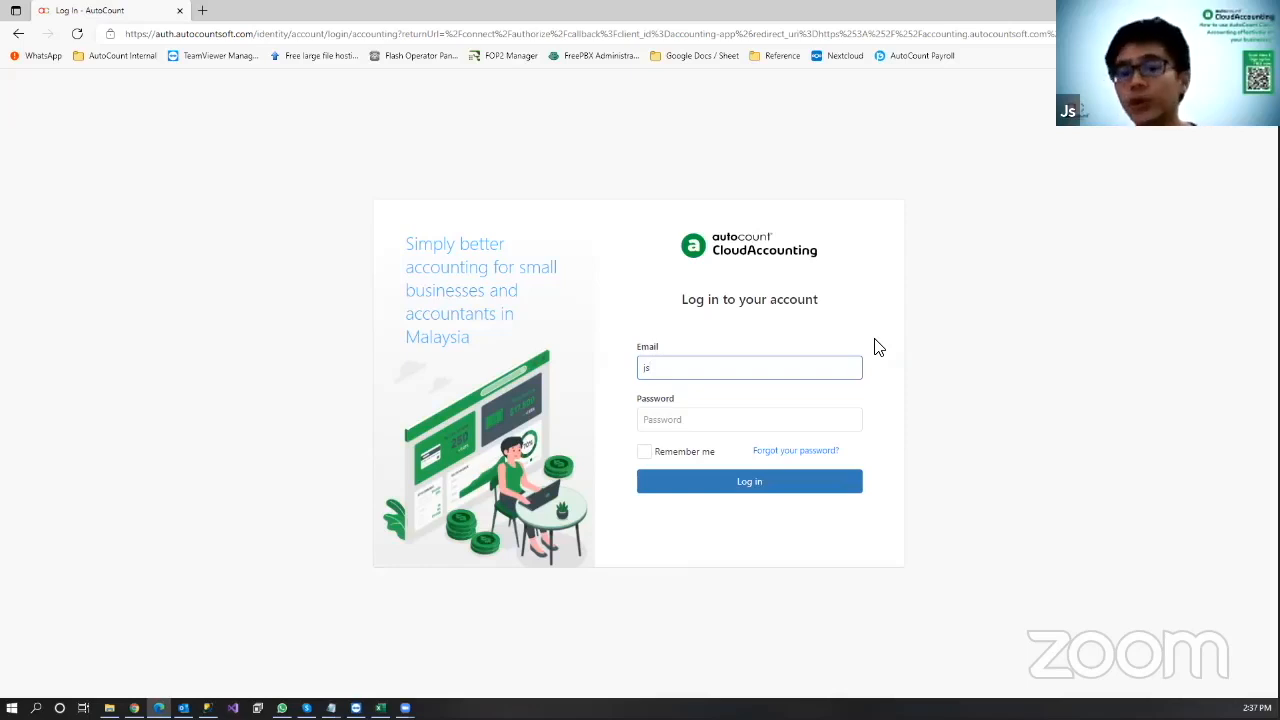
Step: Log in to AutoCount Cloud Accounting with the account's email address and password
{"action": "type", "text": "autocu"}
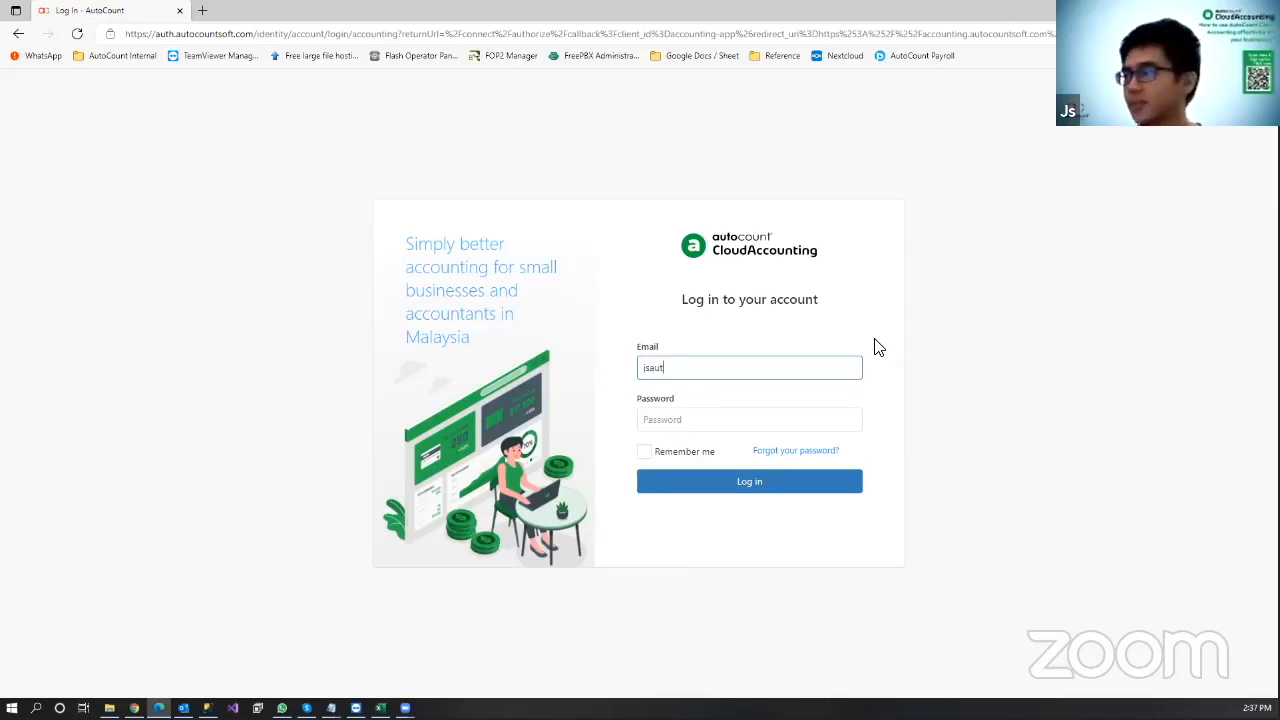
{"action": "key", "text": "BackSpace"}
{"action": "key", "text": "BackSpace"}
{"action": "key", "text": "BackSpace"}
{"action": "key", "text": "BackSpace"}
{"action": "key", "text": "BackSpace"}
{"action": "key", "text": "BackSpace"}
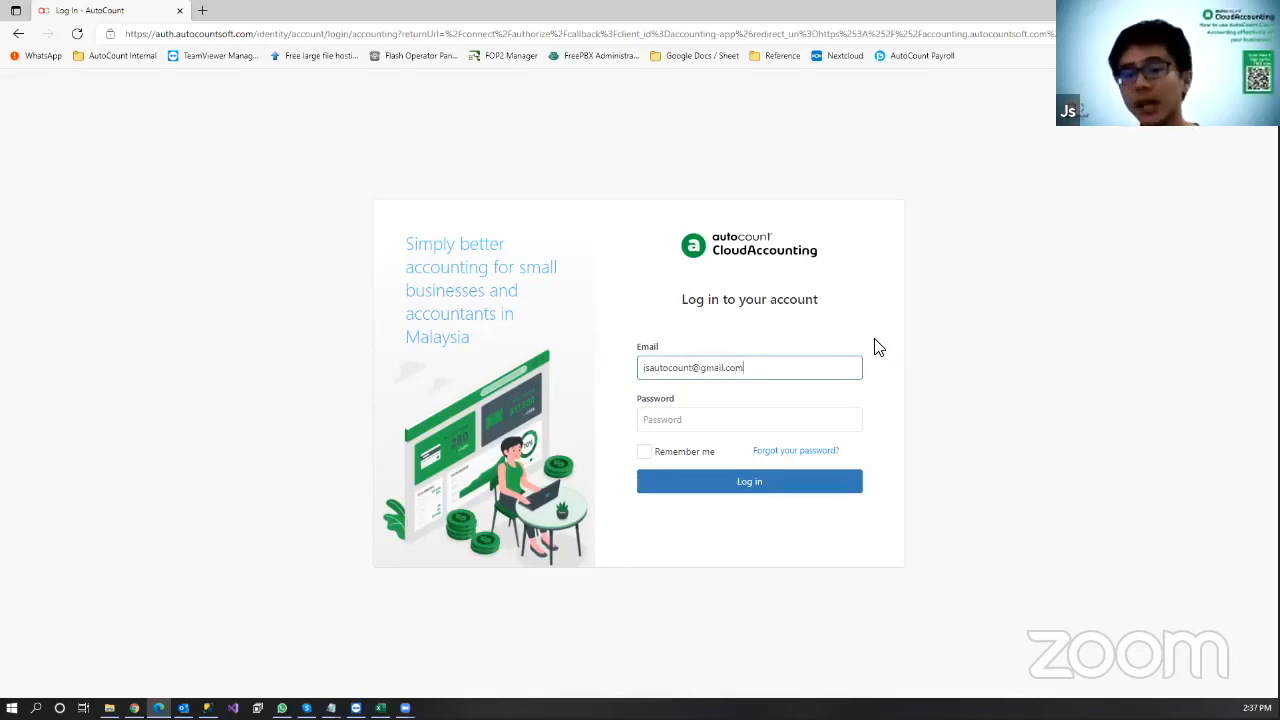
{"action": "key", "text": "Tab"}
{"action": "type", "text": "**********"}
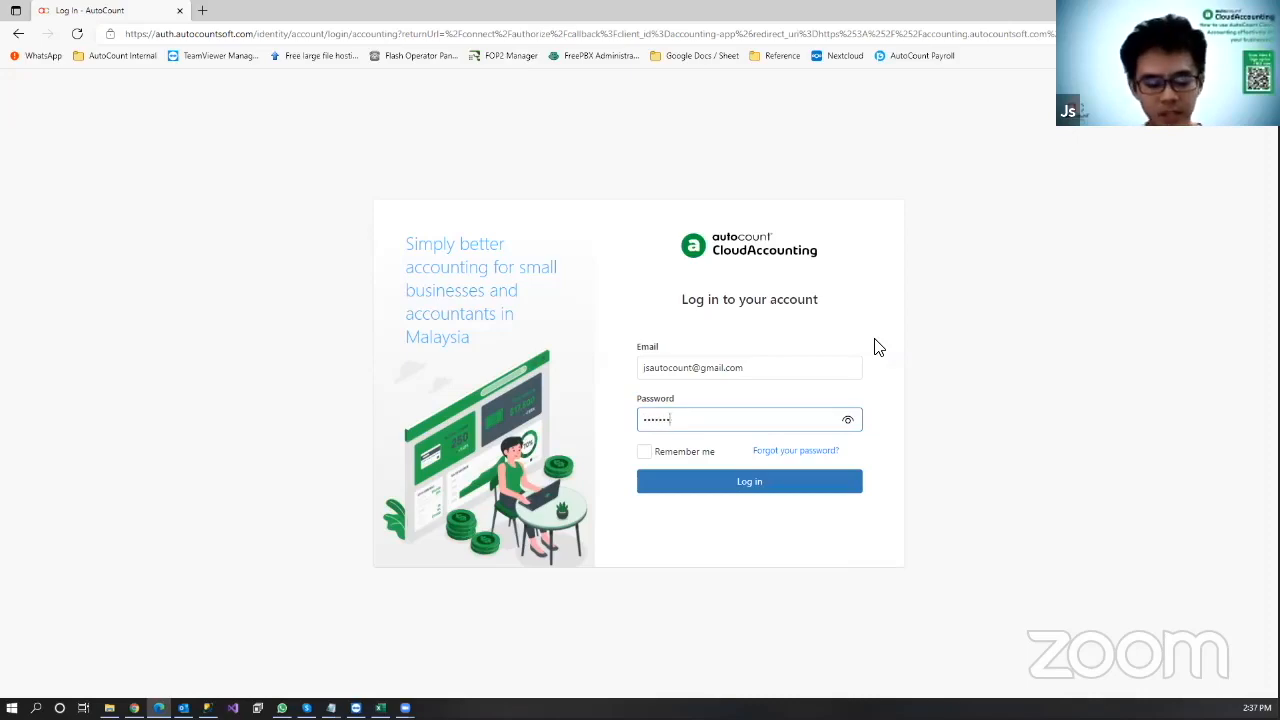
{"action": "type", "text": "**"}
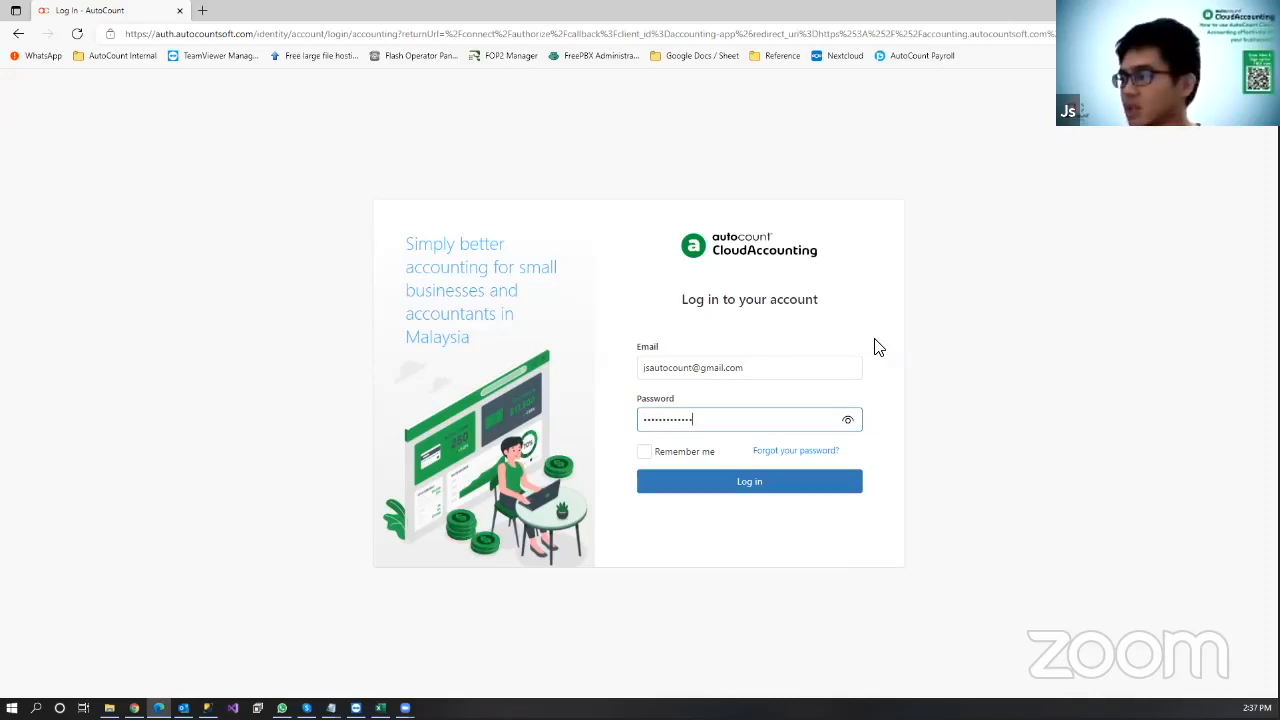
{"action": "key", "text": "Return"}
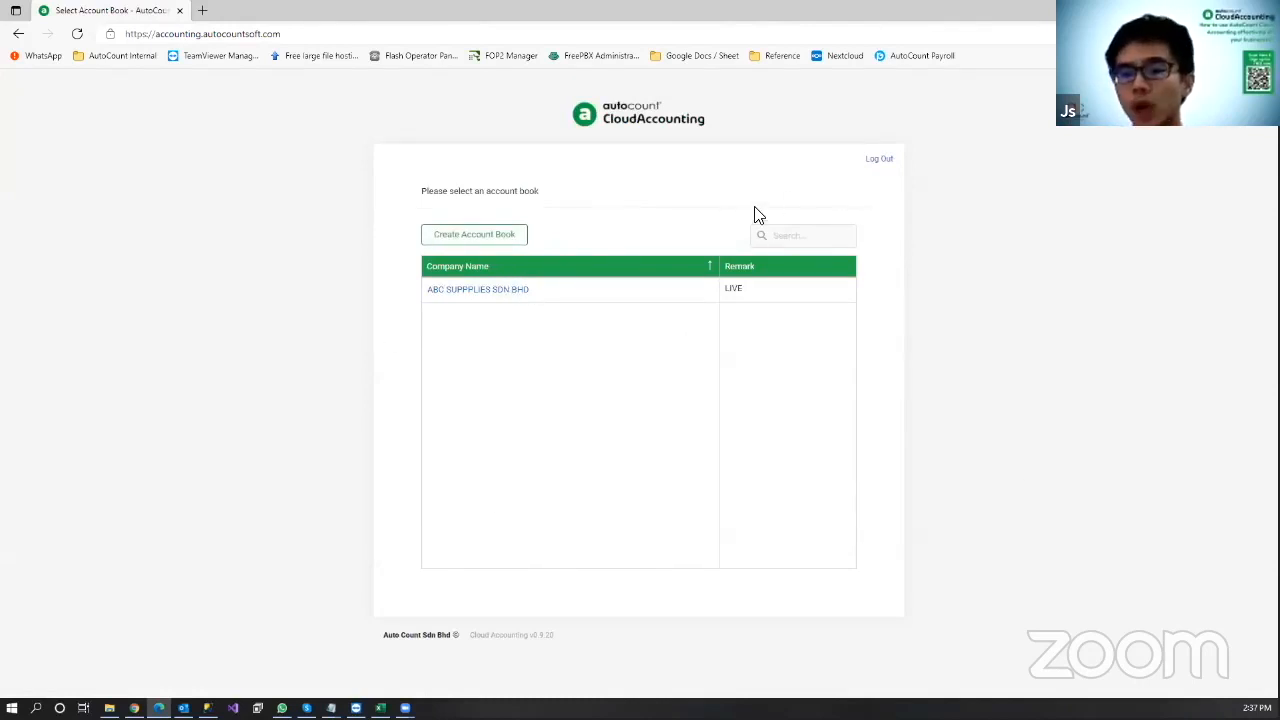
Step: Open the Create Account Book form, cancelling it once and reopening it
{"action": "left_click", "coordinate": [489, 236]}
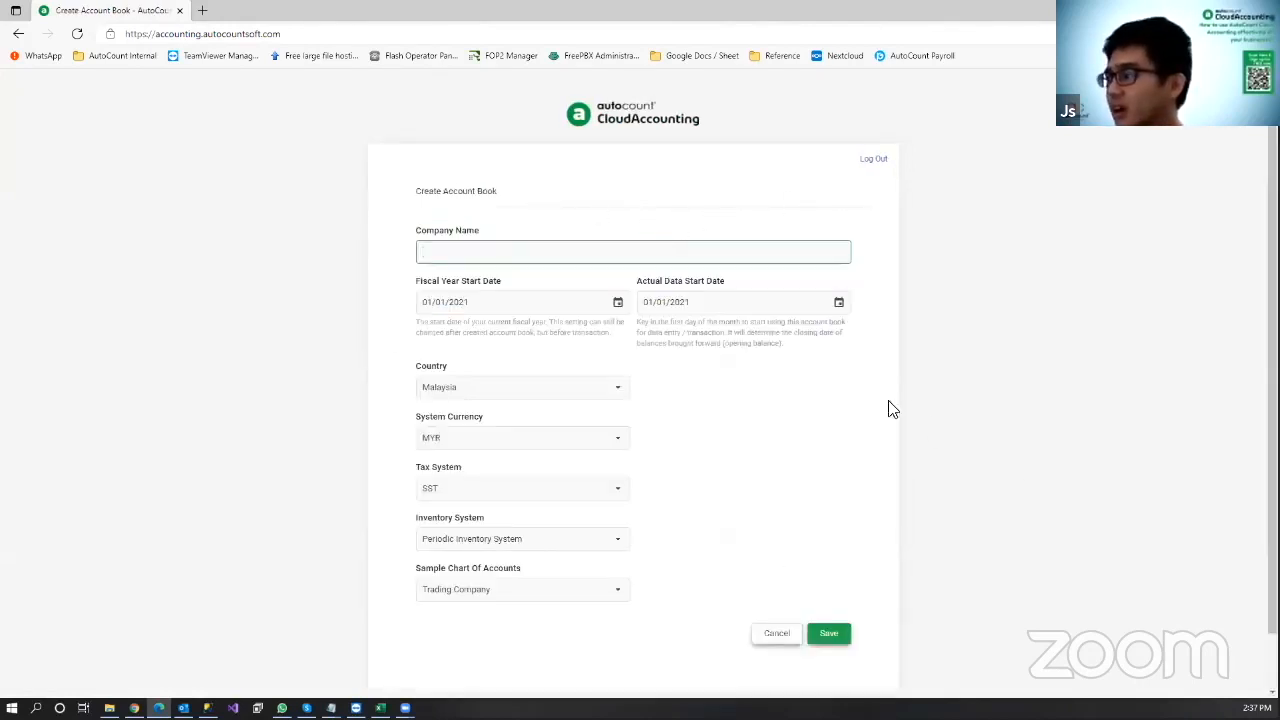
{"action": "left_click", "coordinate": [777, 634]}
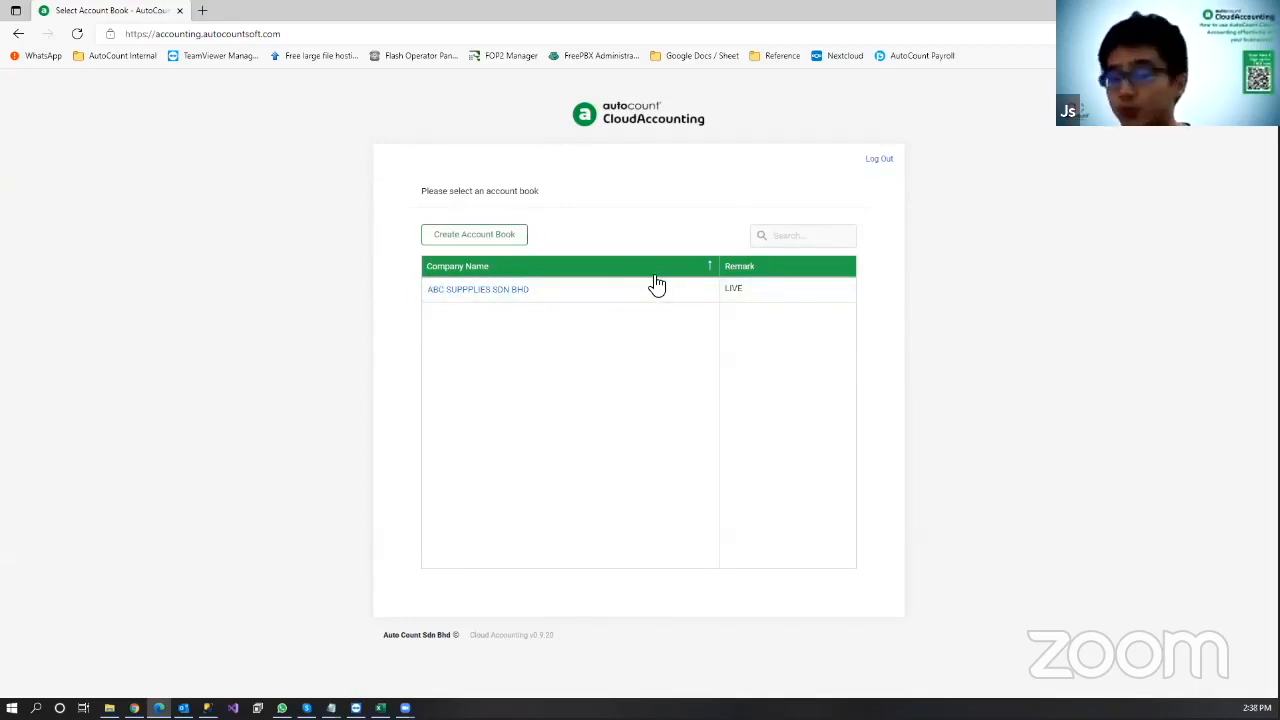
{"action": "left_click", "coordinate": [514, 240]}
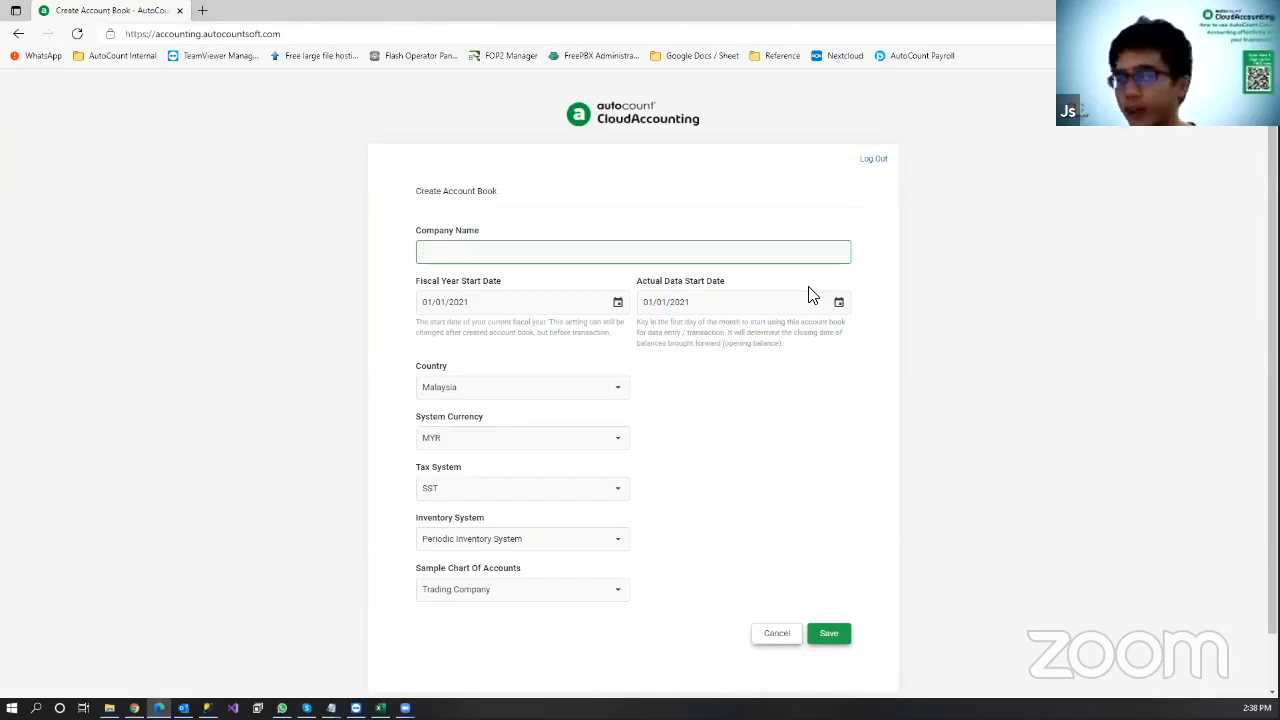
Step: Type 'XYZ COMPUTER SHOP SNN BHD' into the Company Name field
{"action": "type", "text": "XYZ "}
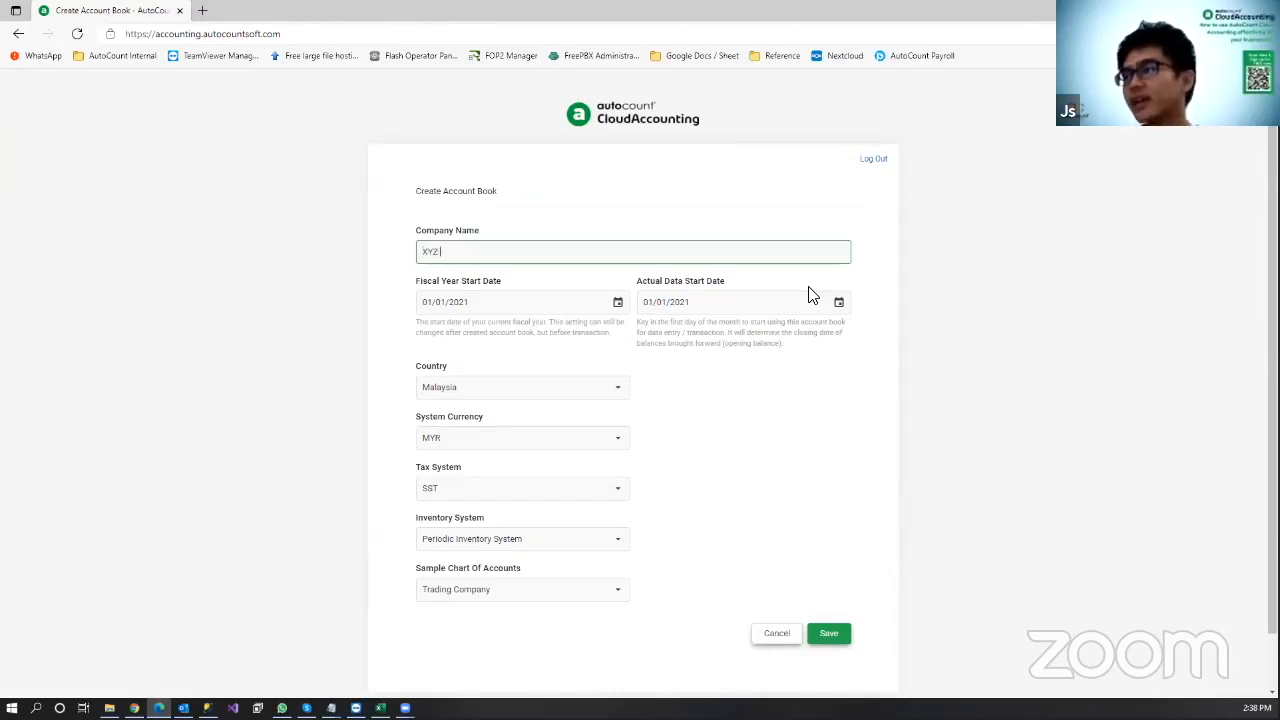
{"action": "type", "text": "COMPUTER SHOP"}
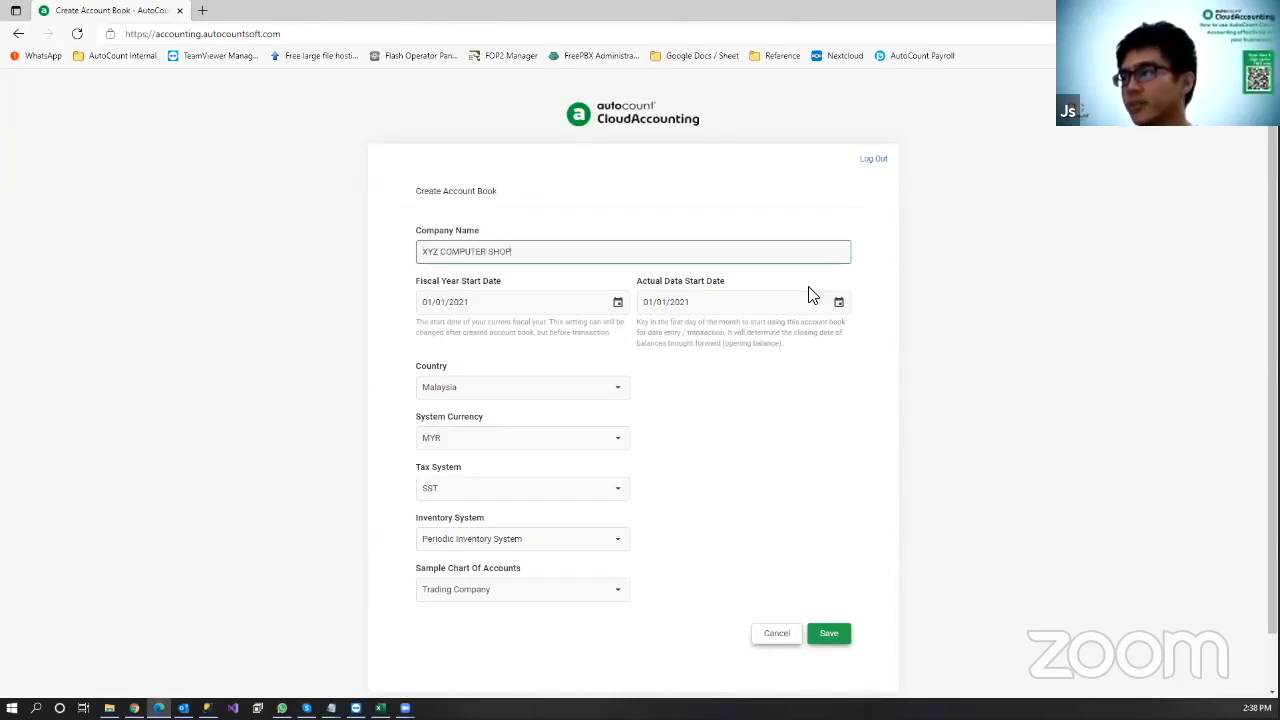
{"action": "type", "text": " SN"}
{"action": "type", "text": "N BHD"}
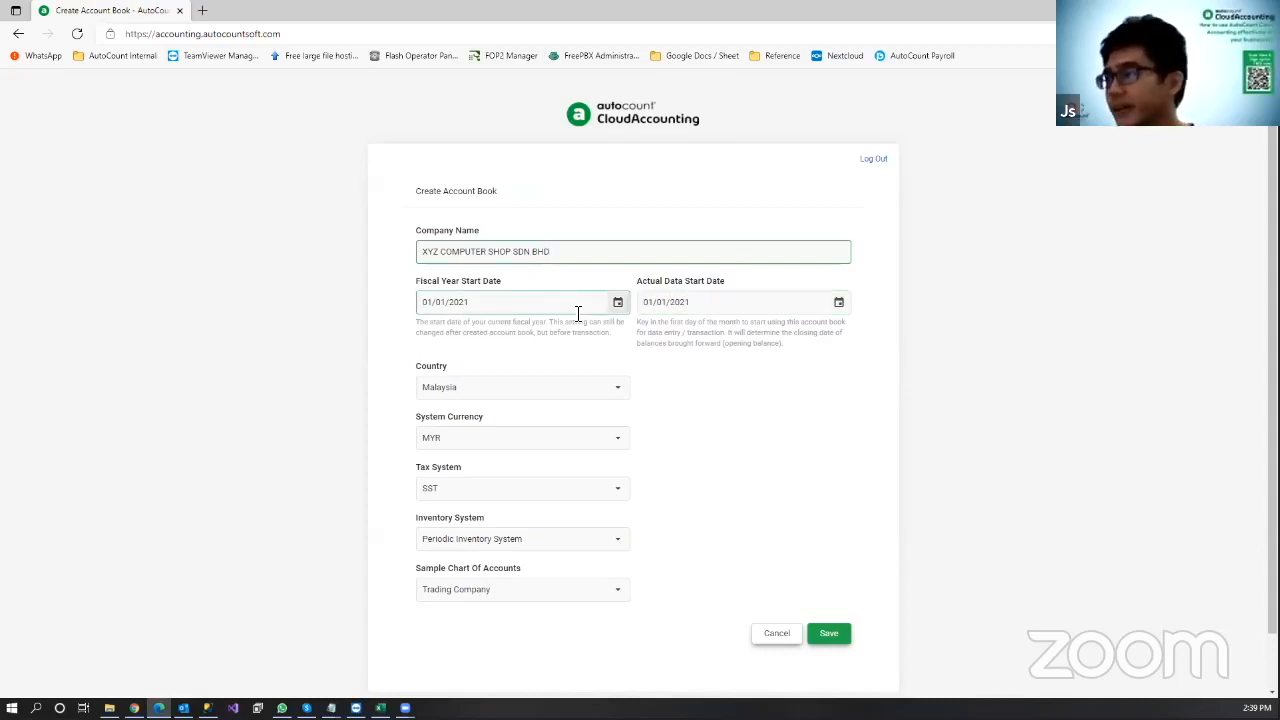
Step: Review the Country choices repeatedly, leaving Malaysia selected
{"action": "left_click", "coordinate": [549, 391]}
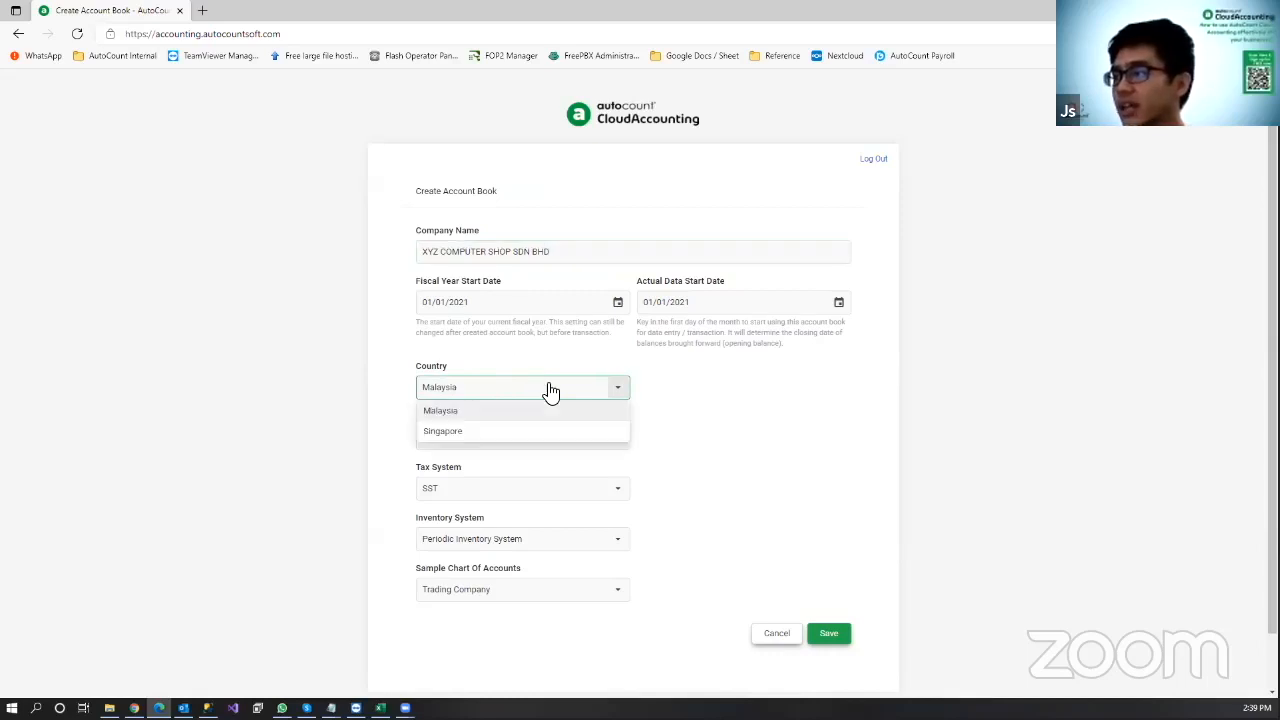
{"action": "left_click", "coordinate": [652, 400]}
{"action": "left_click", "coordinate": [612, 392]}
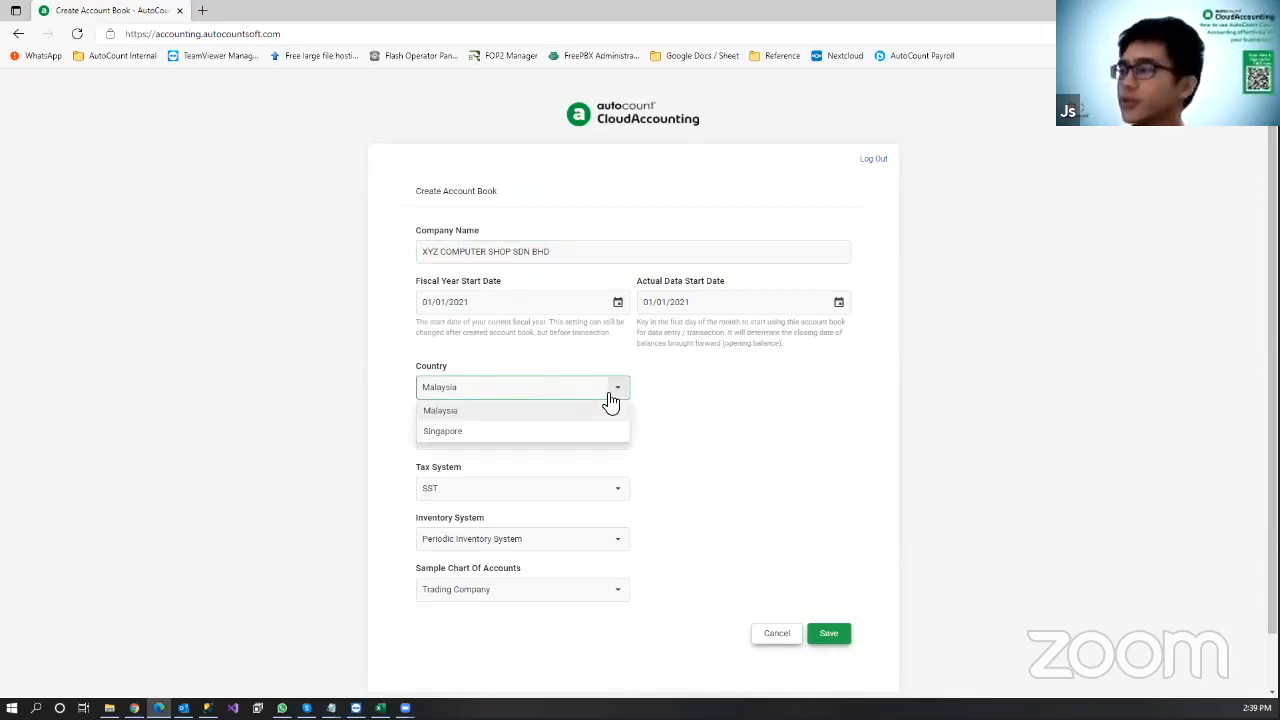
{"action": "left_click", "coordinate": [703, 409]}
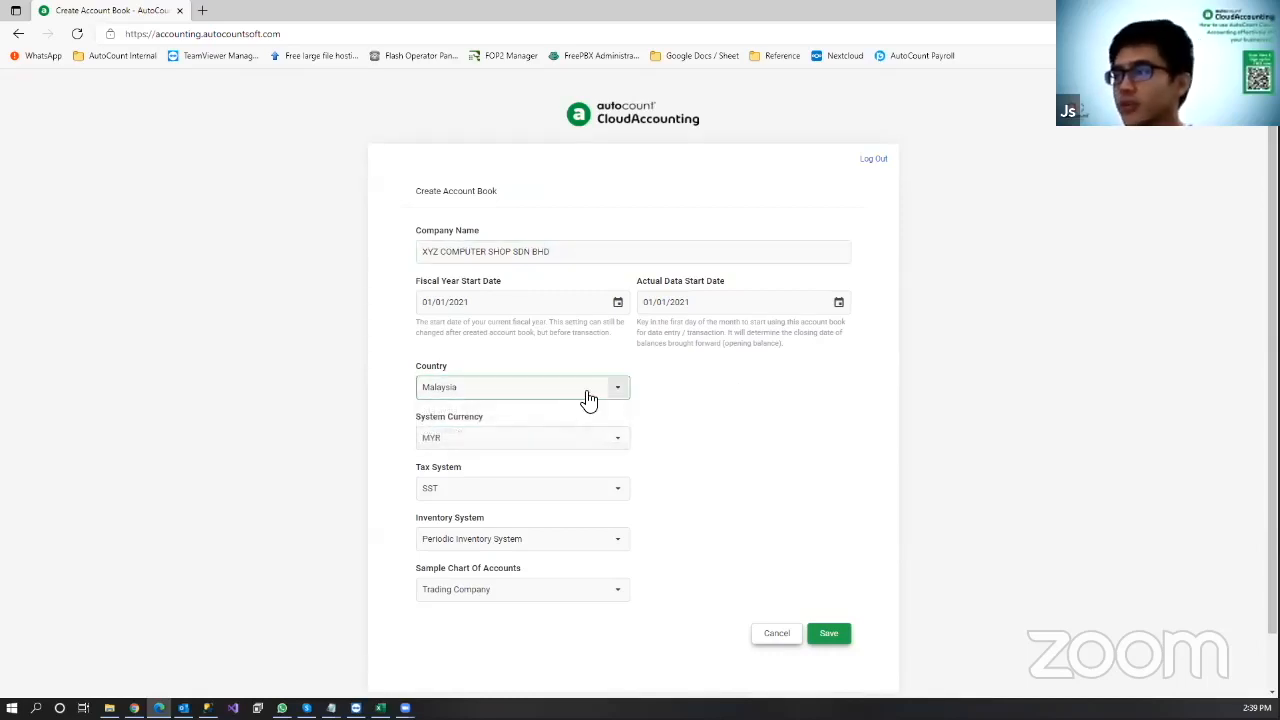
{"action": "left_click", "coordinate": [590, 396]}
{"action": "left_click", "coordinate": [738, 430]}
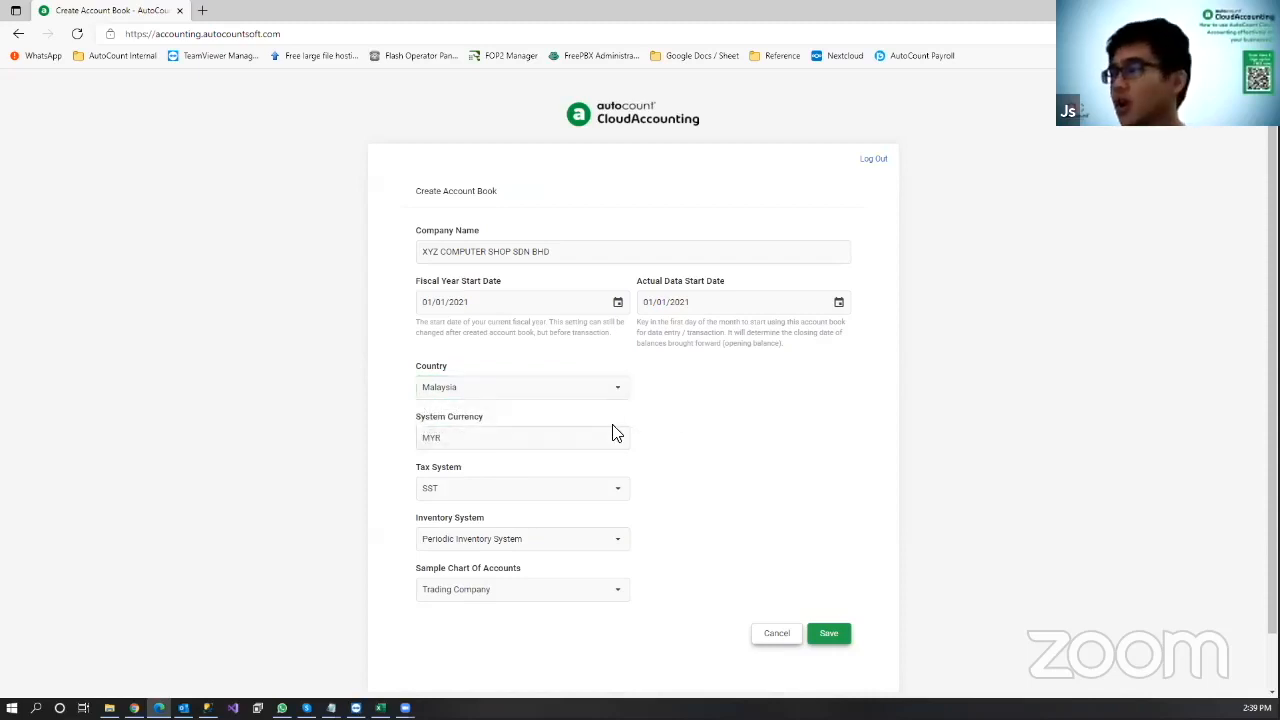
{"action": "left_click", "coordinate": [590, 397]}
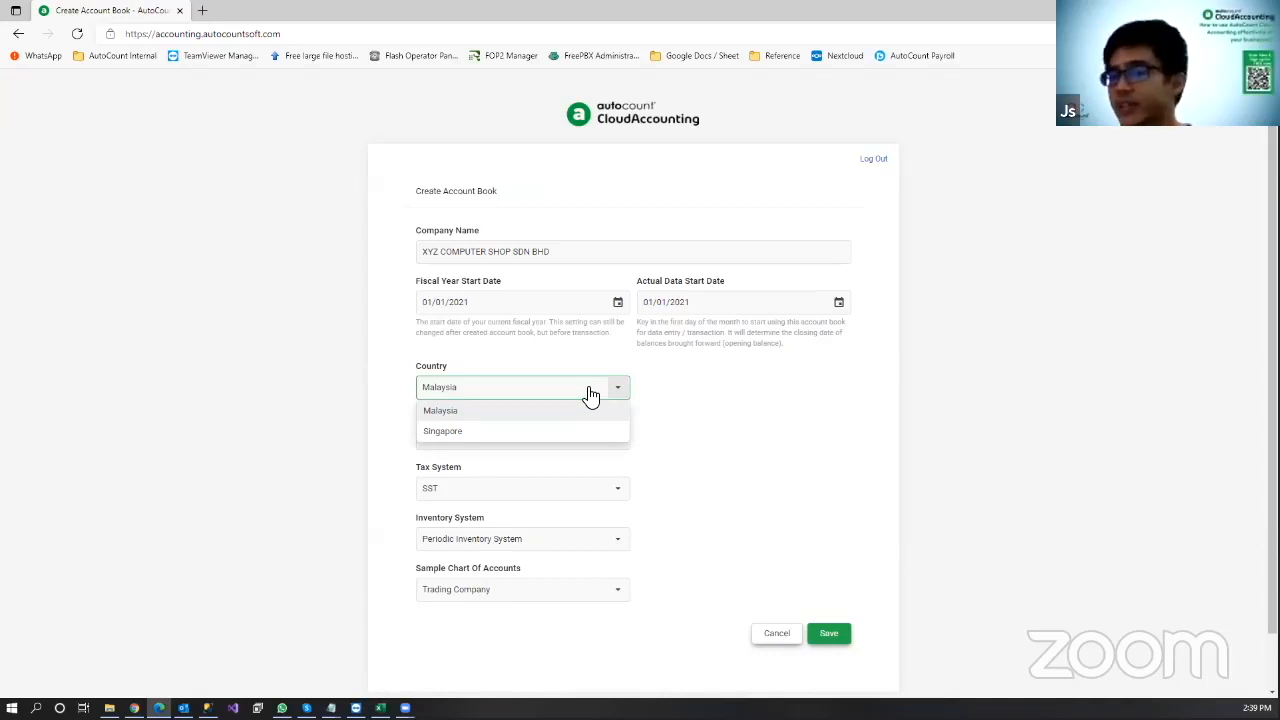
{"action": "left_click", "coordinate": [734, 423]}
{"action": "left_click", "coordinate": [577, 400]}
{"action": "left_click", "coordinate": [710, 413]}
Step: Keep MYR as system currency and Malaysia as country, and display the Tax System options
{"action": "left_click", "coordinate": [575, 440]}
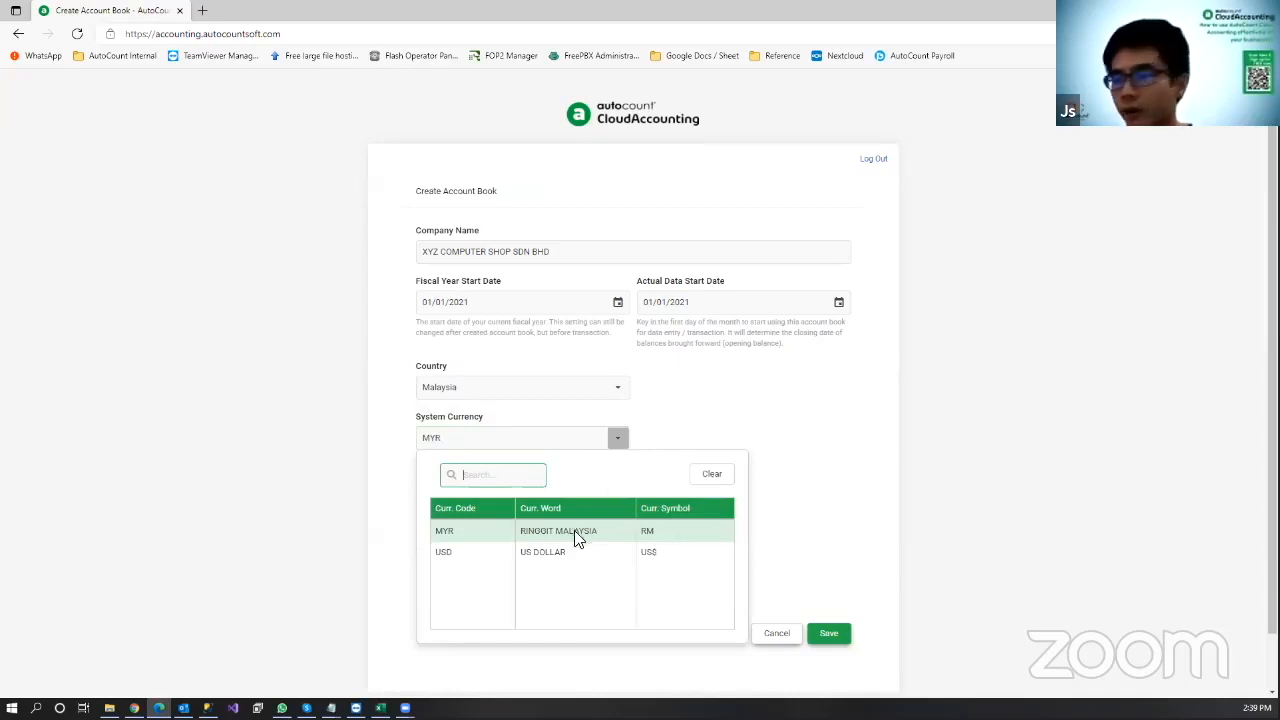
{"action": "left_click", "coordinate": [706, 450]}
{"action": "left_click", "coordinate": [575, 390]}
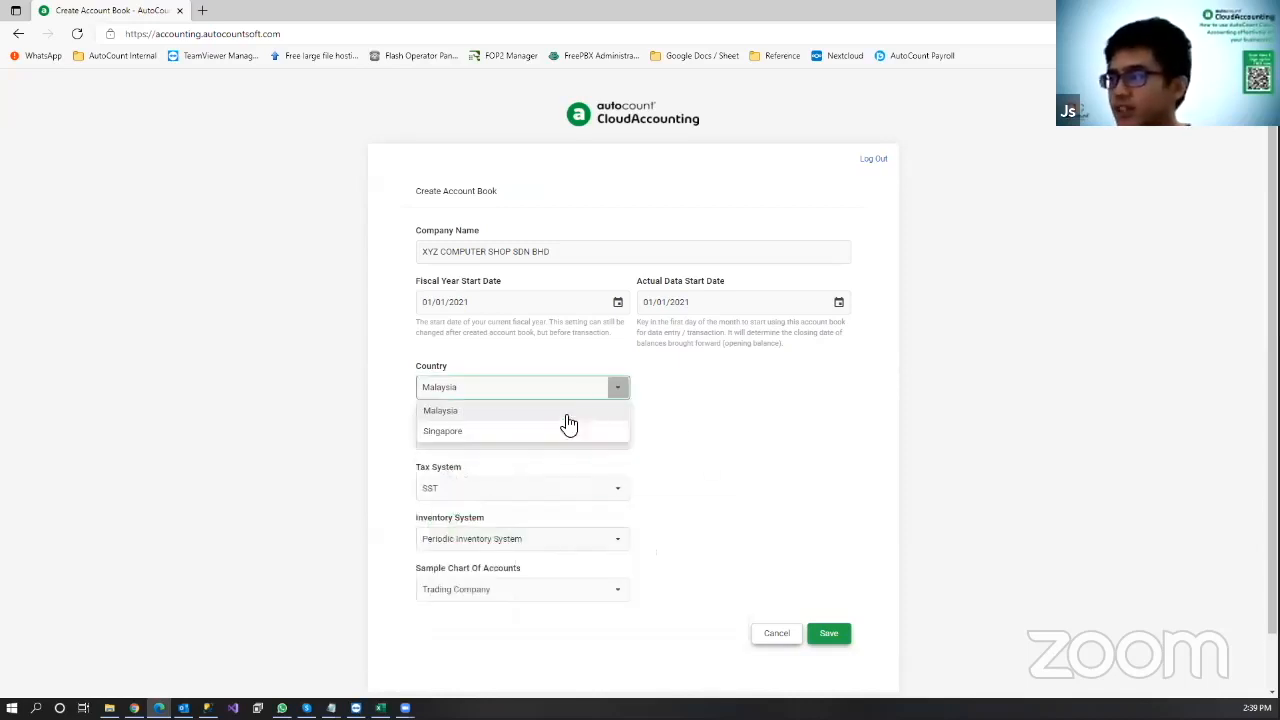
{"action": "left_click", "coordinate": [714, 413]}
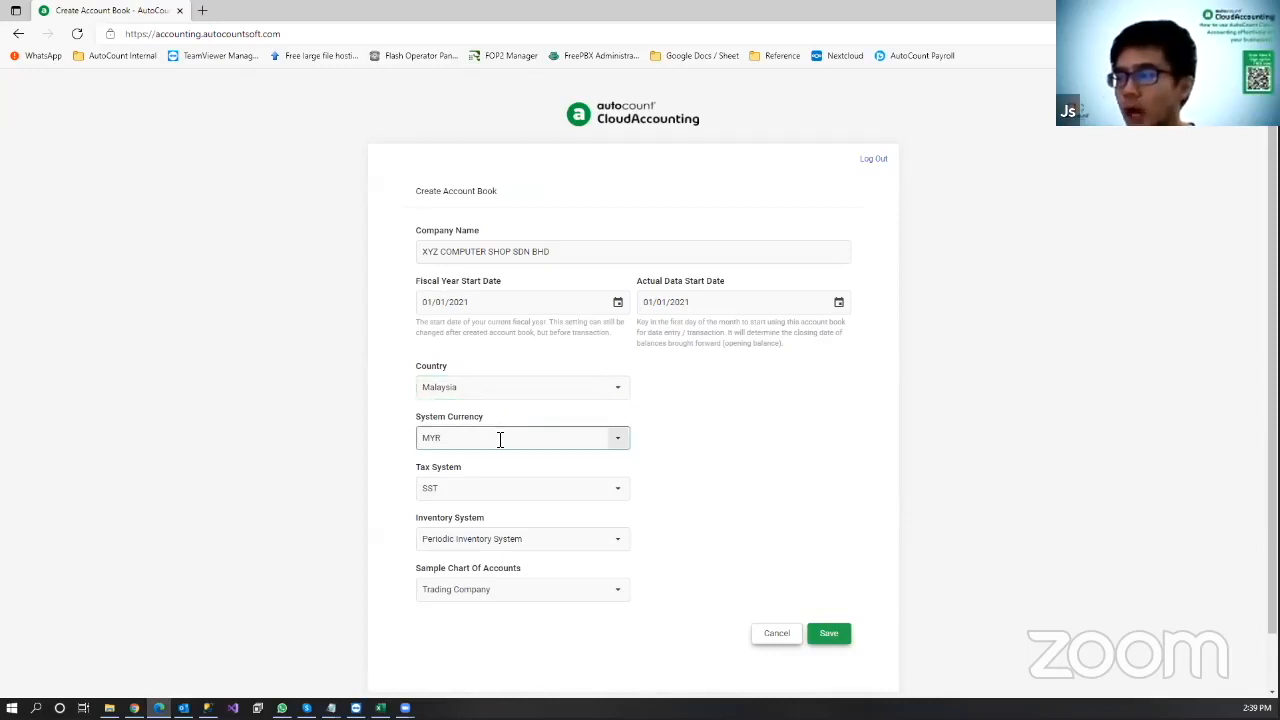
{"action": "left_click", "coordinate": [565, 492]}
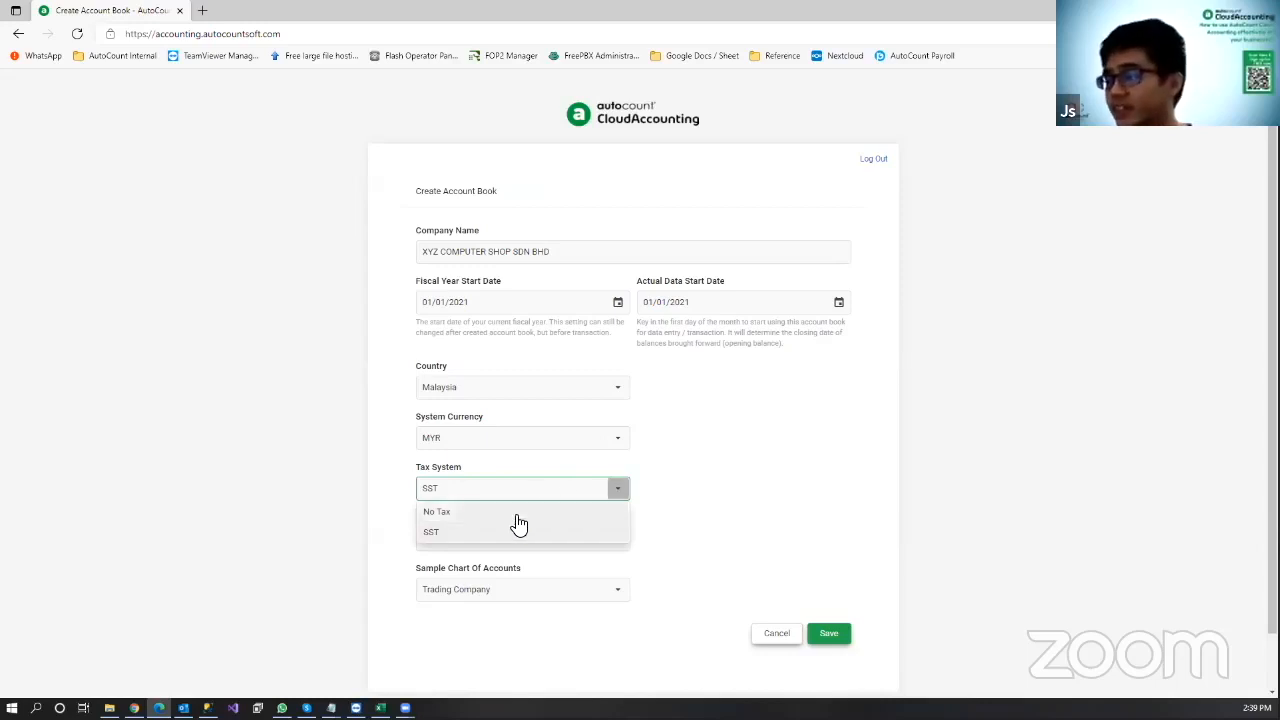
Step: Choose No Tax as the tax system, leaving Periodic Inventory System unchanged
{"action": "left_click", "coordinate": [518, 514]}
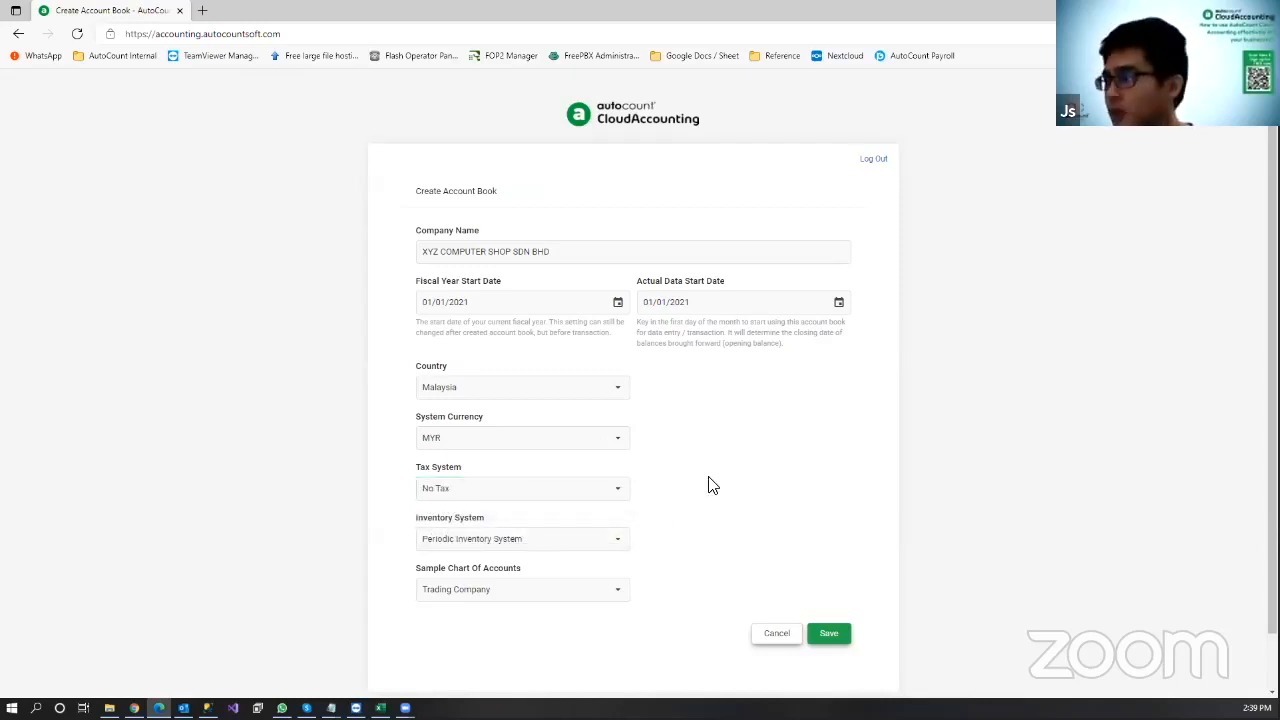
{"action": "left_click", "coordinate": [609, 546]}
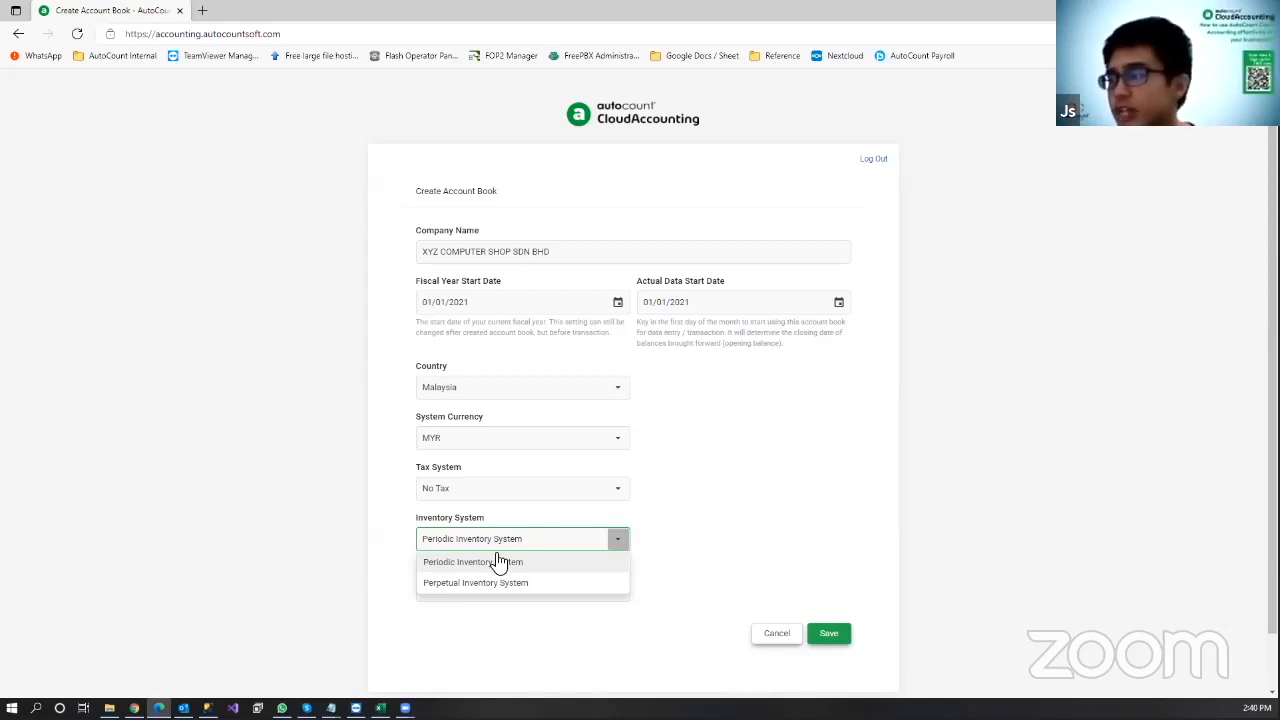
{"action": "left_click", "coordinate": [820, 503]}
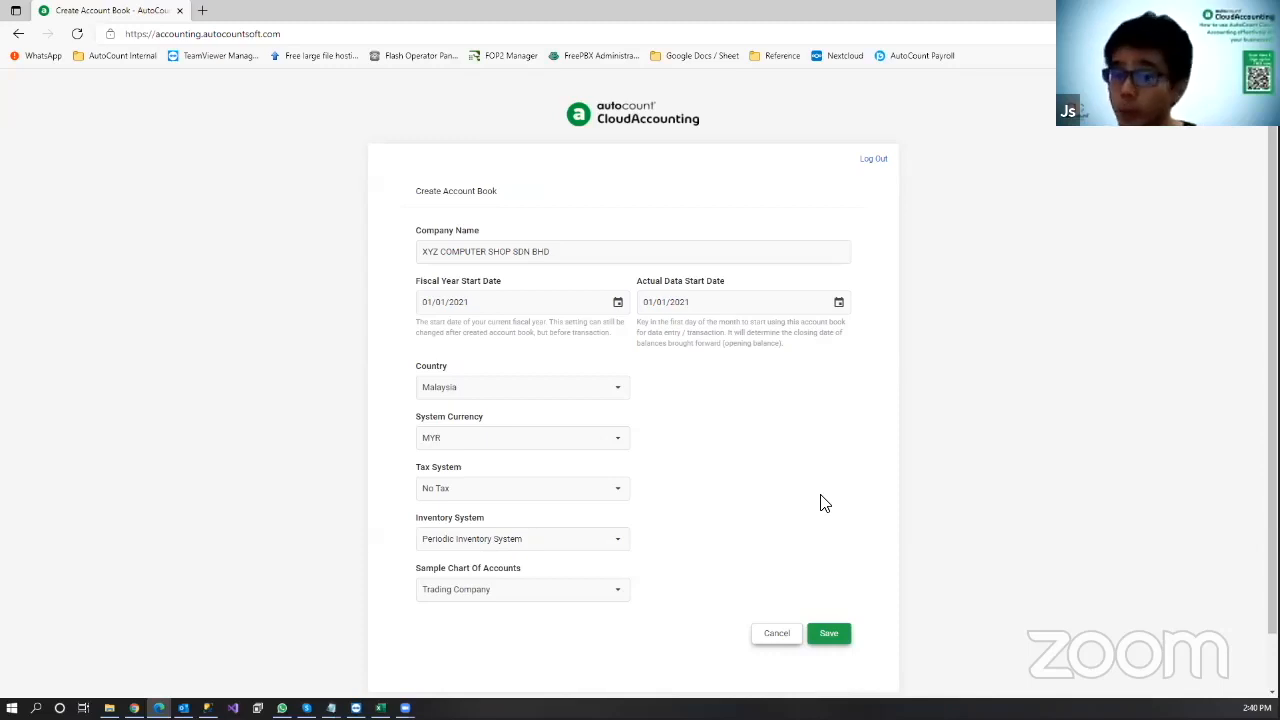
Step: Confirm the inventory system stays on Periodic Inventory System
{"action": "left_click", "coordinate": [567, 542]}
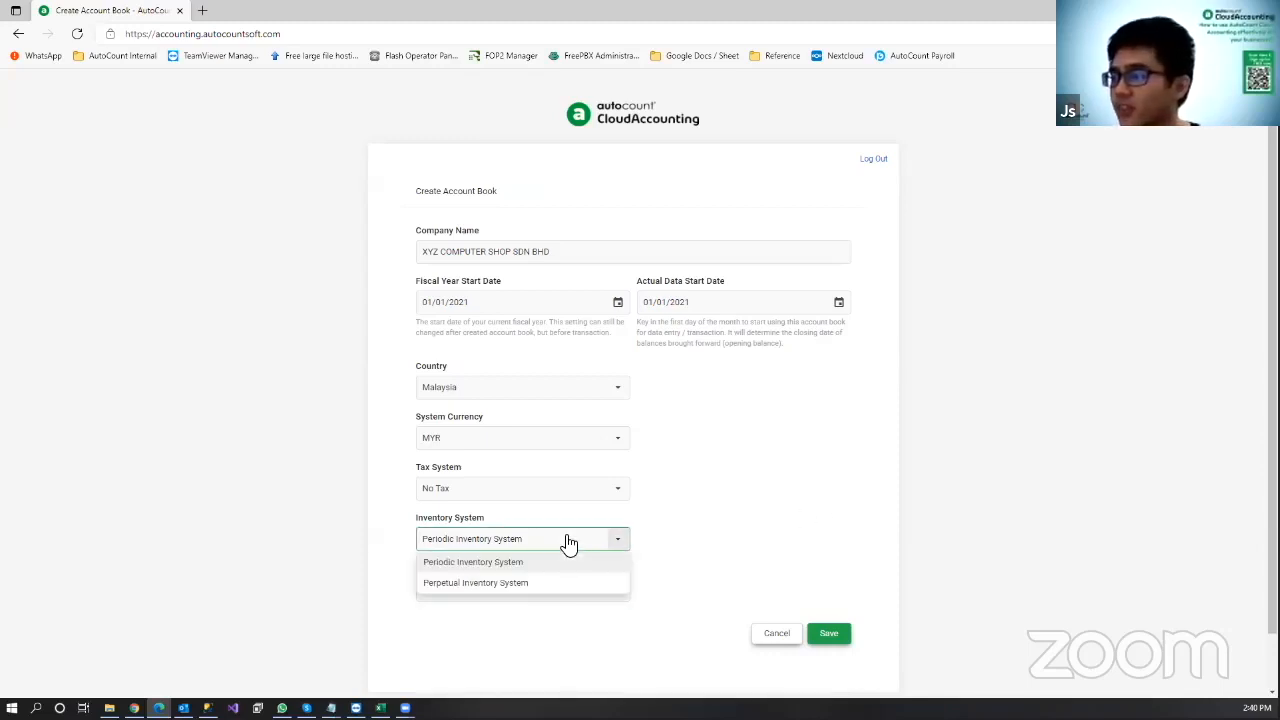
{"action": "left_click", "coordinate": [790, 507]}
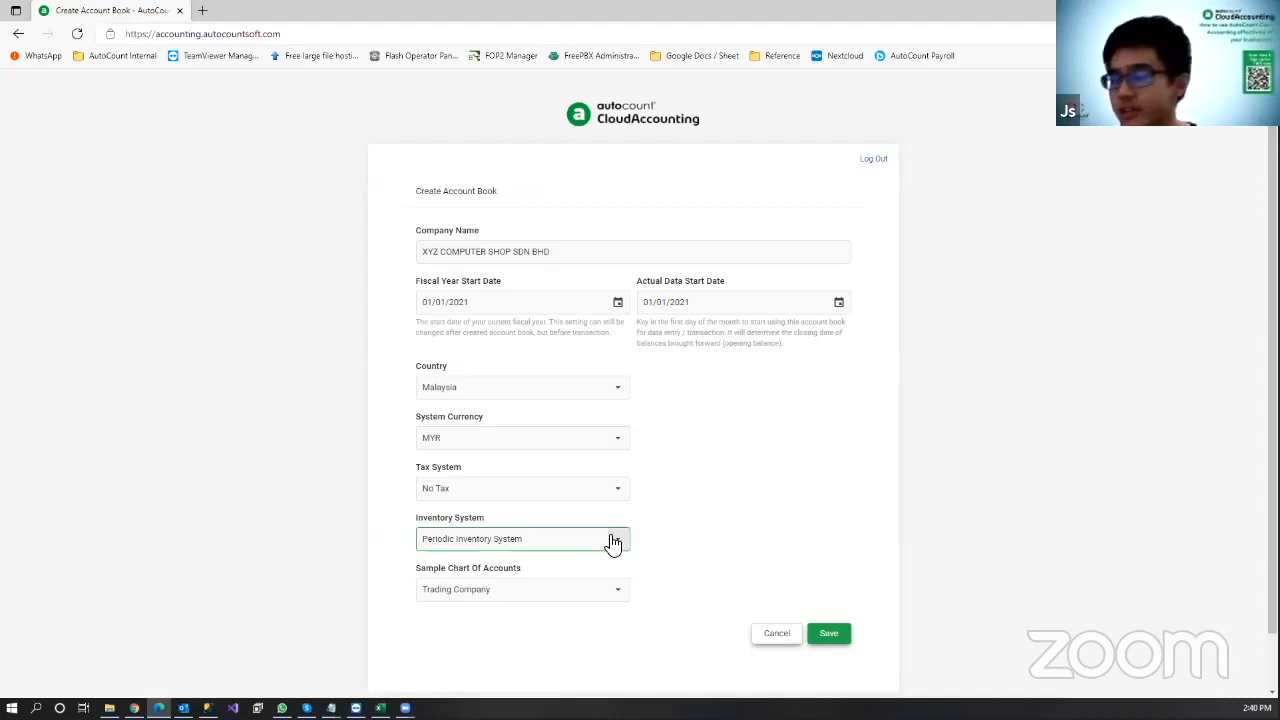
{"action": "left_click", "coordinate": [470, 542]}
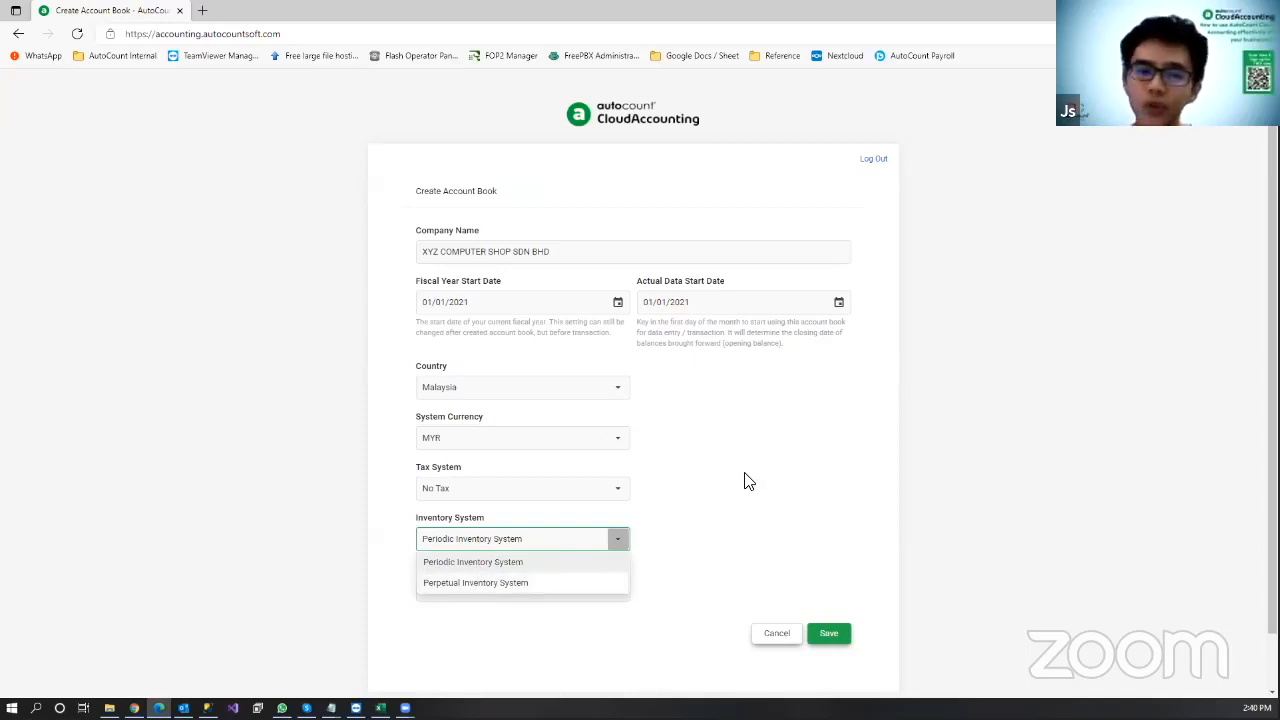
{"action": "left_click", "coordinate": [605, 540]}
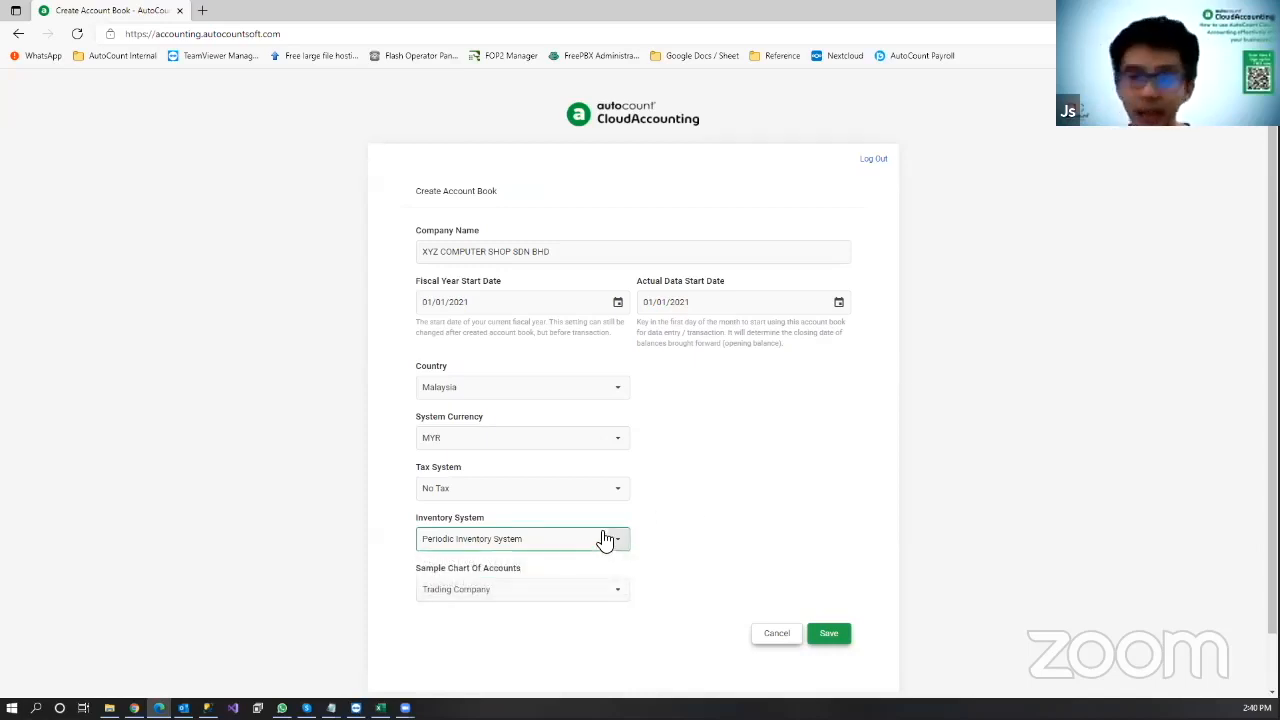
{"action": "left_click", "coordinate": [615, 532]}
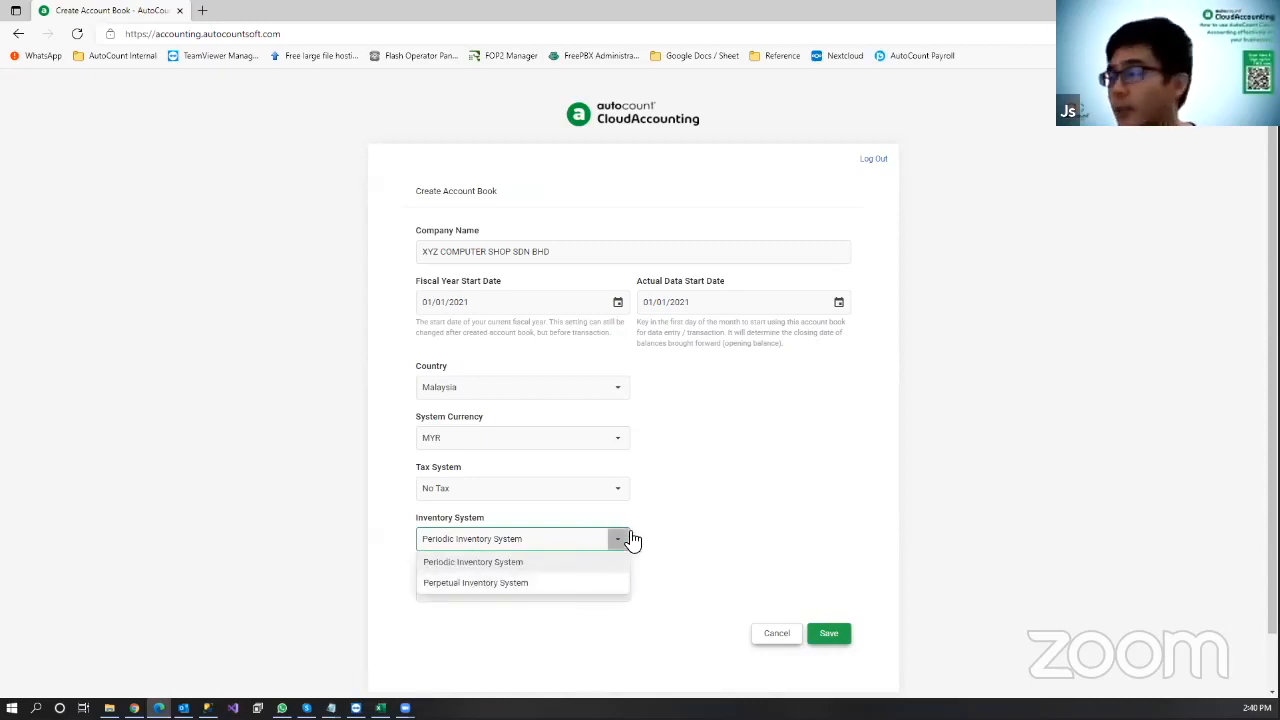
{"action": "left_click", "coordinate": [583, 561]}
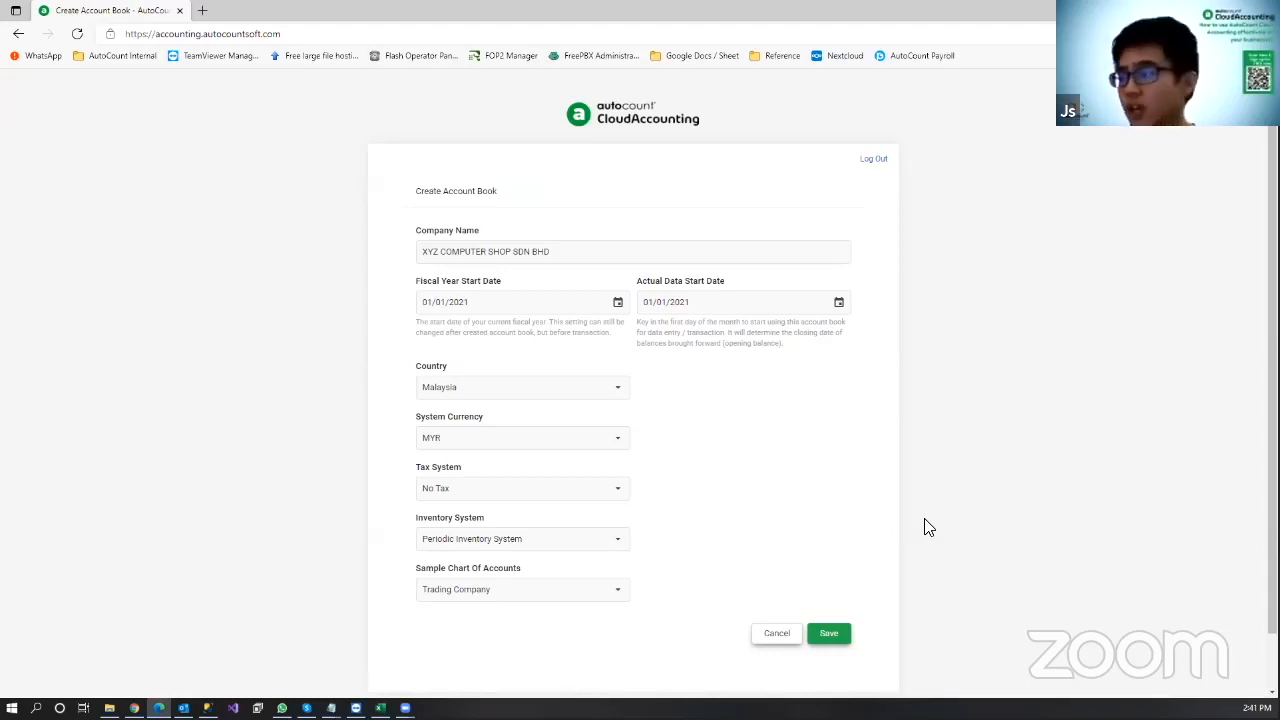
Step: Keep Trading Company as the sample chart of accounts and save the account book
{"action": "scroll", "coordinate": [783, 477], "scroll_direction": "down", "scroll_amount": 1}
{"action": "left_click", "coordinate": [608, 532]}
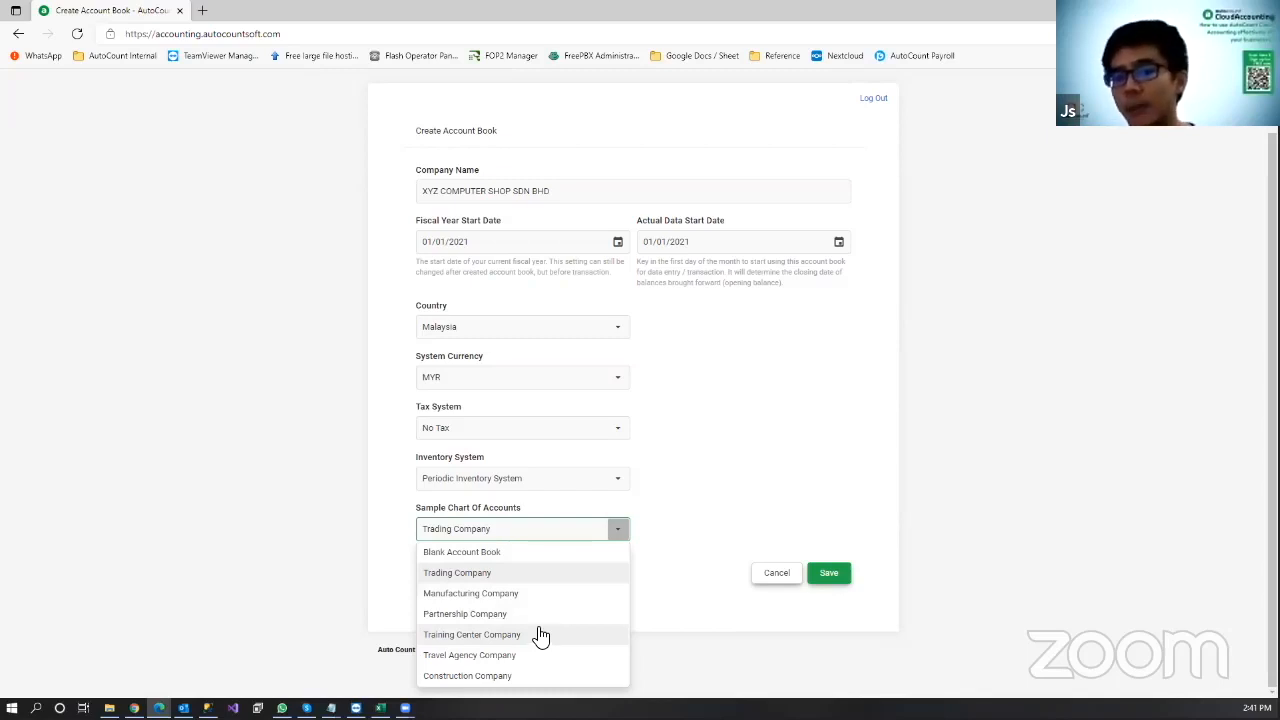
{"action": "left_click", "coordinate": [749, 474]}
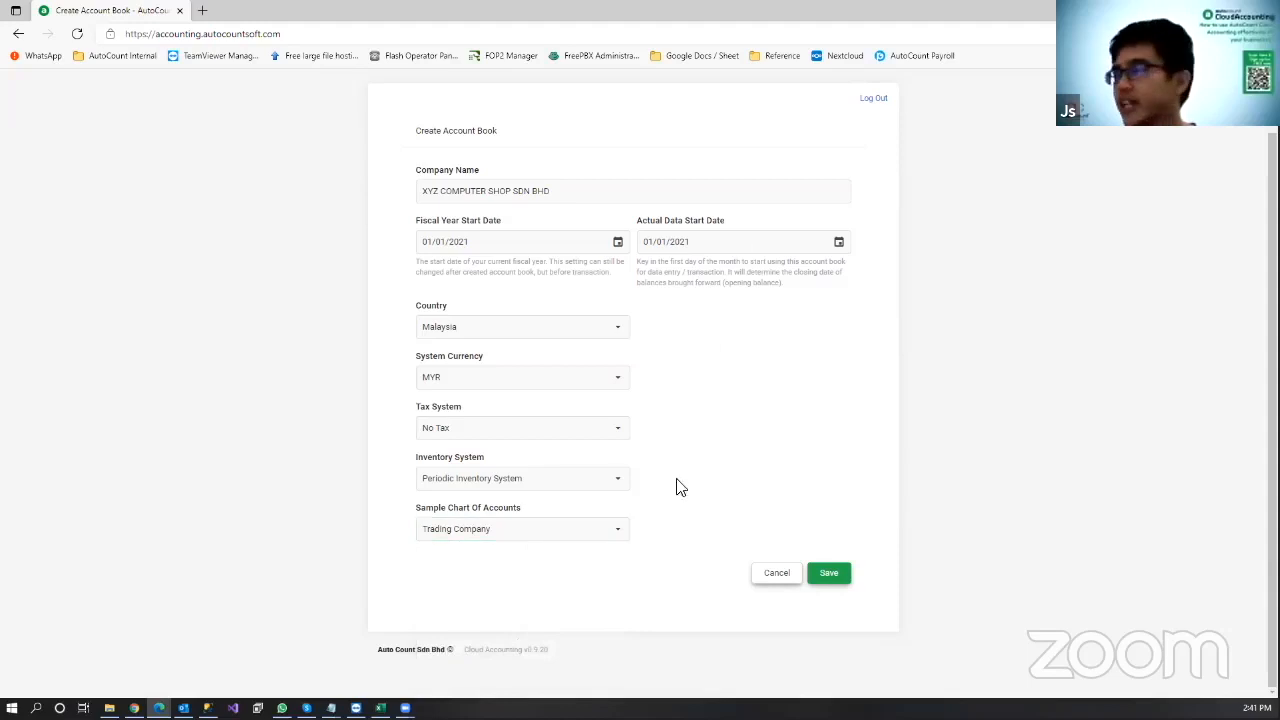
{"action": "left_click", "coordinate": [819, 578]}
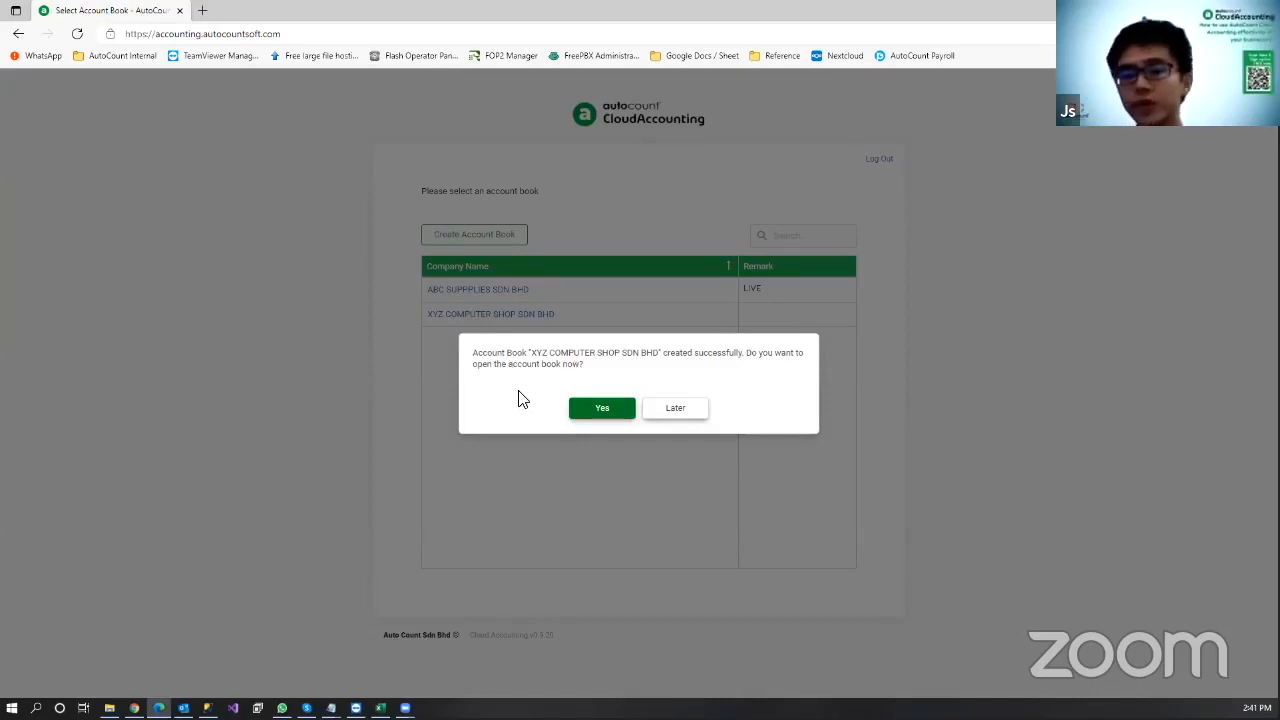
Step: Open the new XYZ COMPUTER SHOP SDN BHD book right away from the success dialog
{"action": "left_click", "coordinate": [603, 410]}
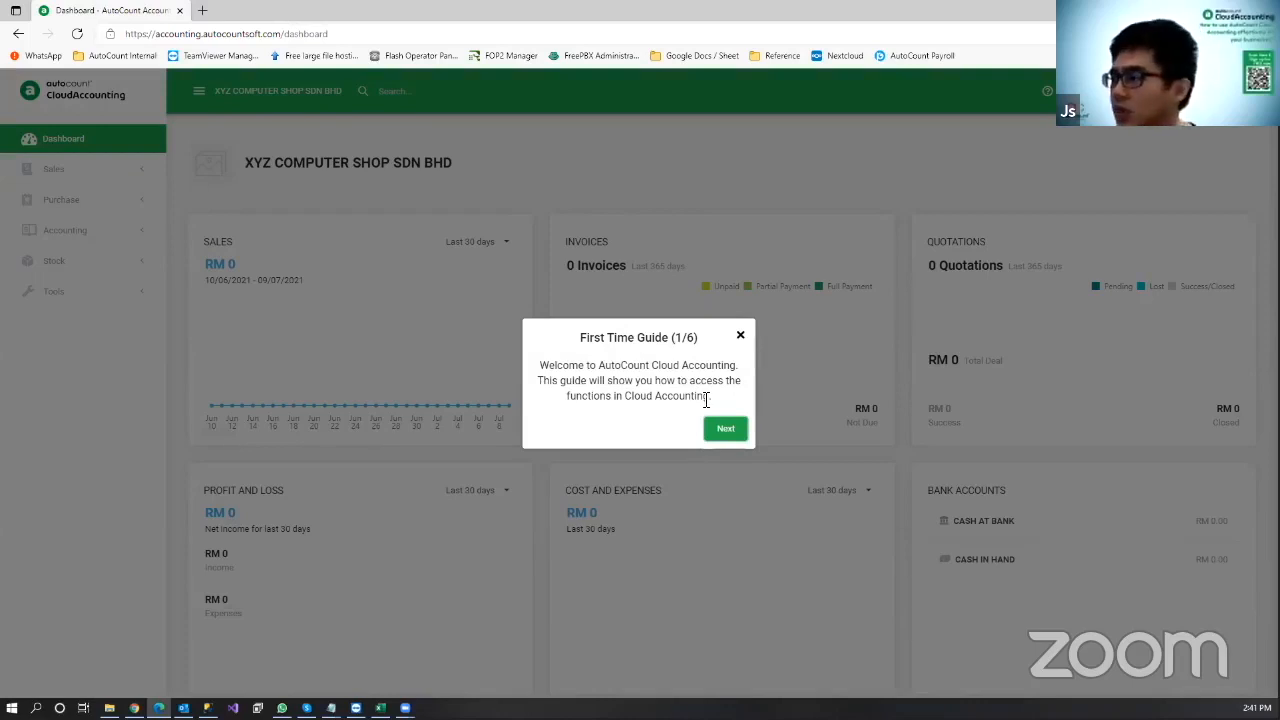
Step: Advance through two First Time Guide tips, then close the guide
{"action": "left_click", "coordinate": [727, 427]}
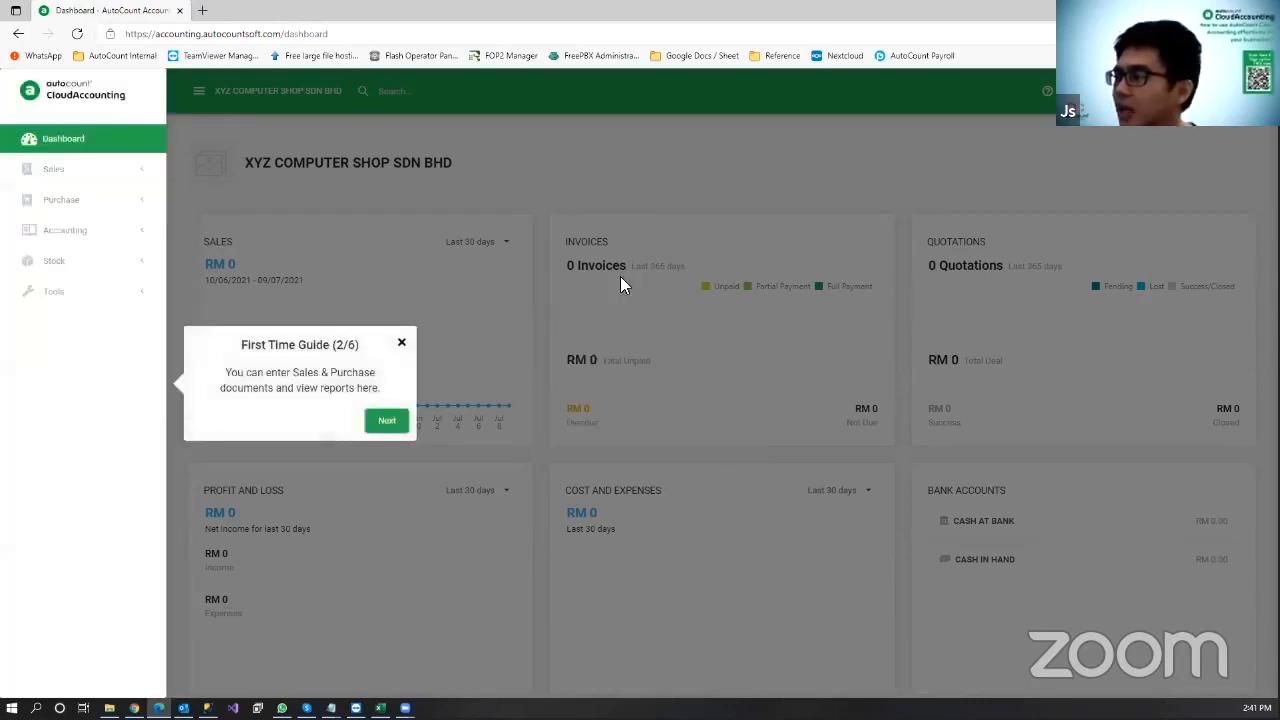
{"action": "left_click", "coordinate": [398, 421]}
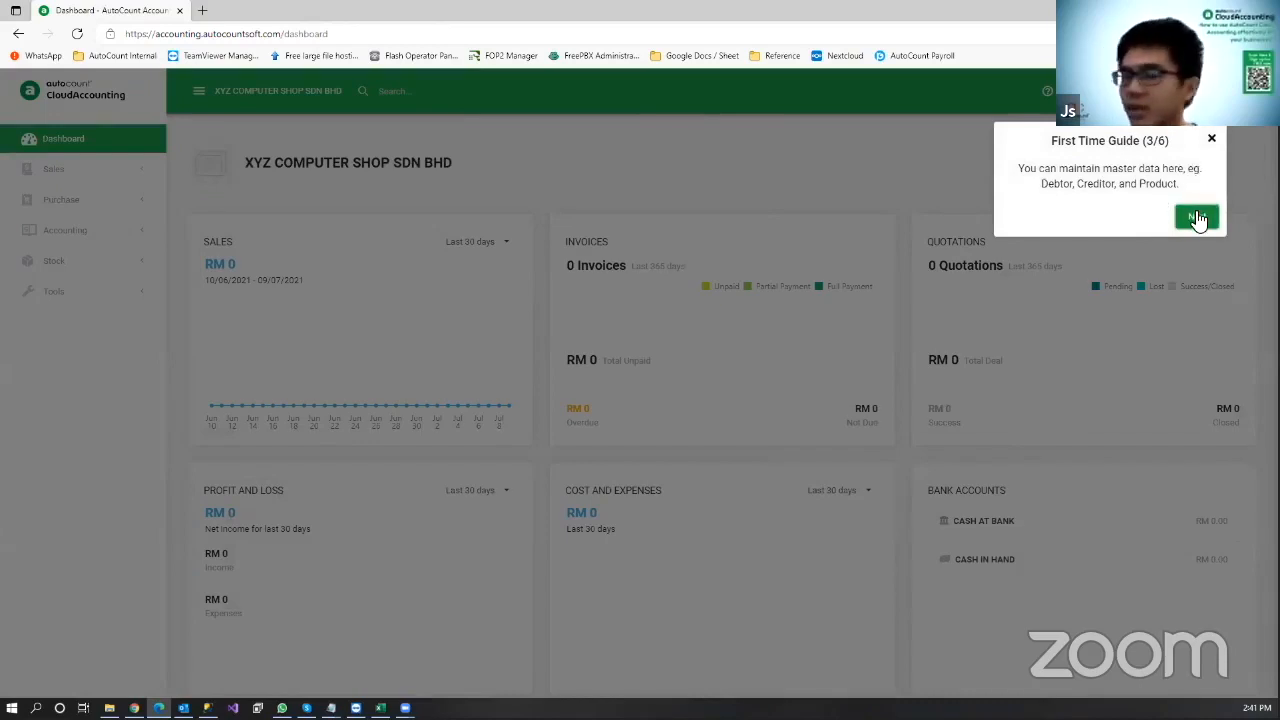
{"action": "left_click", "coordinate": [1211, 139]}
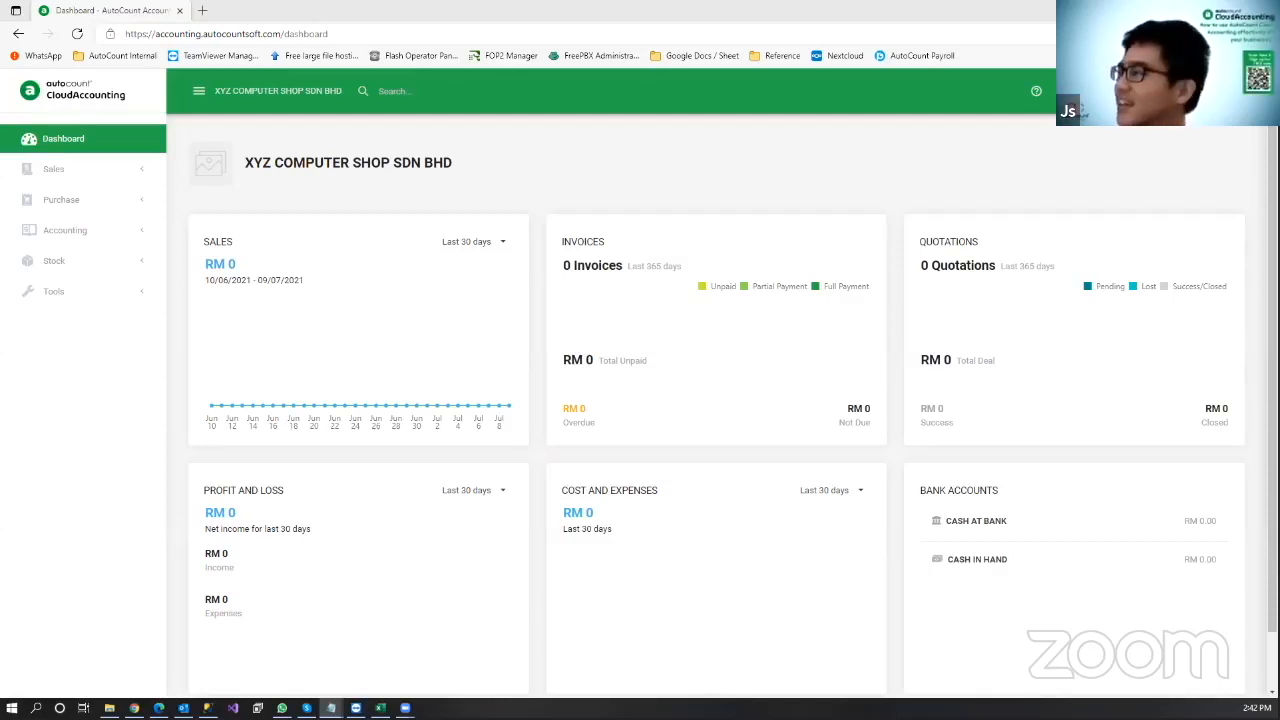
Step: Go to Company Profile from the settings grid and put the logo section into edit mode
{"action": "left_click", "coordinate": [1127, 91]}
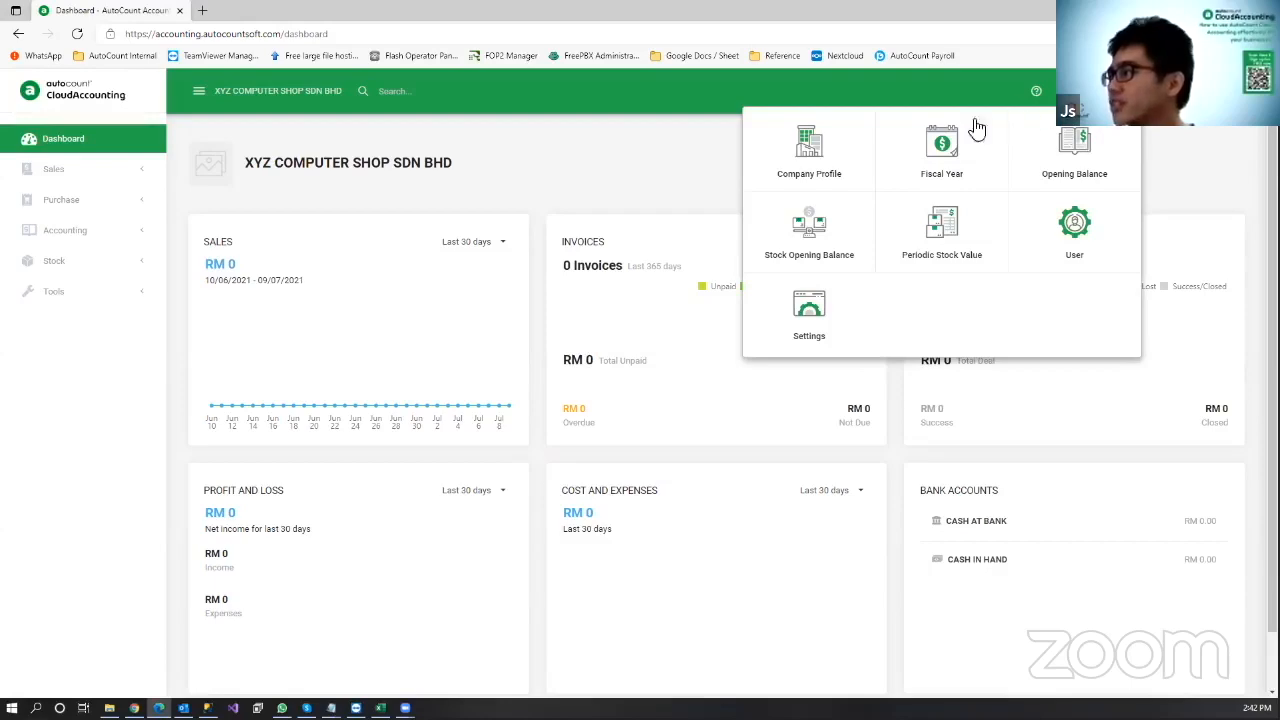
{"action": "left_click", "coordinate": [808, 178]}
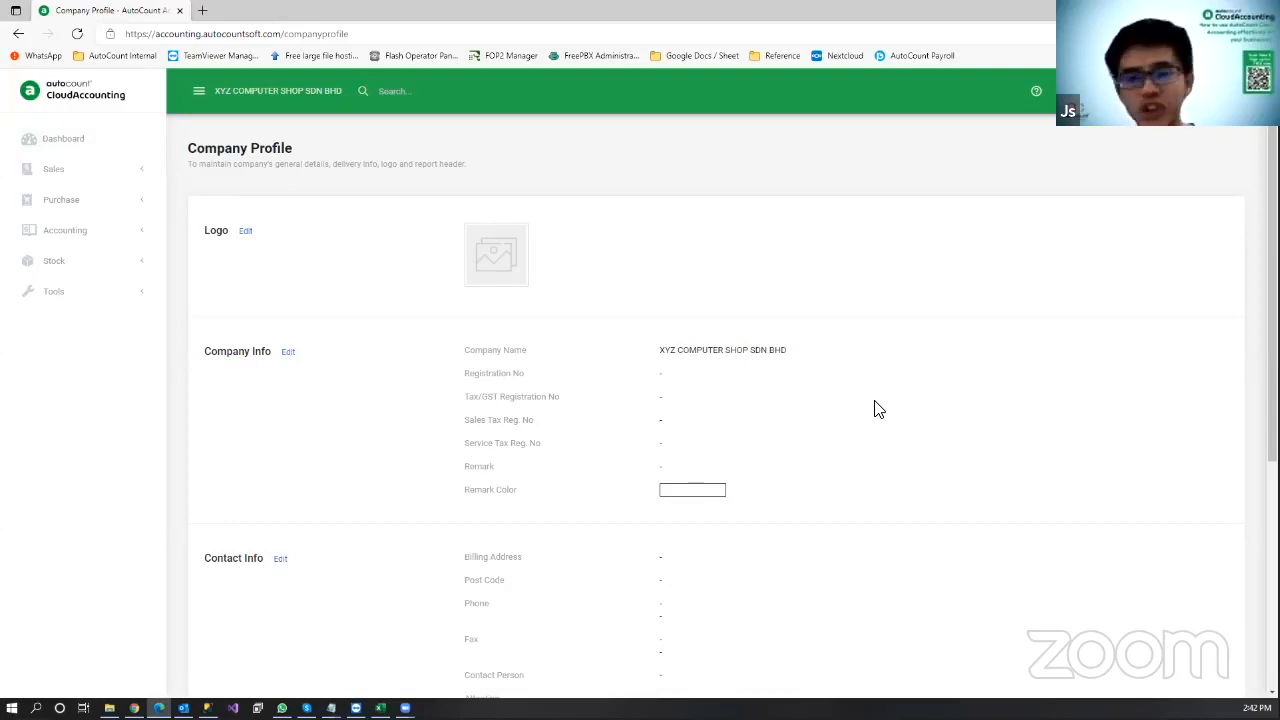
{"action": "left_click", "coordinate": [248, 231]}
Step: Upload the 'autocount logo' image as the company logo and save the profile
{"action": "left_click", "coordinate": [489, 303]}
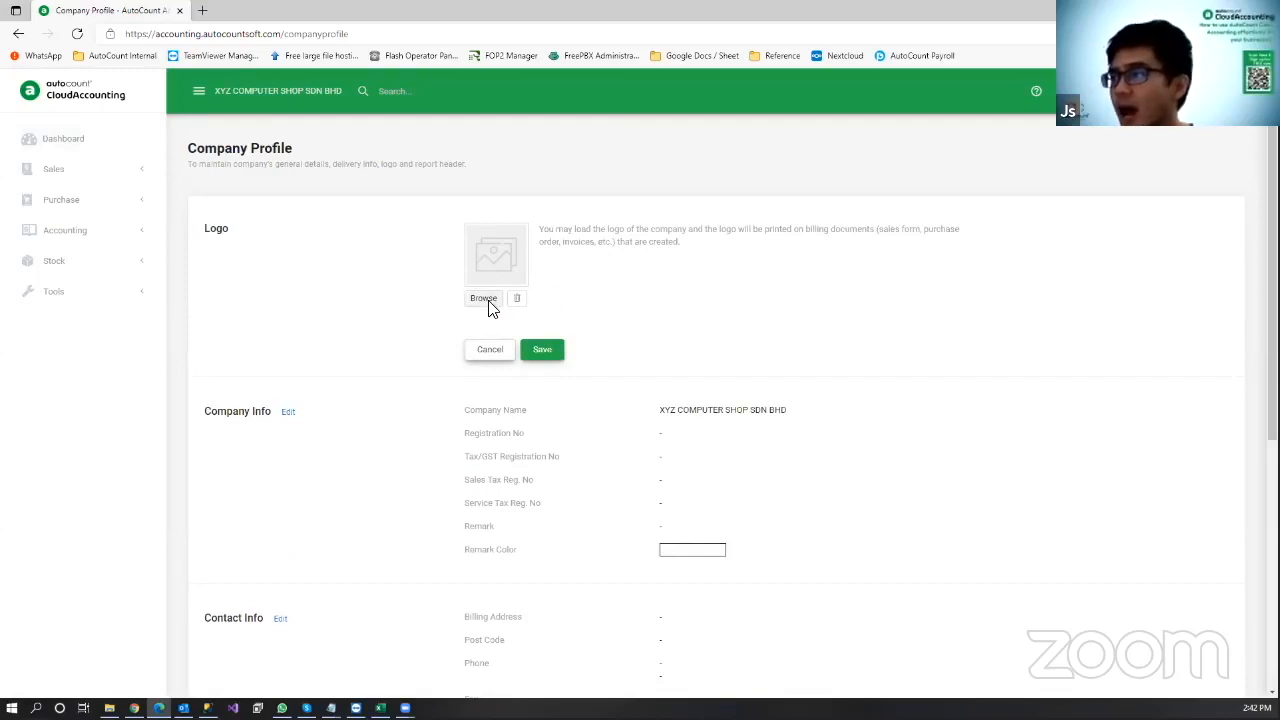
{"action": "scroll", "coordinate": [400, 224], "scroll_direction": "down", "scroll_amount": 3}
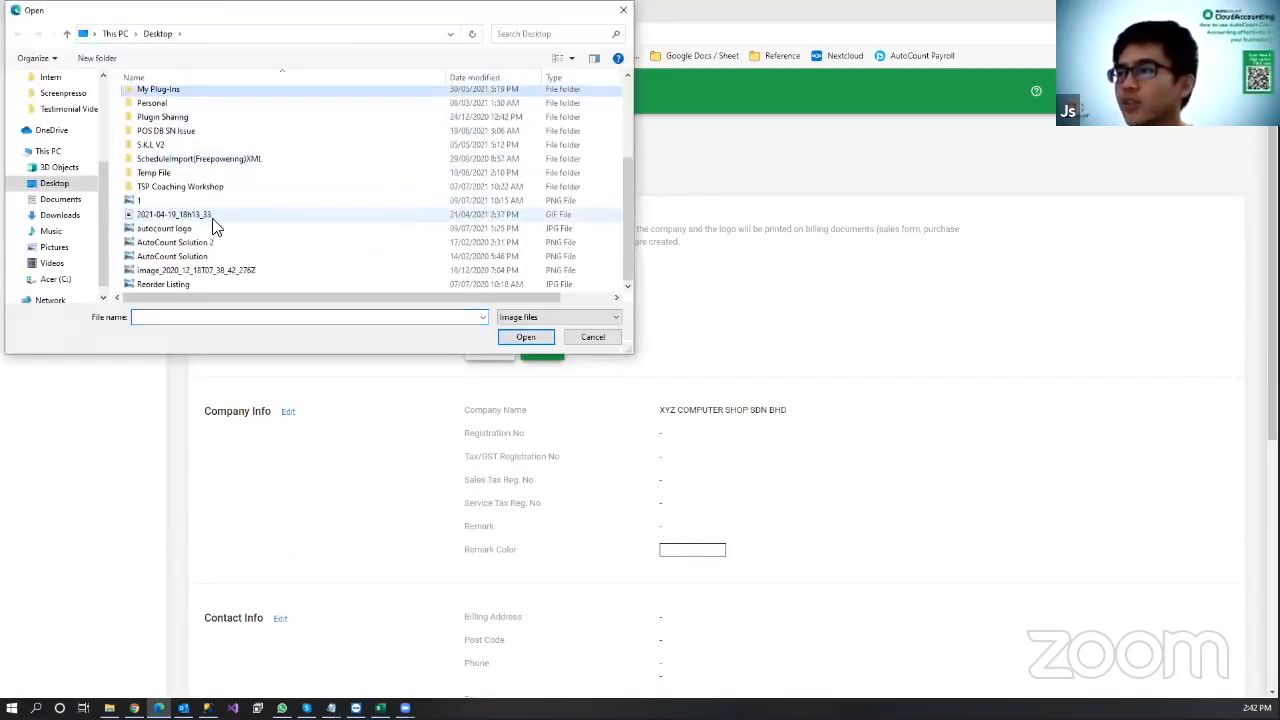
{"action": "left_click", "coordinate": [218, 230]}
{"action": "left_click", "coordinate": [525, 337]}
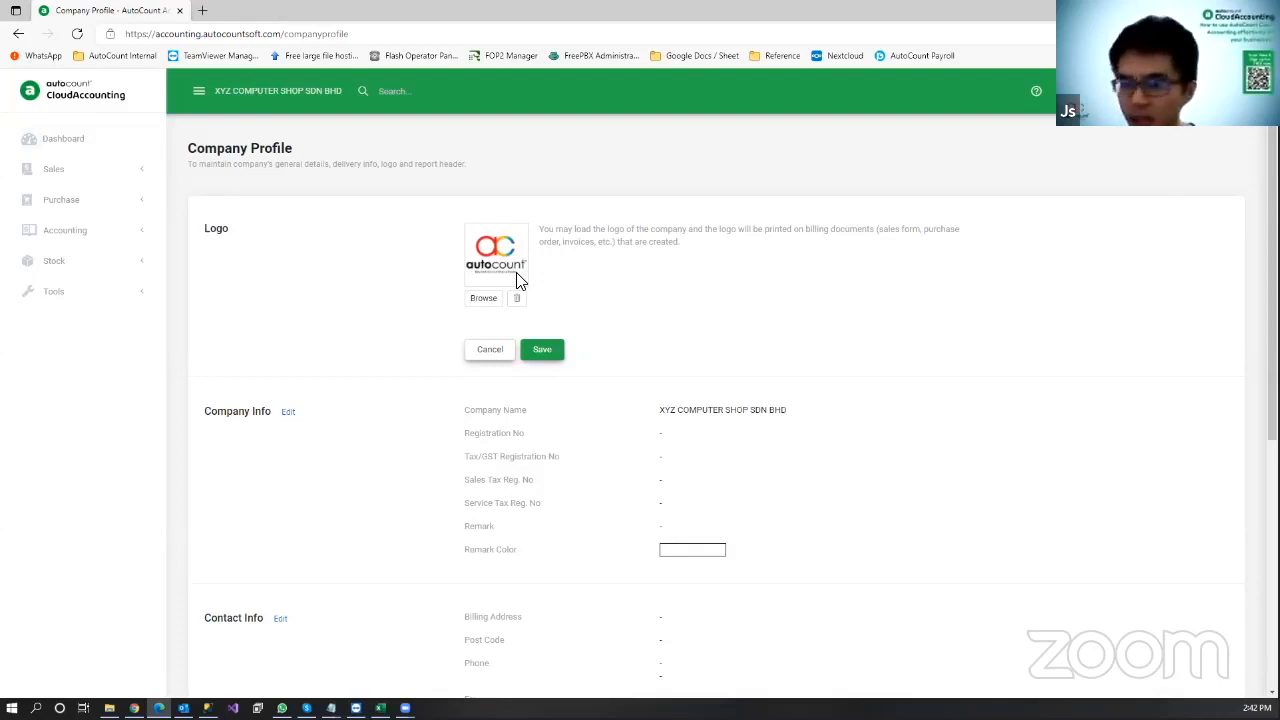
{"action": "left_click", "coordinate": [543, 350]}
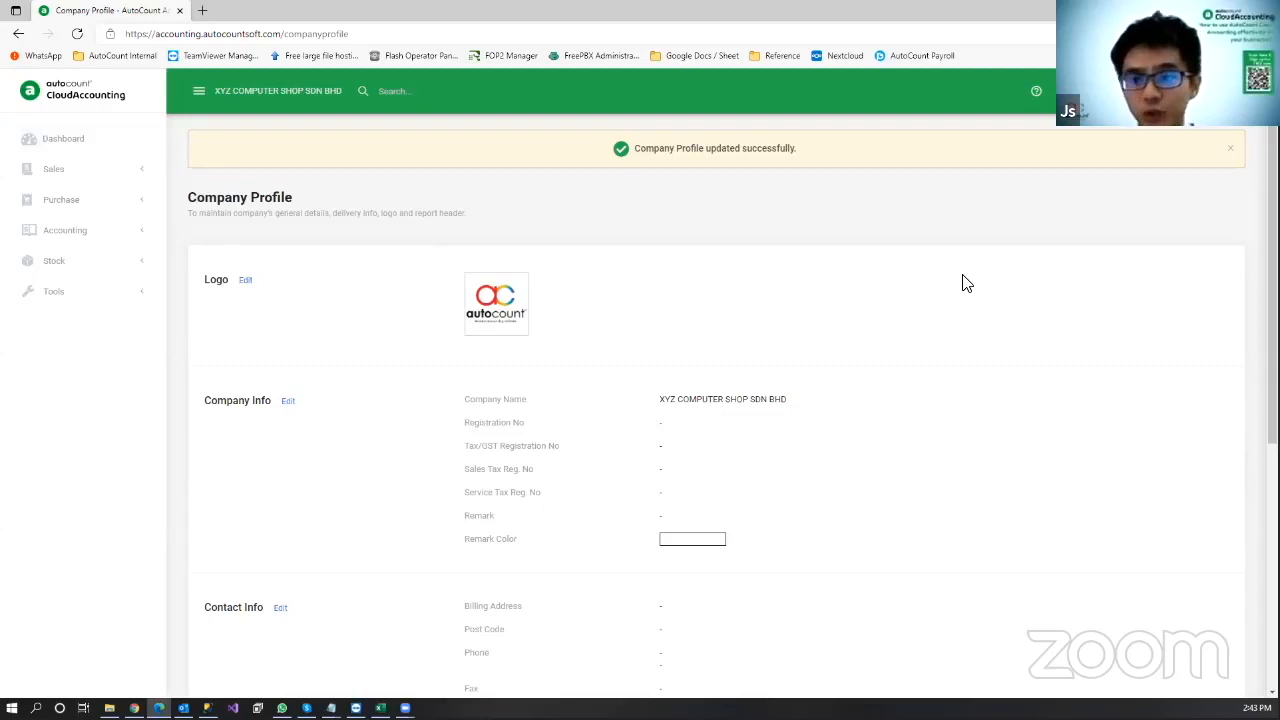
Step: Edit Company Info and enter BCES7602 as the Registration No
{"action": "scroll", "coordinate": [774, 300], "scroll_direction": "down", "scroll_amount": 1}
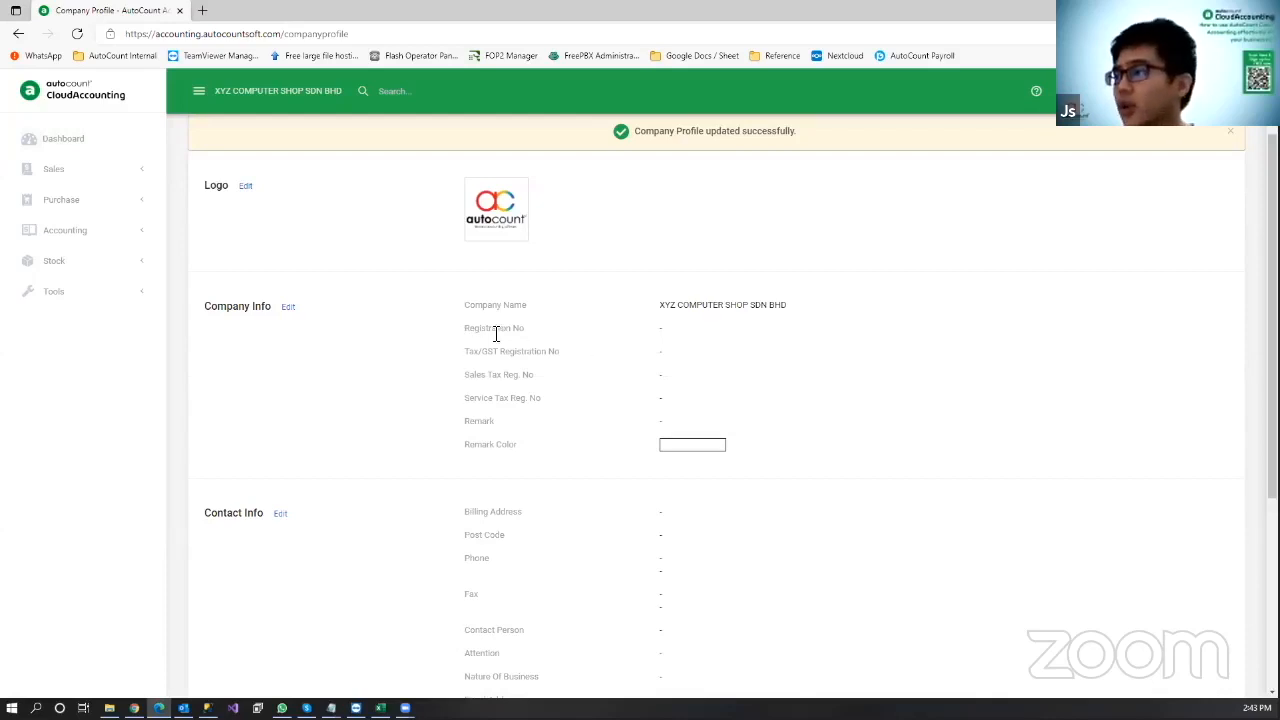
{"action": "left_click", "coordinate": [287, 312]}
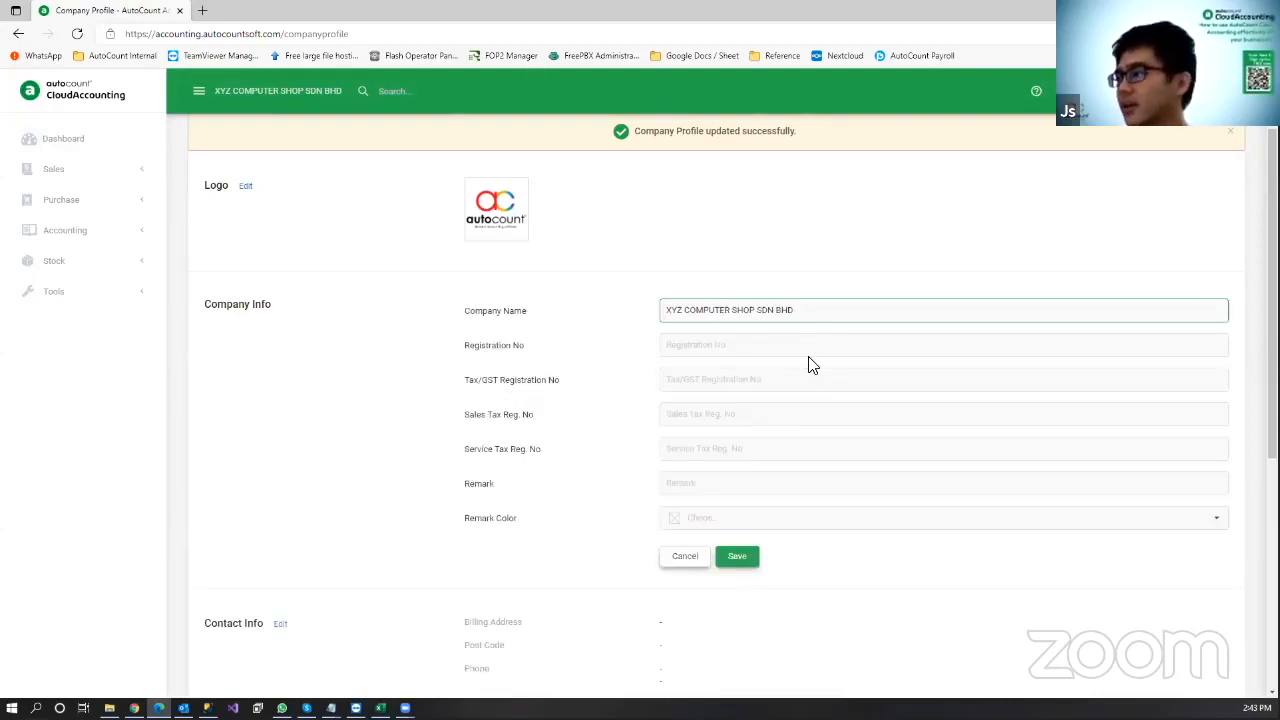
{"action": "left_click", "coordinate": [822, 351]}
{"action": "type", "text": "BCES7602"}
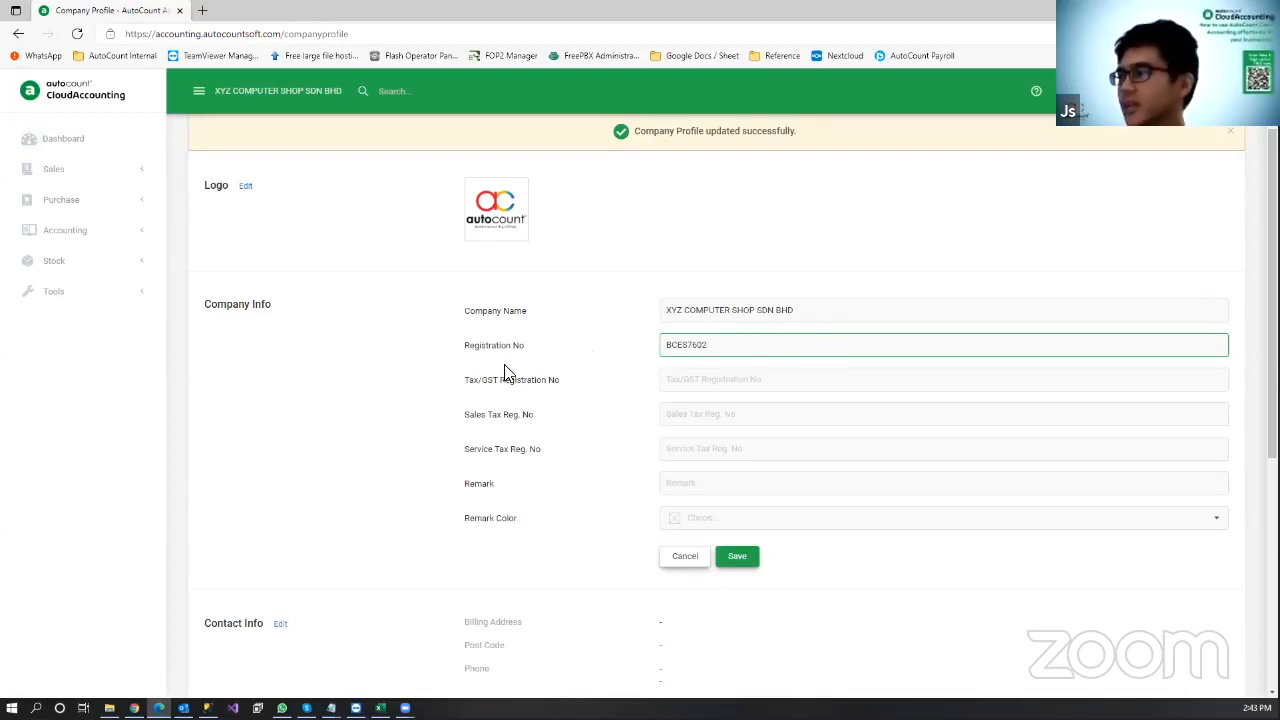
Step: Save the registration number, then enter the company's three-line billing address in Contact Info
{"action": "left_click", "coordinate": [738, 568]}
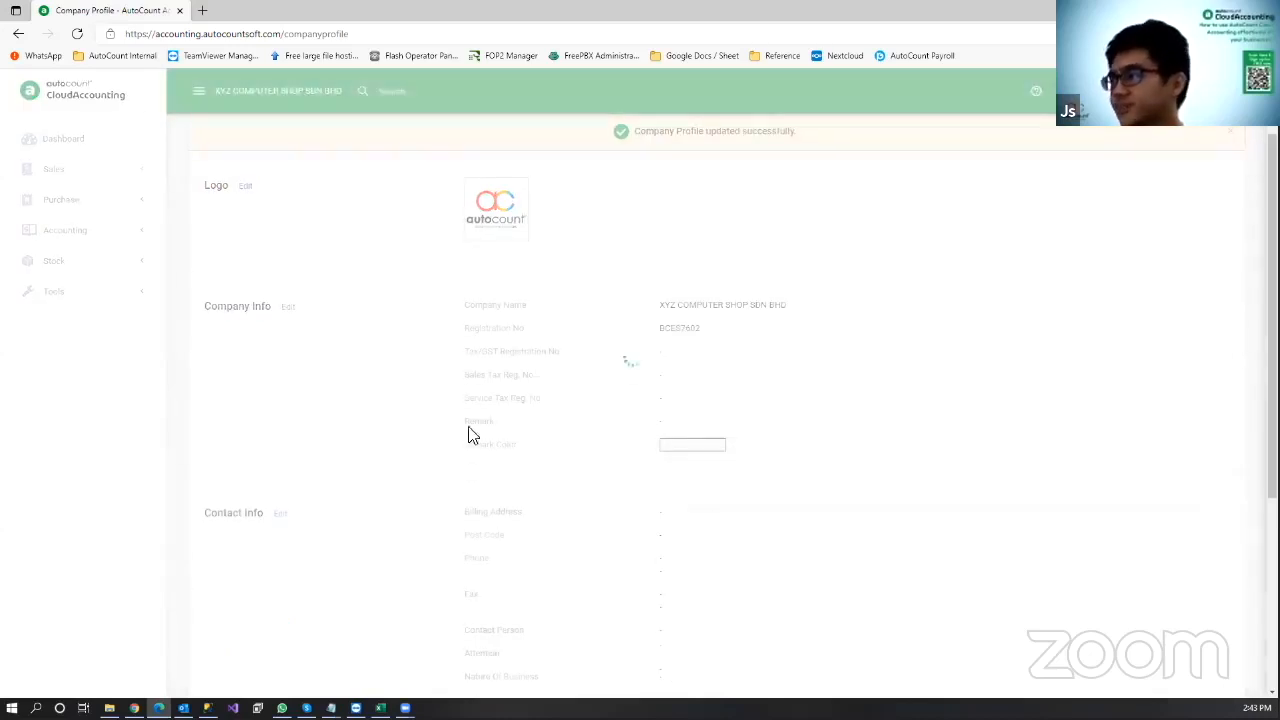
{"action": "scroll", "coordinate": [589, 377], "scroll_direction": "down", "scroll_amount": 2}
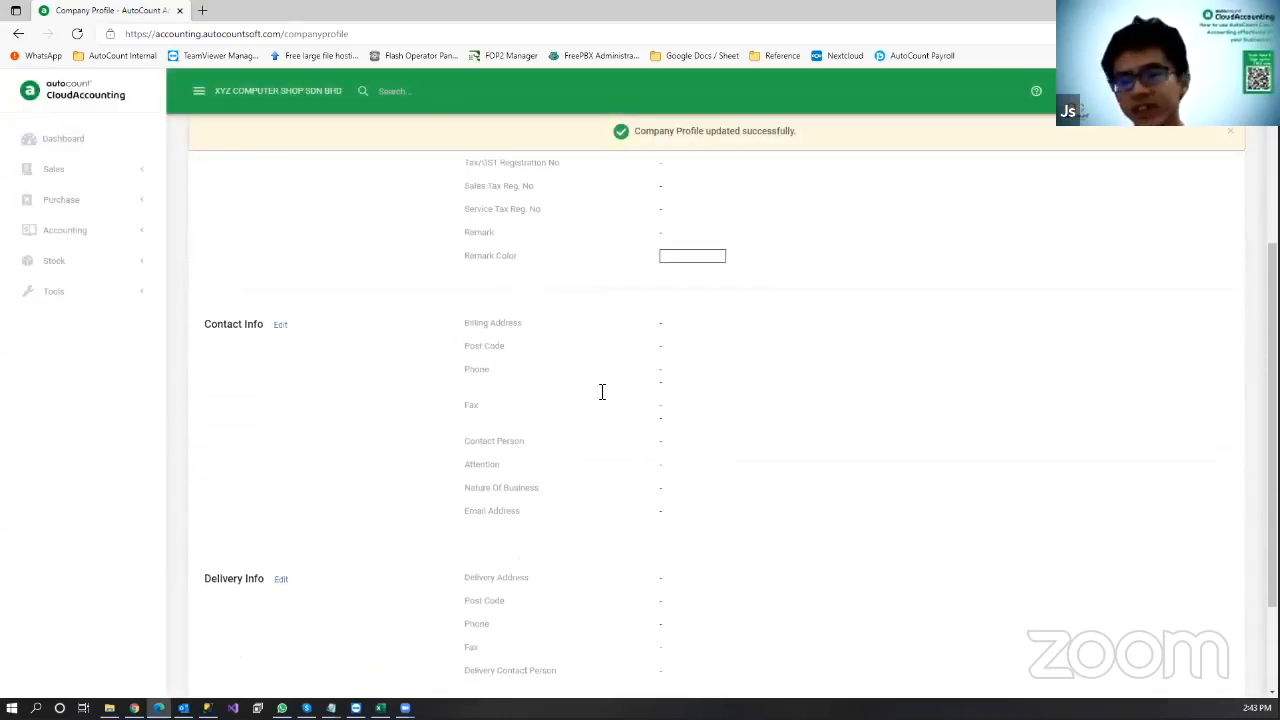
{"action": "left_click", "coordinate": [279, 327]}
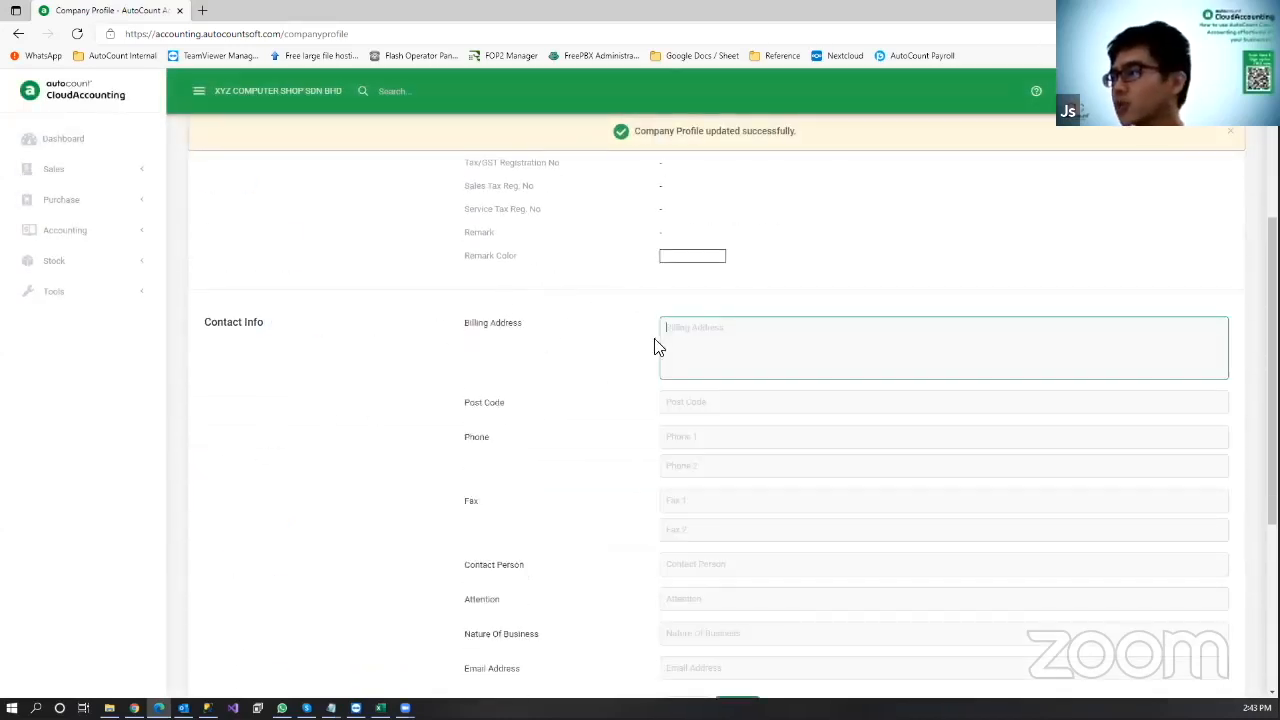
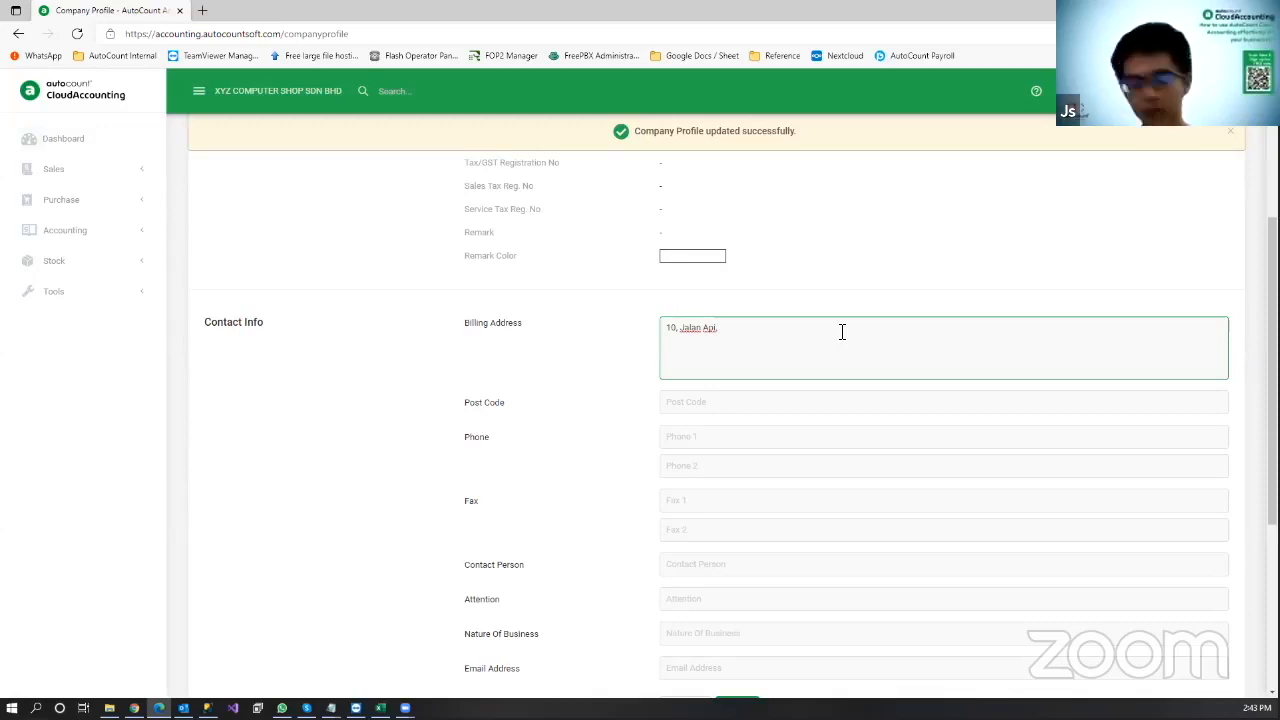
{"action": "key", "text": "Return"}
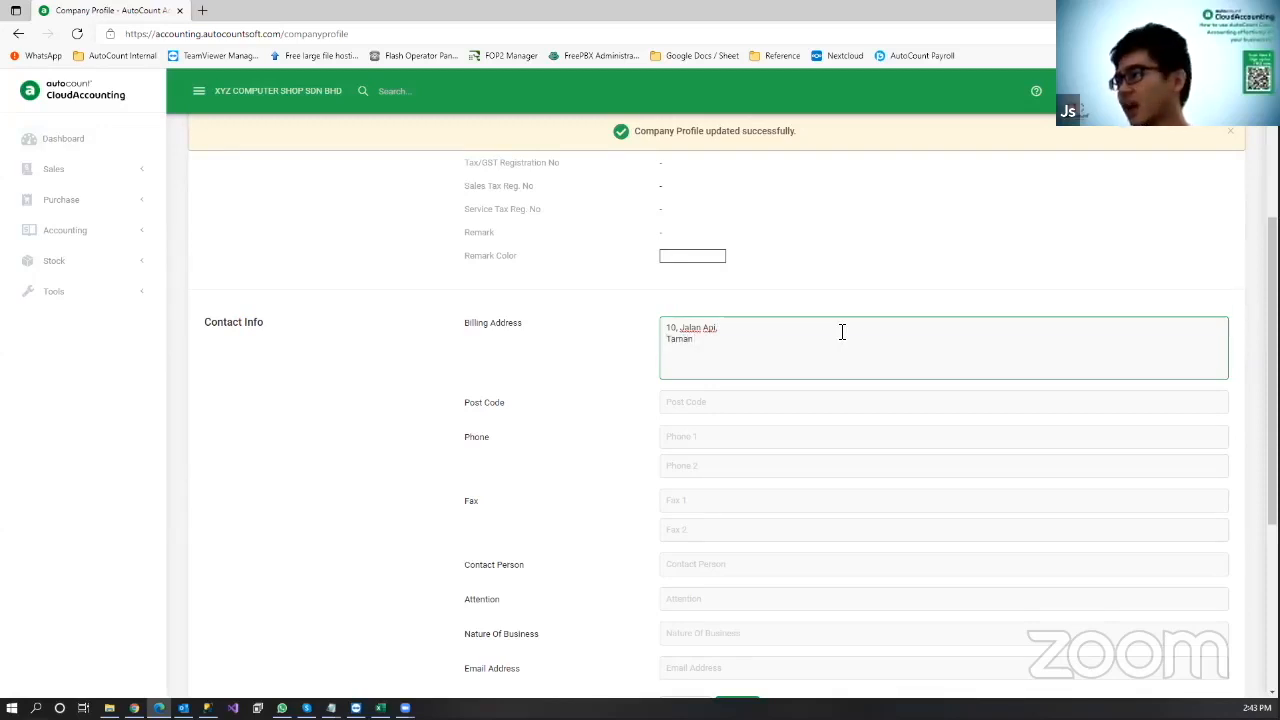
{"action": "key", "text": "Return"}
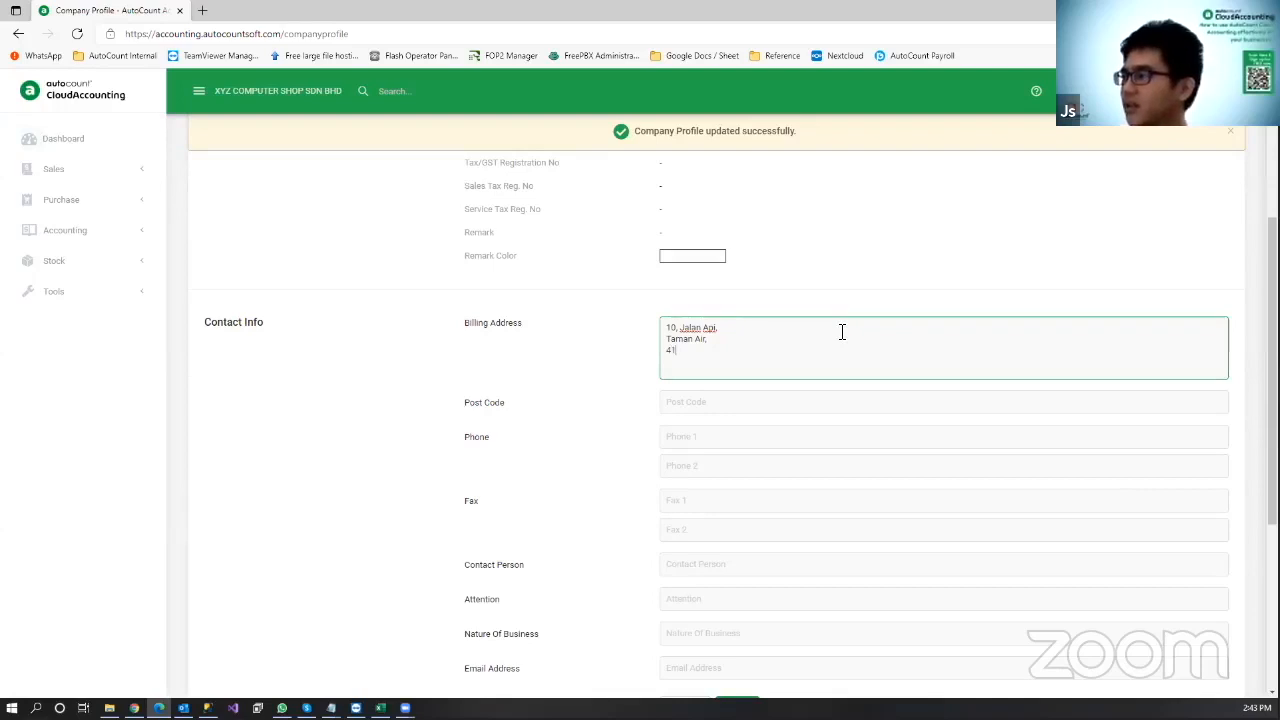
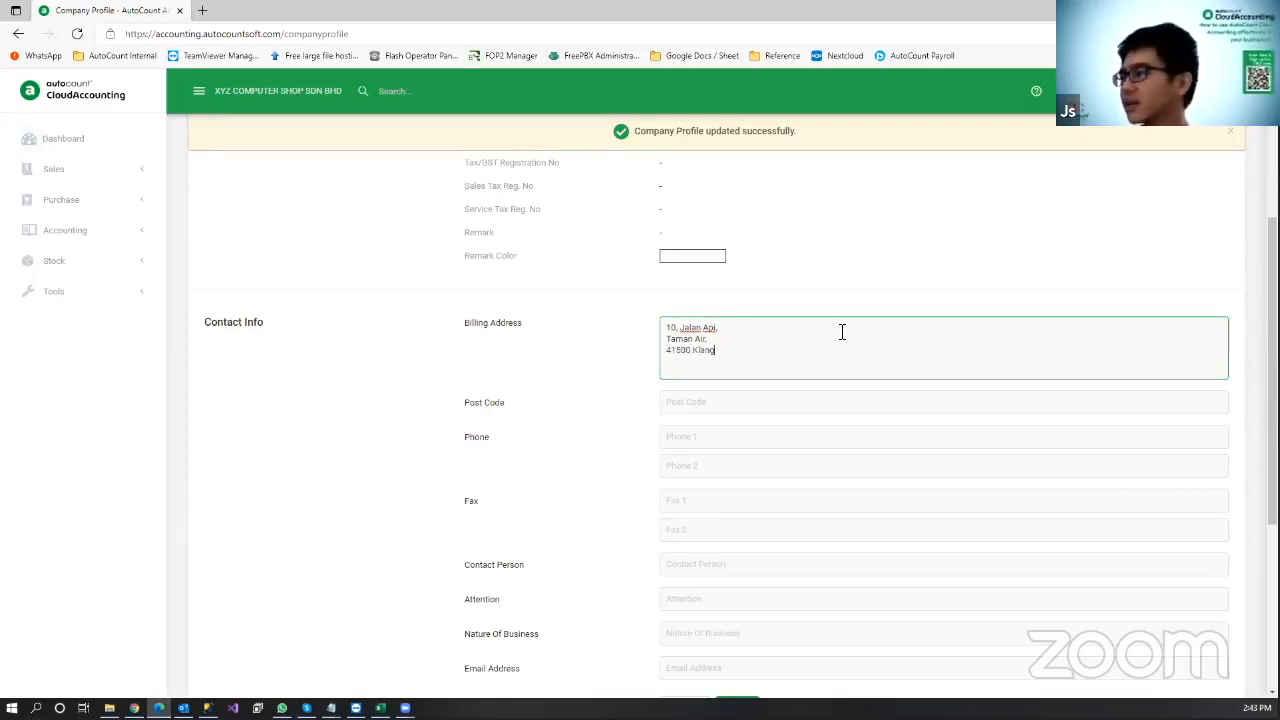
Step: Fill in the company's first phone number and the contact person's name
{"action": "left_click", "coordinate": [780, 343]}
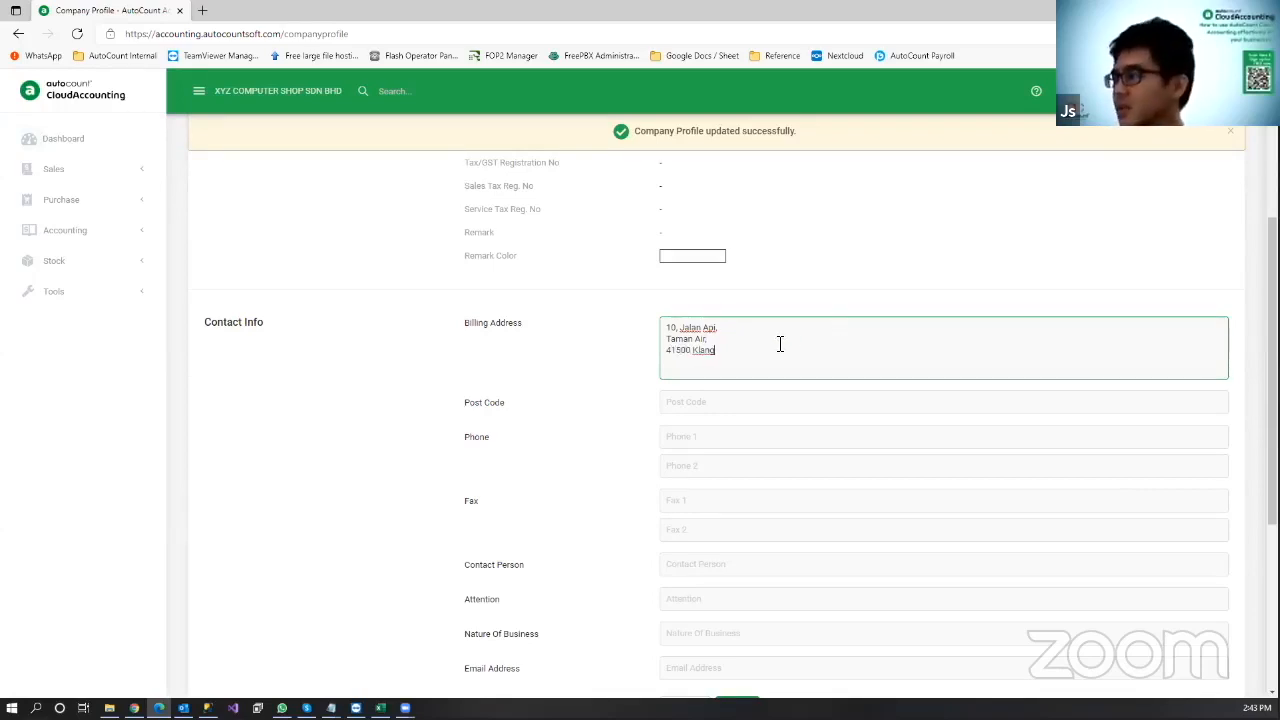
{"action": "left_click", "coordinate": [748, 400]}
{"action": "left_click", "coordinate": [718, 437]}
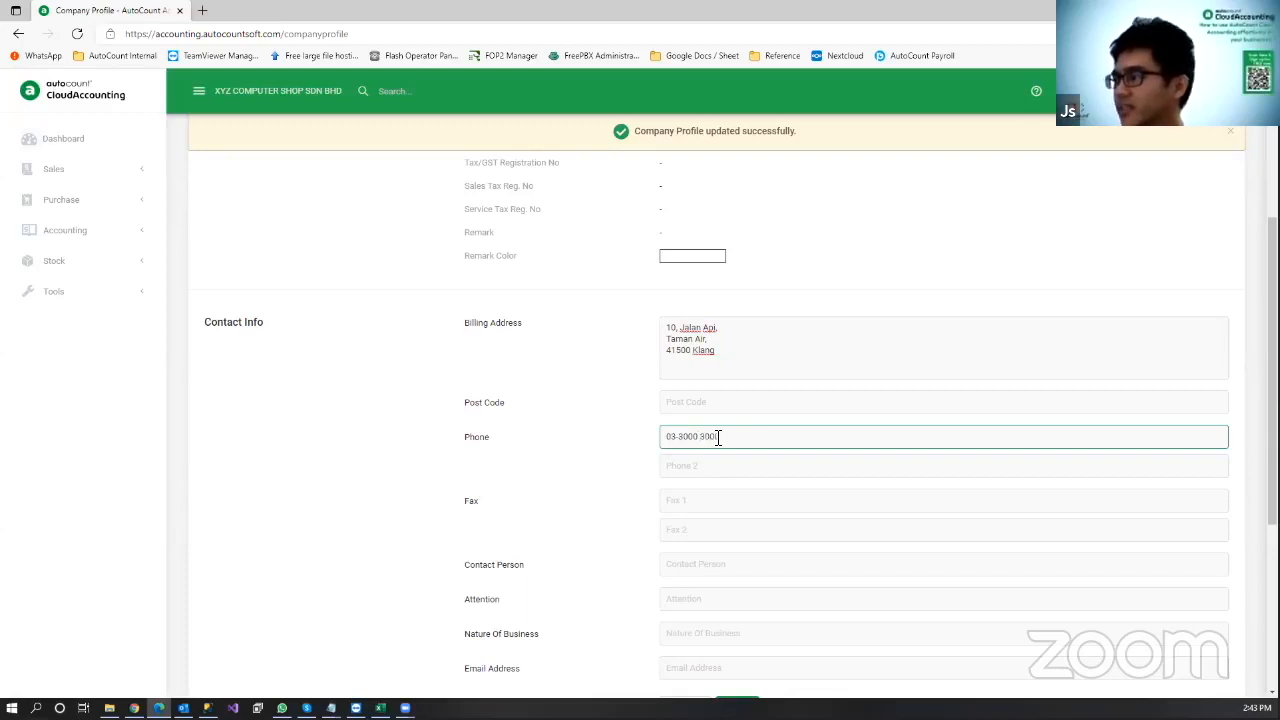
{"action": "scroll", "coordinate": [780, 410], "scroll_direction": "down", "scroll_amount": 1}
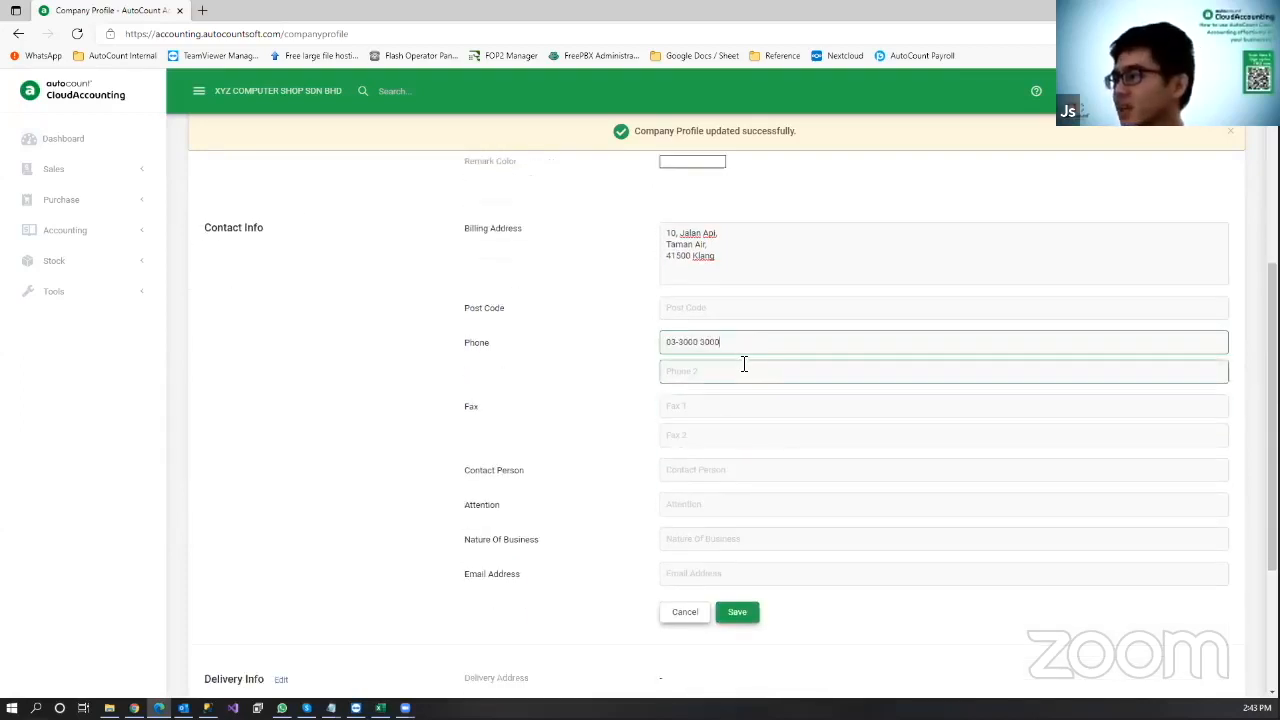
{"action": "left_click", "coordinate": [718, 470]}
{"action": "type", "text": "JS"}
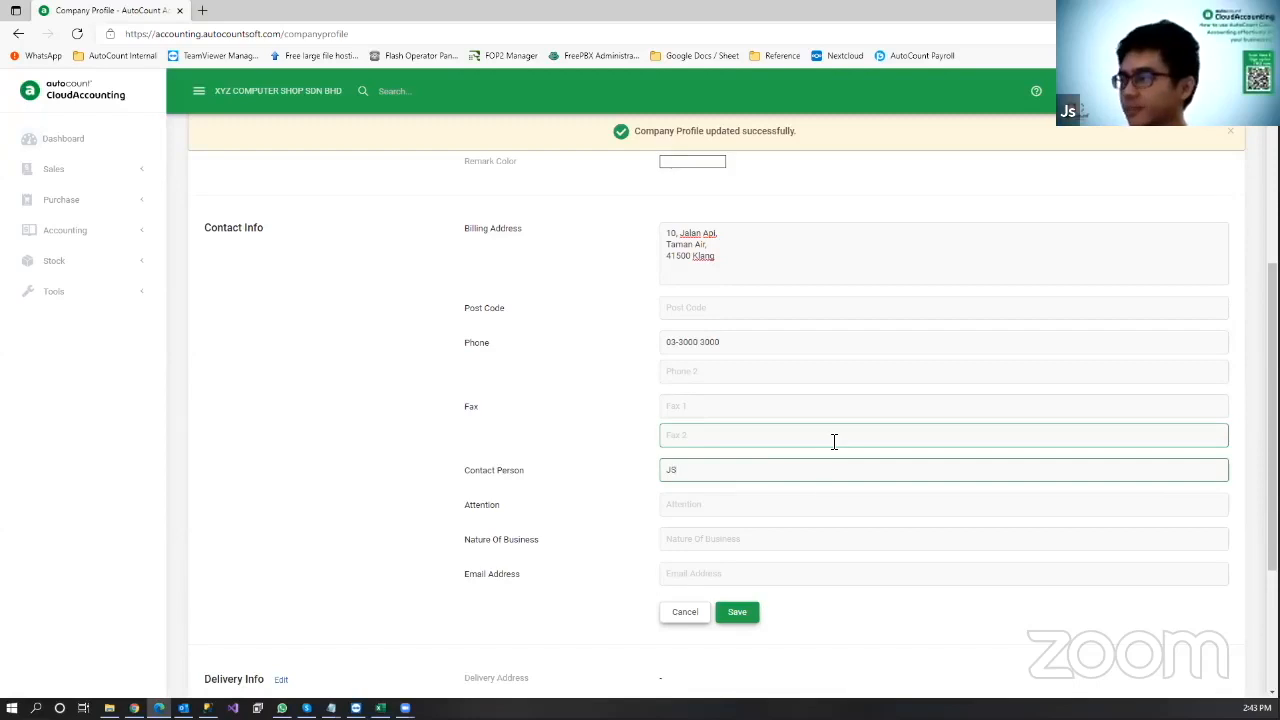
Step: Set Nature Of Business to 'Sellling of IT Hardware' and save the contact info
{"action": "left_click", "coordinate": [836, 505]}
{"action": "type", "text": "JS"}
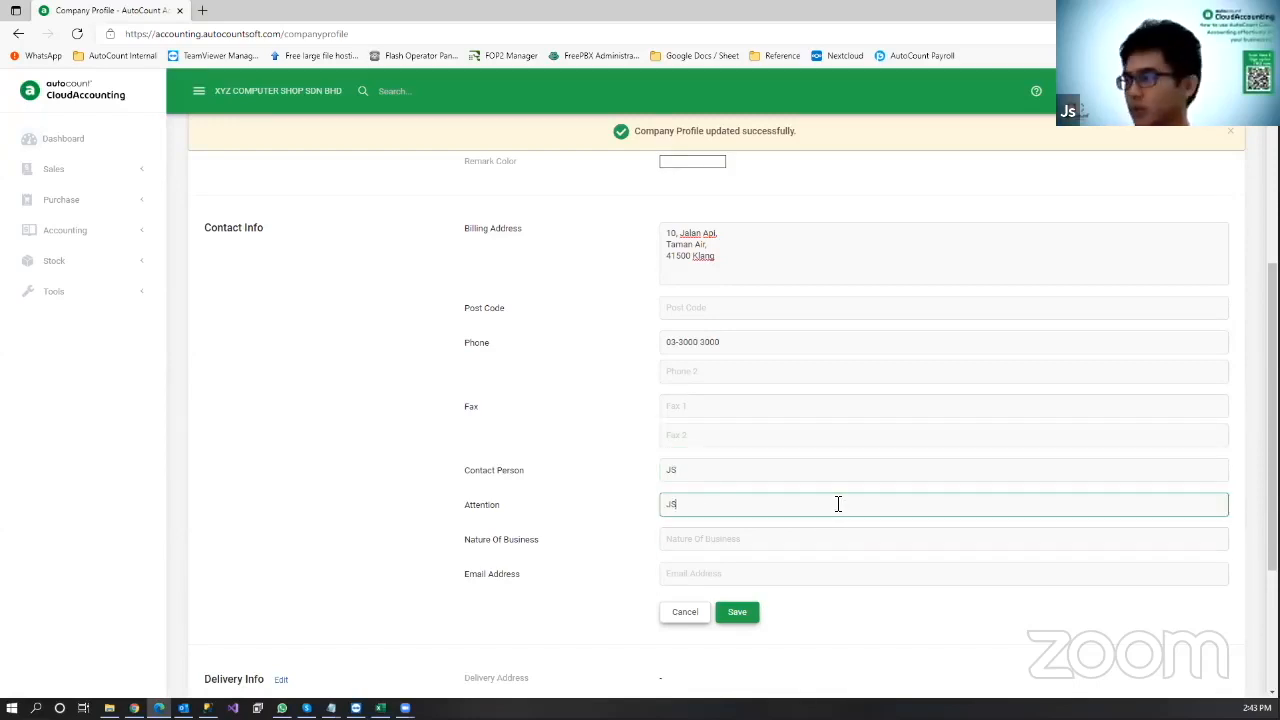
{"action": "left_click", "coordinate": [826, 538]}
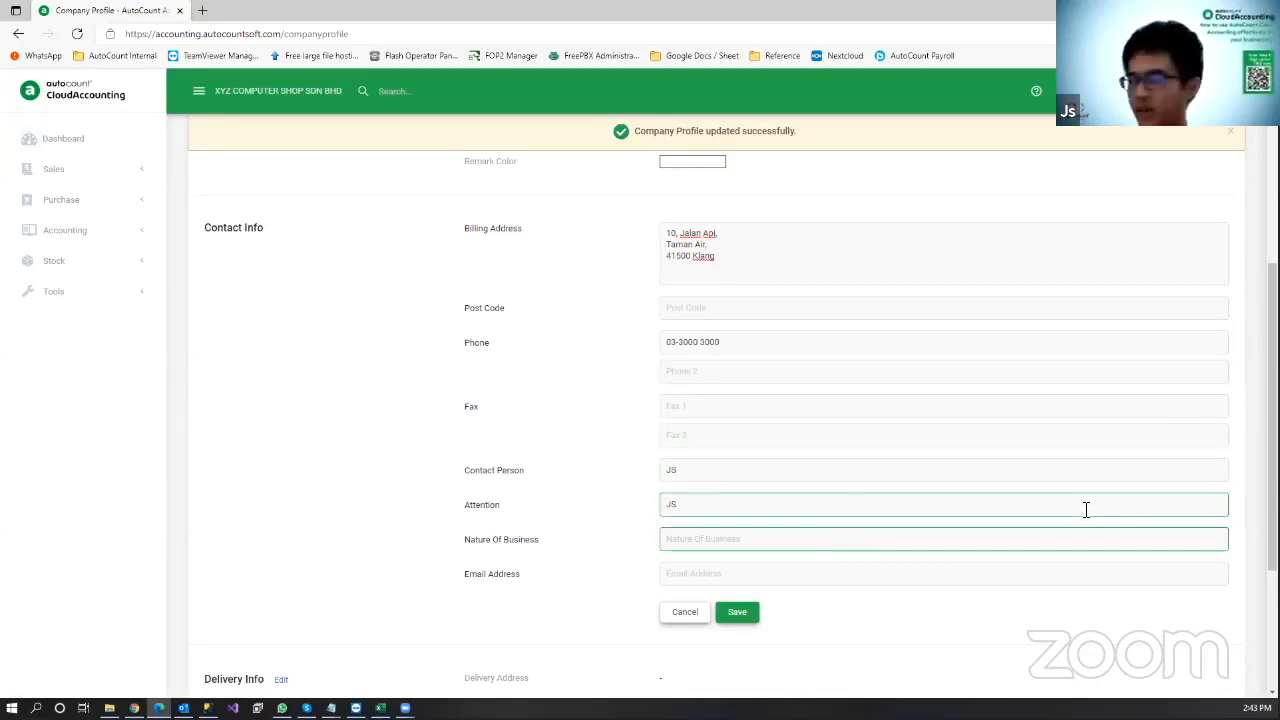
{"action": "type", "text": "Sellling"}
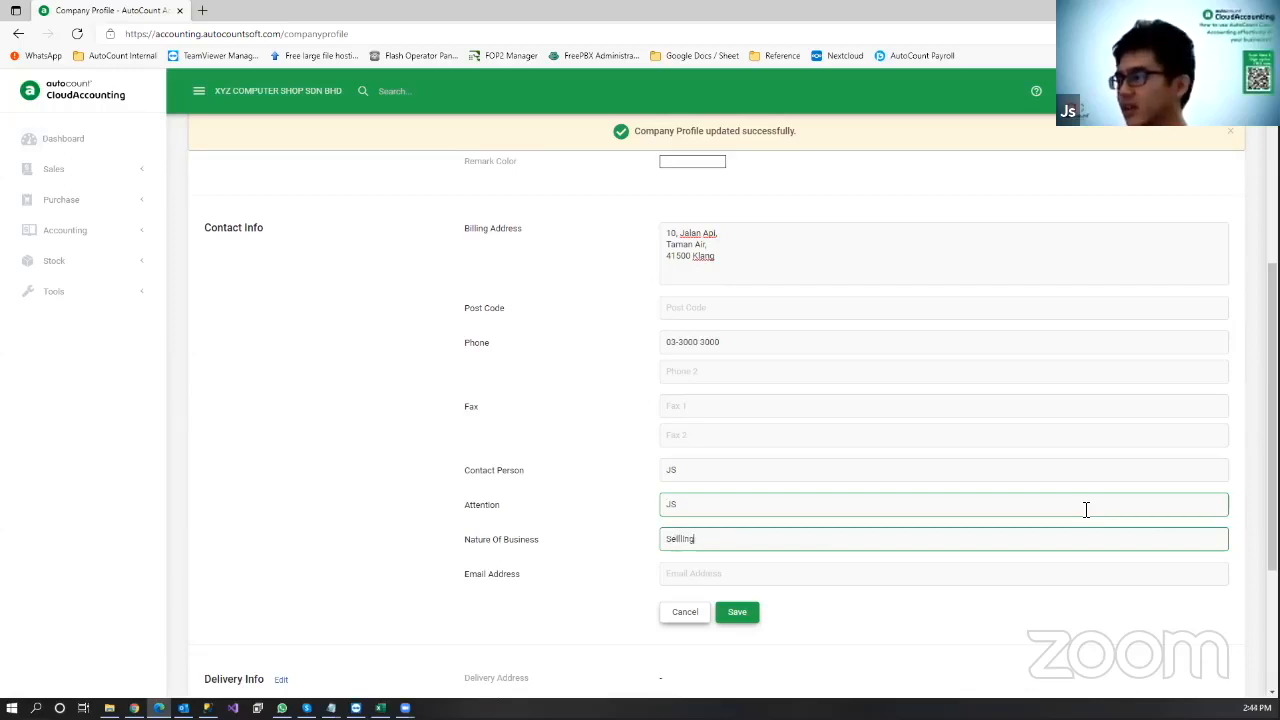
{"action": "type", "text": " of Hardwar"}
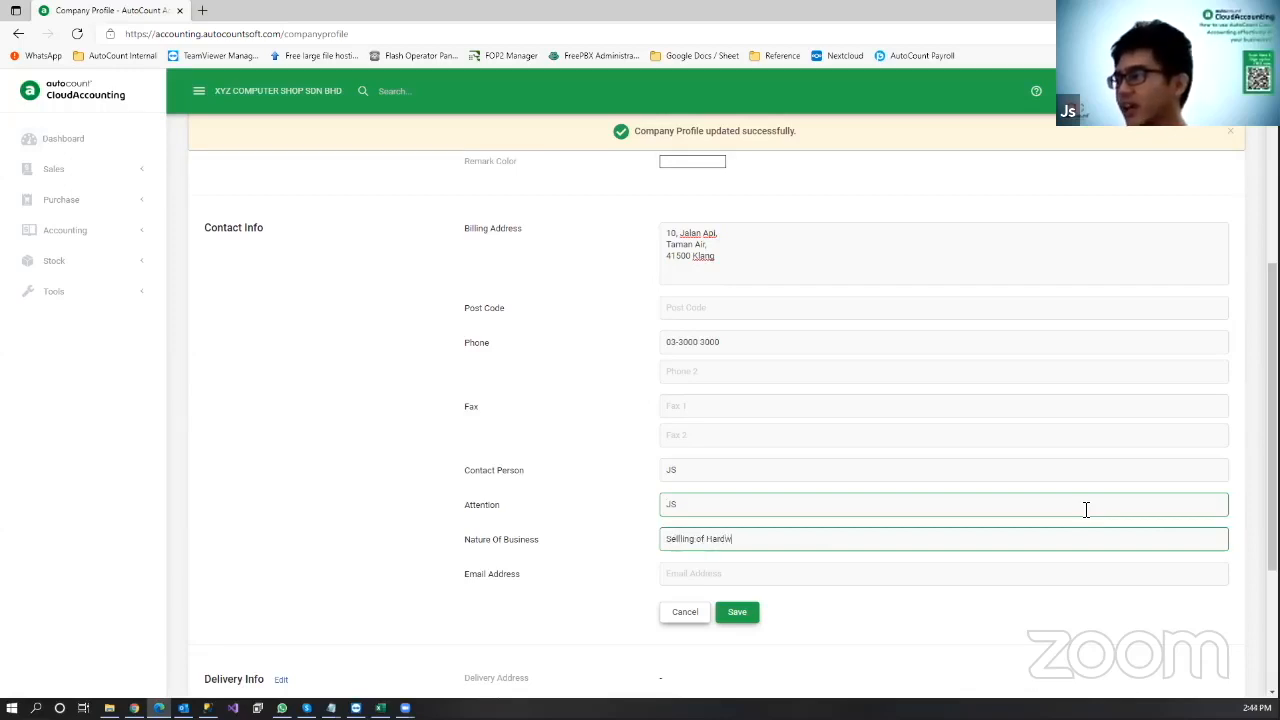
{"action": "type", "text": "IT Hardware"}
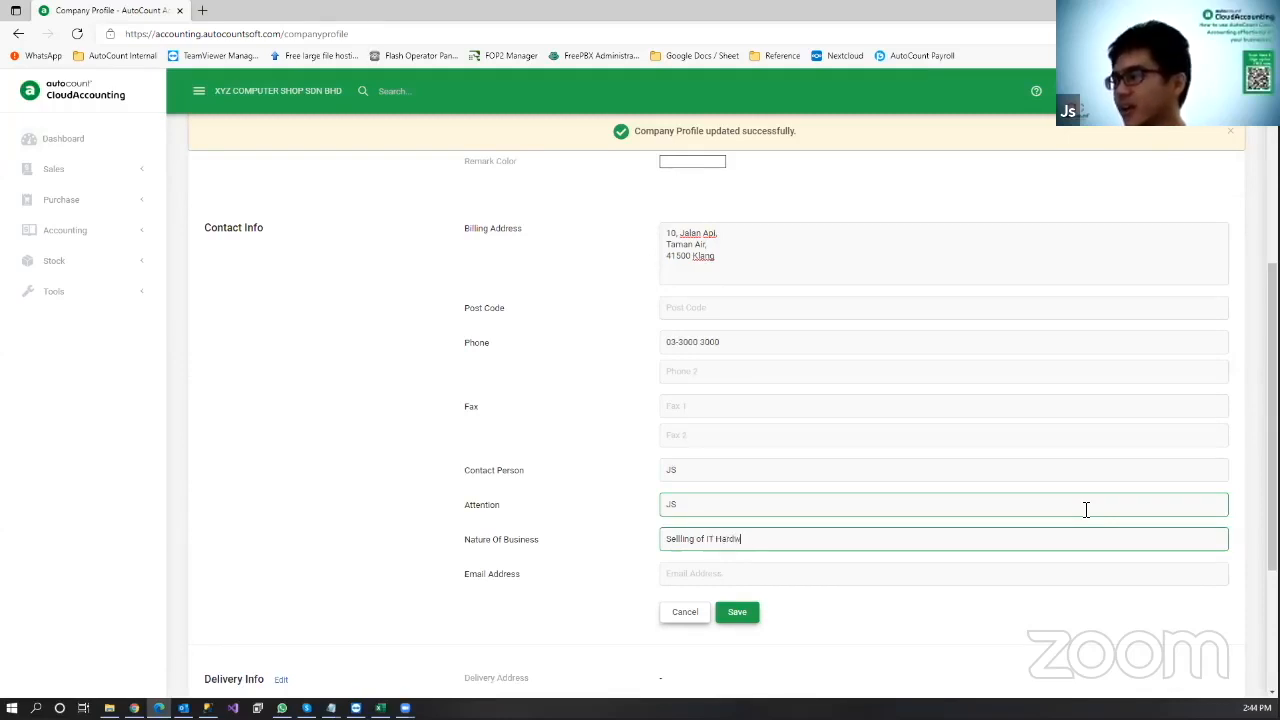
{"action": "left_click", "coordinate": [966, 574]}
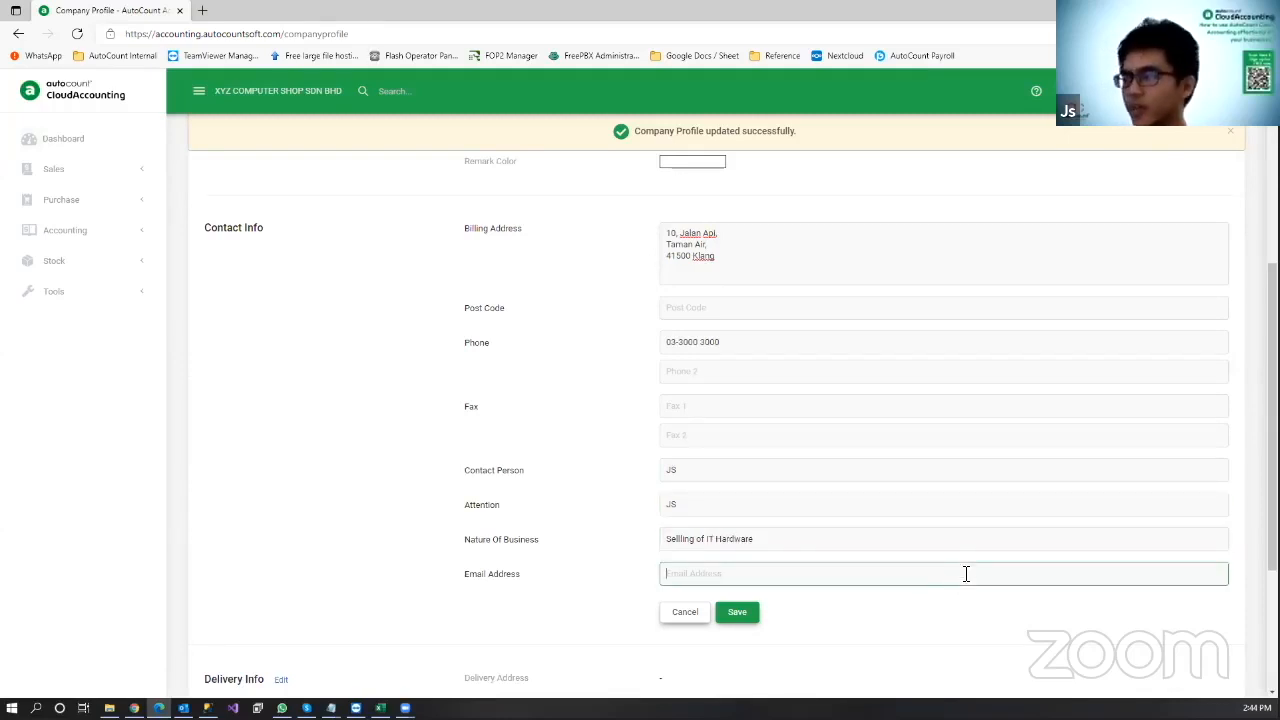
{"action": "left_click", "coordinate": [743, 614]}
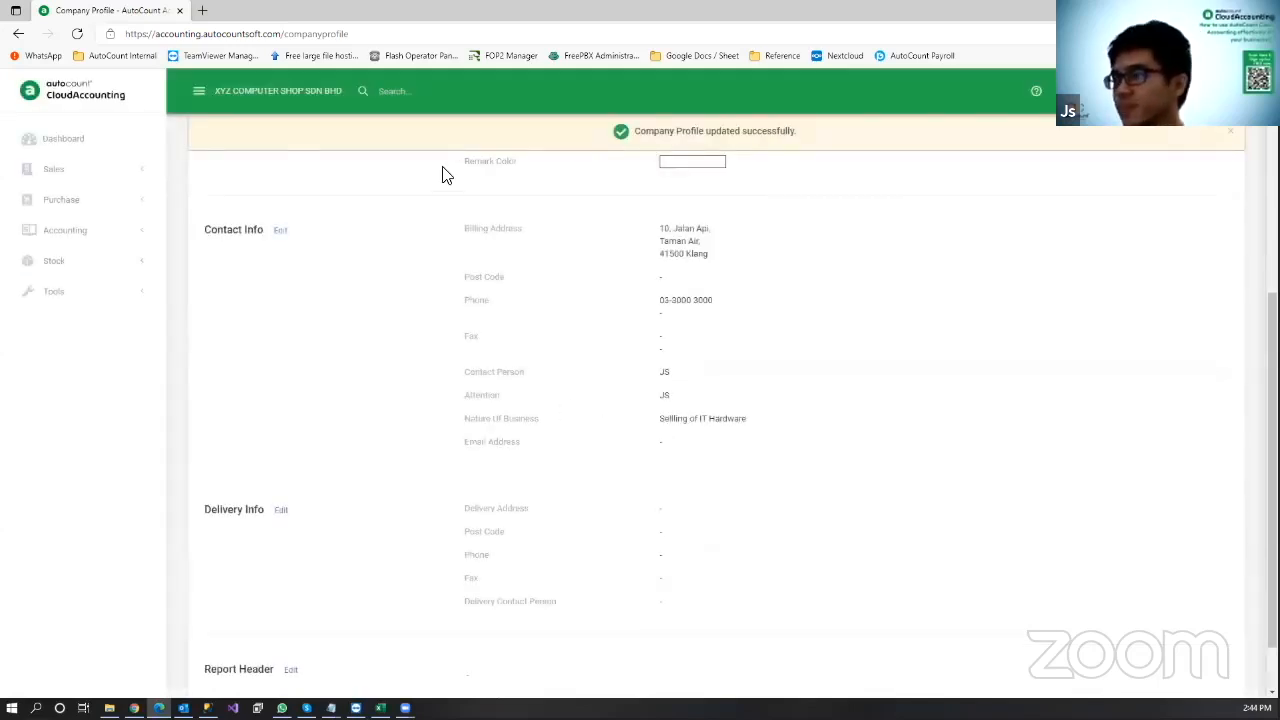
{"action": "scroll", "coordinate": [443, 171], "scroll_direction": "down", "scroll_amount": 2}
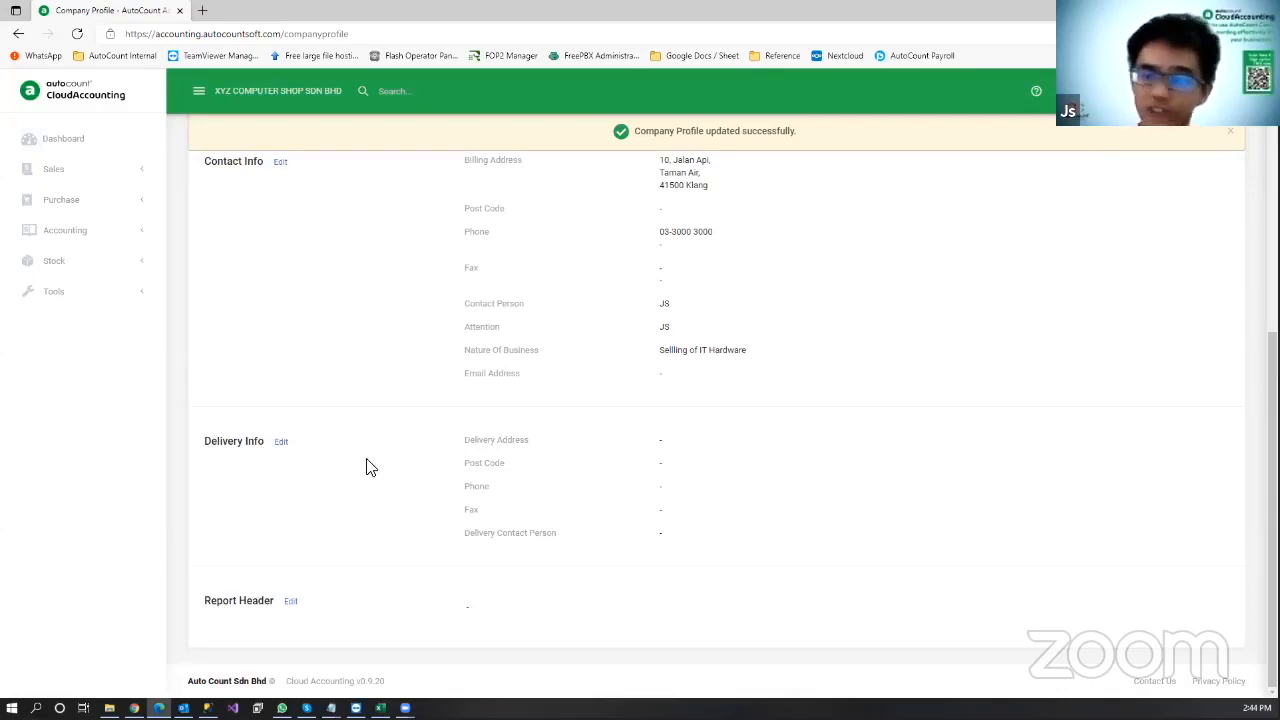
{"action": "left_click", "coordinate": [282, 442]}
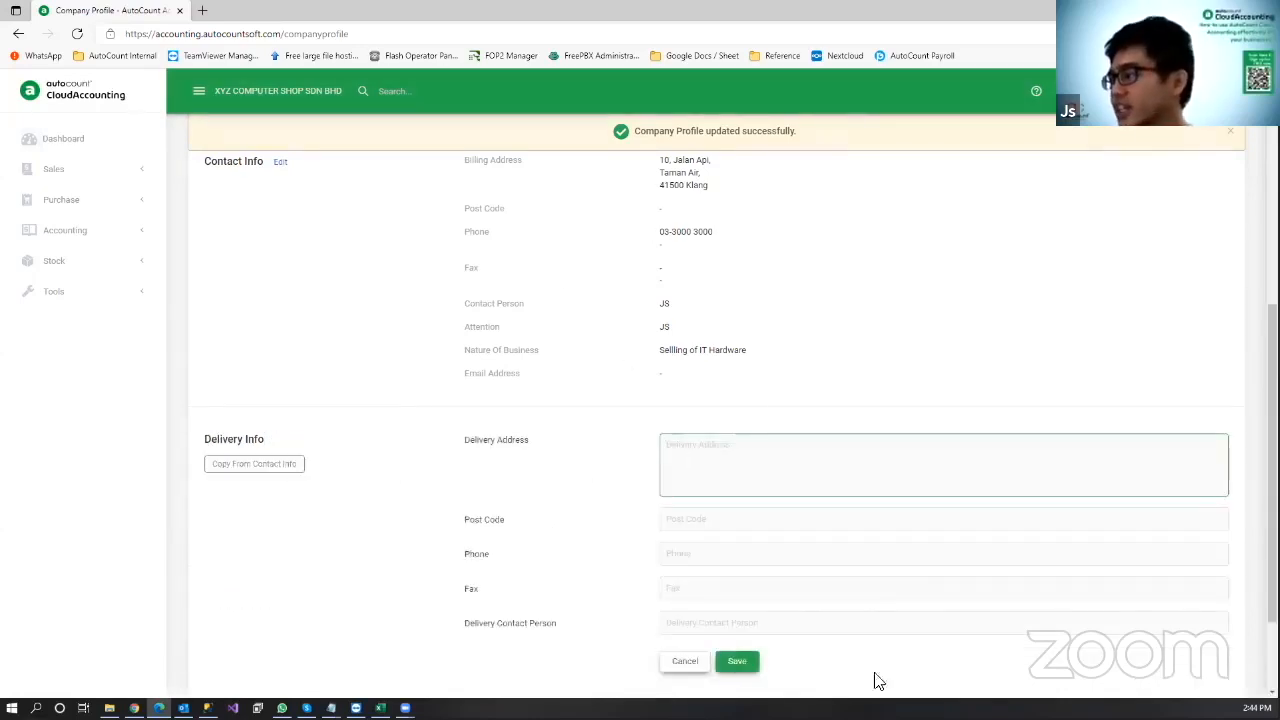
{"action": "scroll", "coordinate": [700, 470], "scroll_direction": "down", "scroll_amount": 1}
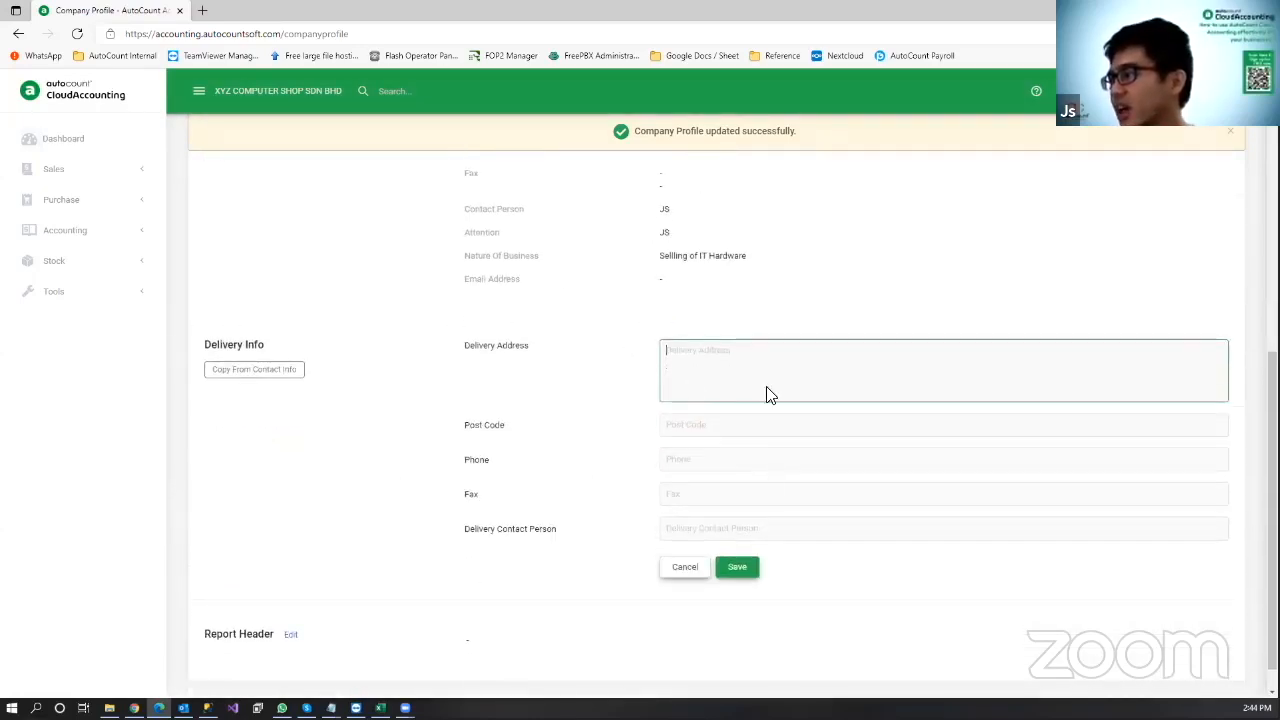
{"action": "left_click", "coordinate": [736, 567]}
{"action": "scroll", "coordinate": [383, 374], "scroll_direction": "up", "scroll_amount": 2}
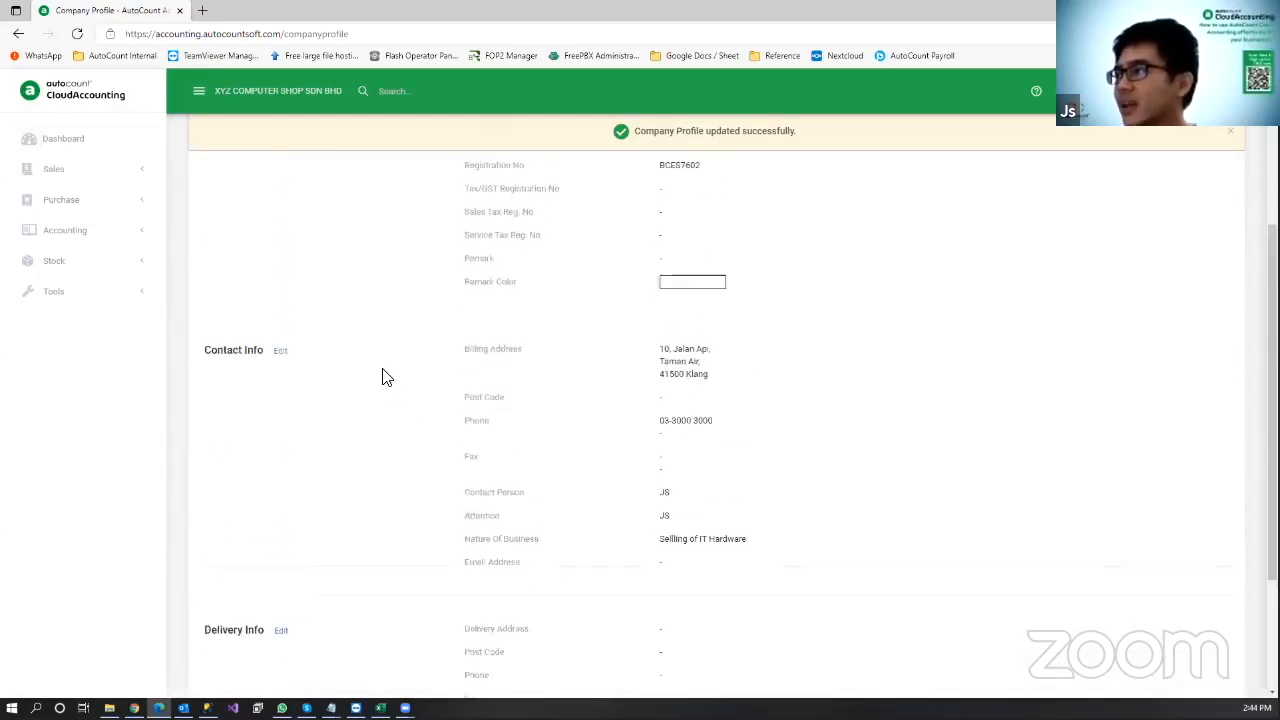
{"action": "scroll", "coordinate": [372, 401], "scroll_direction": "down", "scroll_amount": 2}
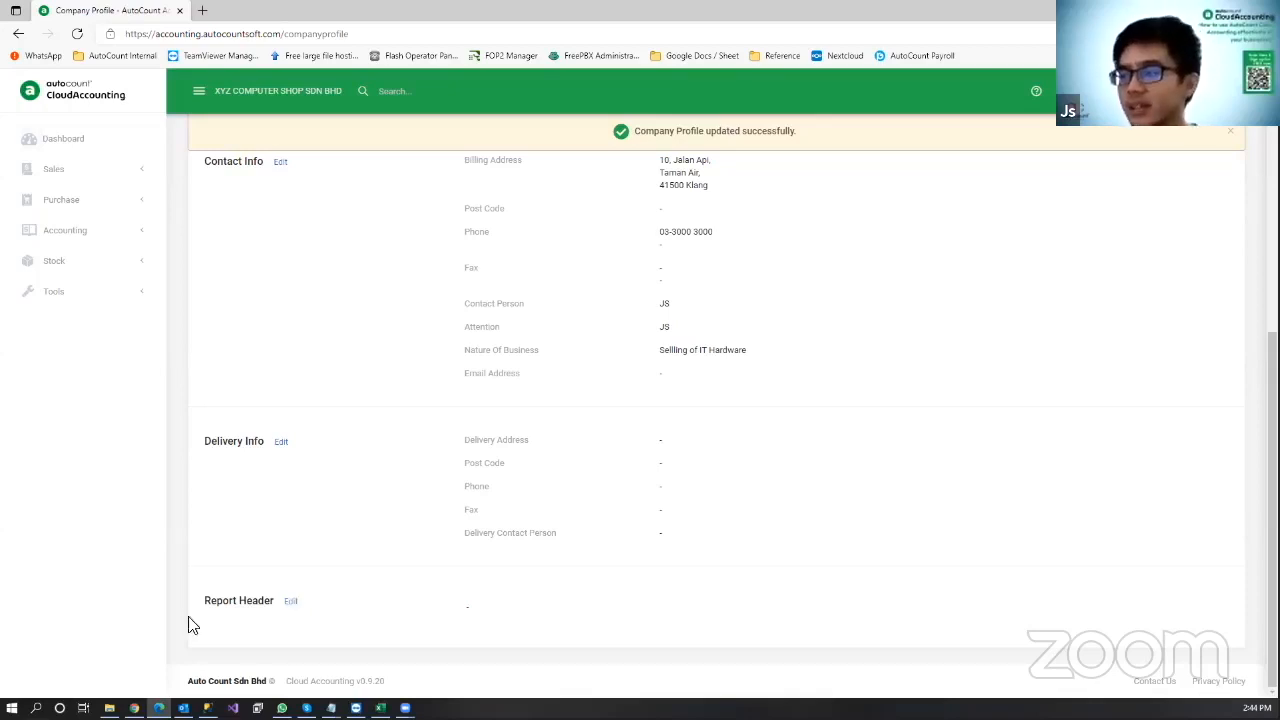
Step: Apply the default report header, delete its Tel line, and save the header
{"action": "left_click", "coordinate": [293, 606]}
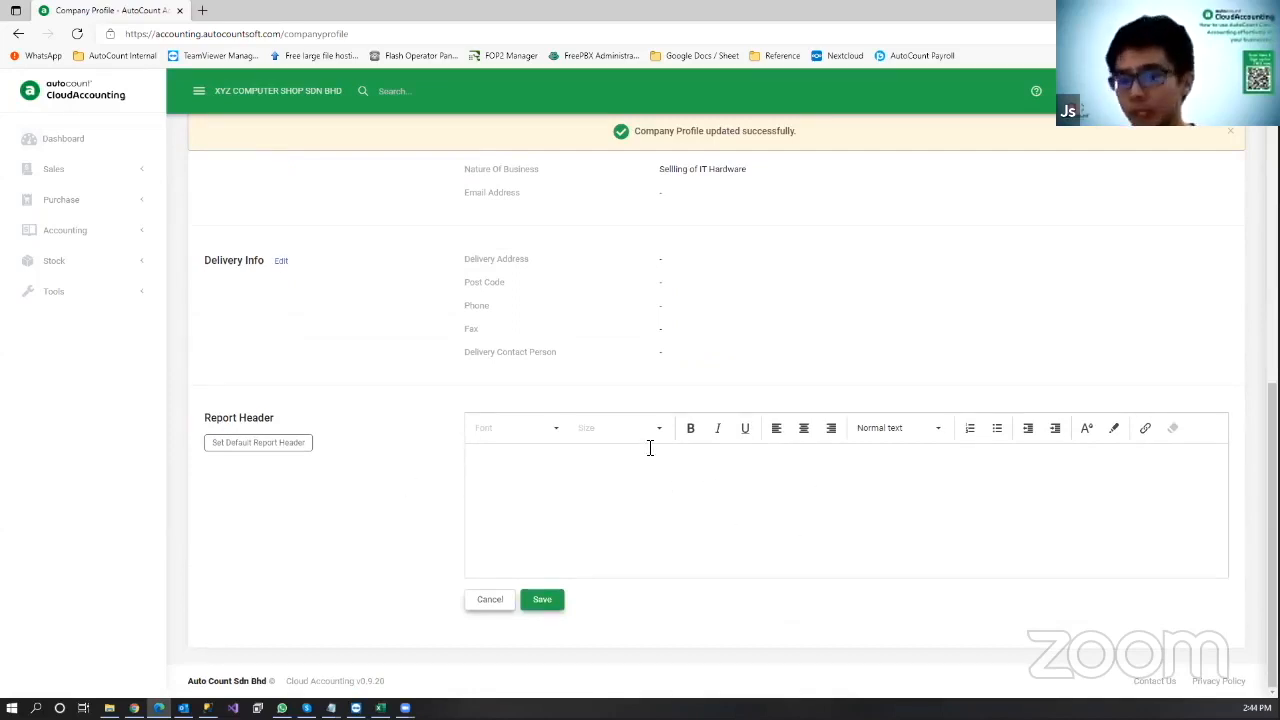
{"action": "left_click", "coordinate": [226, 457]}
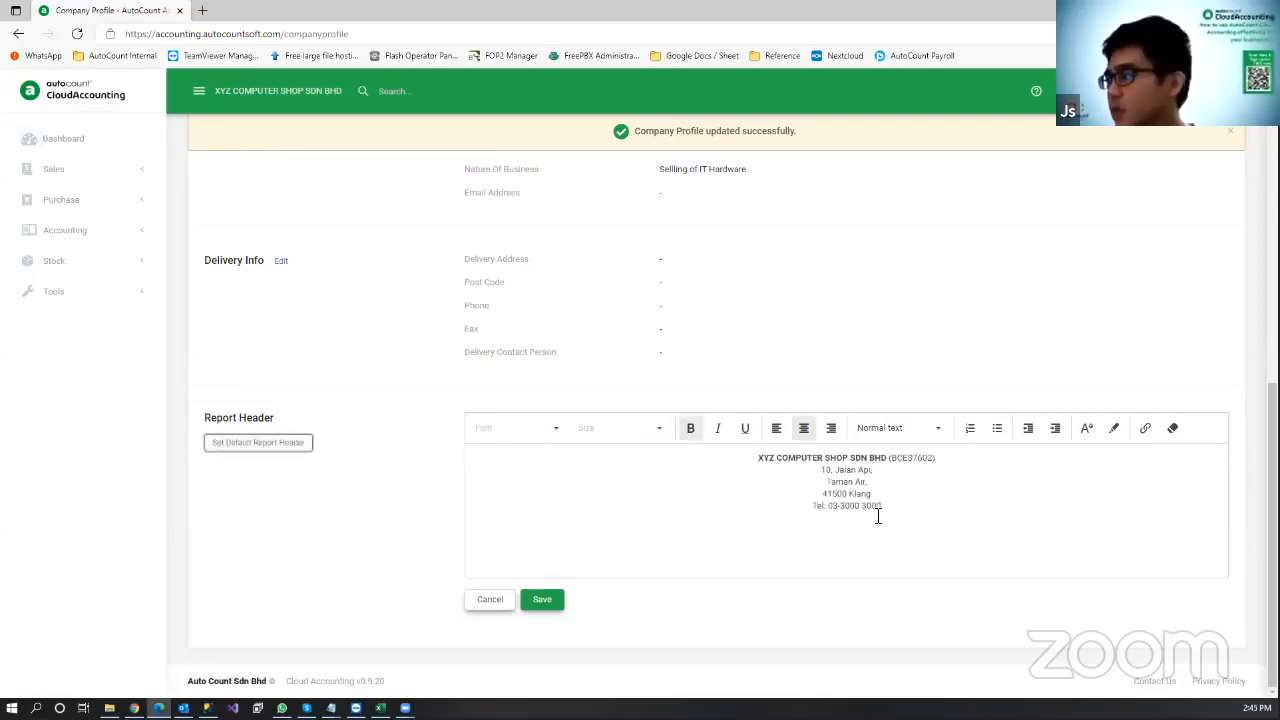
{"action": "scroll", "coordinate": [931, 494], "scroll_direction": "up", "scroll_amount": 4}
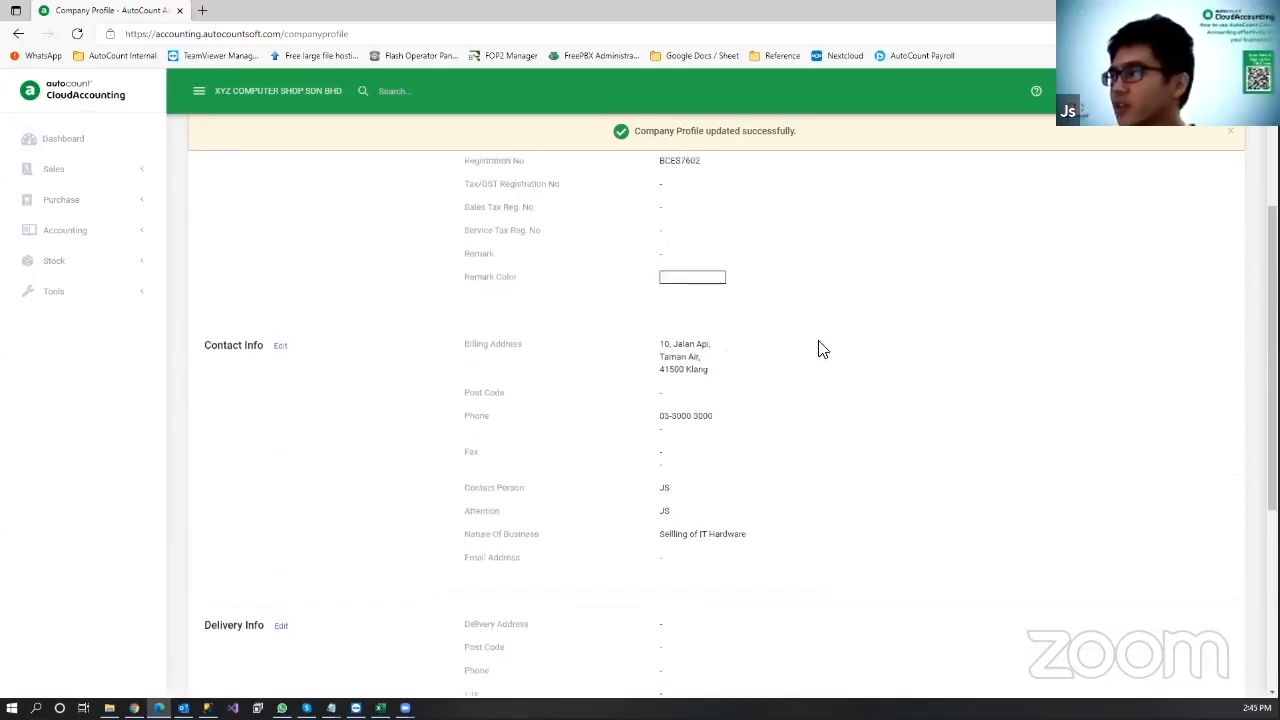
{"action": "scroll", "coordinate": [1020, 308], "scroll_direction": "down", "scroll_amount": 3}
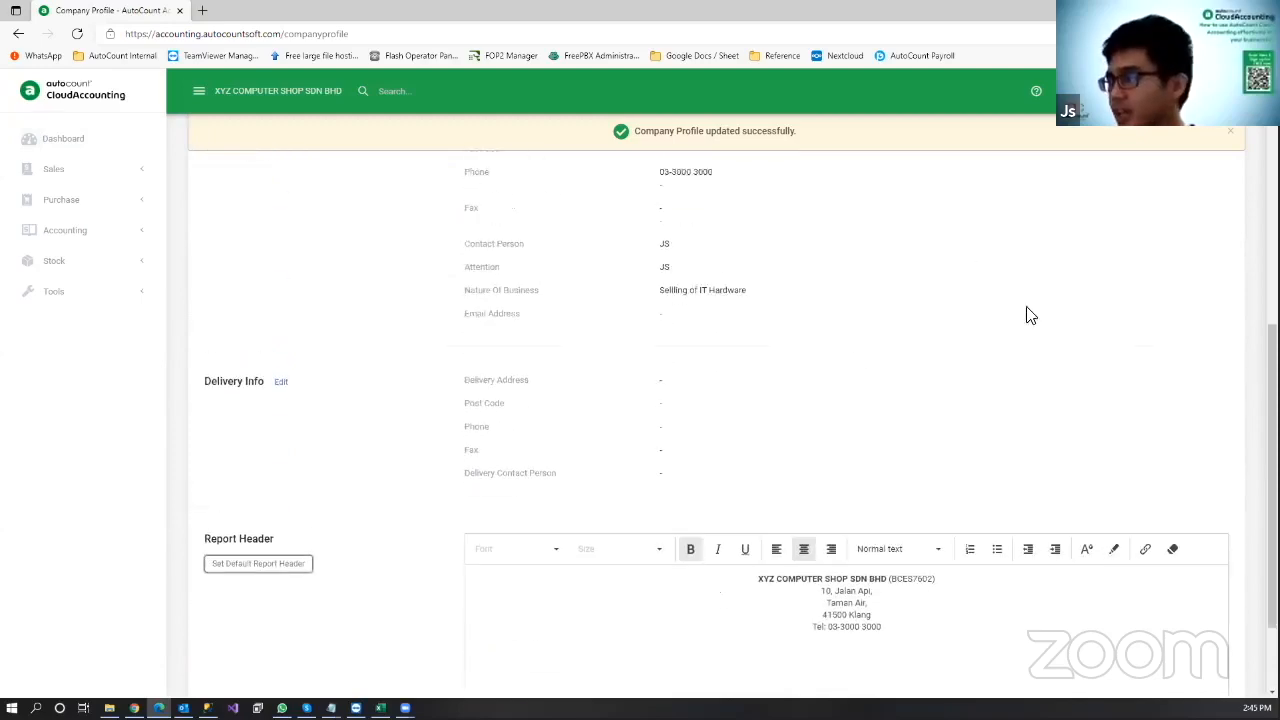
{"action": "scroll", "coordinate": [922, 585], "scroll_direction": "down", "scroll_amount": 1}
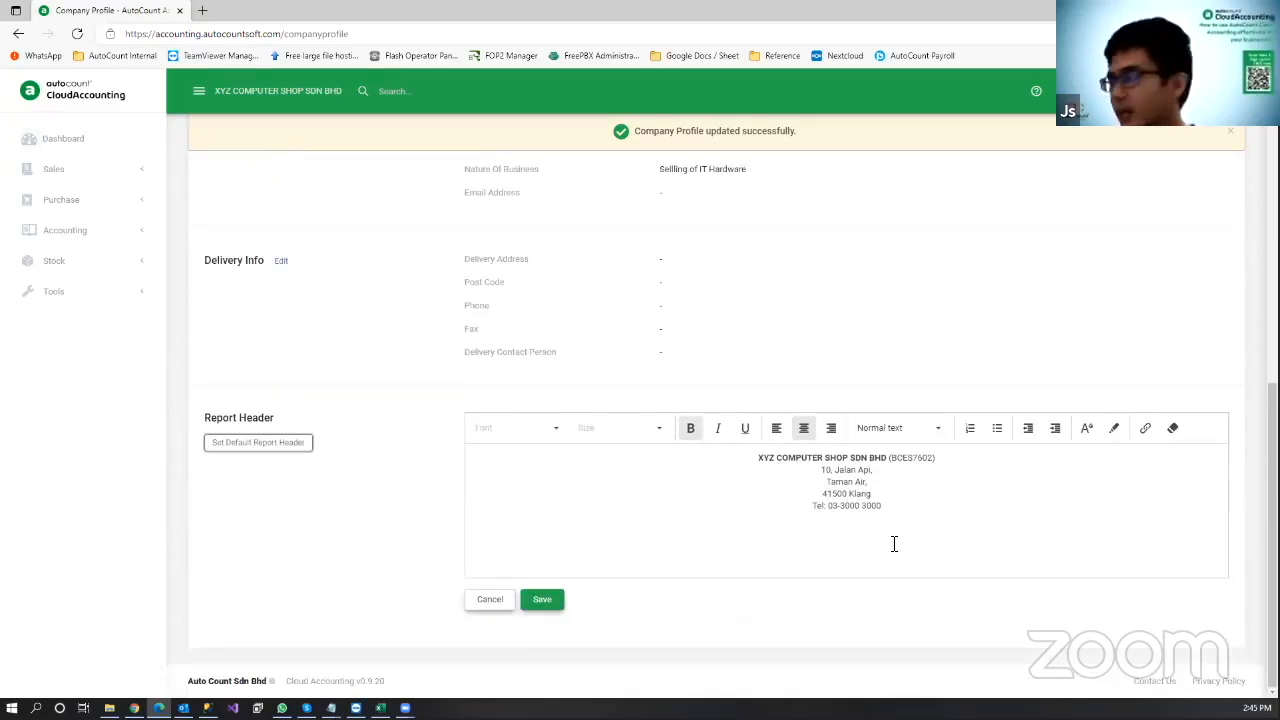
{"action": "left_click", "coordinate": [911, 494]}
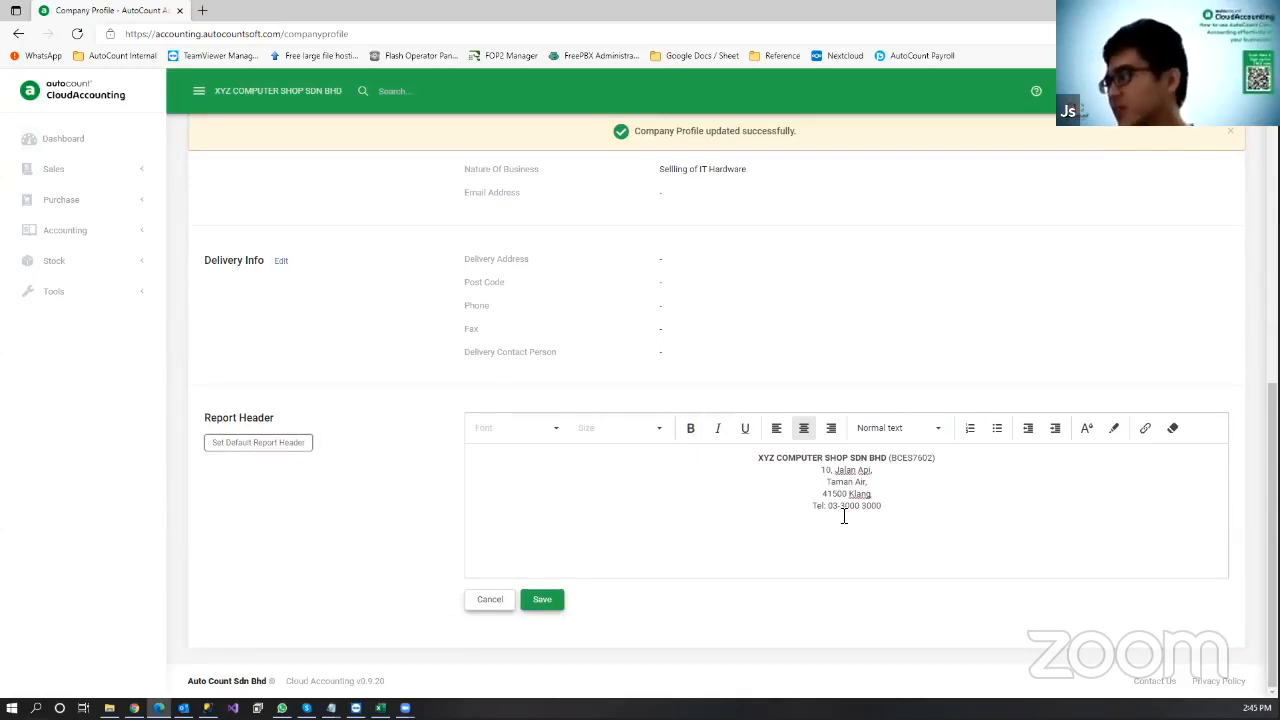
{"action": "left_click_drag", "start_coordinate": [886, 506], "coordinate": [806, 508]}
{"action": "key", "text": "BackSpace"}
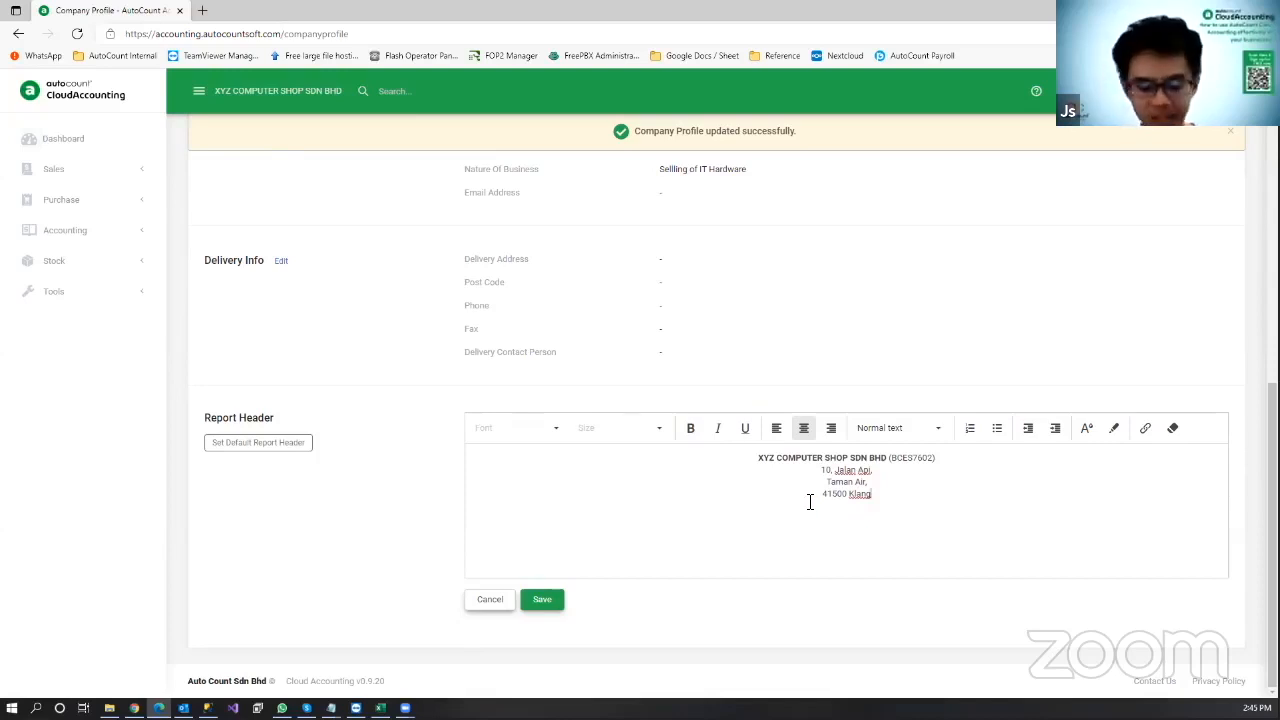
{"action": "key", "text": "BackSpace"}
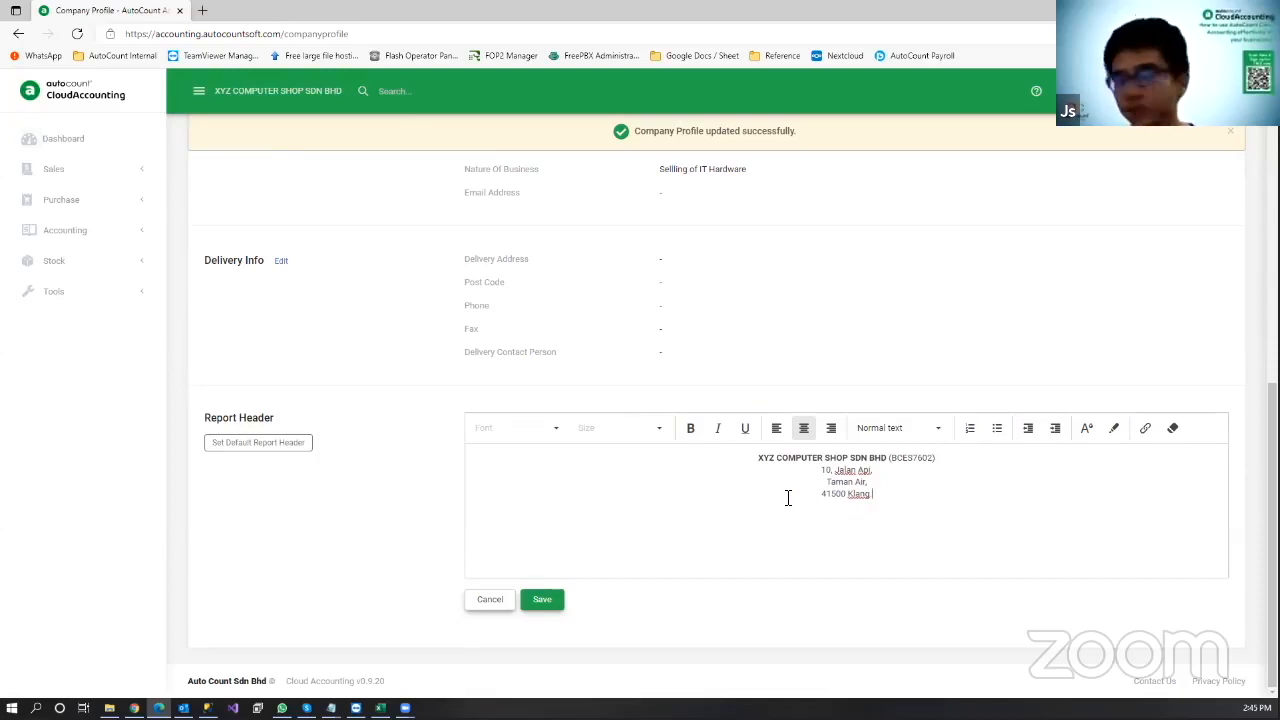
{"action": "left_click", "coordinate": [551, 607]}
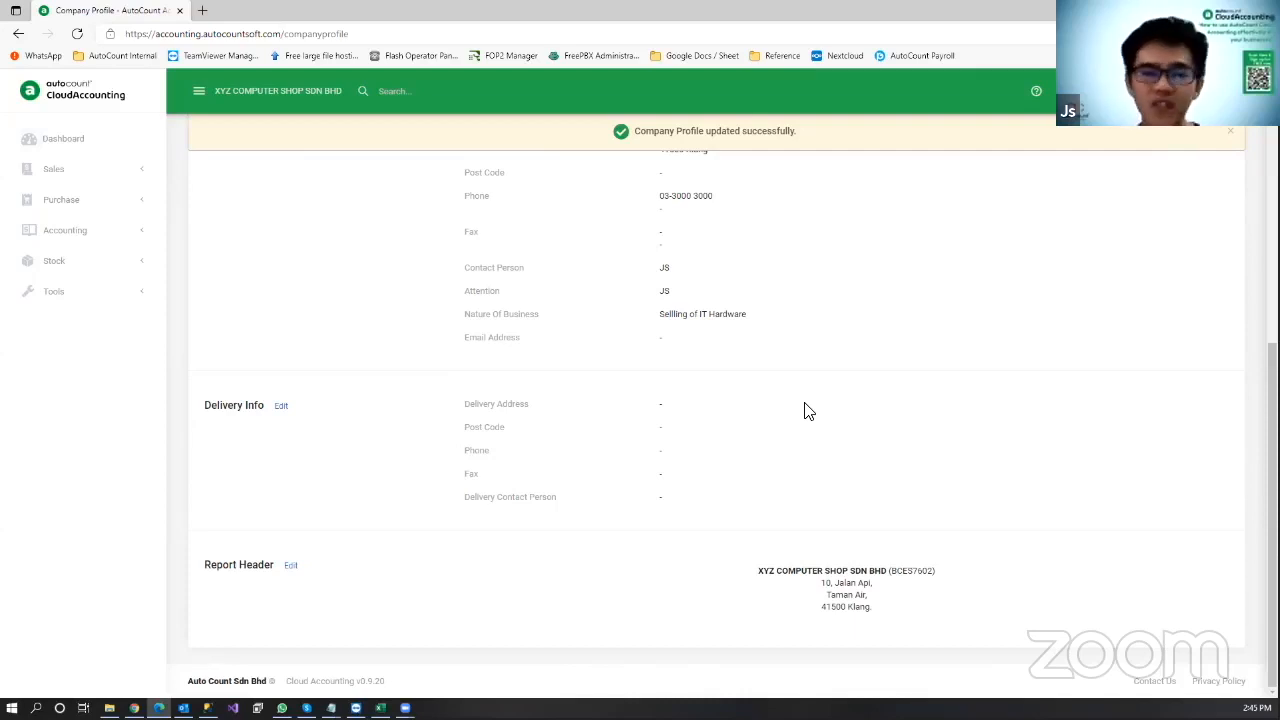
Step: Switch windows briefly, then go to the Master Data page via the masterdata link
{"action": "key", "text": "alt+Tab"}
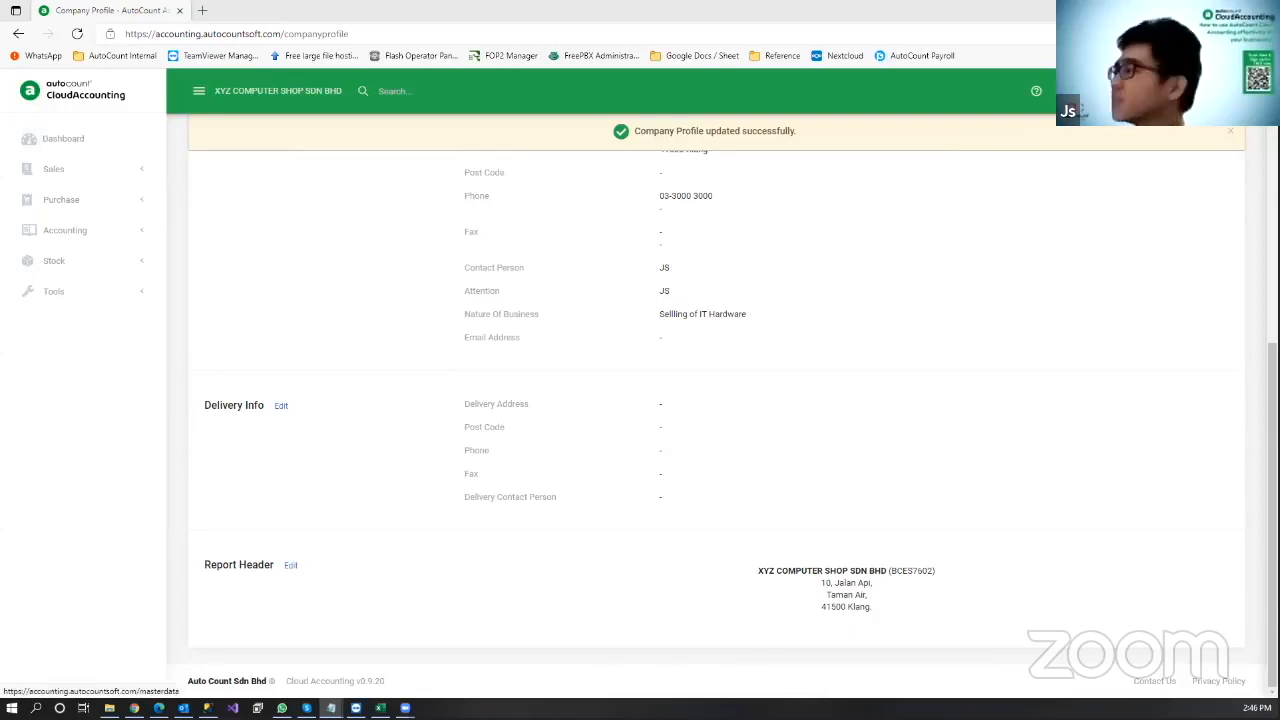
{"action": "left_click", "coordinate": [1080, 91]}
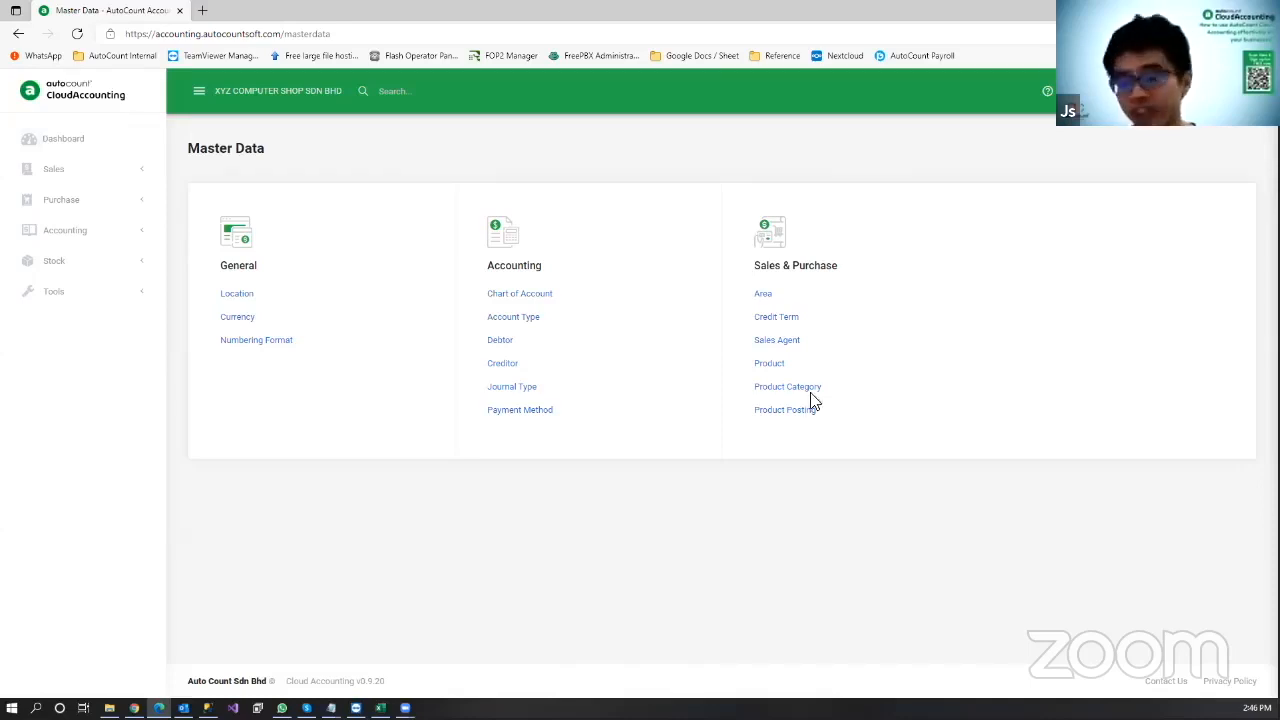
{"action": "left_click", "coordinate": [541, 300]}
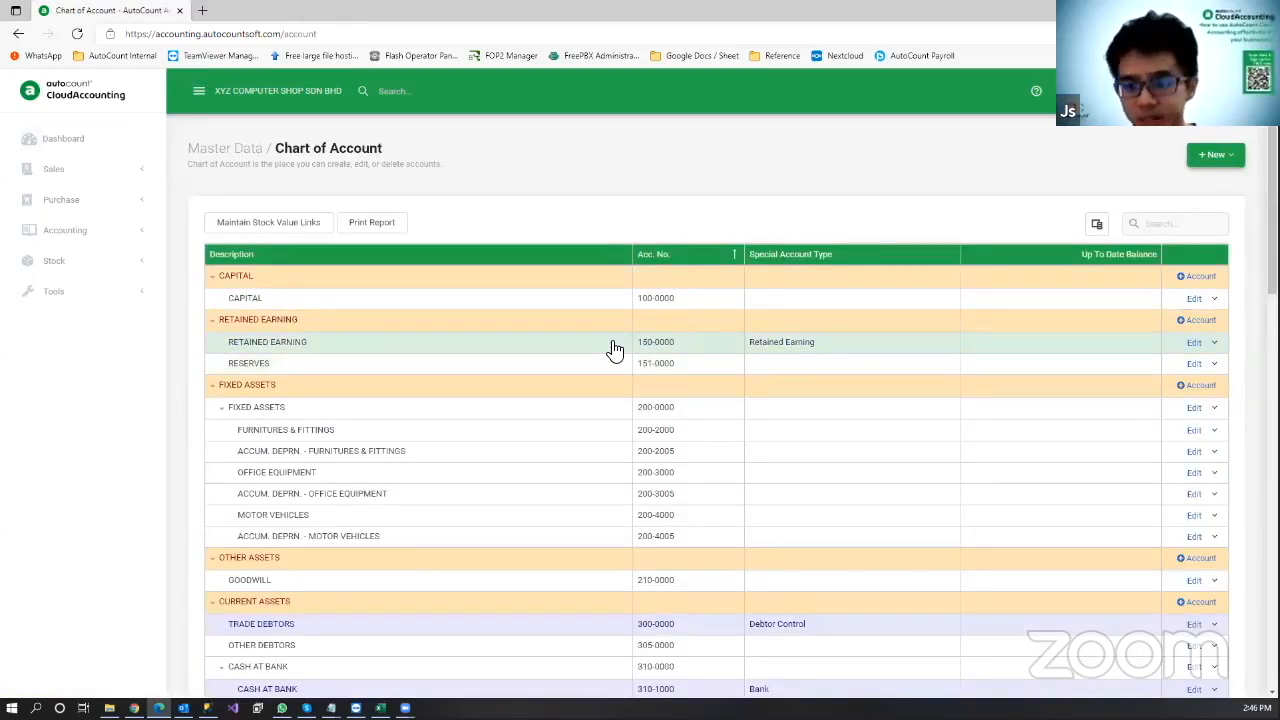
{"action": "scroll", "coordinate": [614, 350], "scroll_direction": "down", "scroll_amount": 1}
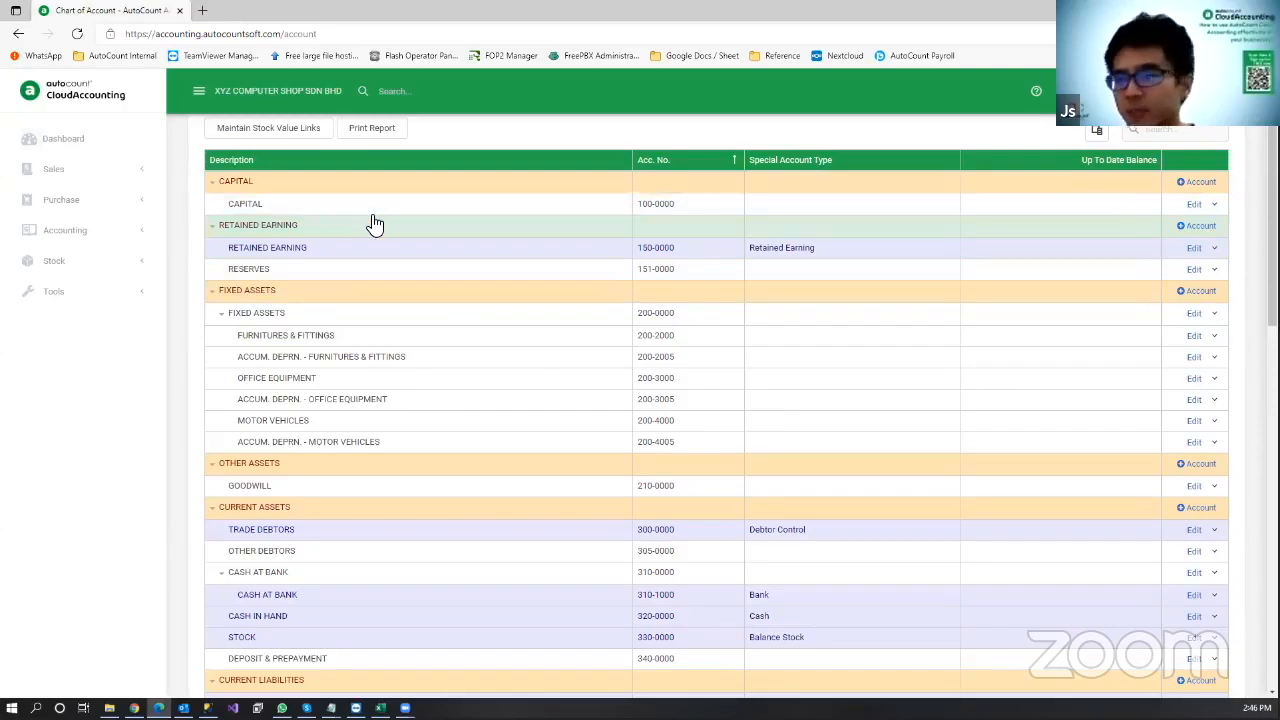
{"action": "scroll", "coordinate": [373, 224], "scroll_direction": "down", "scroll_amount": 1}
{"action": "scroll", "coordinate": [363, 266], "scroll_direction": "down", "scroll_amount": 1}
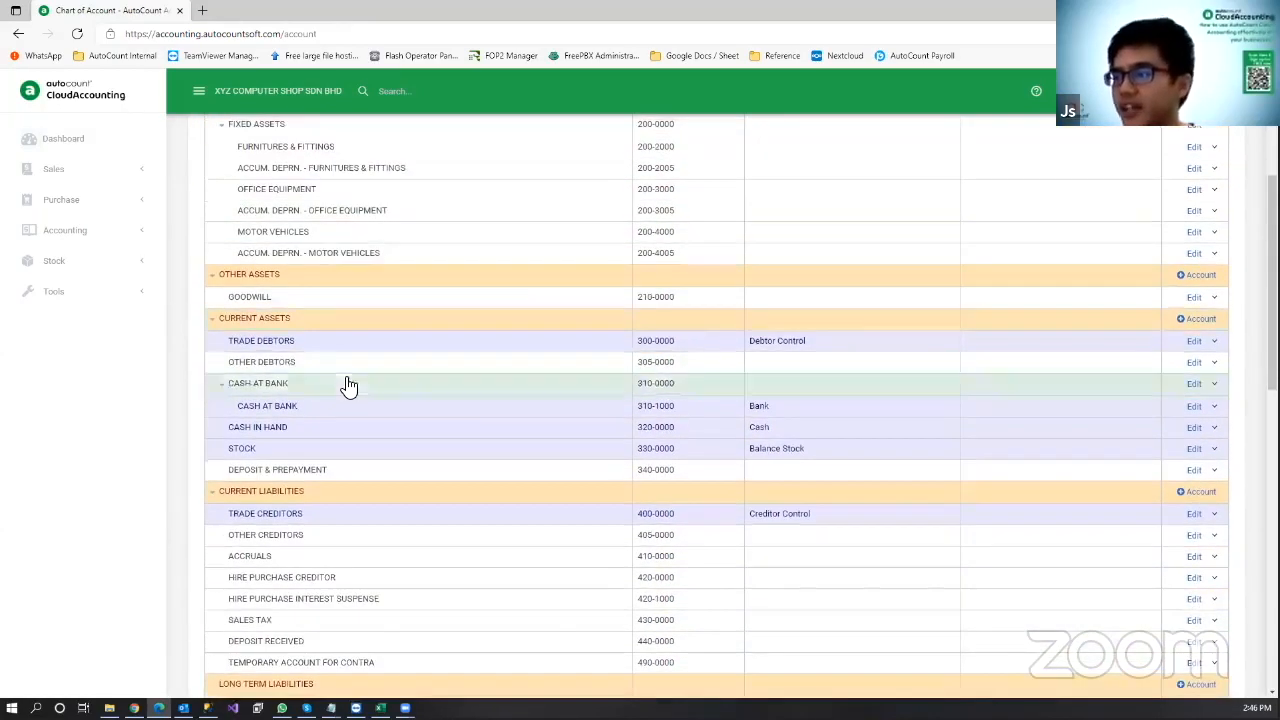
{"action": "scroll", "coordinate": [348, 386], "scroll_direction": "down", "scroll_amount": 2}
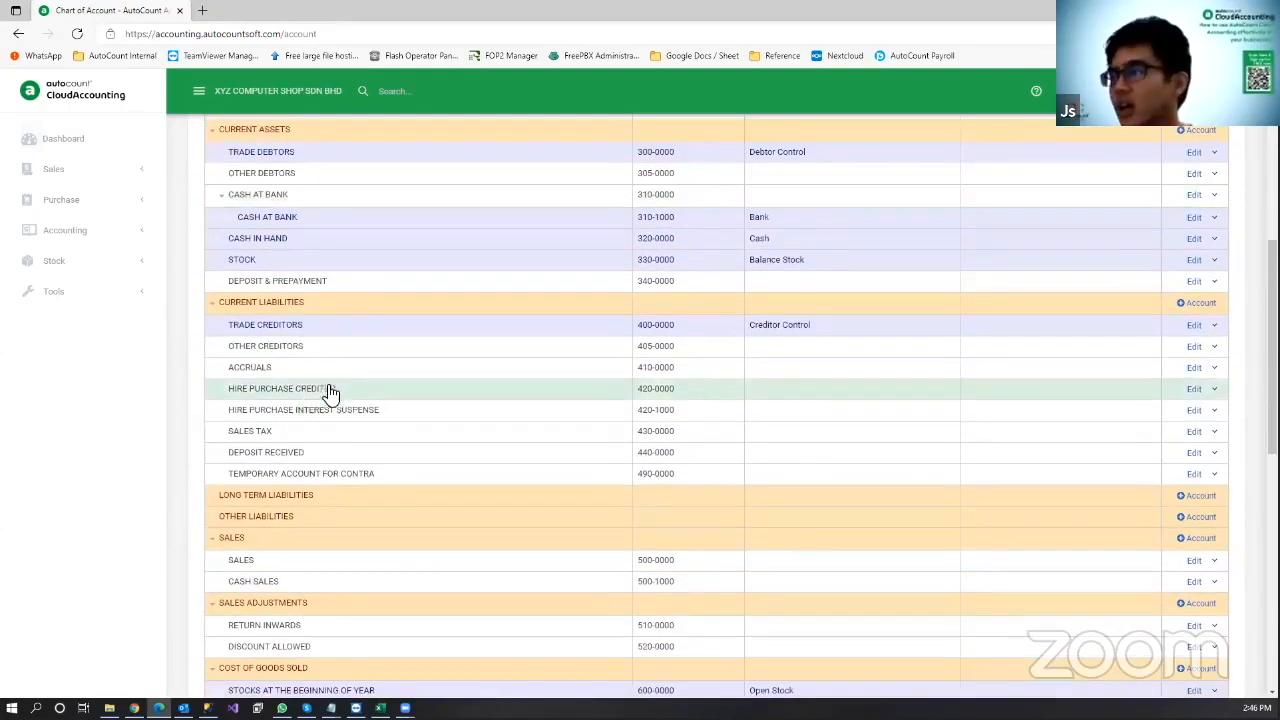
{"action": "scroll", "coordinate": [345, 380], "scroll_direction": "down", "scroll_amount": 2}
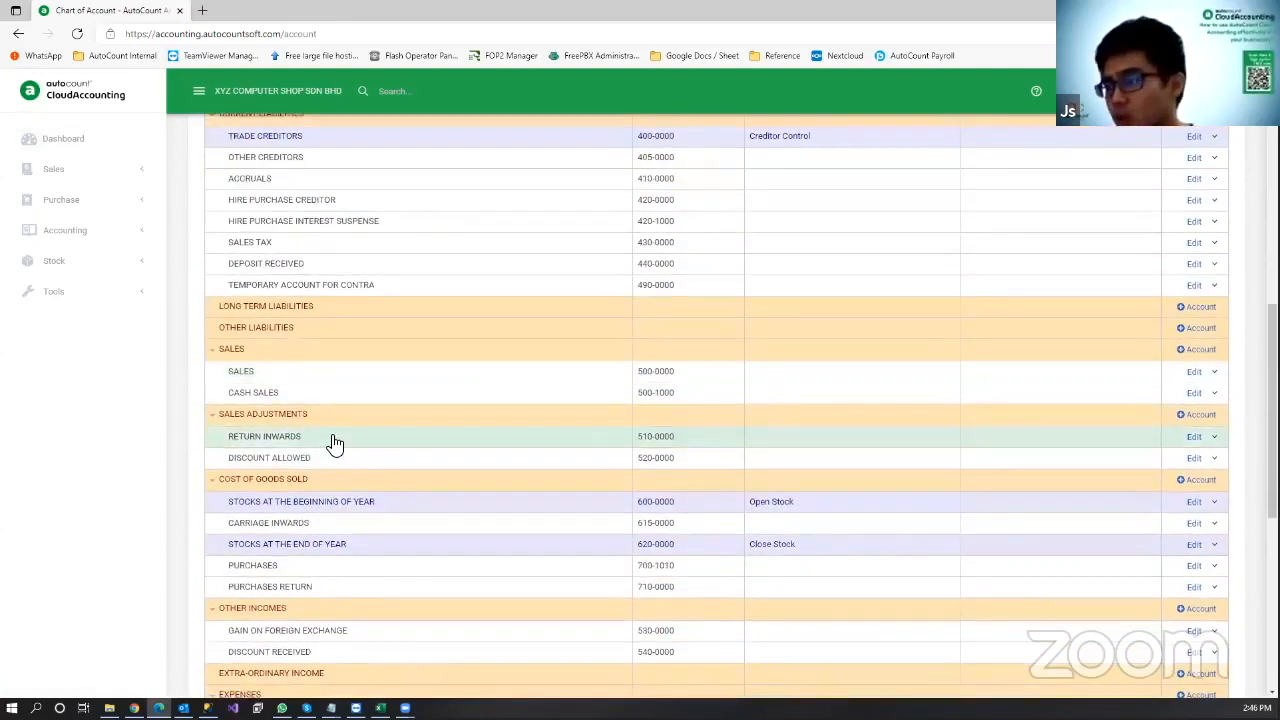
{"action": "scroll", "coordinate": [340, 598], "scroll_direction": "down", "scroll_amount": 3}
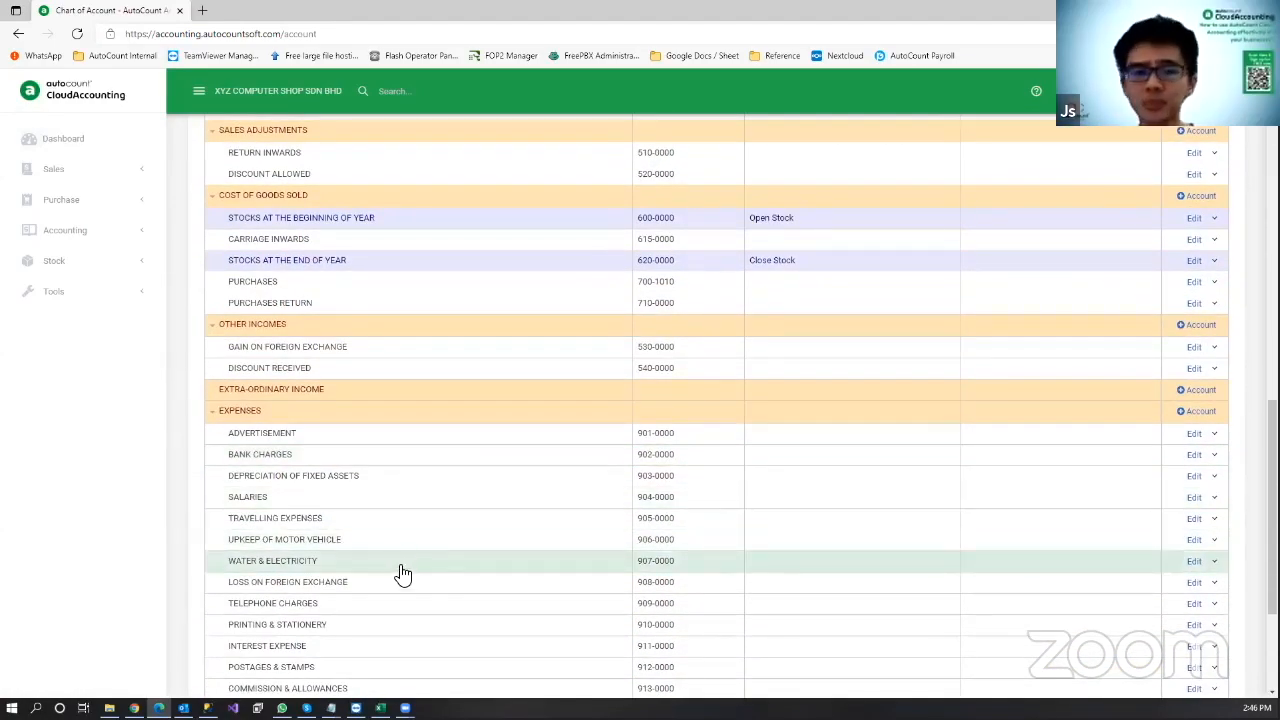
{"action": "scroll", "coordinate": [415, 525], "scroll_direction": "up", "scroll_amount": 2}
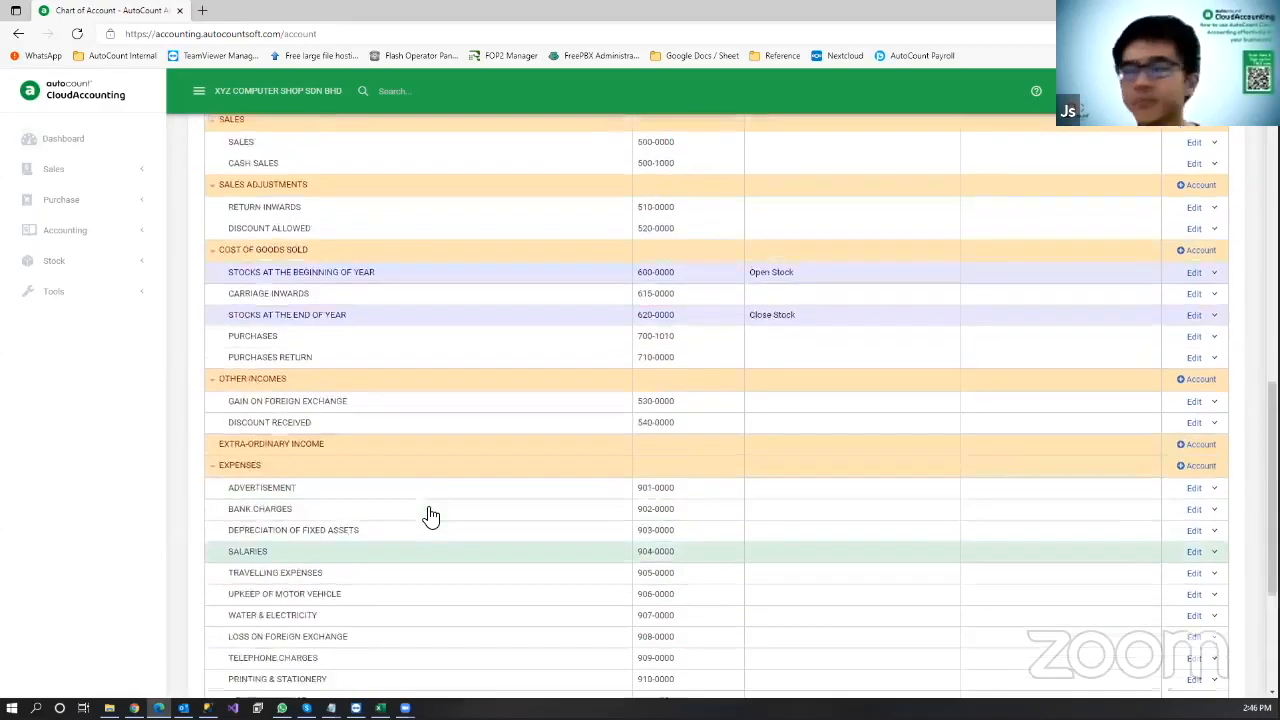
{"action": "scroll", "coordinate": [430, 516], "scroll_direction": "up", "scroll_amount": 4}
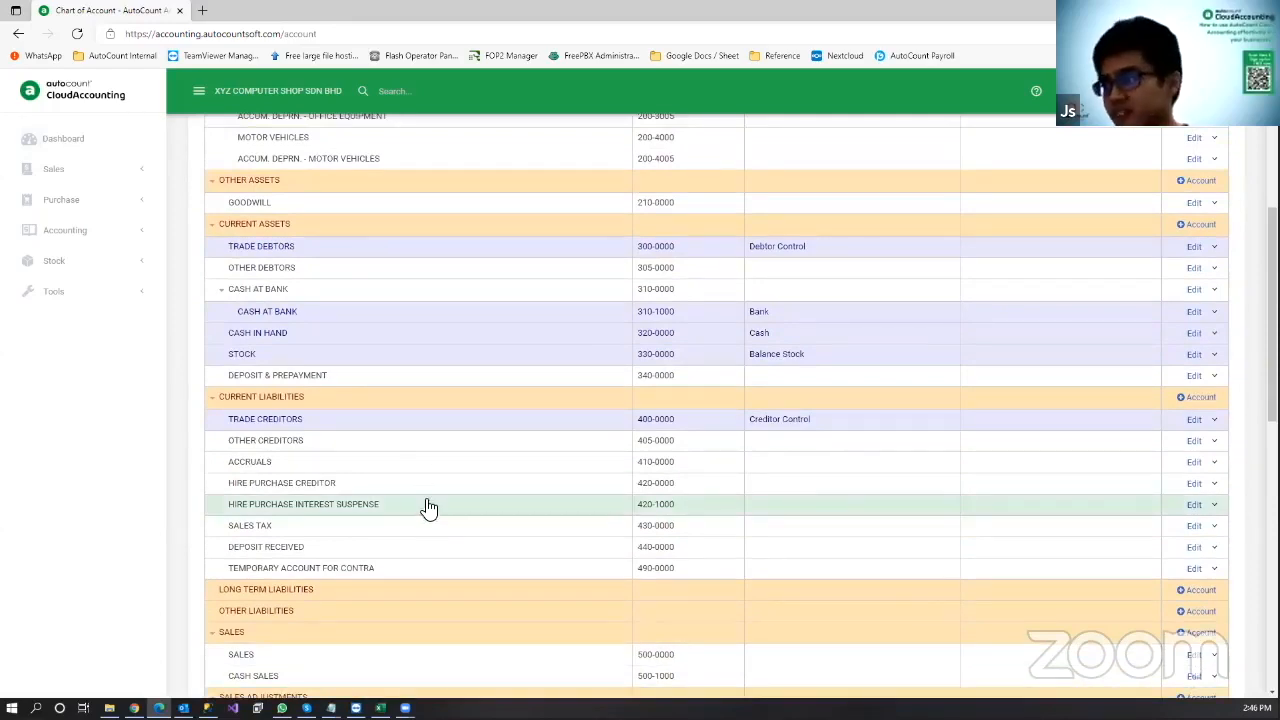
{"action": "scroll", "coordinate": [94, 457], "scroll_direction": "up", "scroll_amount": 4}
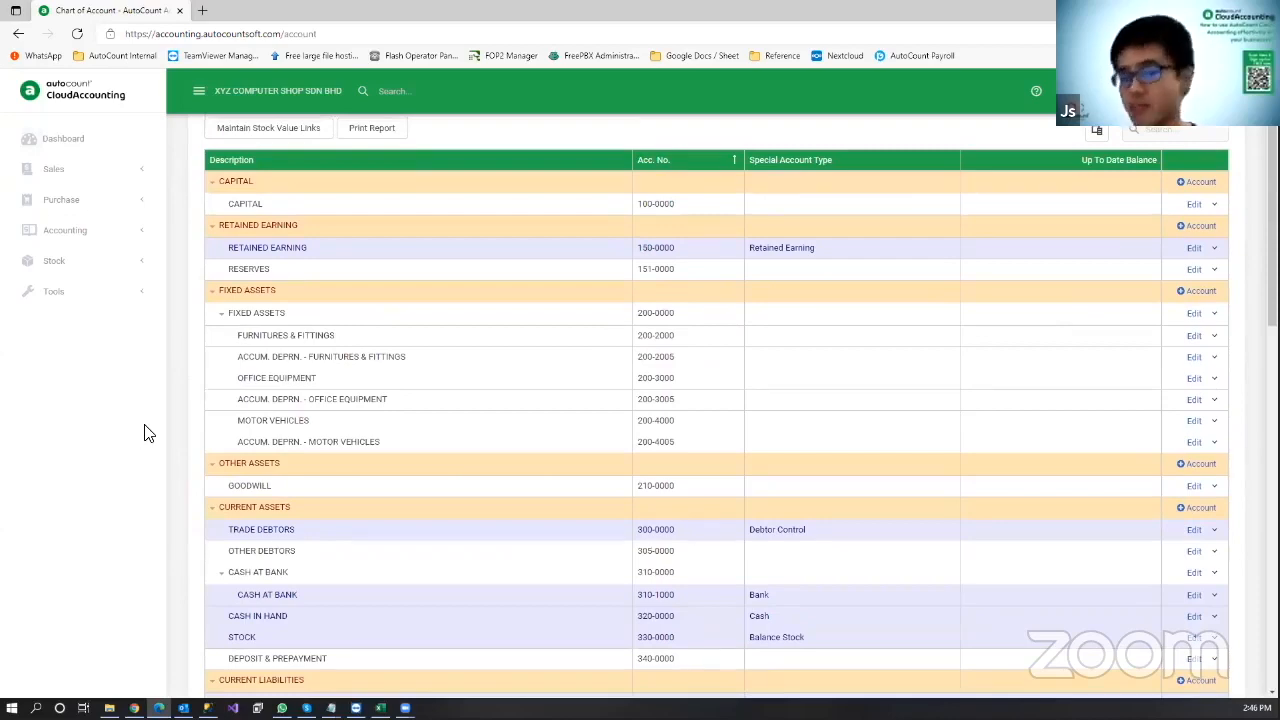
{"action": "scroll", "coordinate": [160, 449], "scroll_direction": "up", "scroll_amount": 1}
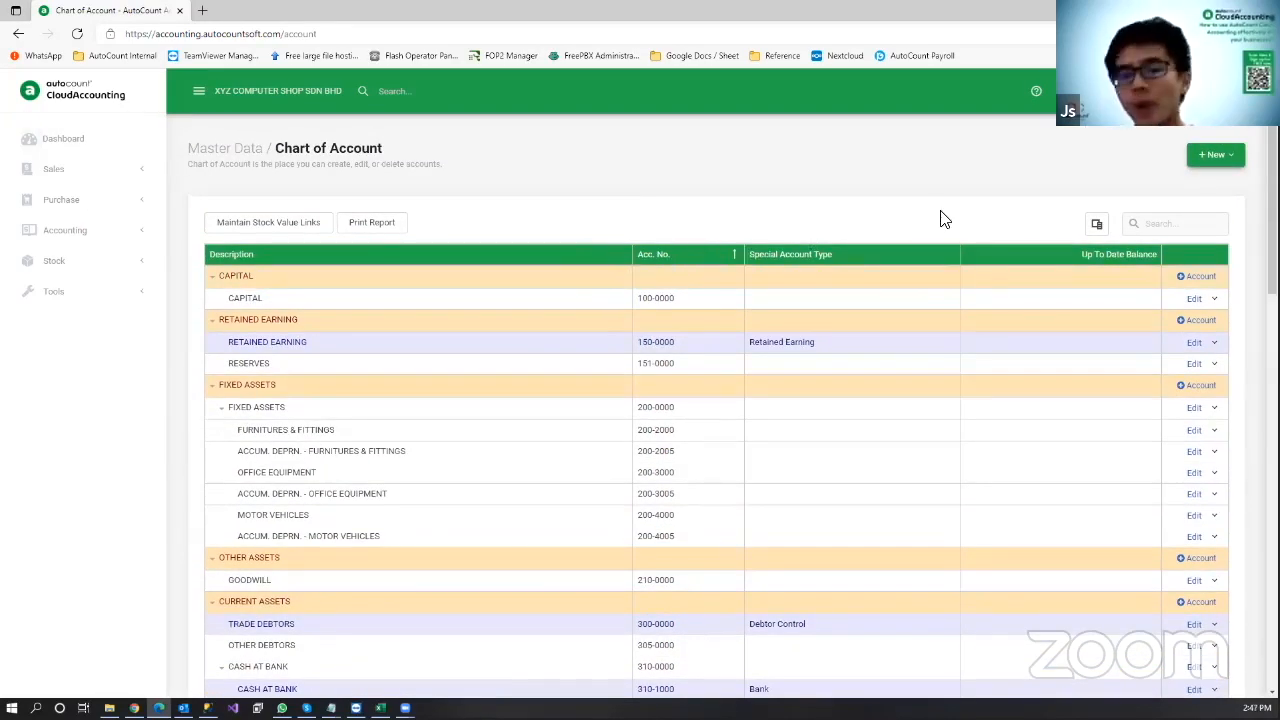
Step: Create a Bank, Cash, Deposit account 310-2000 described as CIMB BANK and save it
{"action": "left_click", "coordinate": [1228, 162]}
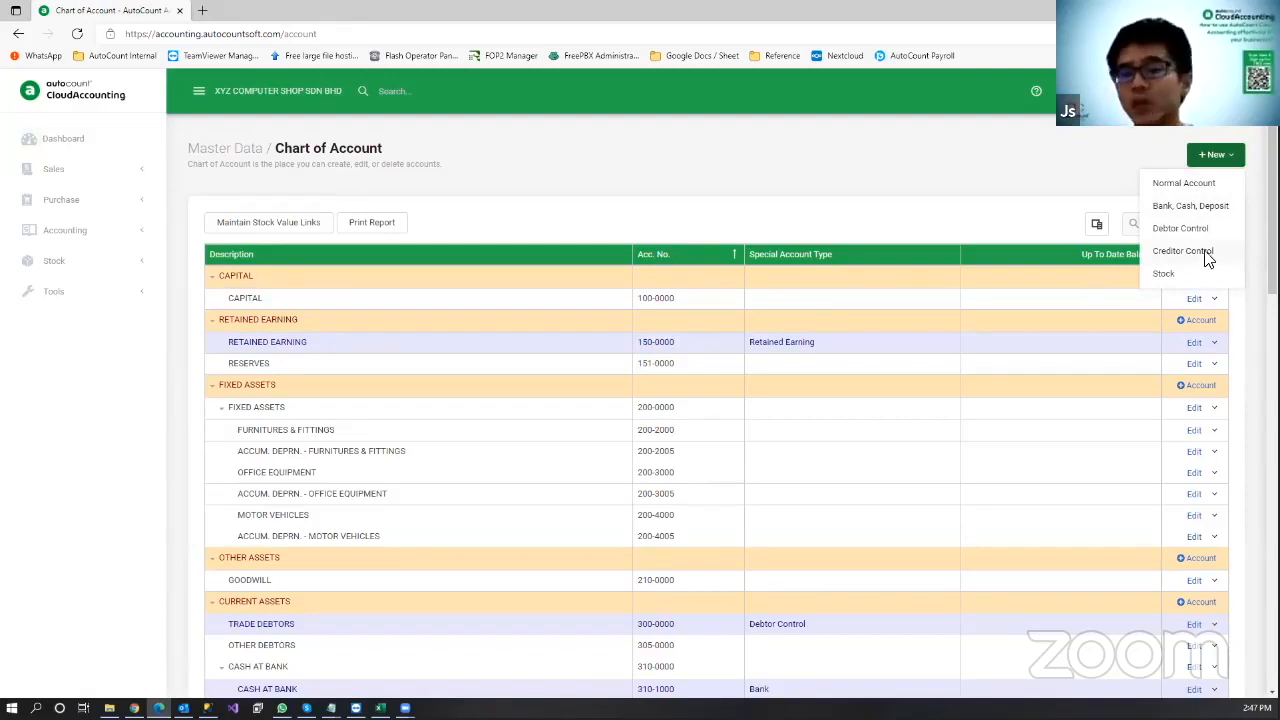
{"action": "left_click", "coordinate": [1163, 212]}
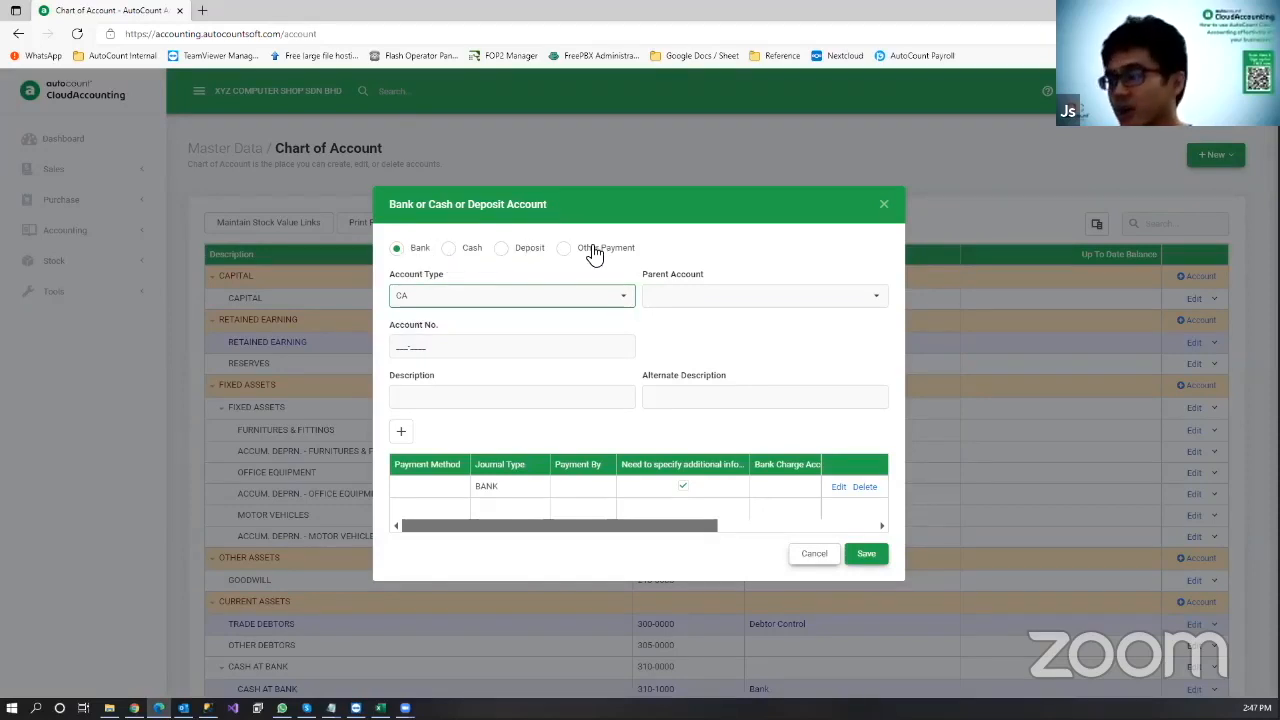
{"action": "left_click", "coordinate": [395, 345]}
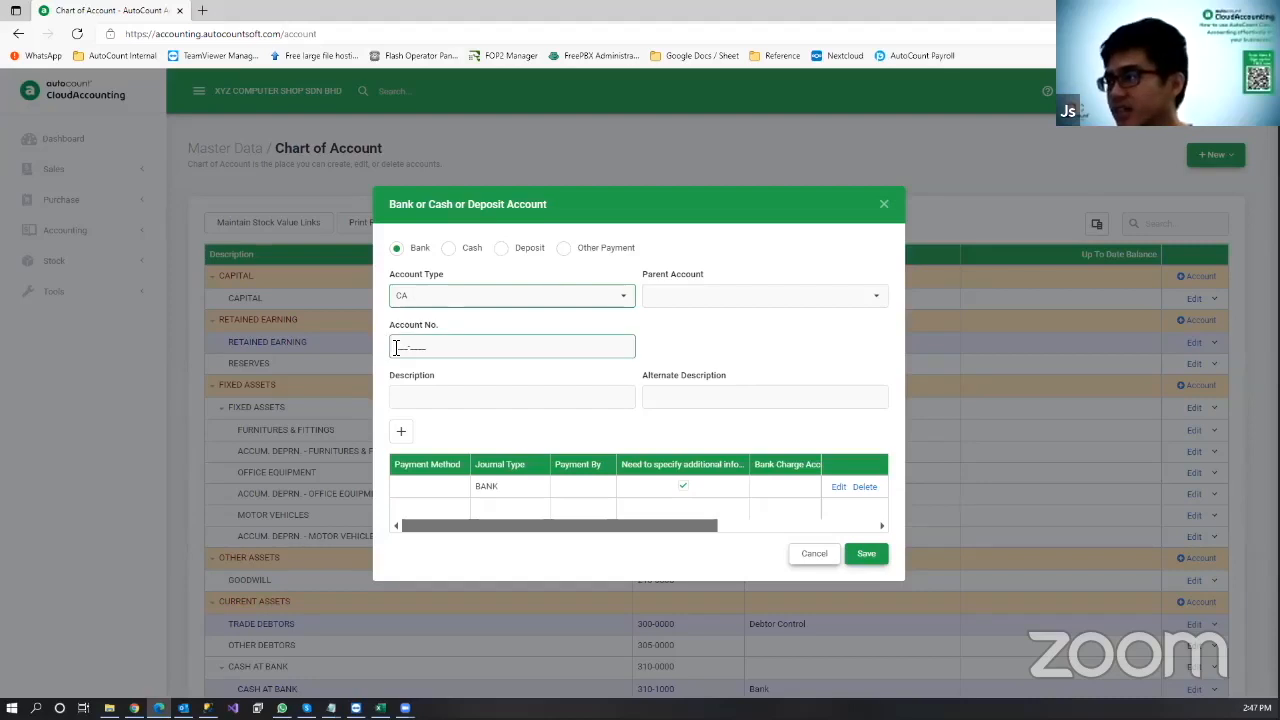
{"action": "left_click", "coordinate": [622, 310]}
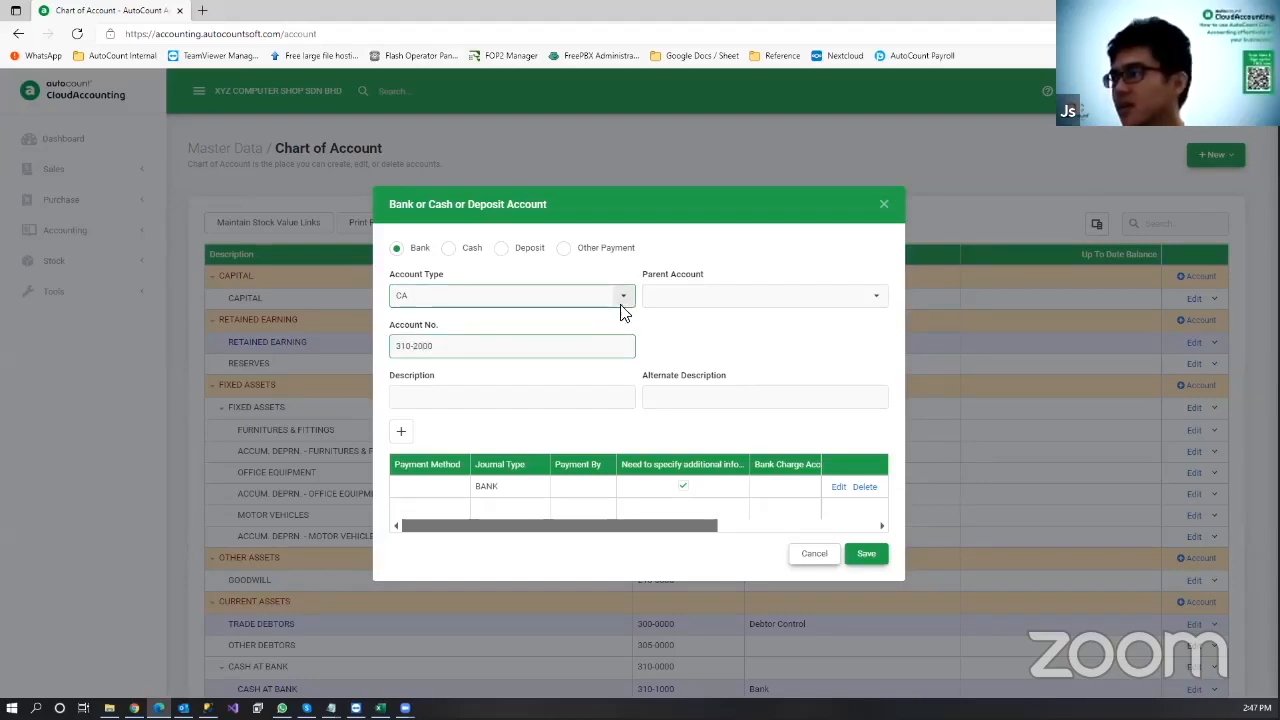
{"action": "left_click", "coordinate": [543, 386]}
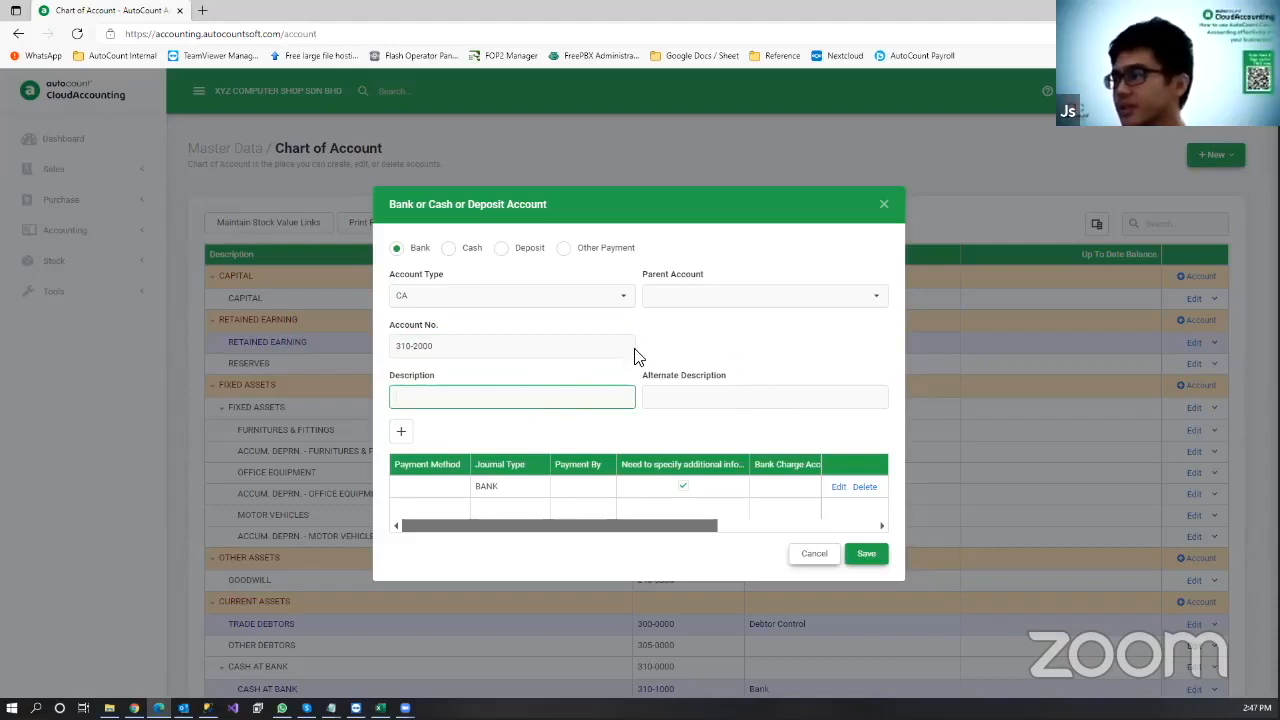
{"action": "type", "text": "CIMB BANK"}
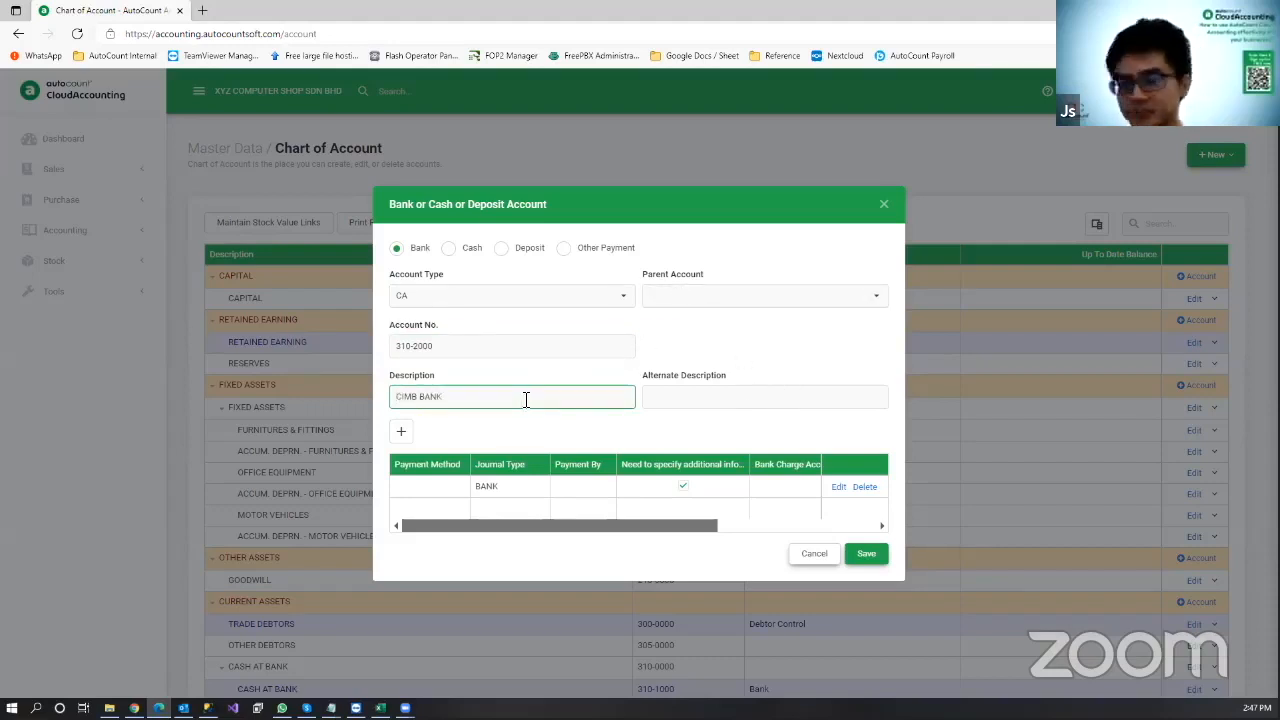
{"action": "left_click", "coordinate": [866, 556]}
Step: Create another Bank, Cash, Deposit account 310-3000 described as MAY BANK and save it
{"action": "scroll", "coordinate": [622, 521], "scroll_direction": "down", "scroll_amount": 3}
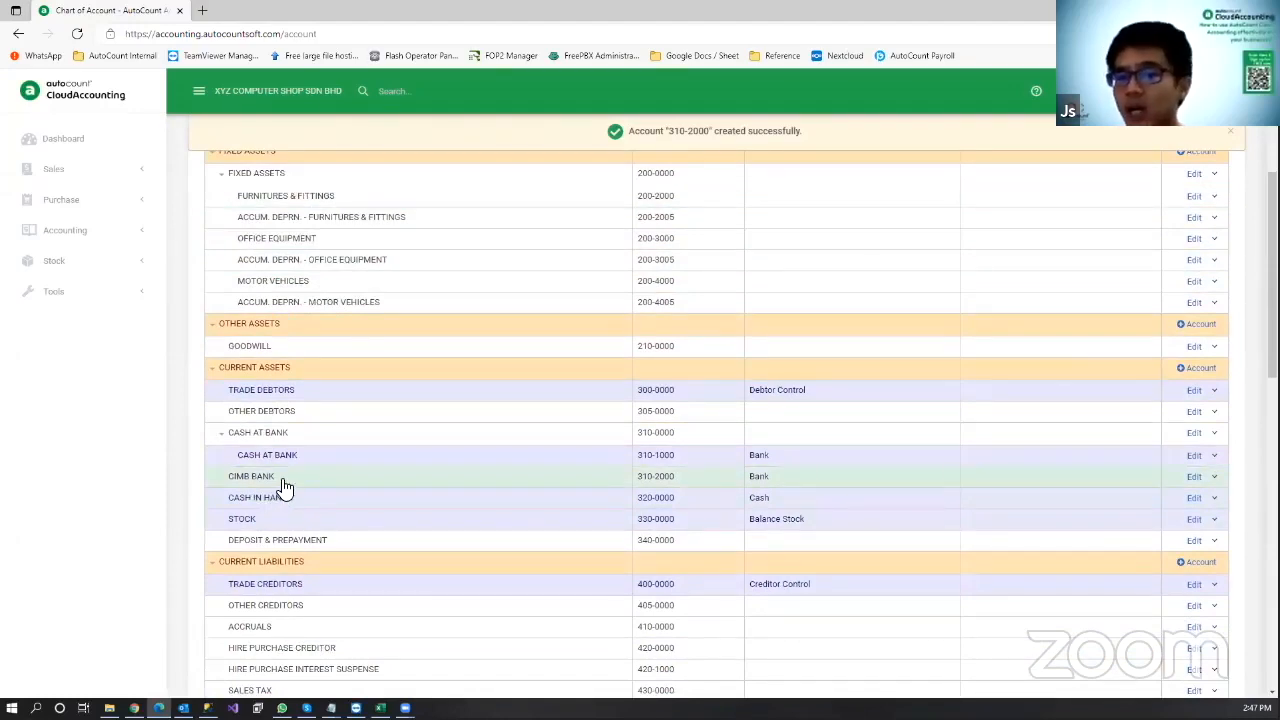
{"action": "scroll", "coordinate": [834, 306], "scroll_direction": "up", "scroll_amount": 2}
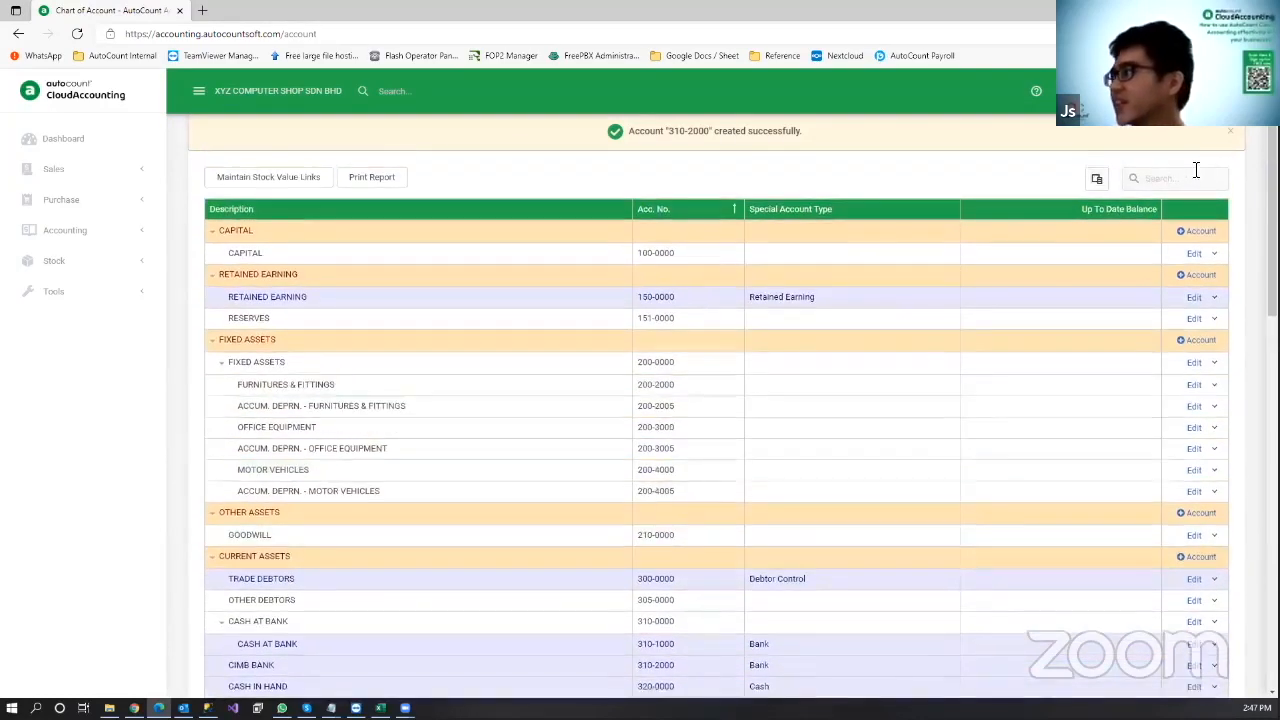
{"action": "scroll", "coordinate": [1190, 171], "scroll_direction": "up", "scroll_amount": 1}
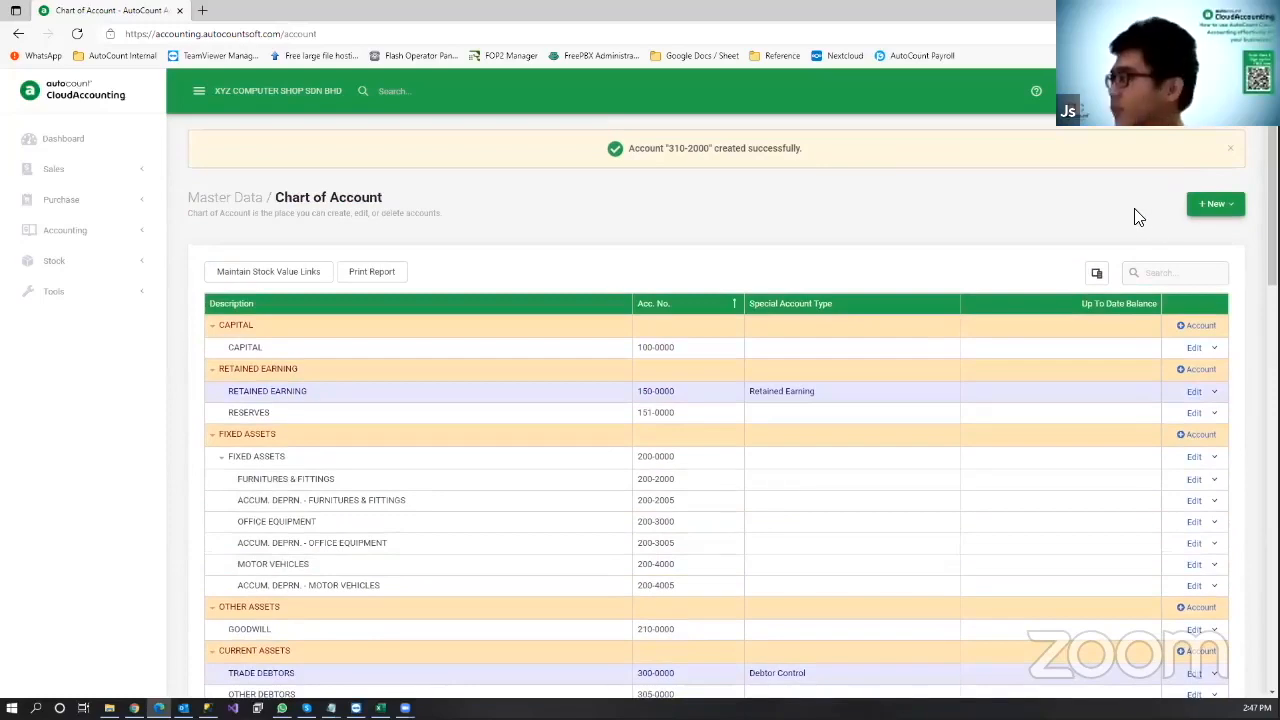
{"action": "left_click", "coordinate": [1212, 204]}
{"action": "left_click", "coordinate": [1197, 258]}
{"action": "left_click", "coordinate": [392, 348]}
{"action": "type", "text": "310-3000"}
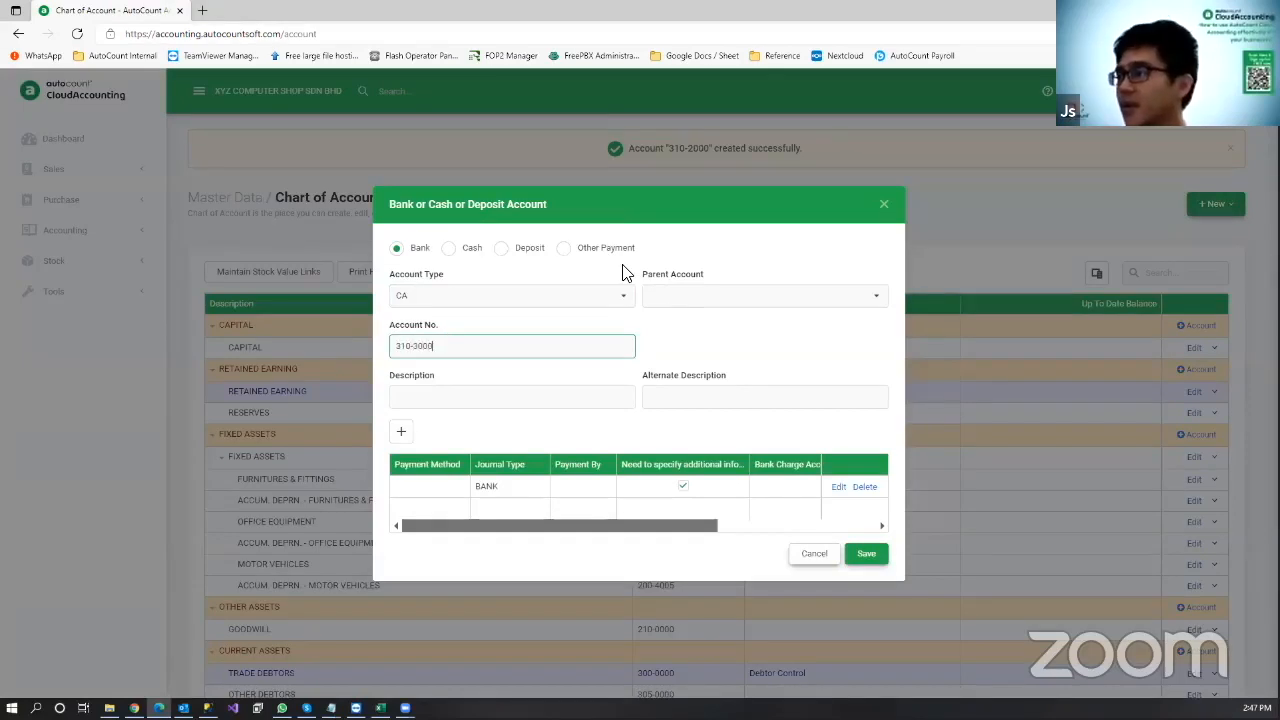
{"action": "left_click", "coordinate": [494, 393]}
{"action": "type", "text": "MAY BANK"}
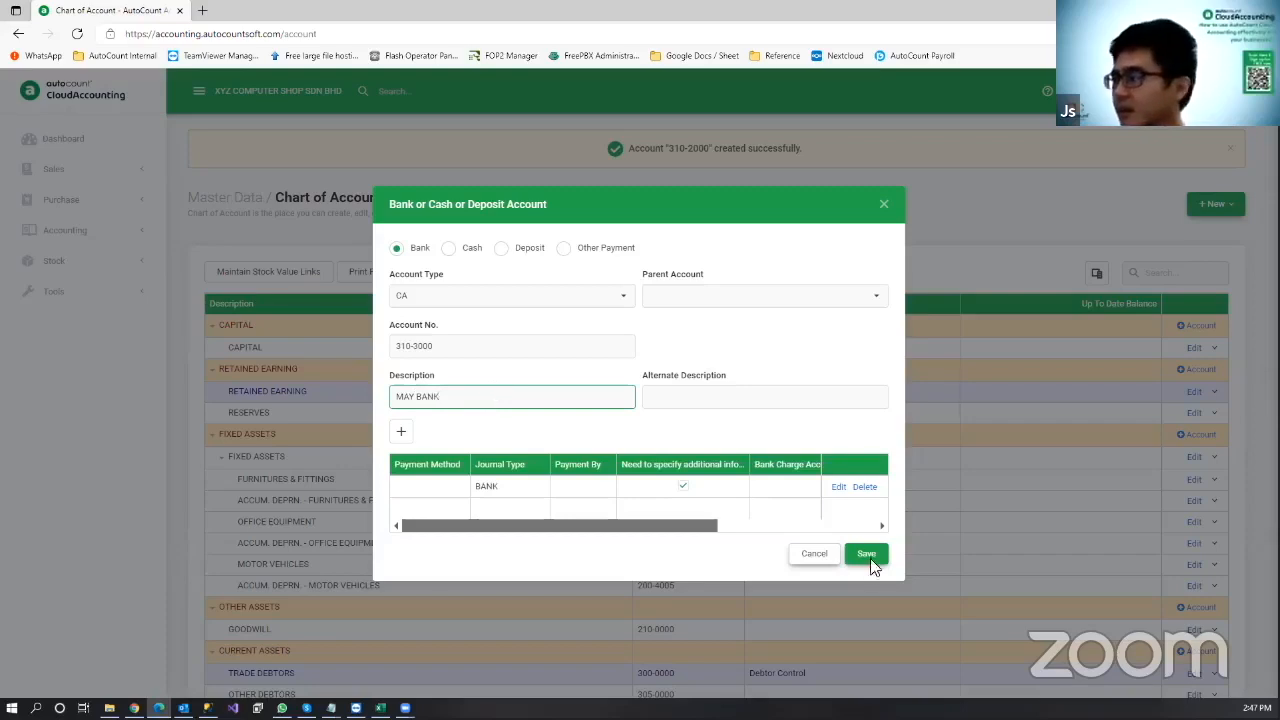
{"action": "left_click", "coordinate": [868, 556]}
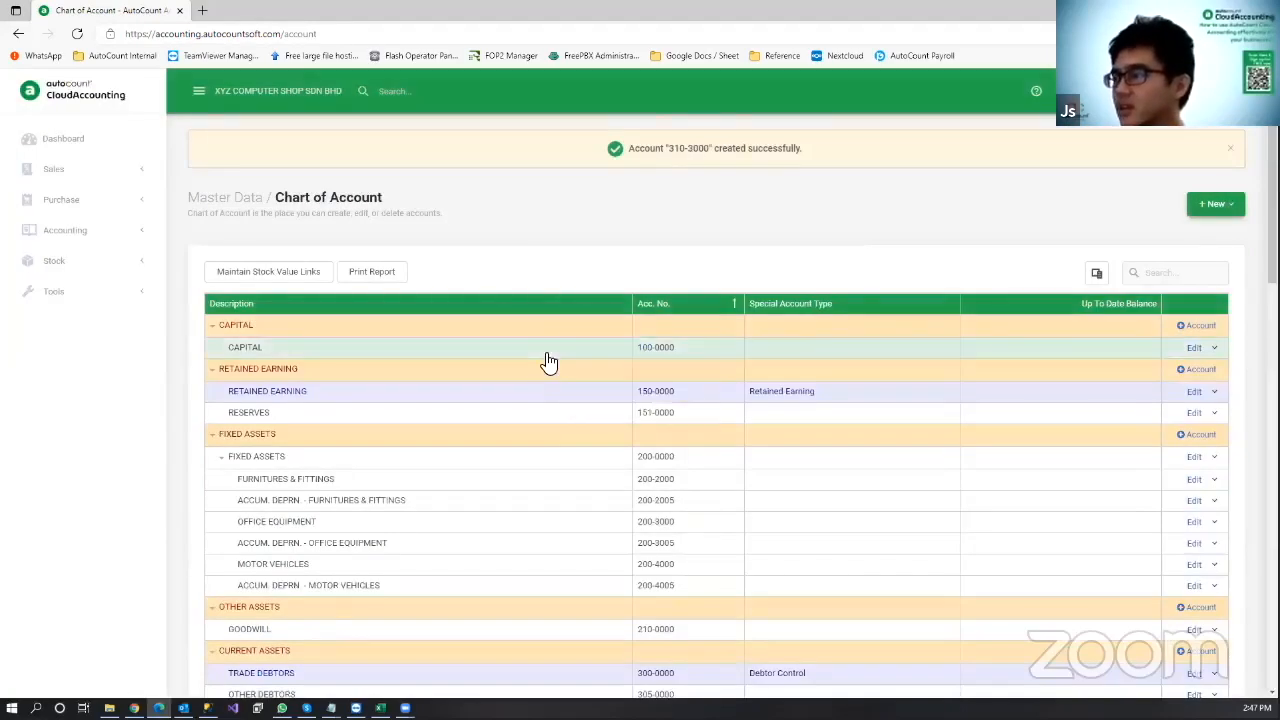
{"action": "scroll", "coordinate": [549, 362], "scroll_direction": "down", "scroll_amount": 3}
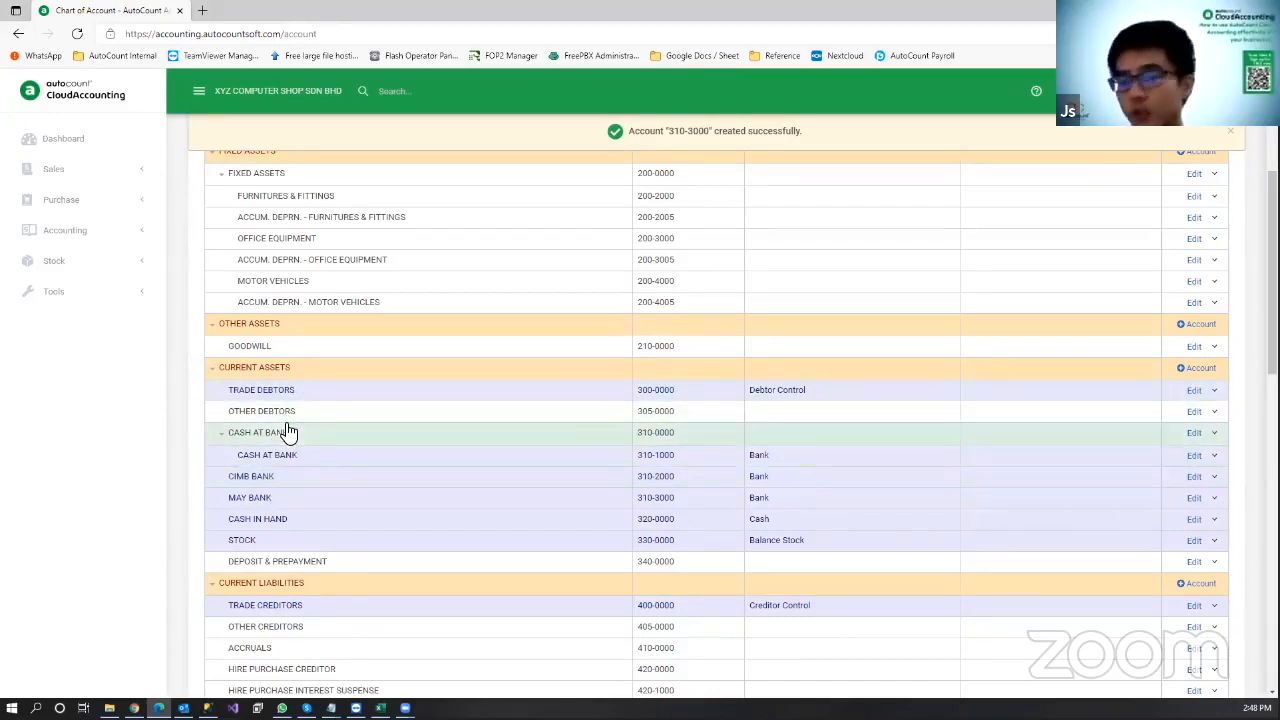
Step: Move CIMB BANK and then MAY BANK under CASH AT BANK, confirming each move
{"action": "left_click_drag", "start_coordinate": [282, 480], "coordinate": [293, 440]}
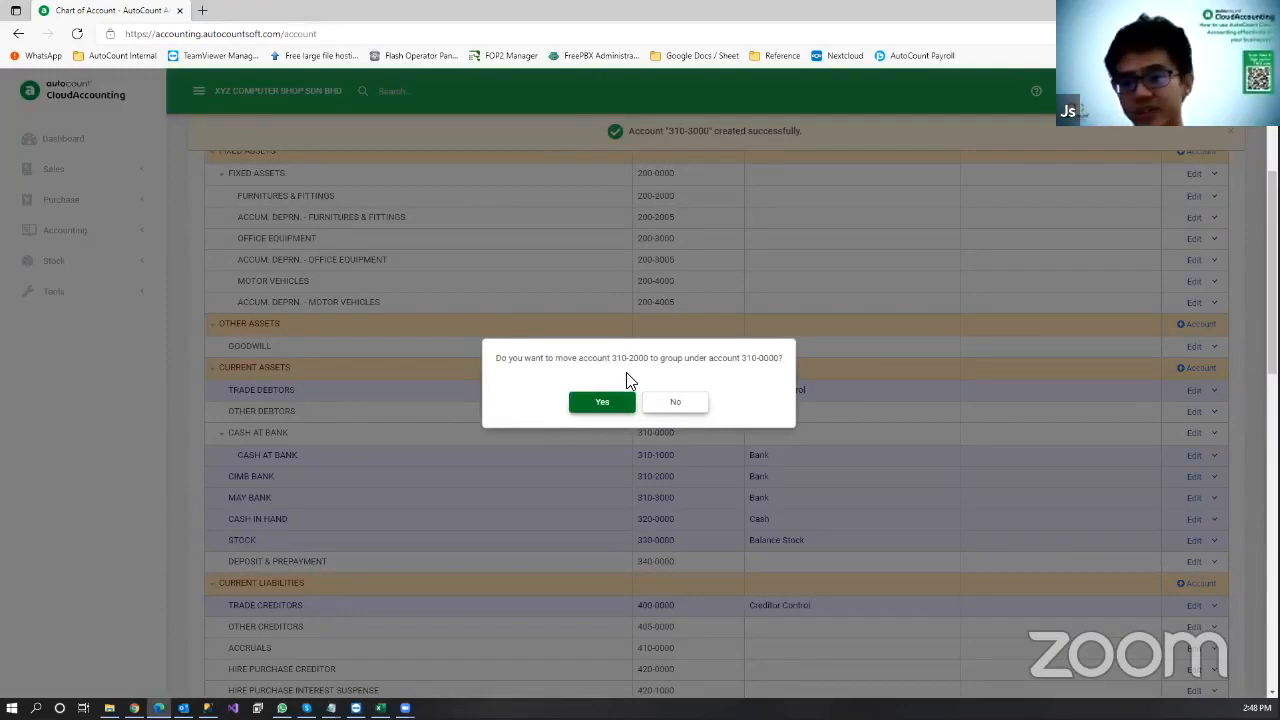
{"action": "left_click", "coordinate": [600, 404]}
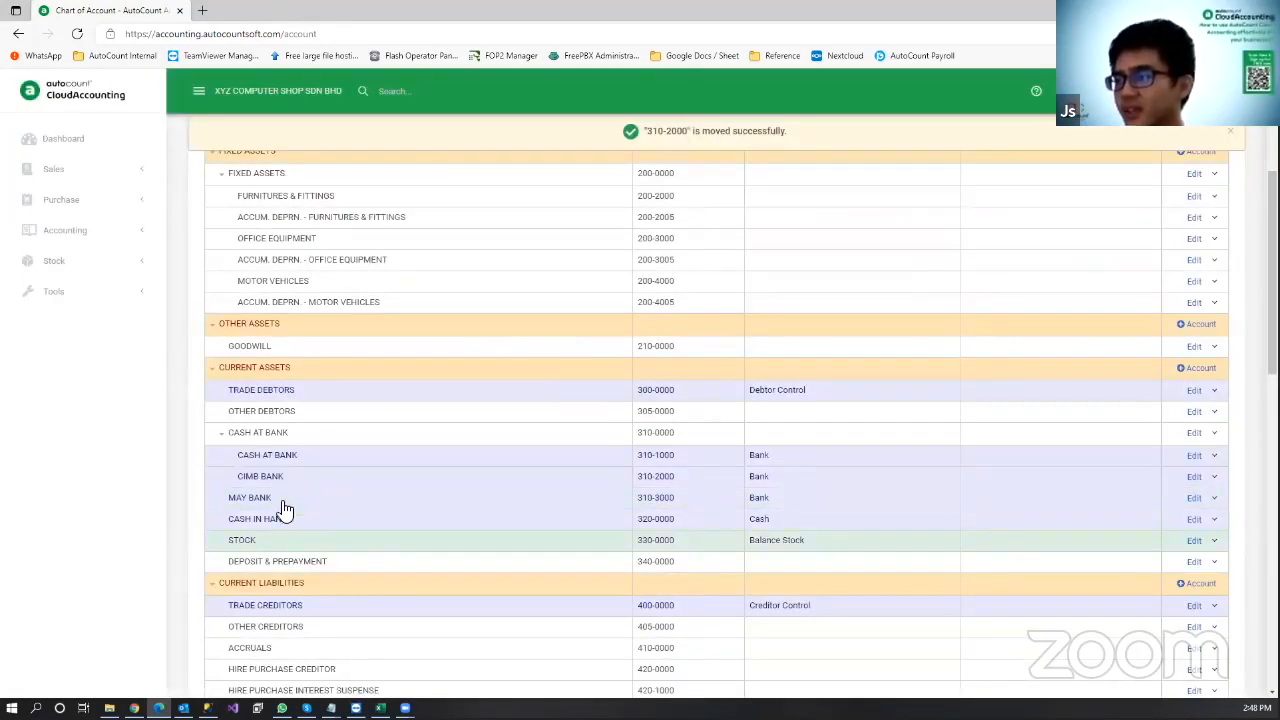
{"action": "left_click_drag", "start_coordinate": [289, 497], "coordinate": [309, 440]}
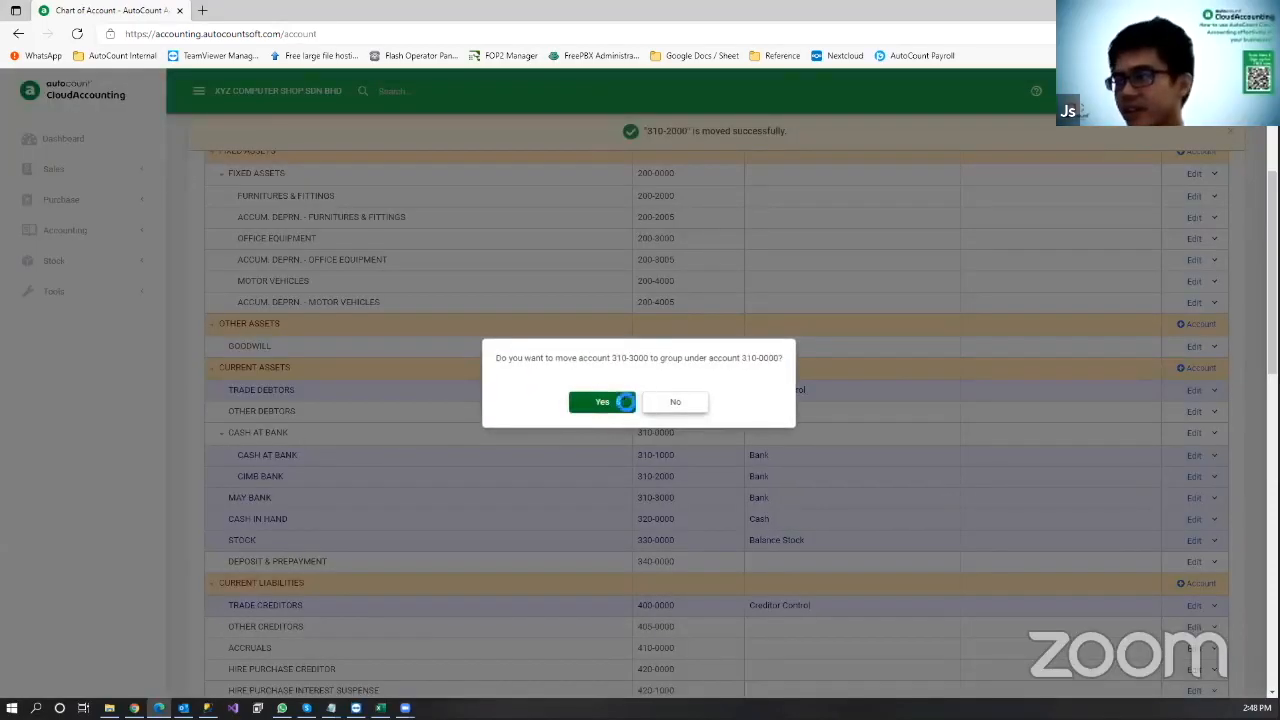
{"action": "left_click", "coordinate": [608, 405]}
{"action": "scroll", "coordinate": [240, 400], "scroll_direction": "down", "scroll_amount": 1}
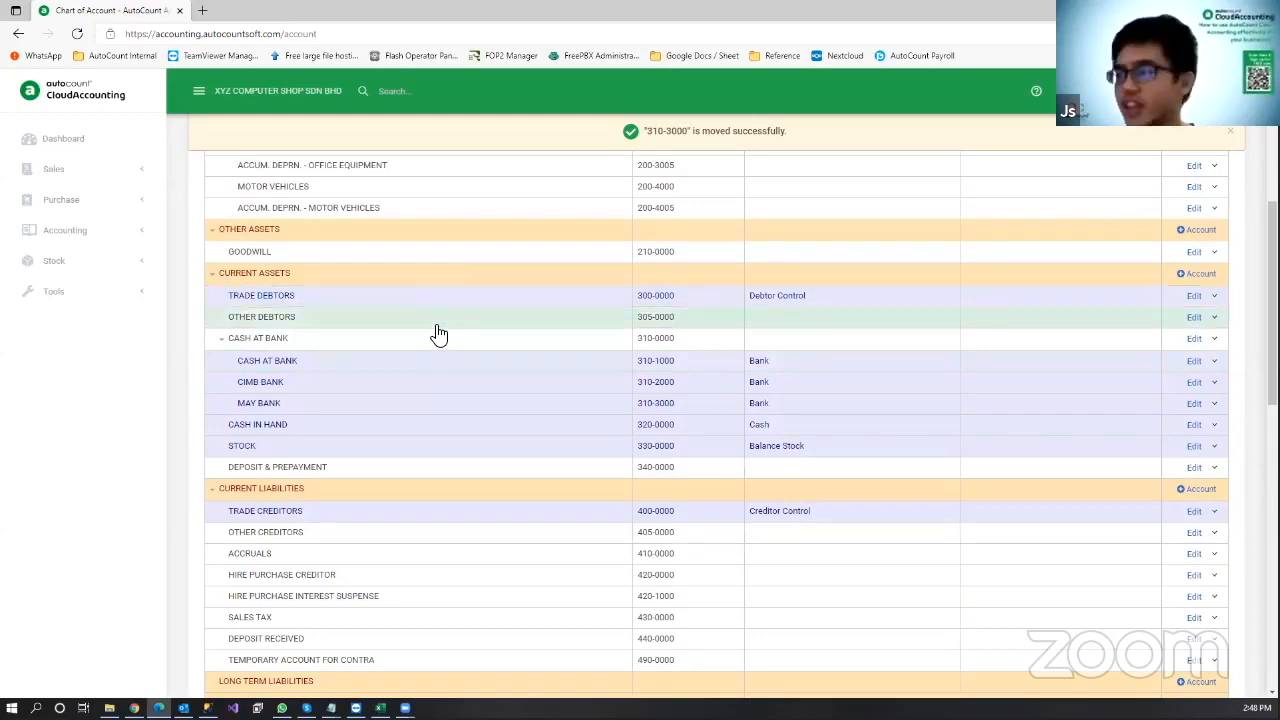
{"action": "scroll", "coordinate": [441, 357], "scroll_direction": "down", "scroll_amount": 2}
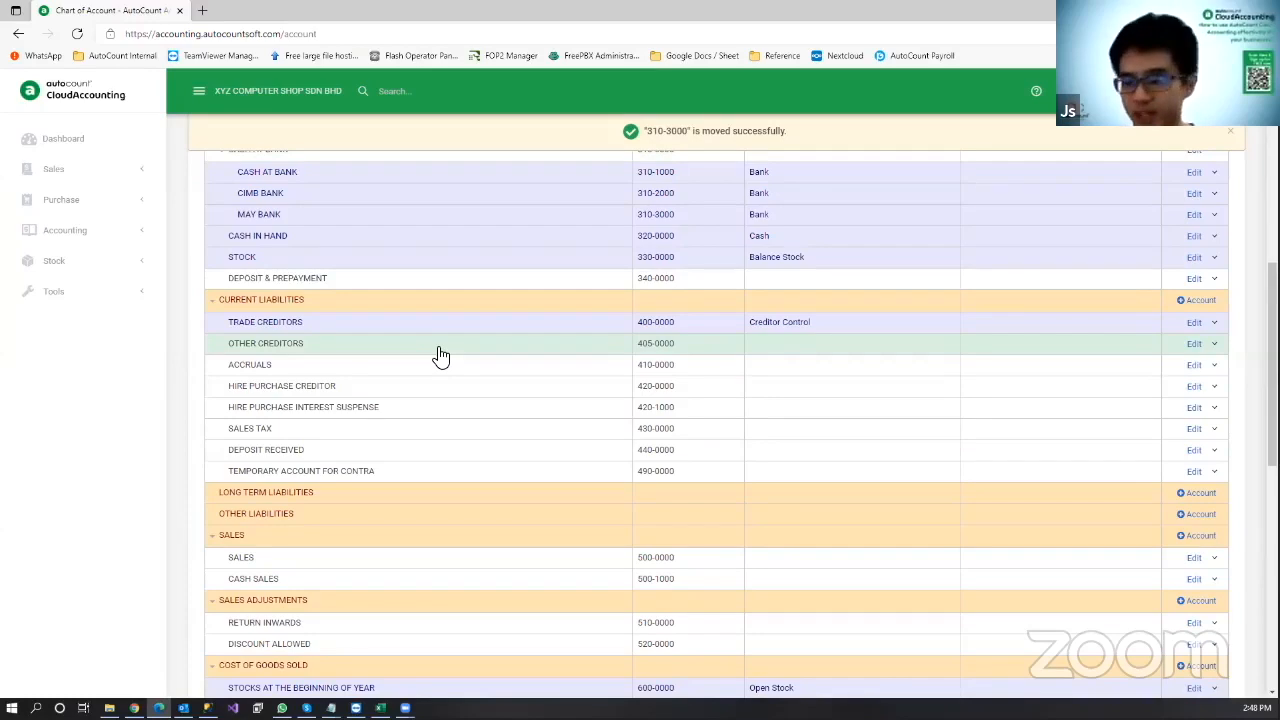
{"action": "scroll", "coordinate": [441, 357], "scroll_direction": "down", "scroll_amount": 1}
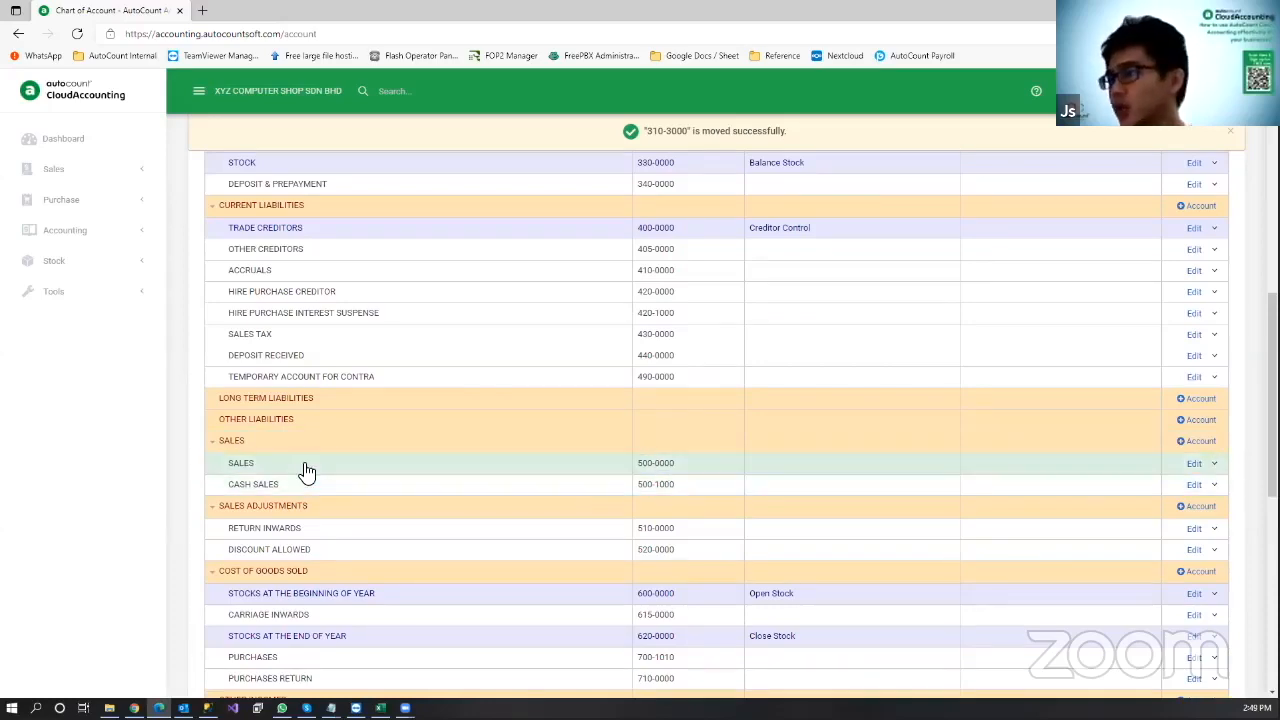
Step: Change account 500-0000's description from SALES to SALES - COMPUTER and save
{"action": "left_click", "coordinate": [1195, 464]}
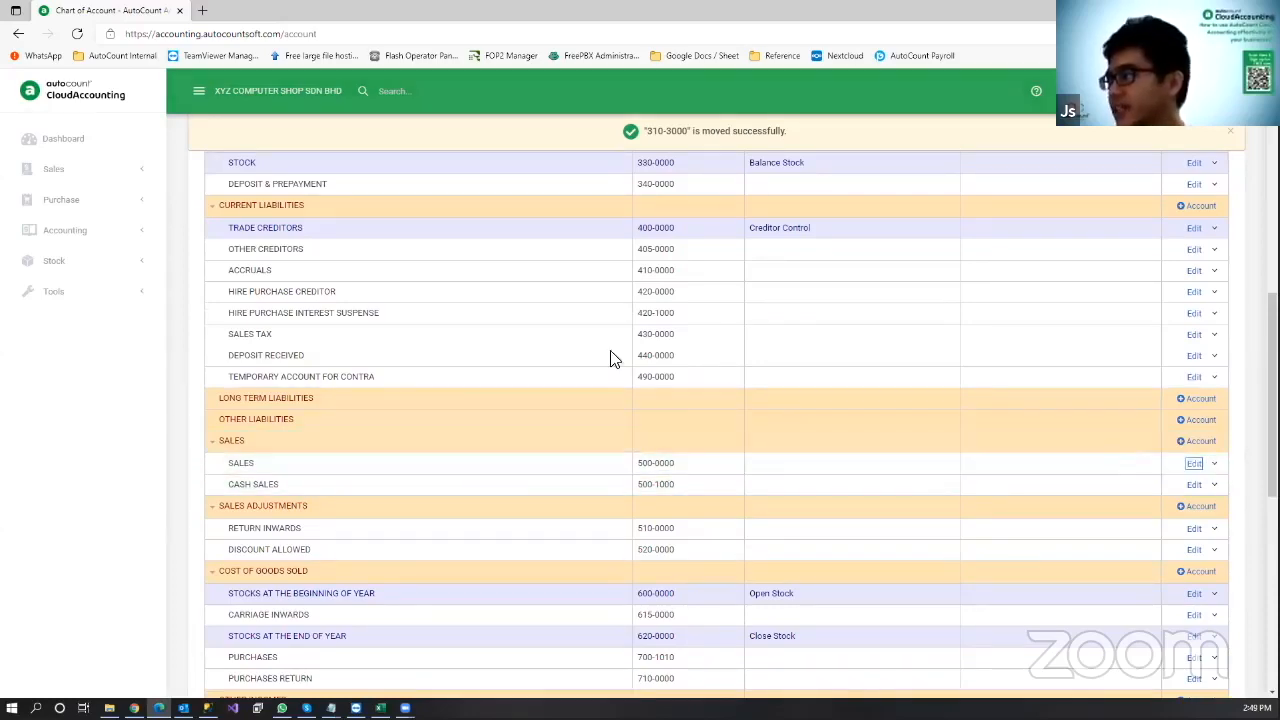
{"action": "left_click", "coordinate": [554, 452]}
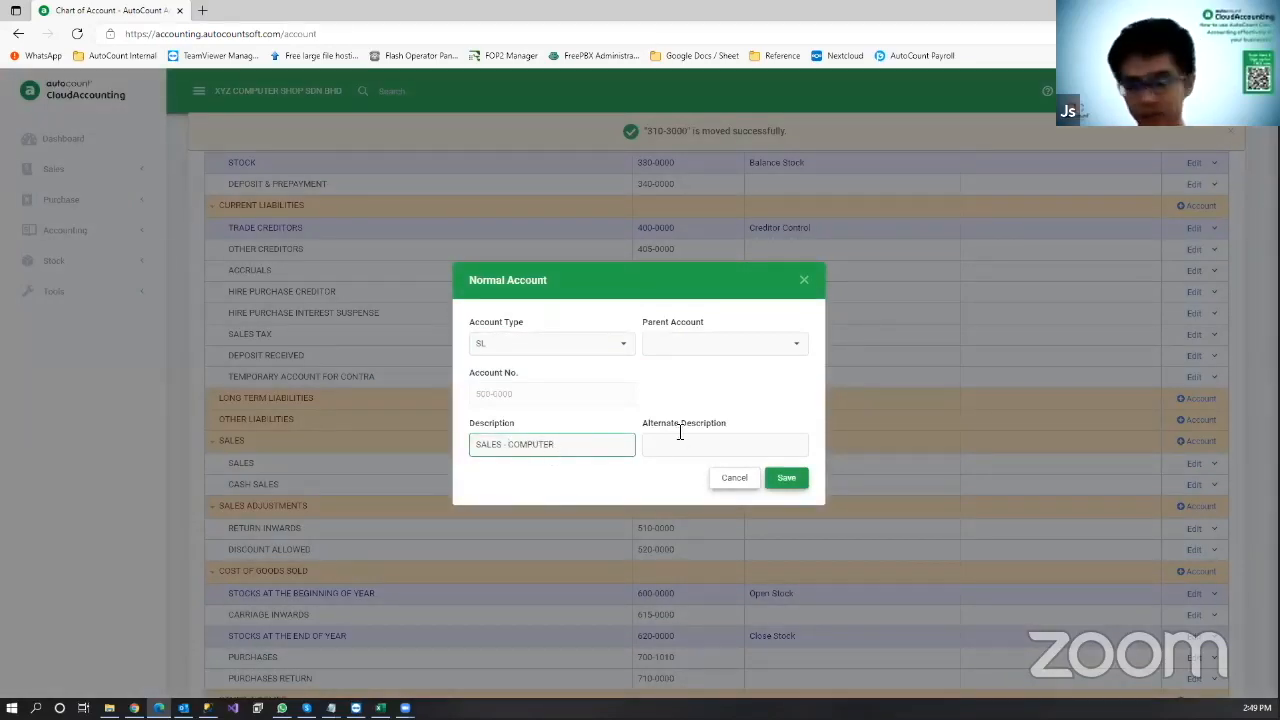
{"action": "left_click", "coordinate": [784, 480]}
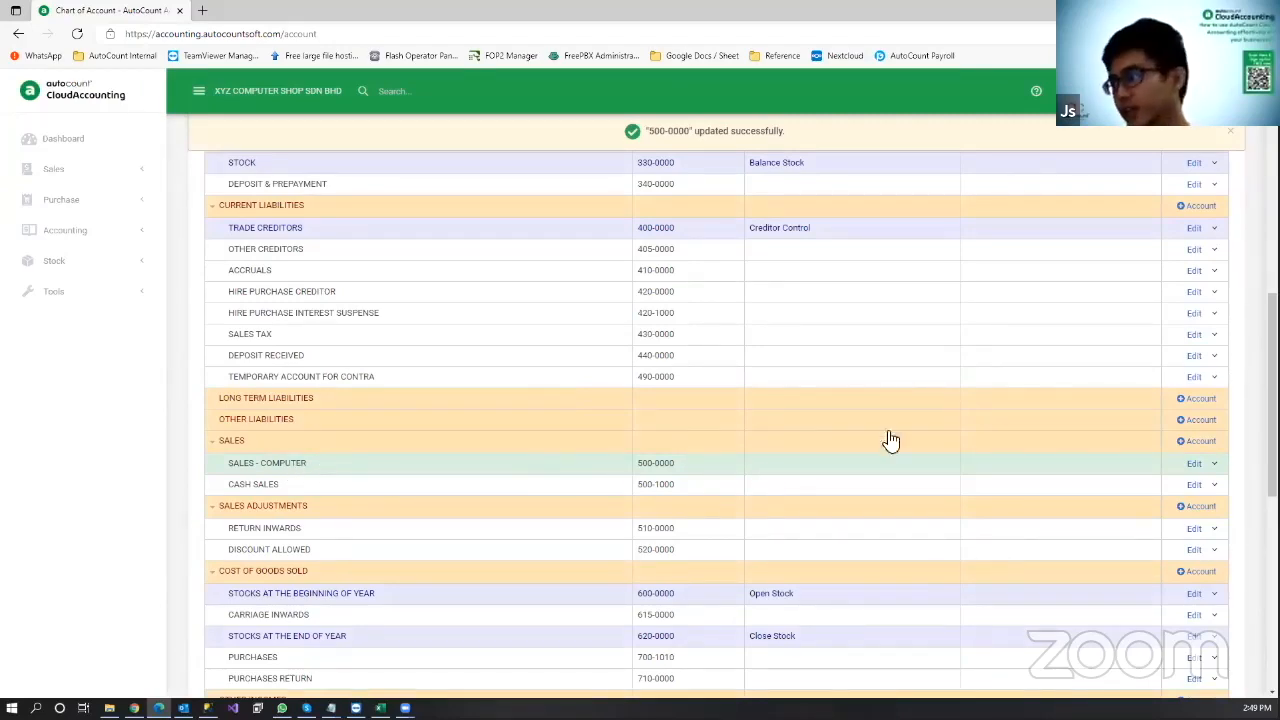
{"action": "scroll", "coordinate": [958, 399], "scroll_direction": "up", "scroll_amount": 10}
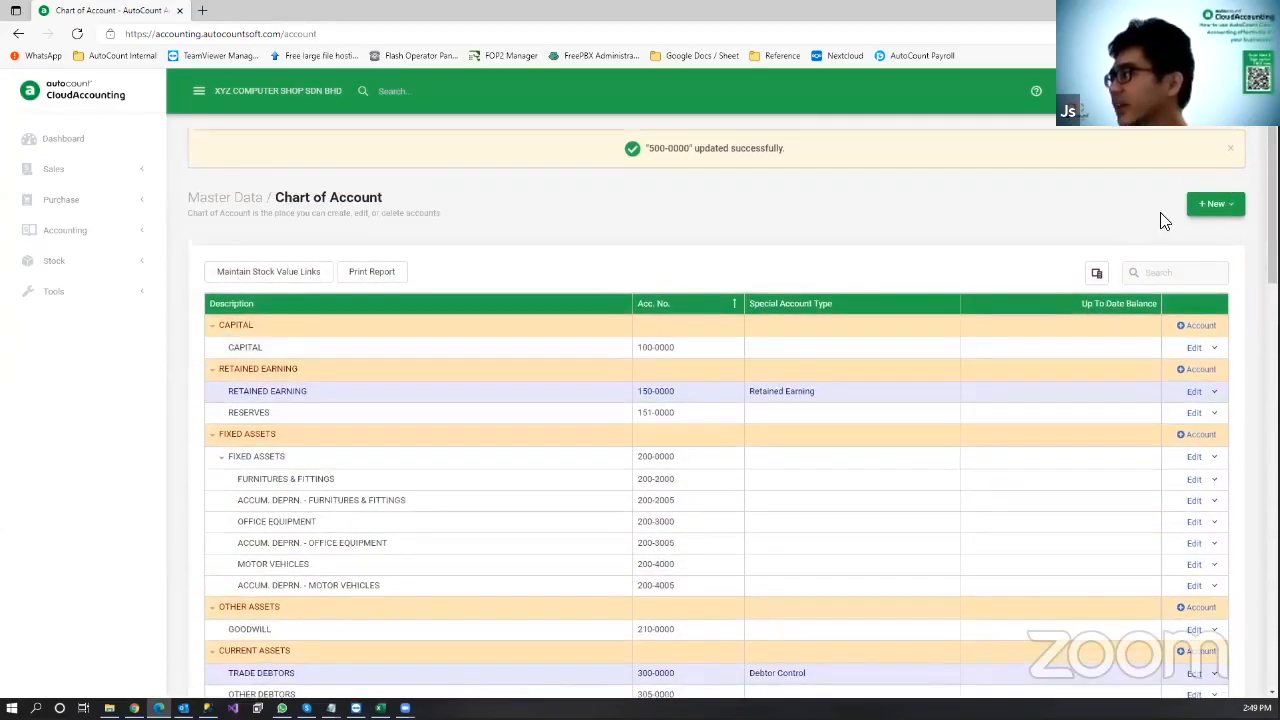
Step: Start a new normal account, check its account types, then close the form unsaved
{"action": "left_click", "coordinate": [1206, 204]}
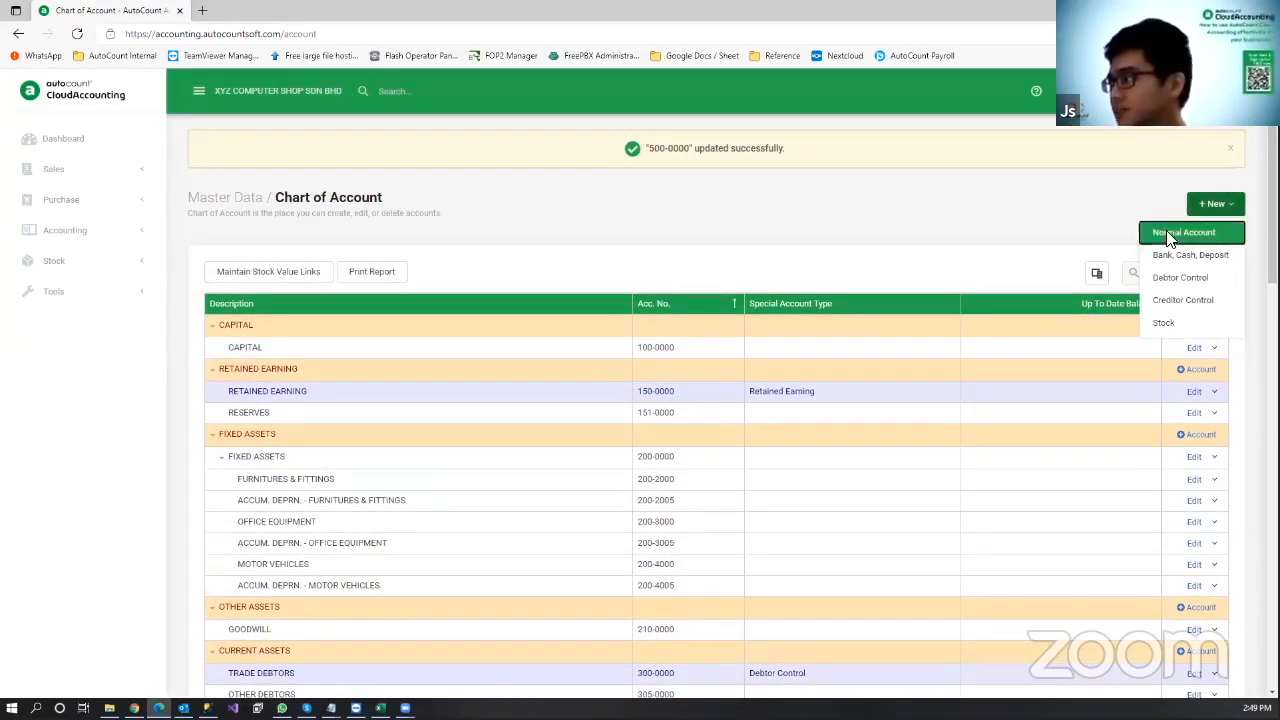
{"action": "left_click", "coordinate": [1170, 234]}
{"action": "left_click", "coordinate": [508, 288]}
{"action": "left_click", "coordinate": [508, 288]}
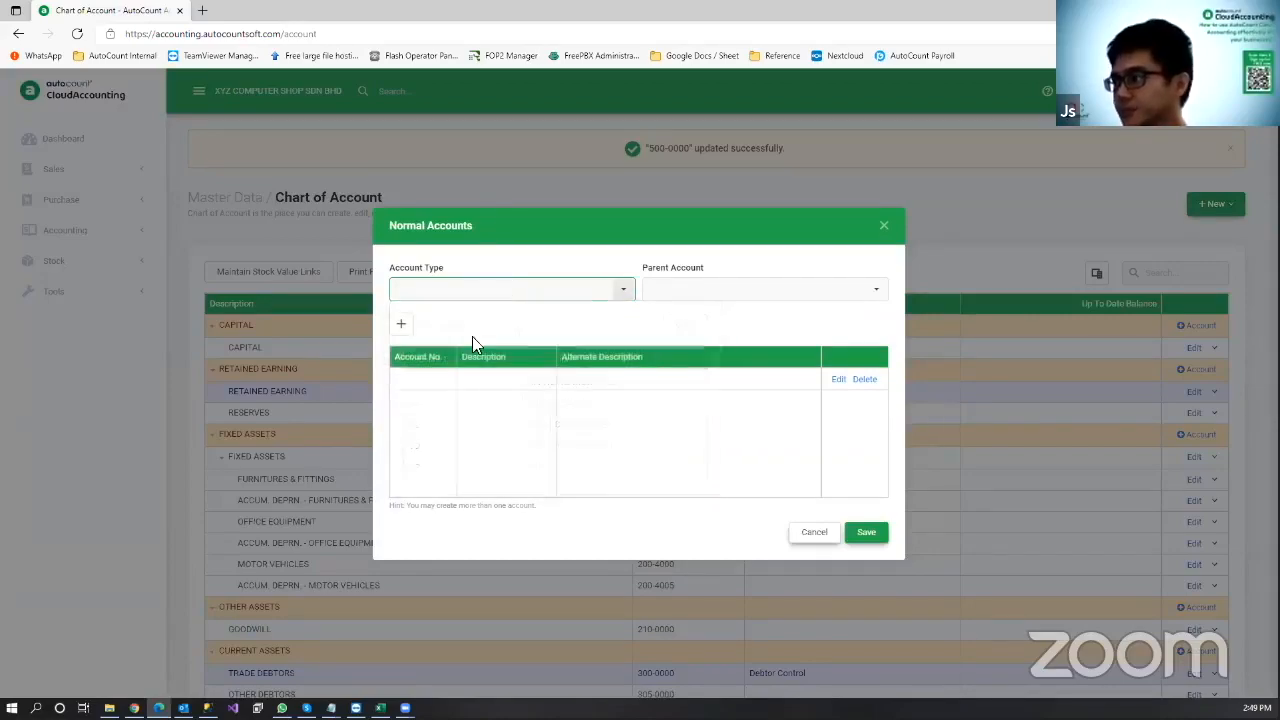
{"action": "left_click", "coordinate": [885, 227]}
{"action": "scroll", "coordinate": [666, 391], "scroll_direction": "down", "scroll_amount": 8}
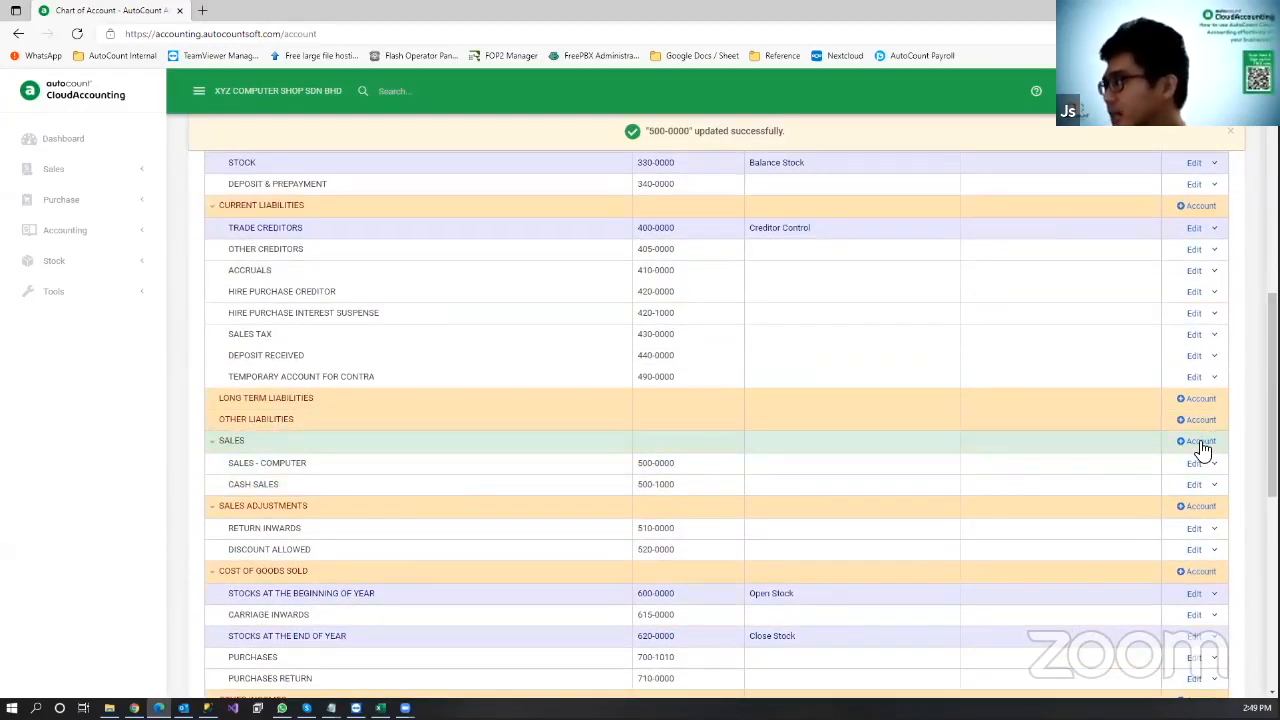
{"action": "left_click_drag", "start_coordinate": [1272, 447], "coordinate": [1272, 236]}
Step: Add account 500-2000 SALES - MOBILE under the SALES group and save it
{"action": "left_click", "coordinate": [1215, 203]}
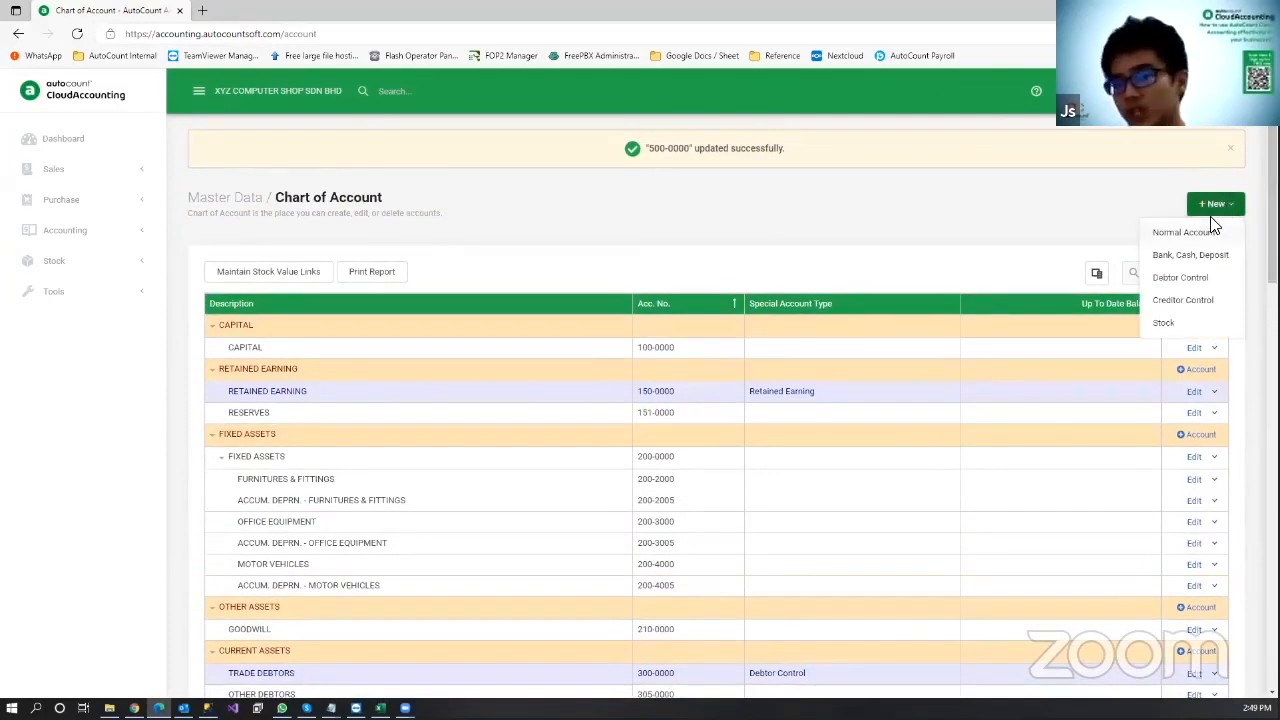
{"action": "scroll", "coordinate": [1200, 300], "scroll_direction": "down", "scroll_amount": 10}
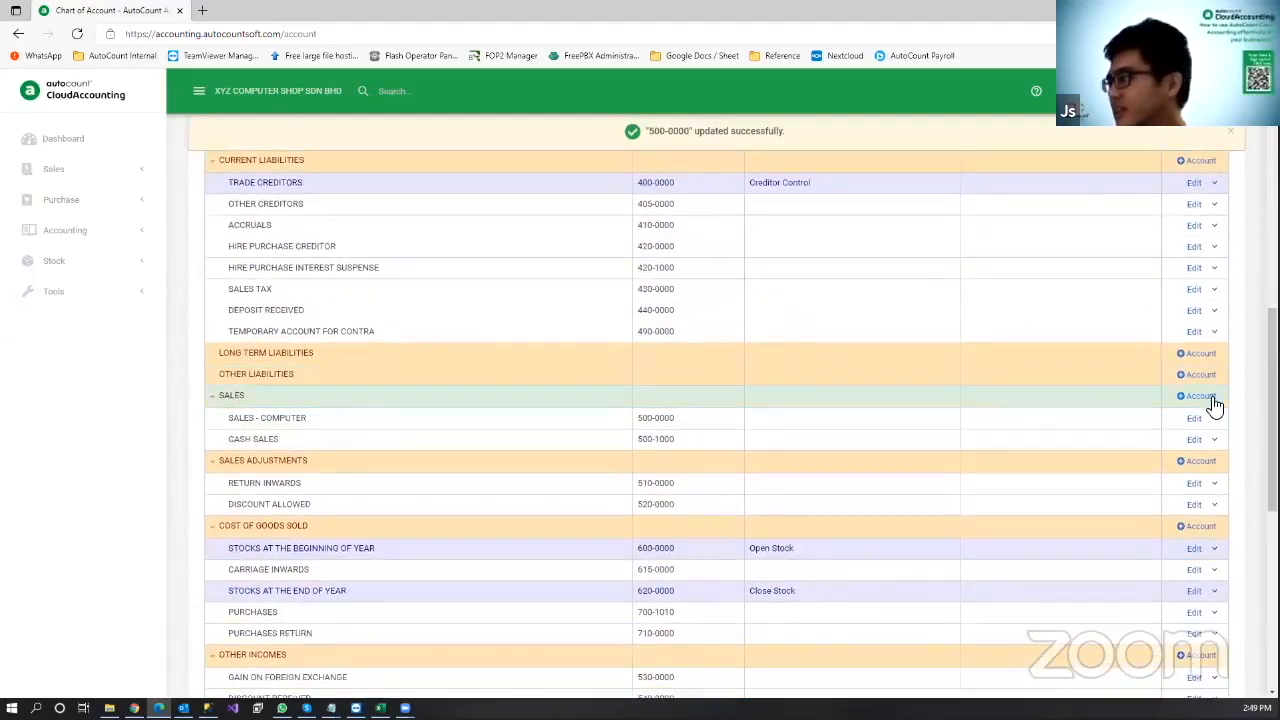
{"action": "left_click", "coordinate": [1207, 400]}
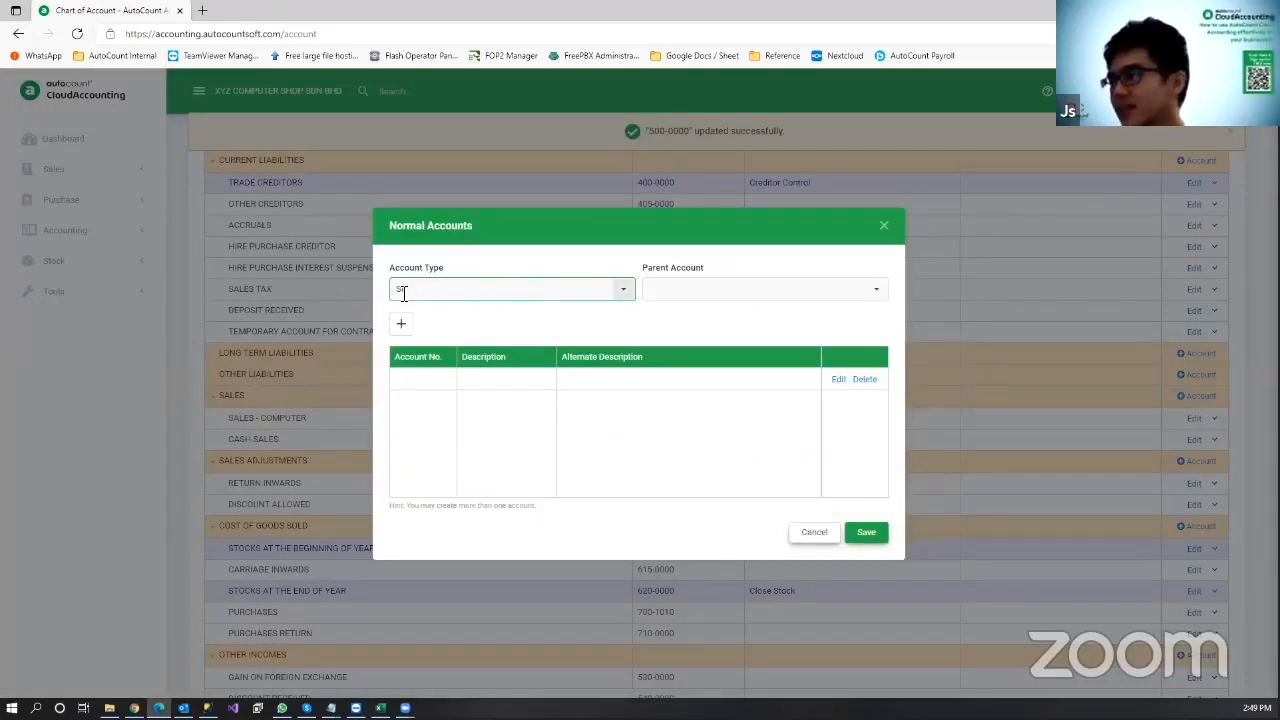
{"action": "left_click", "coordinate": [628, 291]}
{"action": "left_click", "coordinate": [628, 289]}
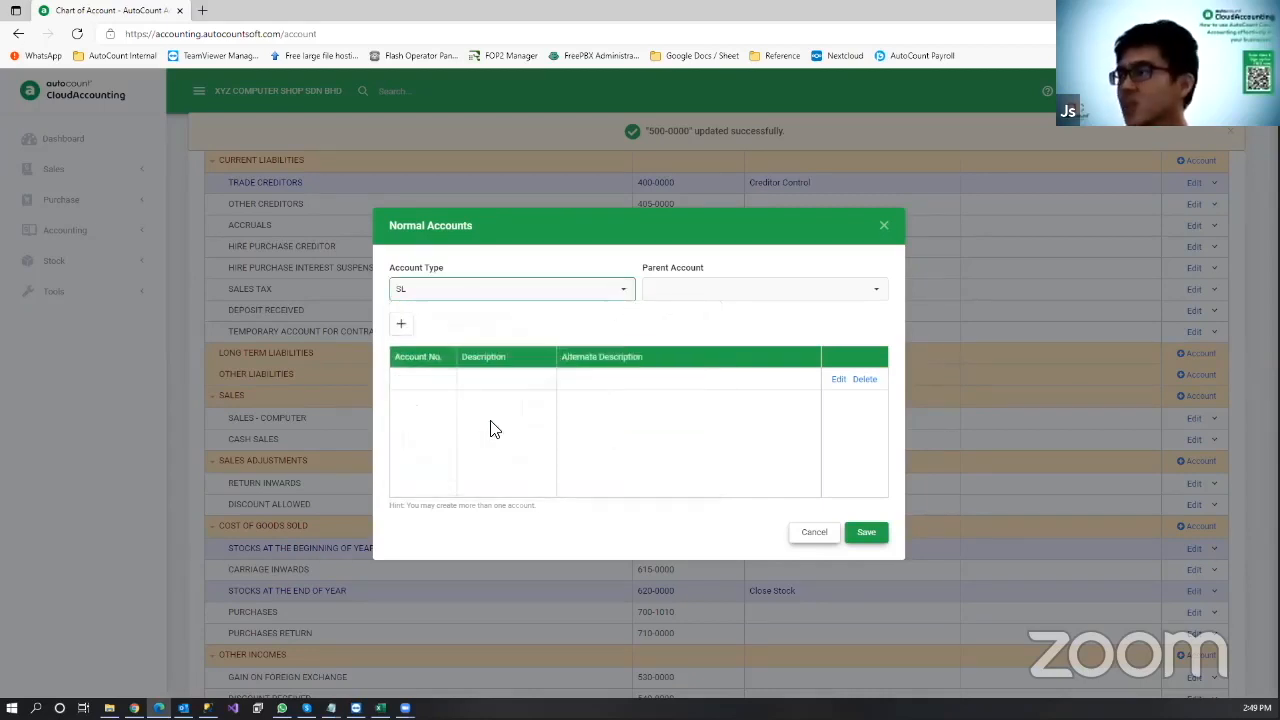
{"action": "left_click", "coordinate": [397, 382]}
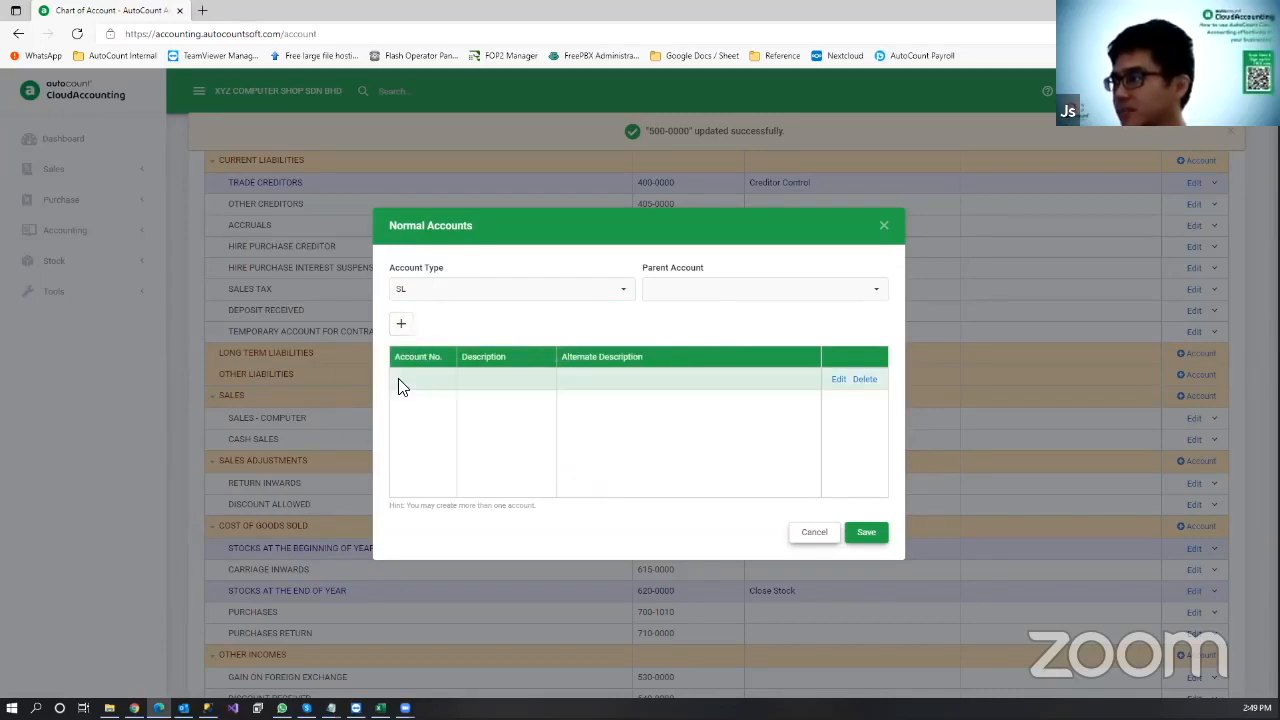
{"action": "left_click", "coordinate": [401, 324]}
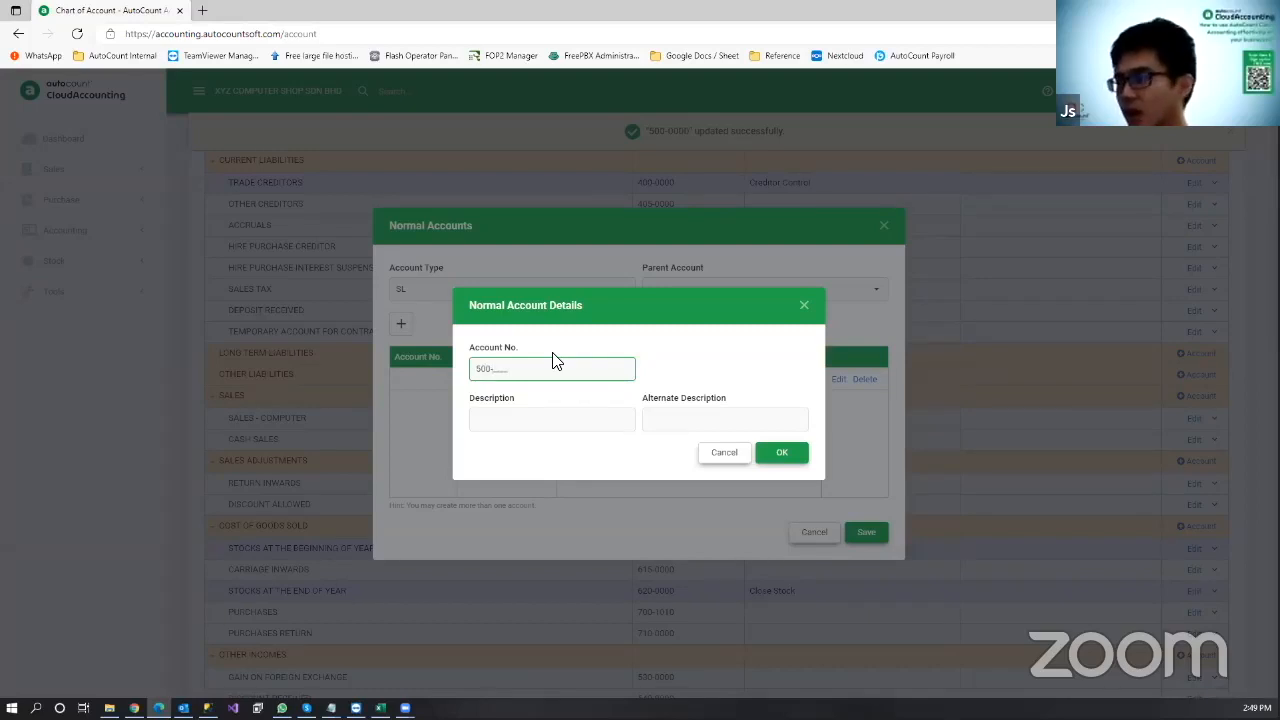
{"action": "left_click", "coordinate": [550, 422]}
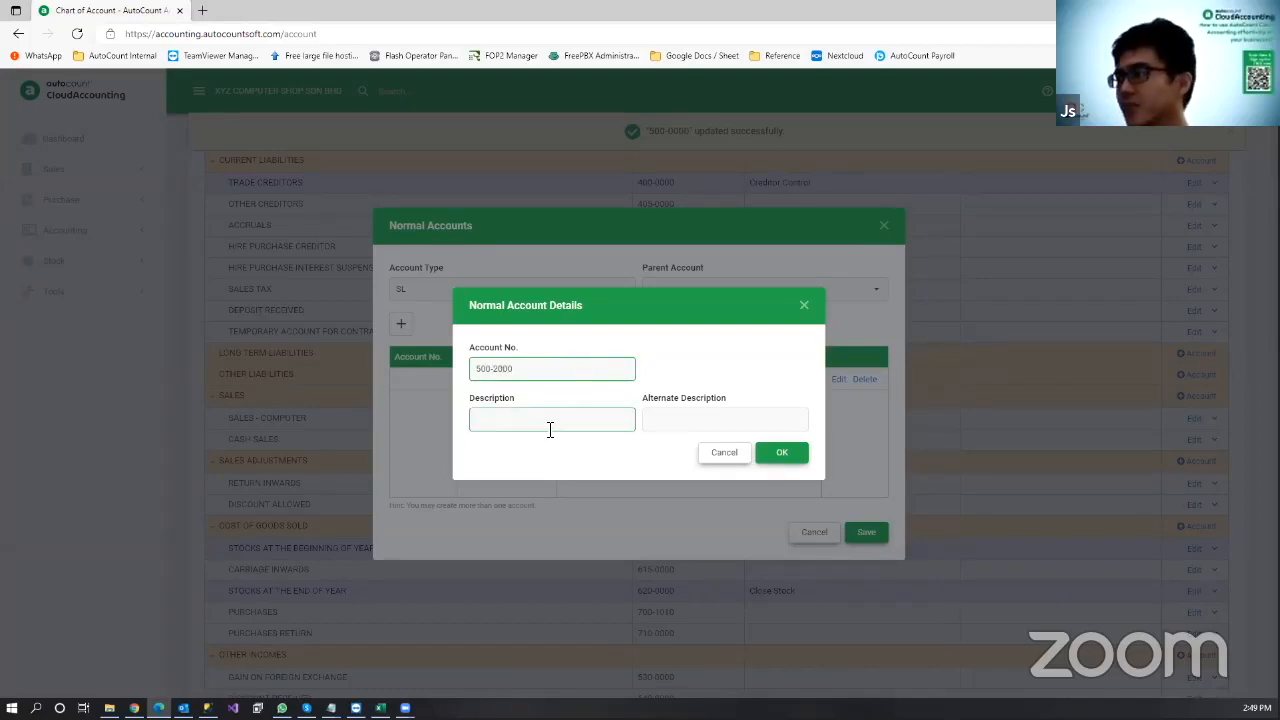
{"action": "type", "text": "SALES - MOBILE"}
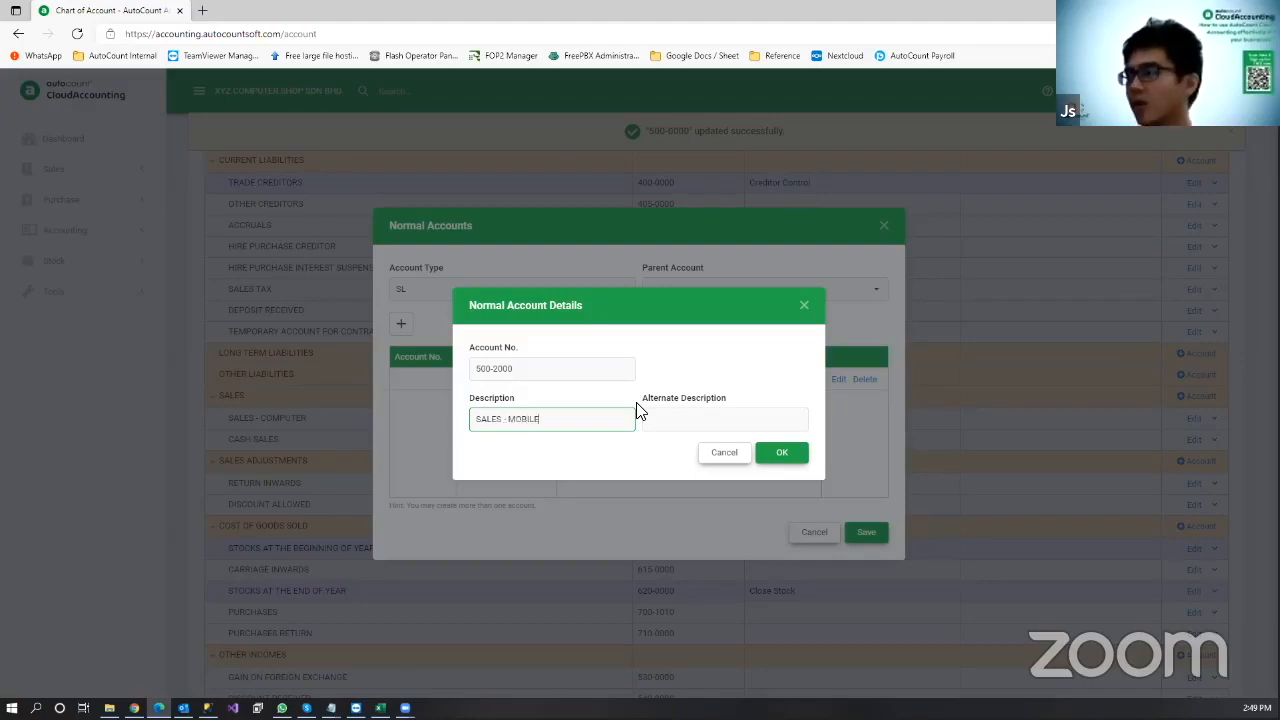
{"action": "left_click", "coordinate": [780, 455]}
{"action": "left_click", "coordinate": [870, 532]}
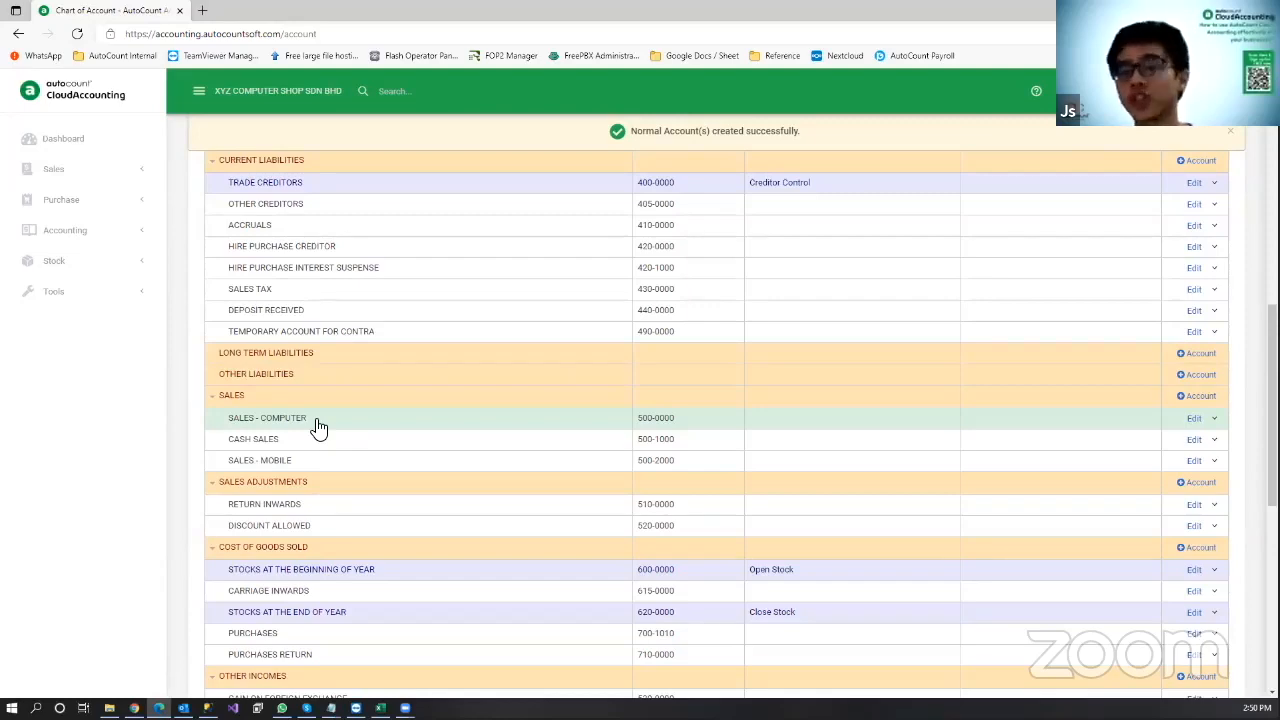
Step: Scroll up the Chart of Account page and return to the Master Data overview
{"action": "scroll", "coordinate": [480, 470], "scroll_direction": "up", "scroll_amount": 2}
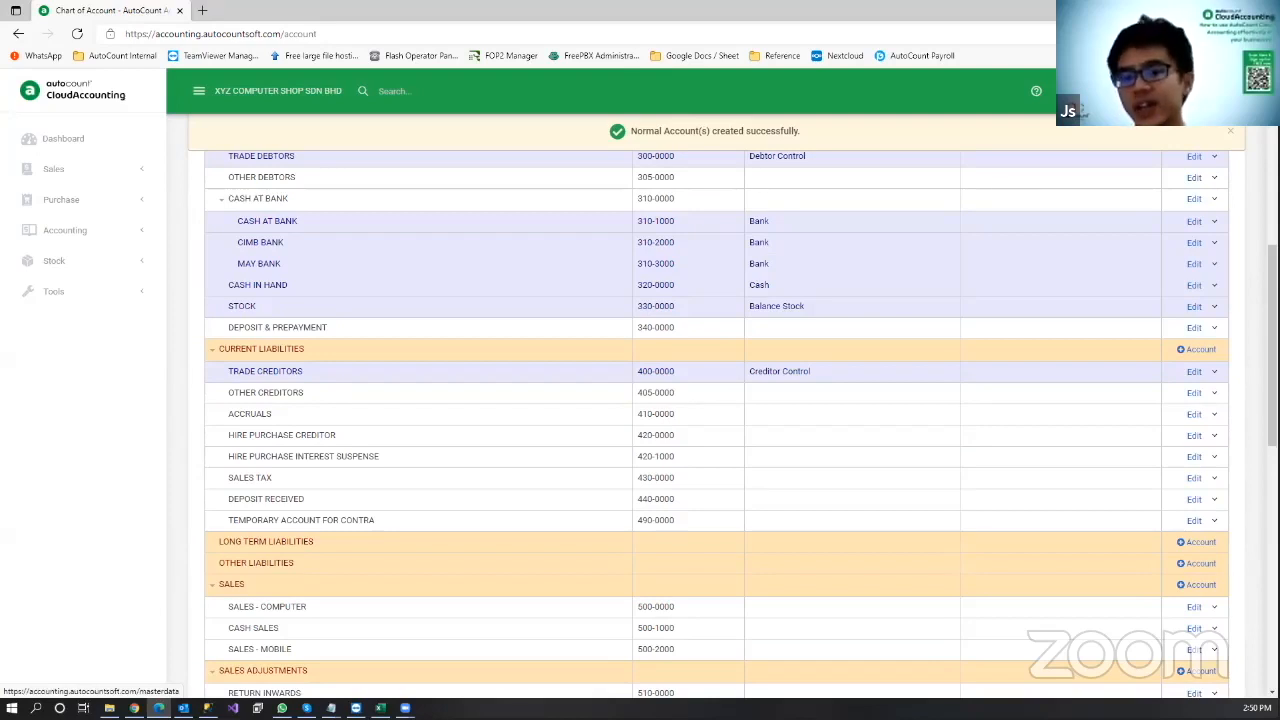
{"action": "left_click", "coordinate": [1076, 91]}
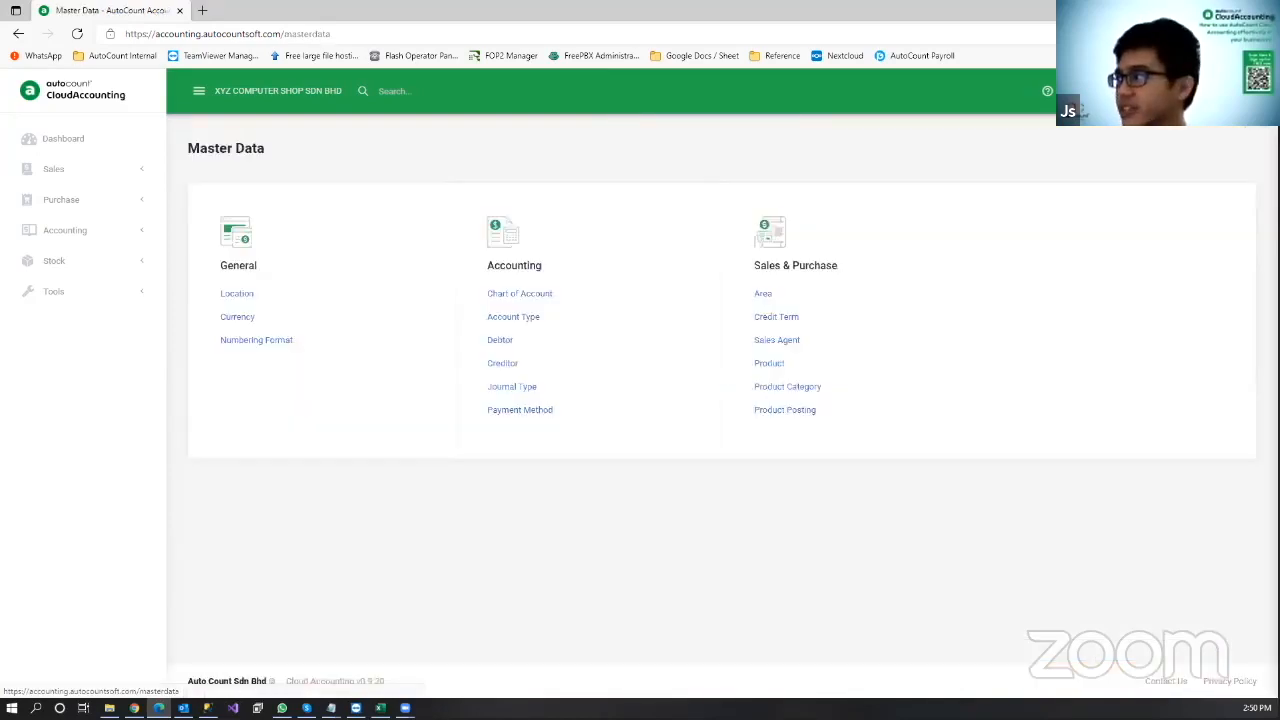
Step: Create the PHONE, COMPUTER and ACCESSORIES product categories
{"action": "left_click", "coordinate": [808, 396]}
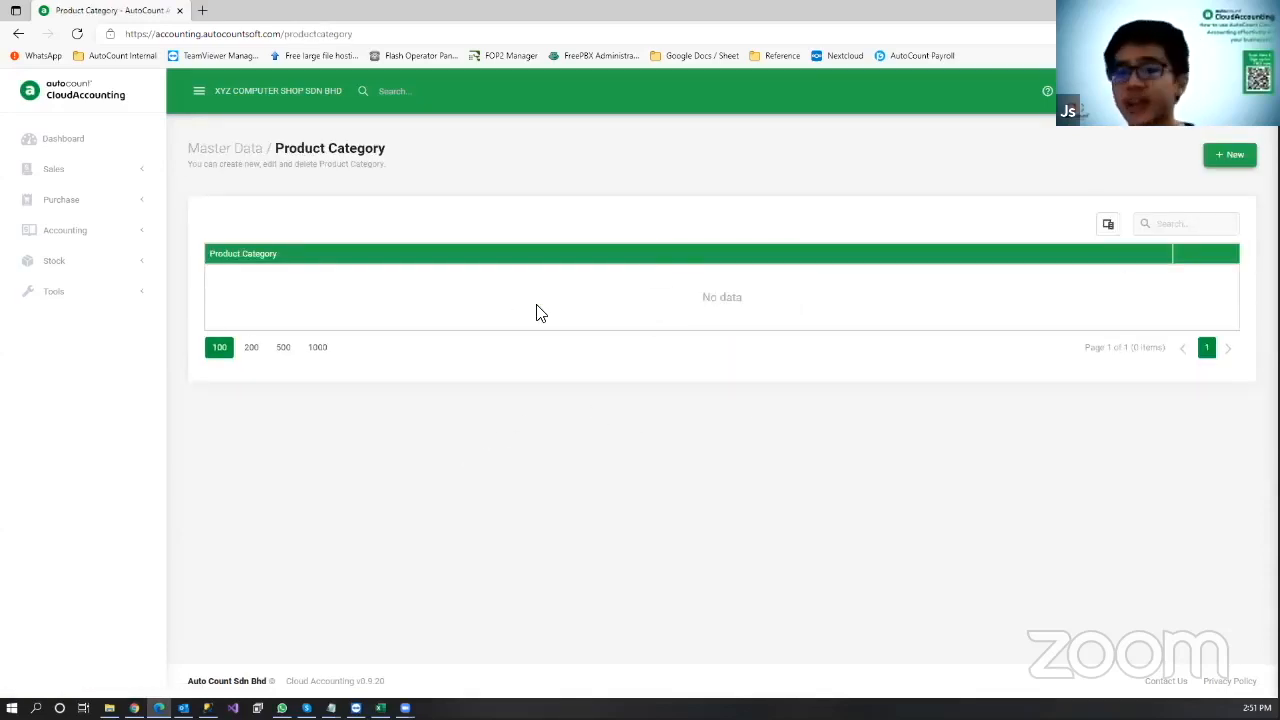
{"action": "left_click", "coordinate": [1230, 160]}
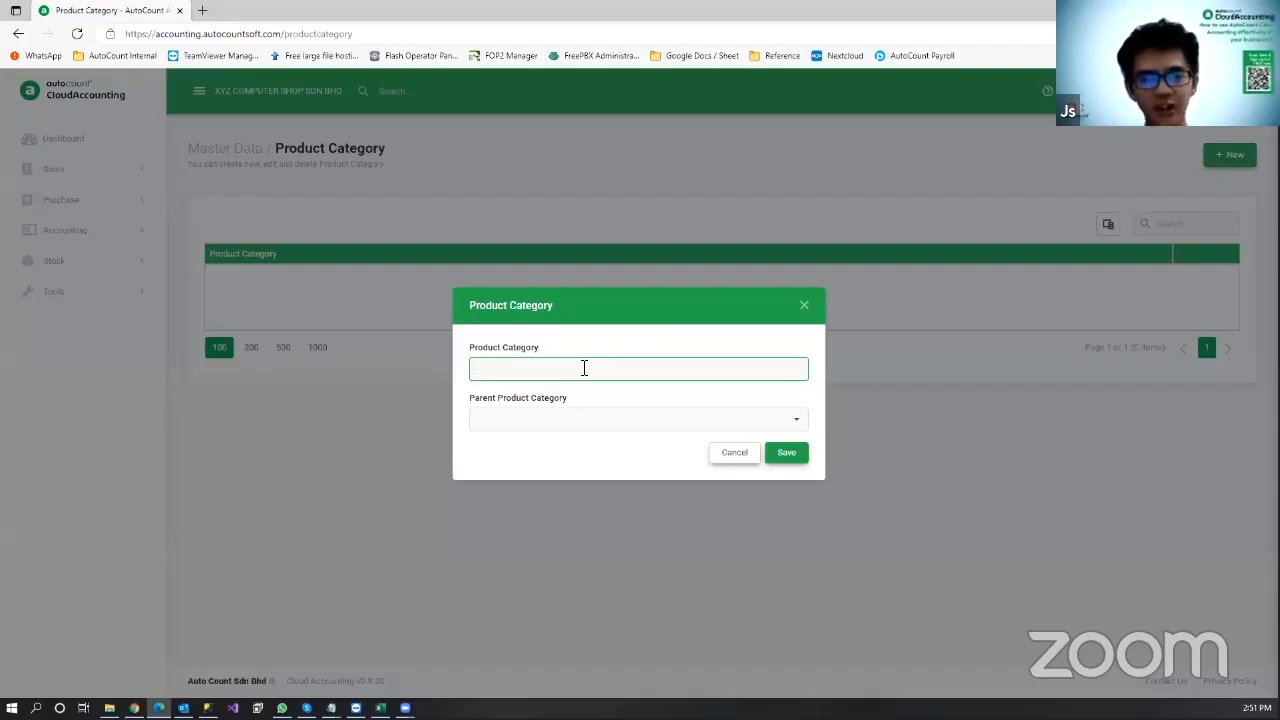
{"action": "type", "text": "PHONE"}
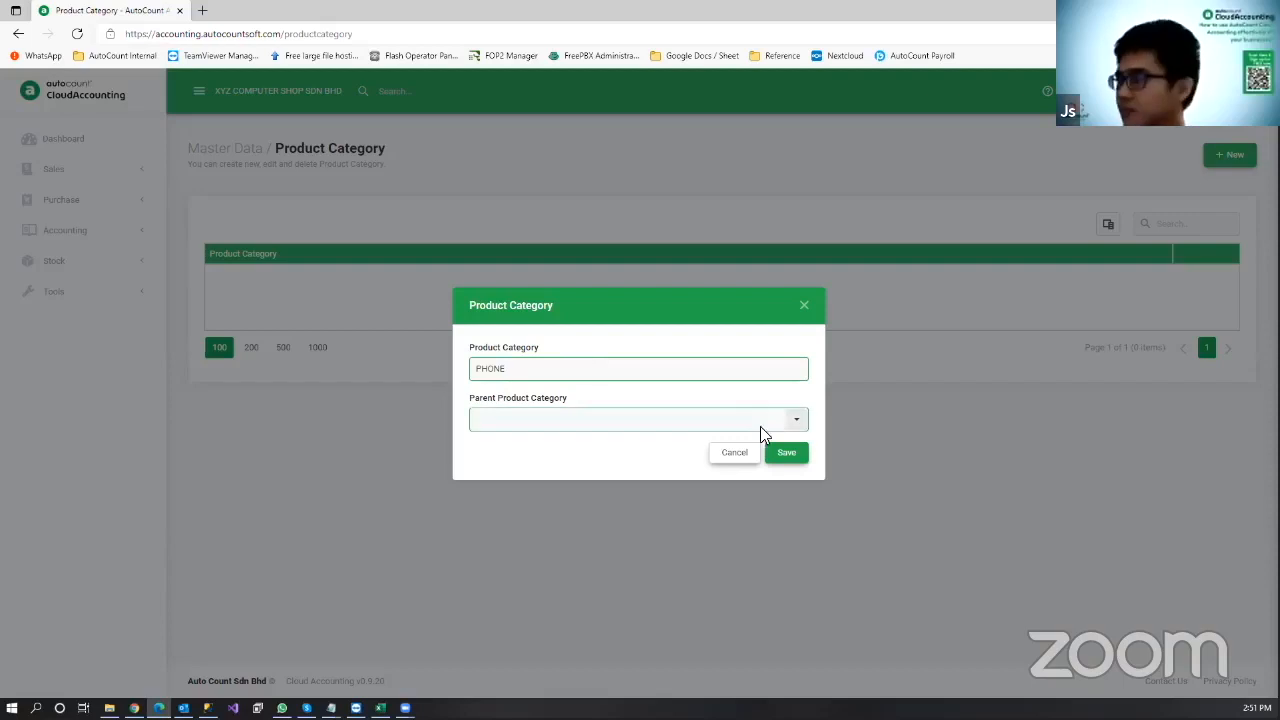
{"action": "left_click", "coordinate": [786, 453]}
{"action": "left_click", "coordinate": [1225, 203]}
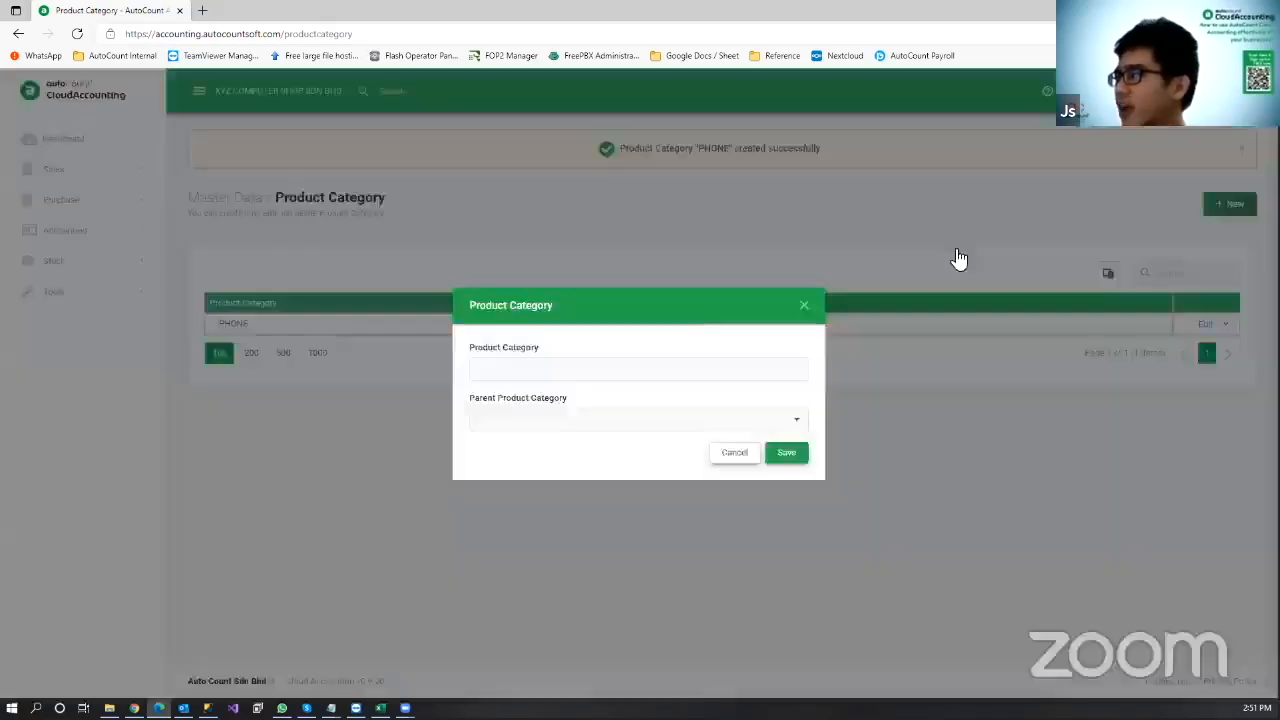
{"action": "type", "text": "COMPUTER"}
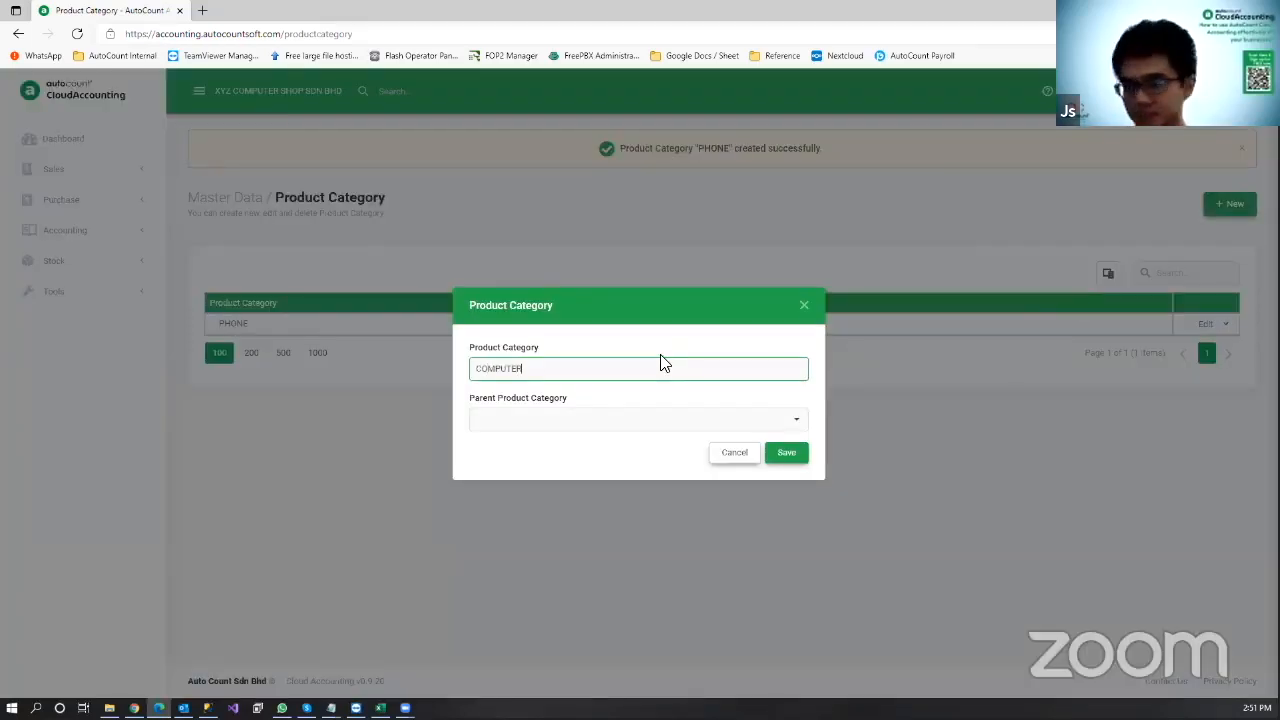
{"action": "left_click", "coordinate": [789, 461]}
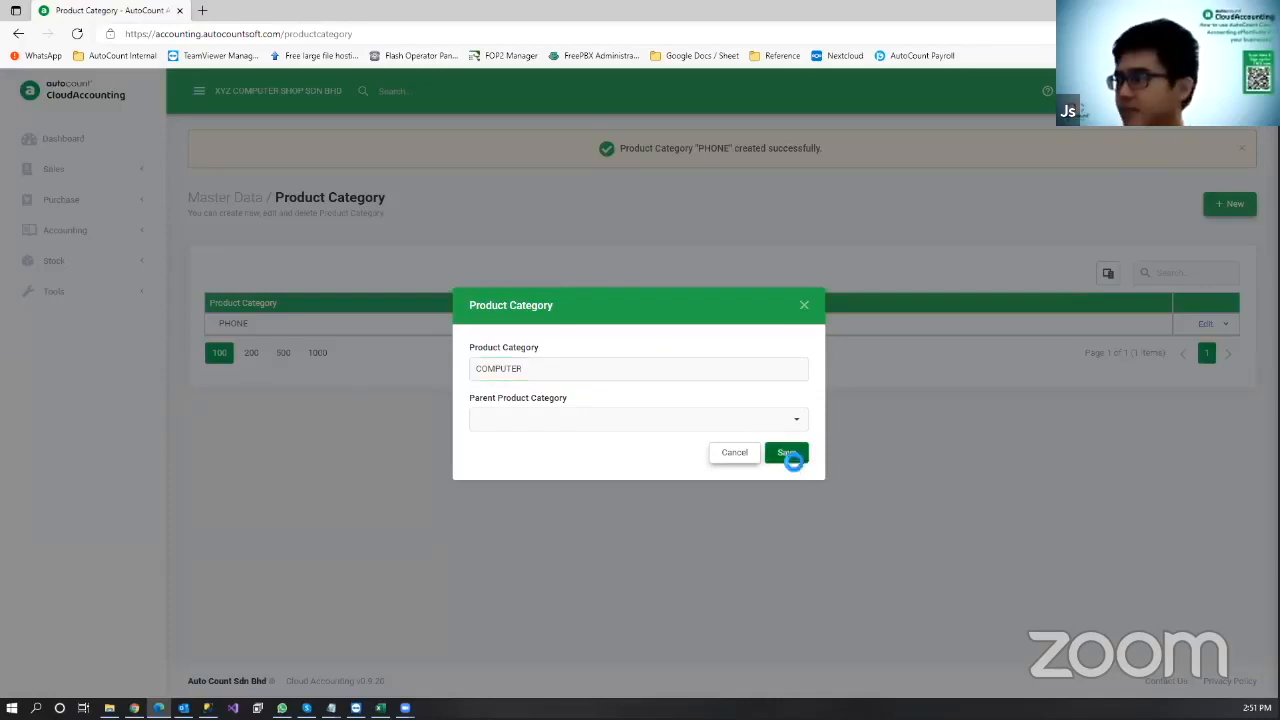
{"action": "left_click", "coordinate": [1233, 206]}
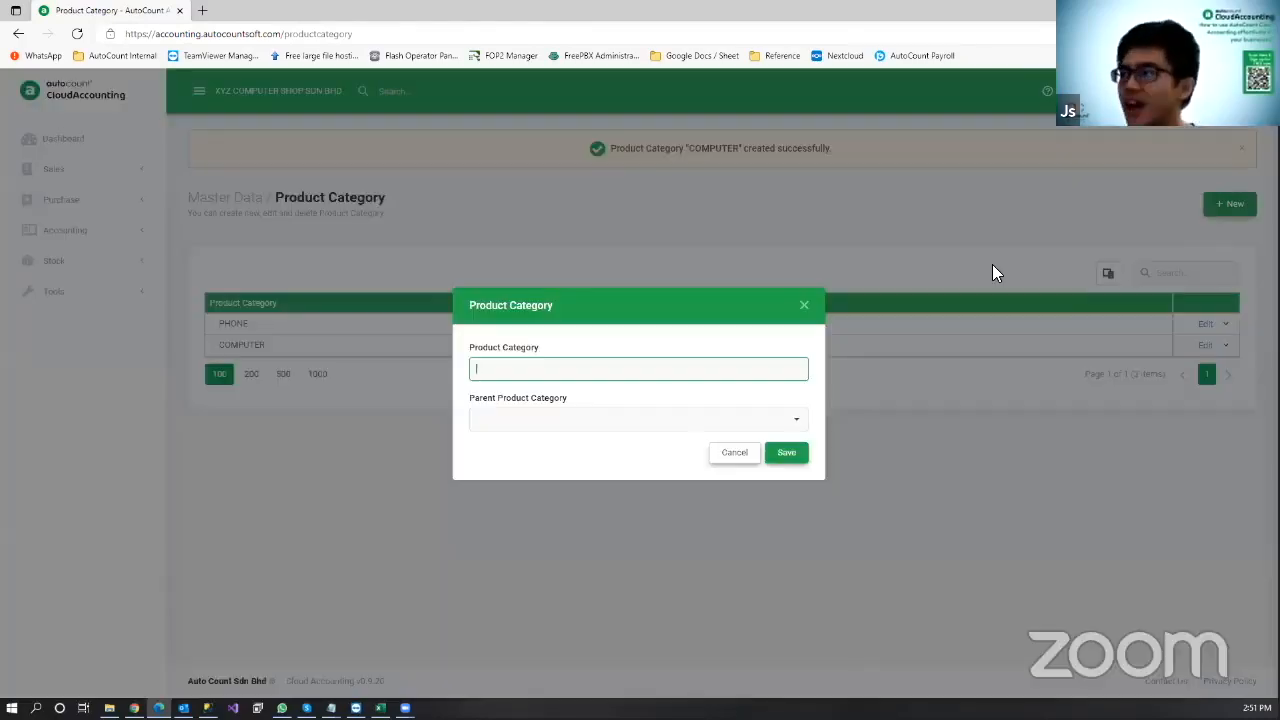
{"action": "type", "text": "ACCE"}
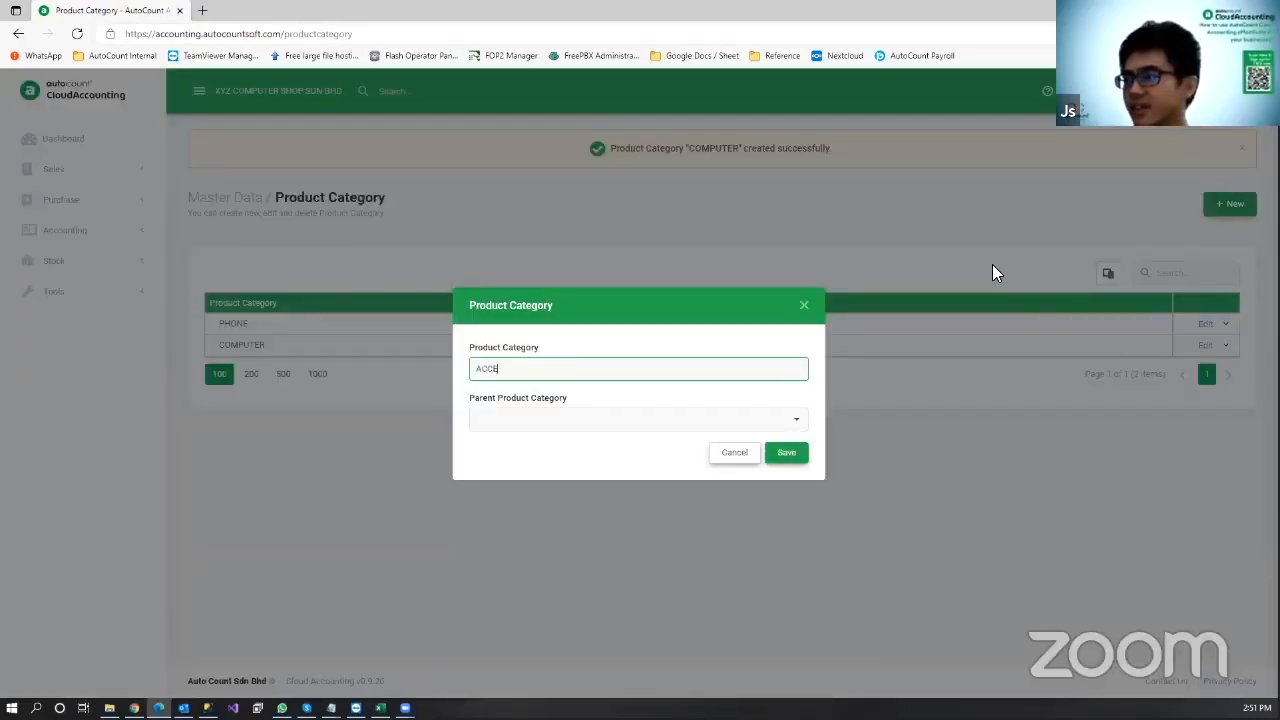
{"action": "type", "text": "SSORIES"}
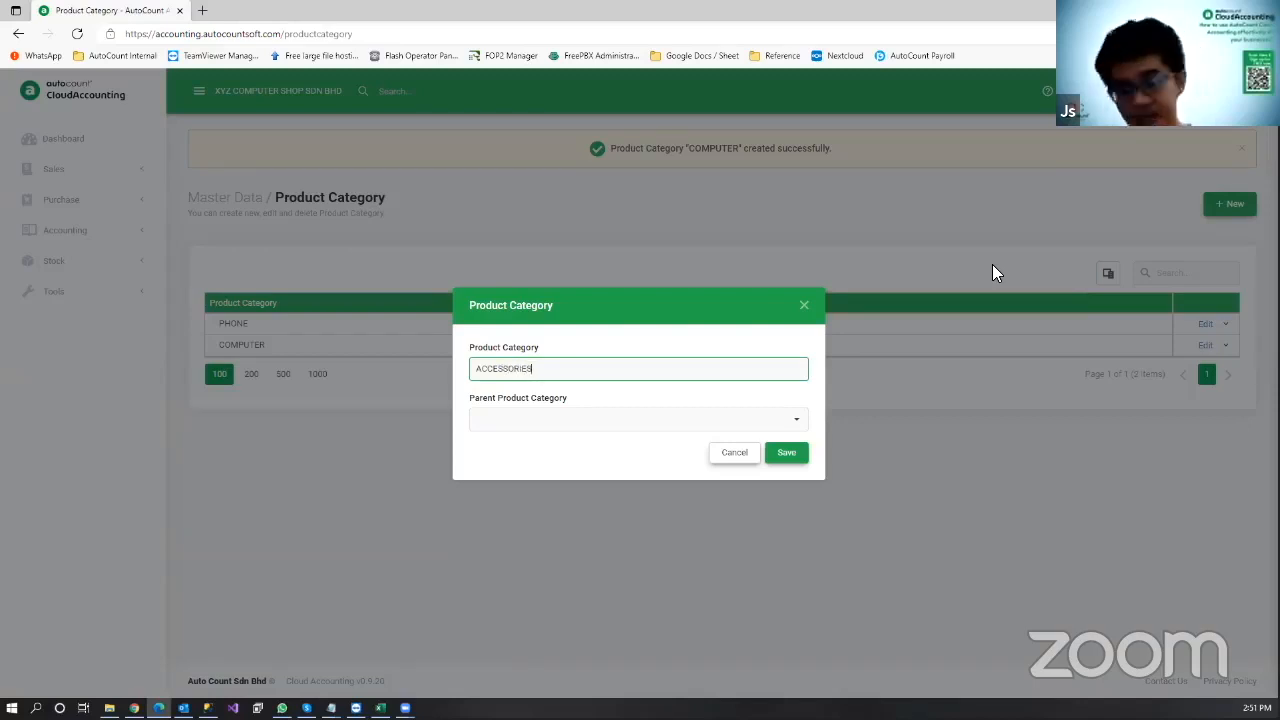
{"action": "left_click", "coordinate": [798, 458]}
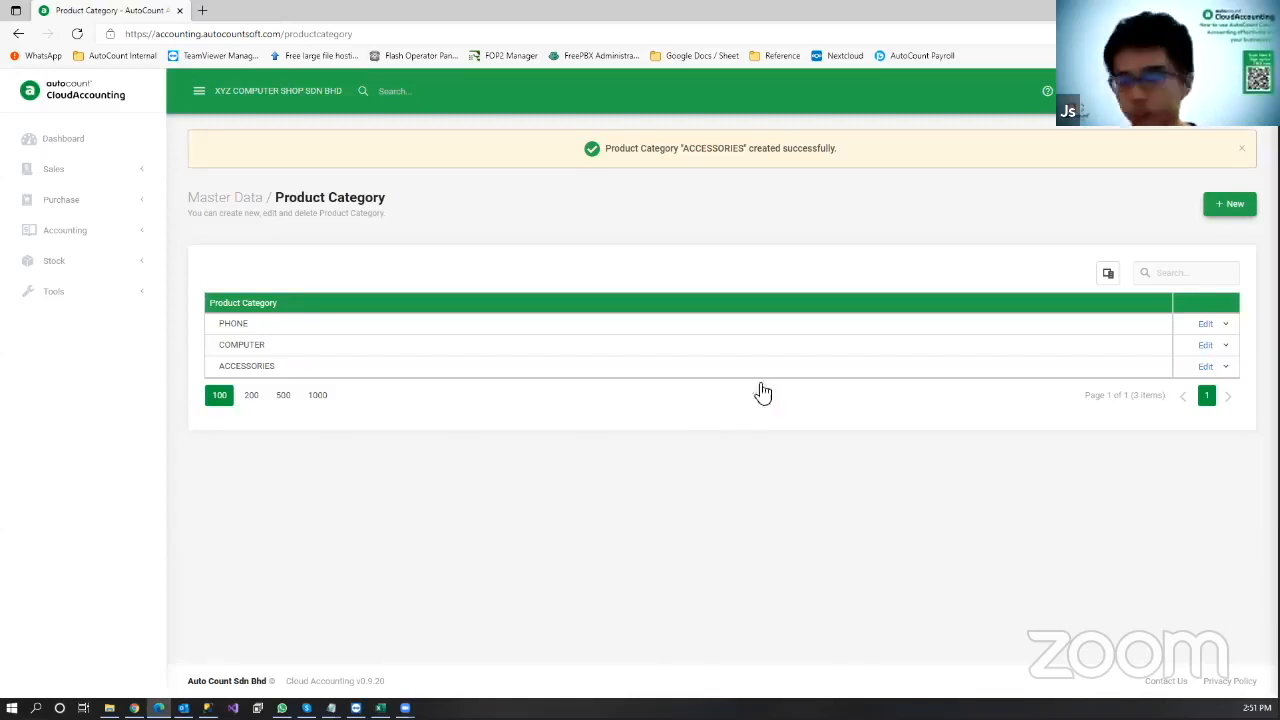
Step: Add PHONE ACC as a subcategory of ACCESSORIES and expand ACCESSORIES to show it
{"action": "left_click", "coordinate": [1235, 208]}
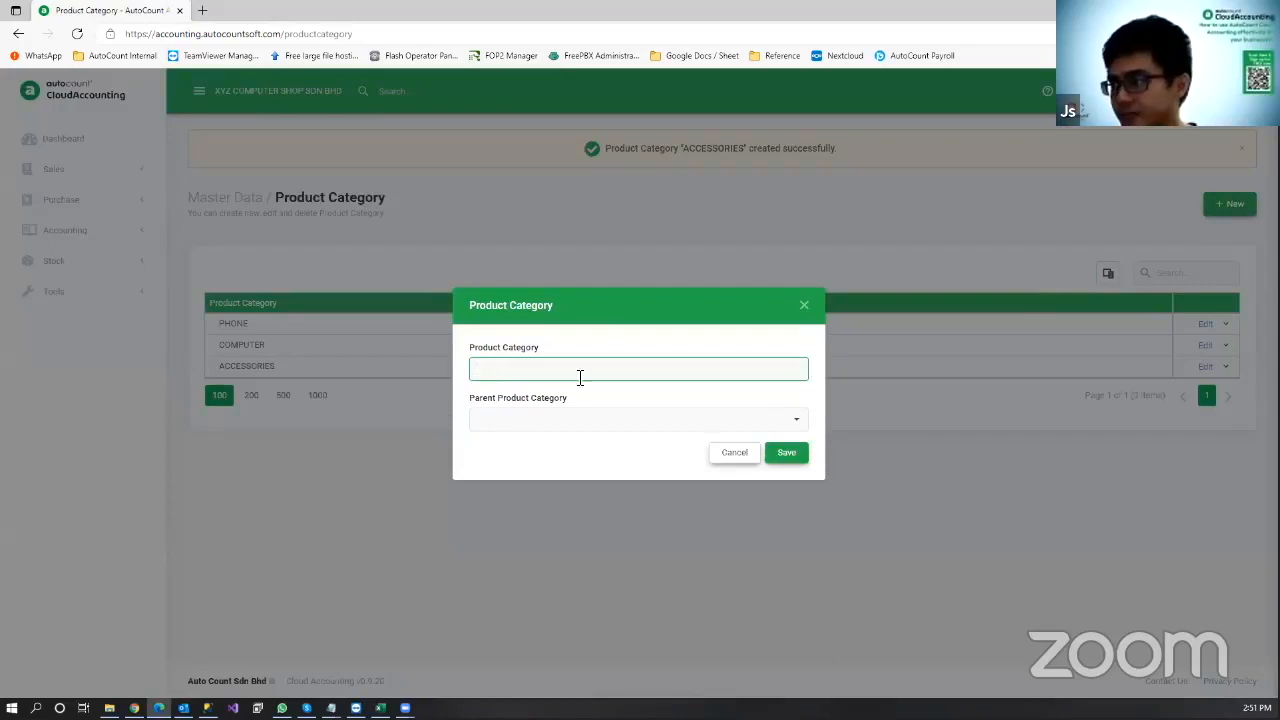
{"action": "type", "text": "PHONE"}
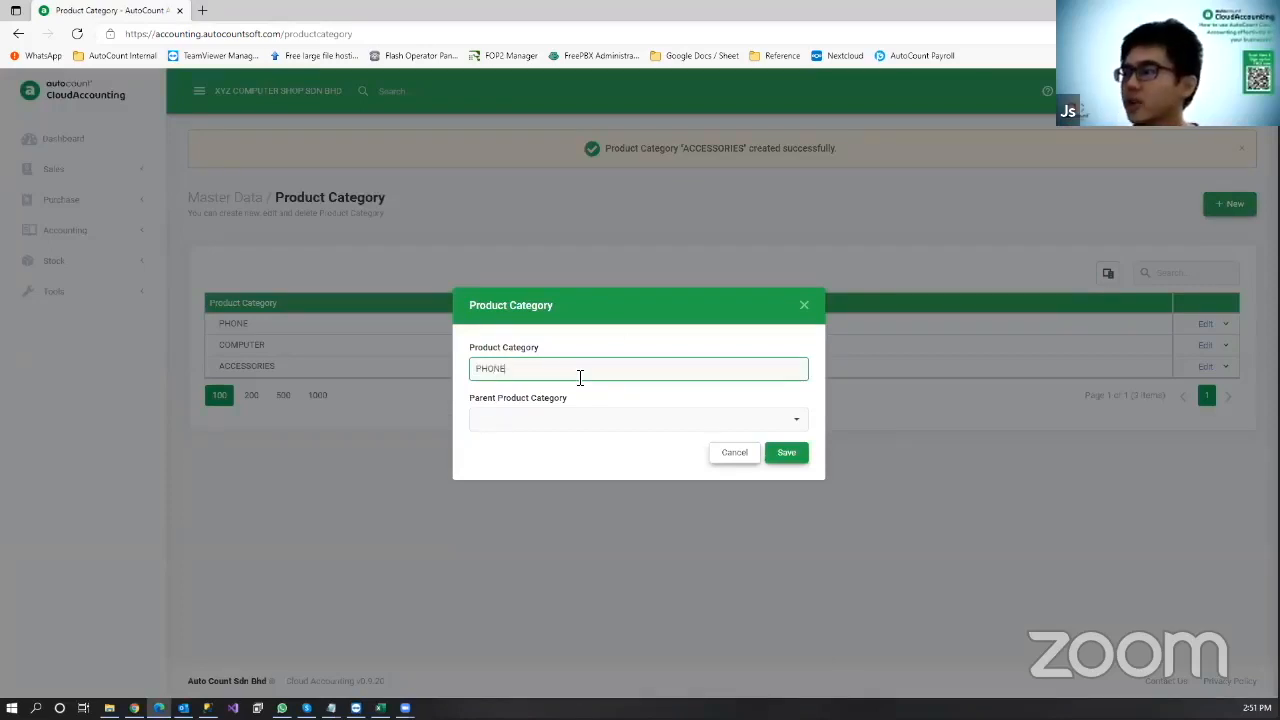
{"action": "type", "text": " ACC"}
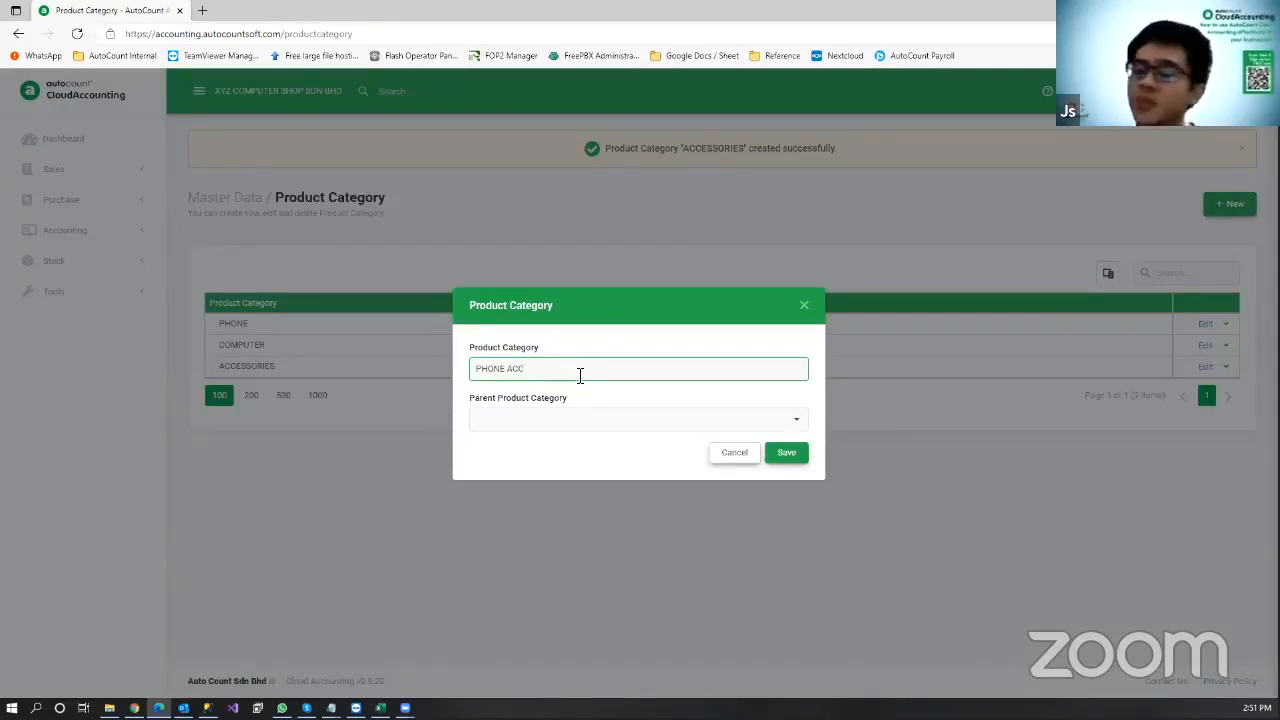
{"action": "left_click", "coordinate": [797, 424]}
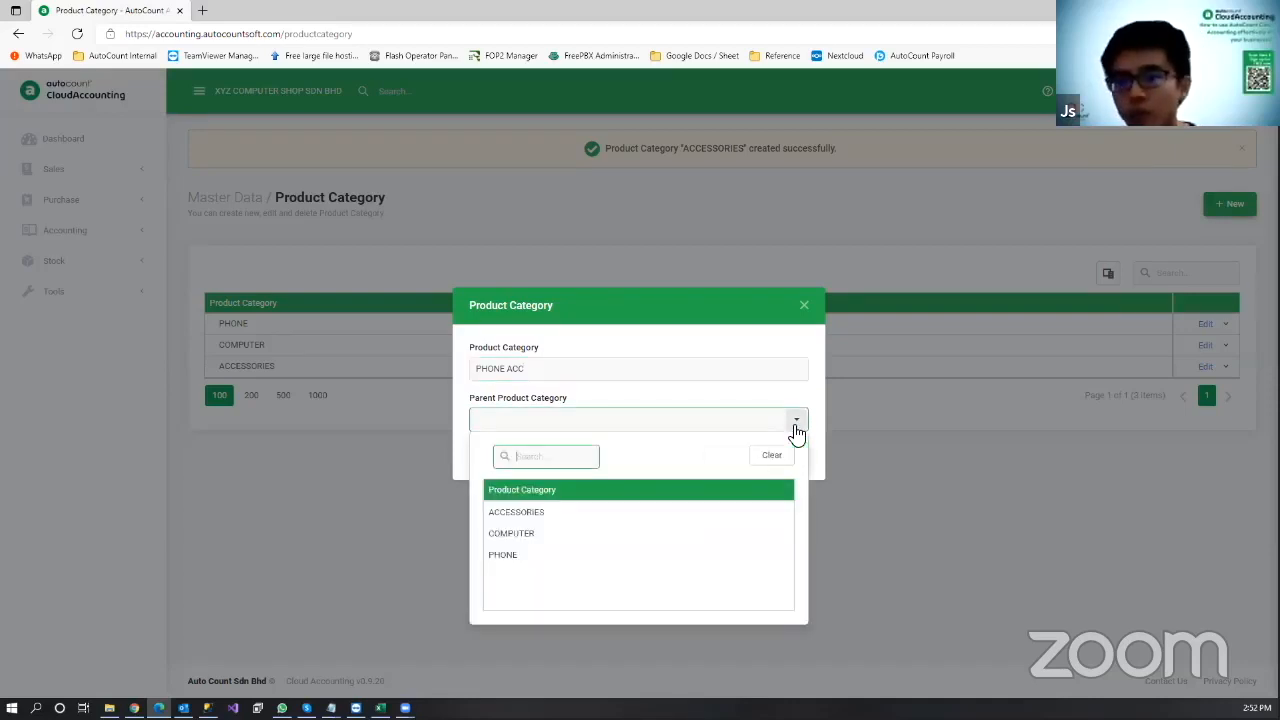
{"action": "left_click", "coordinate": [523, 514]}
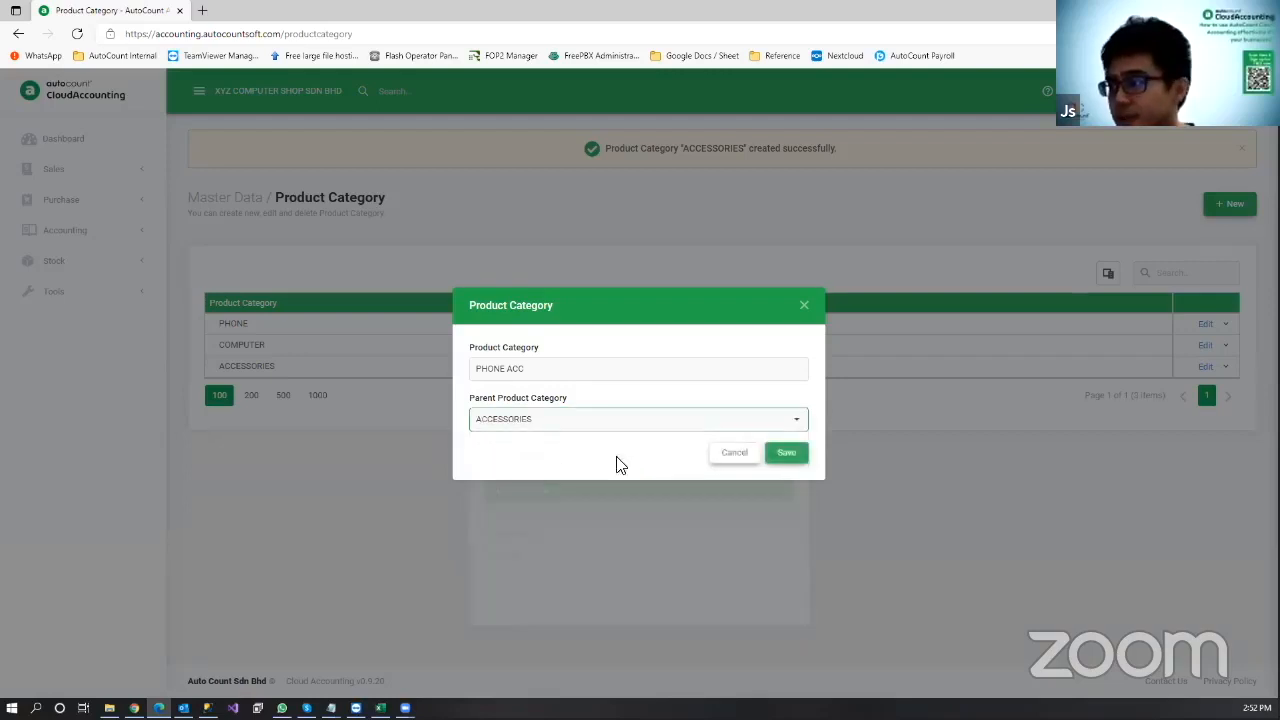
{"action": "left_click", "coordinate": [787, 456]}
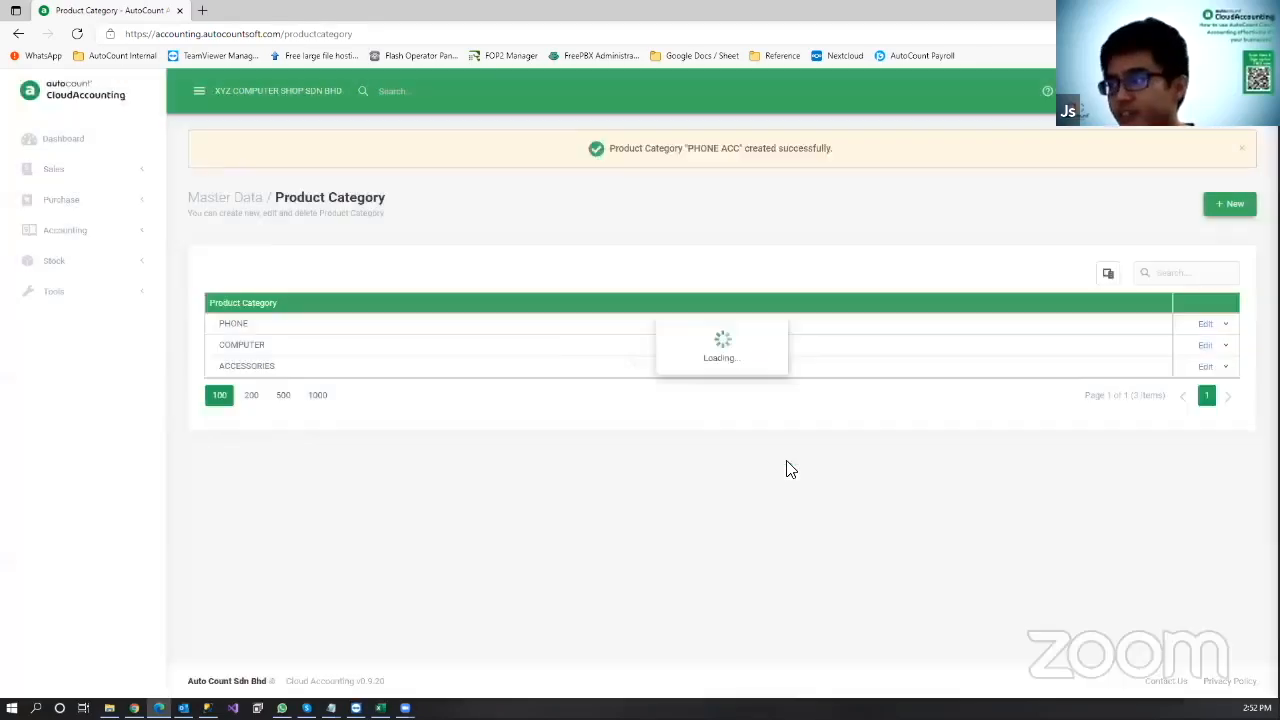
{"action": "left_click", "coordinate": [214, 370]}
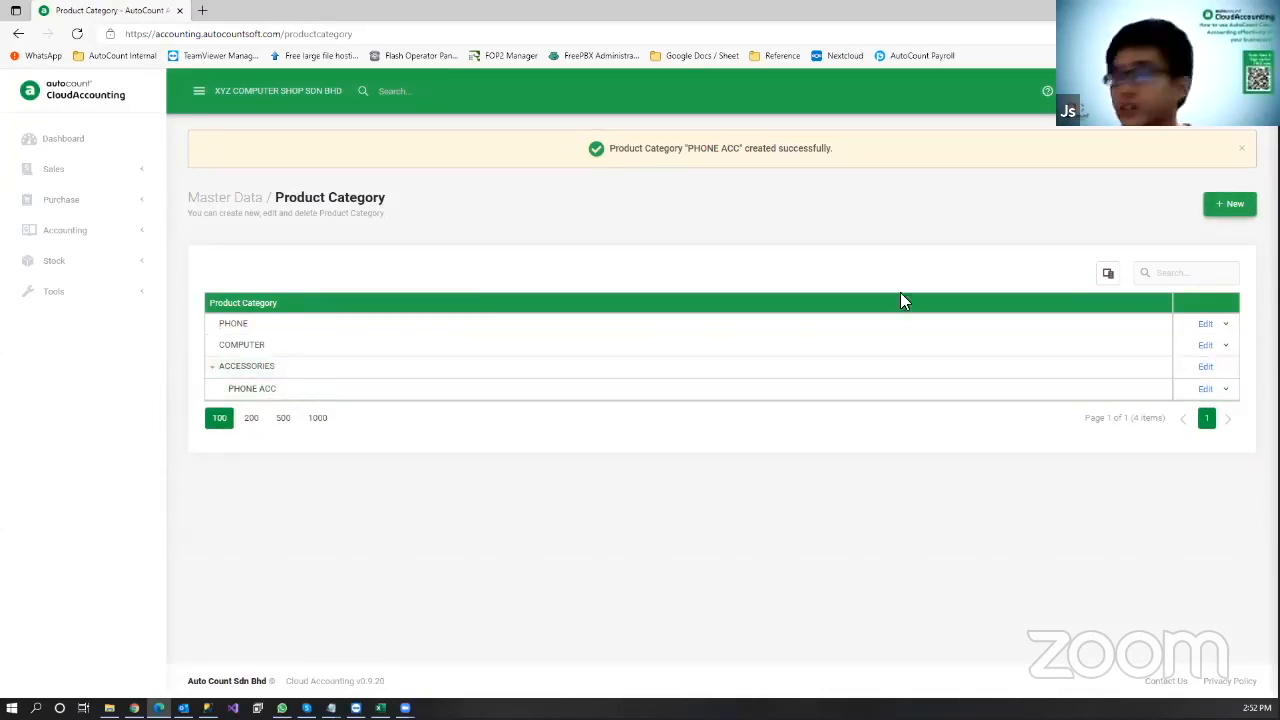
Step: Add COMPUTER ACC under parent ACCESSORIES, then go back to the Master Data overview
{"action": "left_click", "coordinate": [1229, 205]}
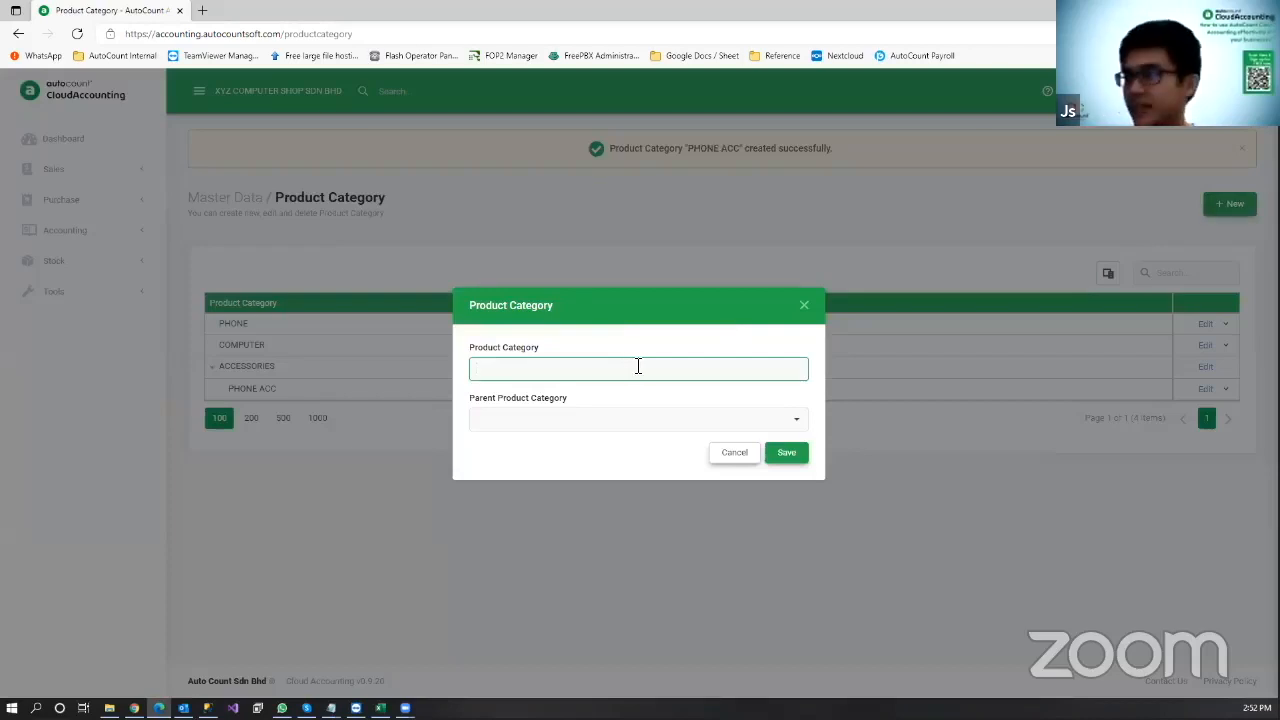
{"action": "type", "text": "COMPUTER ACC"}
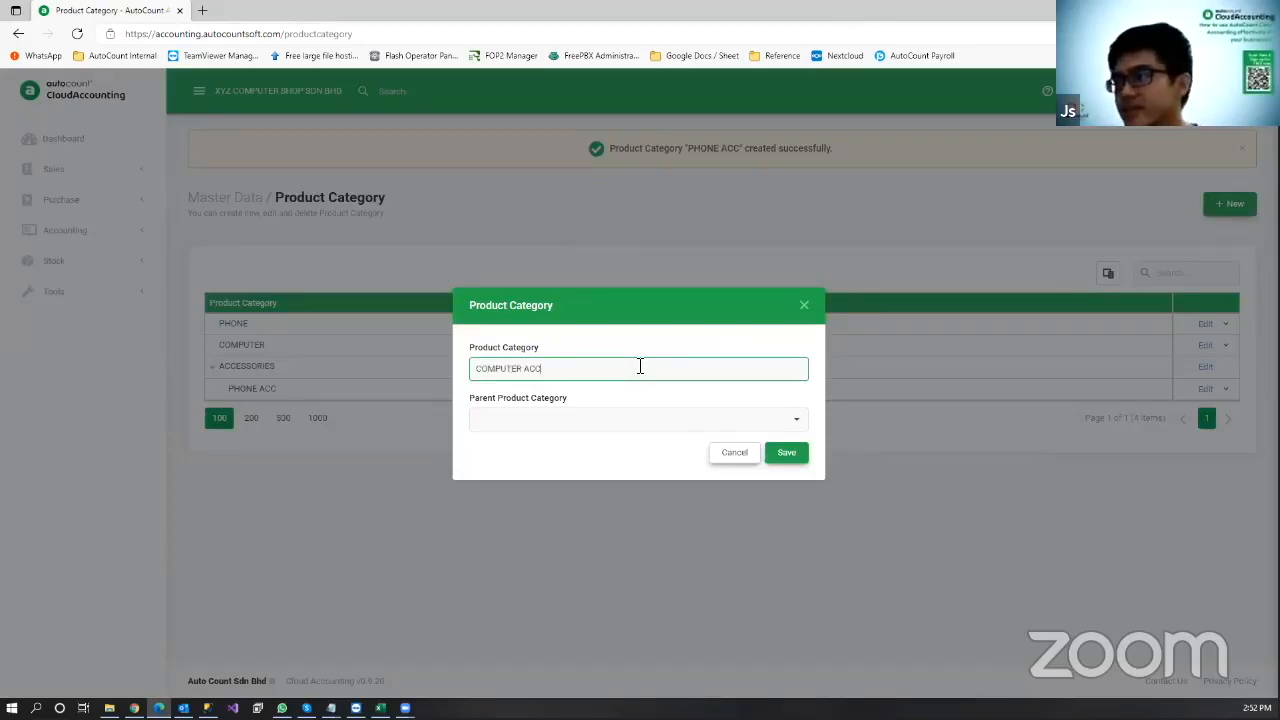
{"action": "left_click", "coordinate": [714, 418]}
{"action": "left_click", "coordinate": [560, 518]}
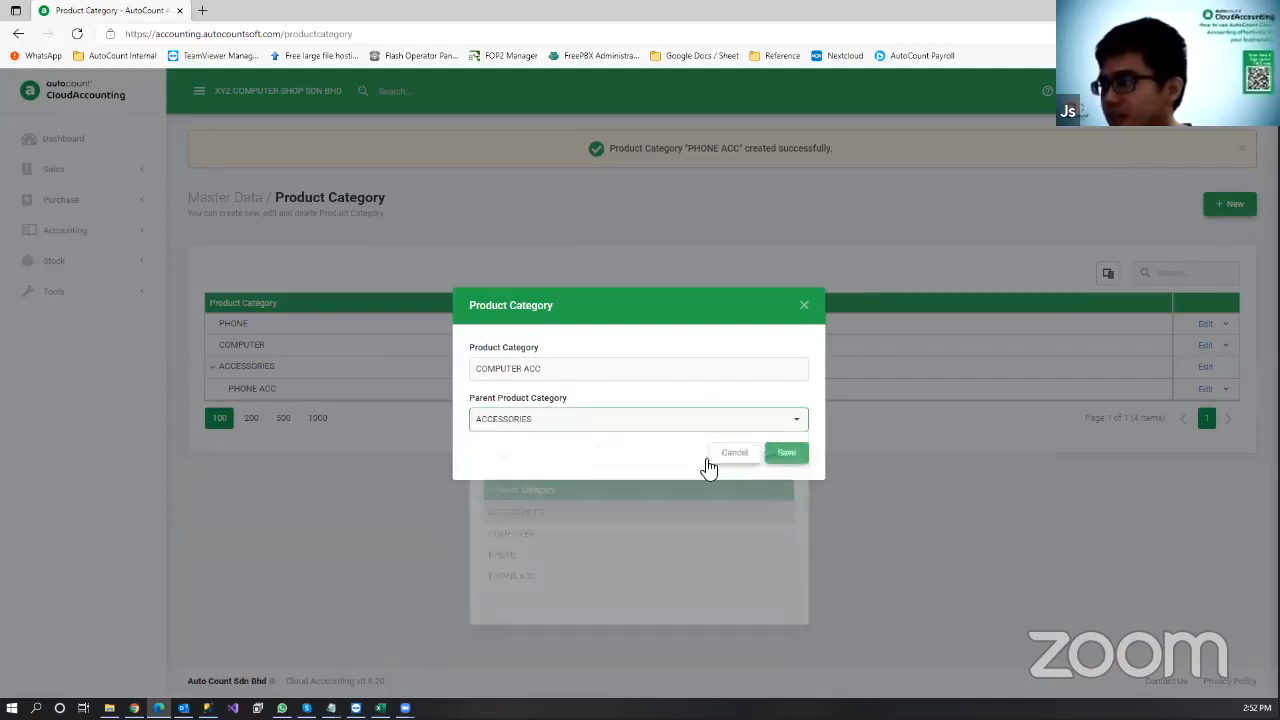
{"action": "left_click", "coordinate": [782, 462]}
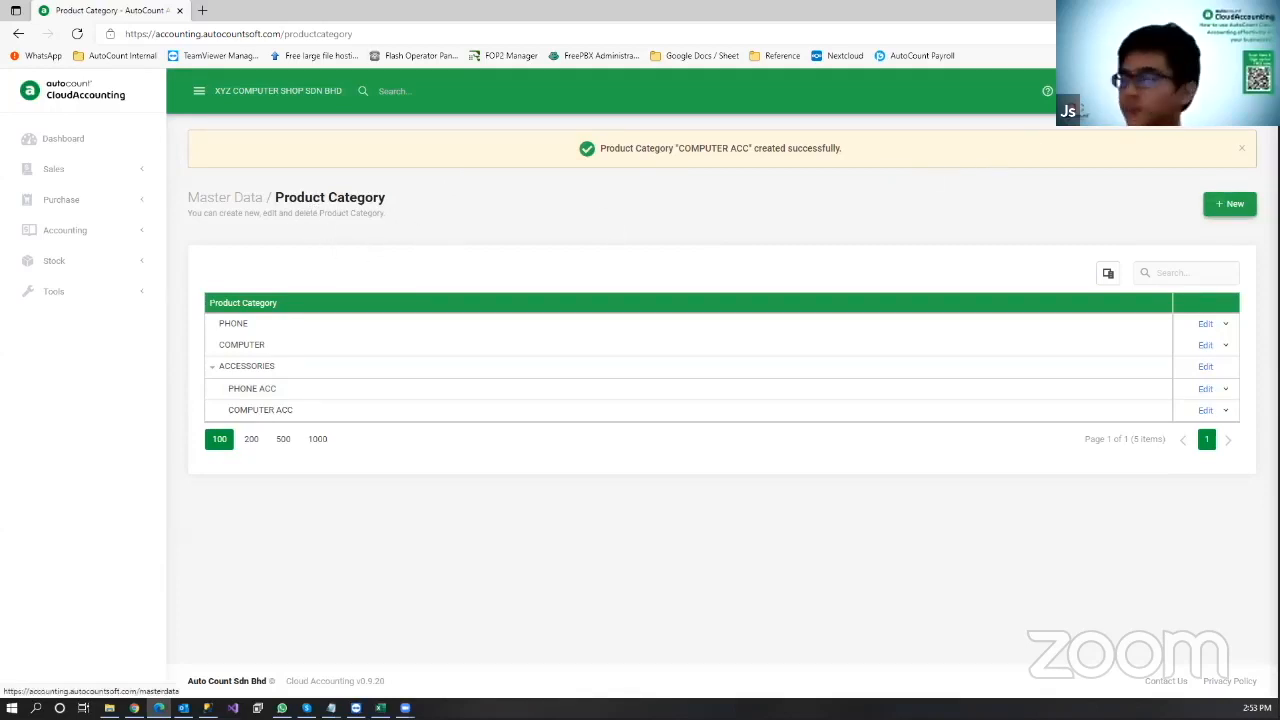
{"action": "left_click", "coordinate": [226, 198]}
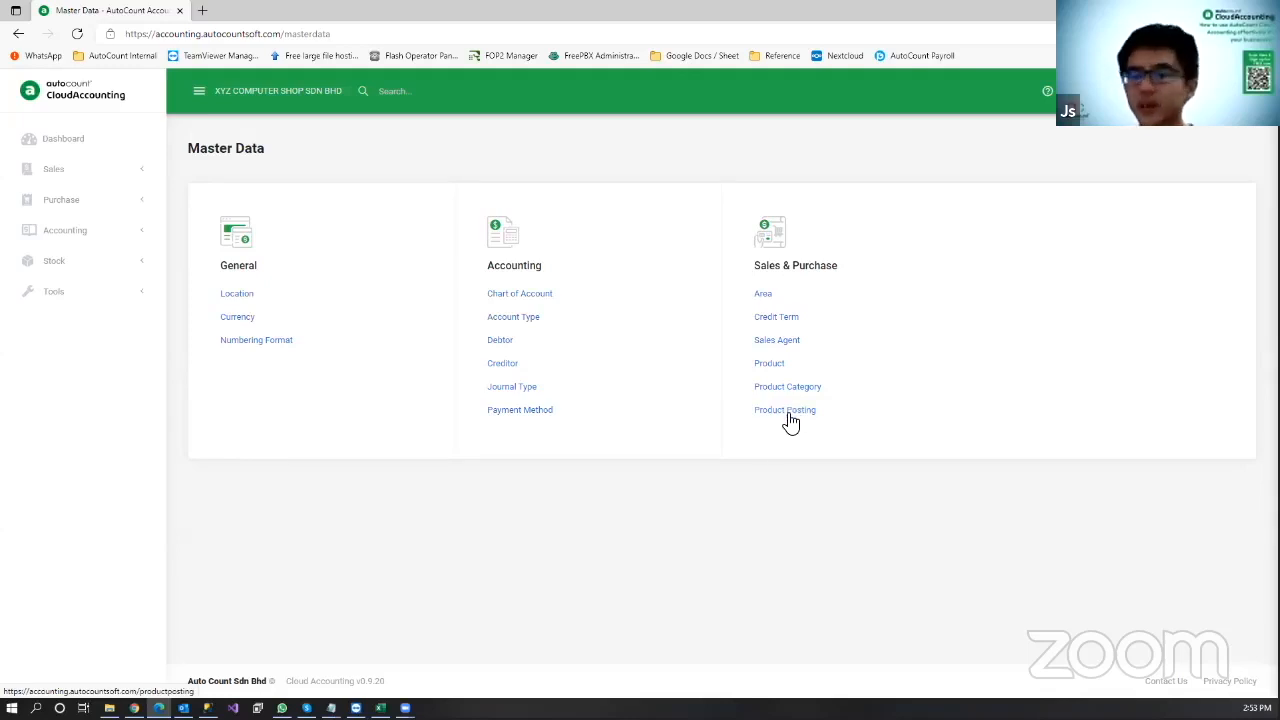
Step: Open the Default product posting, close it unsaved, and review the chart of accounts
{"action": "left_click", "coordinate": [788, 414]}
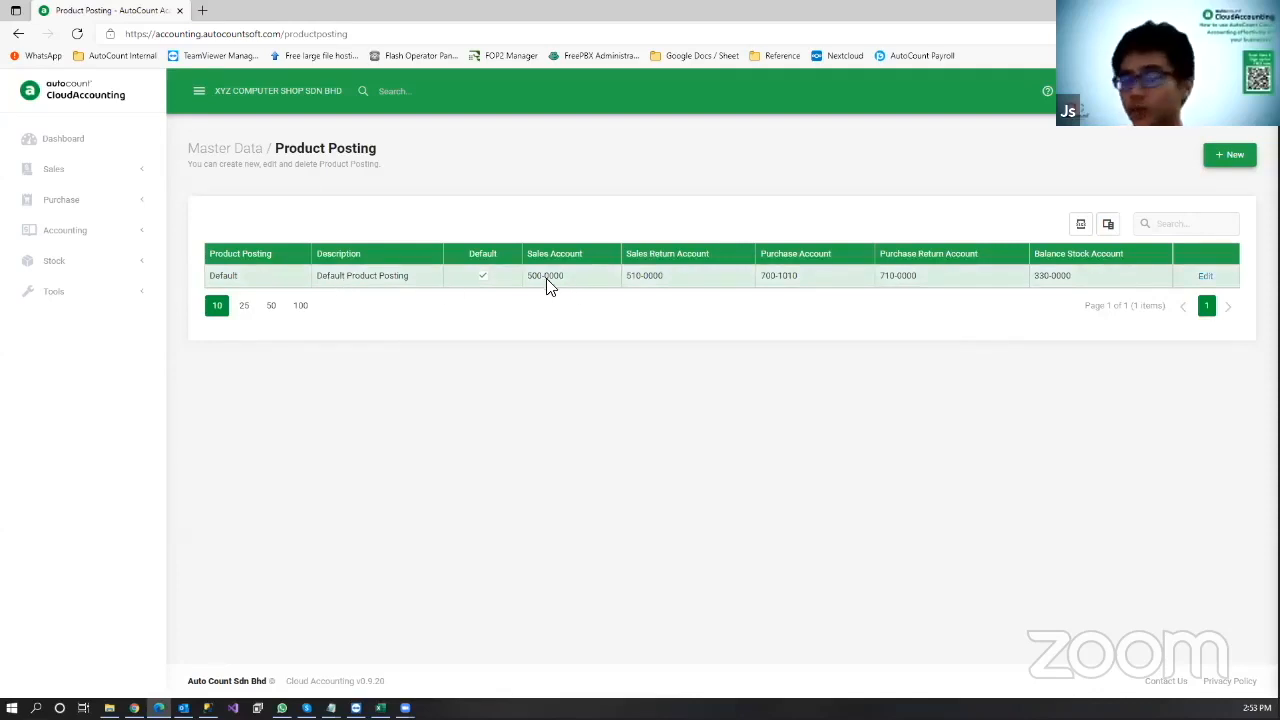
{"action": "left_click", "coordinate": [1204, 276]}
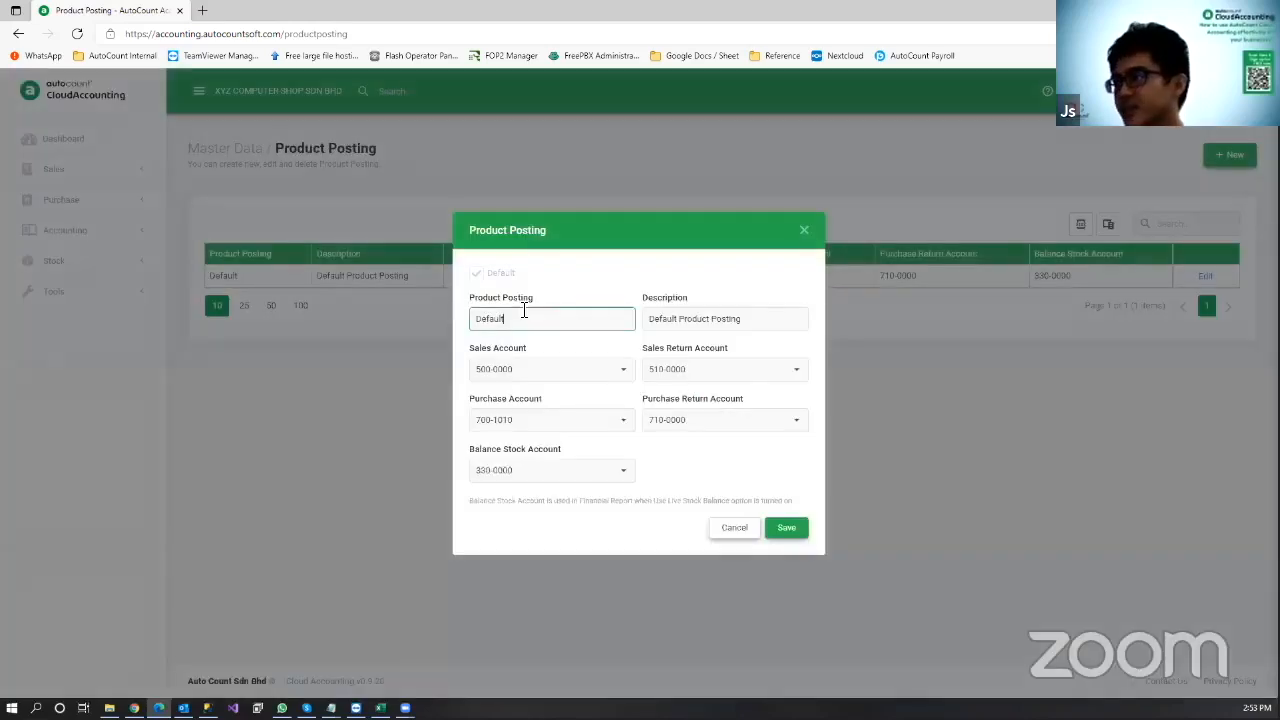
{"action": "double_click", "coordinate": [478, 318]}
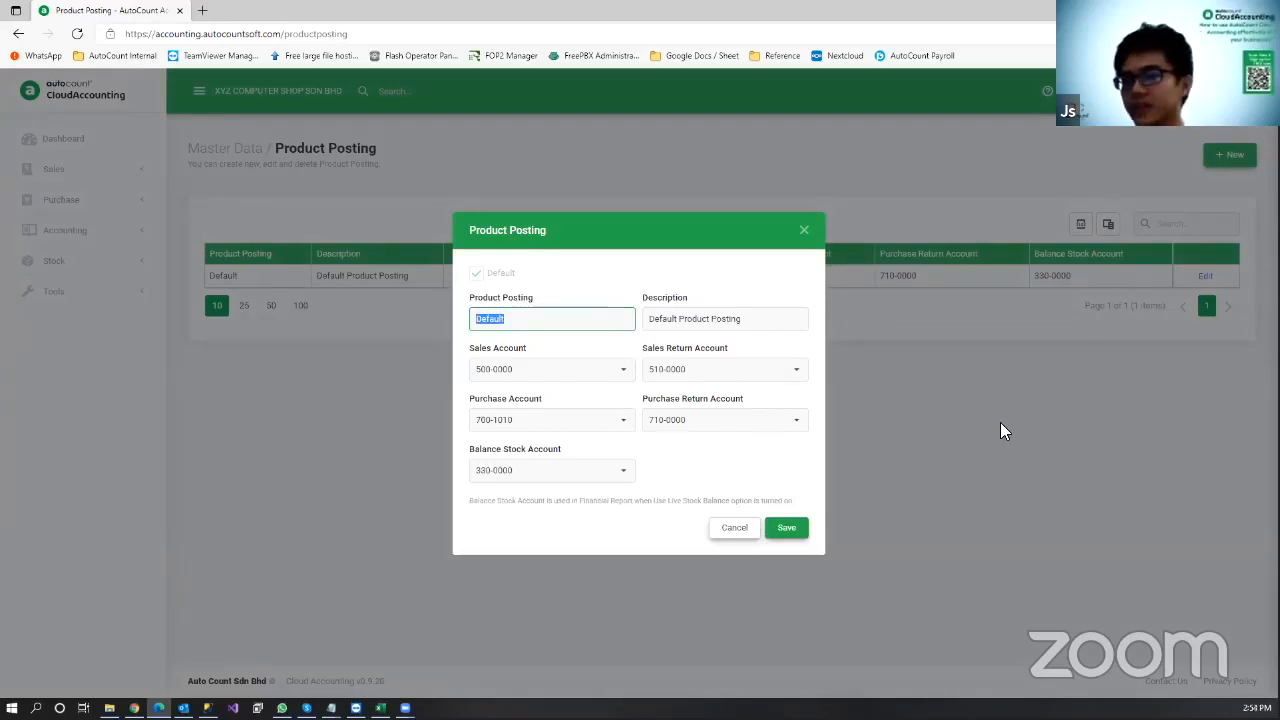
{"action": "left_click", "coordinate": [720, 526]}
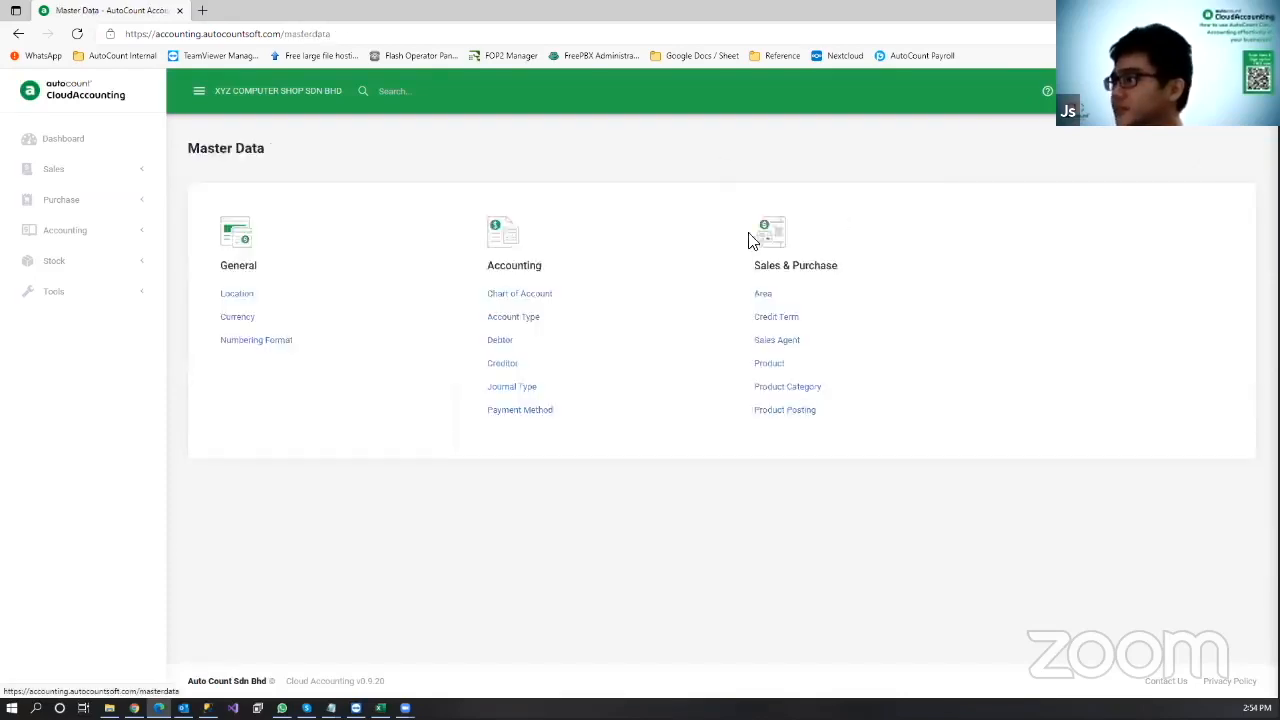
{"action": "left_click", "coordinate": [529, 294]}
{"action": "scroll", "coordinate": [594, 317], "scroll_direction": "down", "scroll_amount": 6}
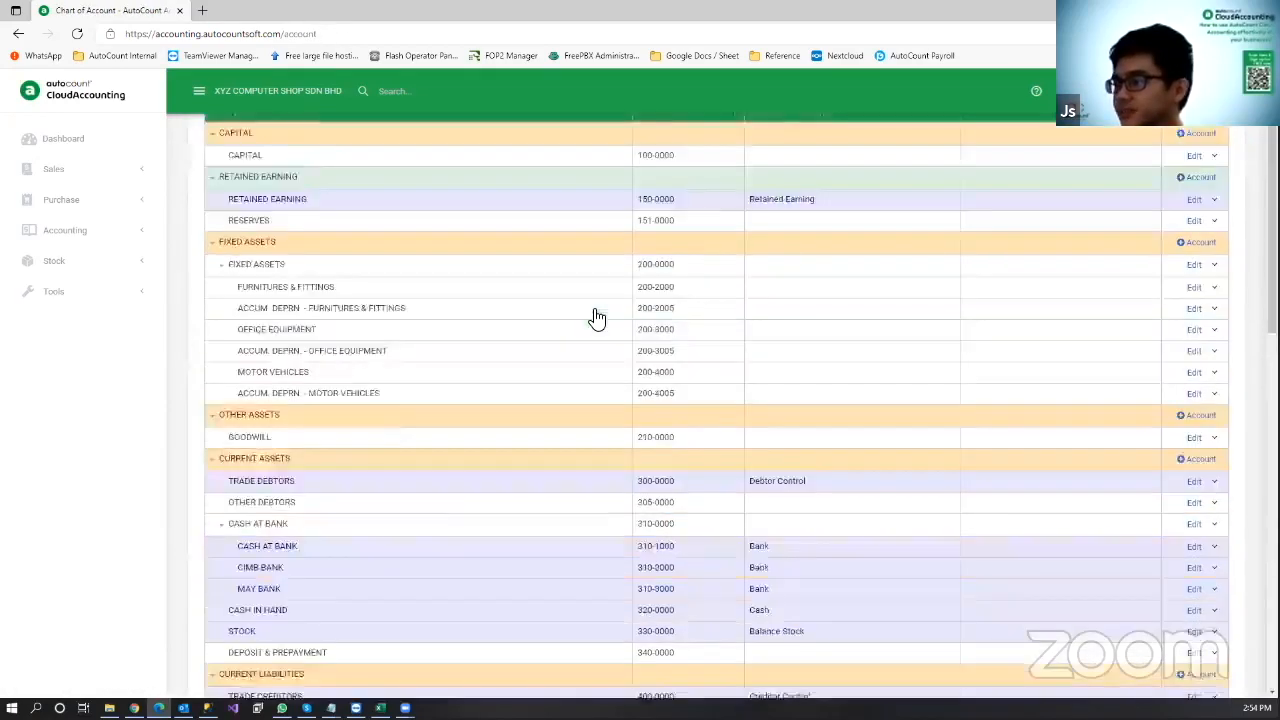
{"action": "scroll", "coordinate": [275, 357], "scroll_direction": "down", "scroll_amount": 1}
{"action": "scroll", "coordinate": [275, 357], "scroll_direction": "down", "scroll_amount": 1}
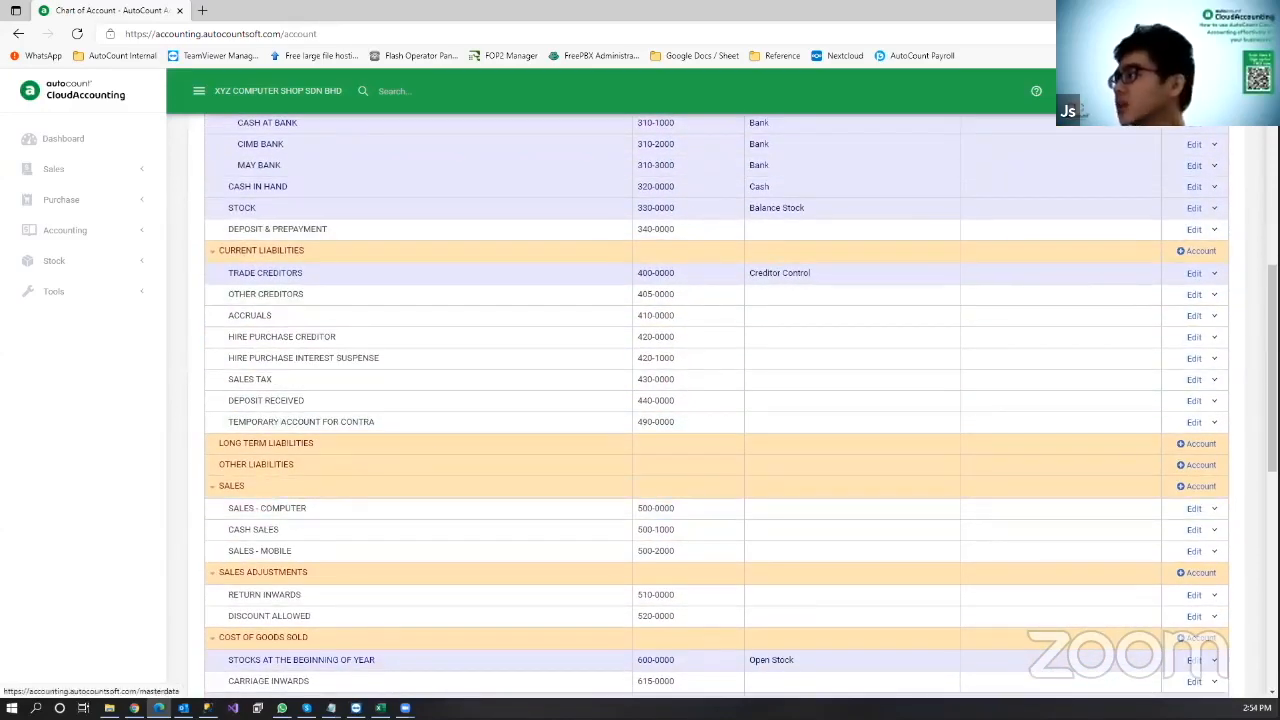
{"action": "left_click", "coordinate": [1070, 91]}
Step: Rename the Default product posting to COMPUTER with description COMPUTER SALES and save
{"action": "left_click", "coordinate": [797, 420]}
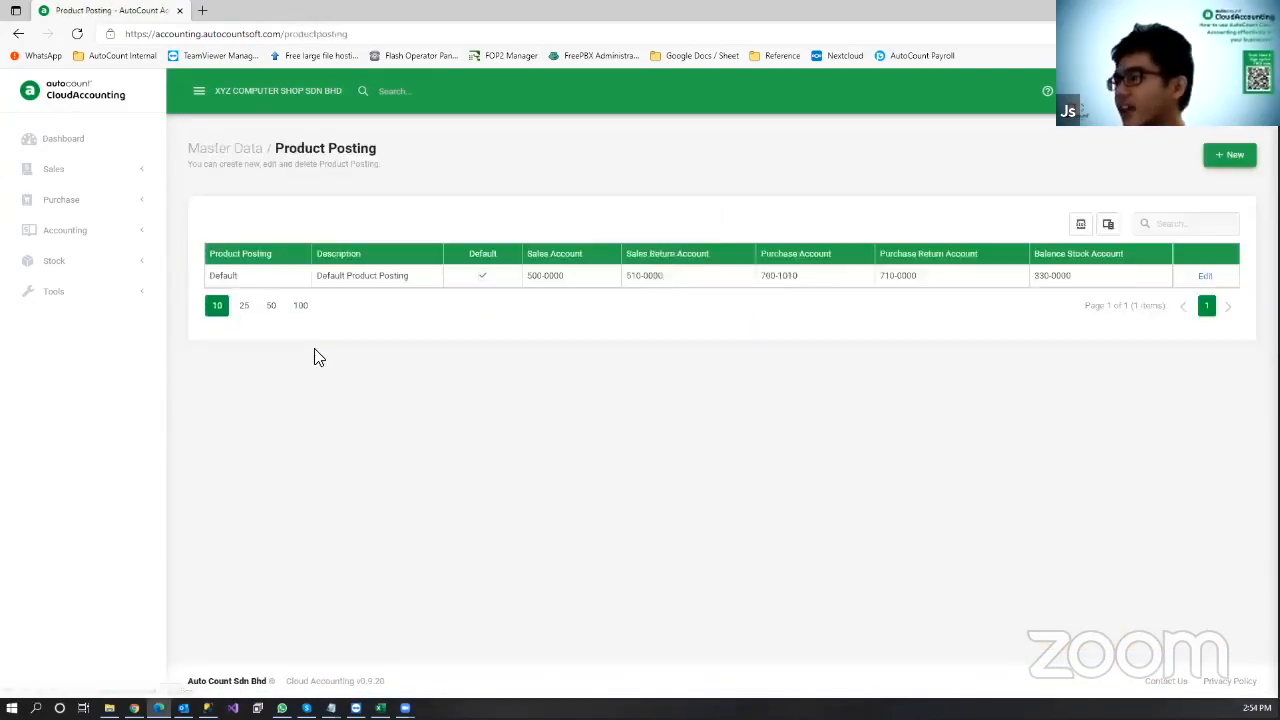
{"action": "left_click", "coordinate": [1210, 277]}
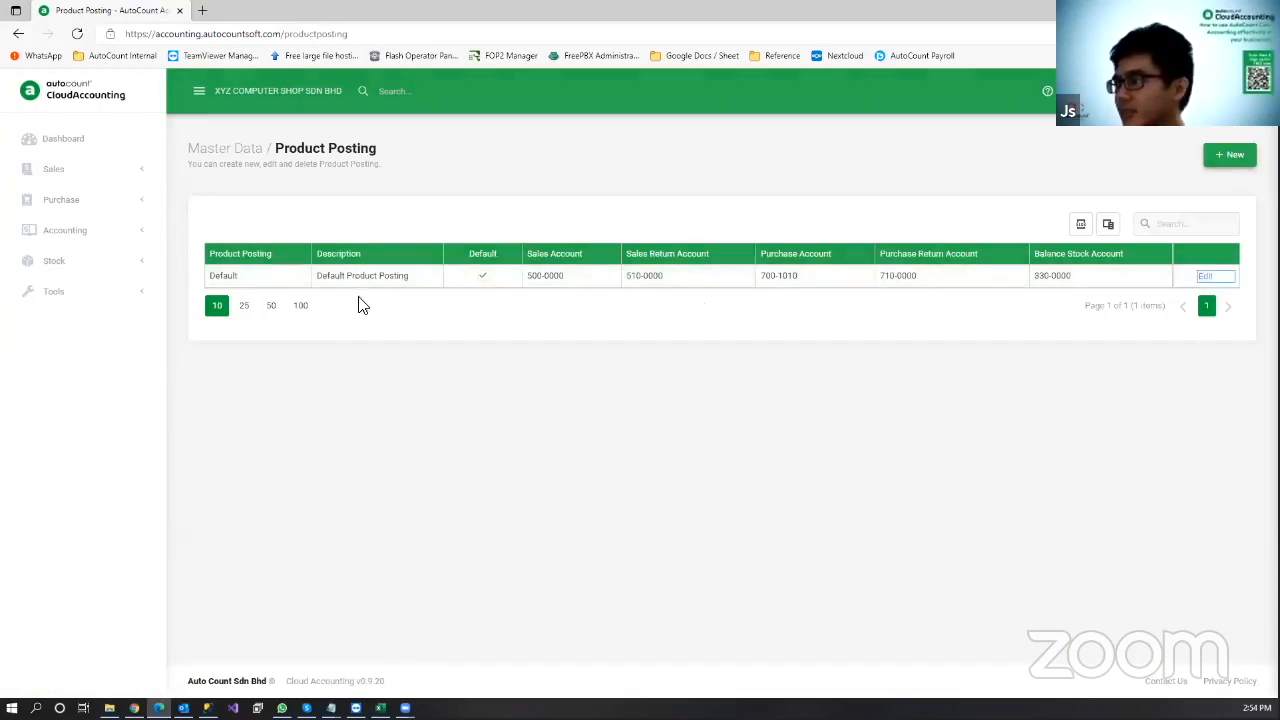
{"action": "left_click_drag", "start_coordinate": [540, 316], "coordinate": [422, 314]}
{"action": "type", "text": "COMPUTER"}
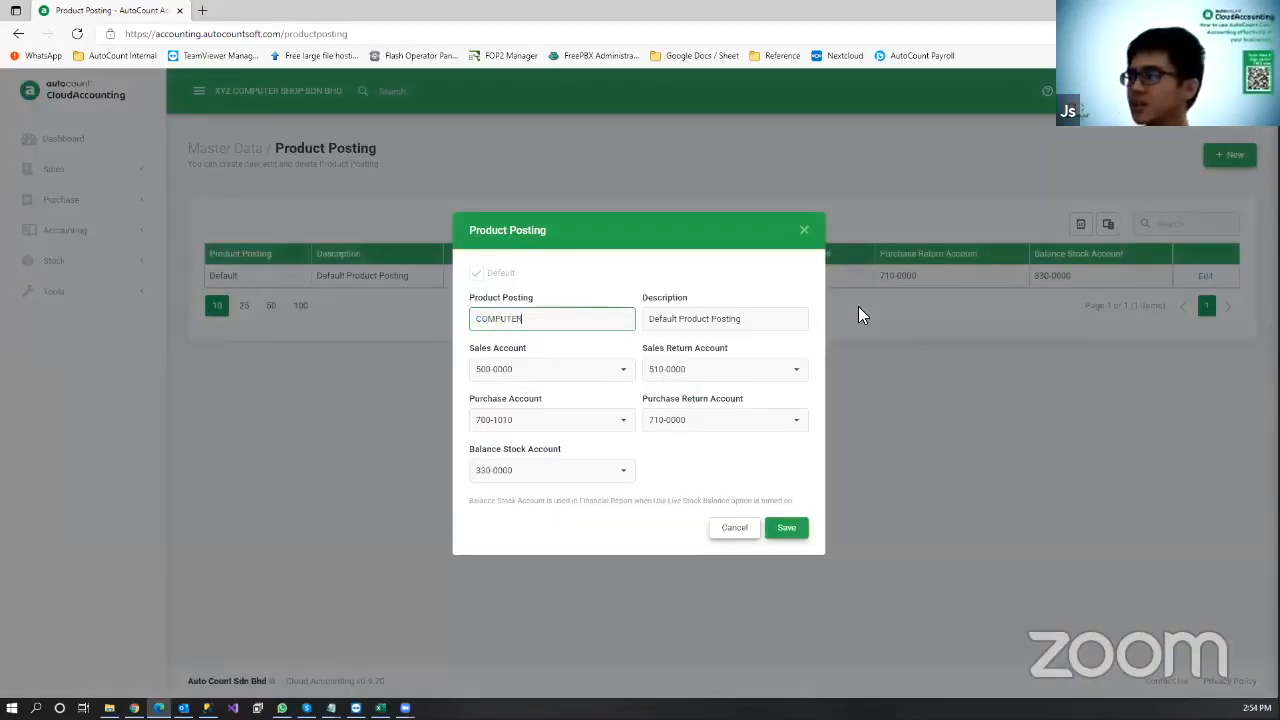
{"action": "key", "text": "Tab"}
{"action": "type", "text": "COMP"}
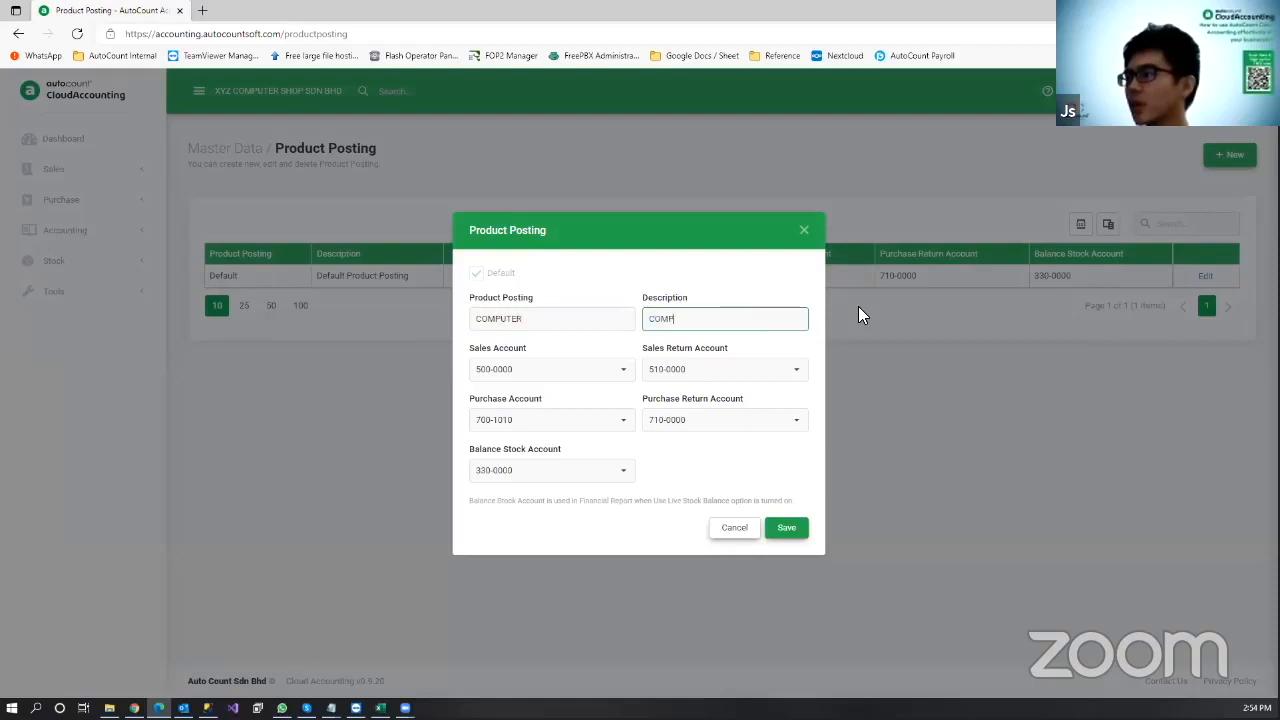
{"action": "type", "text": "UTER SALES"}
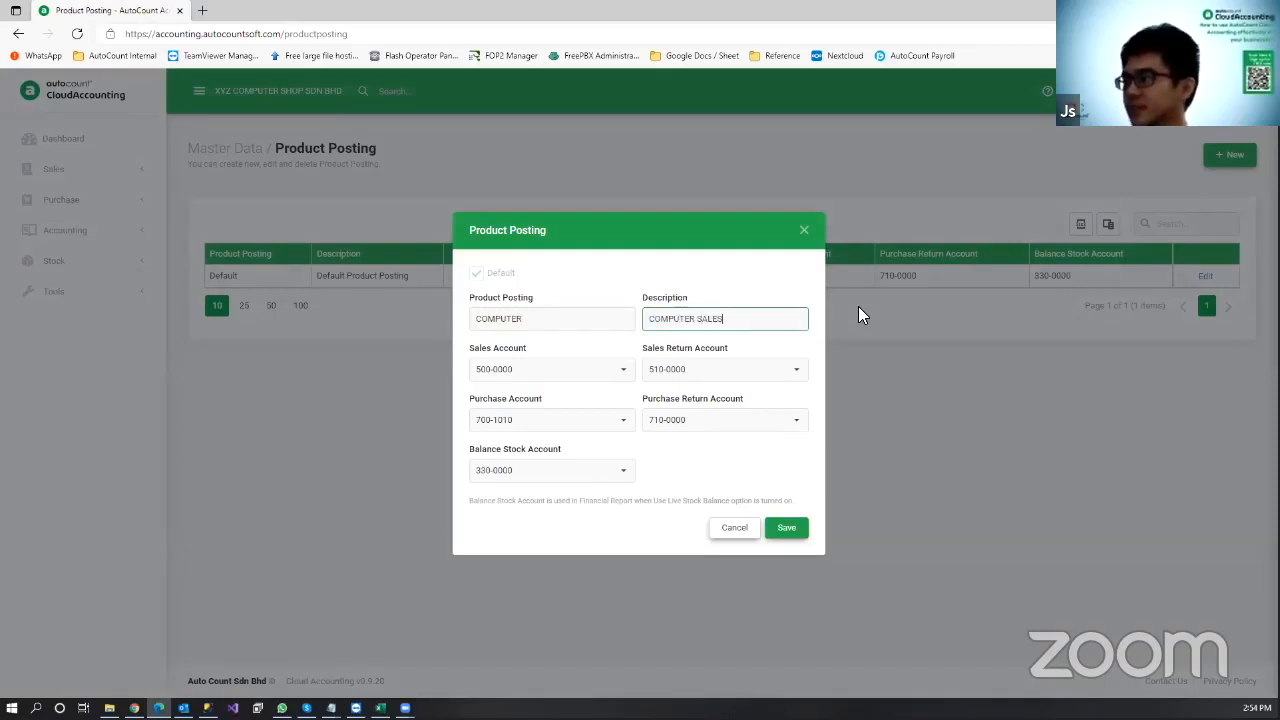
{"action": "left_click", "coordinate": [787, 530]}
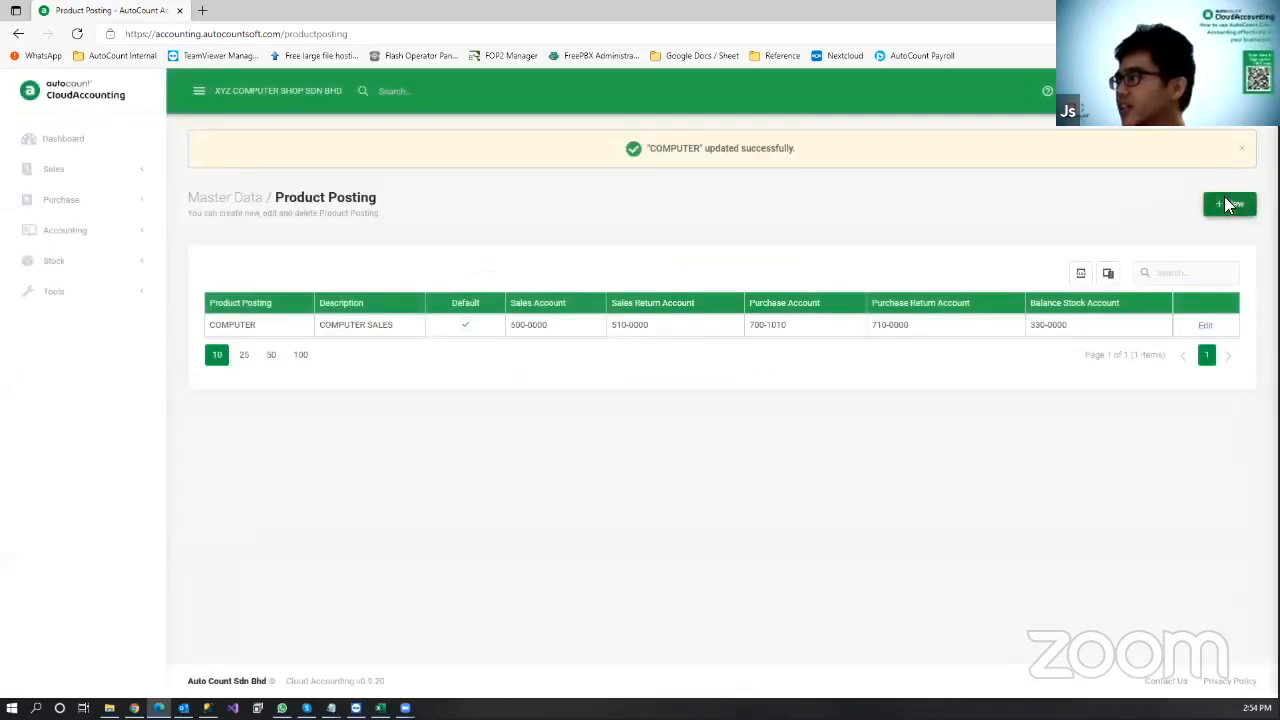
Step: Start a MOBILE posting described MOBILE SALES with sales account 500-2000 SALES - MOBILE
{"action": "left_click", "coordinate": [1228, 205]}
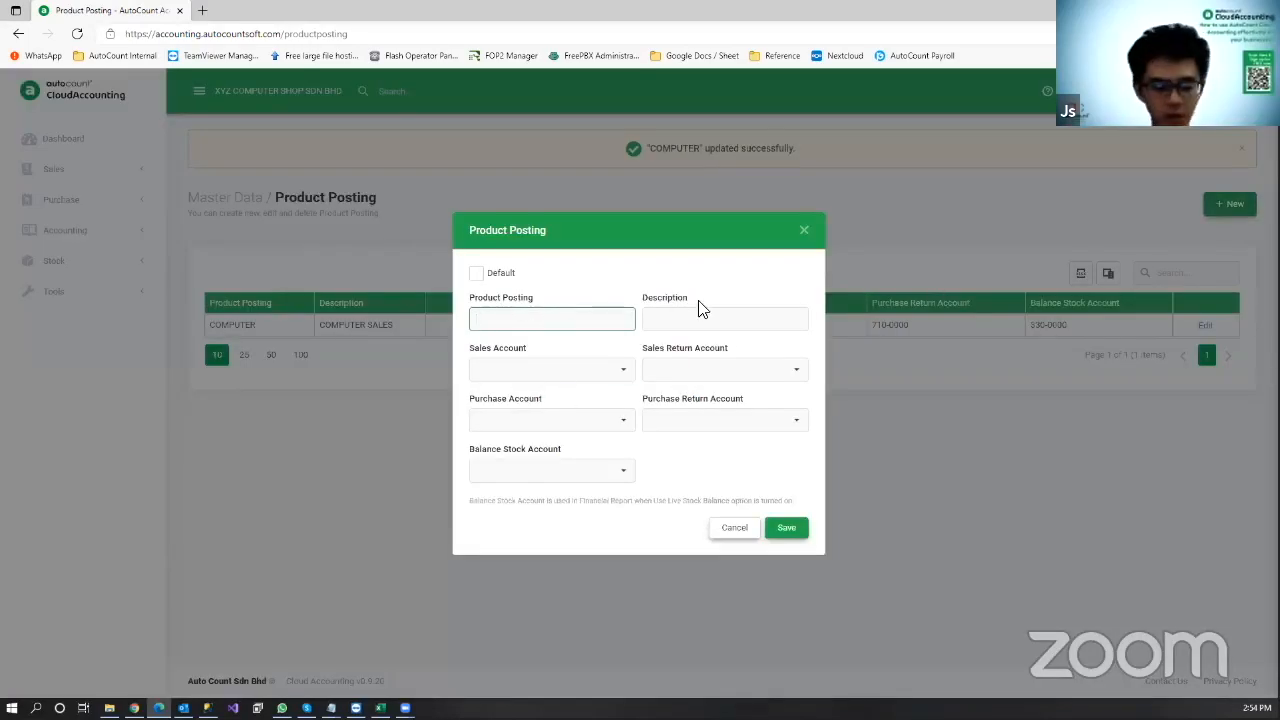
{"action": "type", "text": "MOBILE"}
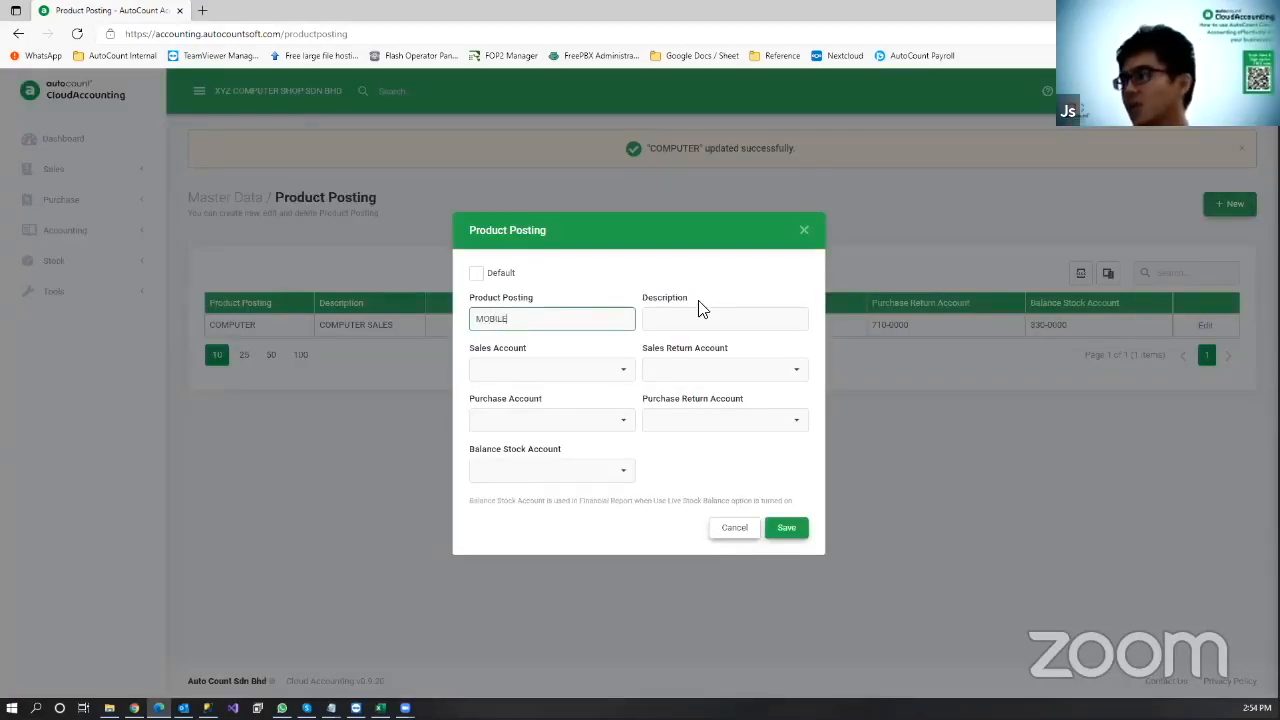
{"action": "key", "text": "Tab"}
{"action": "type", "text": "MOBILE SALES"}
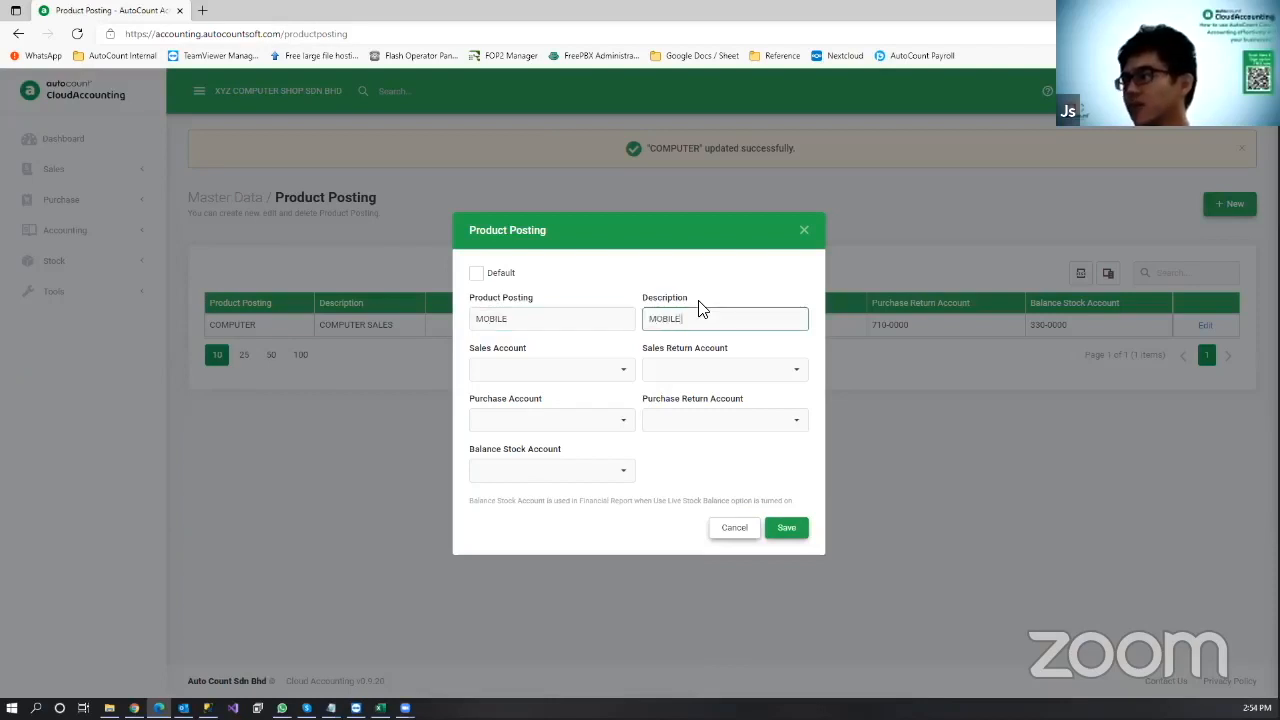
{"action": "left_click", "coordinate": [610, 372]}
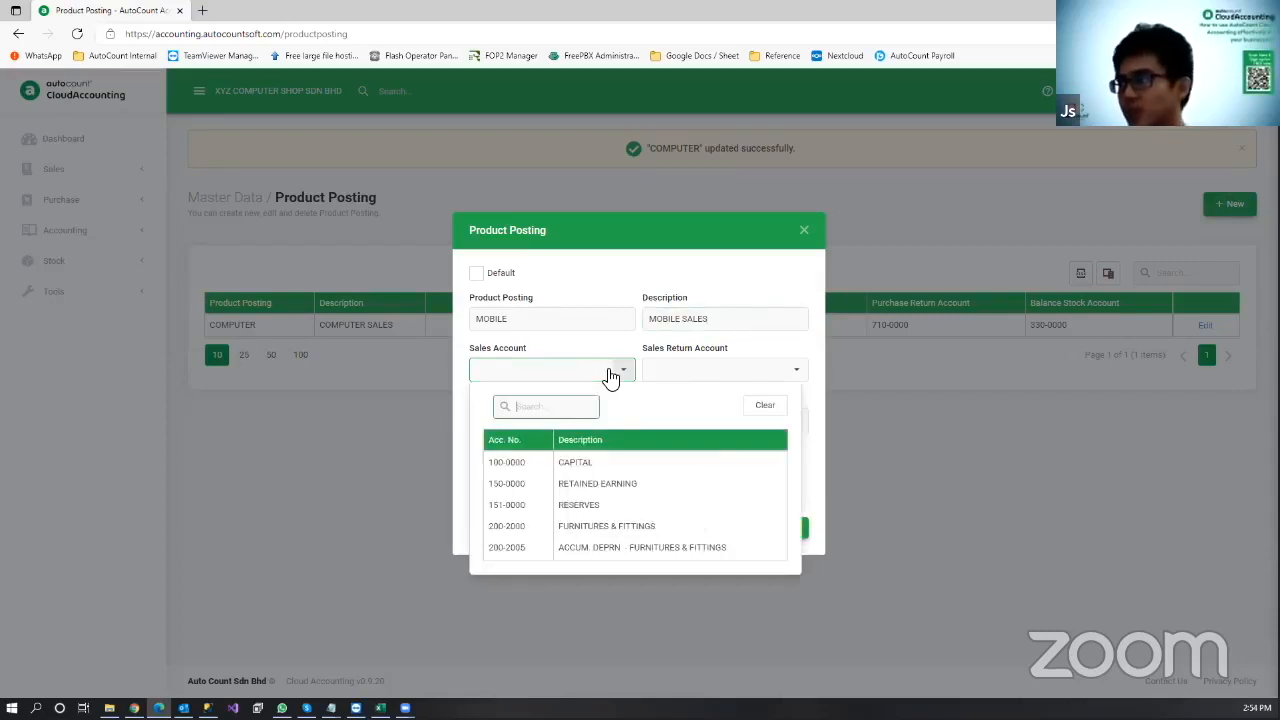
{"action": "scroll", "coordinate": [612, 498], "scroll_direction": "down", "scroll_amount": 2}
{"action": "type", "text": "500"}
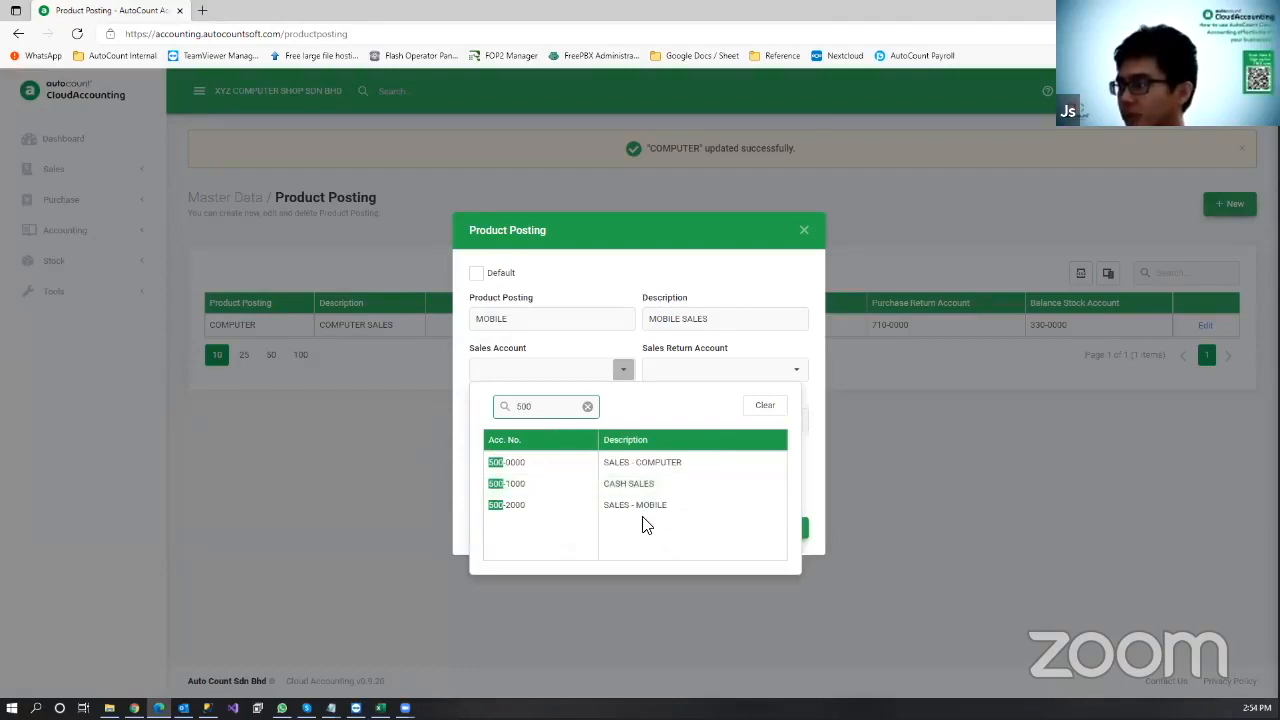
{"action": "left_click", "coordinate": [660, 505]}
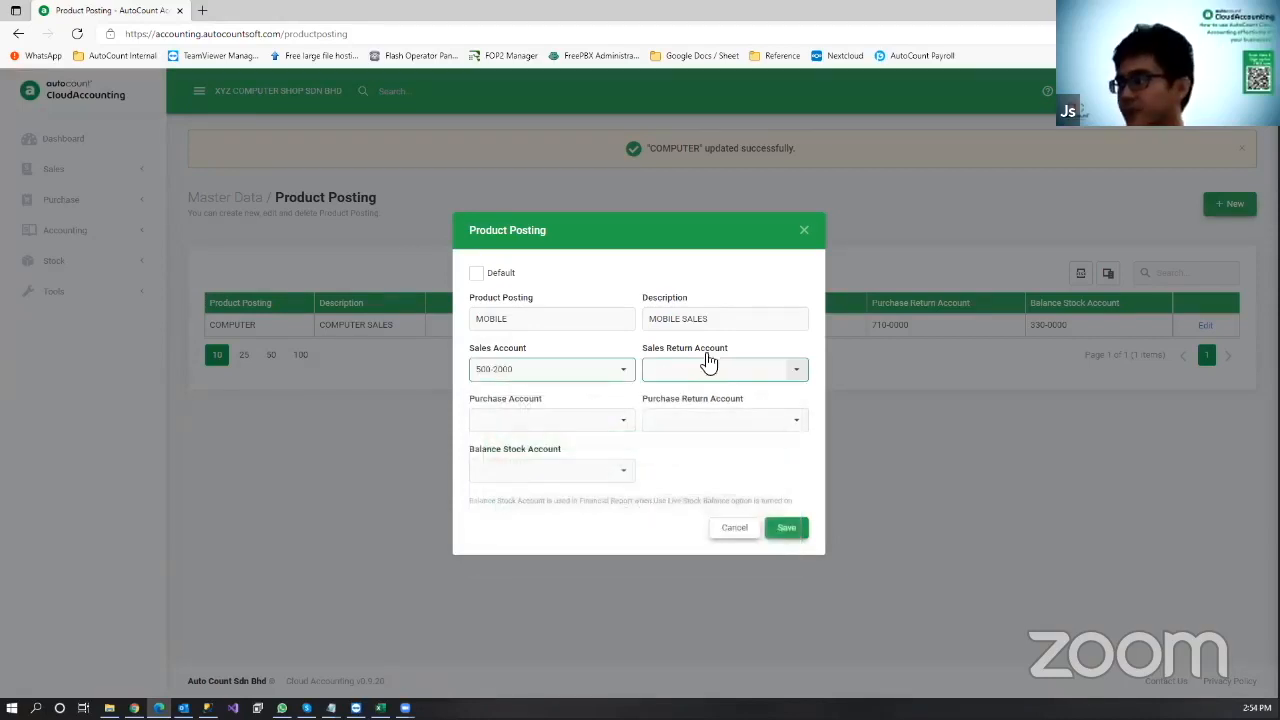
Step: Set purchase account 700-1010 PURCHASES and purchase return account 710-0000 PURCHASES RETURN
{"action": "left_click", "coordinate": [728, 368]}
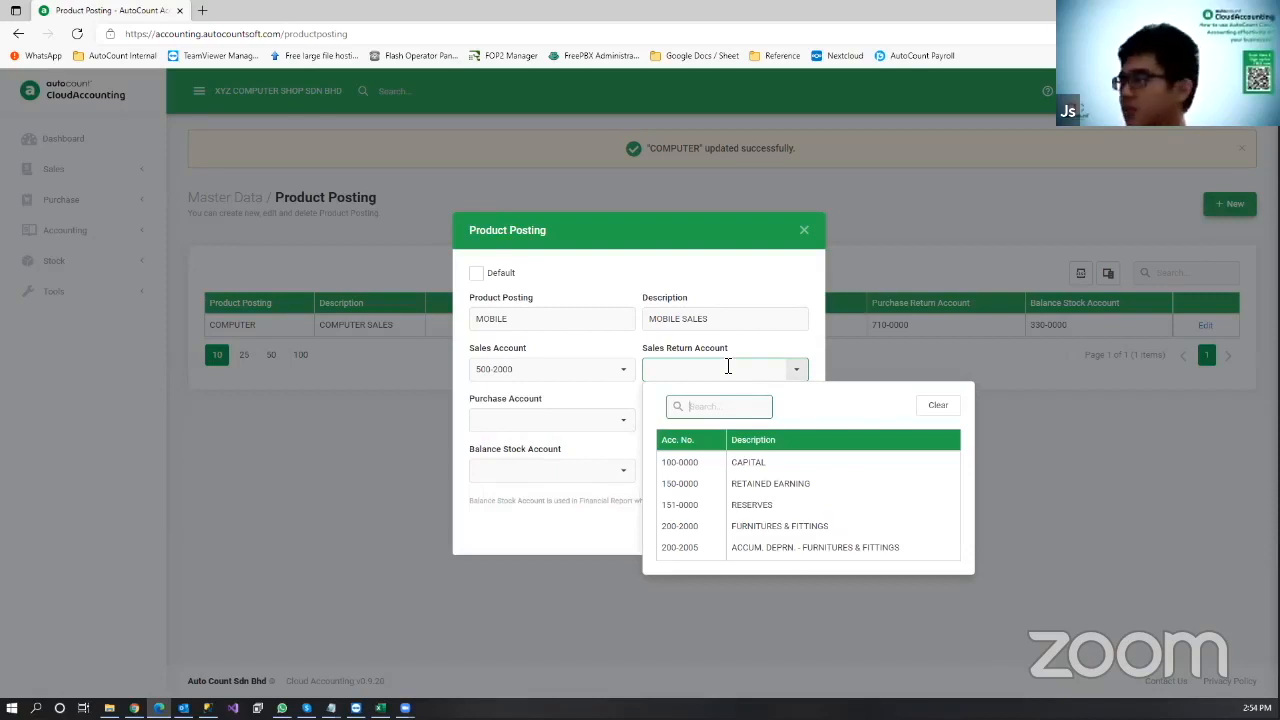
{"action": "left_click", "coordinate": [588, 421]}
{"action": "type", "text": "7"}
{"action": "type", "text": "1"}
{"action": "key", "text": "BackSpace"}
{"action": "key", "text": "BackSpace"}
{"action": "type", "text": "610"}
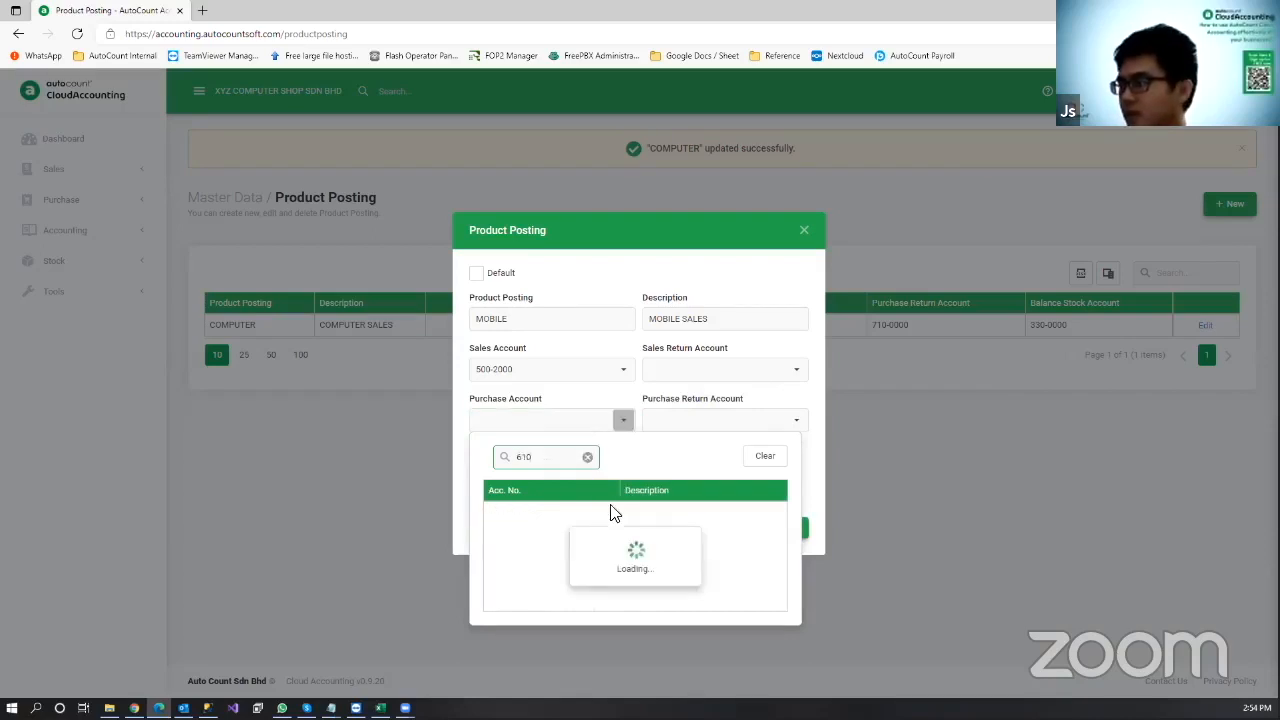
{"action": "key", "text": "BackSpace"}
{"action": "key", "text": "BackSpace"}
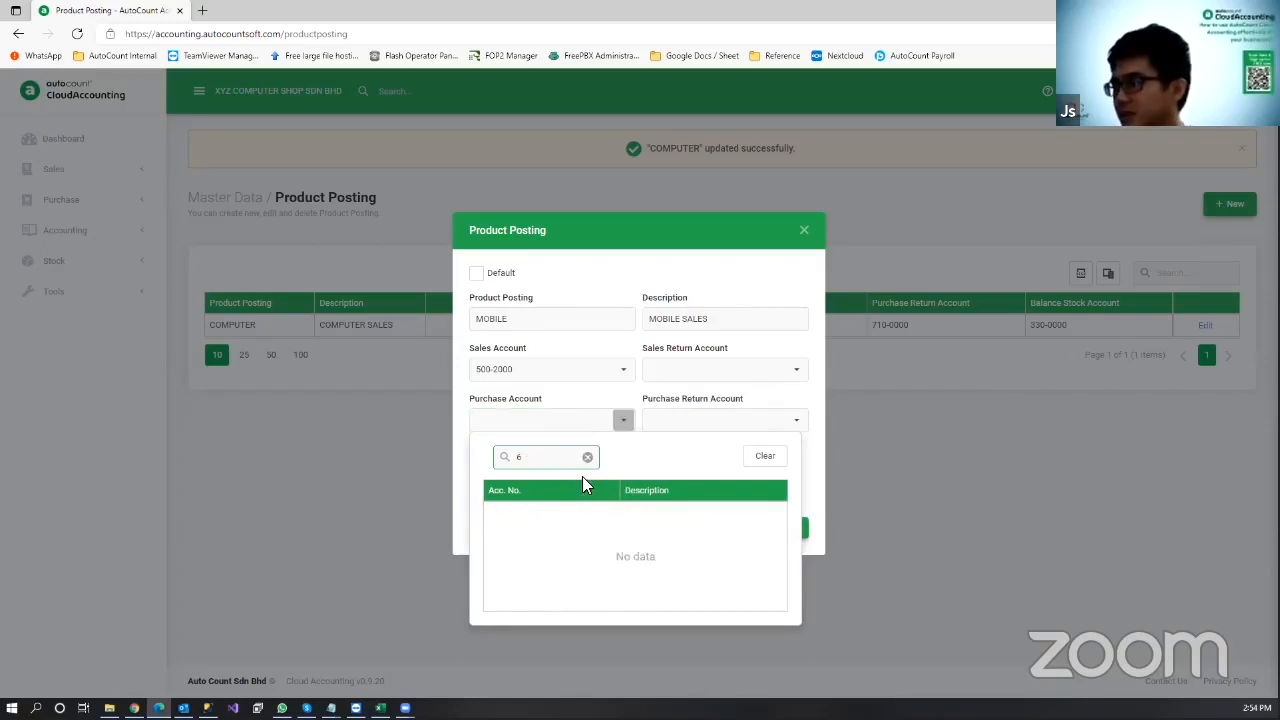
{"action": "key", "text": "BackSpace"}
{"action": "type", "text": "purchase"}
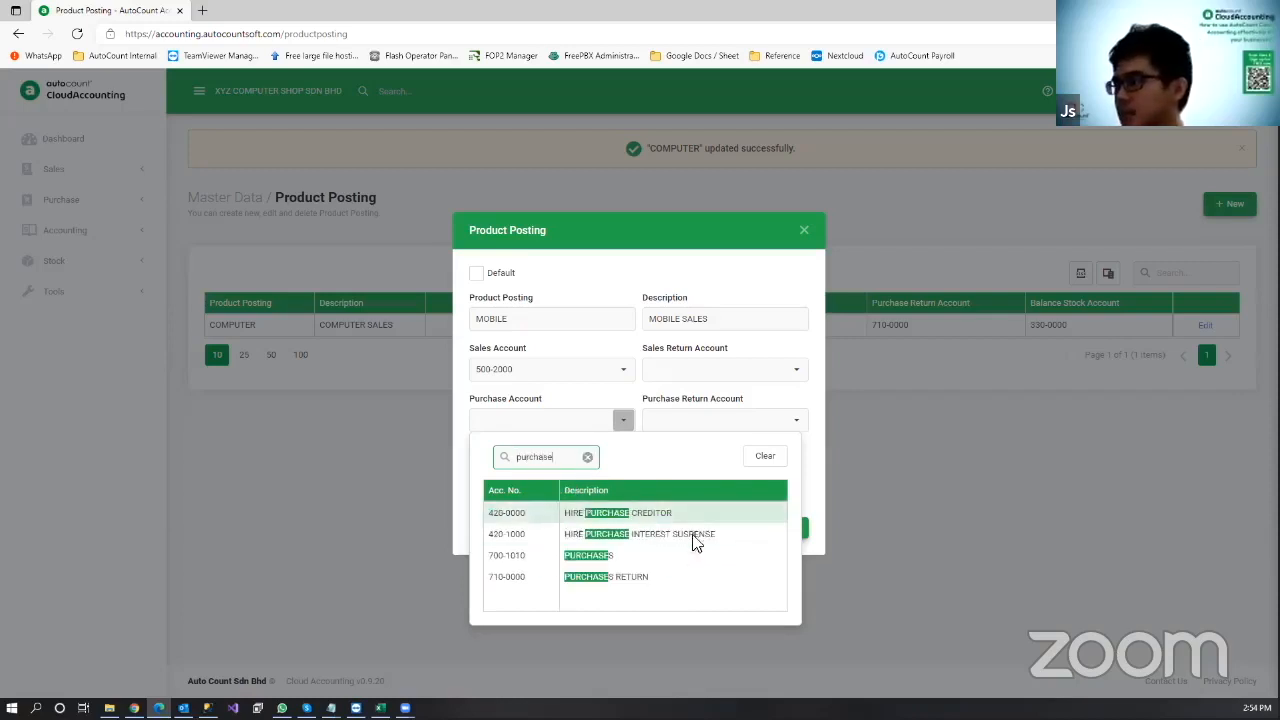
{"action": "left_click", "coordinate": [697, 535]}
{"action": "left_click", "coordinate": [728, 419]}
{"action": "type", "text": "purchase"}
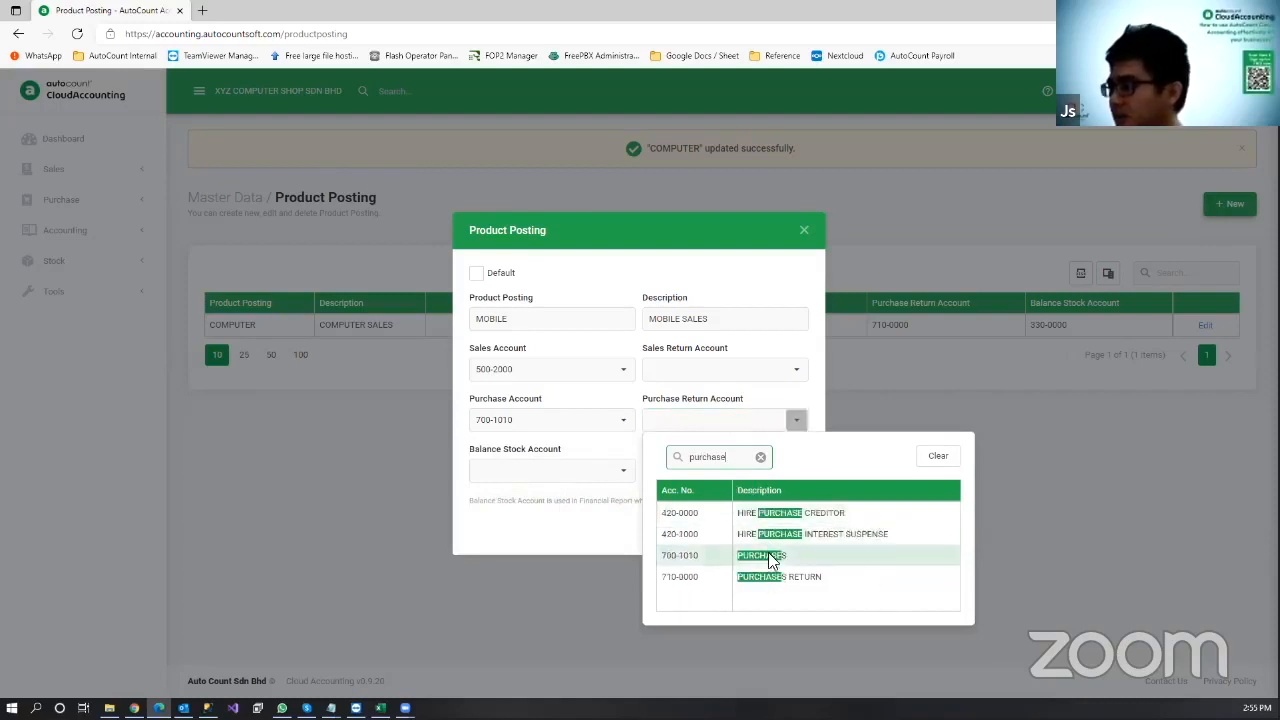
{"action": "left_click", "coordinate": [768, 556]}
Step: Set the sales return account to 520-0000 DISCOUNT ALLOWED and save the MOBILE posting
{"action": "left_click", "coordinate": [748, 366]}
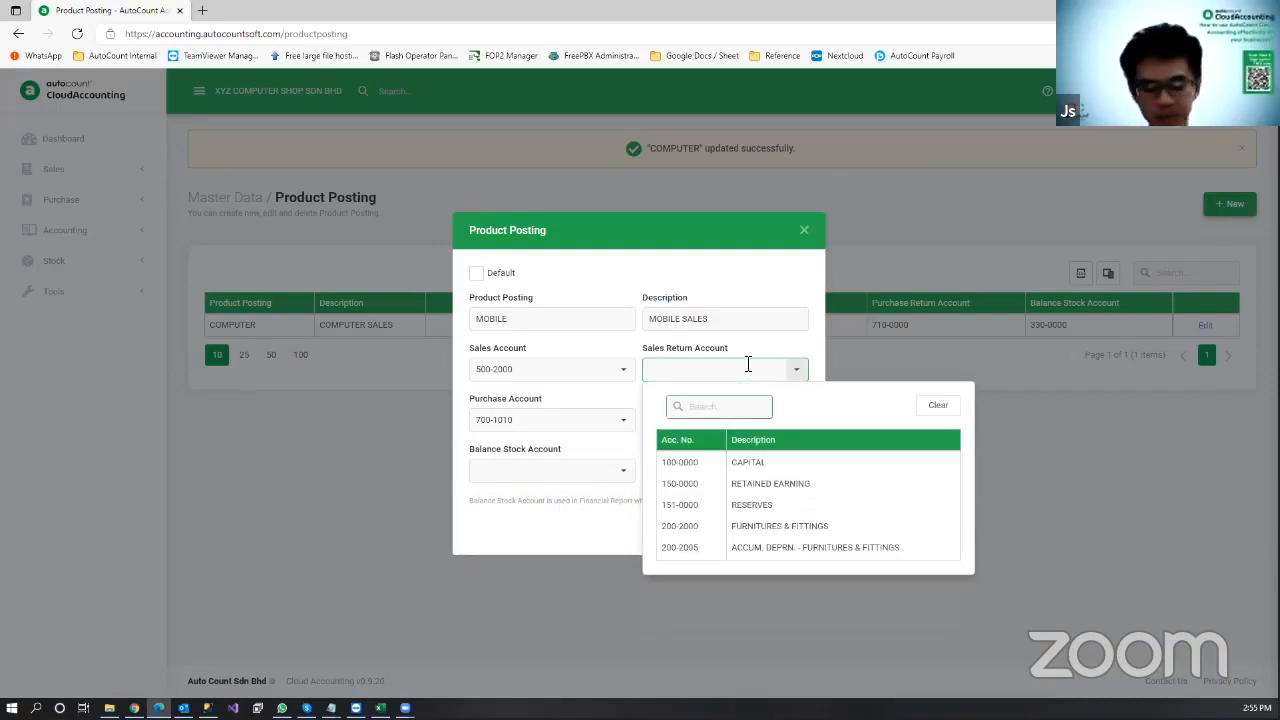
{"action": "type", "text": "s"}
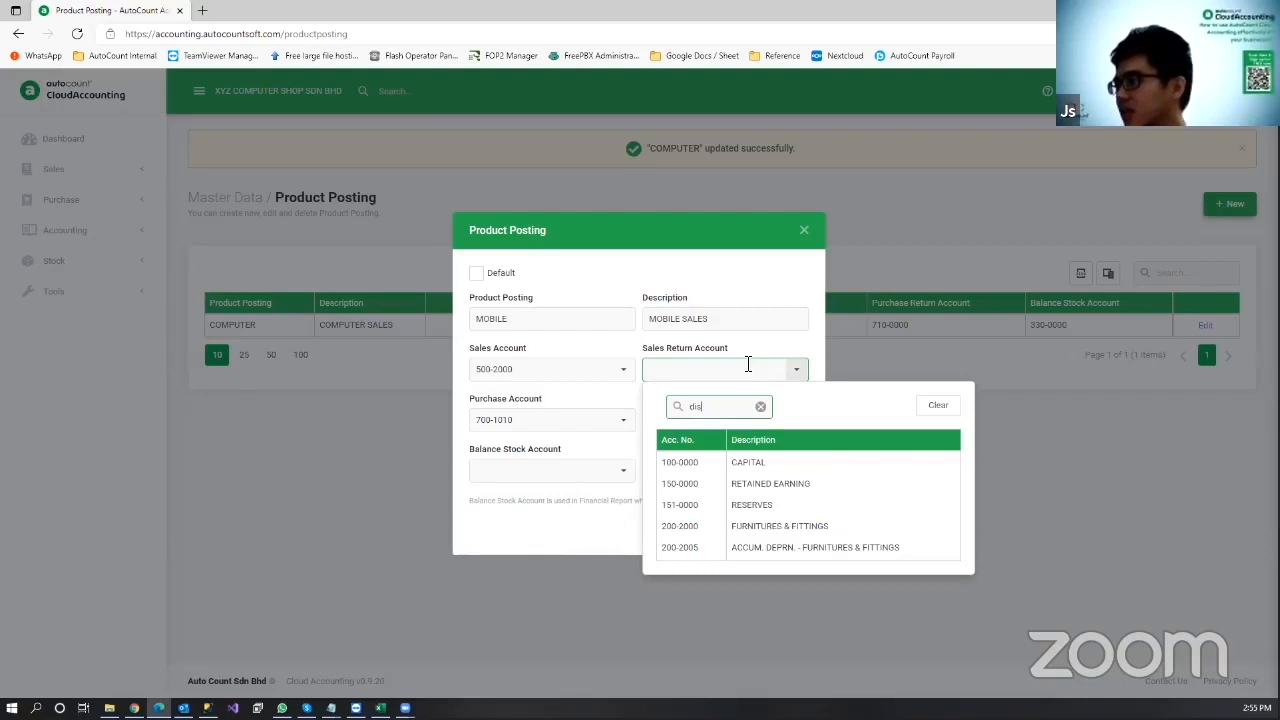
{"action": "type", "text": "is"}
{"action": "left_click", "coordinate": [780, 461]}
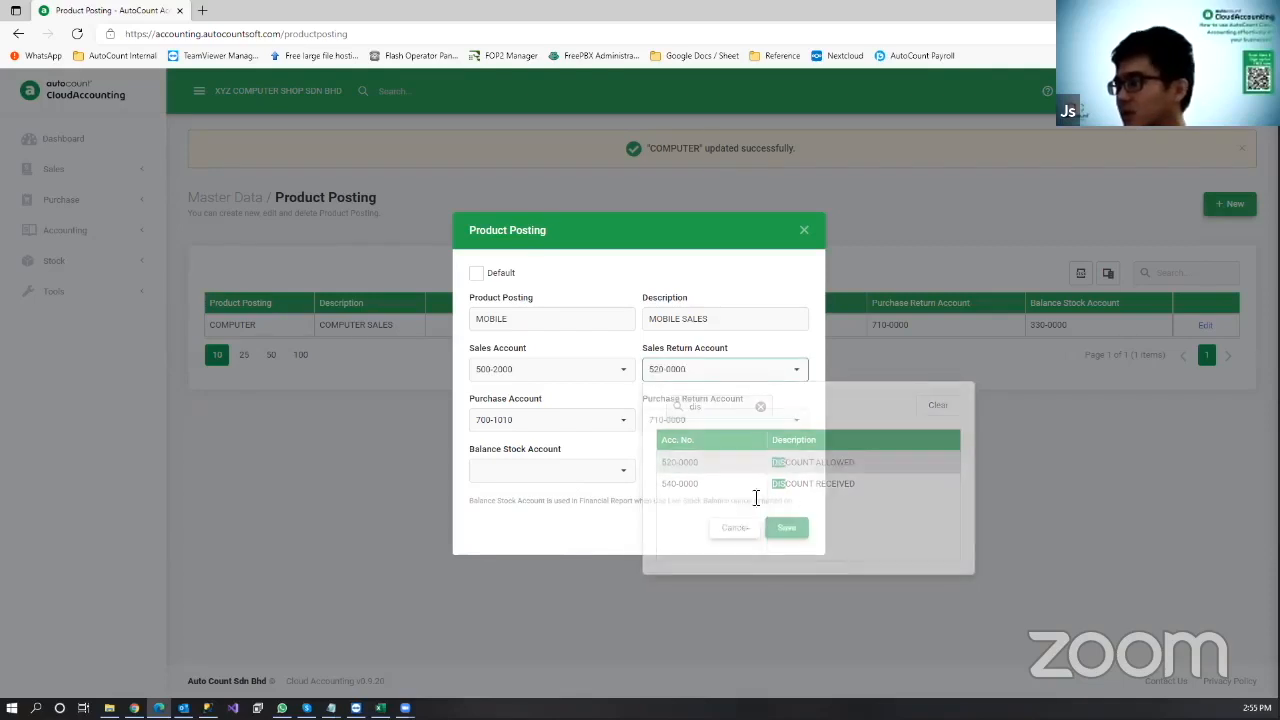
{"action": "left_click", "coordinate": [804, 527]}
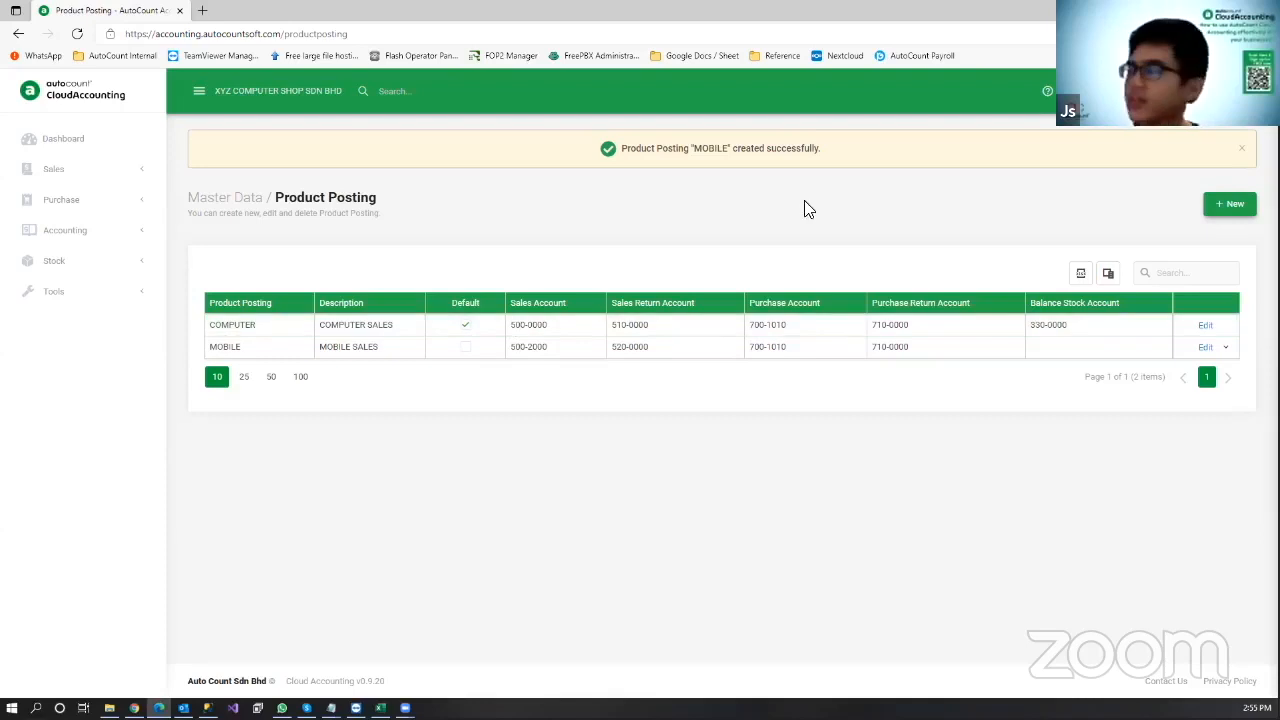
Step: Start a new inventory product with code IPHONE 10 named IPHONE 10 LIMITED EDITION
{"action": "left_click", "coordinate": [1090, 107]}
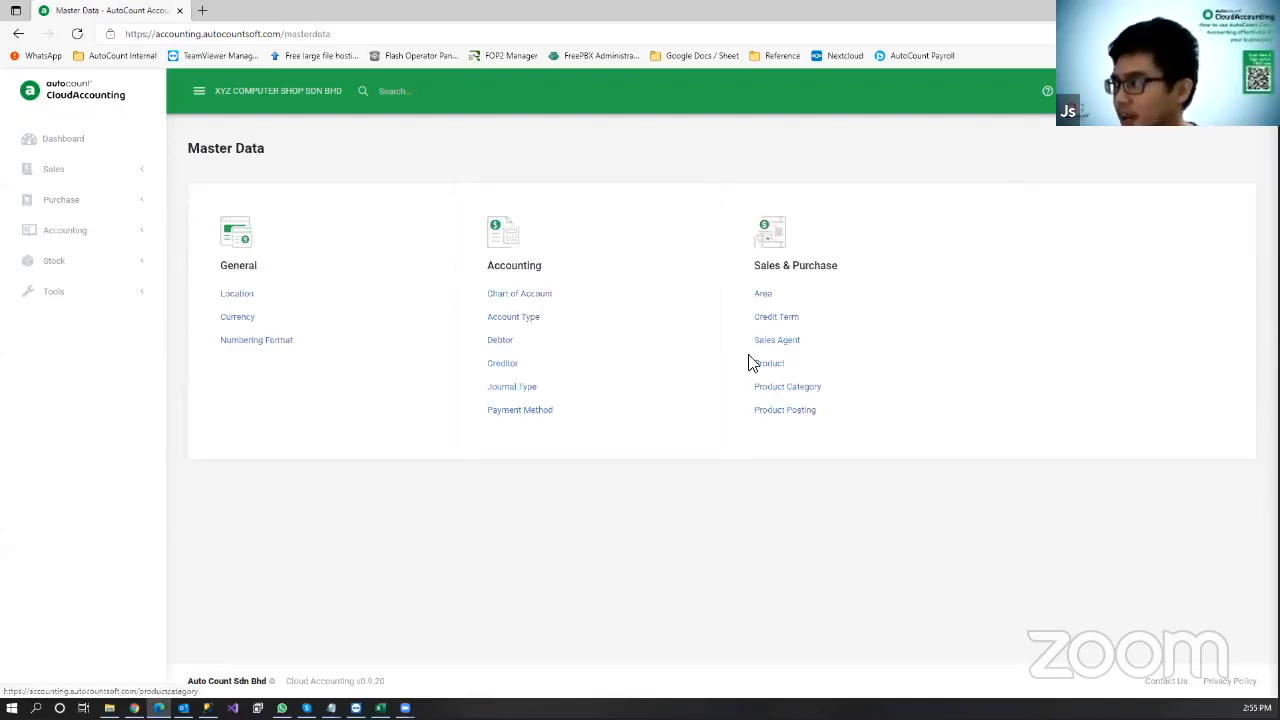
{"action": "left_click", "coordinate": [770, 366]}
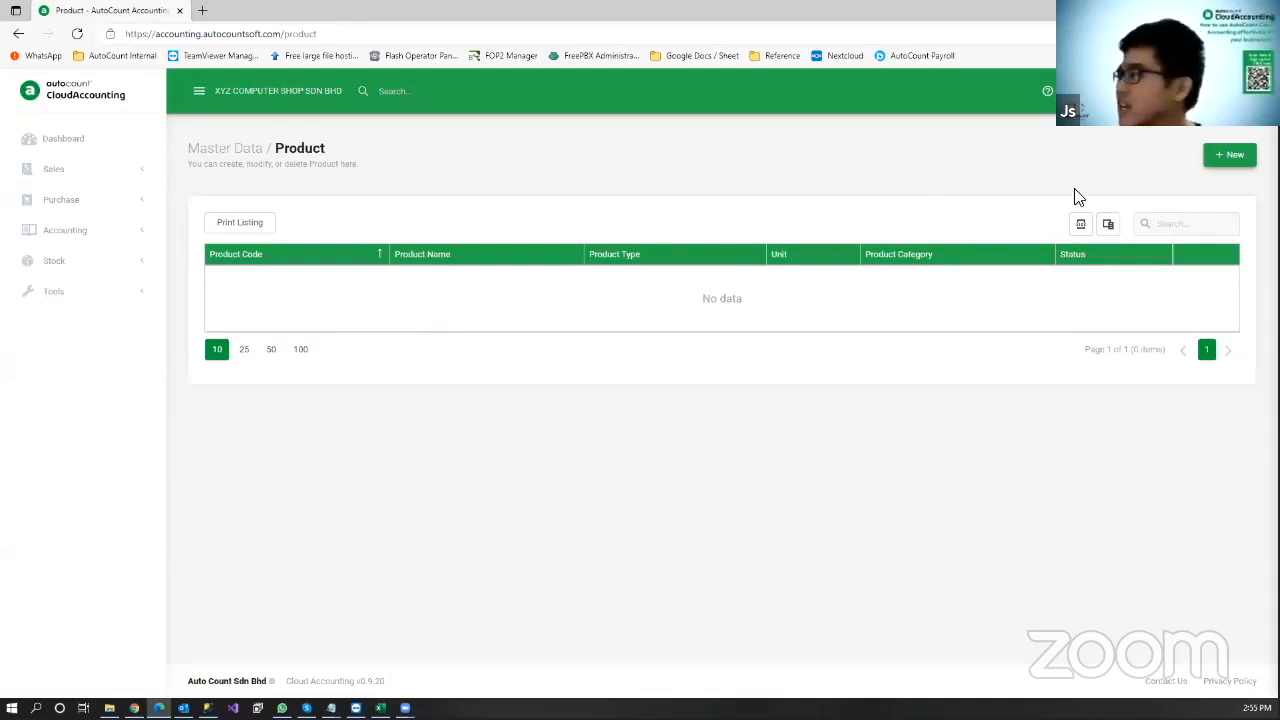
{"action": "left_click", "coordinate": [1238, 163]}
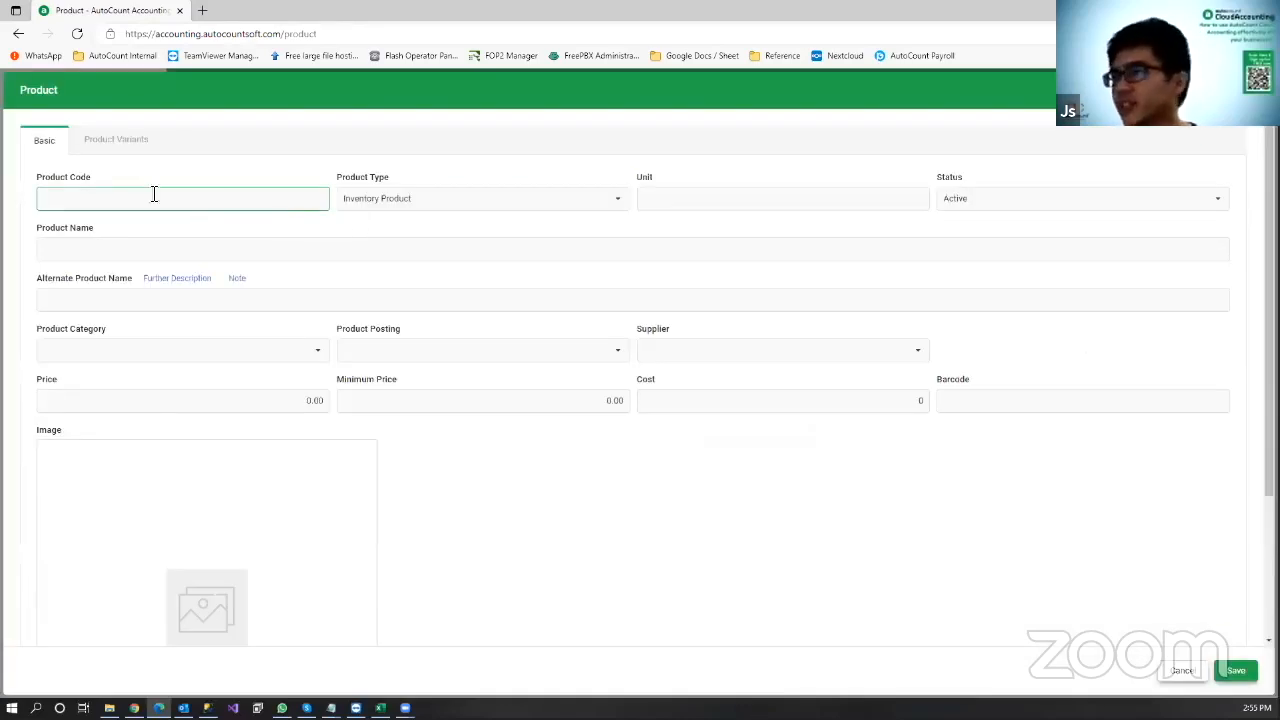
{"action": "type", "text": "IPHONE 10"}
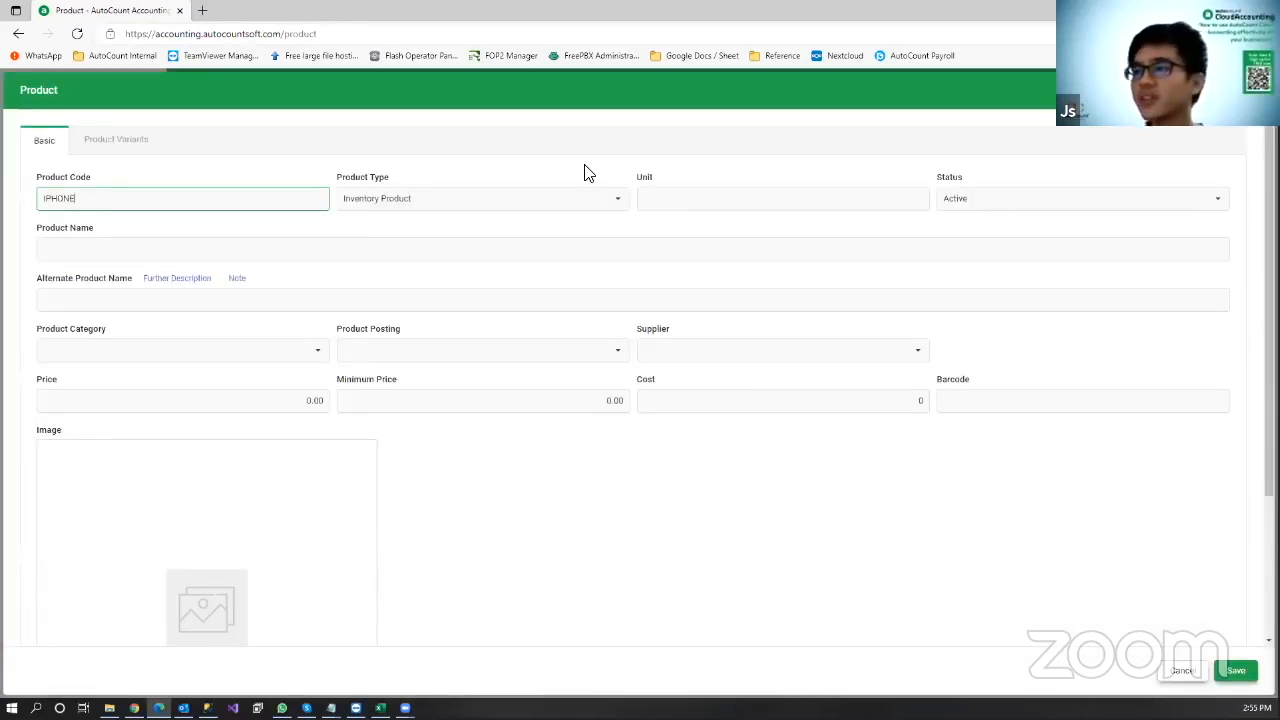
{"action": "left_click", "coordinate": [628, 244]}
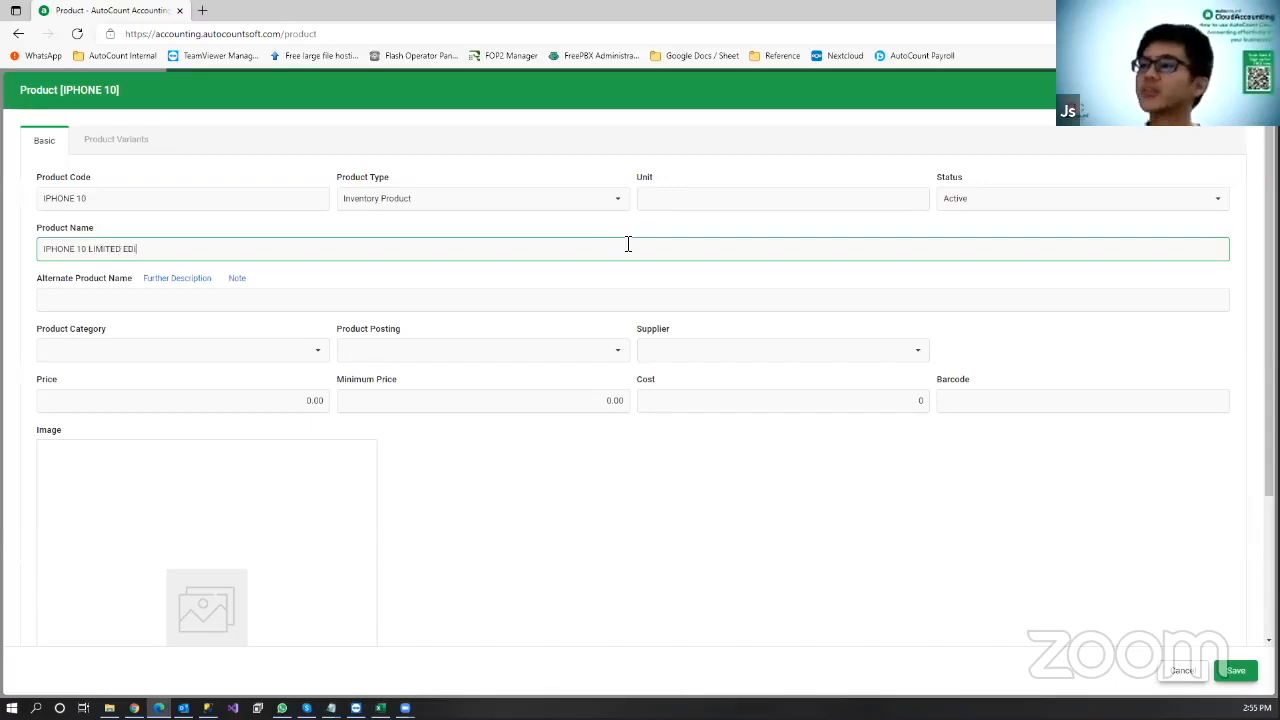
{"action": "type", "text": "N"}
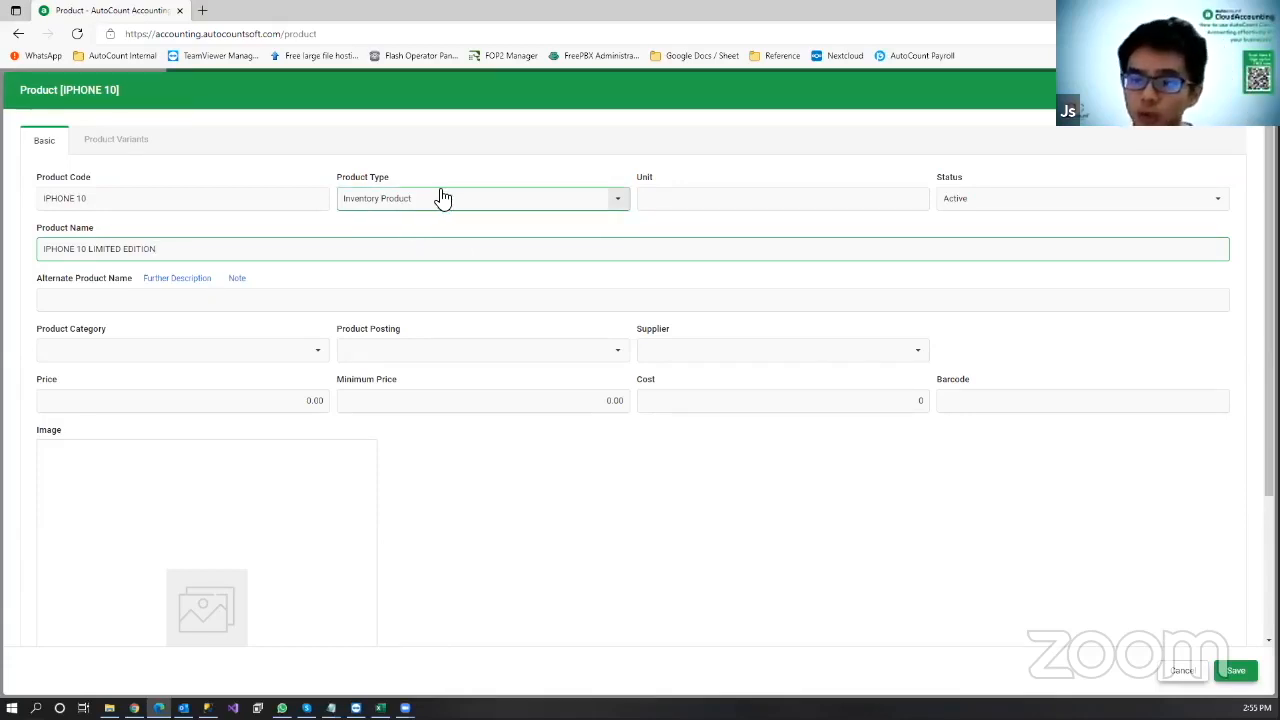
{"action": "left_click", "coordinate": [386, 210]}
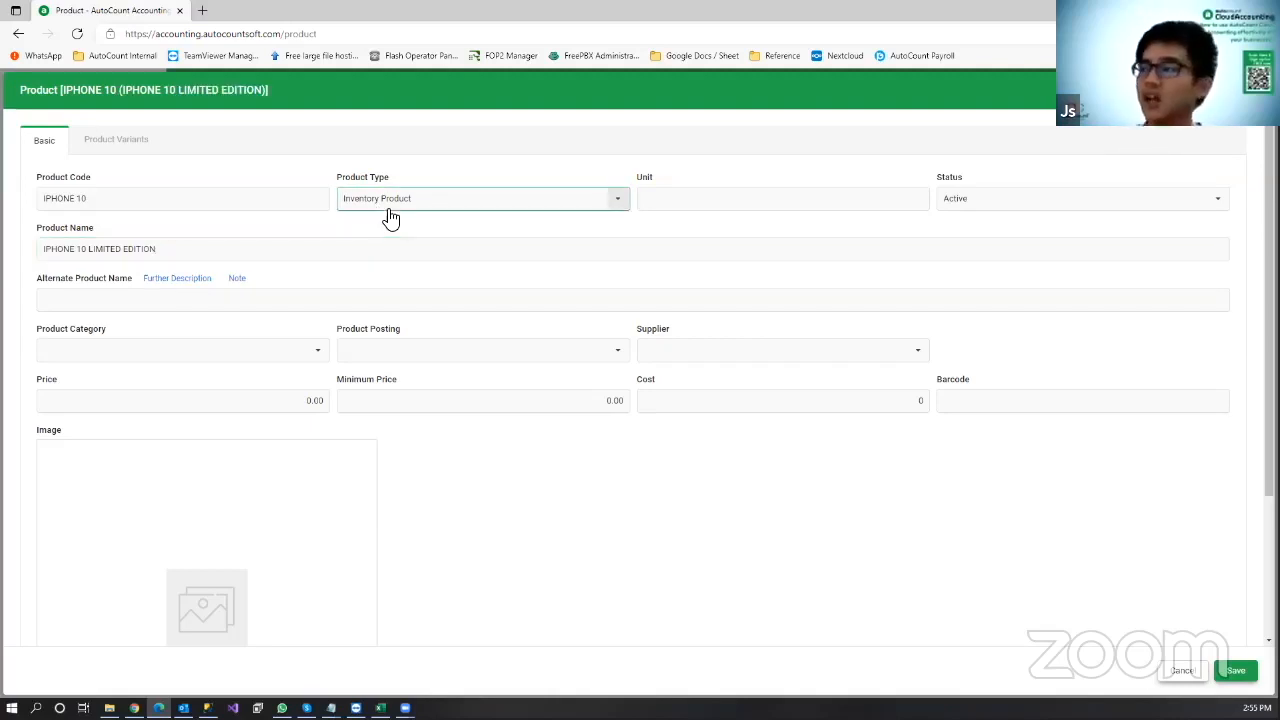
{"action": "left_click", "coordinate": [414, 206]}
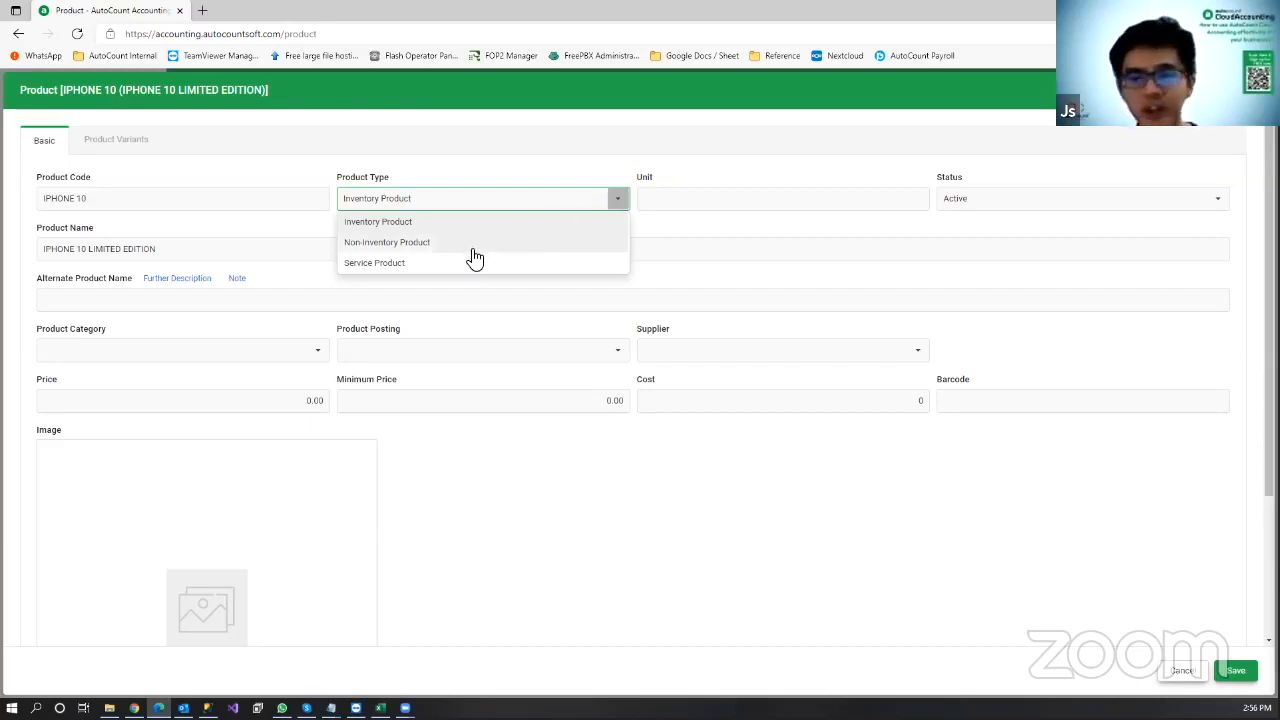
{"action": "left_click", "coordinate": [729, 207]}
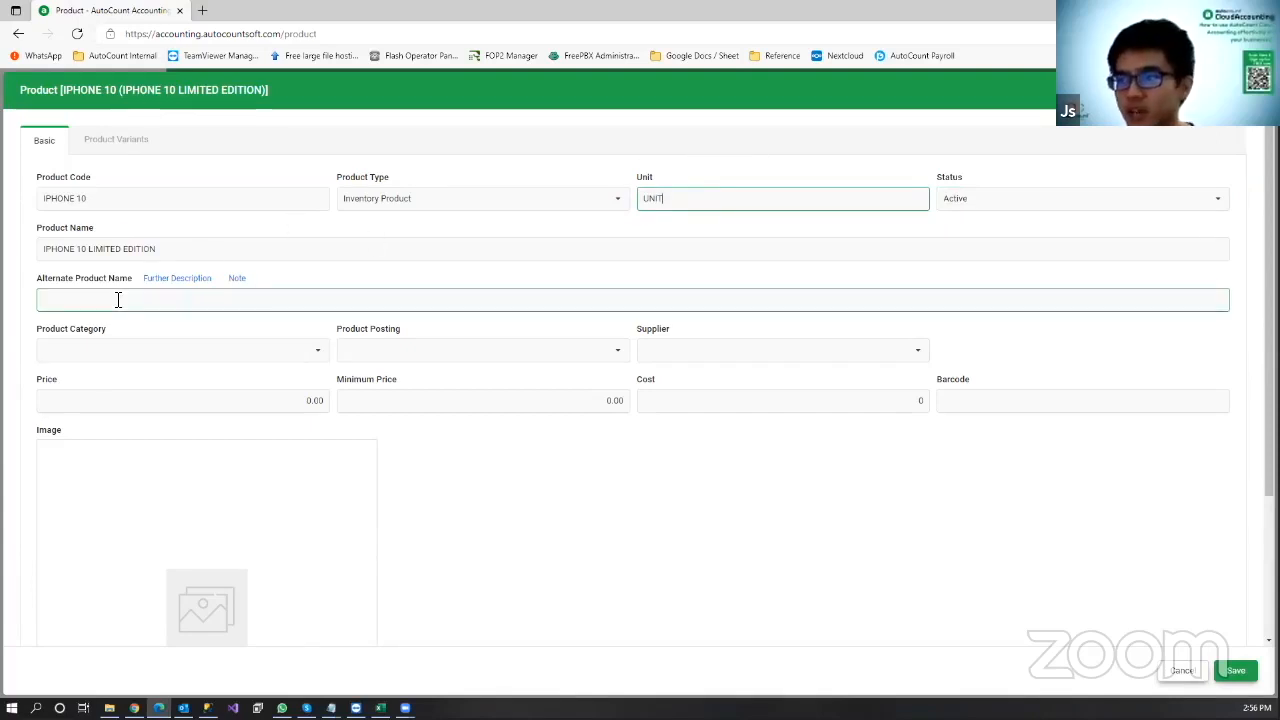
Step: Assign category PHONE and posting MOBILE, with price 5,000 and cost 4,000
{"action": "left_click", "coordinate": [232, 358]}
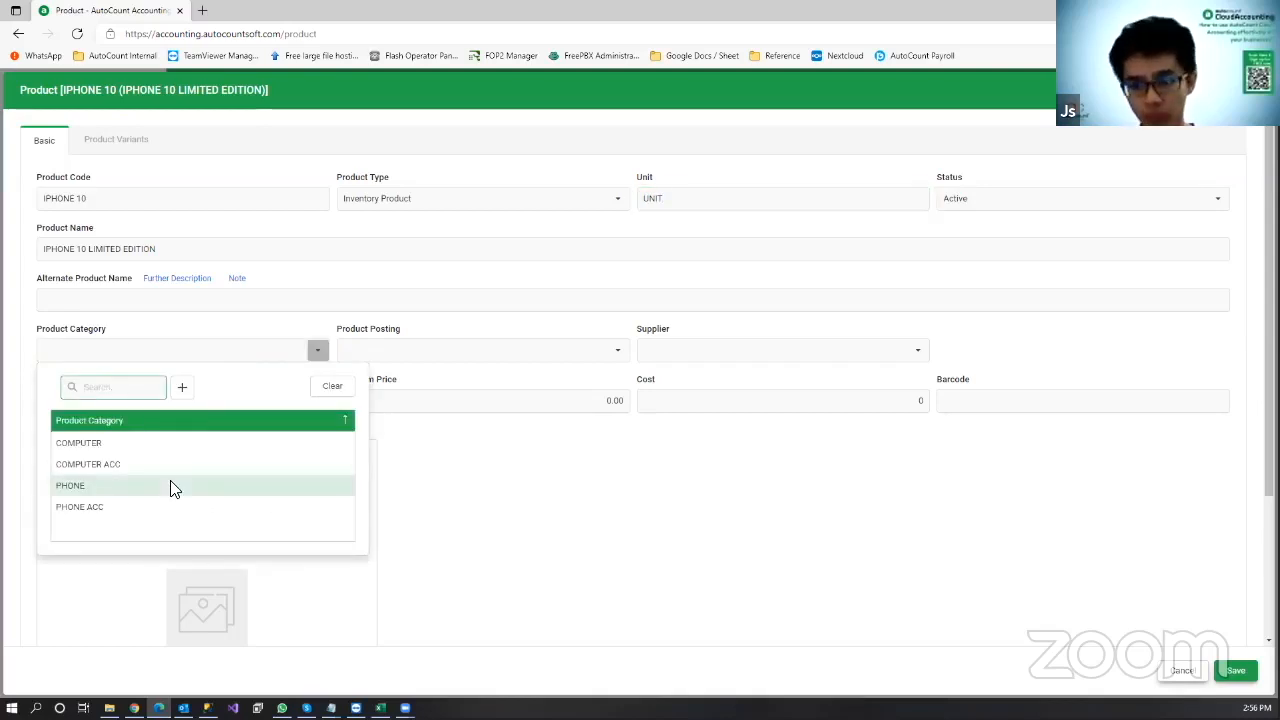
{"action": "left_click", "coordinate": [190, 481]}
{"action": "left_click", "coordinate": [533, 360]}
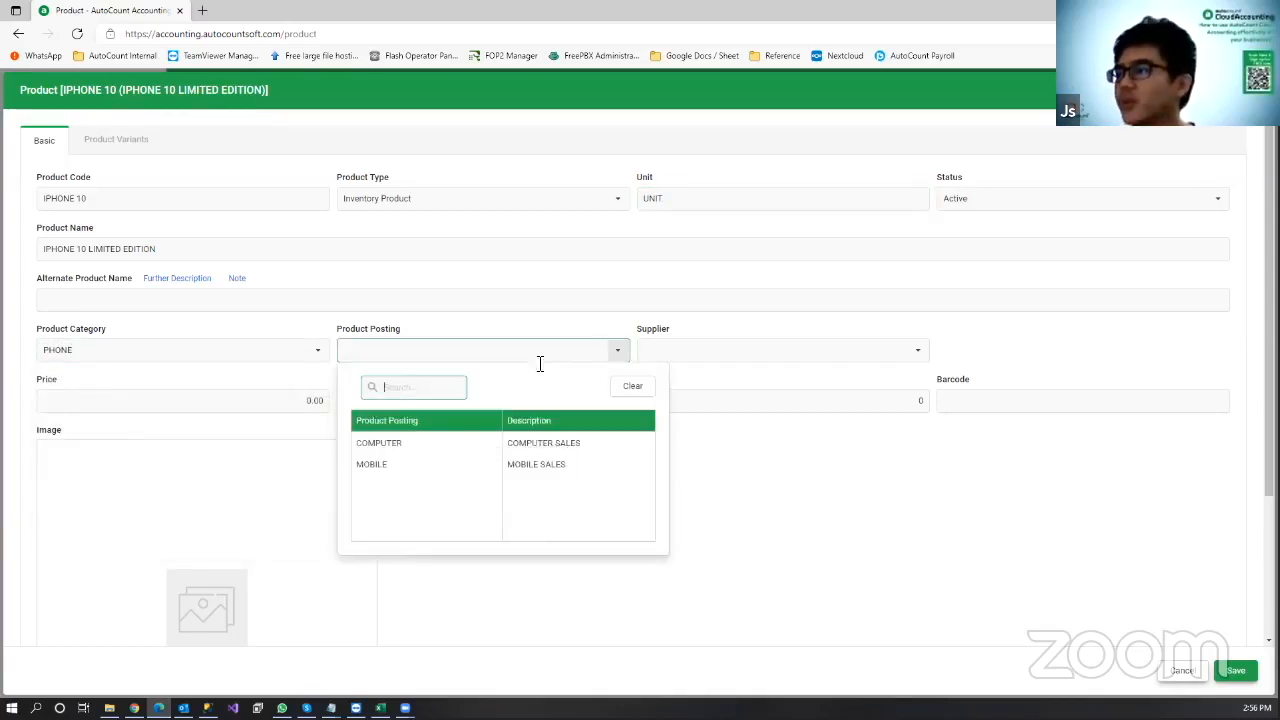
{"action": "left_click", "coordinate": [471, 468]}
{"action": "left_click", "coordinate": [257, 405]}
{"action": "type", "text": "5,"}
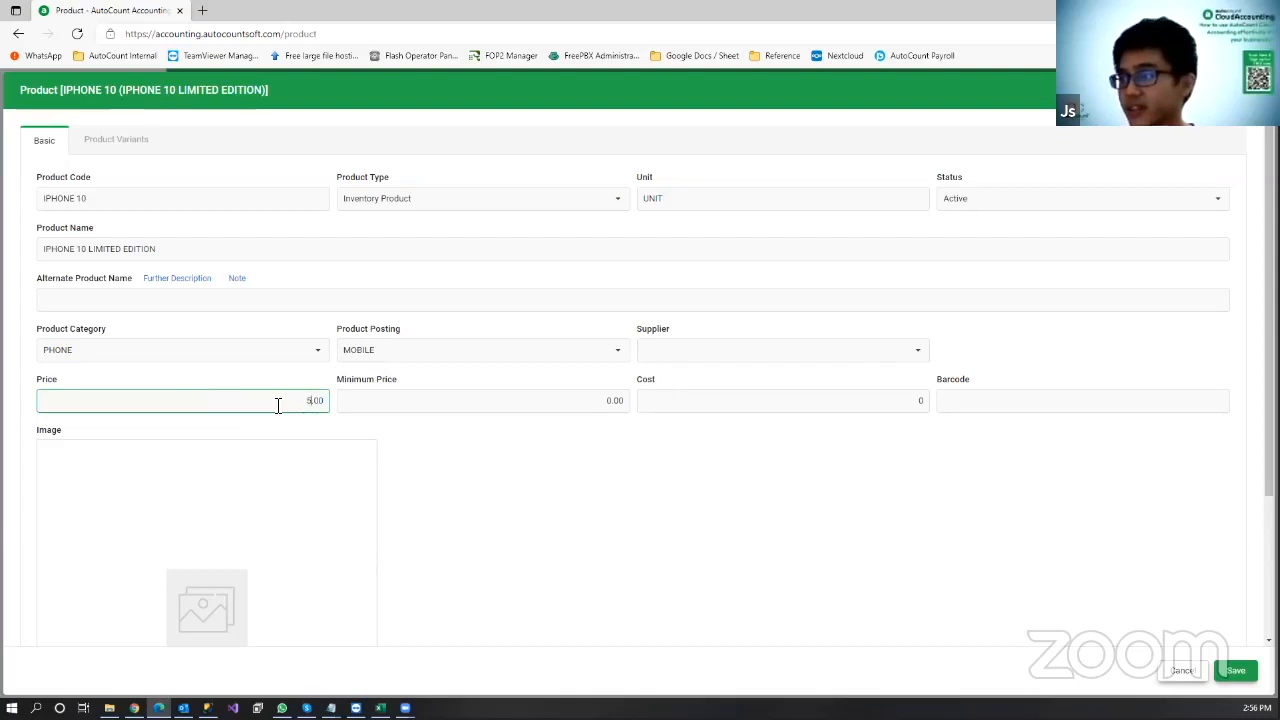
{"action": "type", "text": "000"}
{"action": "left_click", "coordinate": [766, 398]}
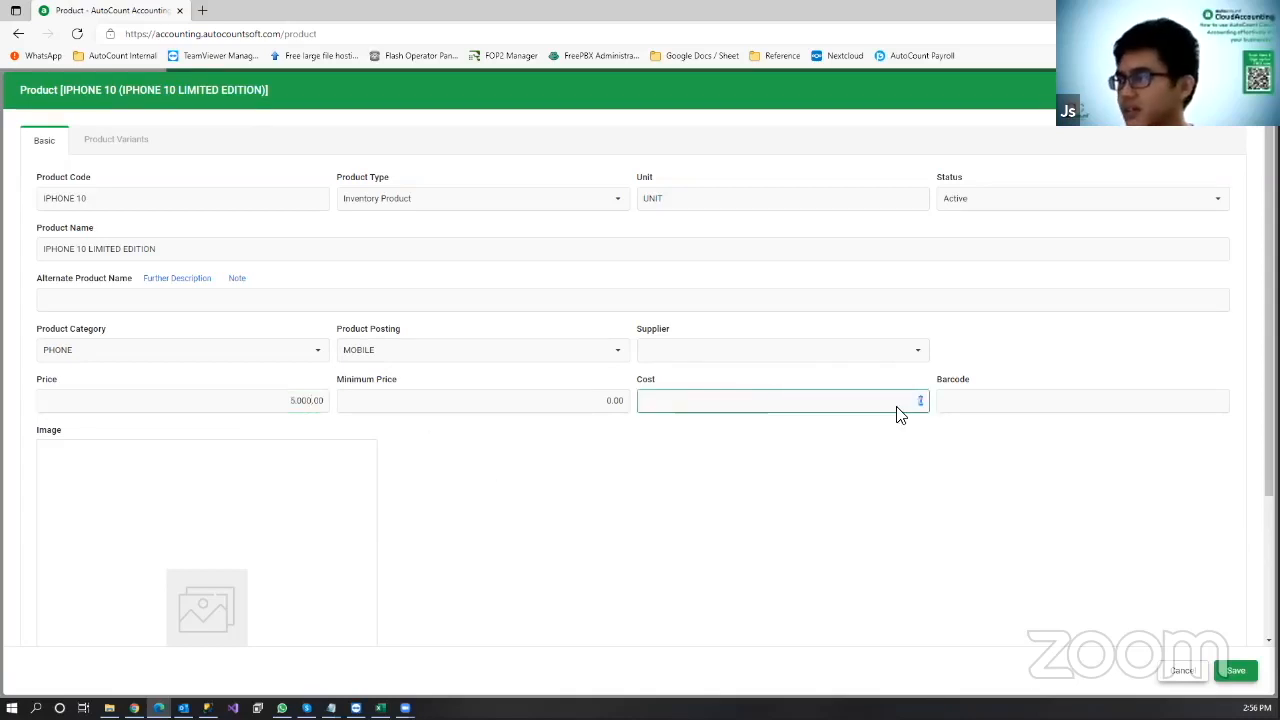
{"action": "type", "text": "4,000"}
{"action": "left_click", "coordinate": [660, 538]}
{"action": "left_click", "coordinate": [1012, 403]}
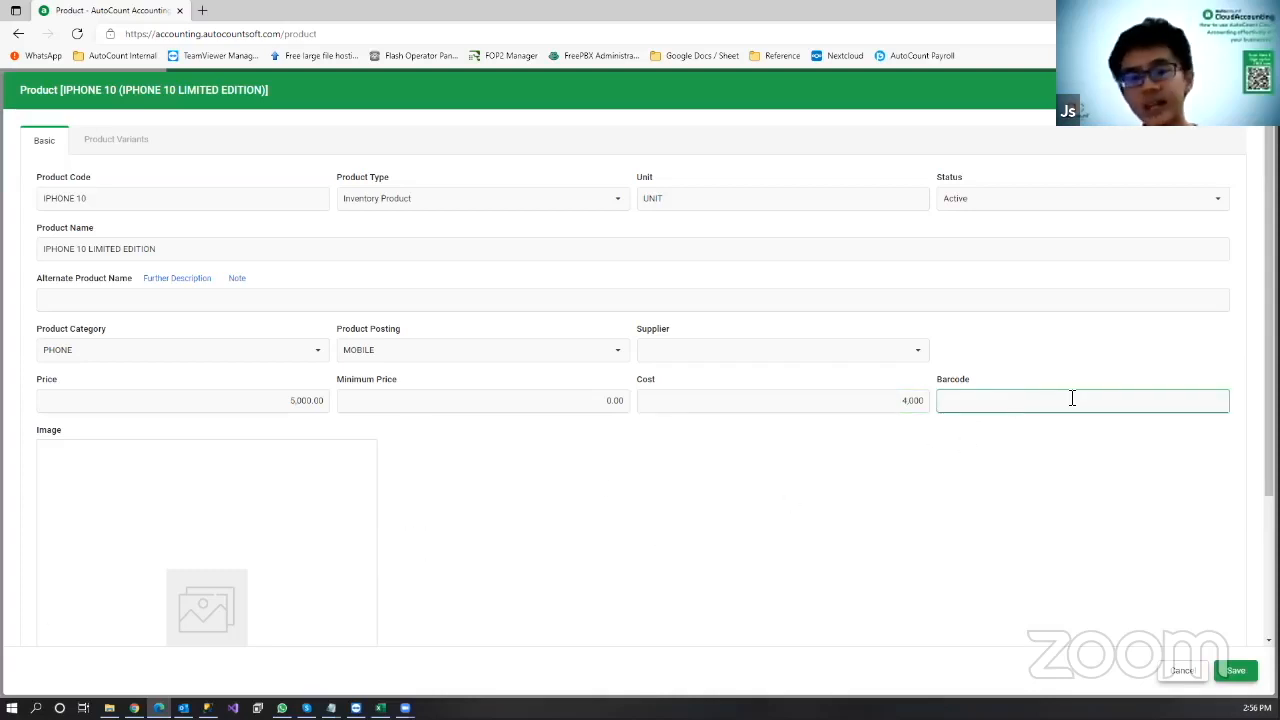
{"action": "left_click", "coordinate": [900, 474]}
Step: Save the IPHONE 10 product
{"action": "scroll", "coordinate": [209, 477], "scroll_direction": "down", "scroll_amount": 2}
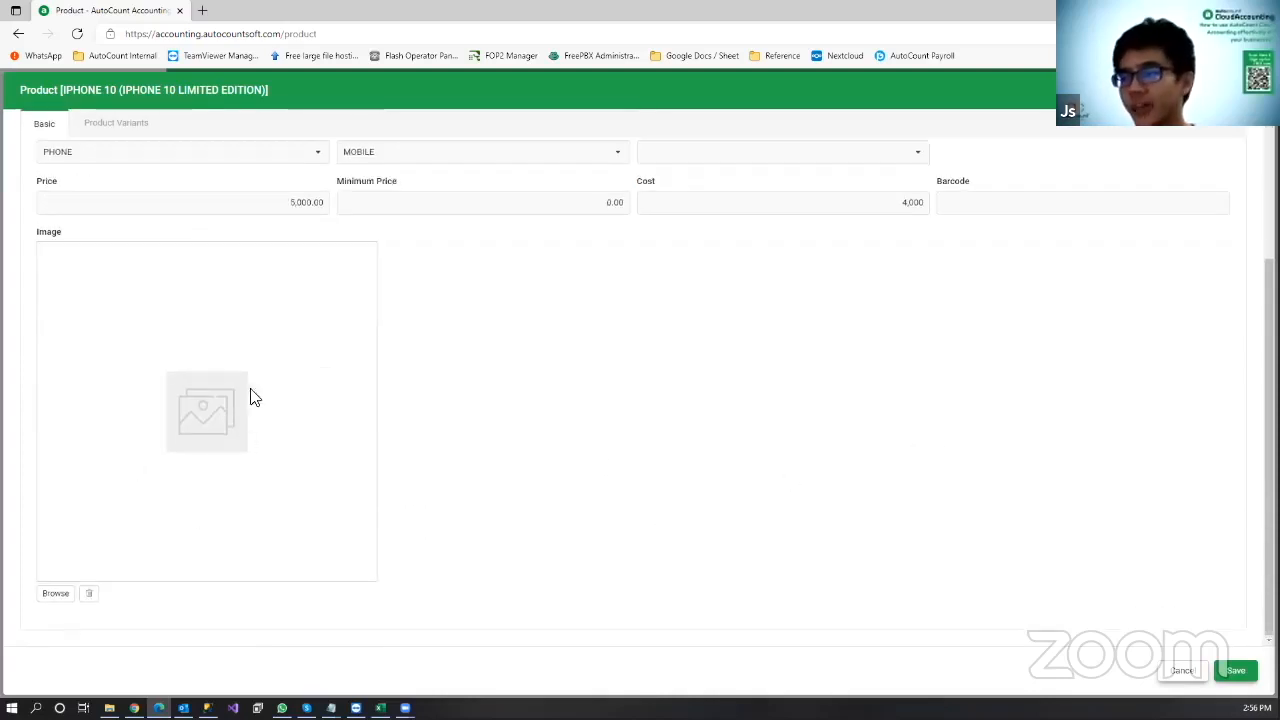
{"action": "scroll", "coordinate": [243, 400], "scroll_direction": "up", "scroll_amount": 1}
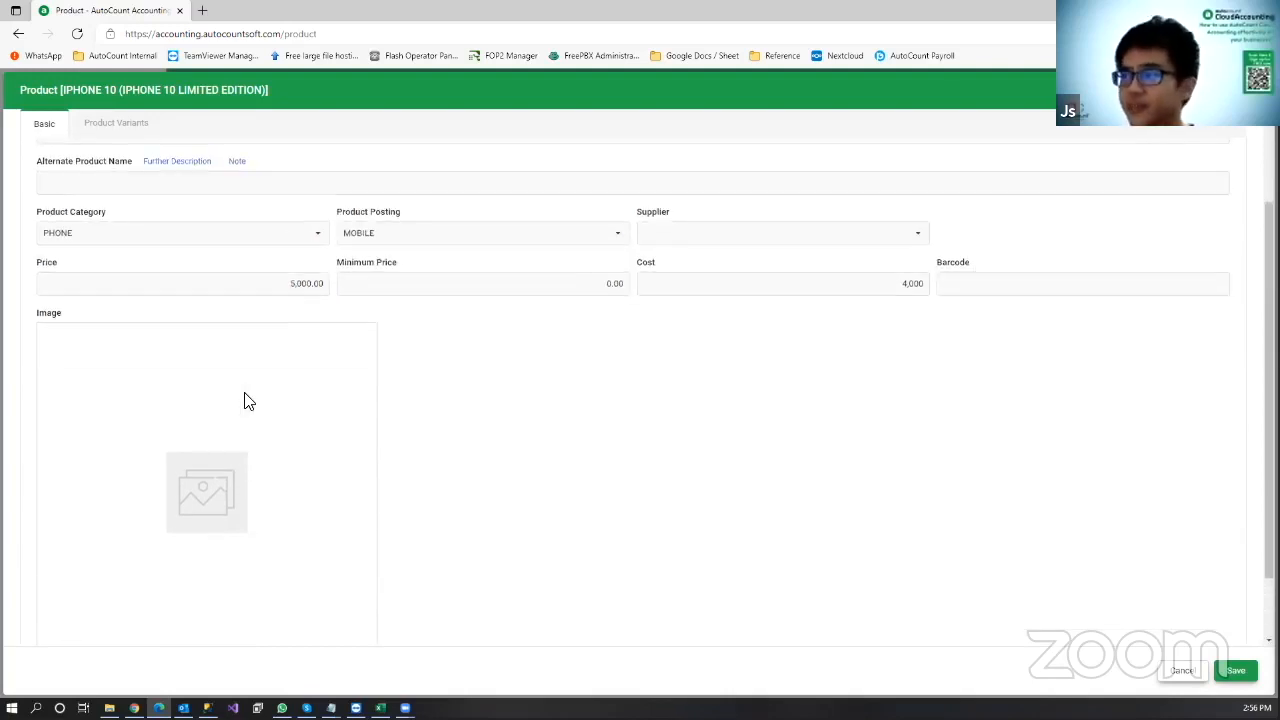
{"action": "scroll", "coordinate": [260, 380], "scroll_direction": "up", "scroll_amount": 1}
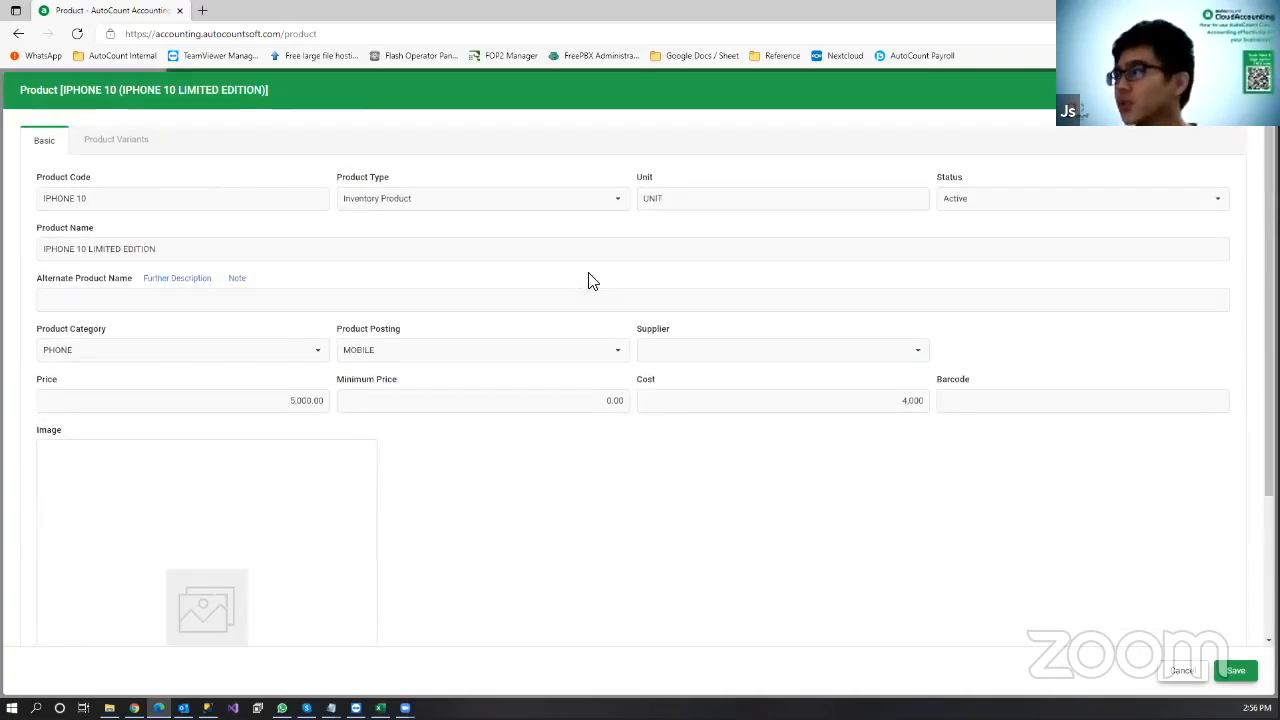
{"action": "scroll", "coordinate": [800, 390], "scroll_direction": "down", "scroll_amount": 2}
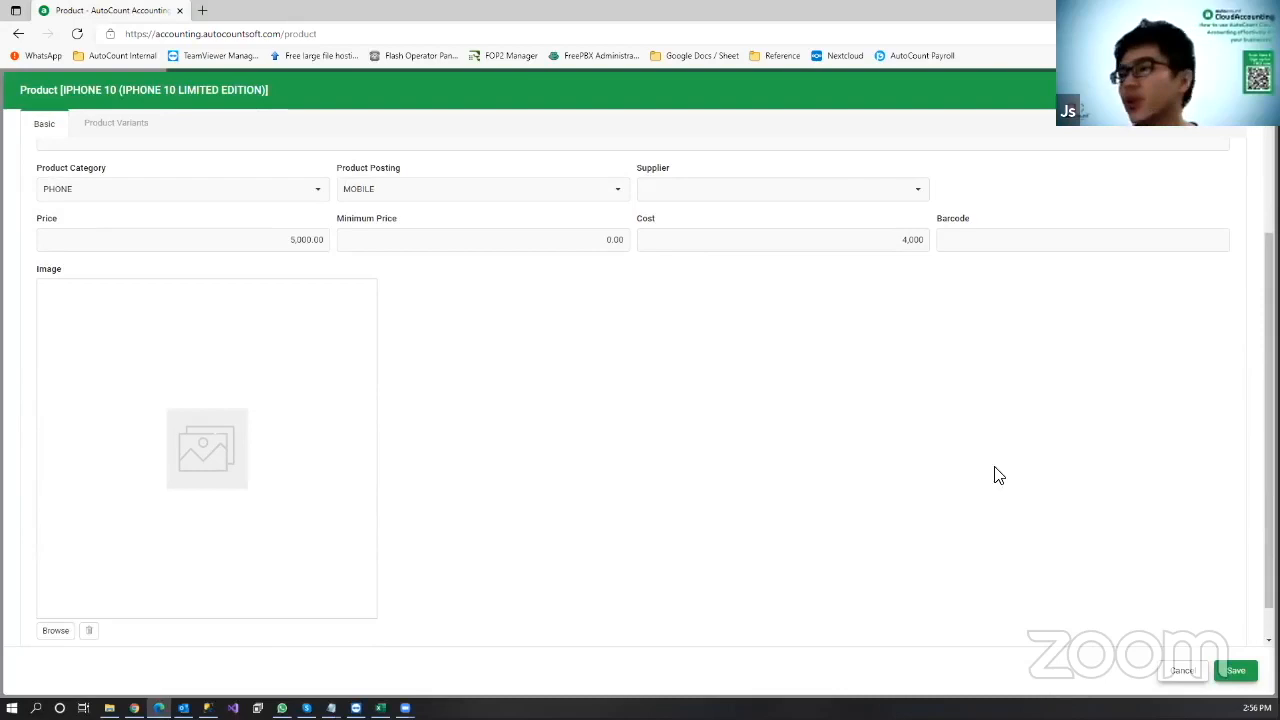
{"action": "left_click", "coordinate": [1240, 671]}
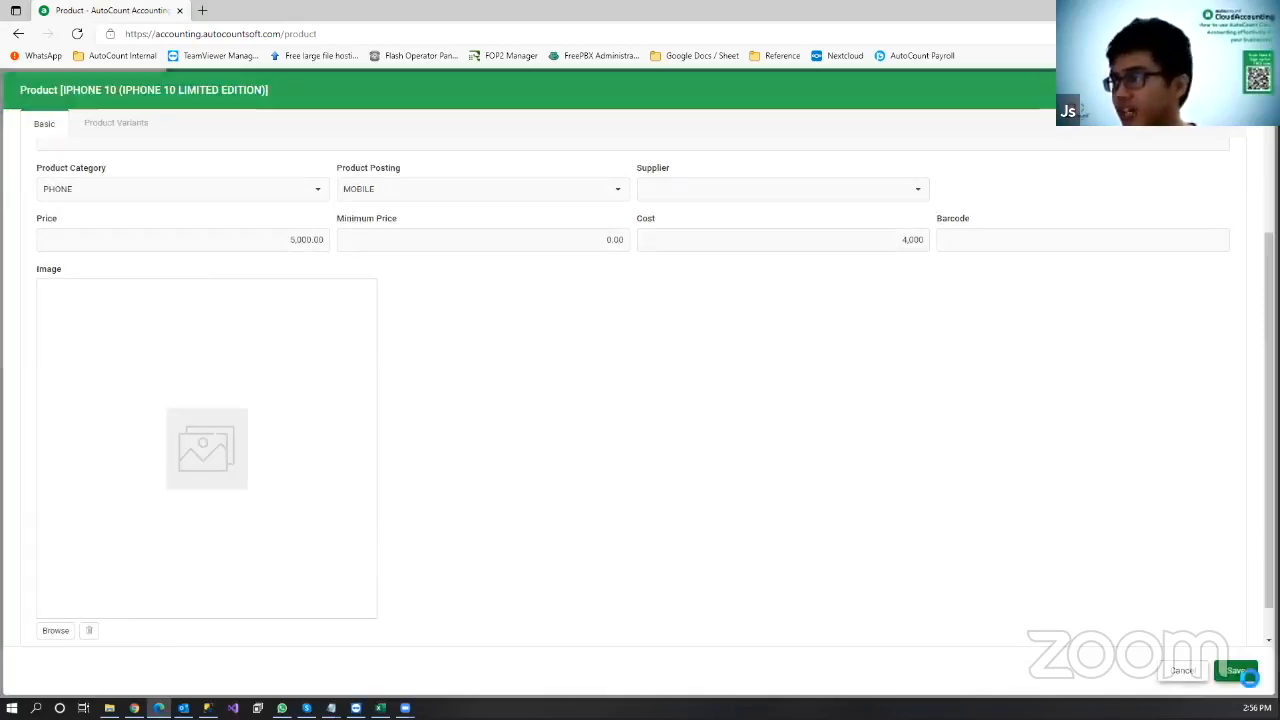
{"action": "left_click", "coordinate": [1214, 210]}
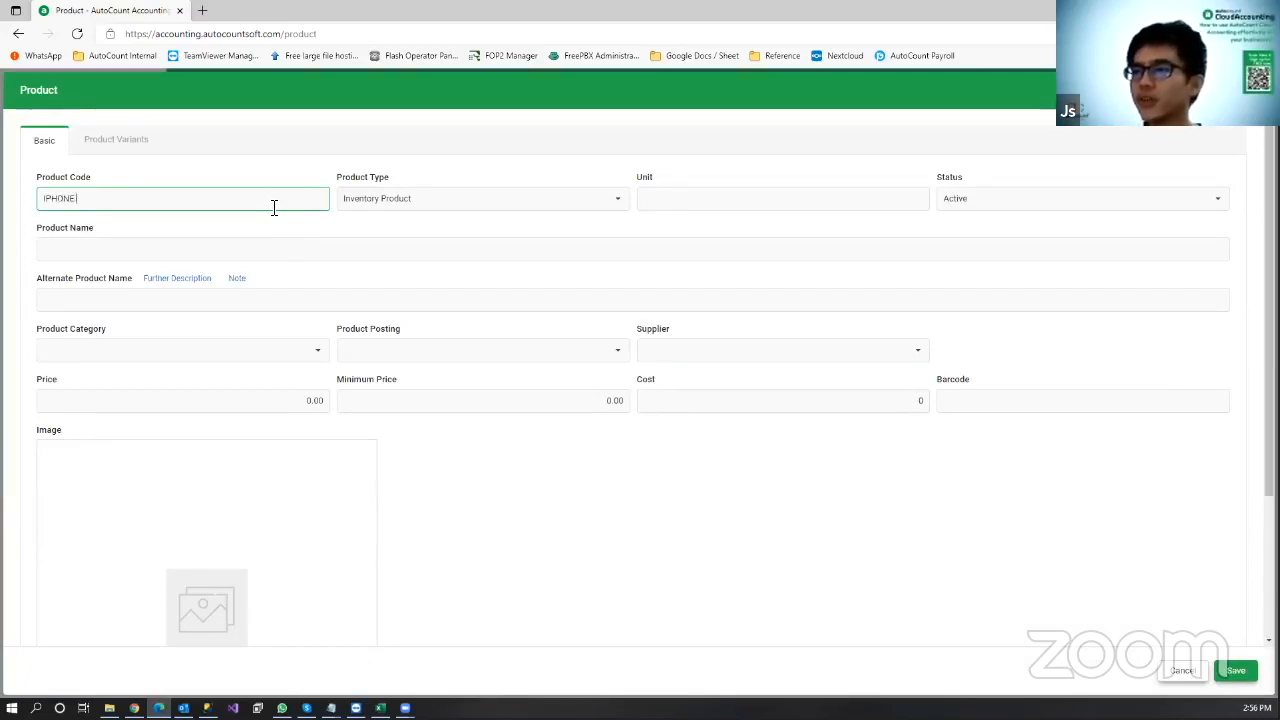
Step: Enter the name IPHONE CHARGER ORIGINAL and unit UNIT
{"action": "left_click", "coordinate": [268, 251]}
{"action": "type", "text": "IPHONE CHARGER"}
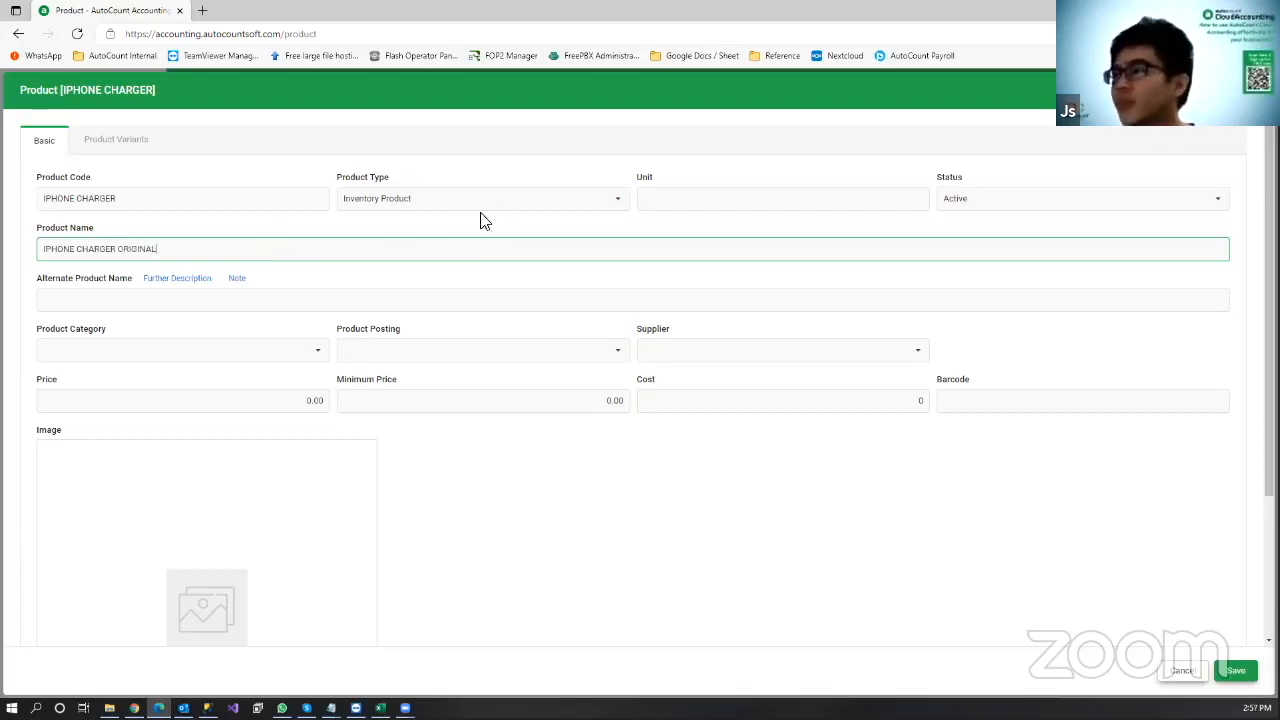
{"action": "left_click", "coordinate": [683, 198]}
{"action": "type", "text": "UNIT"}
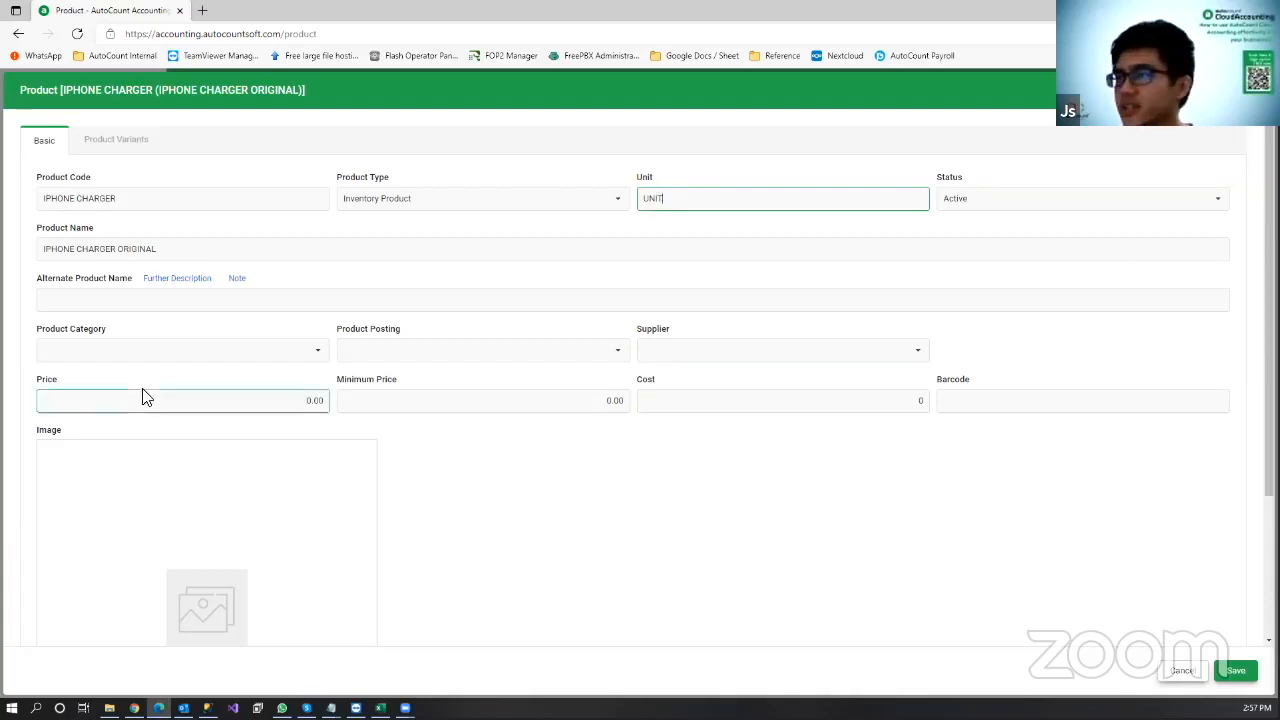
Step: Set category PHONE ACC, posting MOBILE, price 100.00 and cost 75, then save
{"action": "left_click", "coordinate": [220, 354]}
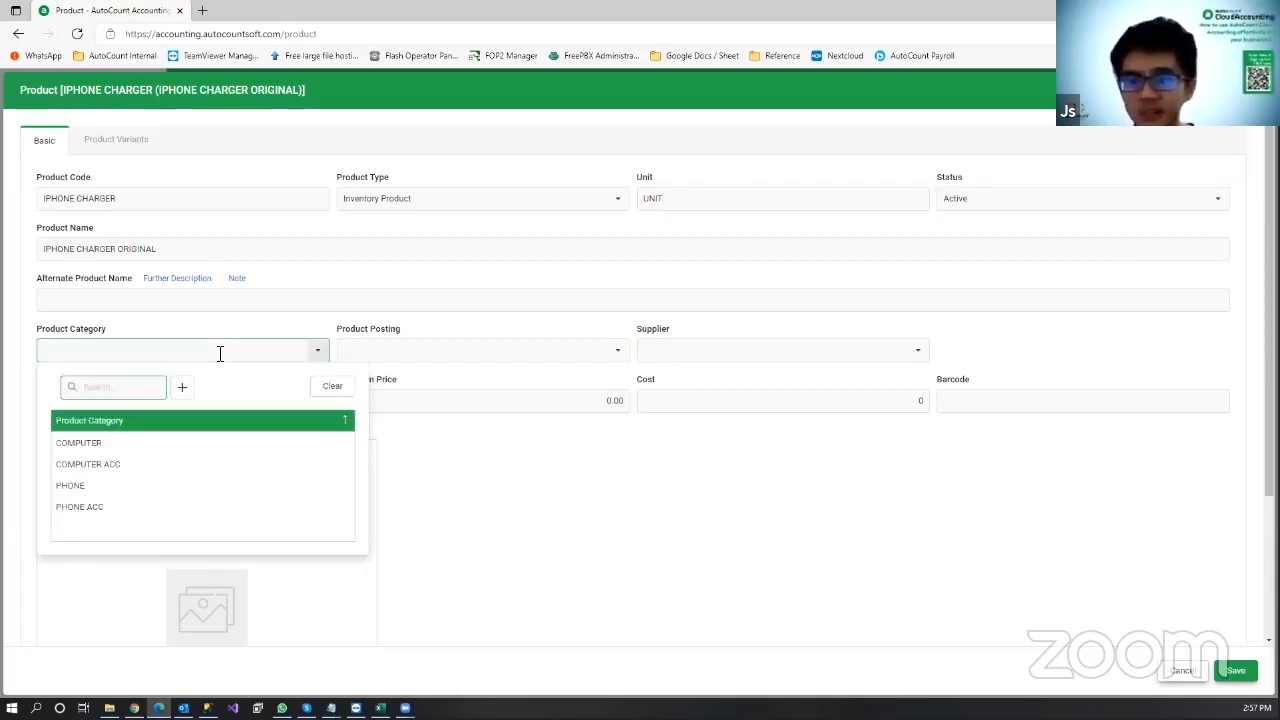
{"action": "left_click", "coordinate": [116, 515]}
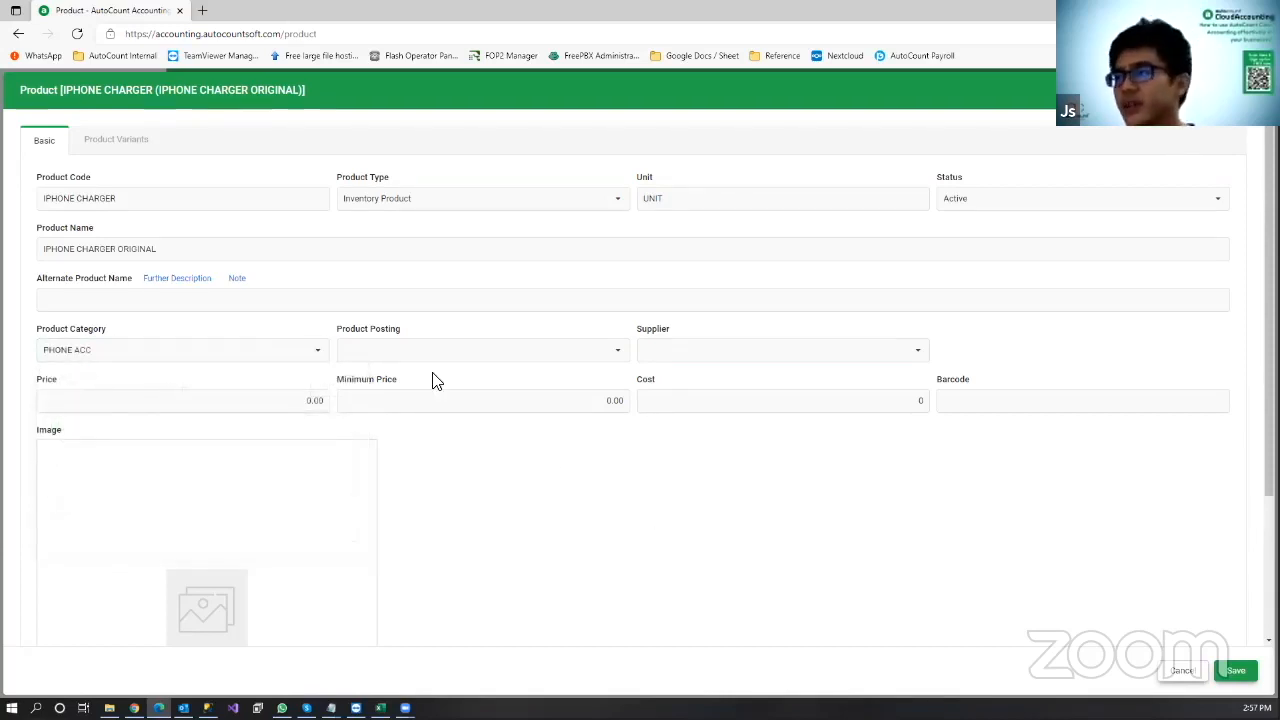
{"action": "left_click", "coordinate": [458, 356]}
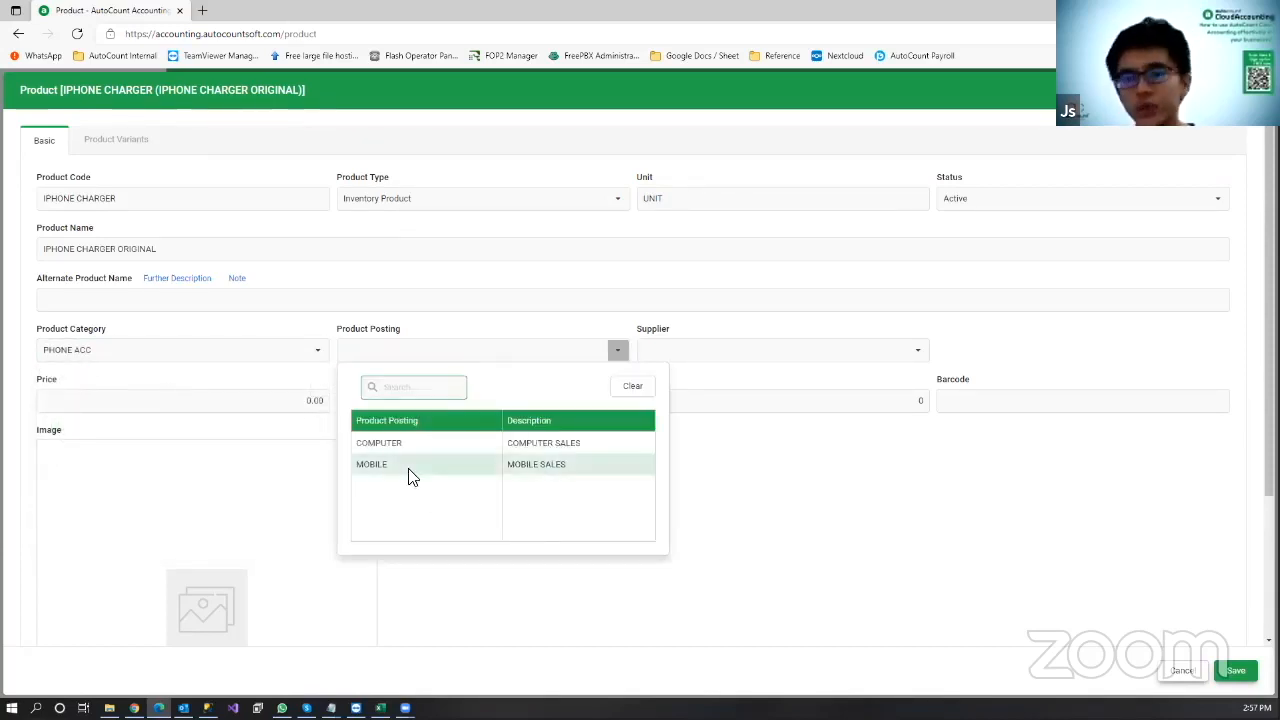
{"action": "left_click", "coordinate": [420, 468]}
{"action": "left_click", "coordinate": [262, 403]}
{"action": "type", "text": "100"}
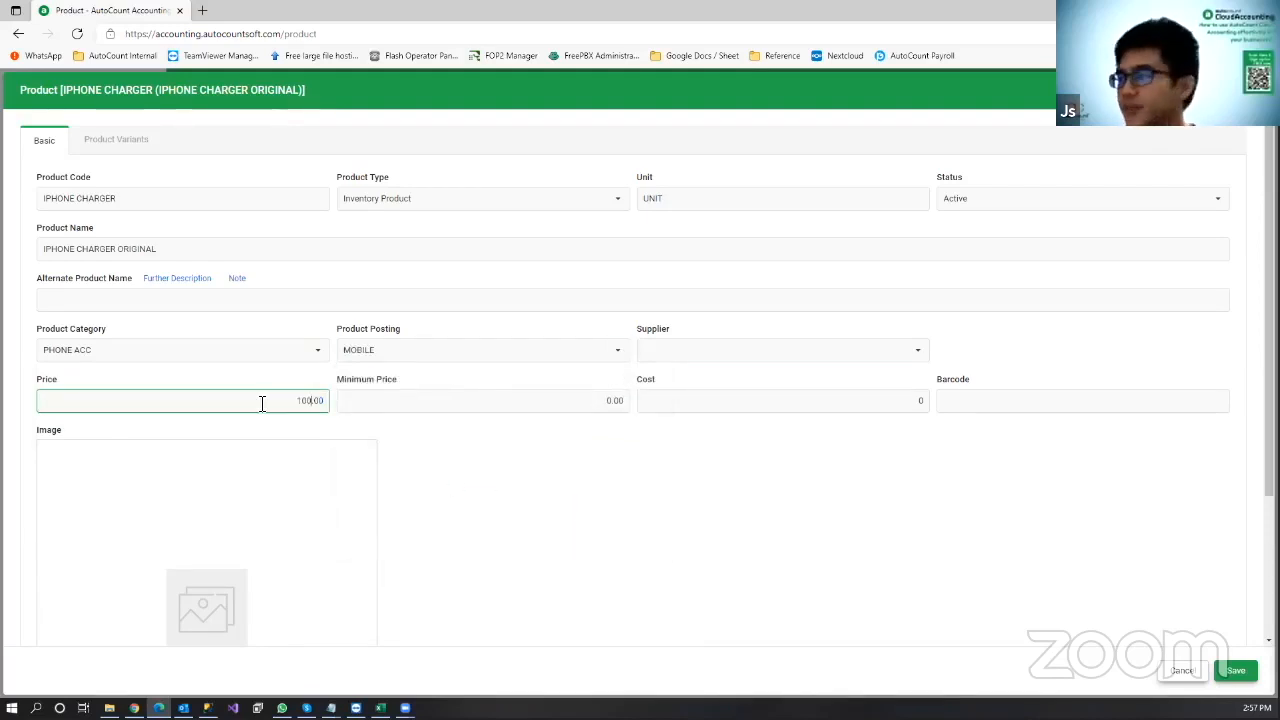
{"action": "left_click", "coordinate": [915, 400]}
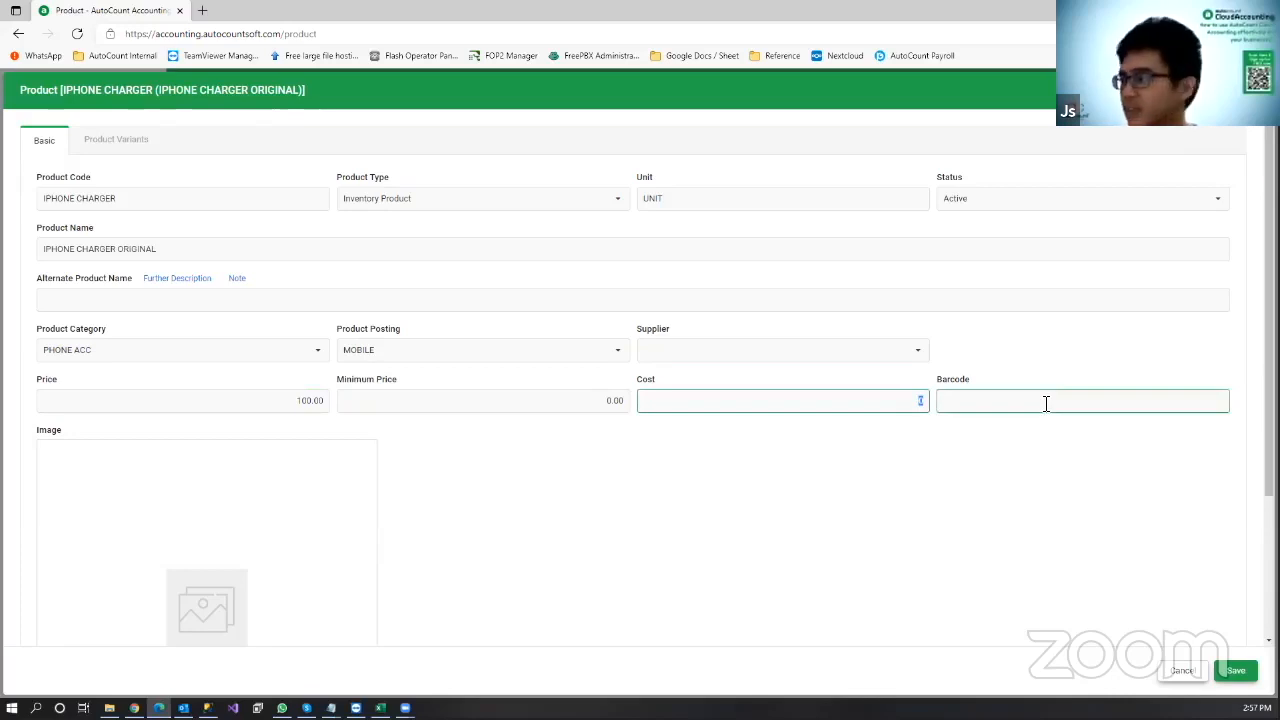
{"action": "left_click", "coordinate": [941, 473]}
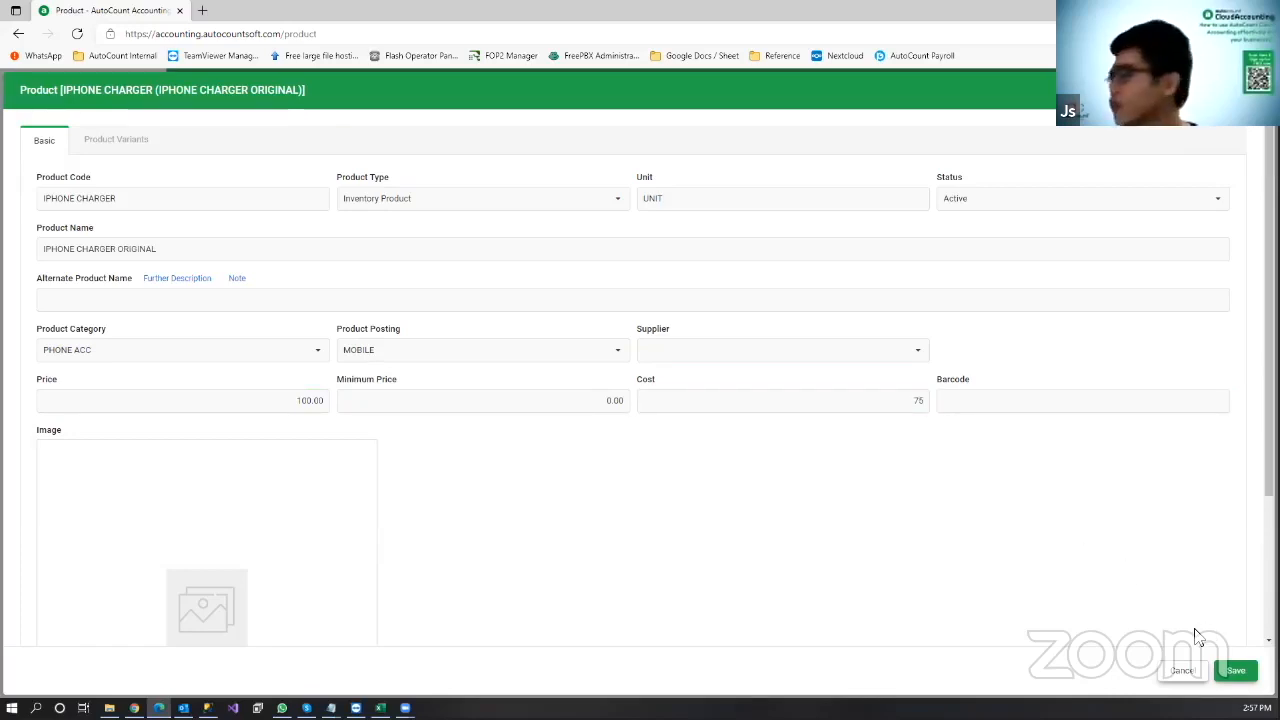
{"action": "left_click", "coordinate": [1236, 666]}
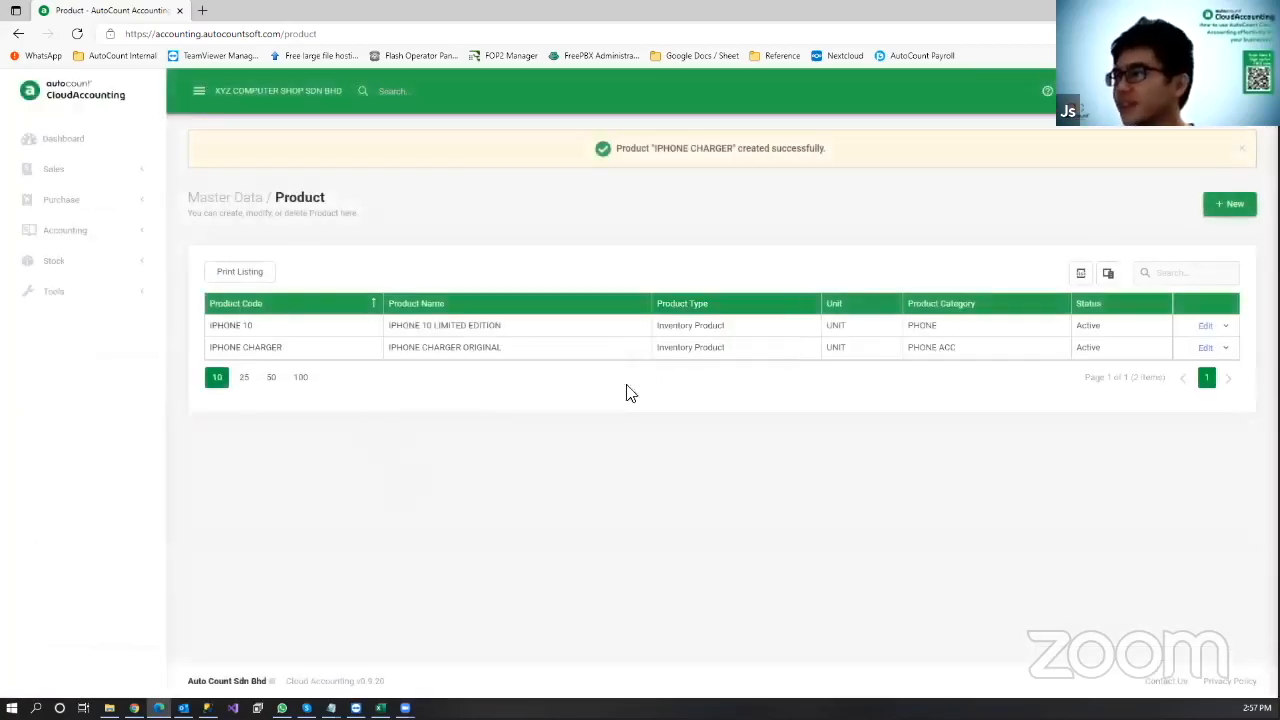
Step: Start a new product LAPTOP named ASUS LAPTOP with unit UNIT
{"action": "left_click", "coordinate": [1212, 208]}
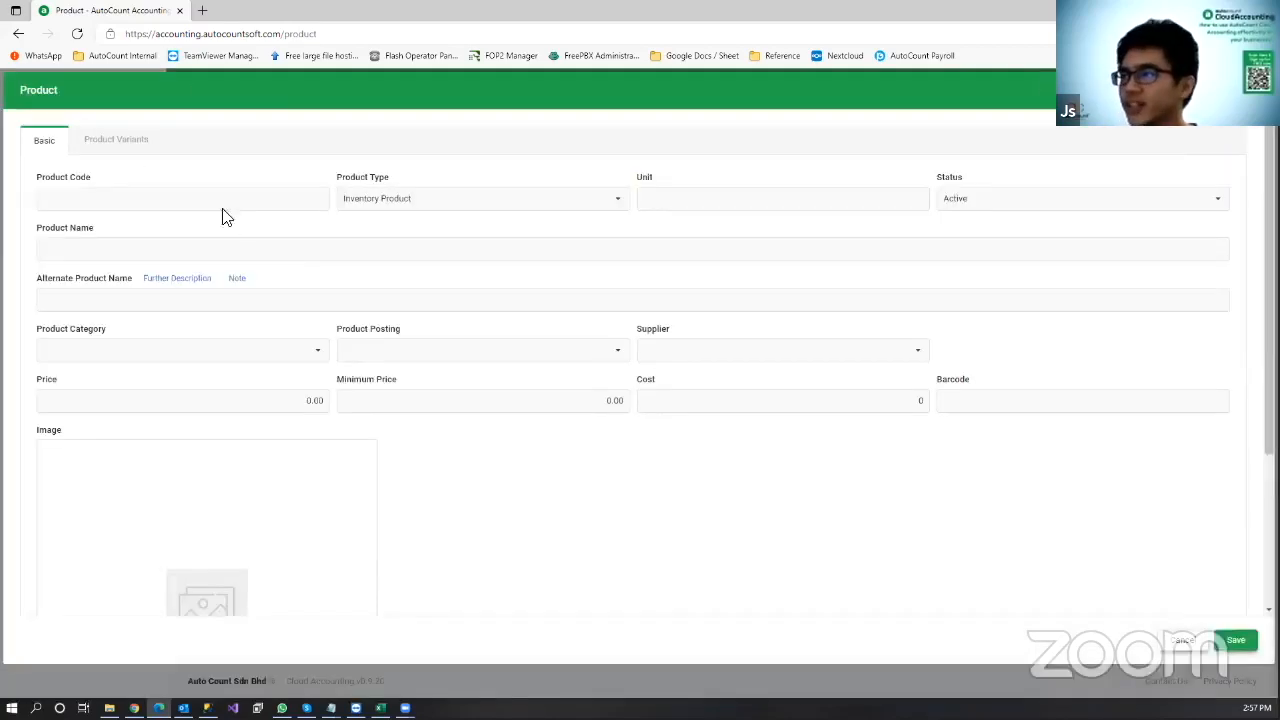
{"action": "left_click", "coordinate": [201, 203]}
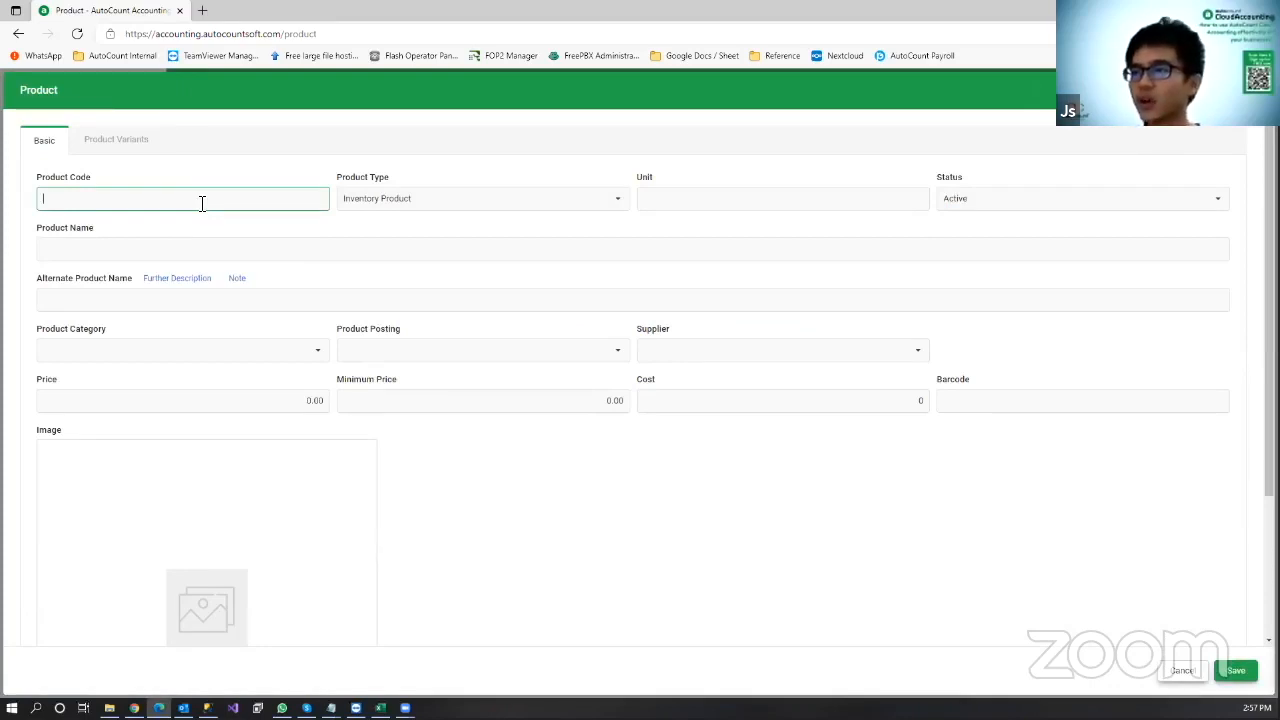
{"action": "left_click", "coordinate": [229, 243]}
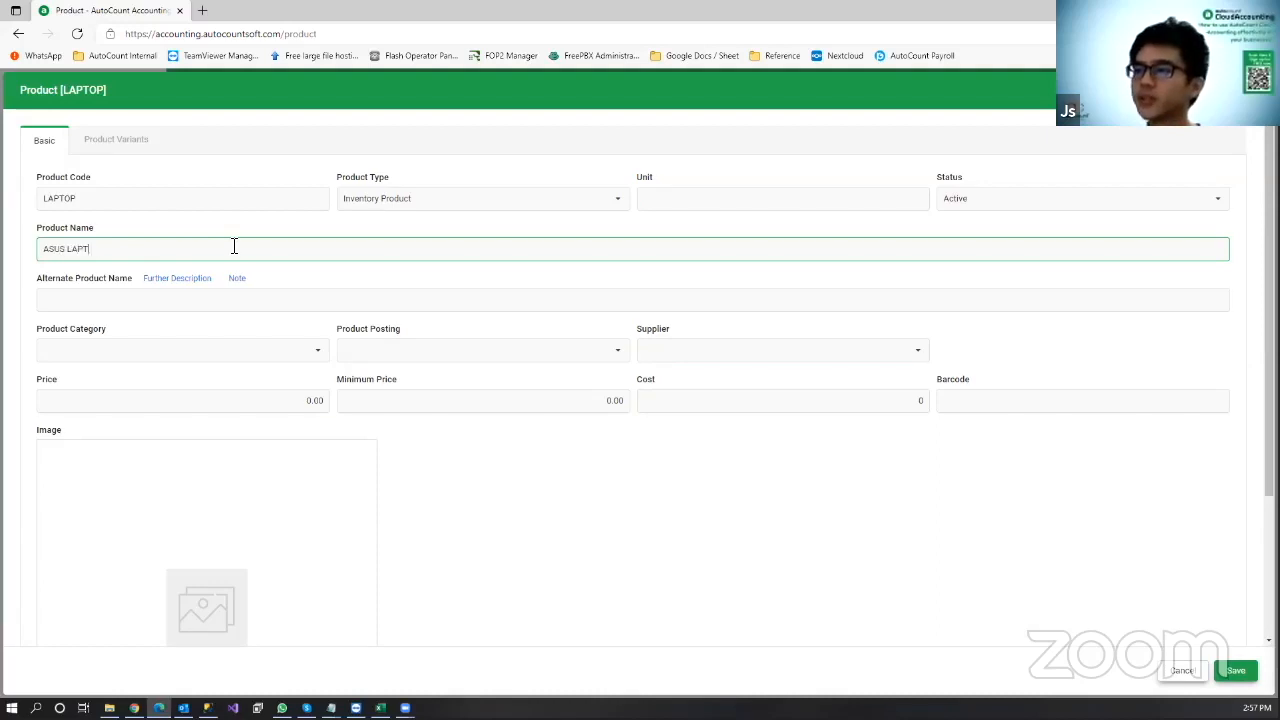
{"action": "left_click", "coordinate": [760, 193]}
{"action": "type", "text": "UNIT"}
Step: Set COMPUTER category and posting, price 3,000.00 and cost 2,500, then save
{"action": "left_click", "coordinate": [234, 349]}
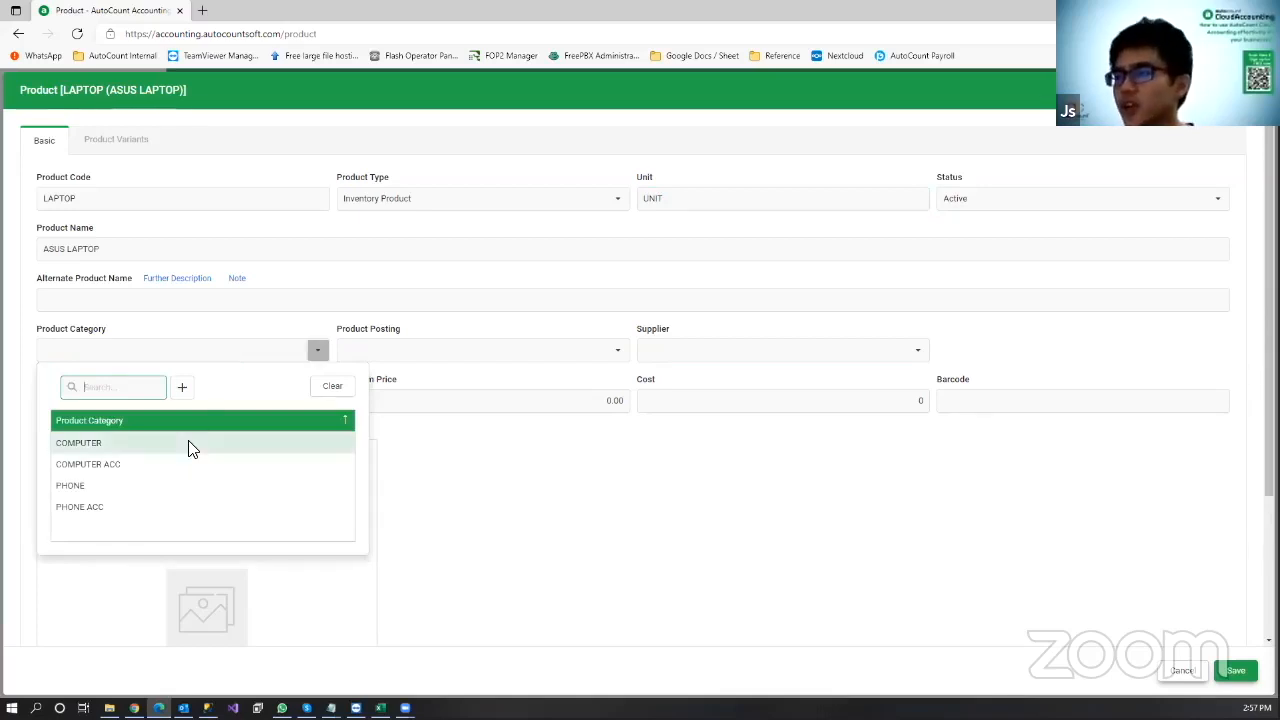
{"action": "left_click", "coordinate": [189, 444]}
{"action": "left_click", "coordinate": [574, 351]}
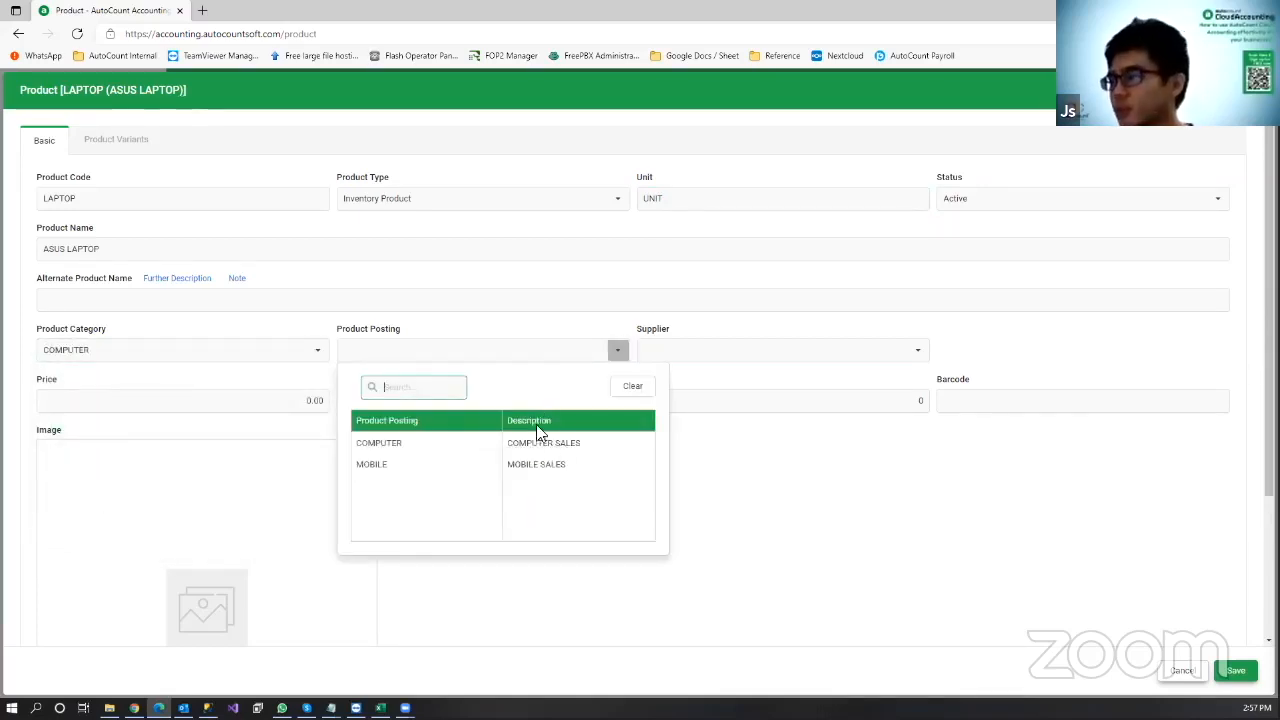
{"action": "left_click", "coordinate": [529, 445]}
{"action": "left_click", "coordinate": [202, 406]}
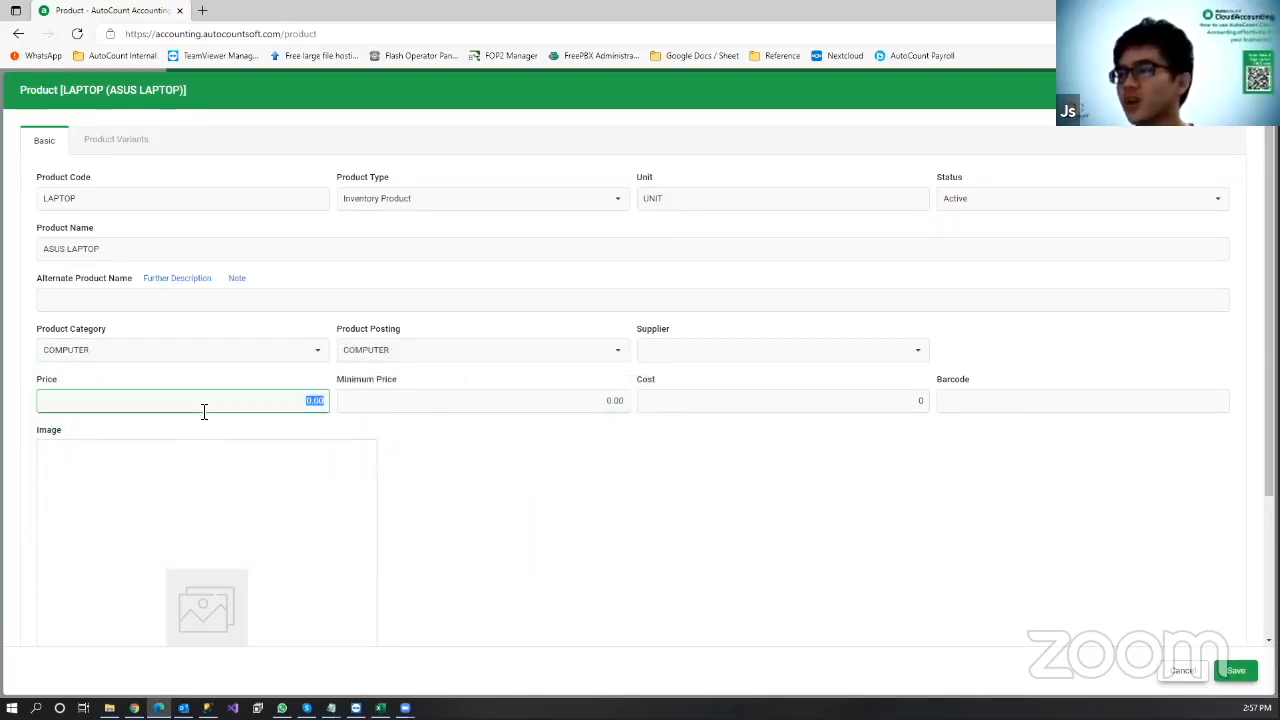
{"action": "type", "text": "300"}
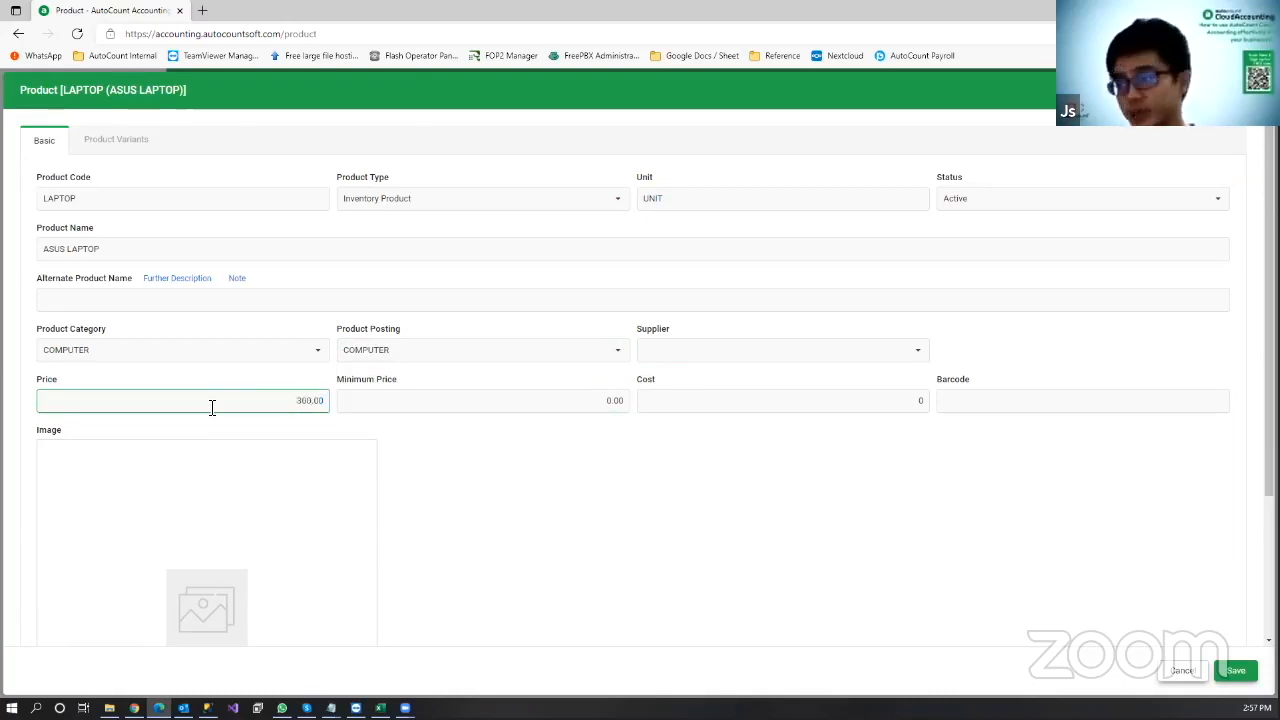
{"action": "left_click", "coordinate": [760, 405]}
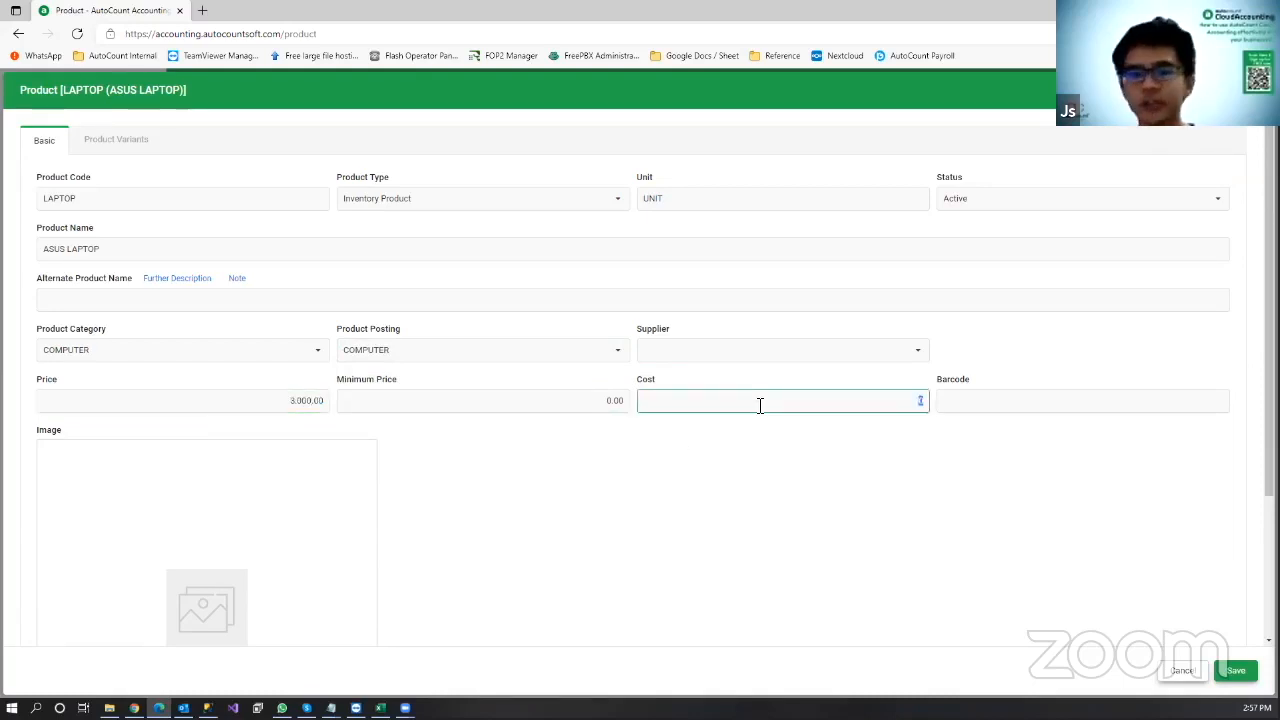
{"action": "left_click", "coordinate": [727, 491]}
{"action": "left_click", "coordinate": [1237, 670]}
{"action": "left_click", "coordinate": [1232, 202]}
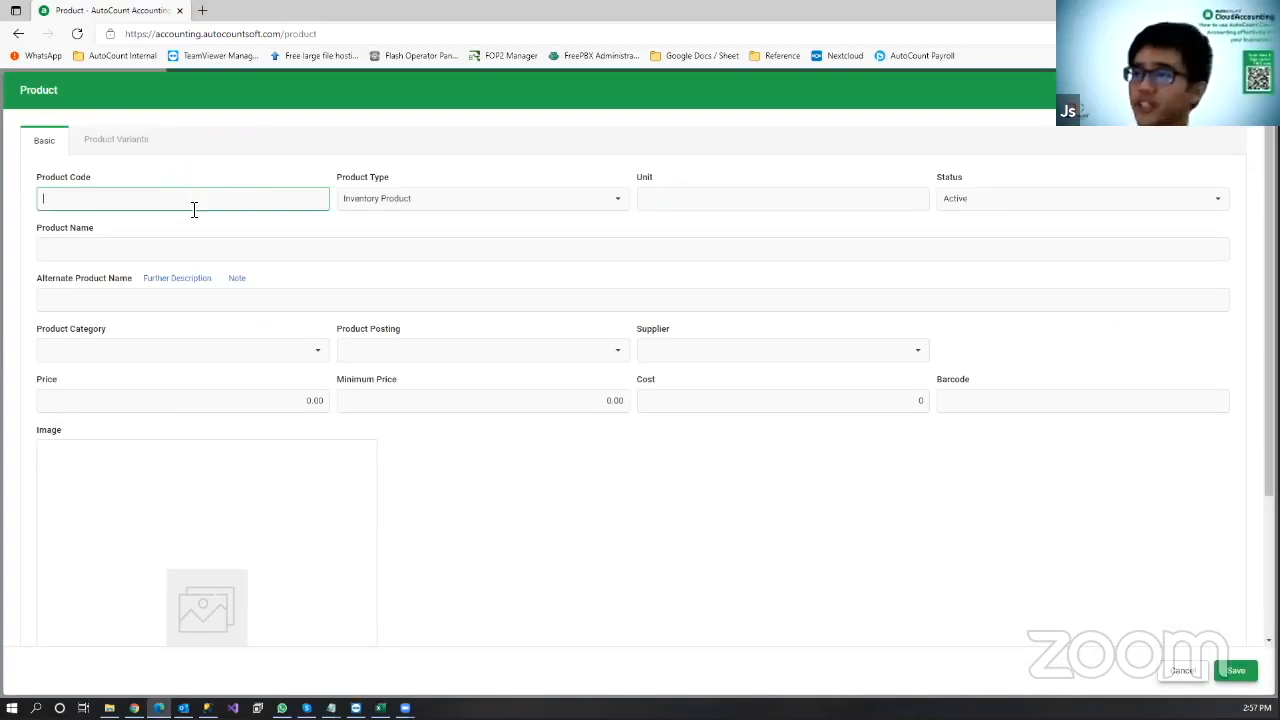
Step: Enter code KEYBOARD, name LOGITECH KEYBOARD and unit UNIT
{"action": "left_click", "coordinate": [196, 209]}
{"action": "type", "text": "KEYBOAR"}
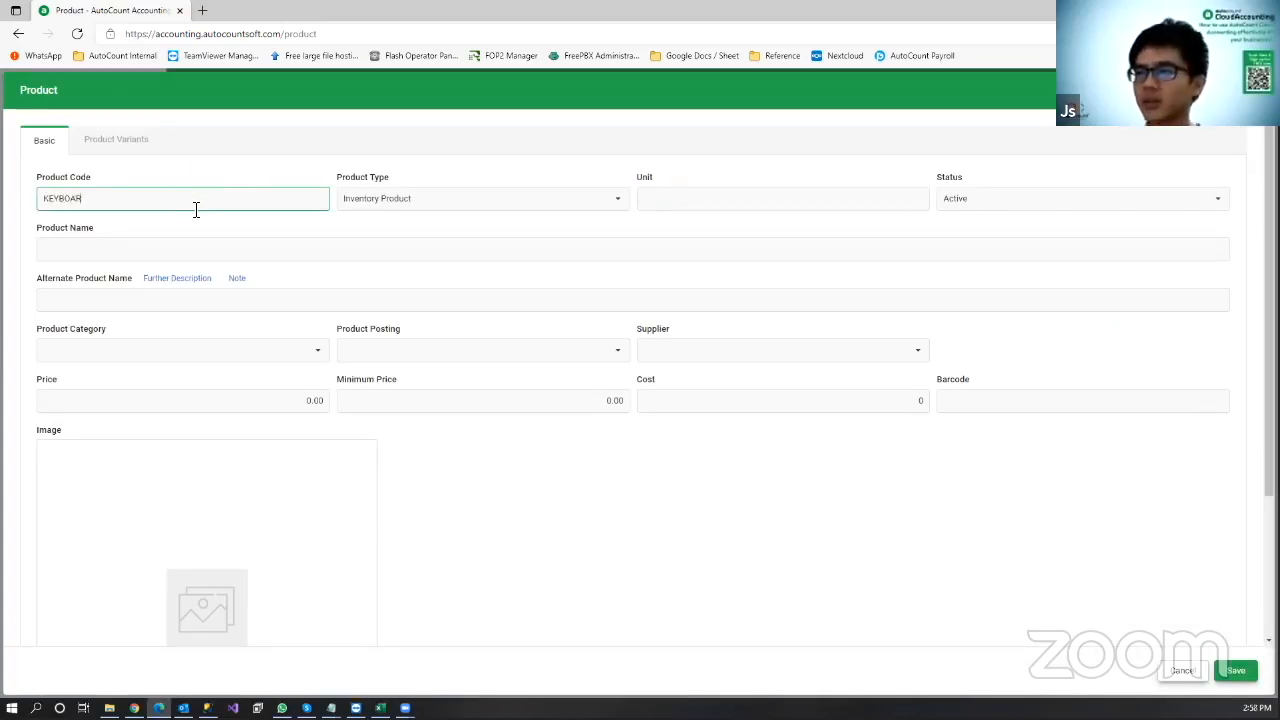
{"action": "type", "text": "D"}
{"action": "left_click", "coordinate": [208, 246]}
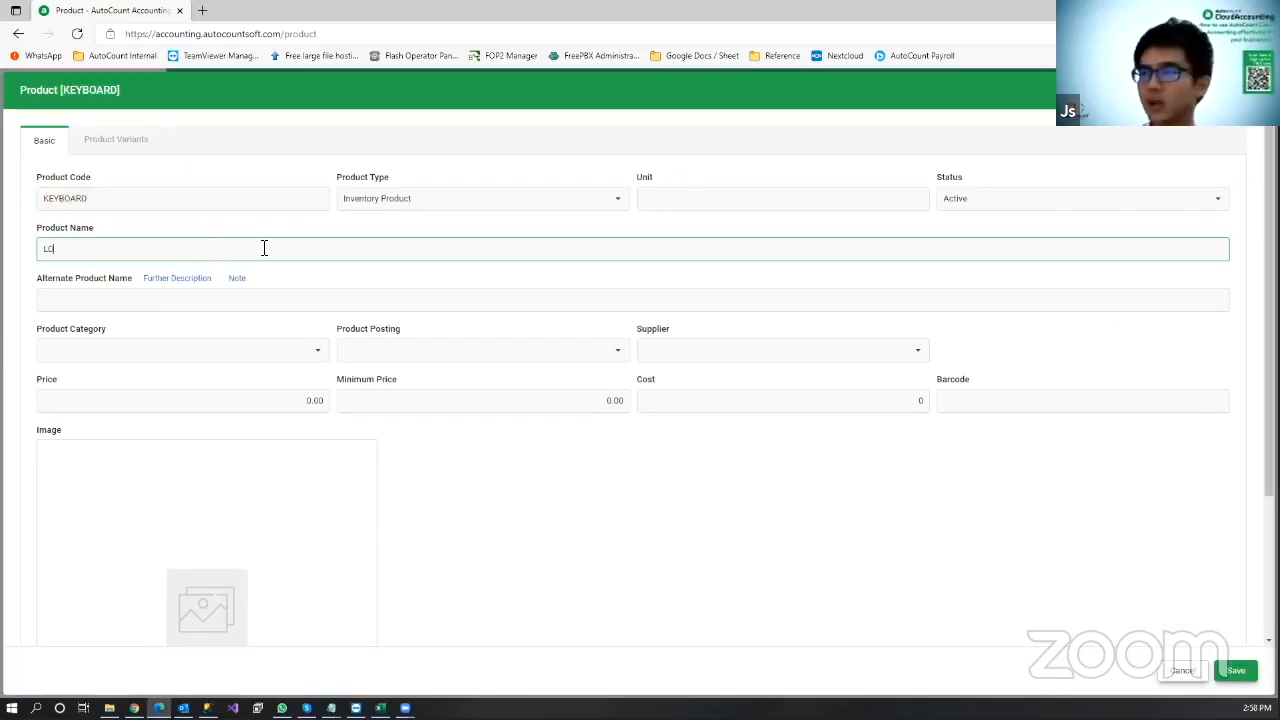
{"action": "type", "text": "LOGITECH KEYBOARD"}
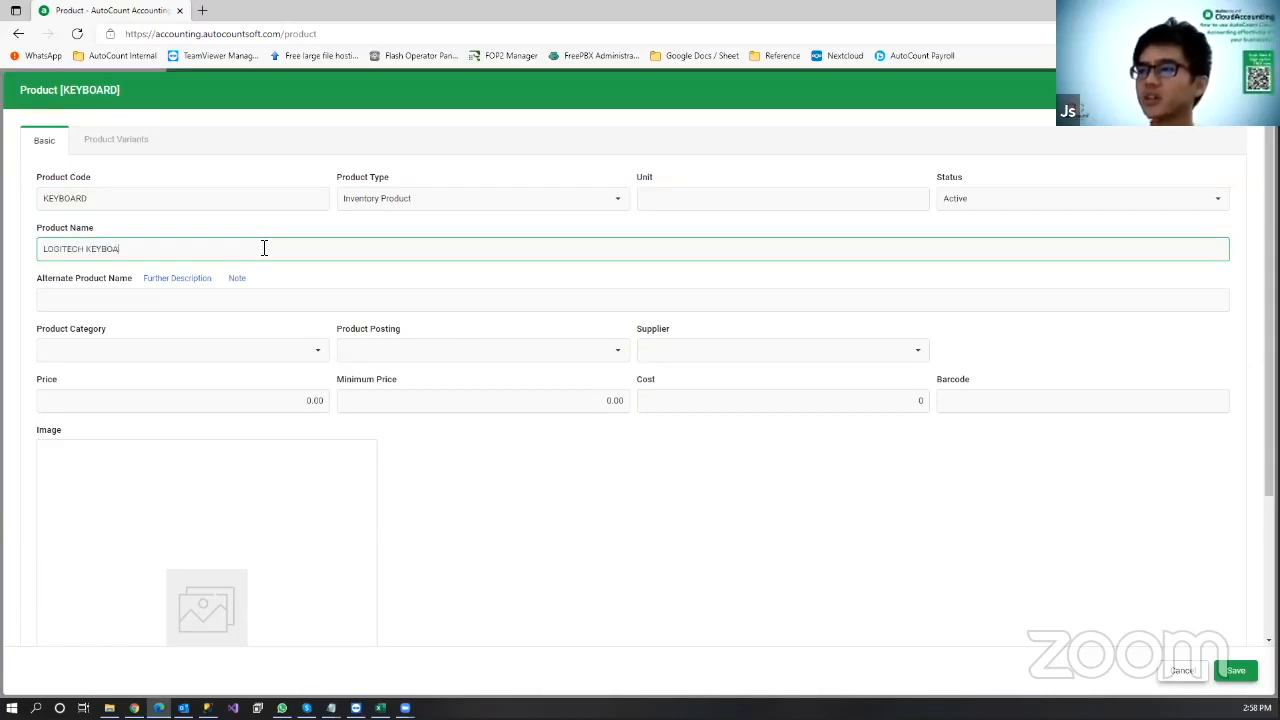
{"action": "left_click", "coordinate": [868, 200]}
{"action": "type", "text": "UNIT"}
Step: Choose COMPUTER ACC category, COMPUTER posting, price 25 and cost 15, then save
{"action": "left_click", "coordinate": [318, 350]}
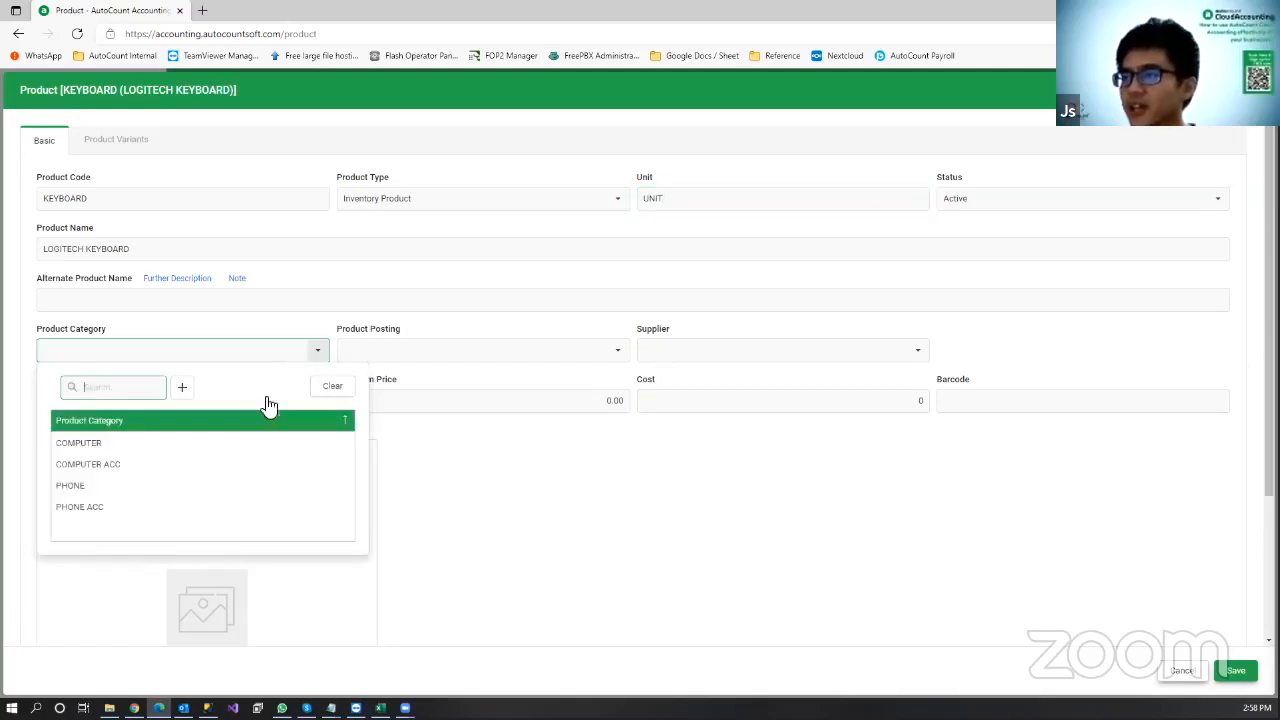
{"action": "left_click", "coordinate": [228, 472]}
{"action": "left_click", "coordinate": [588, 350]}
{"action": "left_click", "coordinate": [488, 443]}
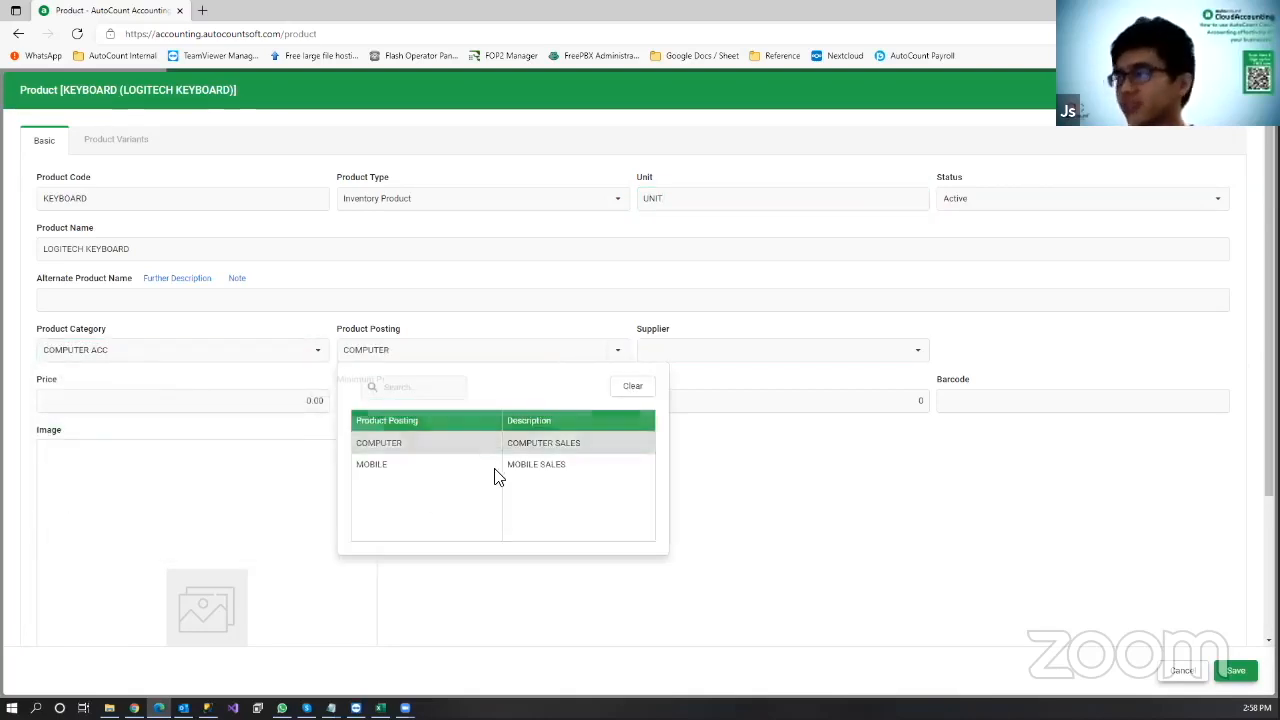
{"action": "left_click", "coordinate": [262, 399]}
{"action": "type", "text": "25"}
{"action": "left_click", "coordinate": [1030, 559]}
{"action": "left_click", "coordinate": [846, 402]}
{"action": "type", "text": "15"}
{"action": "left_click", "coordinate": [1236, 671]}
{"action": "left_click", "coordinate": [1235, 205]}
Step: Enter product code MOUSE, name LOGITECH MOUSE, unit UNIT, category COMPUTER ACC and posting COMPUTER
{"action": "type", "text": "MOUSE"}
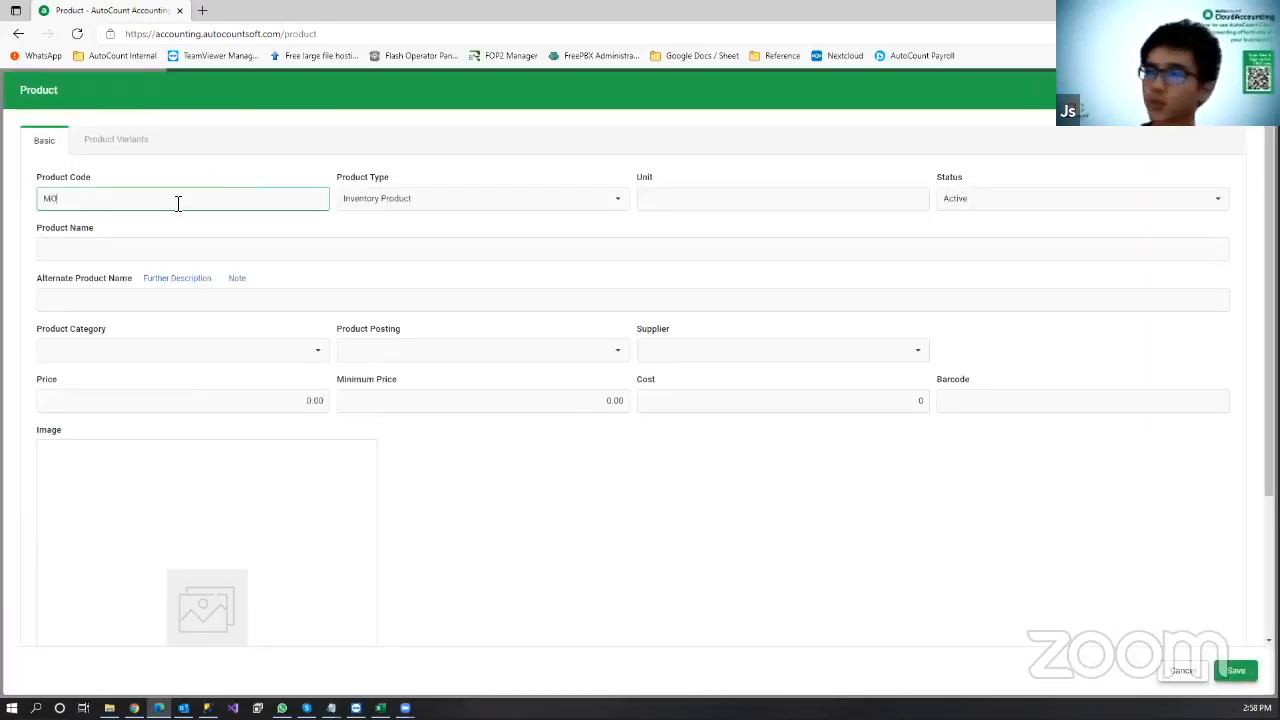
{"action": "left_click", "coordinate": [151, 246]}
{"action": "type", "text": "LOGITECH MOUSE"}
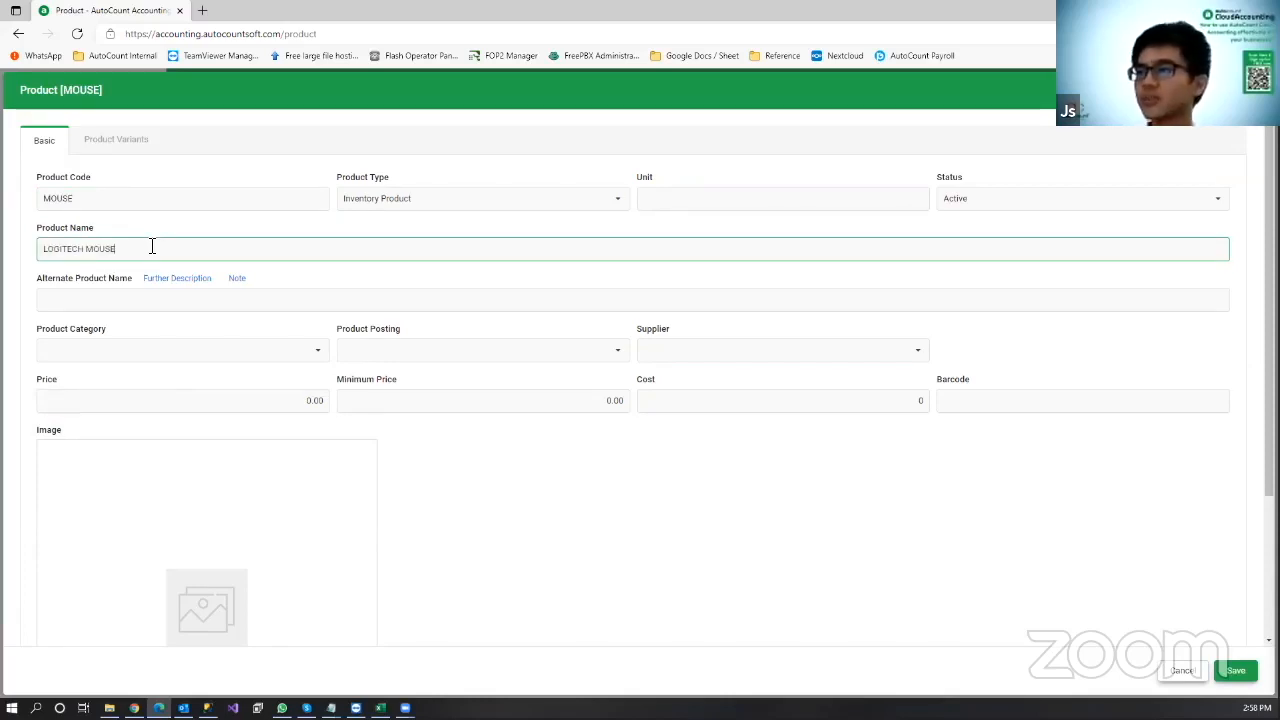
{"action": "left_click", "coordinate": [676, 205]}
{"action": "type", "text": "UNIT"}
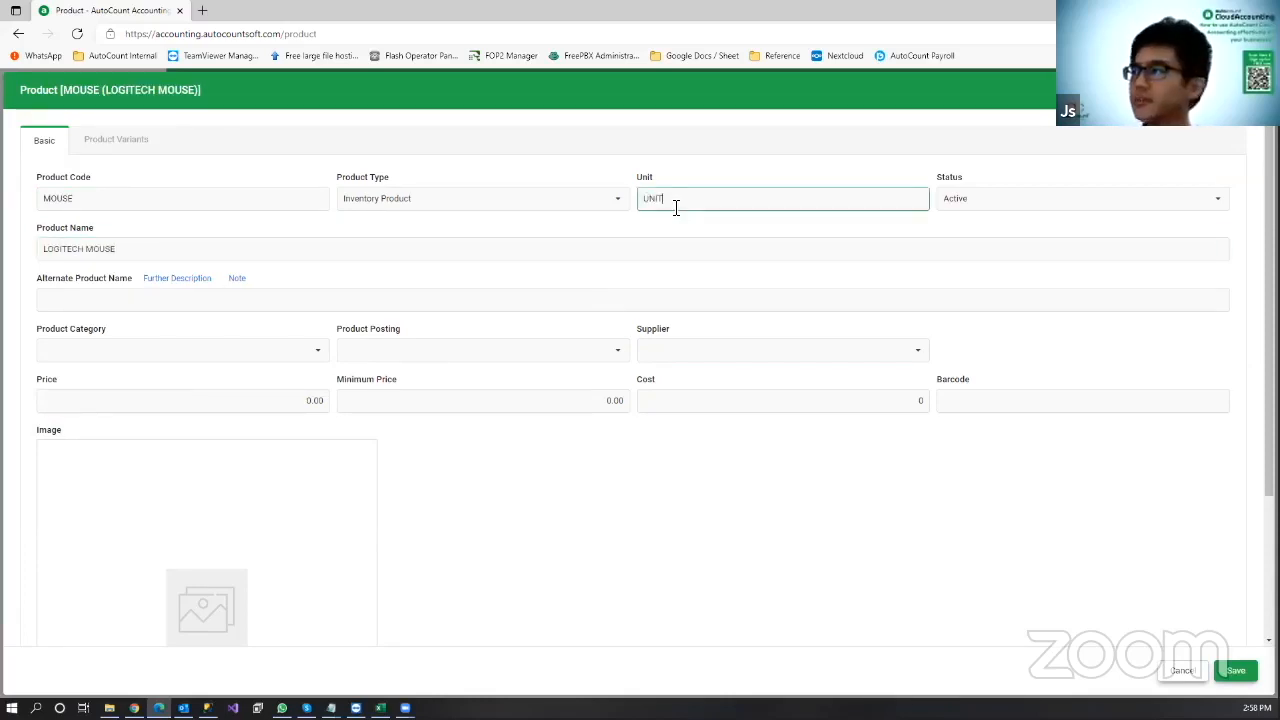
{"action": "left_click", "coordinate": [108, 346]}
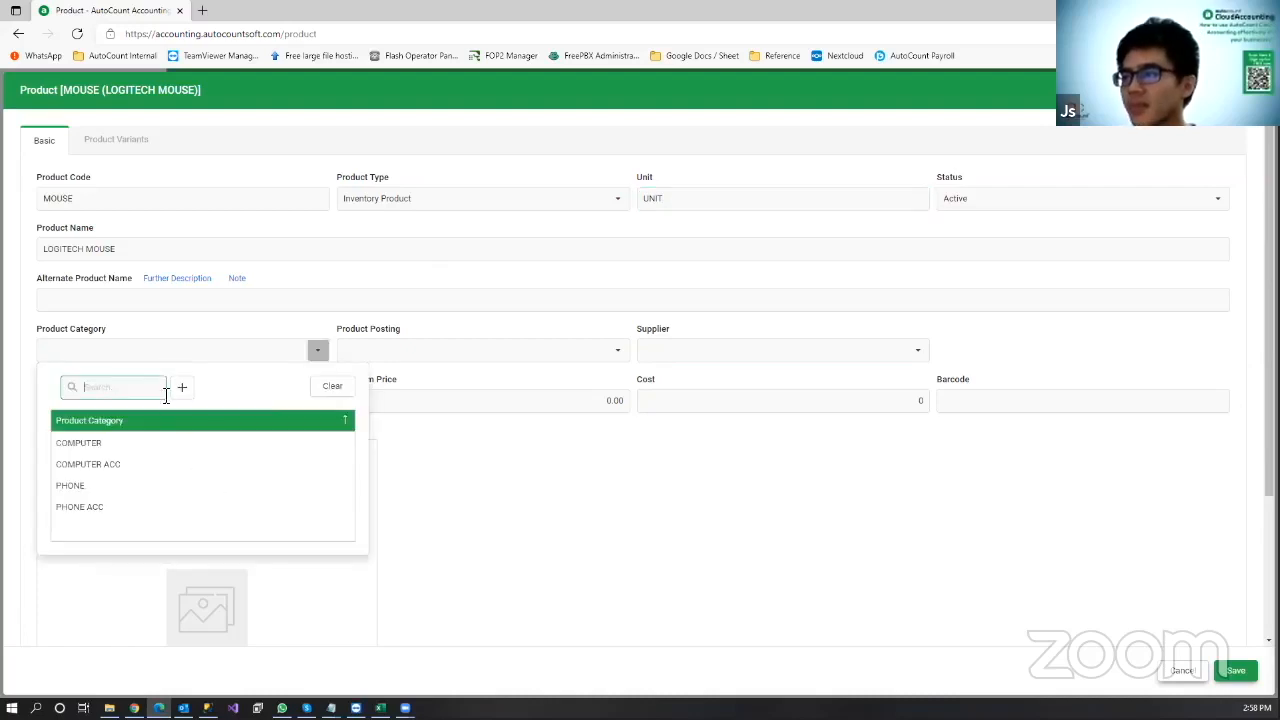
{"action": "left_click", "coordinate": [182, 463]}
{"action": "left_click", "coordinate": [495, 351]}
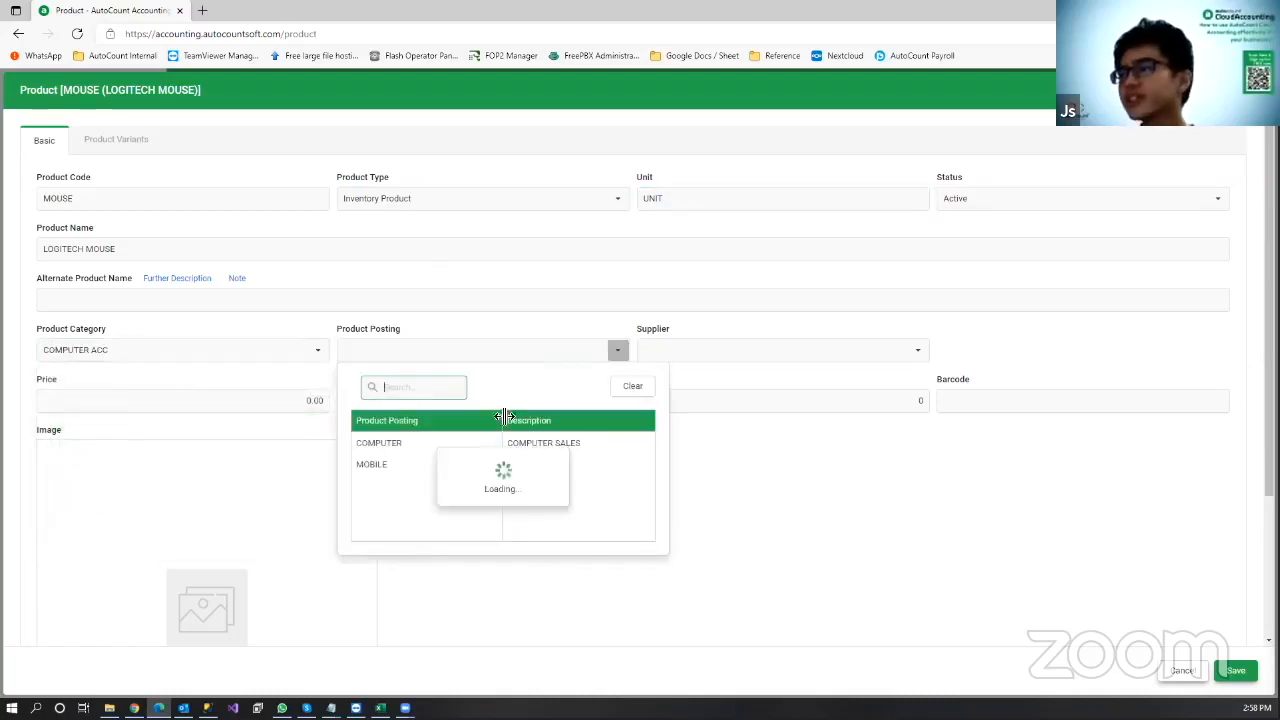
{"action": "left_click", "coordinate": [510, 448]}
Step: Set the MOUSE selling price to 15.00 and cost to 5, then save the product
{"action": "left_click", "coordinate": [268, 411]}
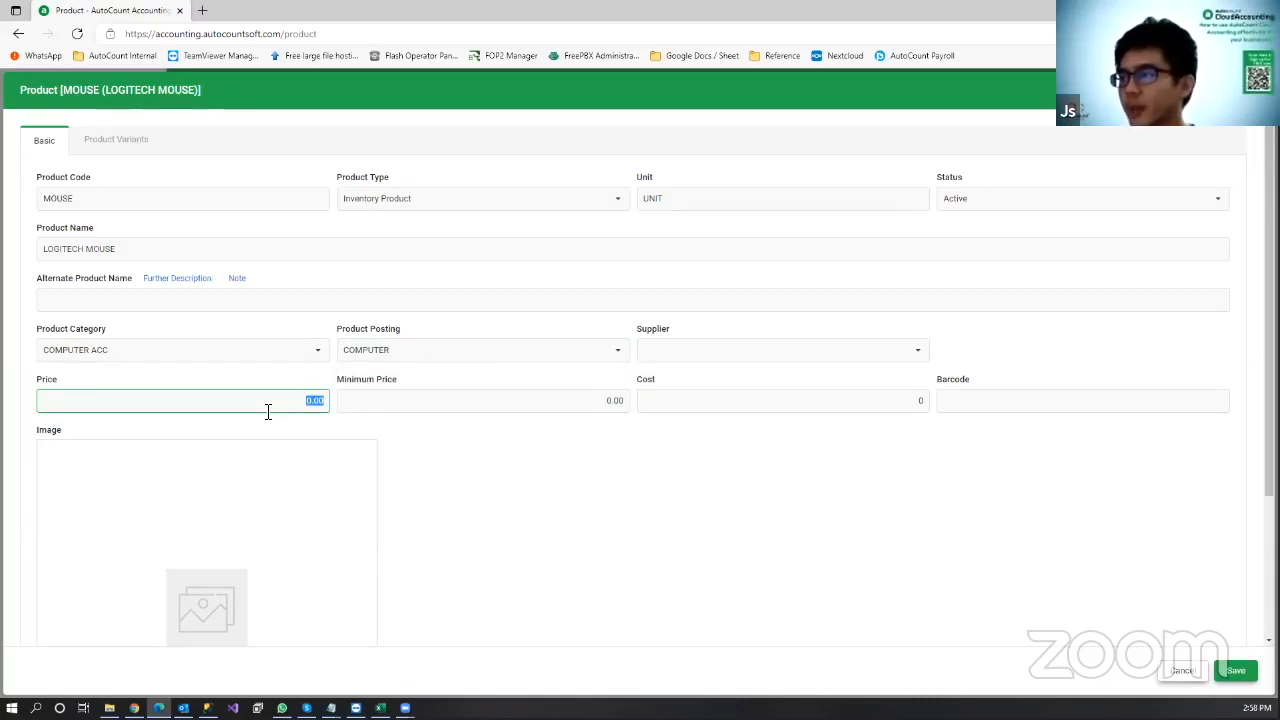
{"action": "type", "text": "15.00"}
{"action": "left_click", "coordinate": [790, 411]}
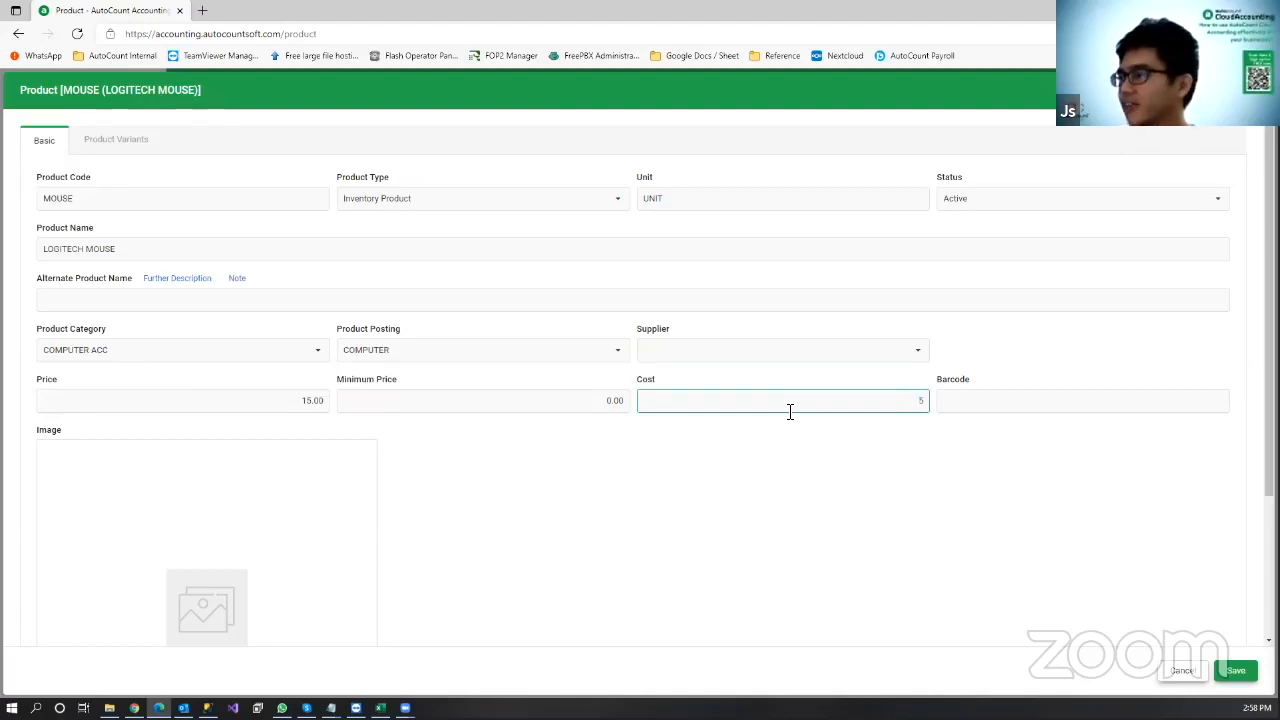
{"action": "left_click", "coordinate": [817, 493]}
{"action": "left_click", "coordinate": [1229, 671]}
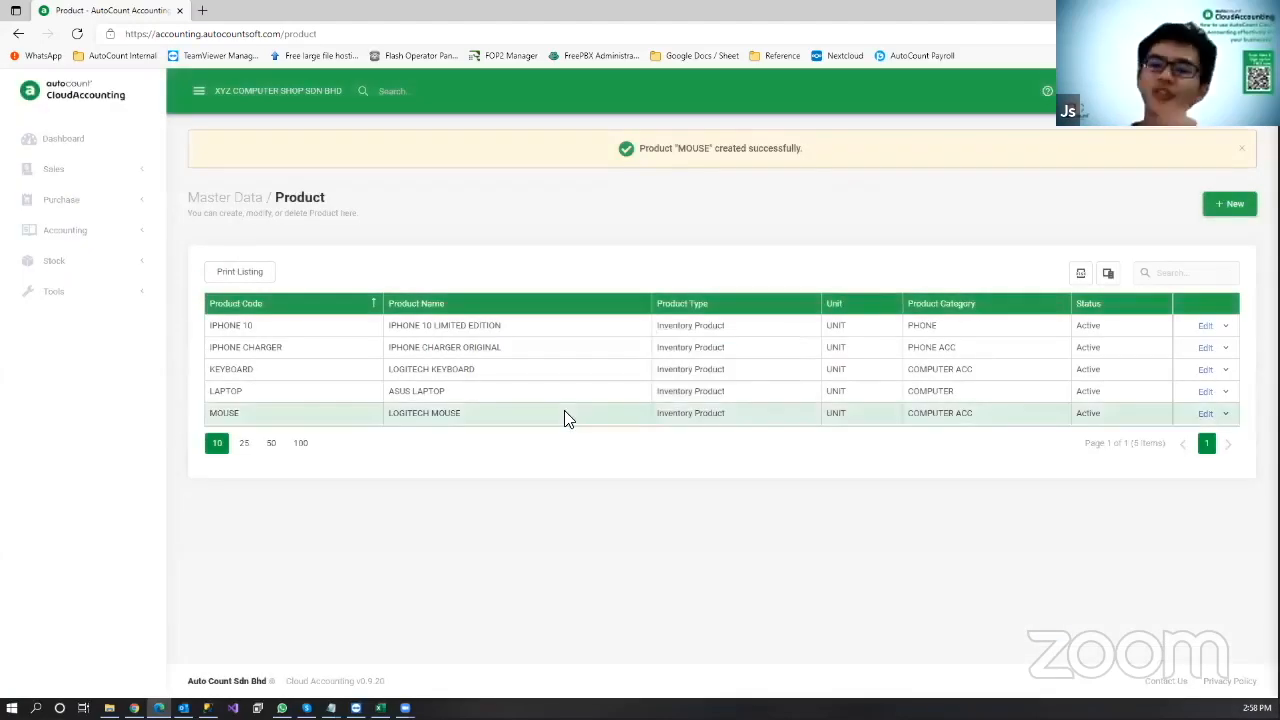
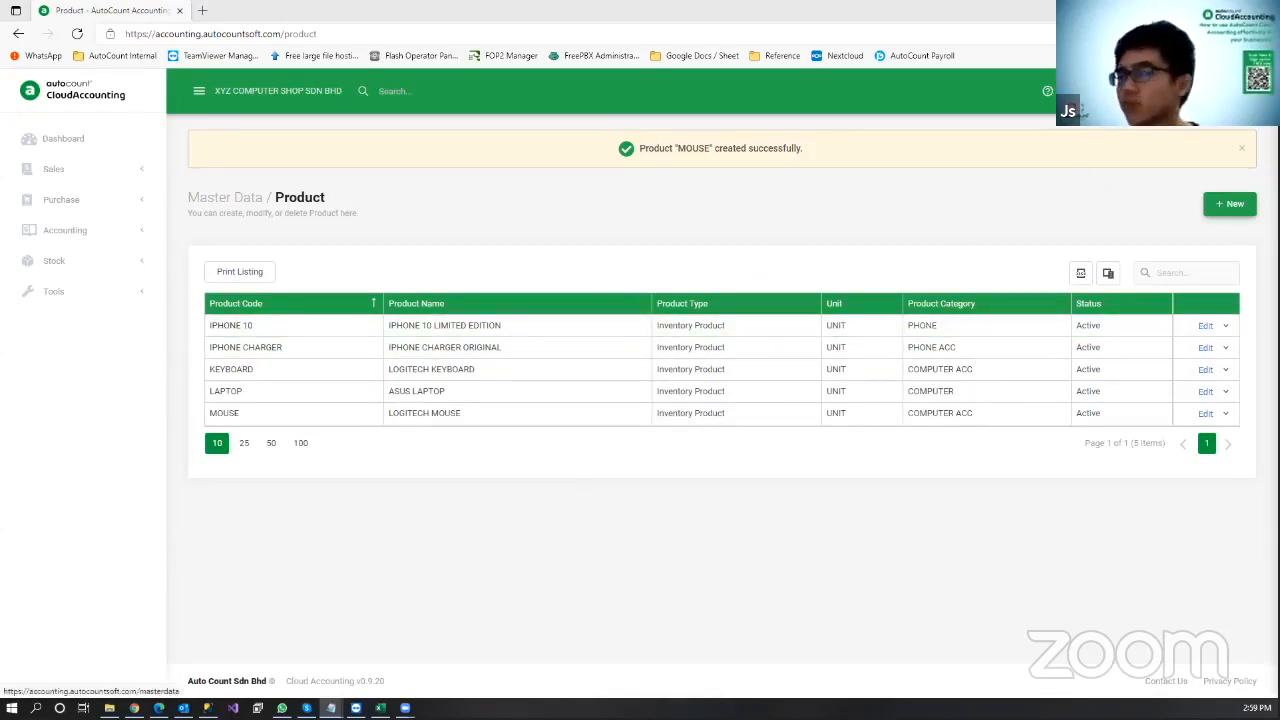
Step: Go back from the product list to the Master Data page
{"action": "left_click", "coordinate": [225, 197]}
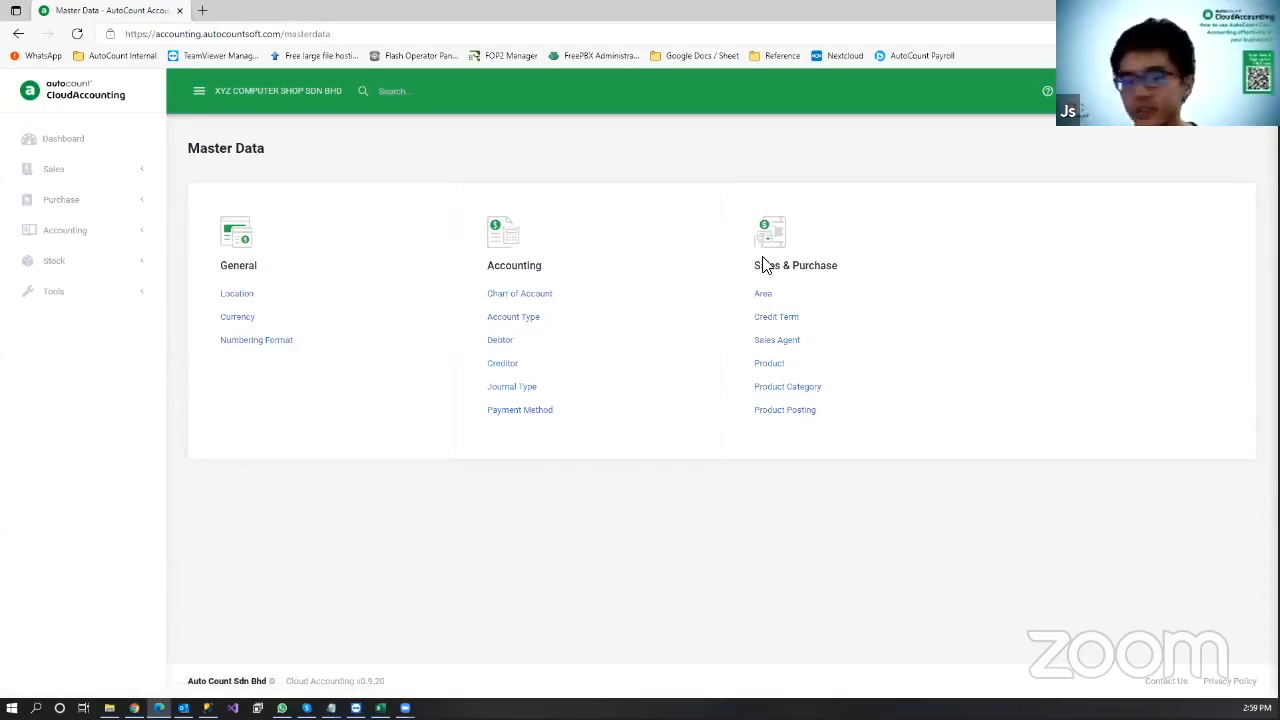
Step: Create a new creditor with company name XXX COMPUTER SHOP, generating code 400-X001 under 400-0000
{"action": "left_click", "coordinate": [504, 366]}
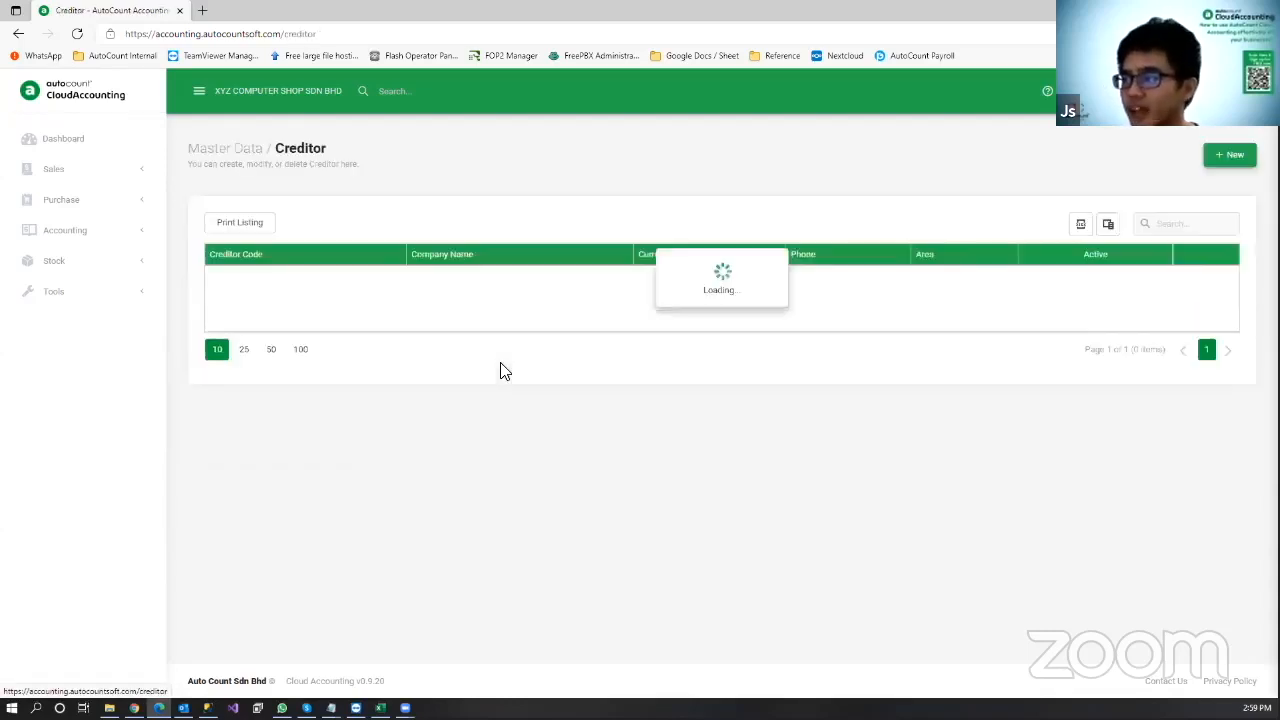
{"action": "left_click", "coordinate": [1238, 162]}
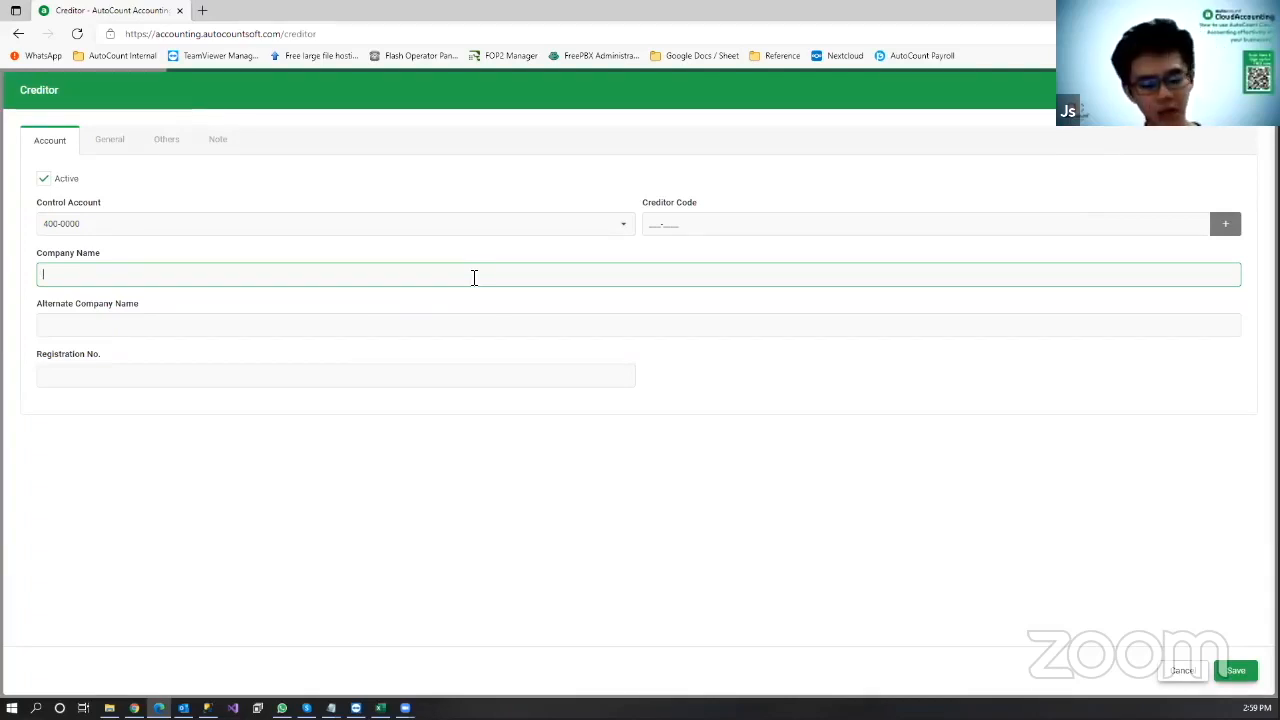
{"action": "type", "text": "x"}
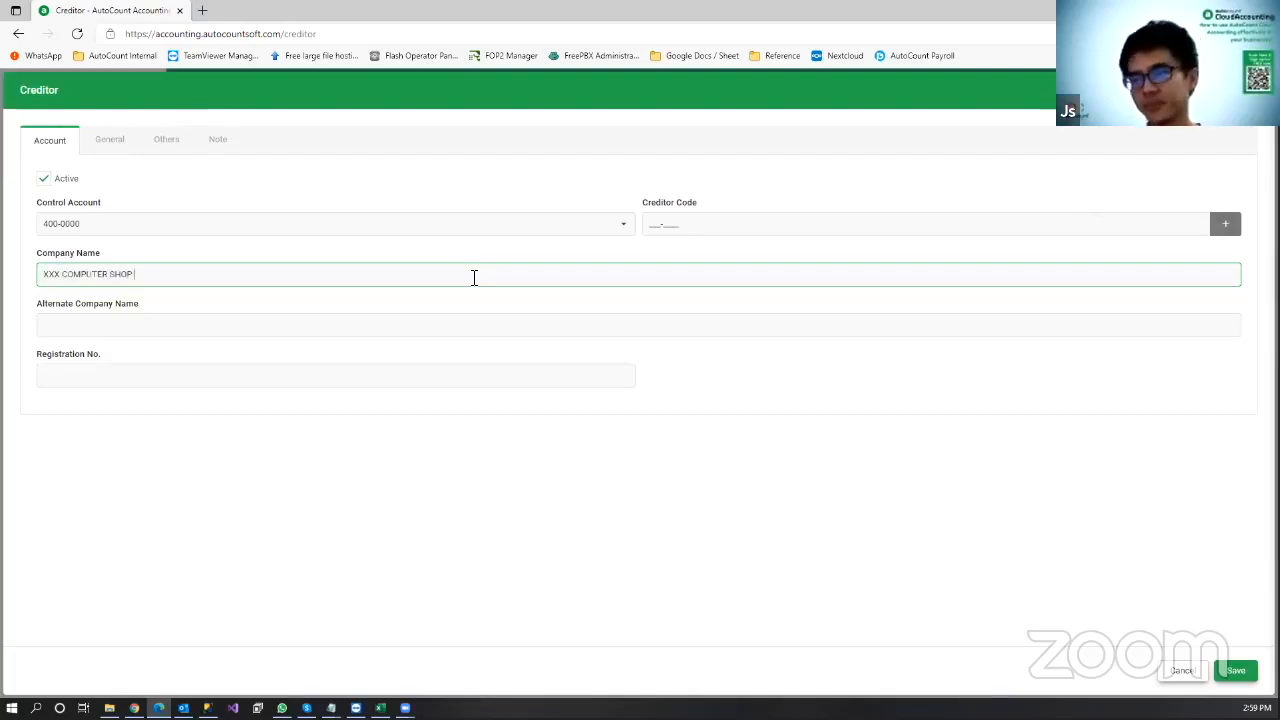
{"action": "left_click", "coordinate": [421, 517]}
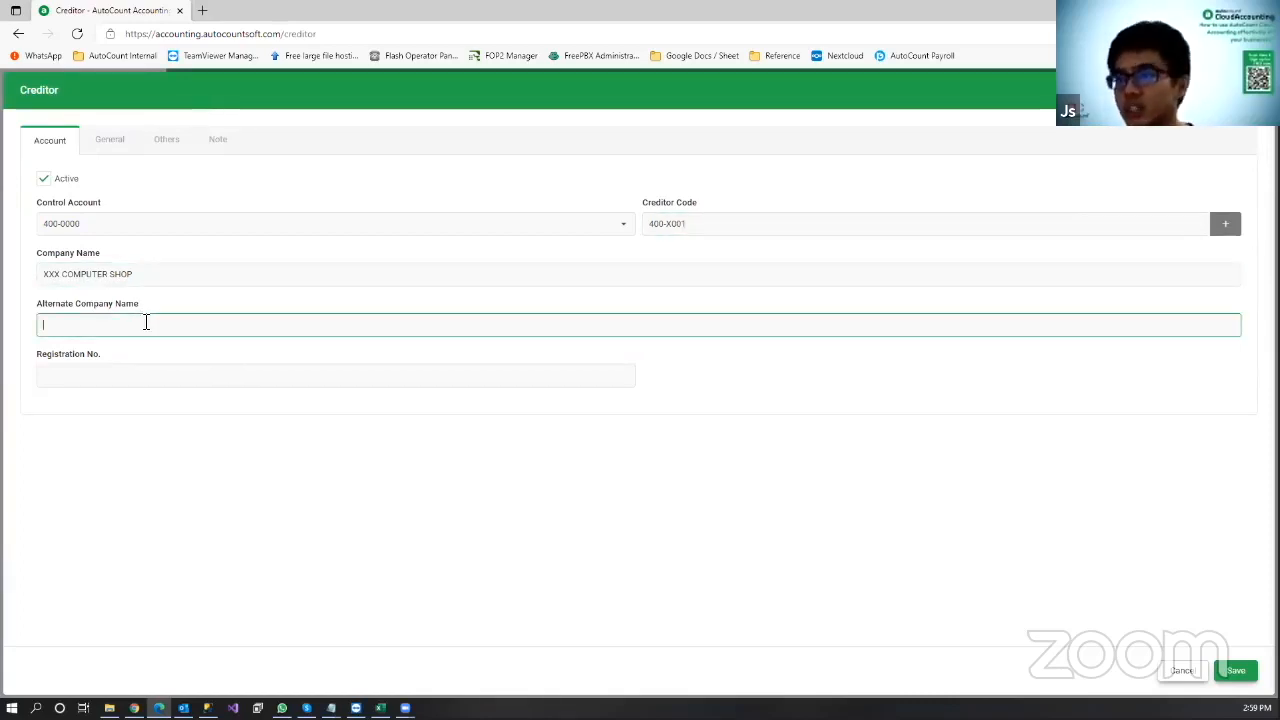
{"action": "left_click", "coordinate": [131, 372]}
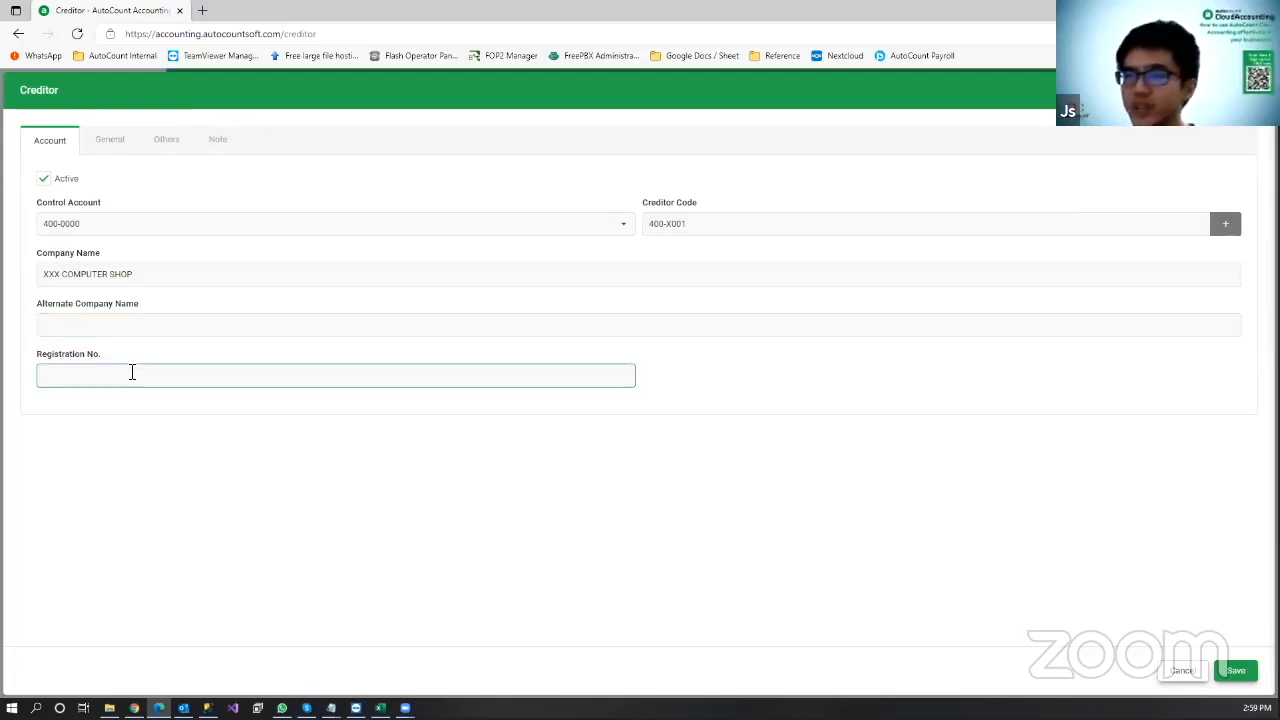
{"action": "left_click", "coordinate": [109, 145]}
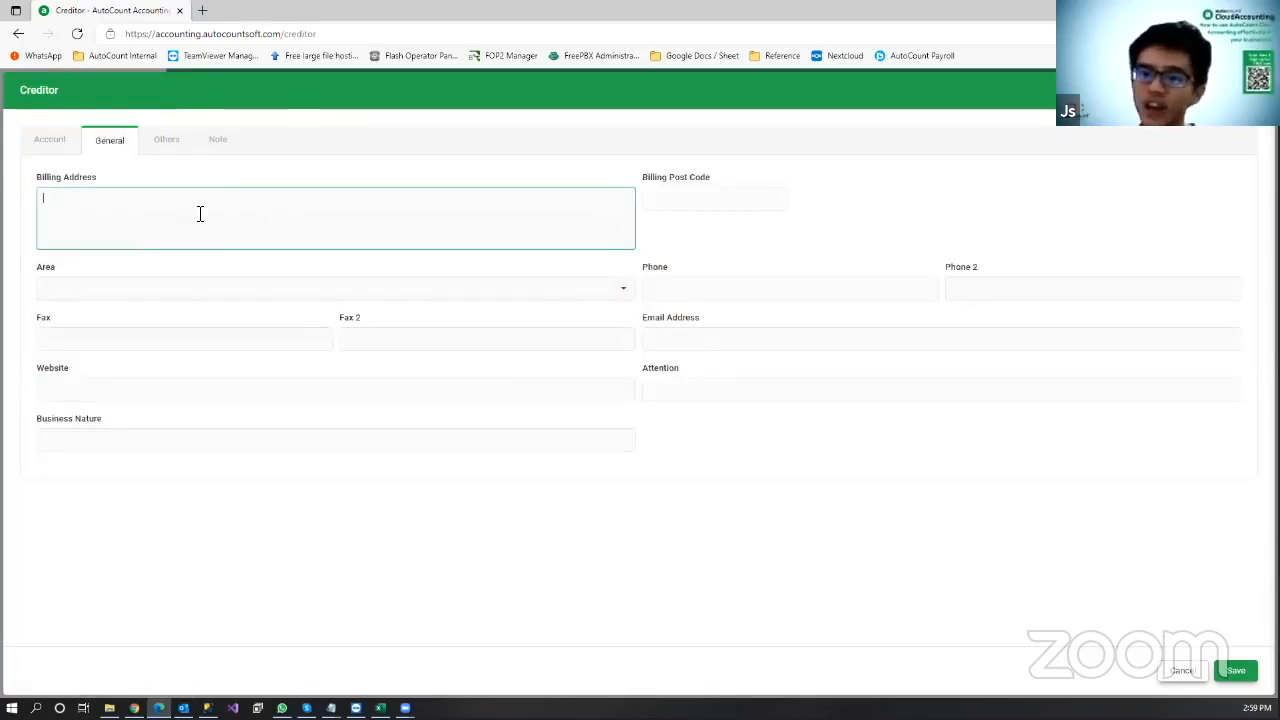
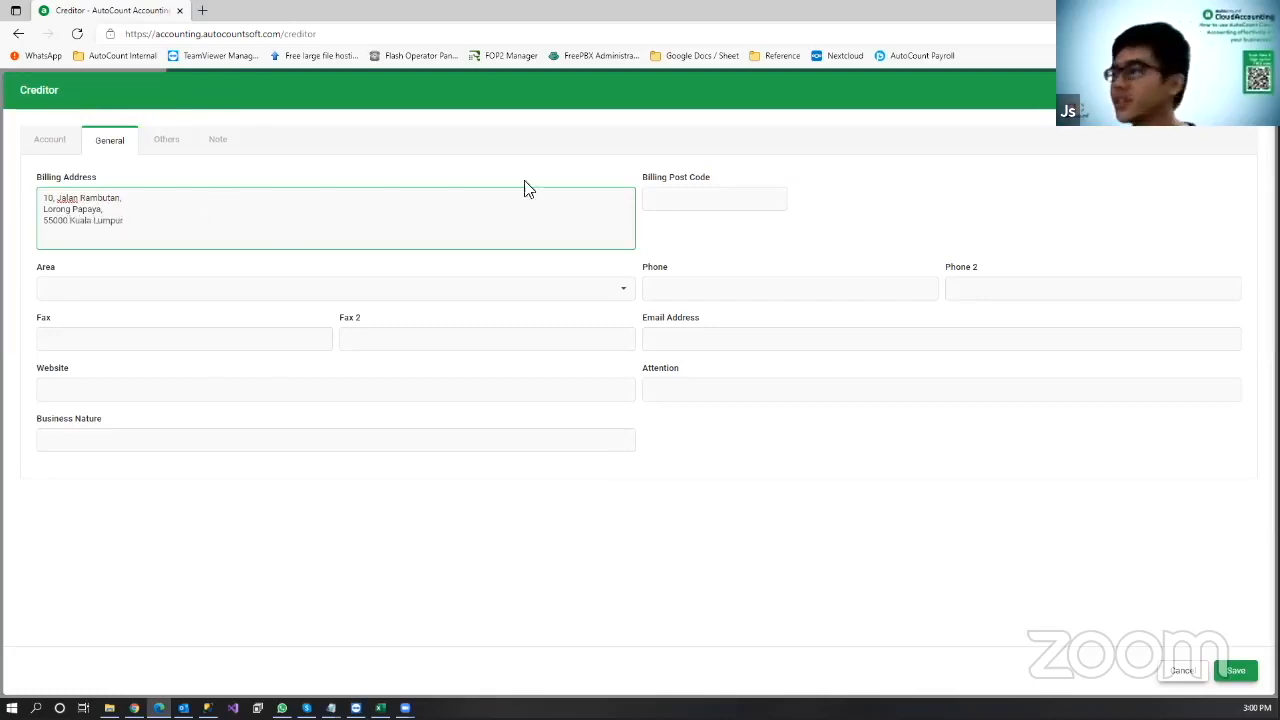
Step: Enter the creditor's three-line billing address and check its MYR currency and C.O.D. credit term
{"action": "left_click", "coordinate": [709, 338]}
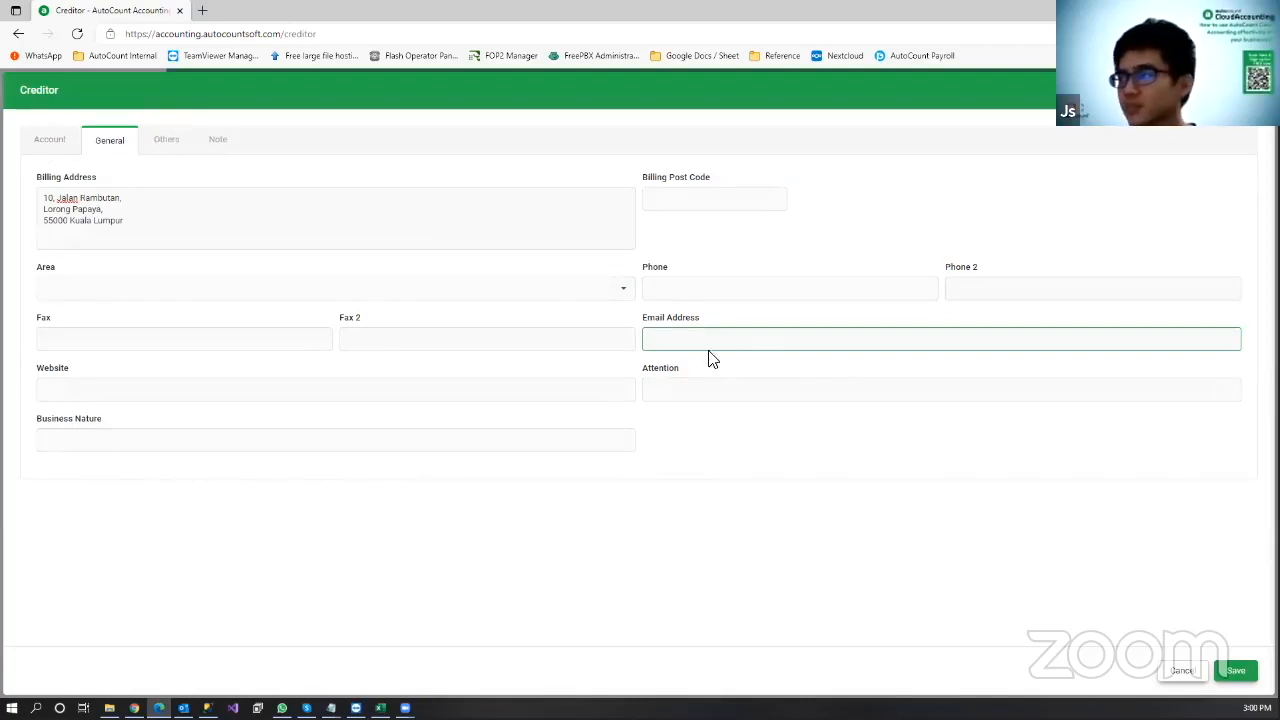
{"action": "left_click", "coordinate": [170, 143]}
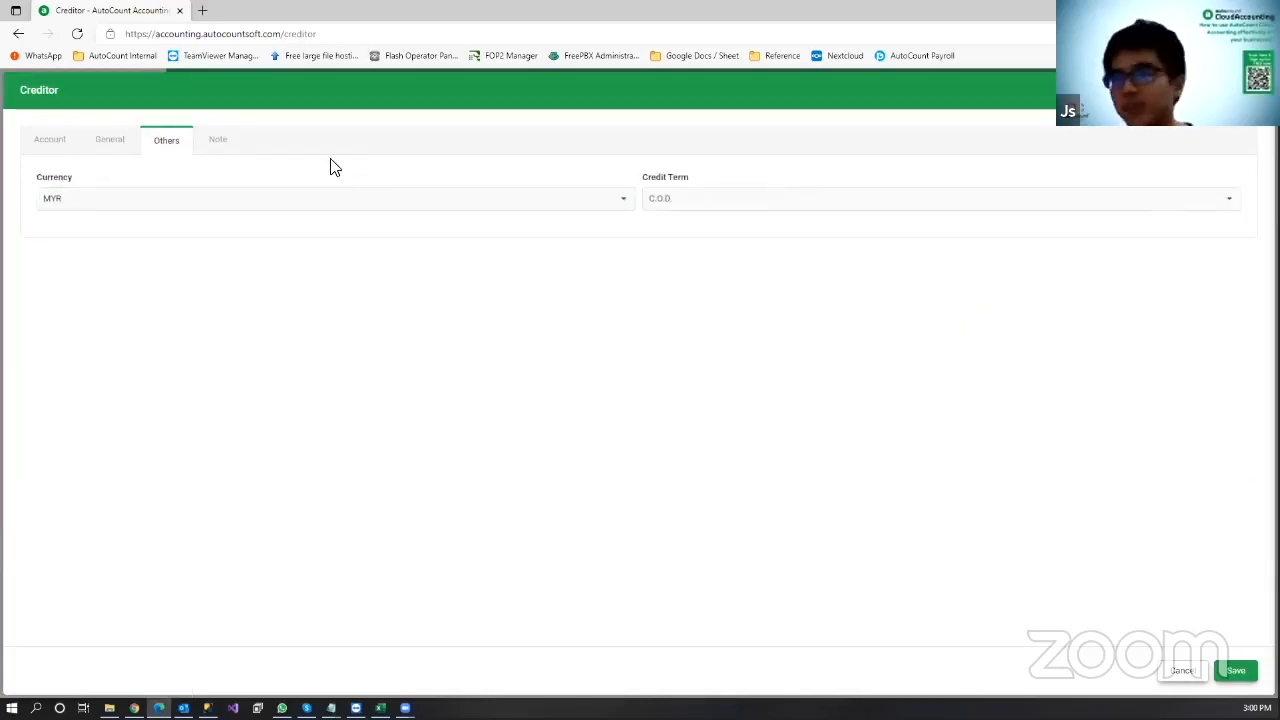
Step: Keep the credit term unchanged, add the note 'This is a VIP supplier' and save creditor 400-X001
{"action": "left_click", "coordinate": [746, 205]}
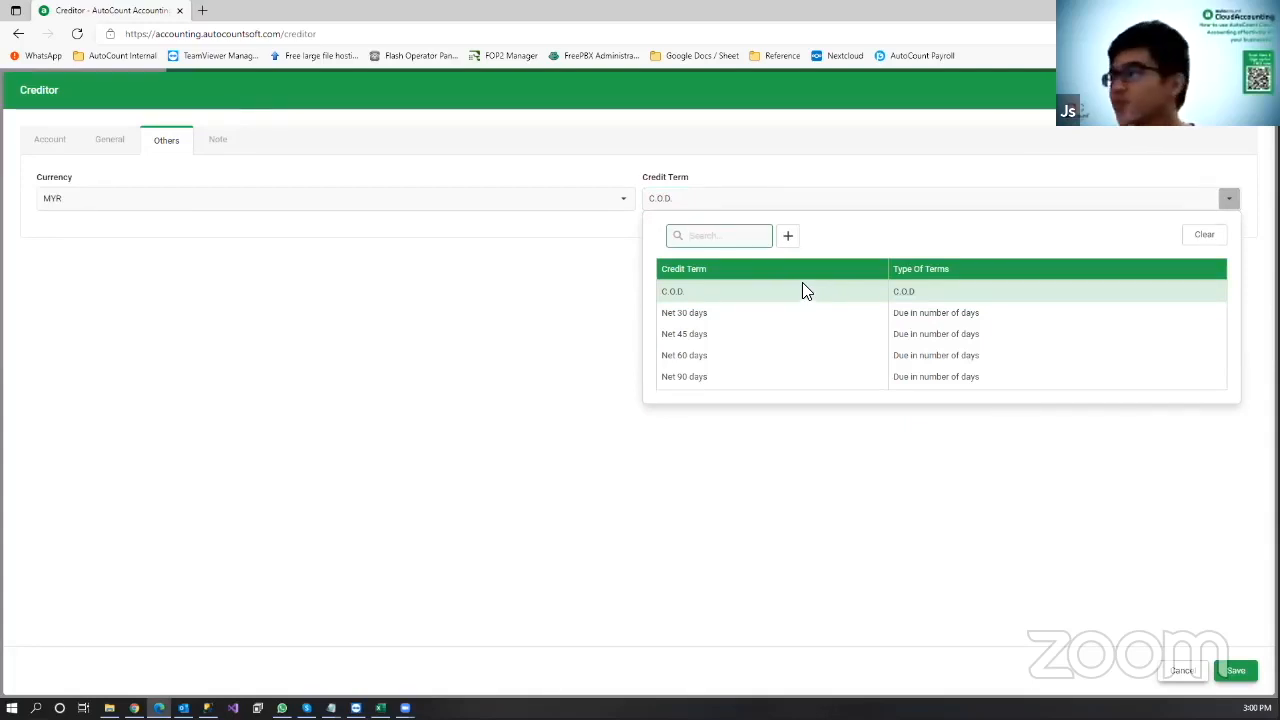
{"action": "left_click", "coordinate": [320, 186]}
{"action": "left_click", "coordinate": [218, 140]}
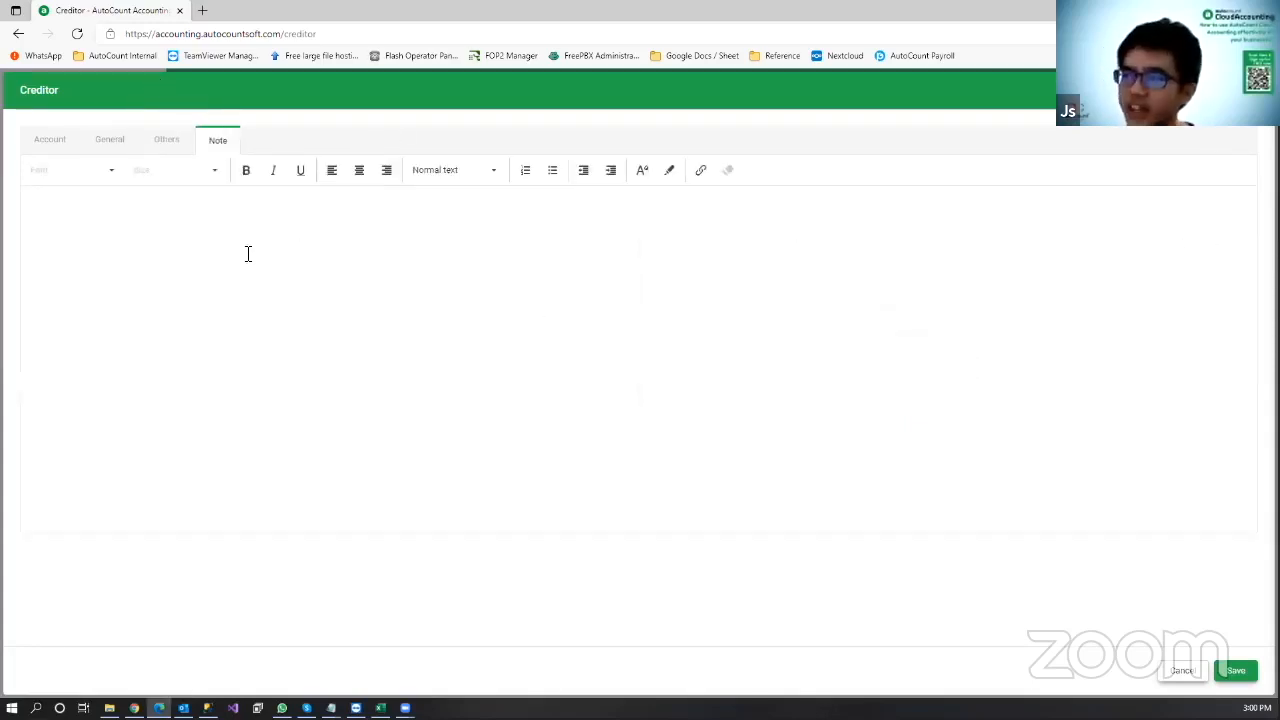
{"action": "left_click", "coordinate": [314, 226]}
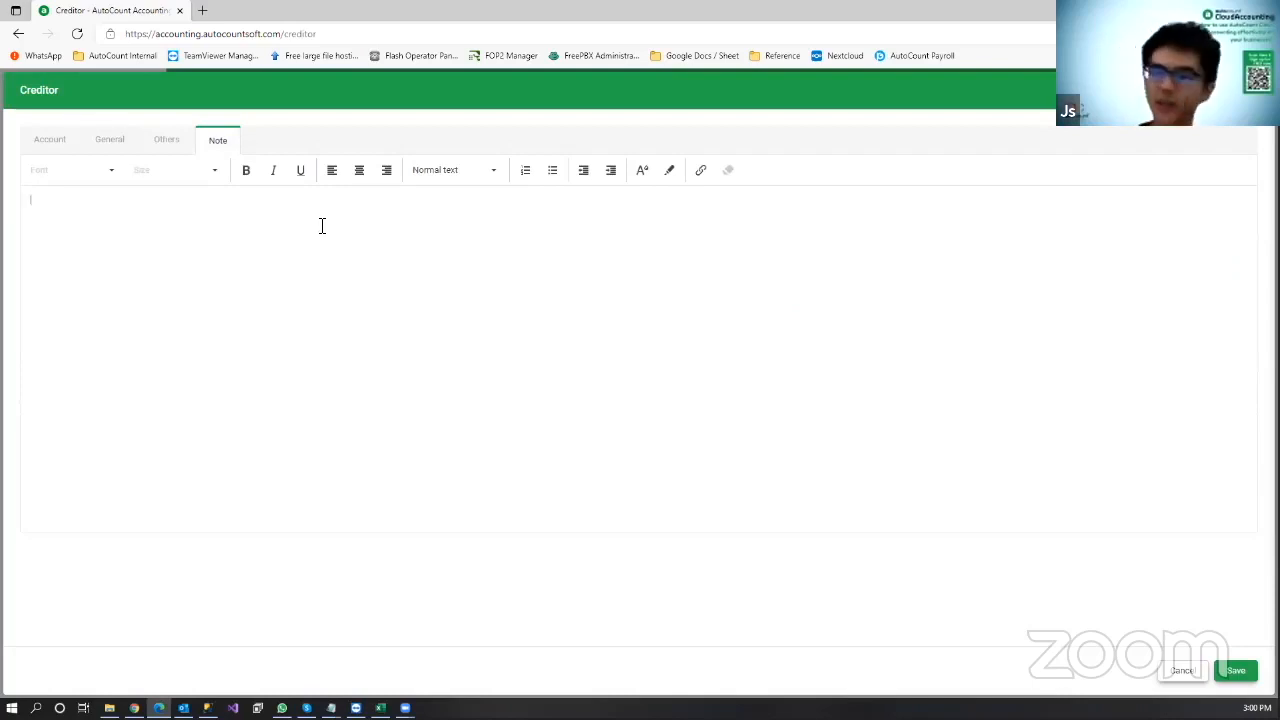
{"action": "type", "text": "This is a VIP supplier"}
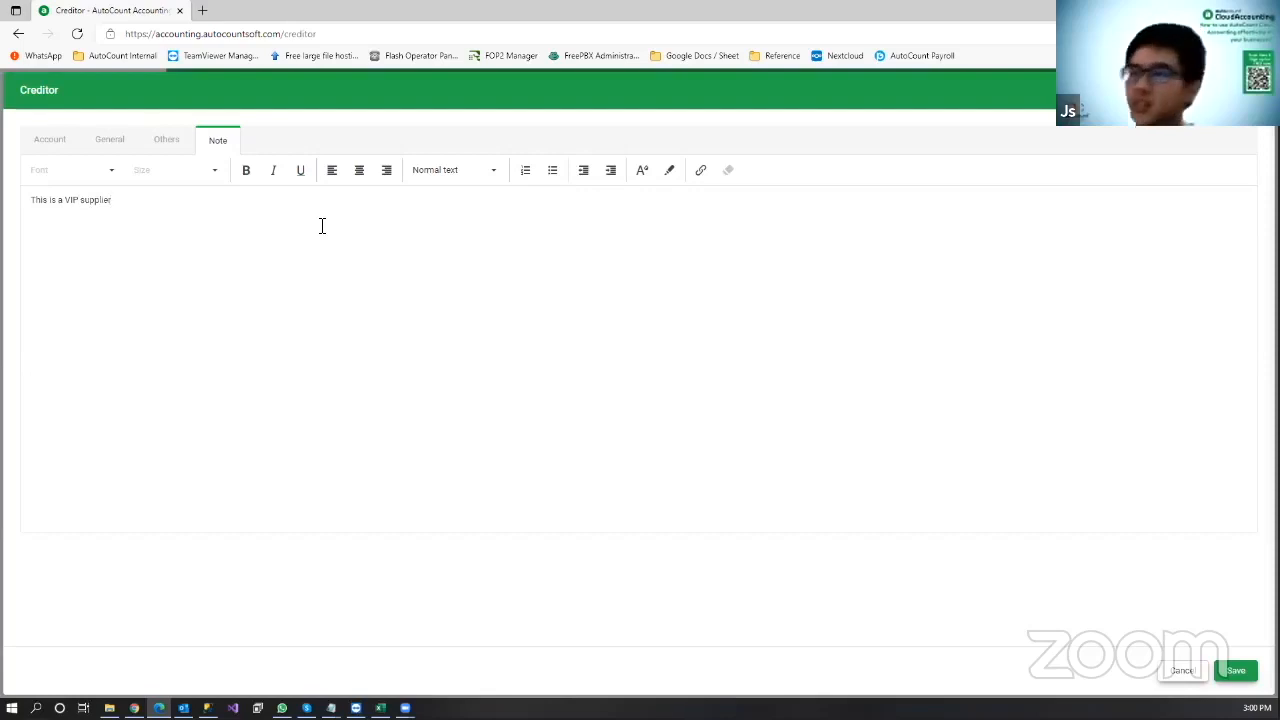
{"action": "left_click", "coordinate": [1238, 671]}
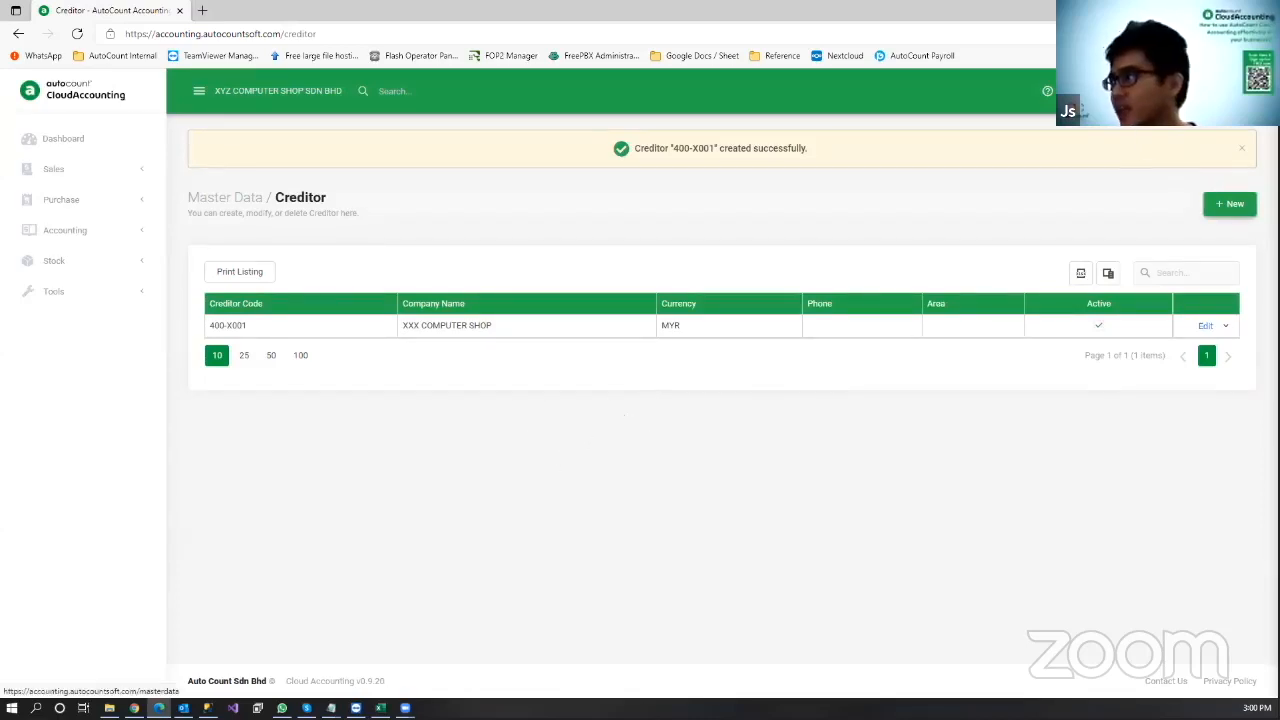
Step: Start a new debtor AUTO COUNT SDN BHD from the Debtor list, generating code 300-A001
{"action": "left_click", "coordinate": [1078, 91]}
{"action": "left_click", "coordinate": [499, 342]}
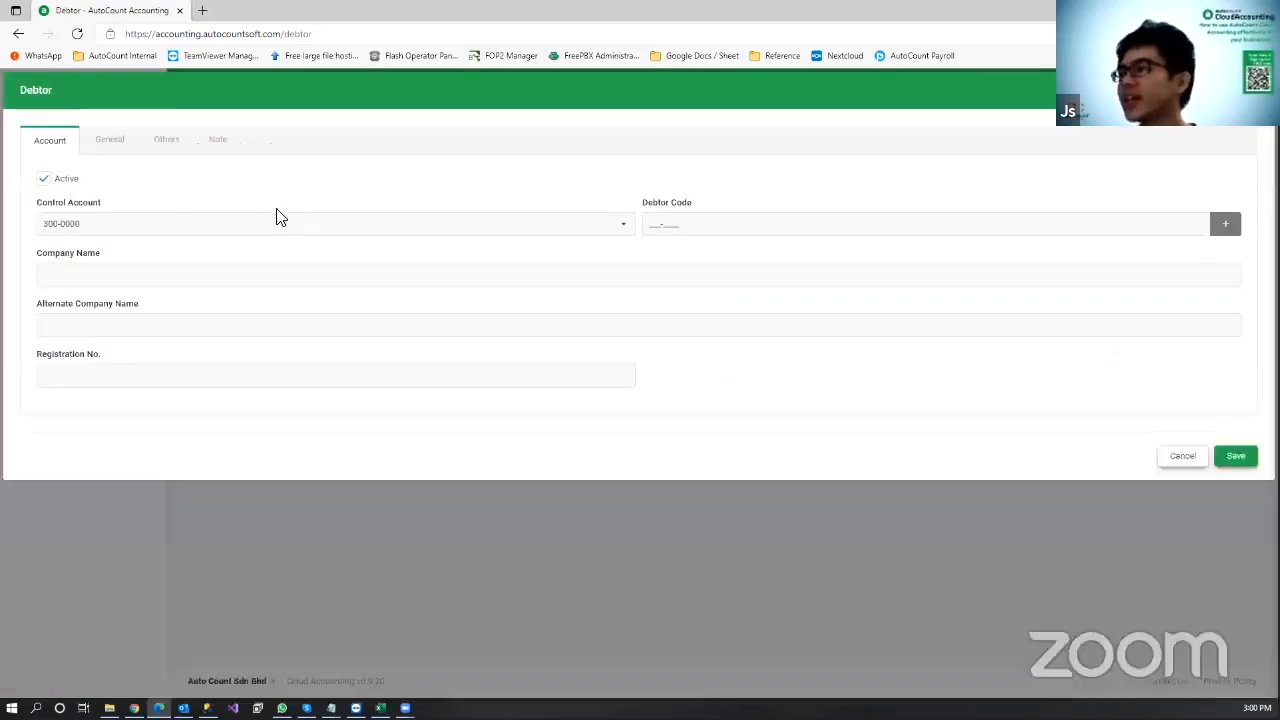
{"action": "left_click", "coordinate": [134, 266]}
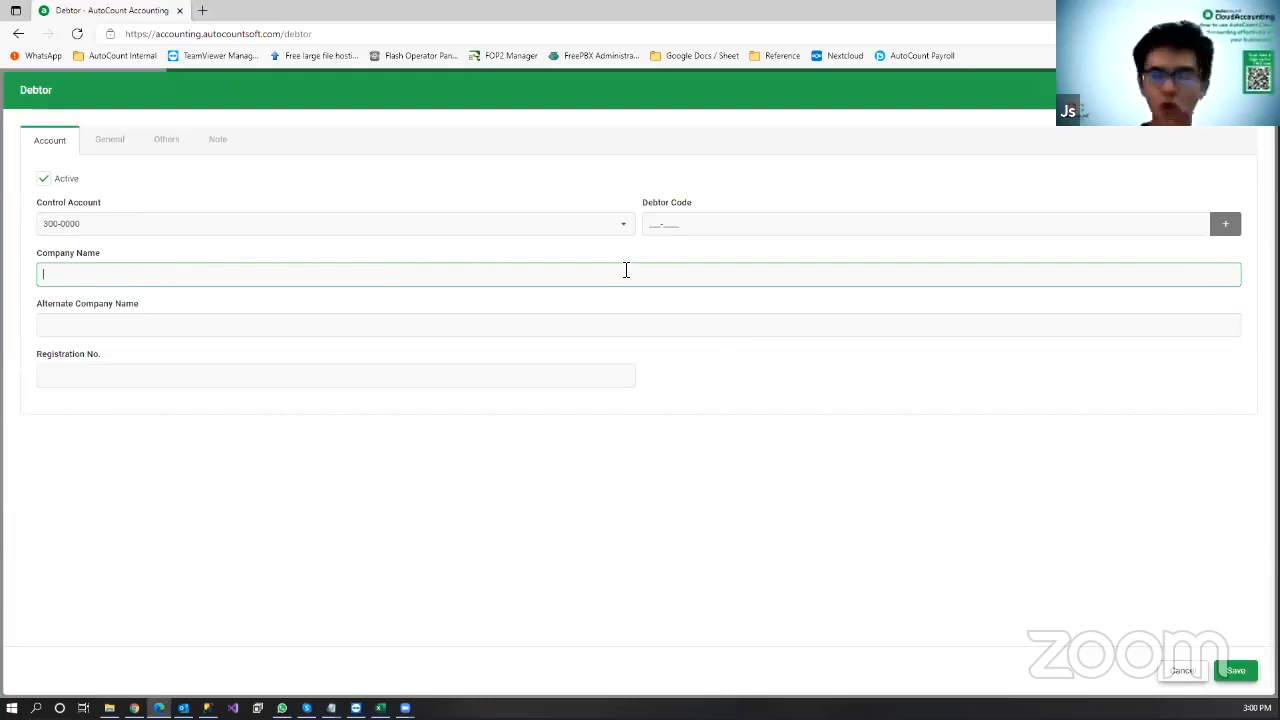
{"action": "type", "text": "AUTO COUNT SDN BHD"}
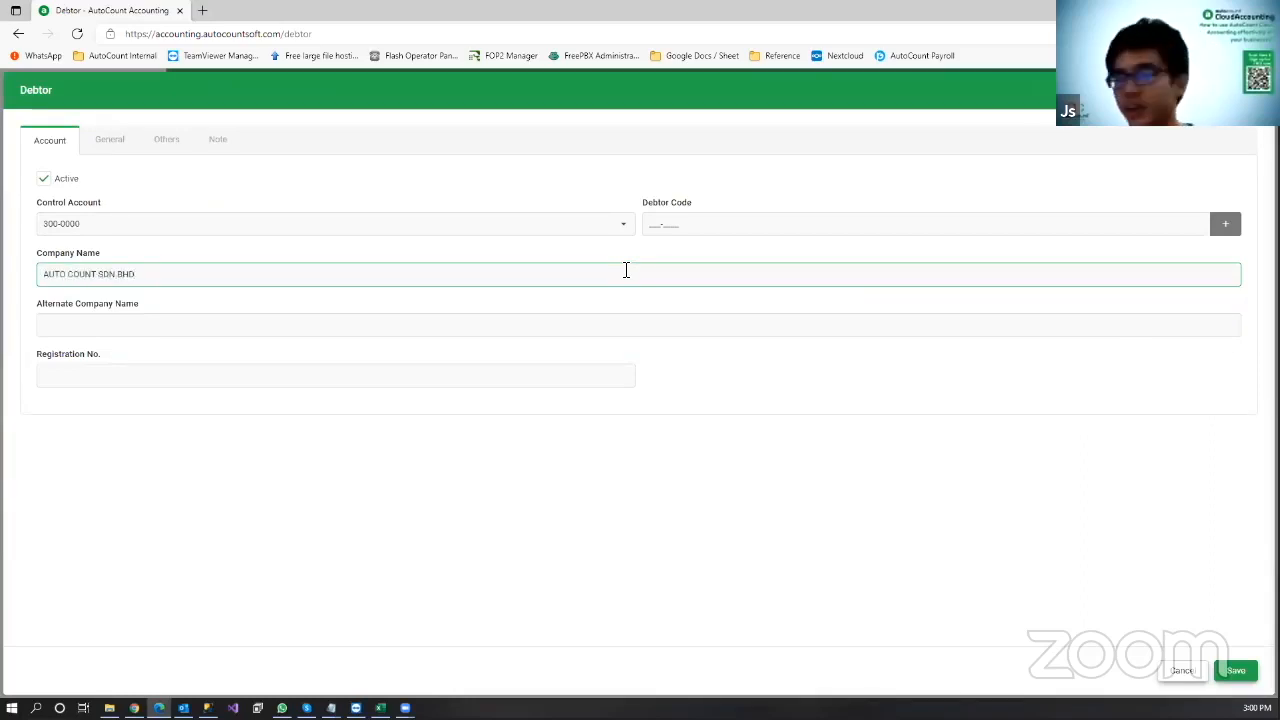
{"action": "left_click", "coordinate": [600, 417]}
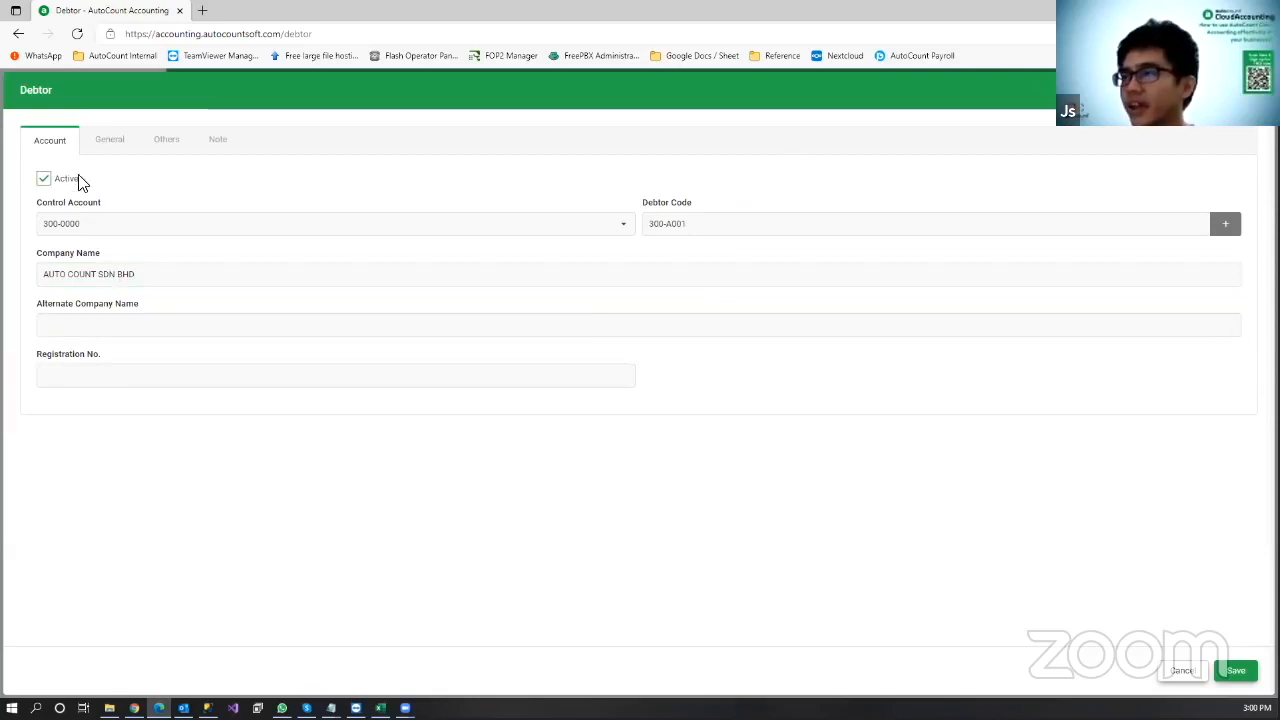
Step: Enter the debtor's billing address and e-mail address
{"action": "left_click", "coordinate": [111, 143]}
{"action": "left_click", "coordinate": [240, 214]}
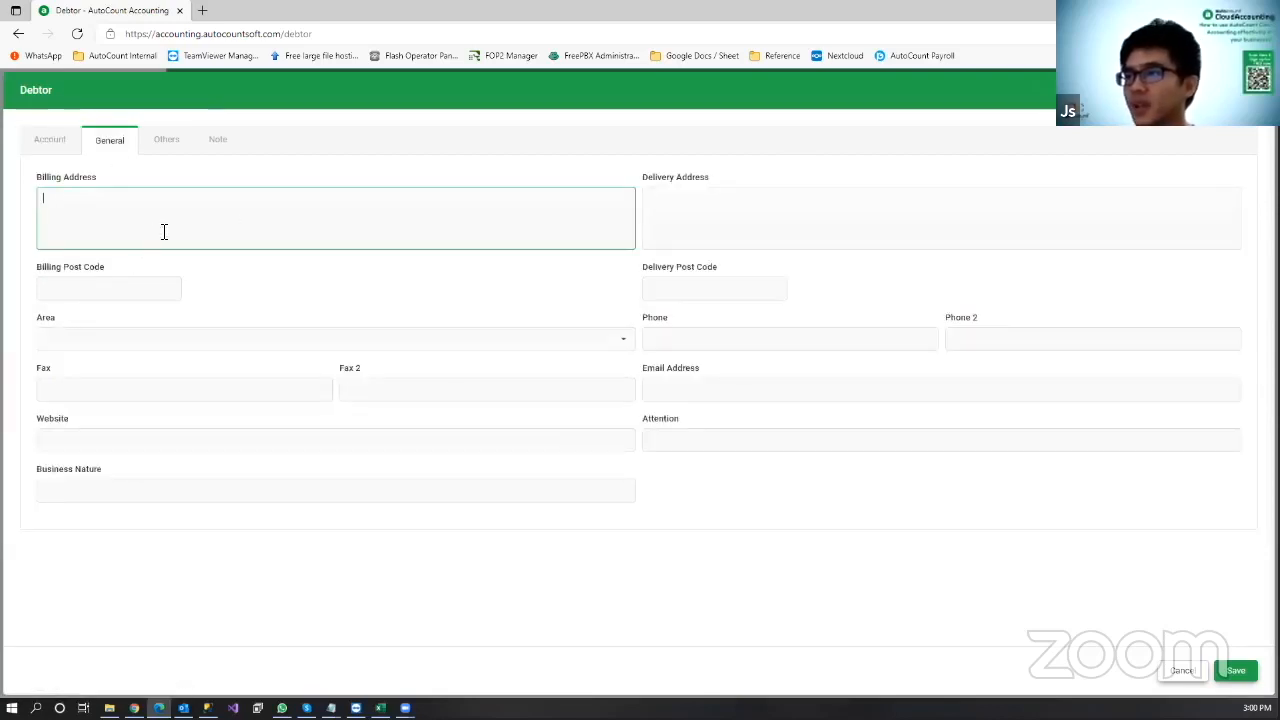
{"action": "type", "text": "B2-04"}
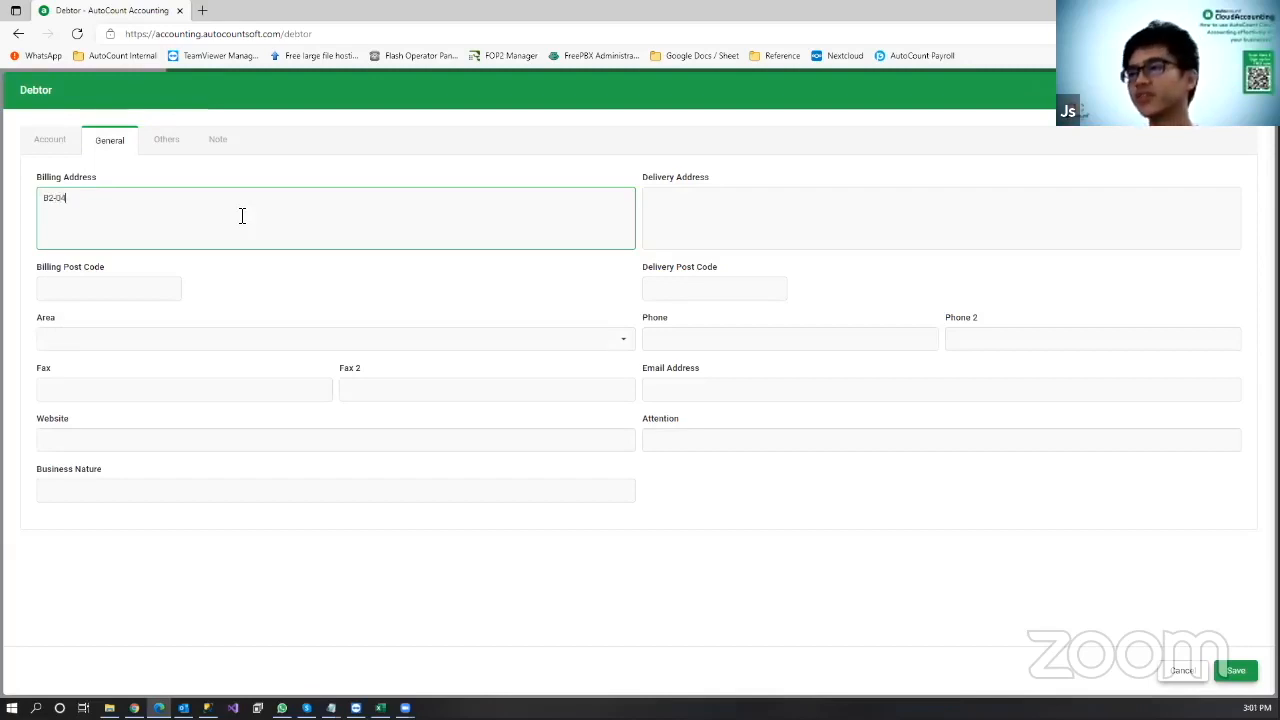
{"action": "type", "text": ", "}
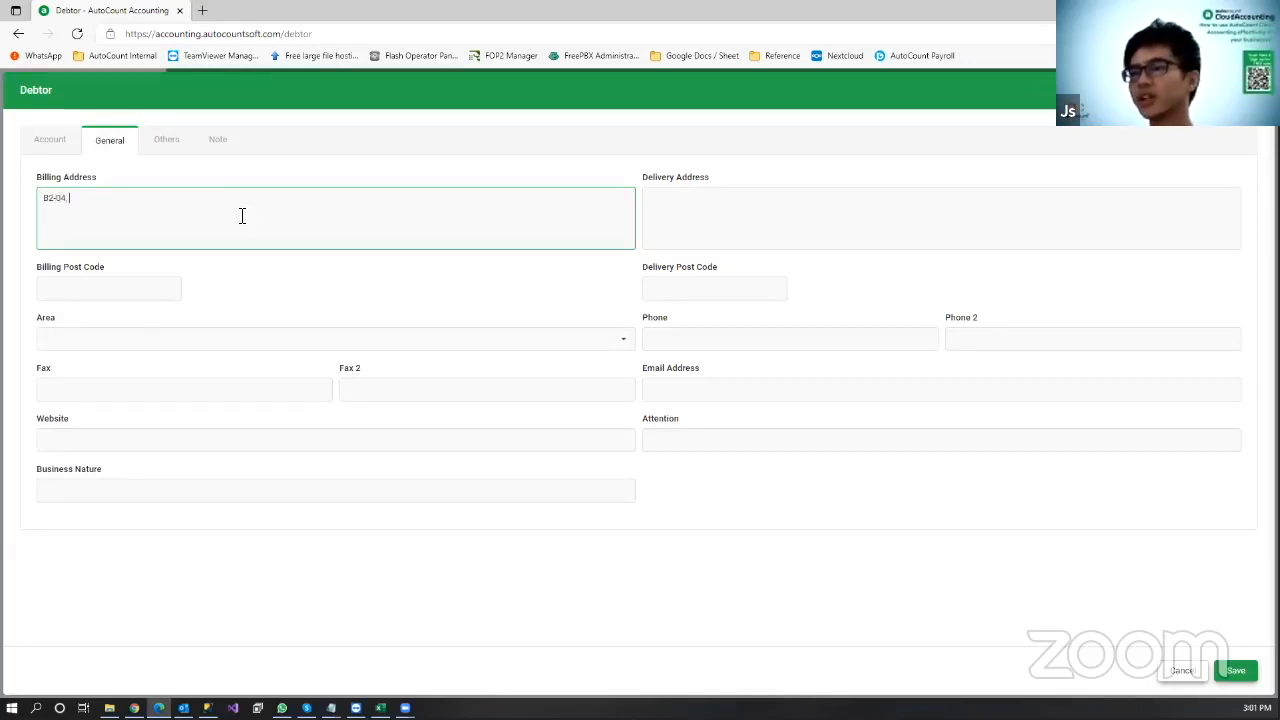
{"action": "type", "text": "Jalan P"}
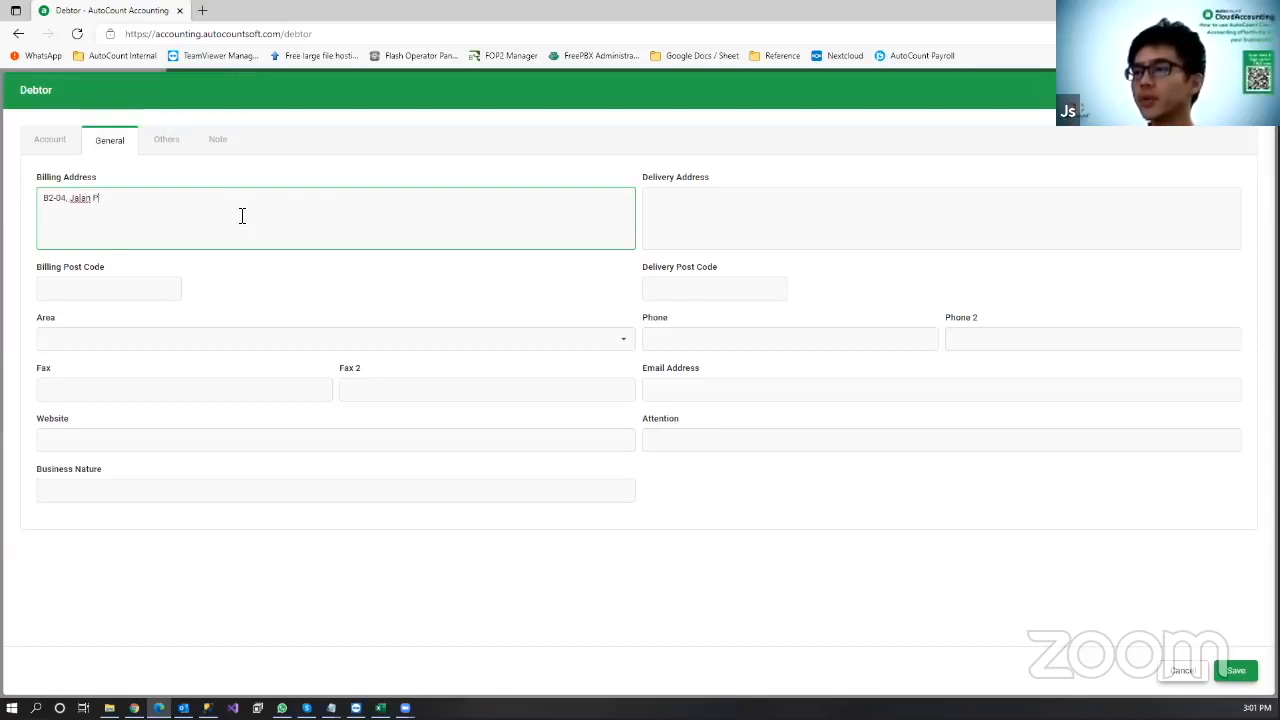
{"action": "type", "text": "JU, Oasis Square "}
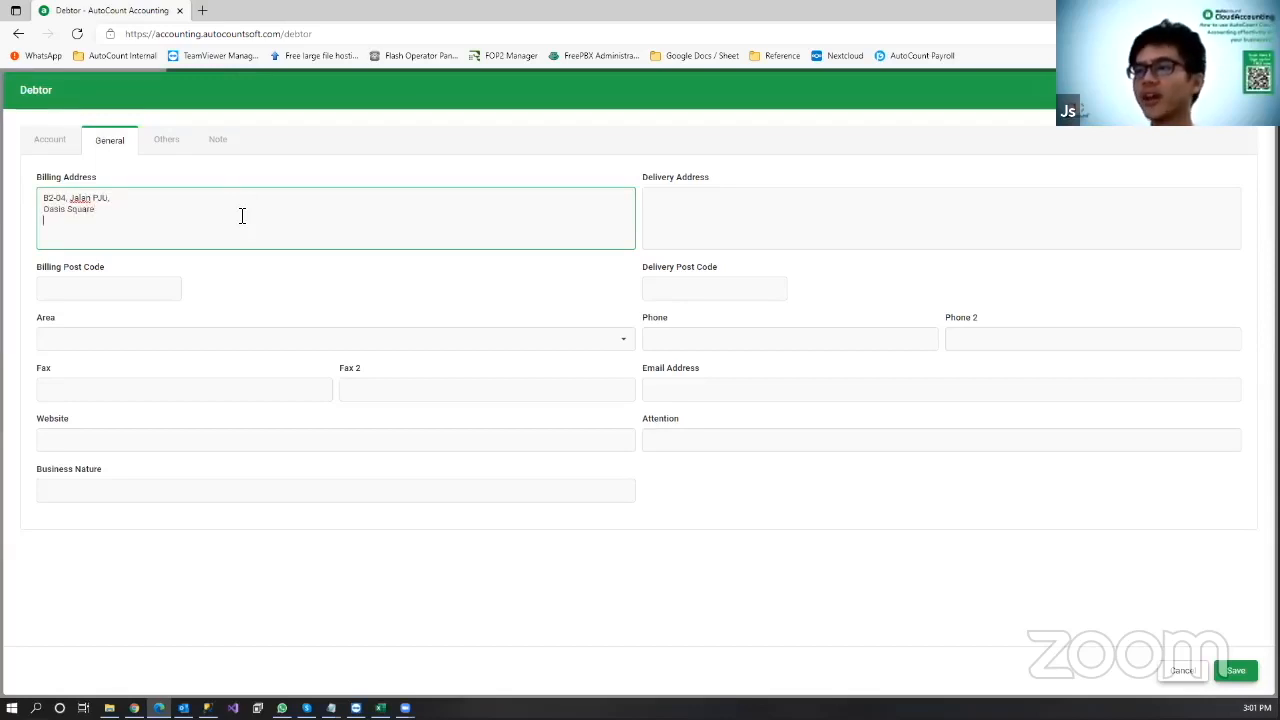
{"action": "type", "text": "55000"}
{"action": "key", "text": "BackSpace"}
{"action": "key", "text": "BackSpace"}
{"action": "key", "text": "BackSpace"}
{"action": "type", "text": "0"}
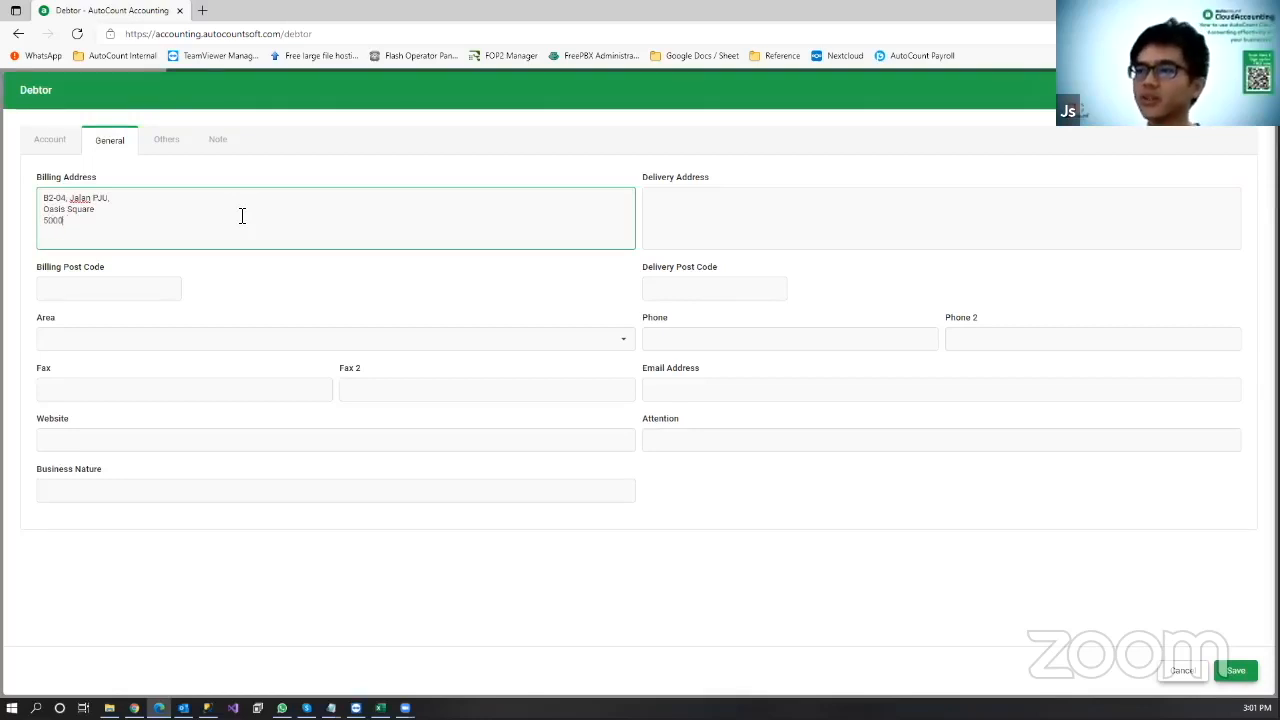
{"action": "type", "text": "000, Petaling Jaya"}
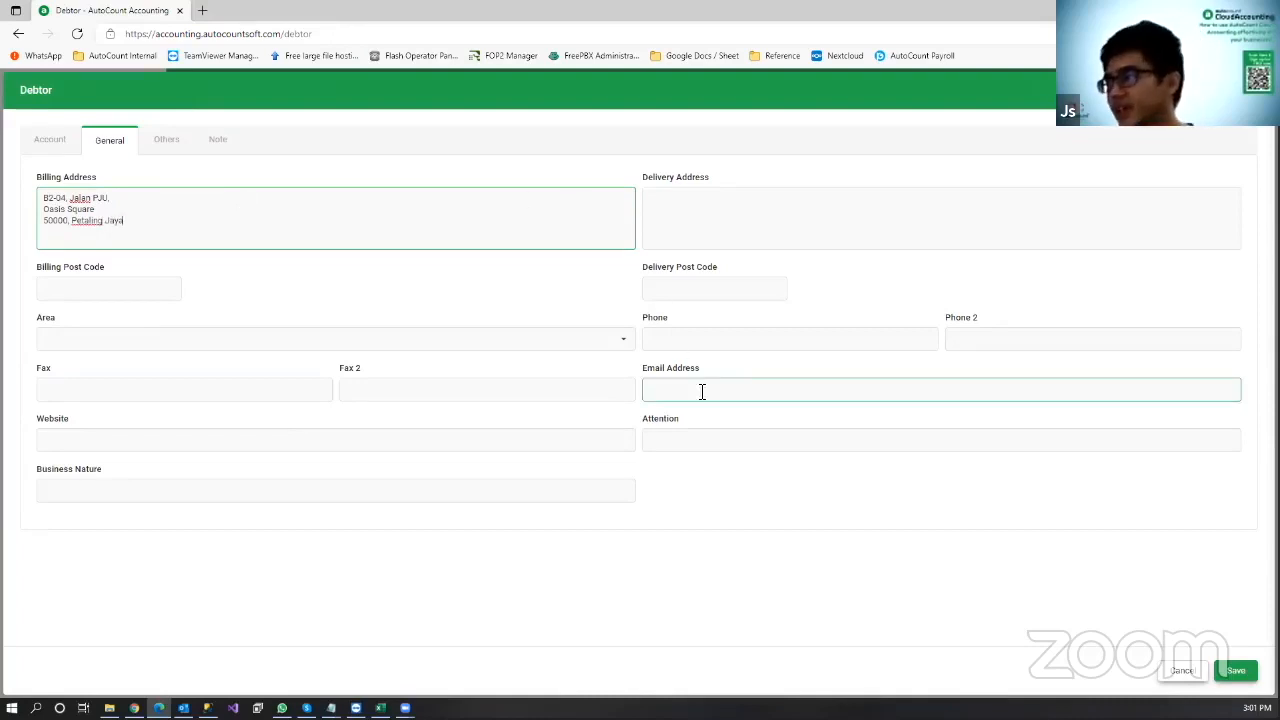
{"action": "left_click", "coordinate": [738, 399]}
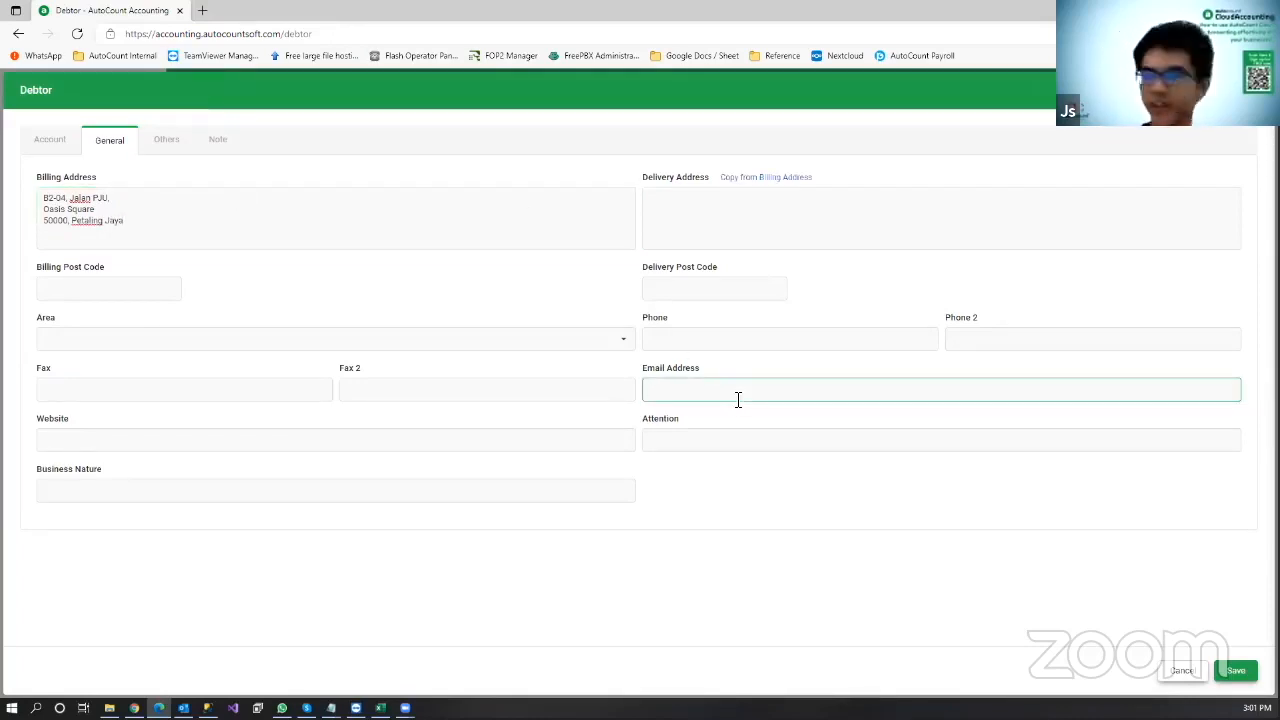
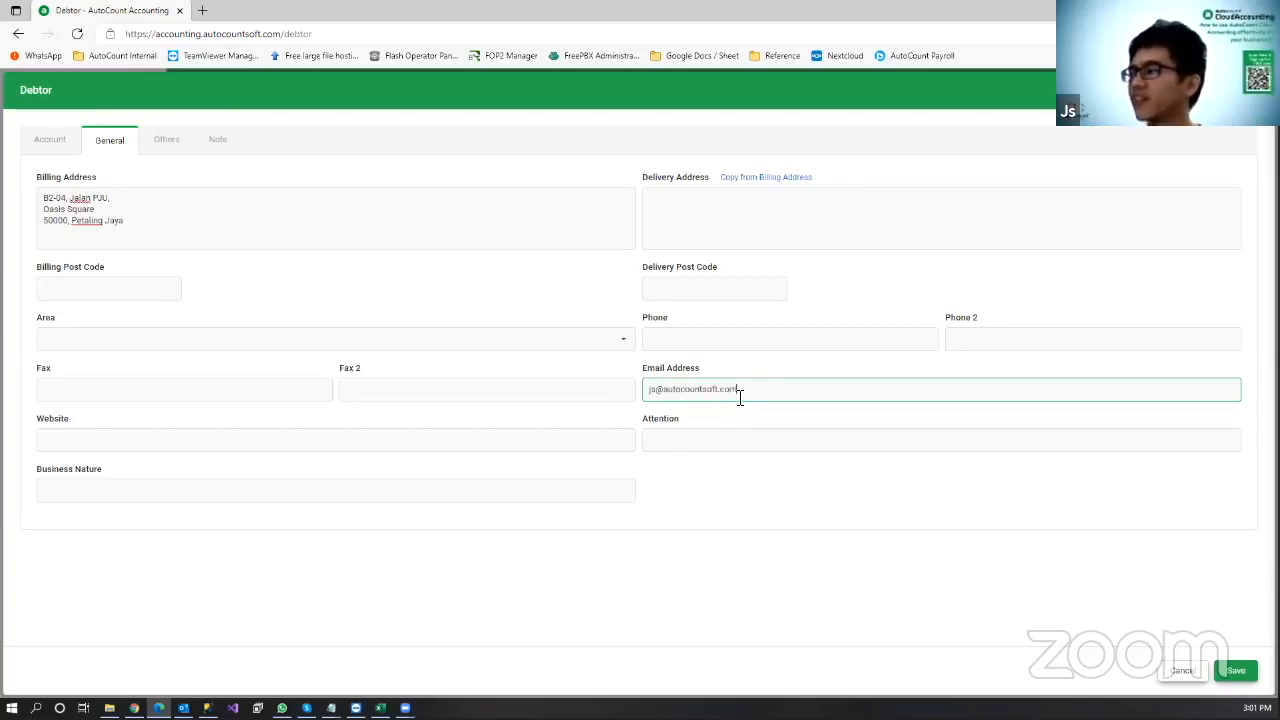
Step: Add the phone number, copy the billing address to delivery, and set business nature SOFTWARE DEVELOPER
{"action": "left_click", "coordinate": [800, 338]}
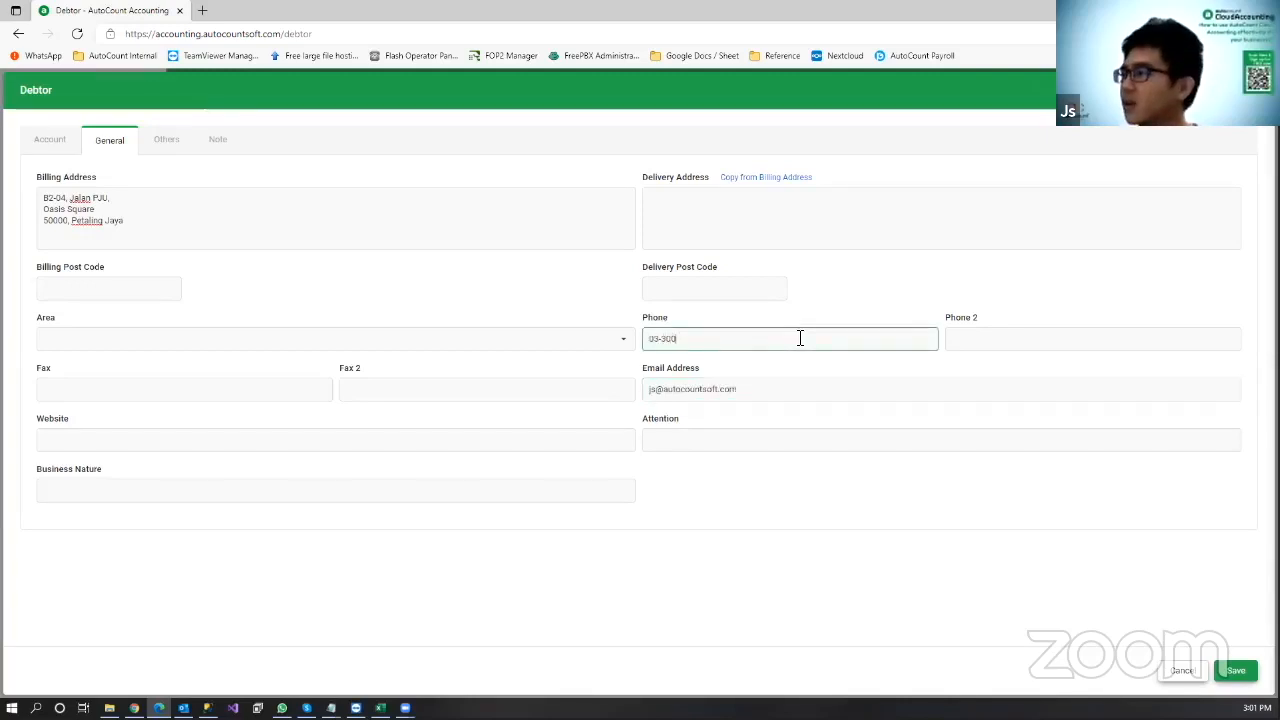
{"action": "left_click", "coordinate": [794, 500]}
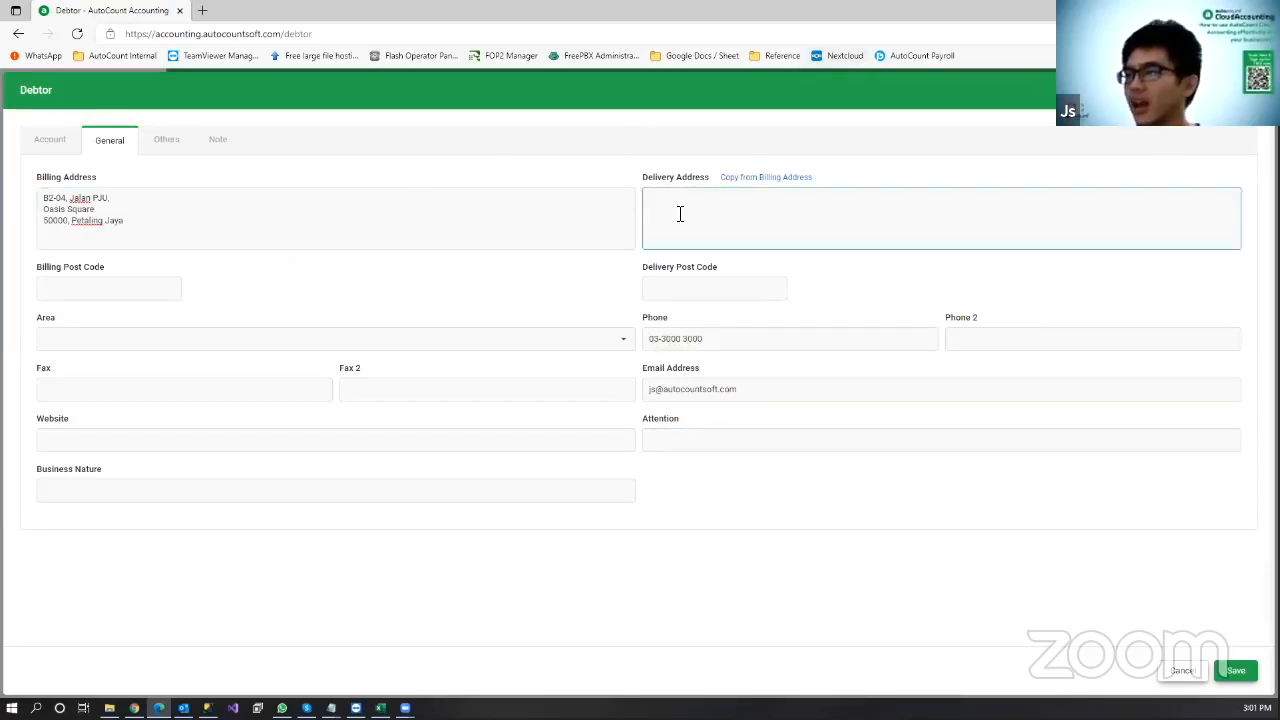
{"action": "left_click", "coordinate": [772, 186]}
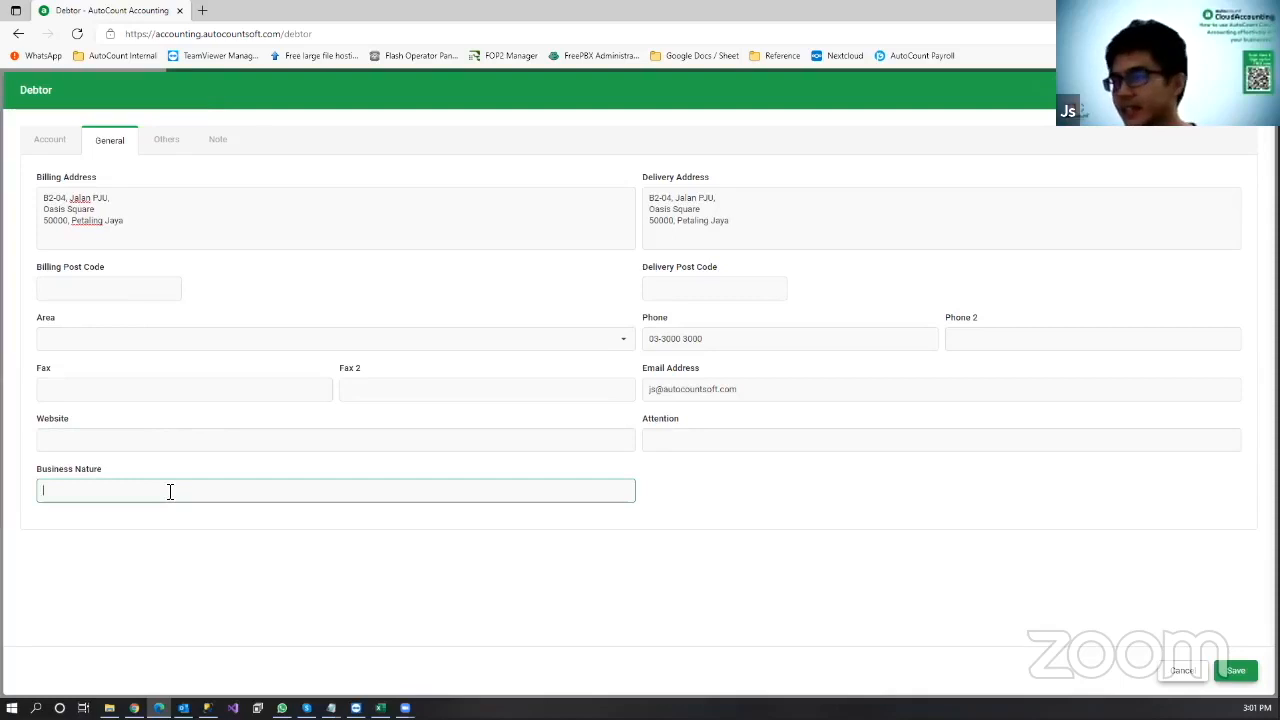
{"action": "type", "text": "SOFT"}
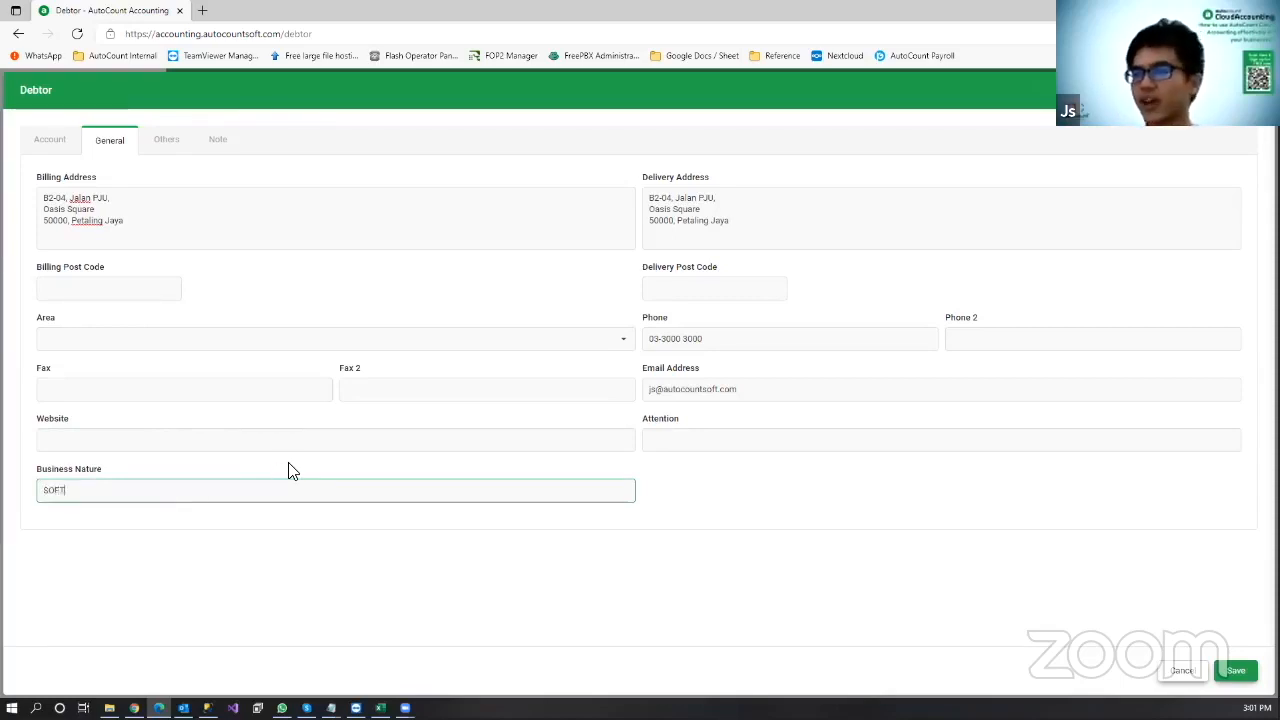
{"action": "type", "text": "WARE HOUSE"}
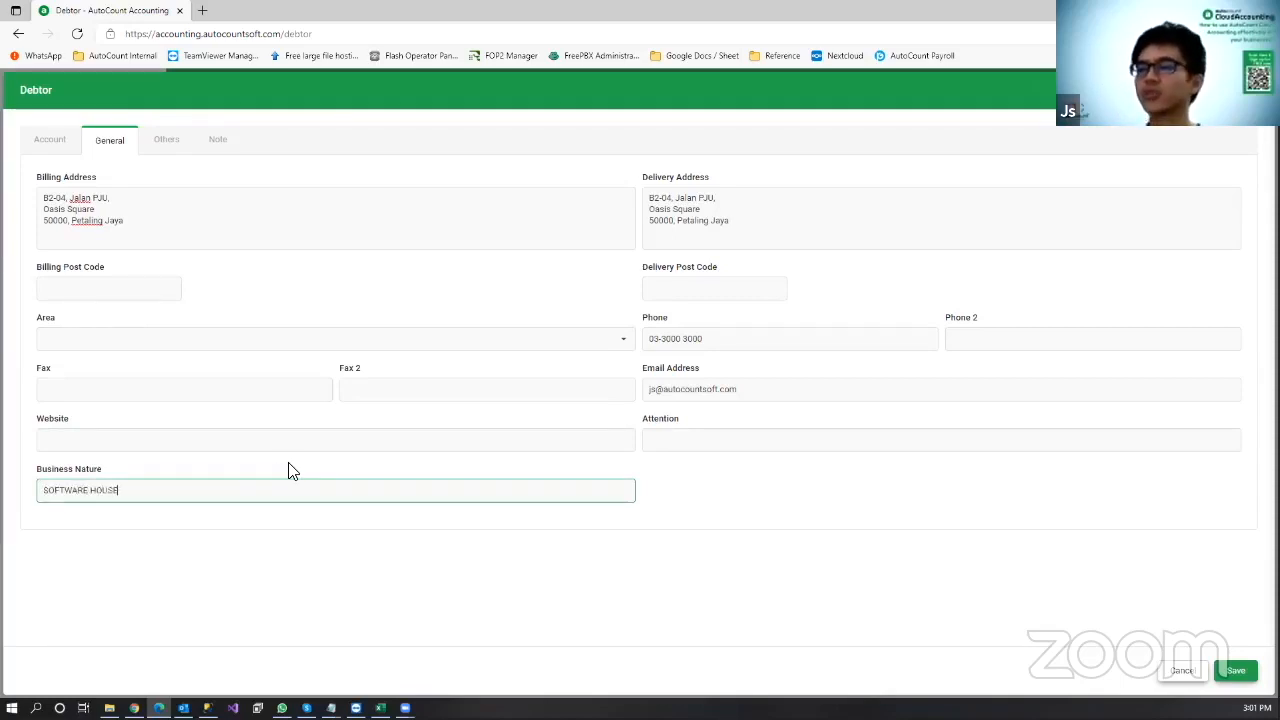
{"action": "key", "text": "BackSpace"}
{"action": "key", "text": "BackSpace"}
{"action": "key", "text": "BackSpace"}
{"action": "key", "text": "BackSpace"}
{"action": "key", "text": "BackSpace"}
{"action": "type", "text": "DEVELOPER"}
{"action": "left_click", "coordinate": [307, 565]}
{"action": "left_click", "coordinate": [317, 390]}
{"action": "left_click", "coordinate": [357, 368]}
{"action": "left_click", "coordinate": [183, 220]}
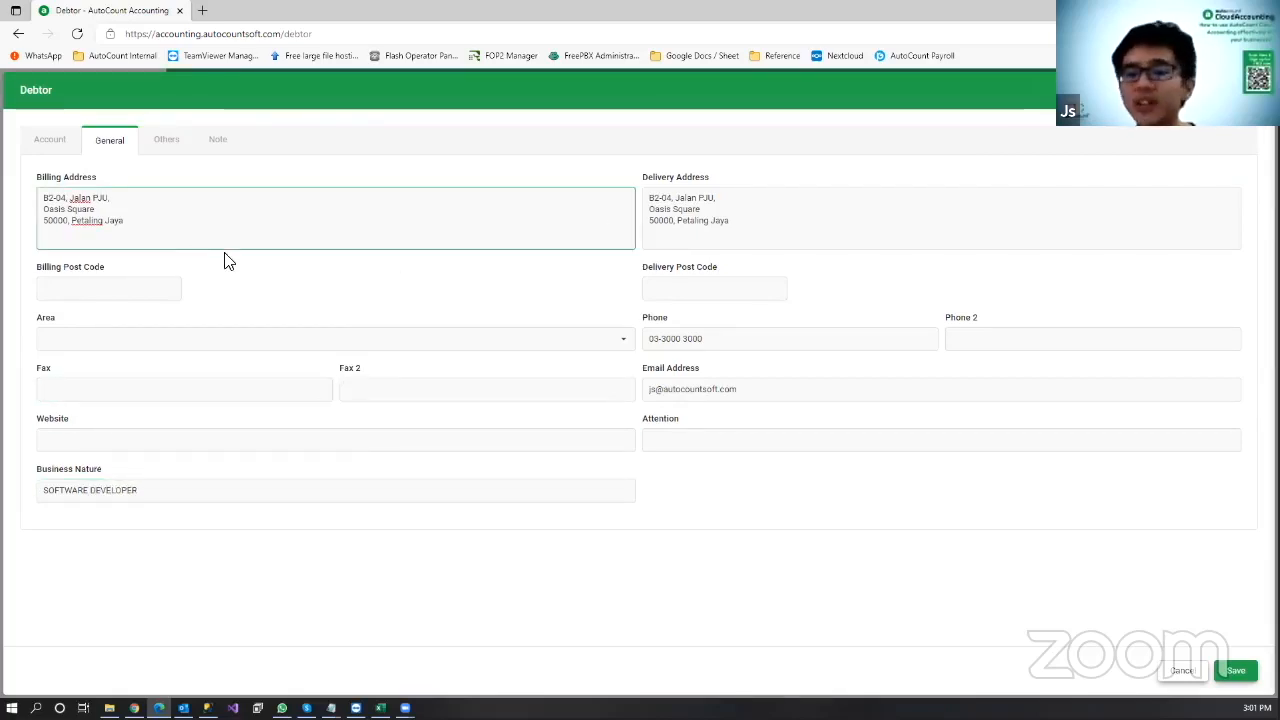
Step: Leave the sales agent empty, add the note 'Very good customer' and save debtor 300-A001
{"action": "left_click", "coordinate": [160, 143]}
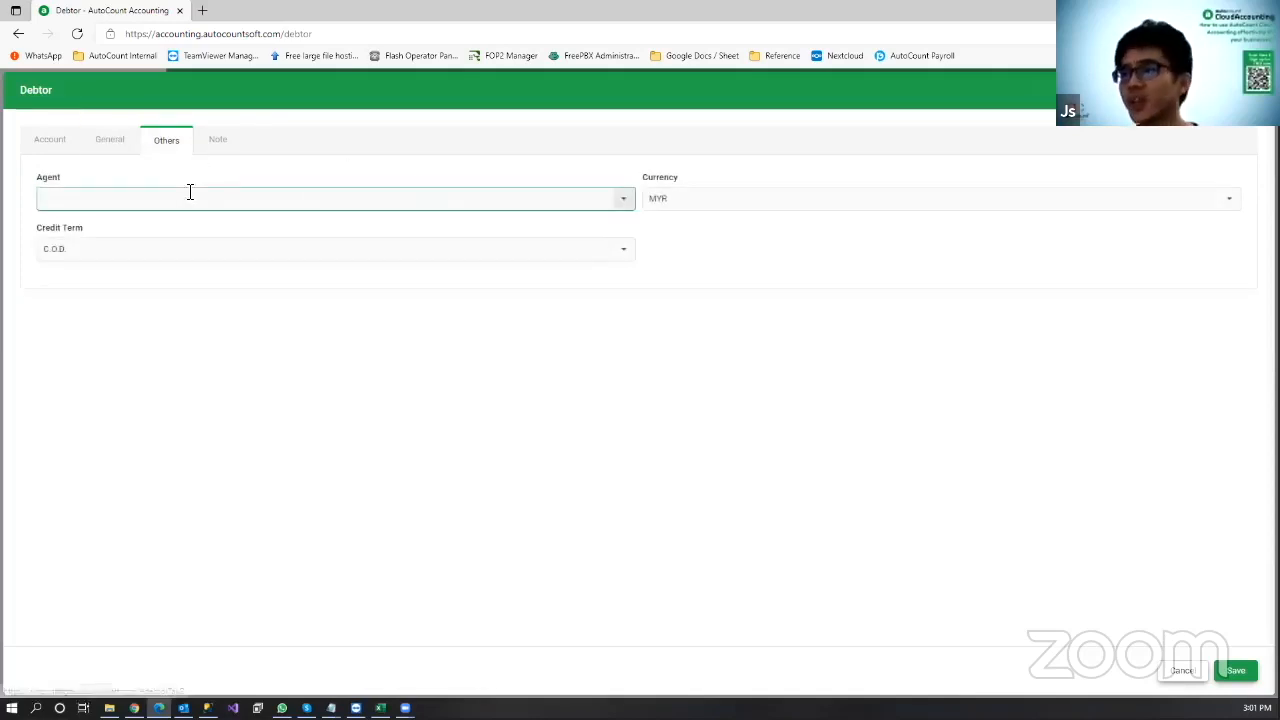
{"action": "left_click", "coordinate": [371, 199]}
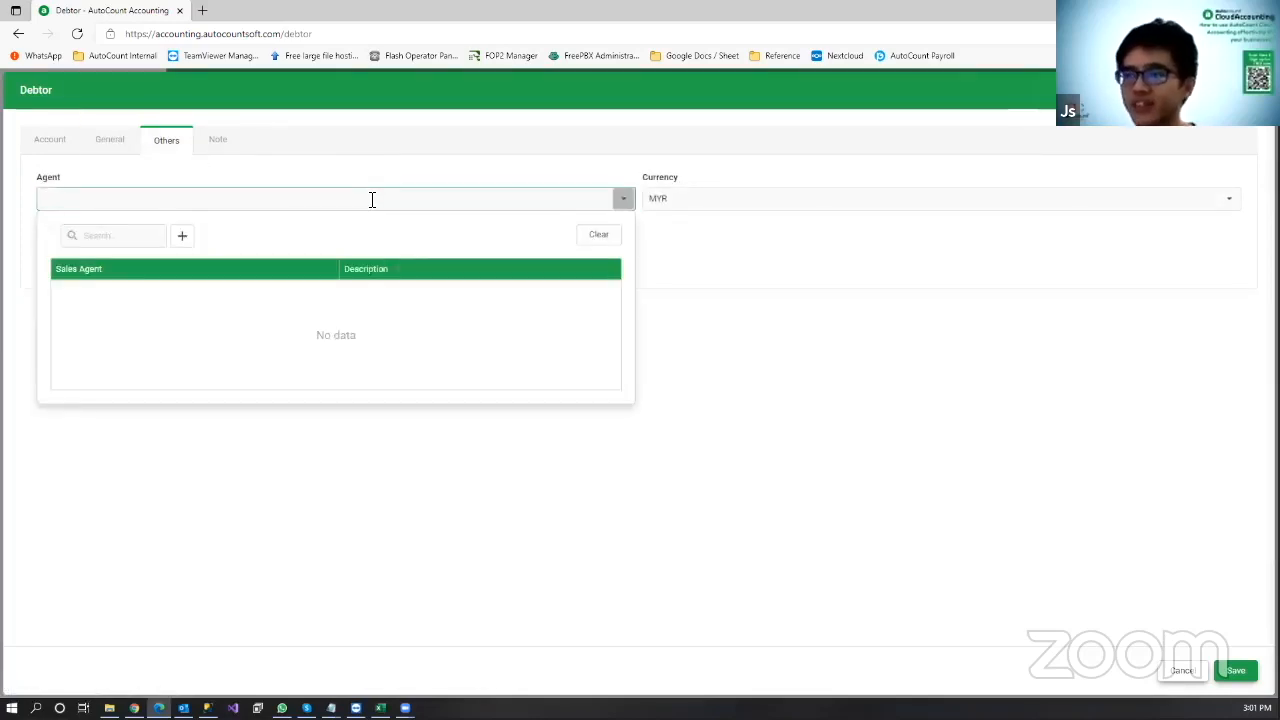
{"action": "left_click", "coordinate": [198, 537]}
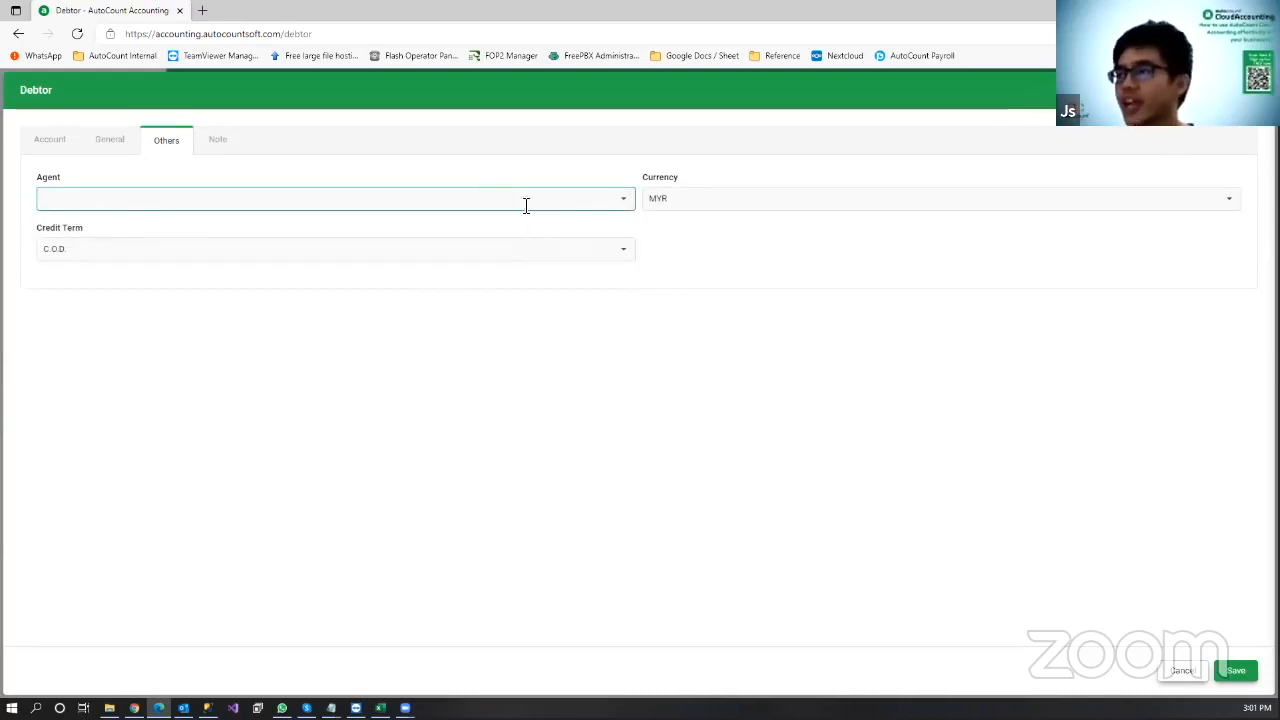
{"action": "left_click", "coordinate": [219, 145]}
{"action": "left_click", "coordinate": [240, 329]}
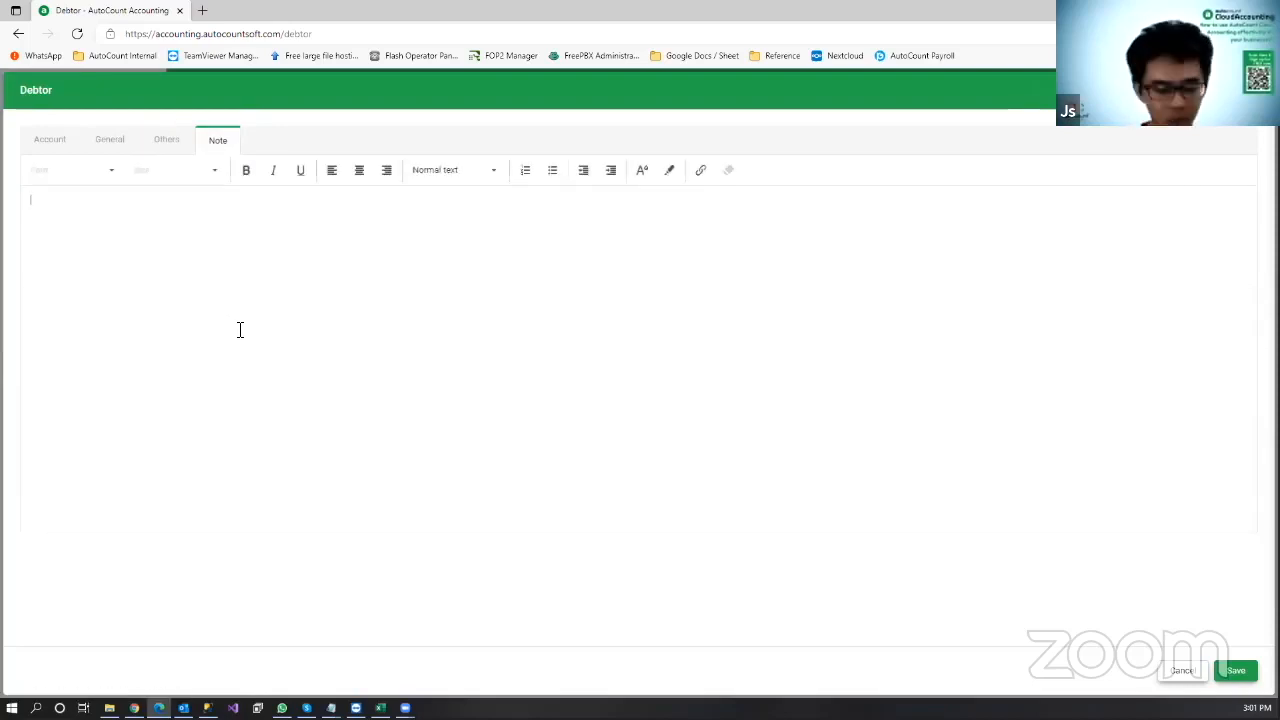
{"action": "type", "text": "Very go"}
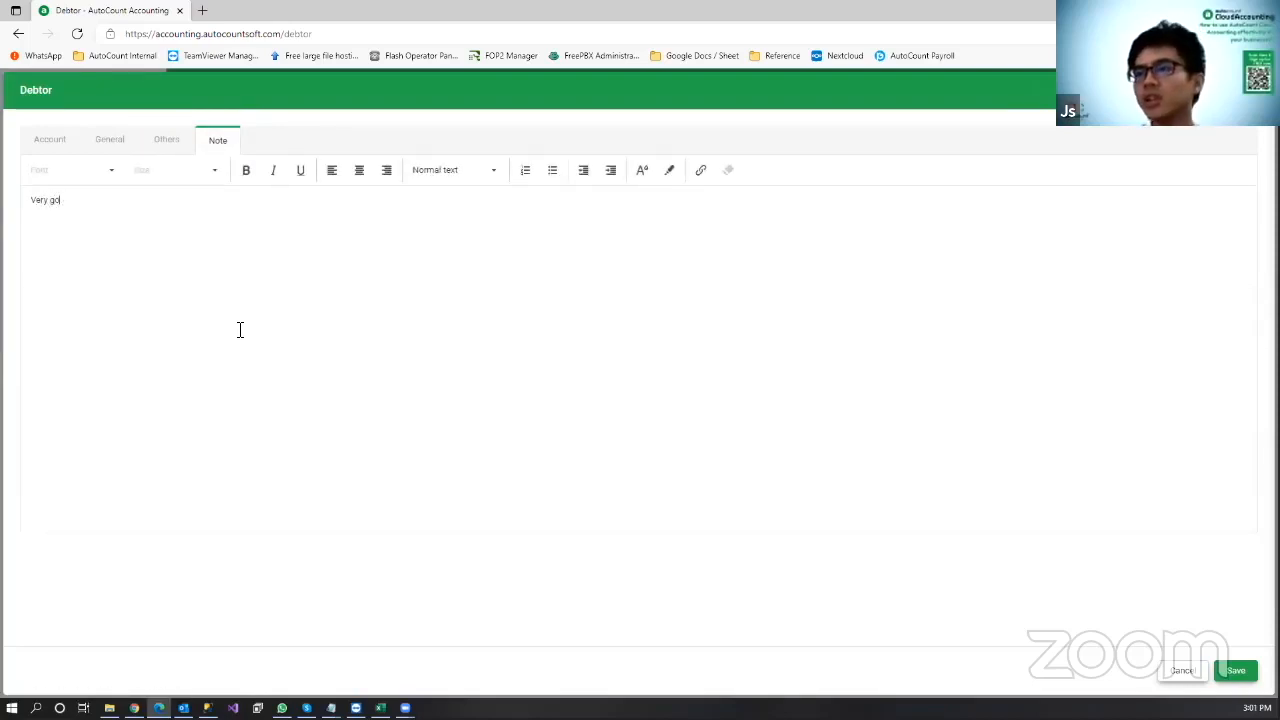
{"action": "type", "text": "od customer"}
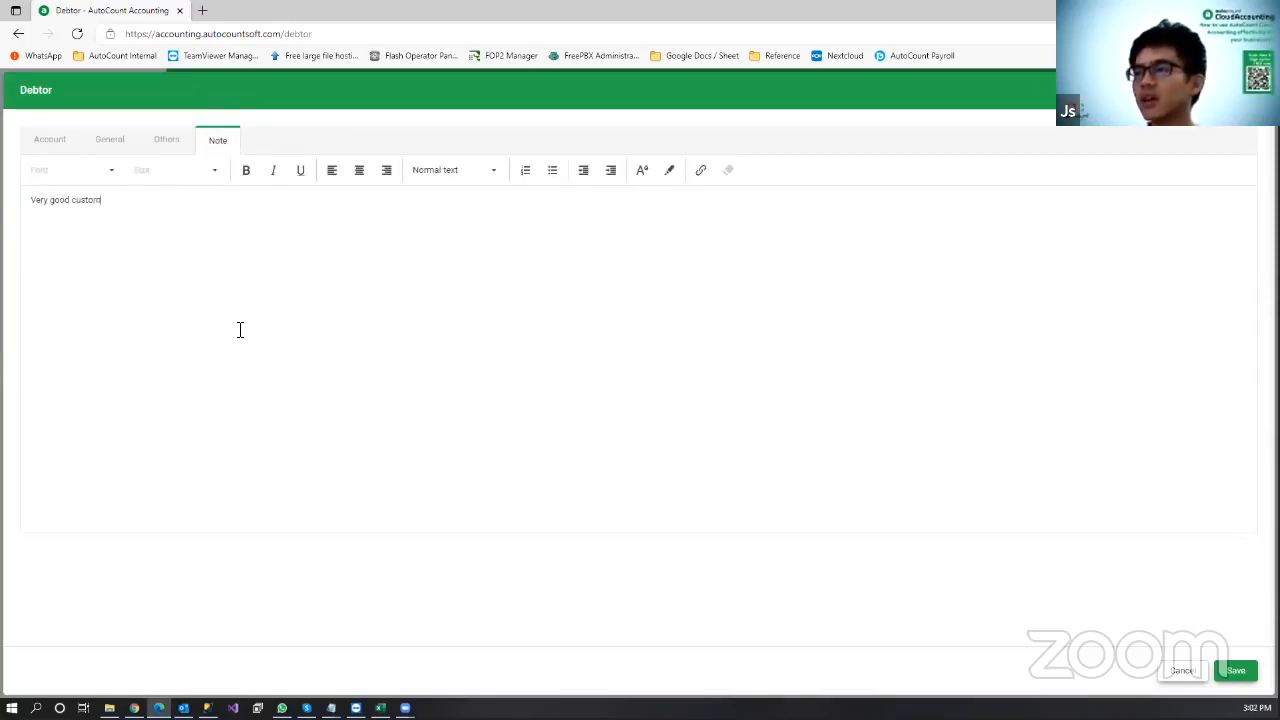
{"action": "left_click", "coordinate": [1230, 671]}
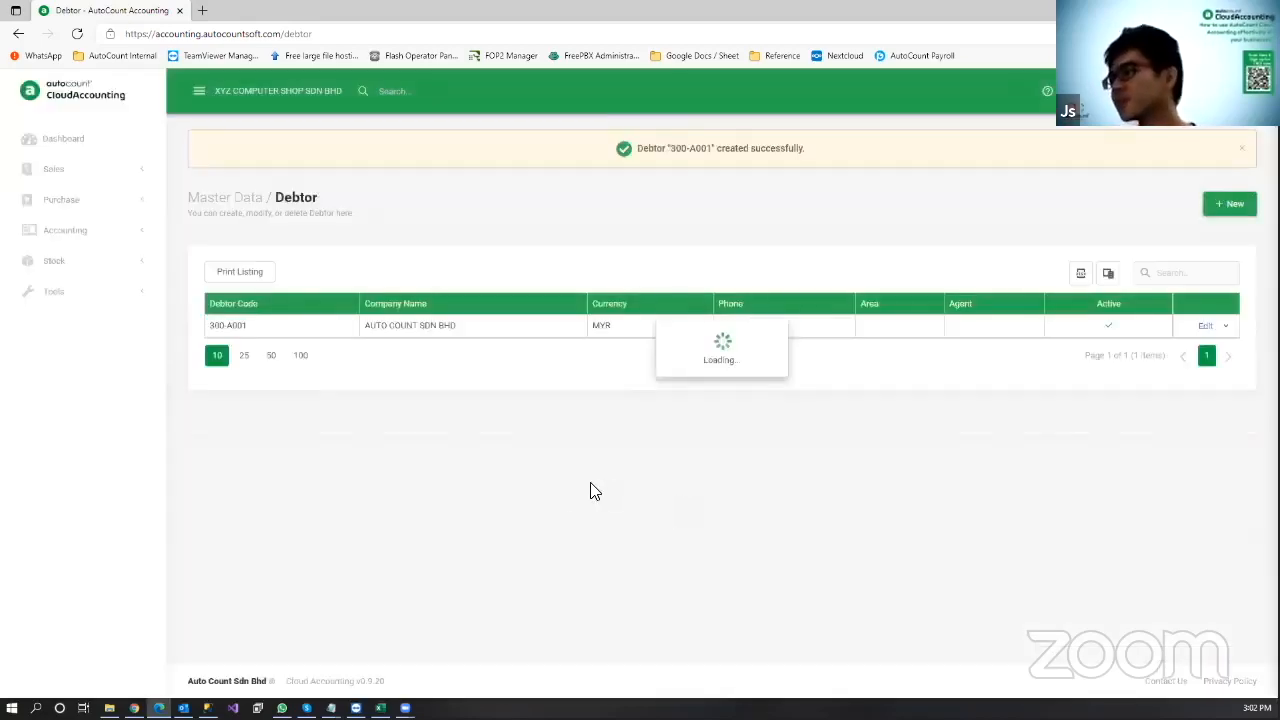
Step: Start another debtor named ABC ABANG SDN BHD, generating code 300-A002
{"action": "left_click", "coordinate": [1225, 213]}
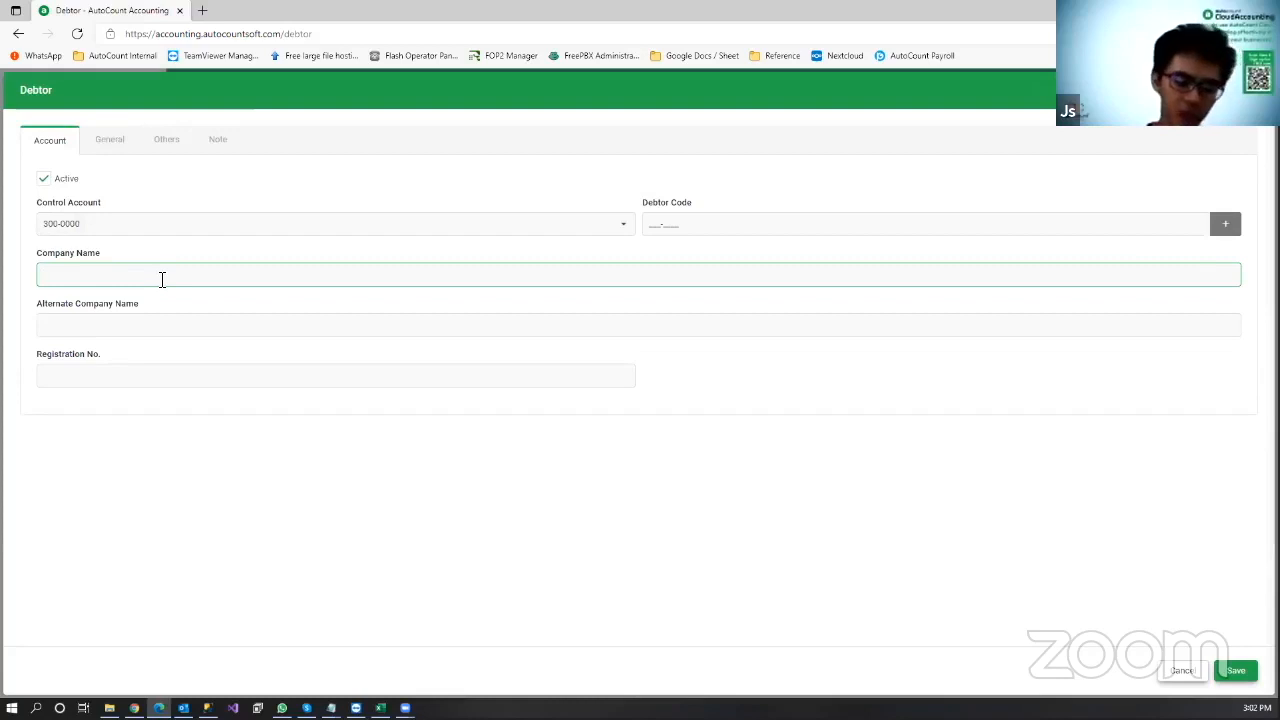
{"action": "type", "text": "ABC"}
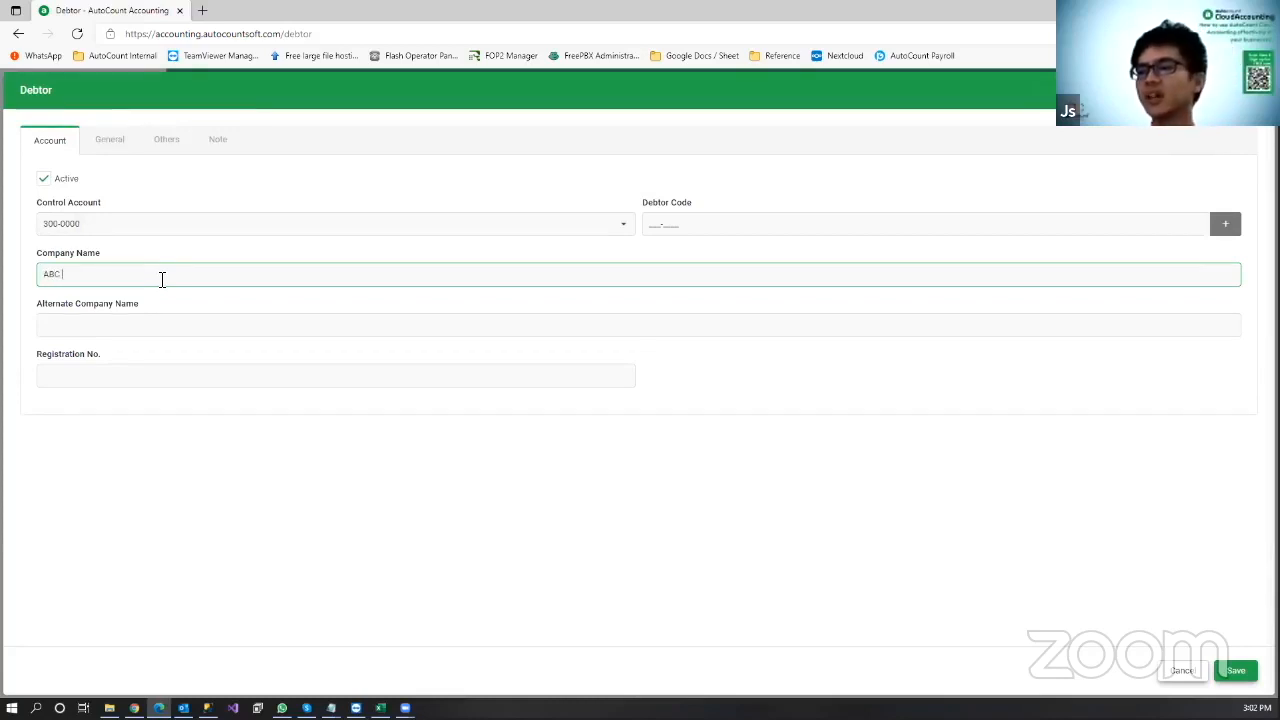
{"action": "type", "text": " ABANG SDN B"}
{"action": "left_click", "coordinate": [664, 424]}
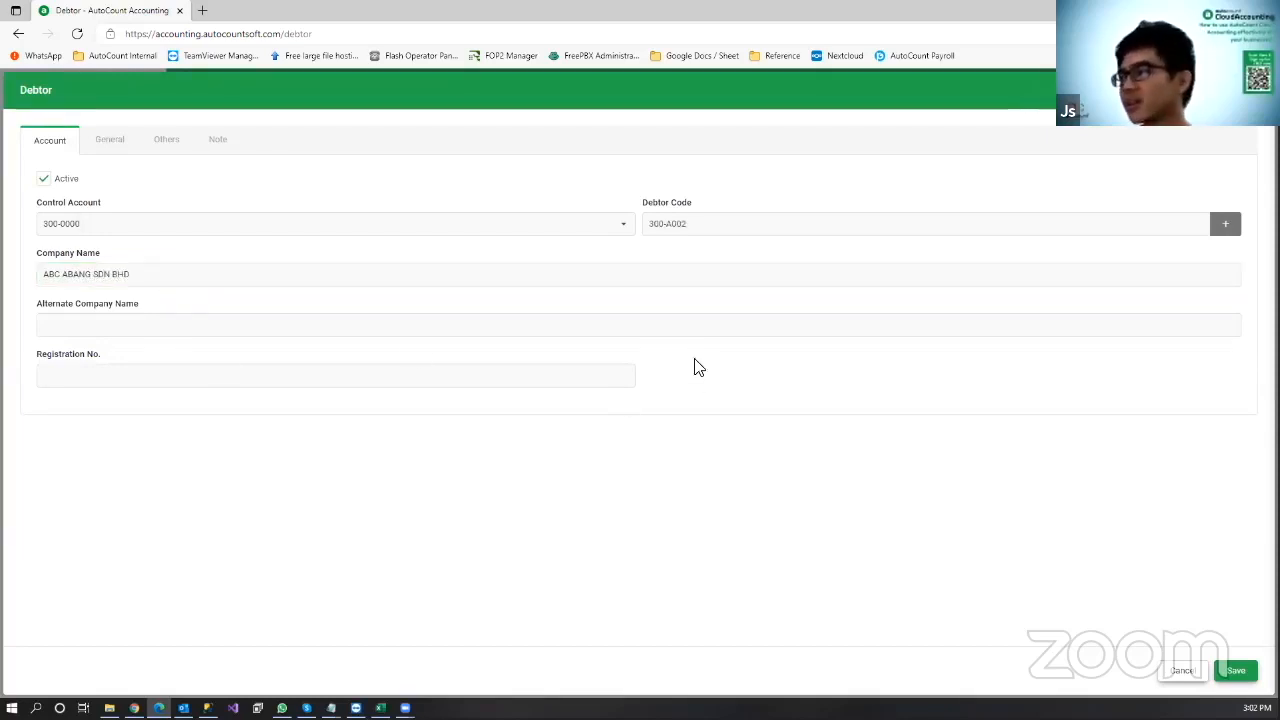
Step: Enter the debtor's three-line billing address with street, area, postcode and city, then save
{"action": "left_click", "coordinate": [108, 145]}
{"action": "left_click", "coordinate": [131, 208]}
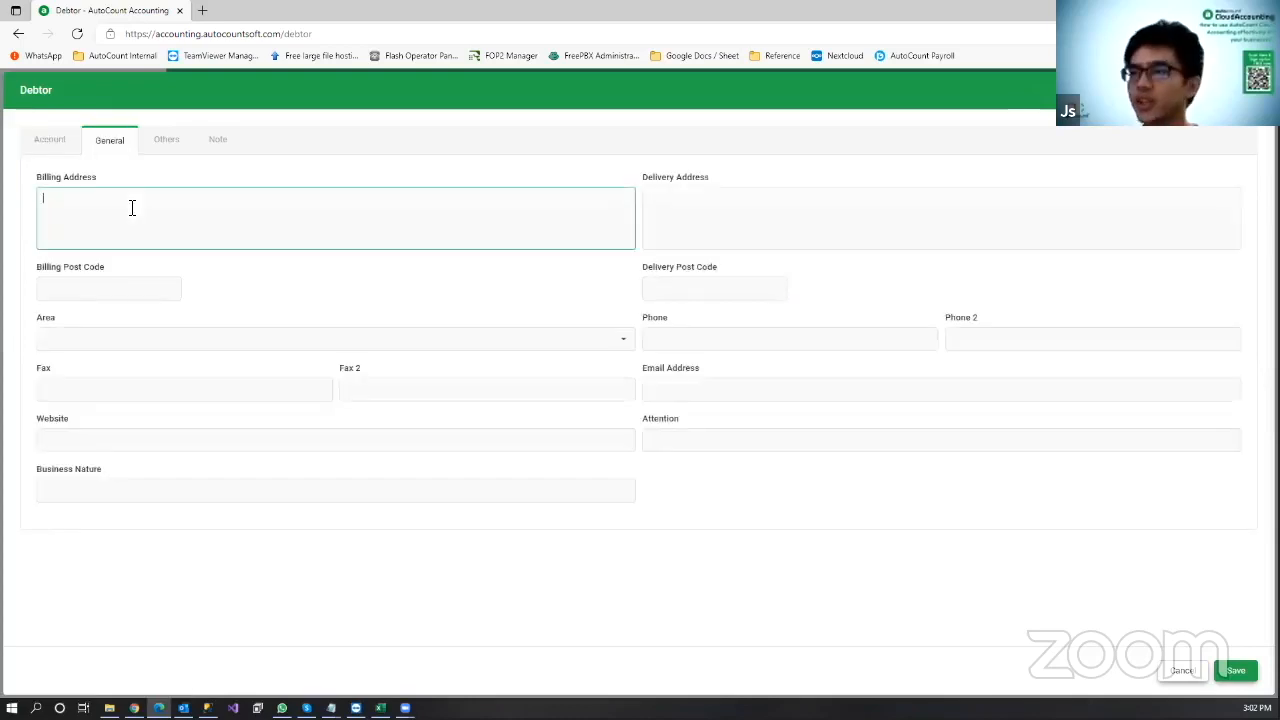
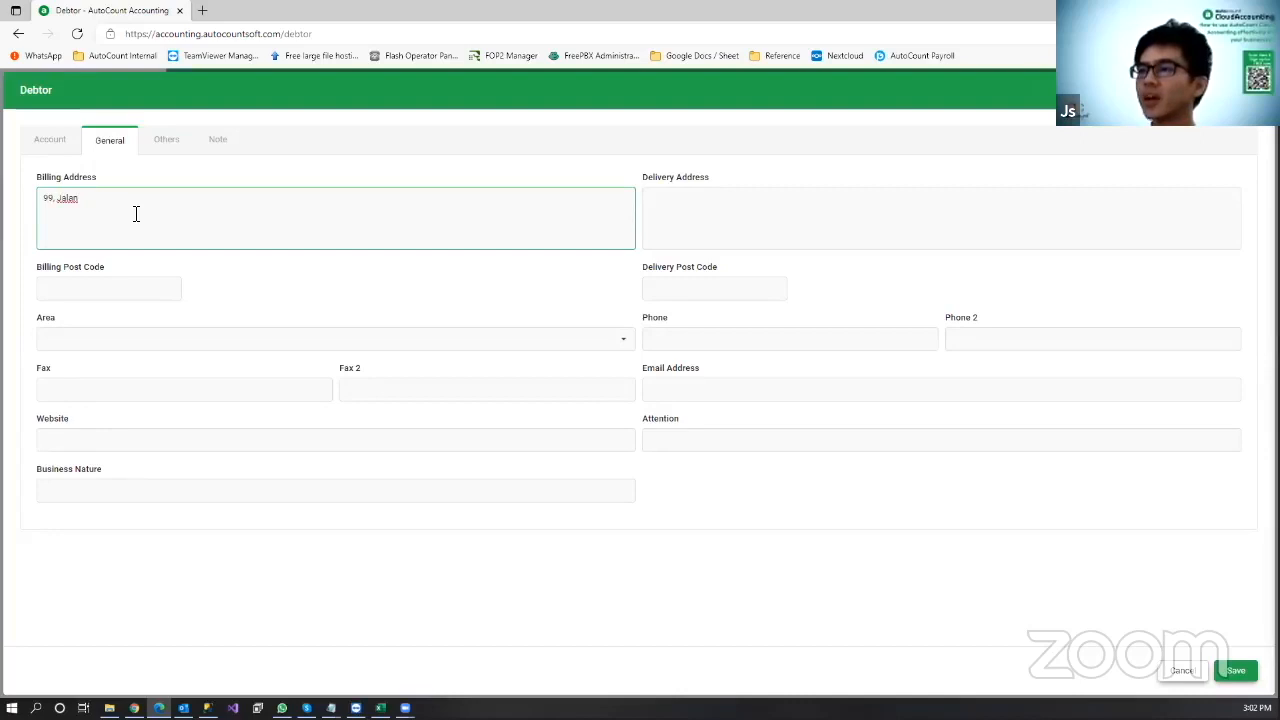
{"action": "key", "text": "Return"}
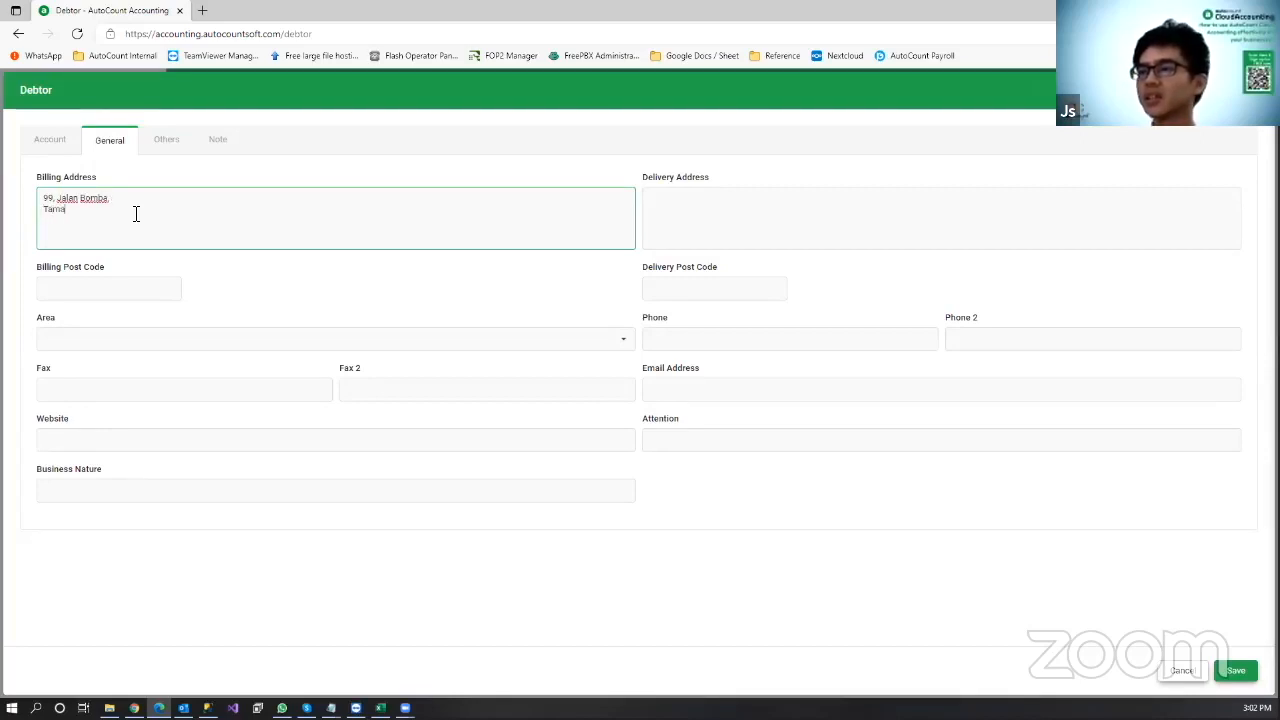
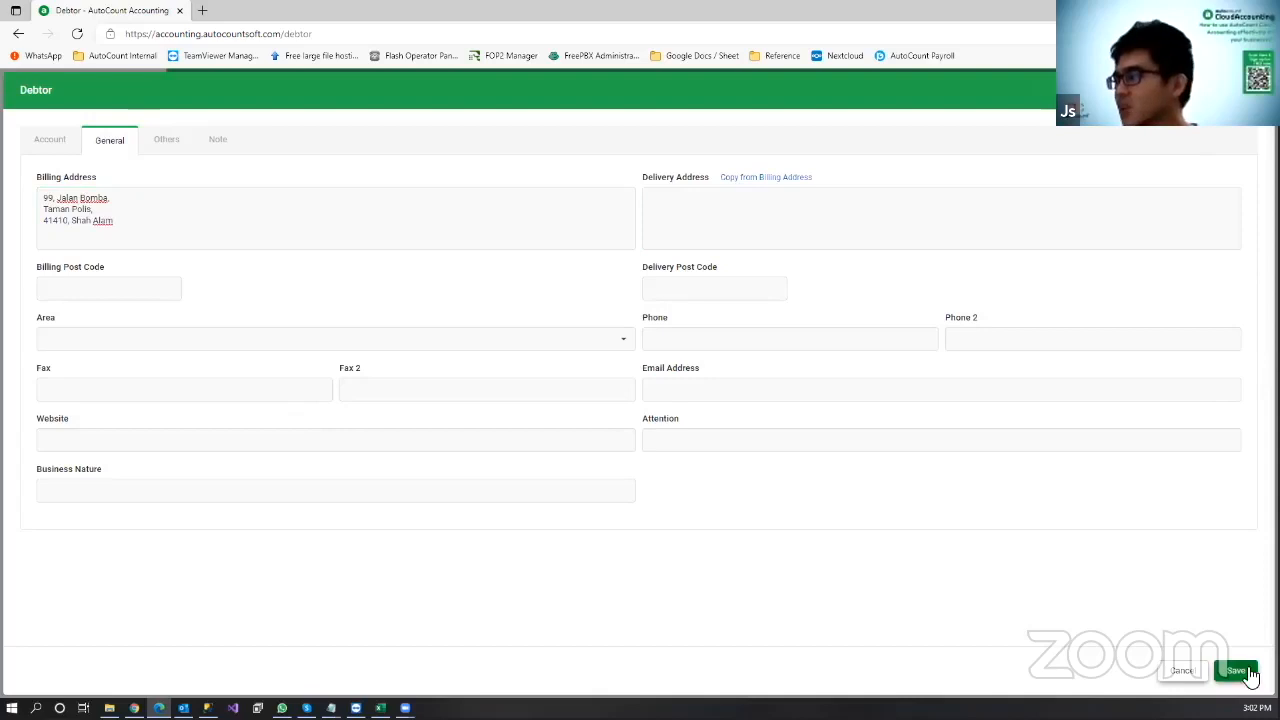
{"action": "left_click", "coordinate": [1236, 670]}
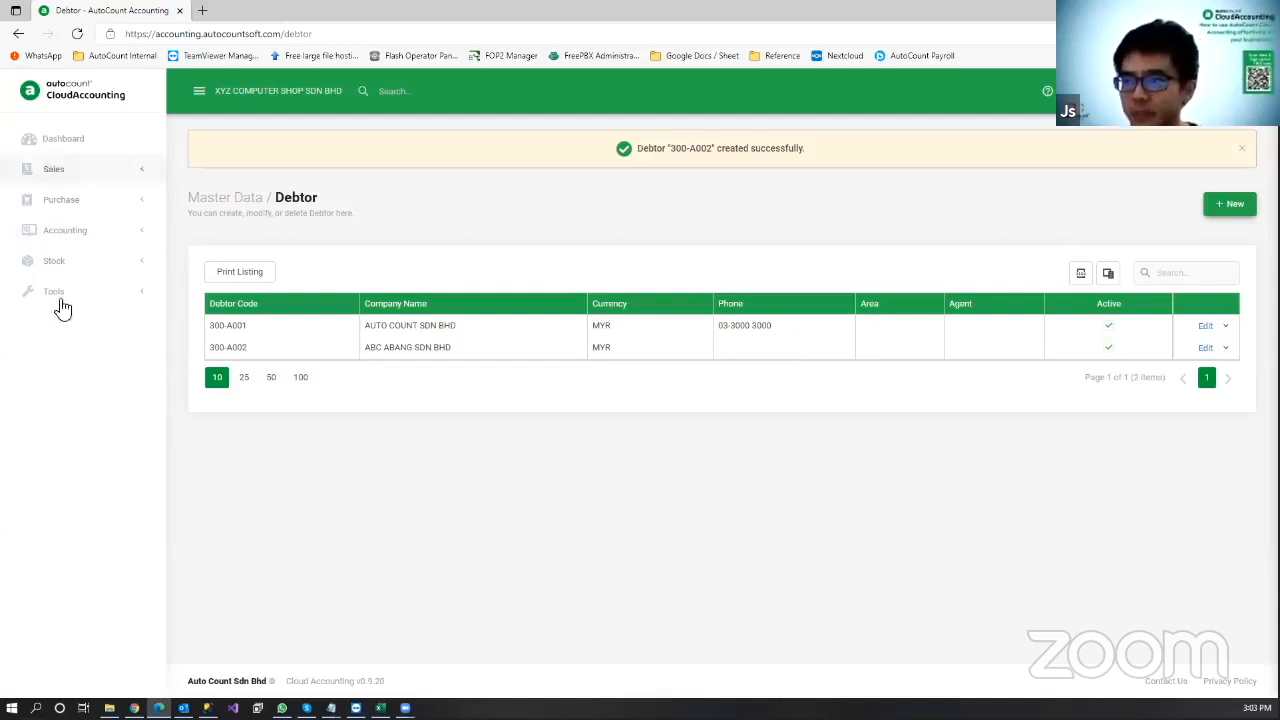
Step: Open the Purchase Order list under Purchase and start new order PO-000001
{"action": "left_click", "coordinate": [60, 204]}
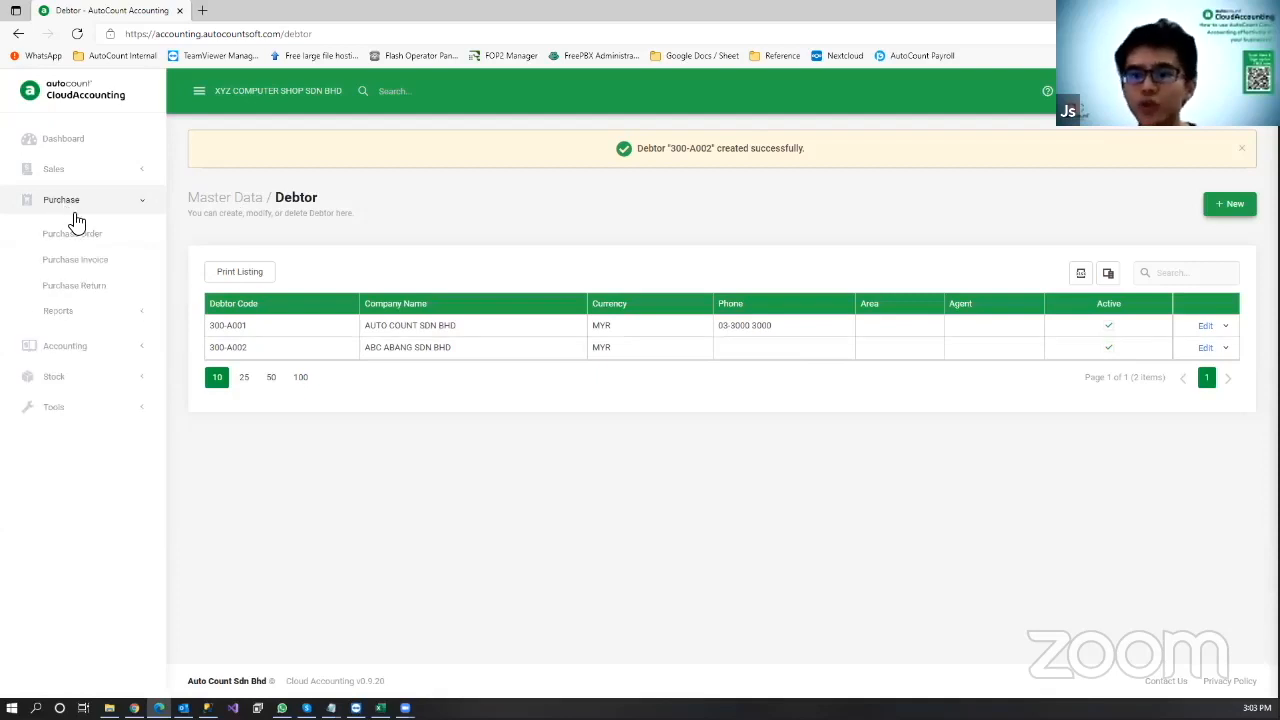
{"action": "left_click", "coordinate": [83, 236]}
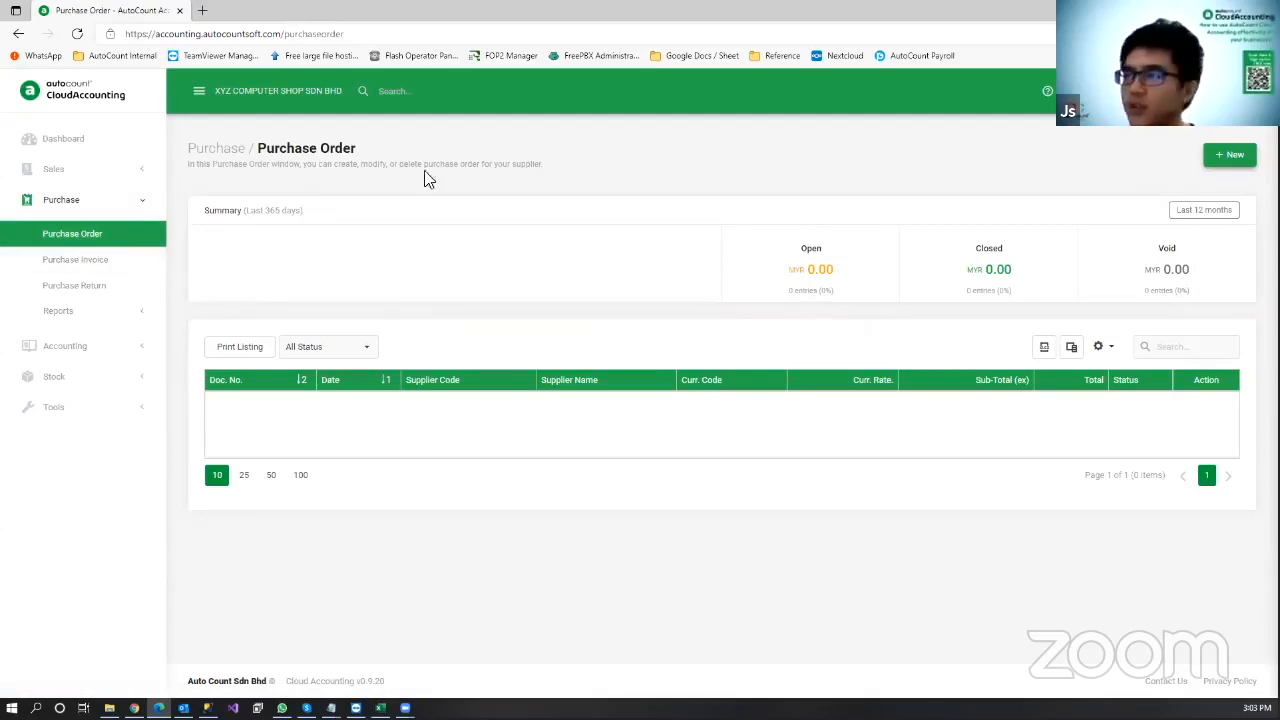
{"action": "left_click", "coordinate": [1215, 157]}
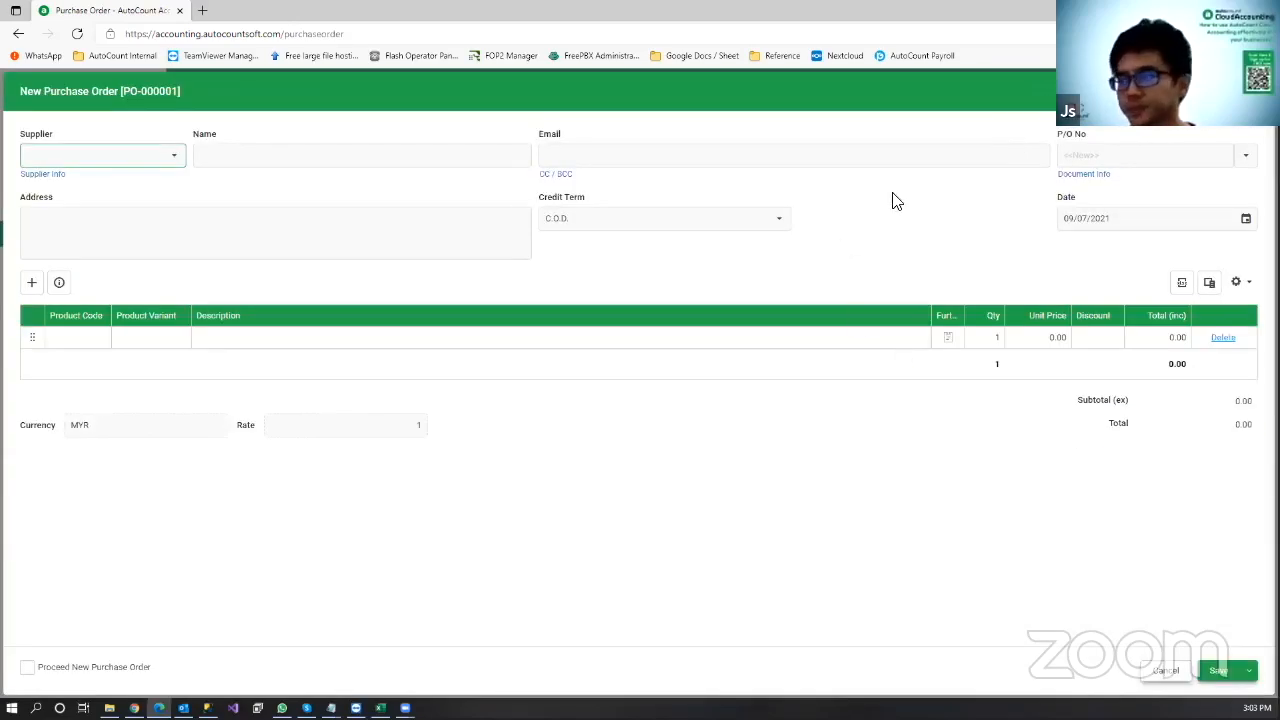
Step: Choose supplier XXX COMPUTER SHOP and add 5 IPHONE 10 as the first order line
{"action": "left_click", "coordinate": [175, 163]}
{"action": "left_click", "coordinate": [167, 252]}
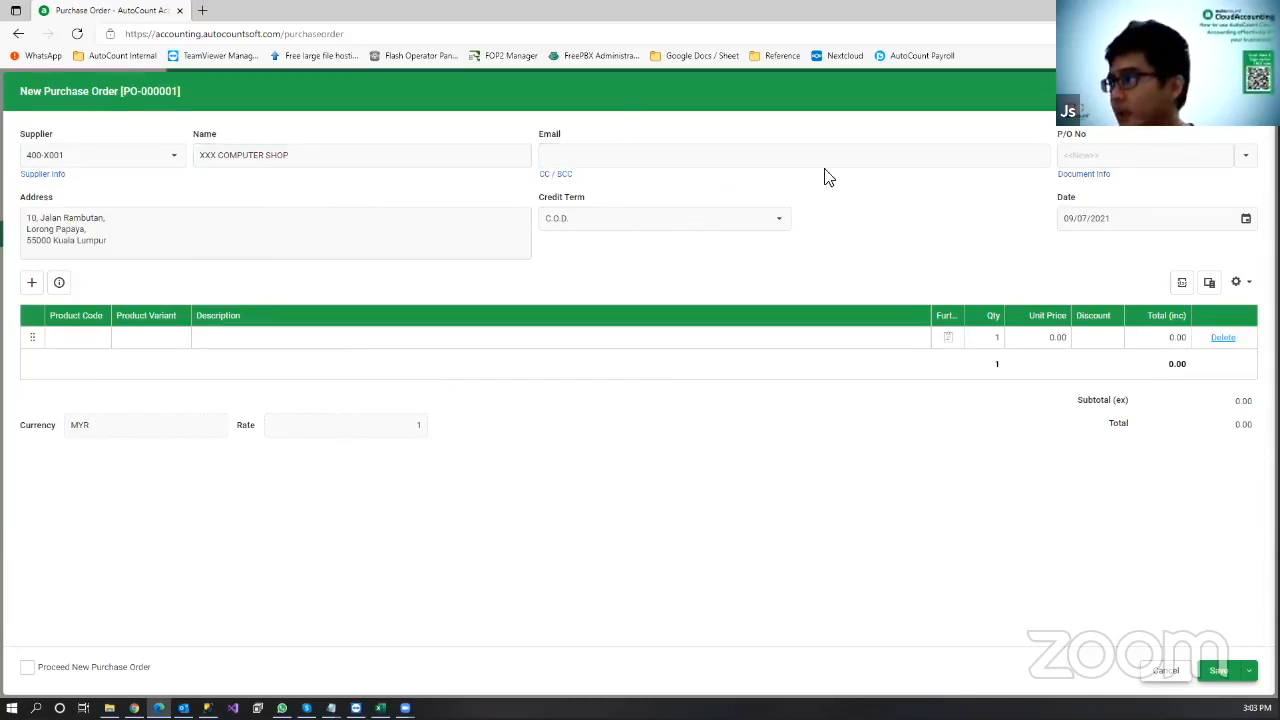
{"action": "left_click", "coordinate": [99, 345]}
{"action": "left_click", "coordinate": [99, 345]}
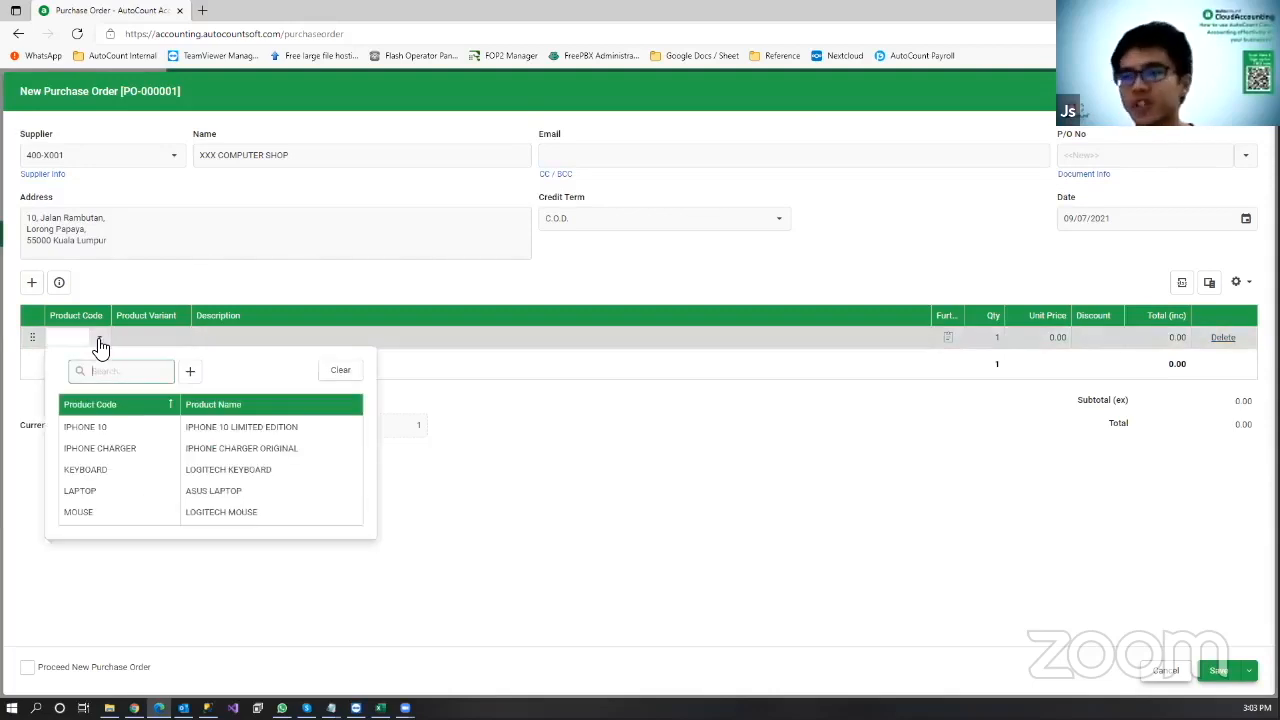
{"action": "left_click", "coordinate": [122, 424]}
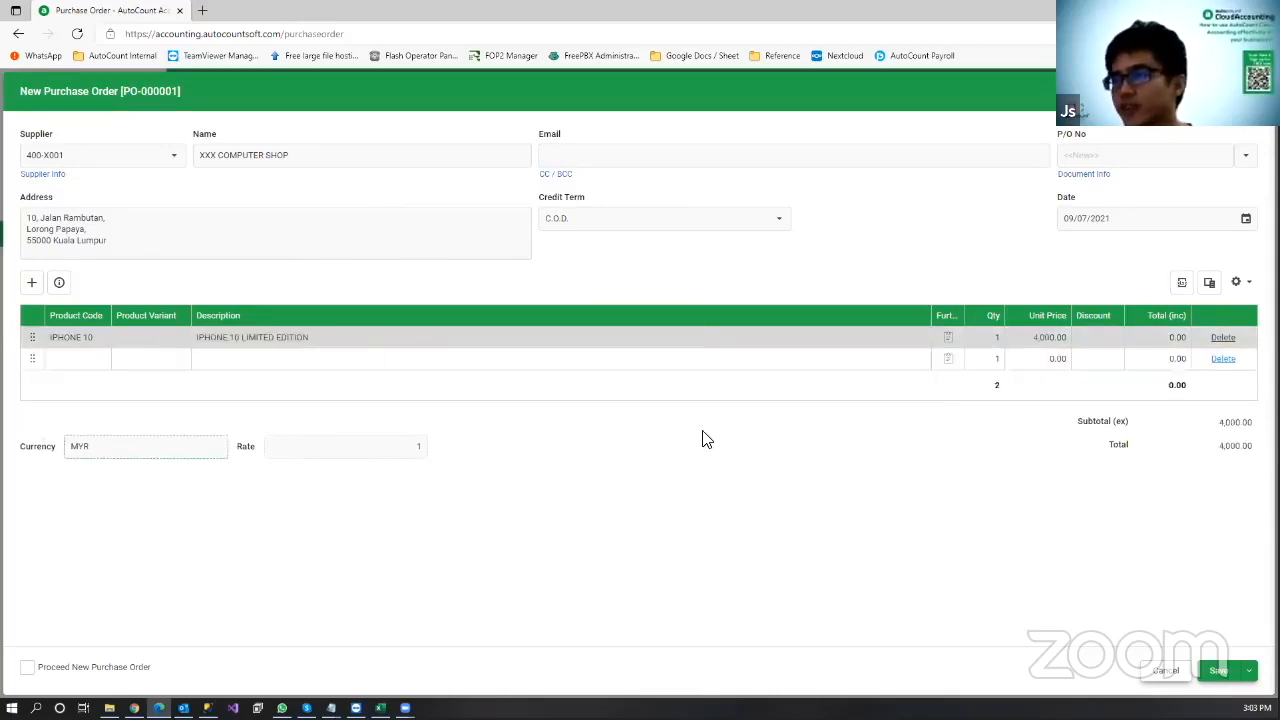
{"action": "left_click", "coordinate": [990, 340]}
{"action": "type", "text": "5"}
{"action": "left_click", "coordinate": [69, 354]}
Step: Add 5 IPHONE CHARGER ORIGINAL at 75.00 on the second line, totalling 20,375.00
{"action": "left_click", "coordinate": [100, 359]}
{"action": "left_click", "coordinate": [122, 447]}
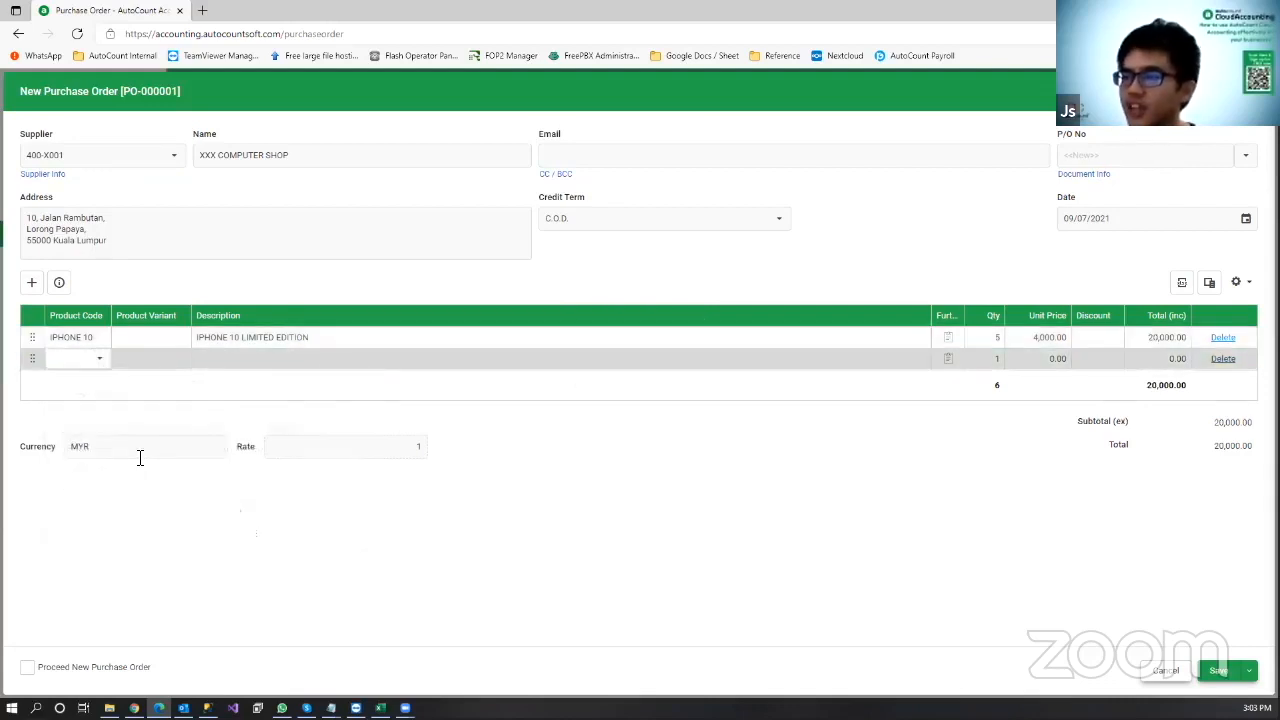
{"action": "left_click", "coordinate": [100, 359]}
{"action": "left_click", "coordinate": [114, 471]}
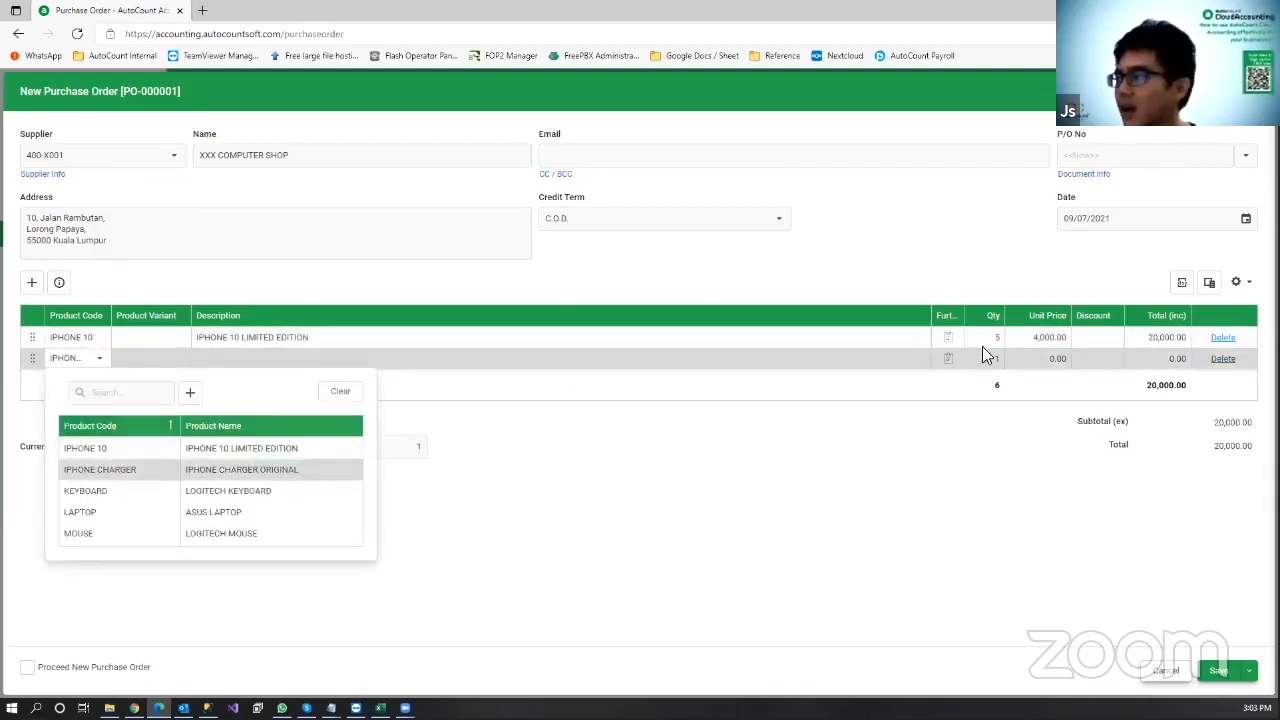
{"action": "left_click", "coordinate": [990, 358]}
{"action": "type", "text": "5"}
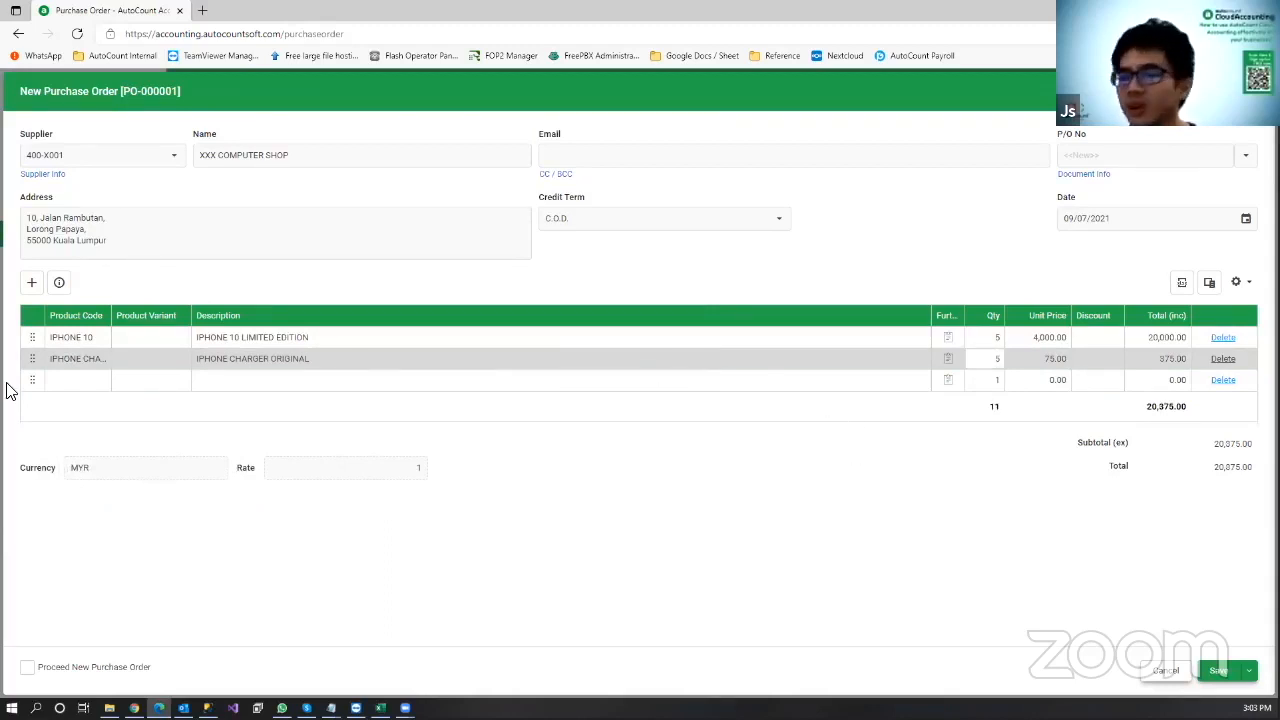
{"action": "left_click", "coordinate": [103, 381]}
{"action": "left_click", "coordinate": [103, 383]}
{"action": "left_click", "coordinate": [103, 384]}
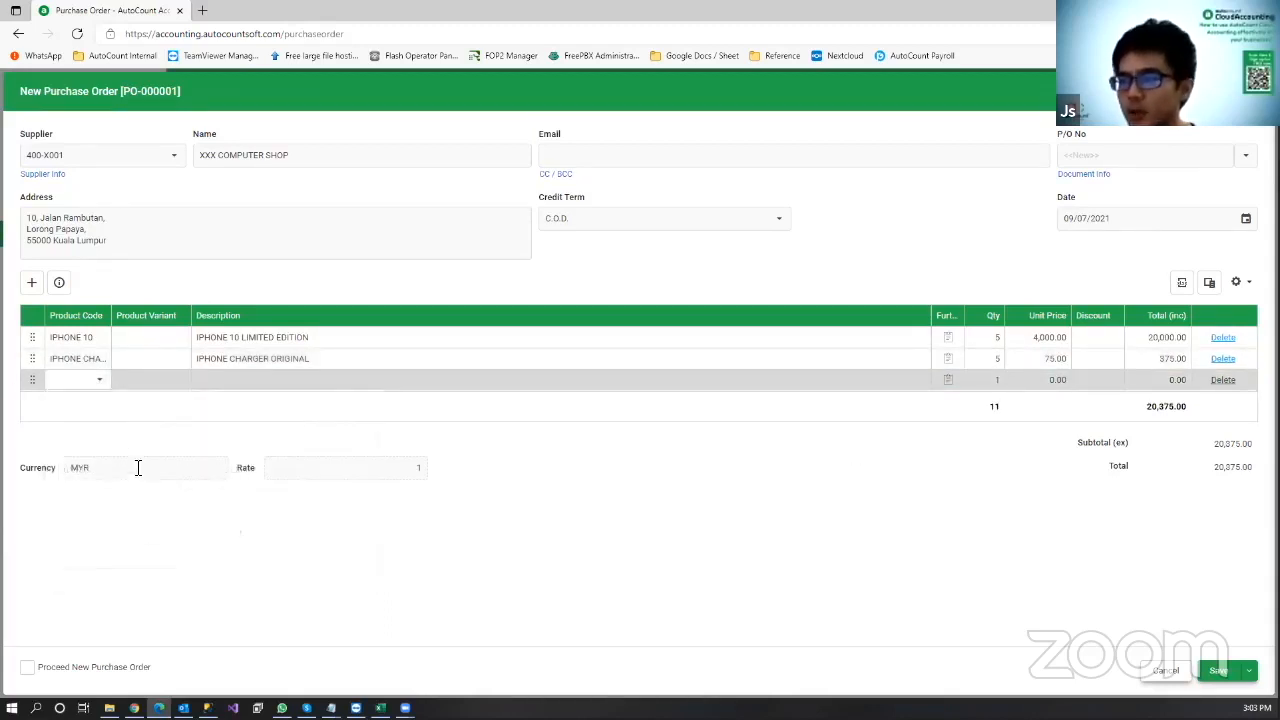
Step: Add KEYBOARD and MOUSE lines to the purchase order, each with quantity 10
{"action": "left_click", "coordinate": [108, 384]}
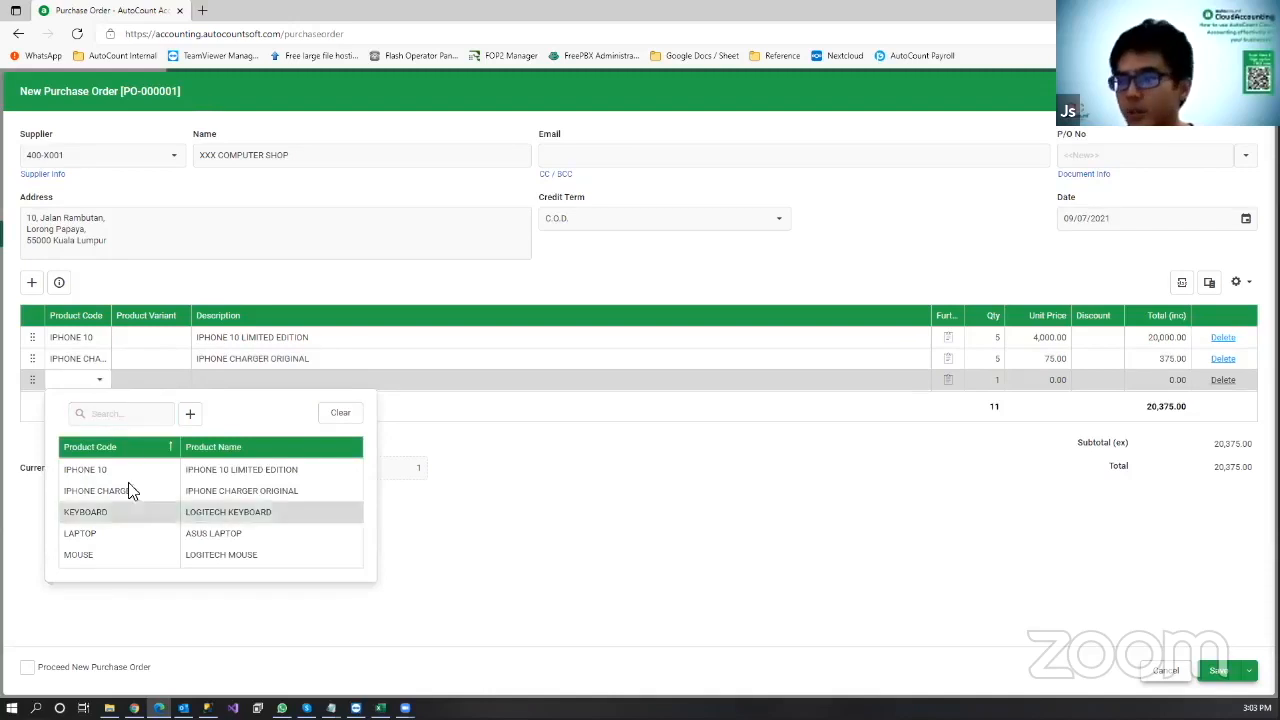
{"action": "left_click", "coordinate": [128, 508]}
{"action": "left_click", "coordinate": [986, 385]}
{"action": "type", "text": "10"}
{"action": "left_click", "coordinate": [832, 531]}
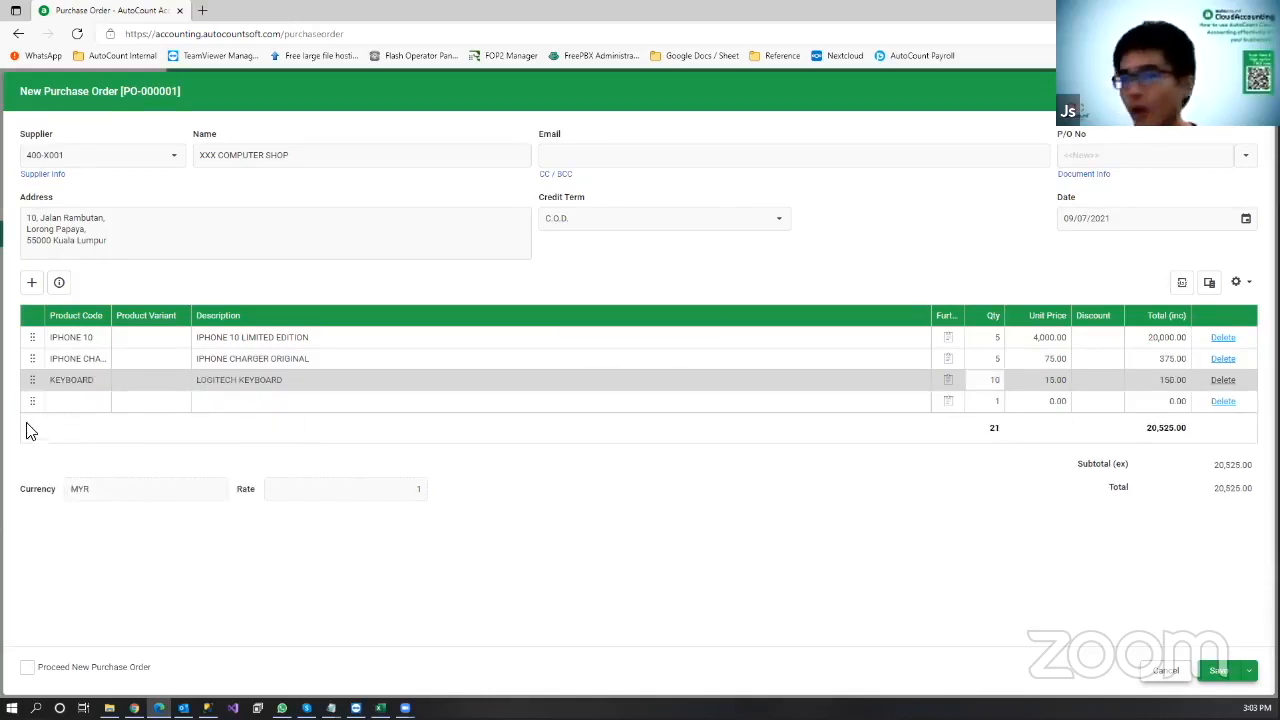
{"action": "left_click", "coordinate": [100, 410]}
{"action": "left_click", "coordinate": [100, 412]}
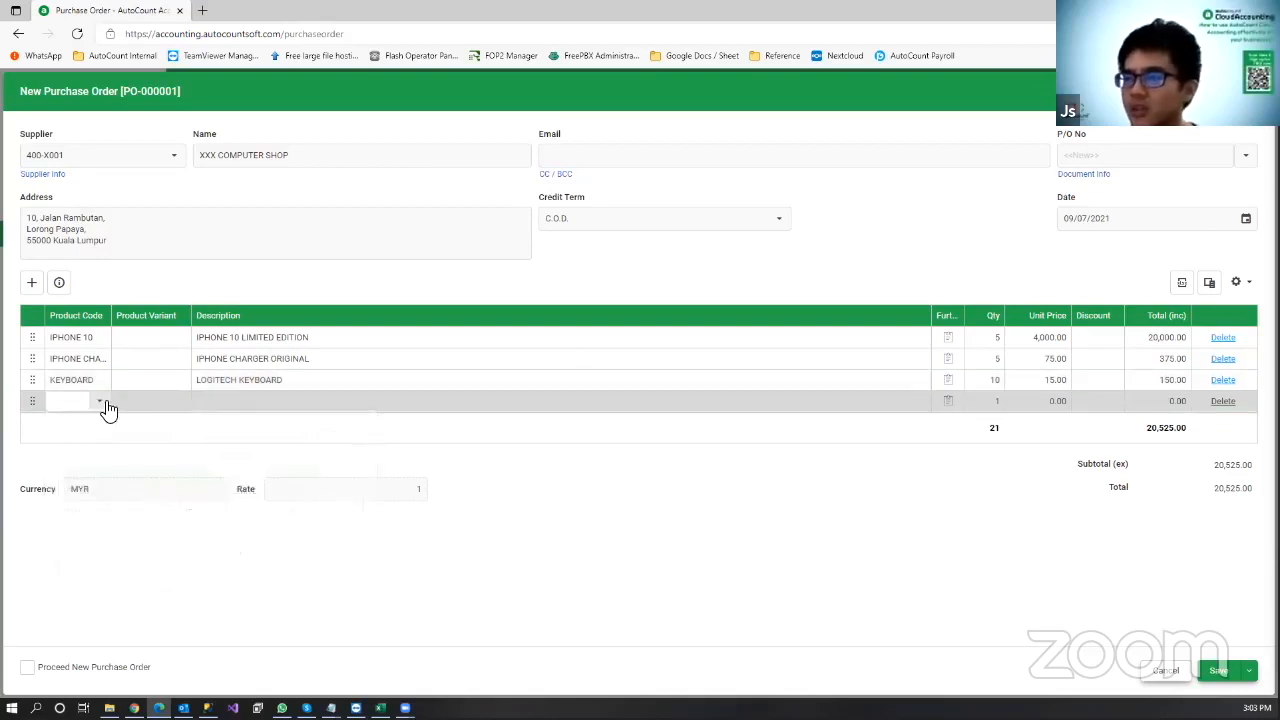
{"action": "left_click", "coordinate": [106, 407]}
{"action": "left_click", "coordinate": [106, 574]}
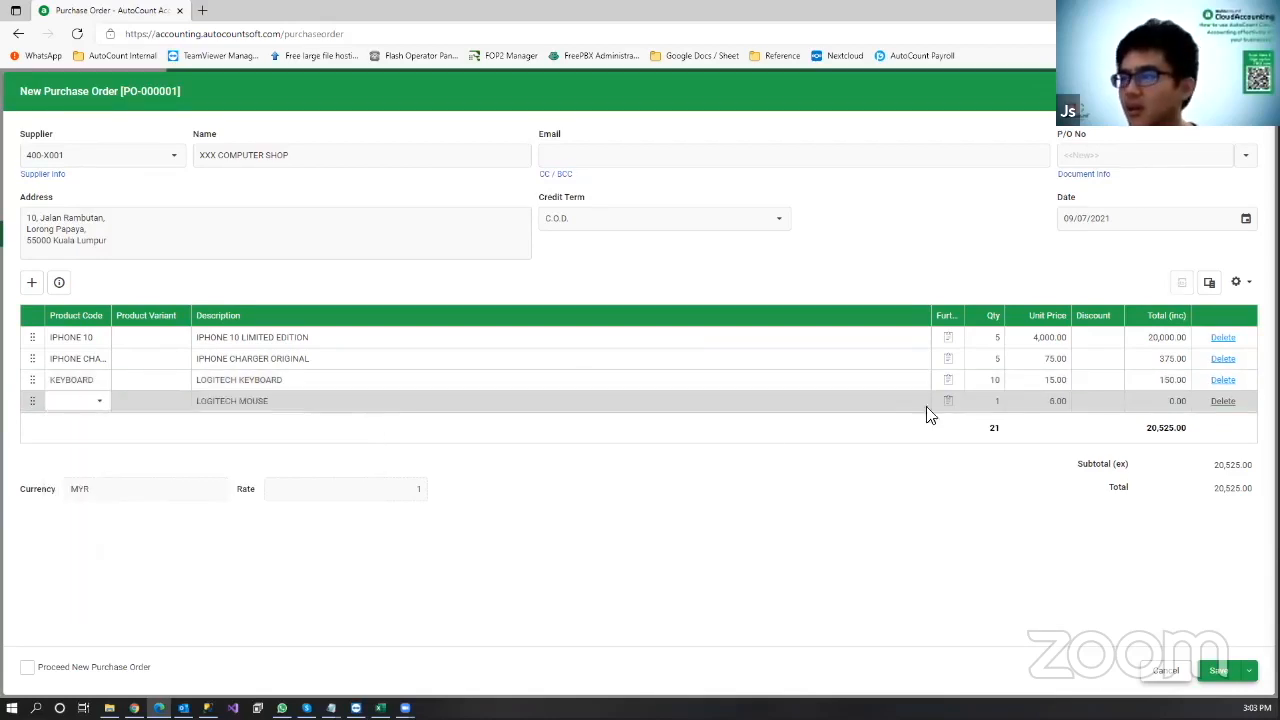
{"action": "left_click", "coordinate": [991, 401]}
{"action": "type", "text": "10"}
Step: Add one LAPTOP line, bringing the order total to 23,075.00
{"action": "left_click", "coordinate": [90, 424]}
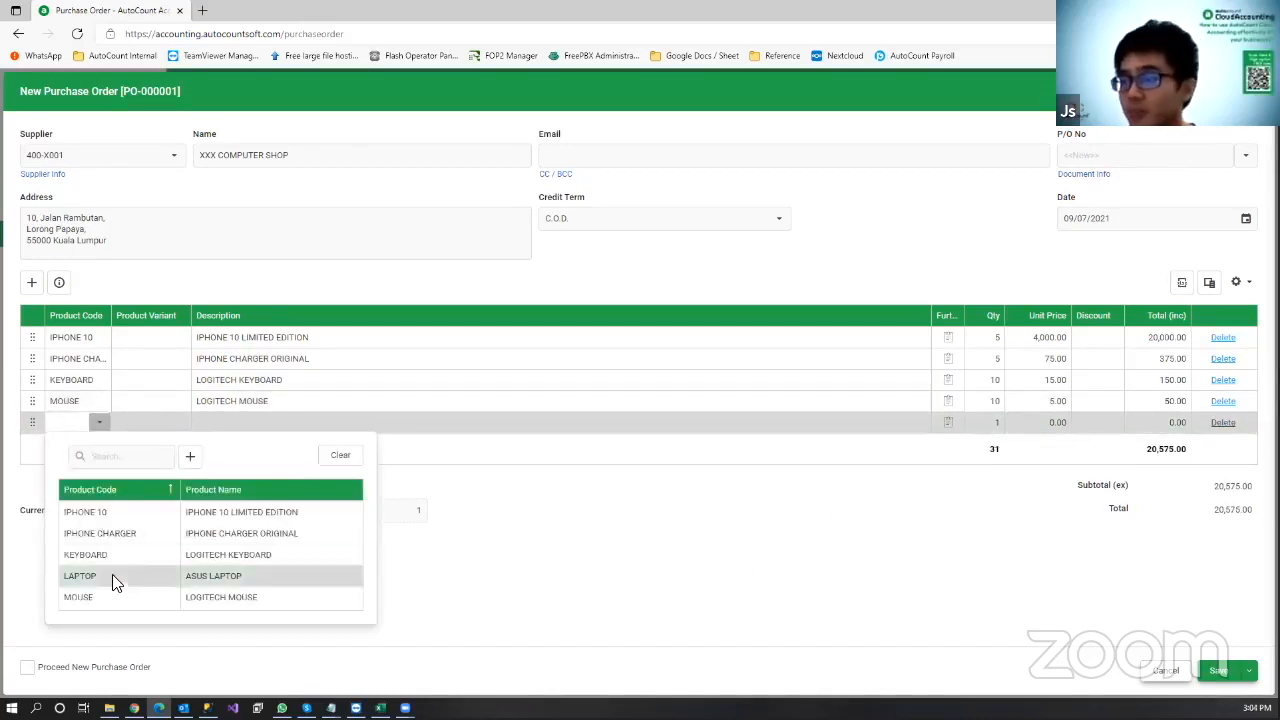
{"action": "left_click", "coordinate": [110, 580]}
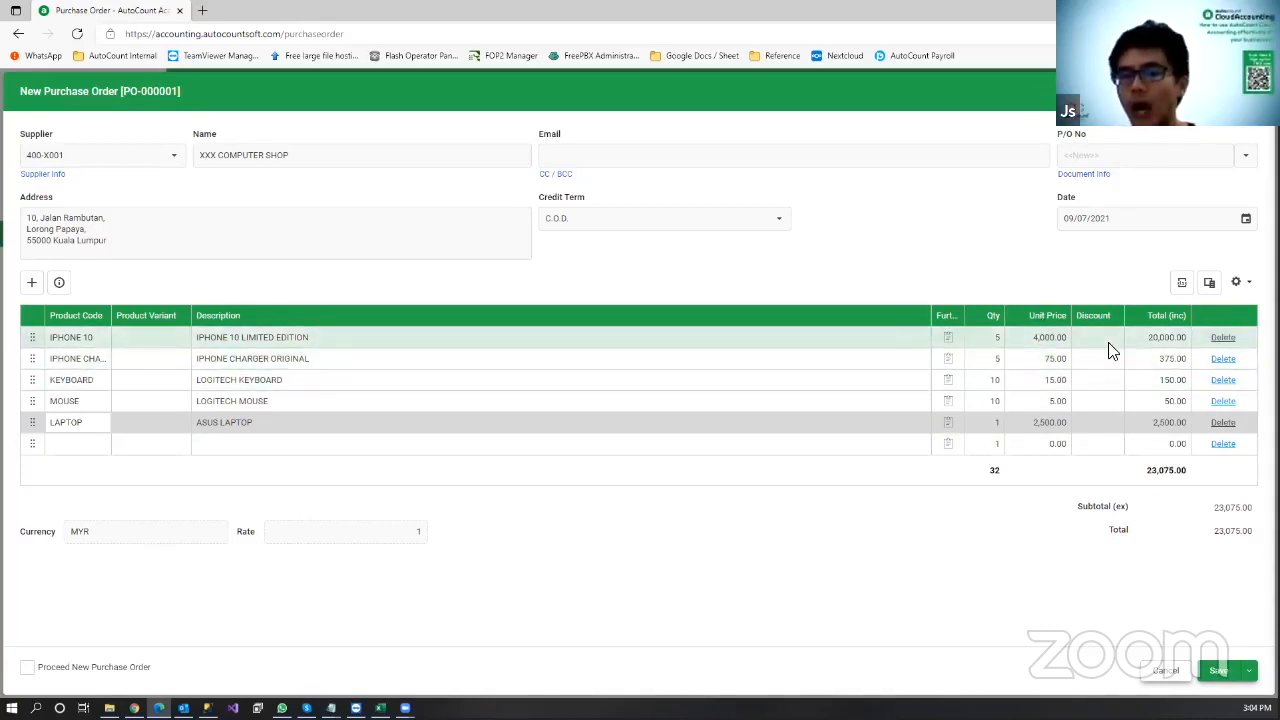
{"action": "left_click", "coordinate": [403, 345]}
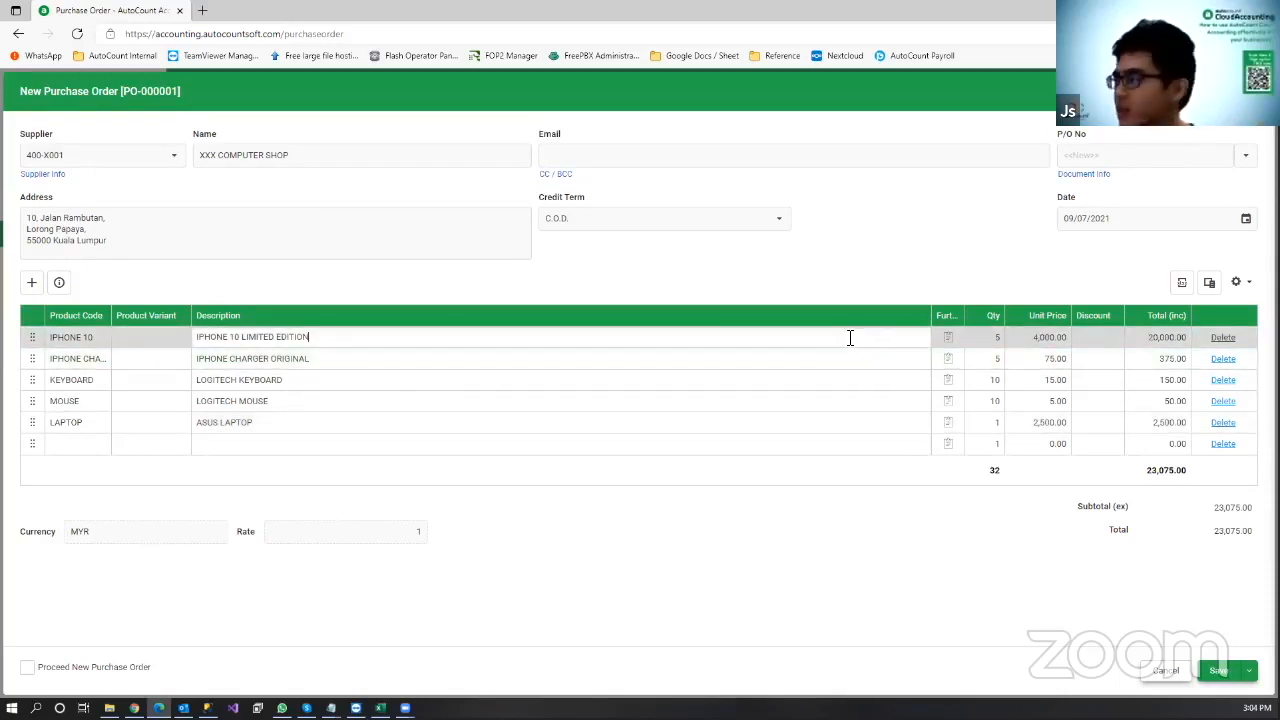
Step: Save PO-000001 at 23,075.00 and go to the Purchase Invoice list
{"action": "left_click", "coordinate": [947, 340]}
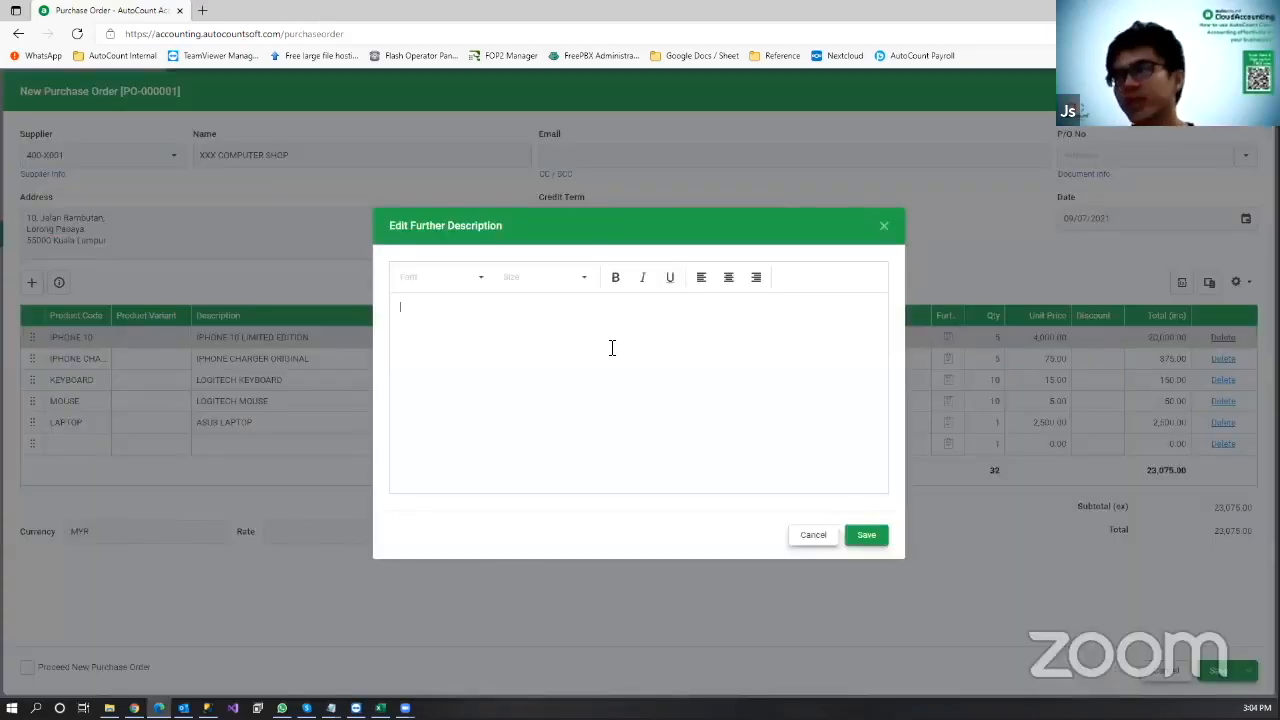
{"action": "left_click", "coordinate": [808, 538]}
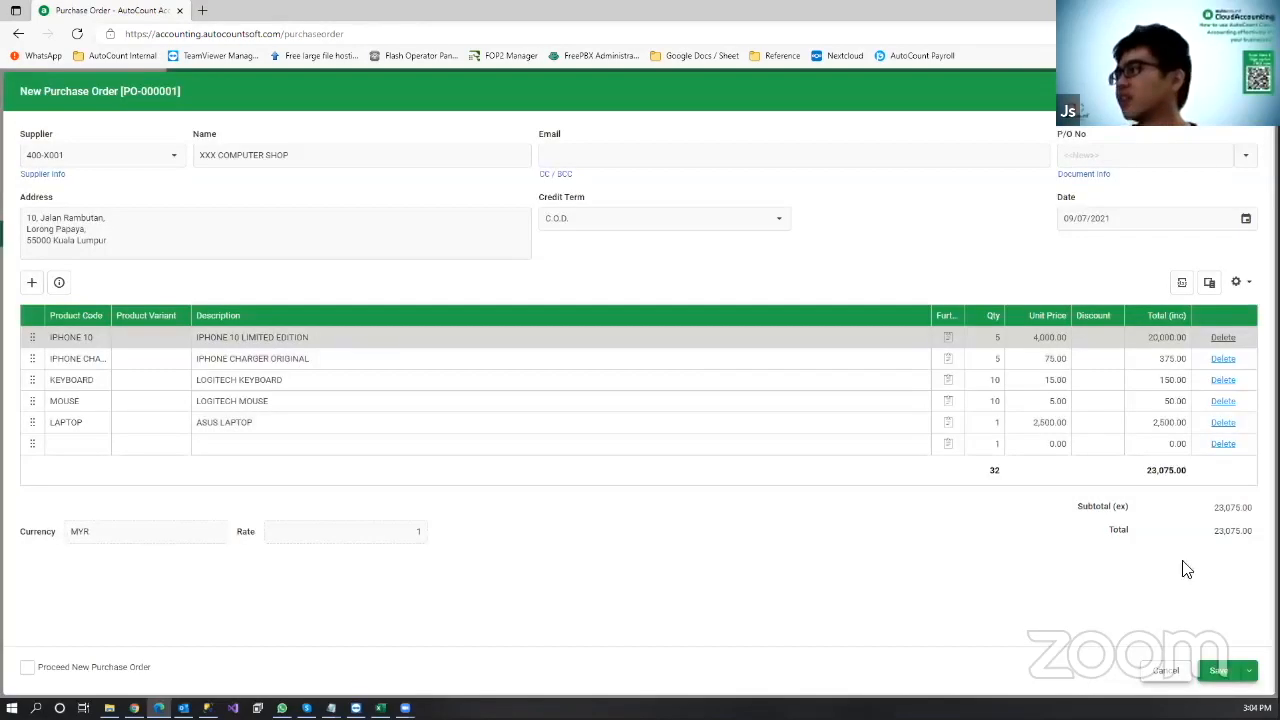
{"action": "left_click", "coordinate": [1219, 672]}
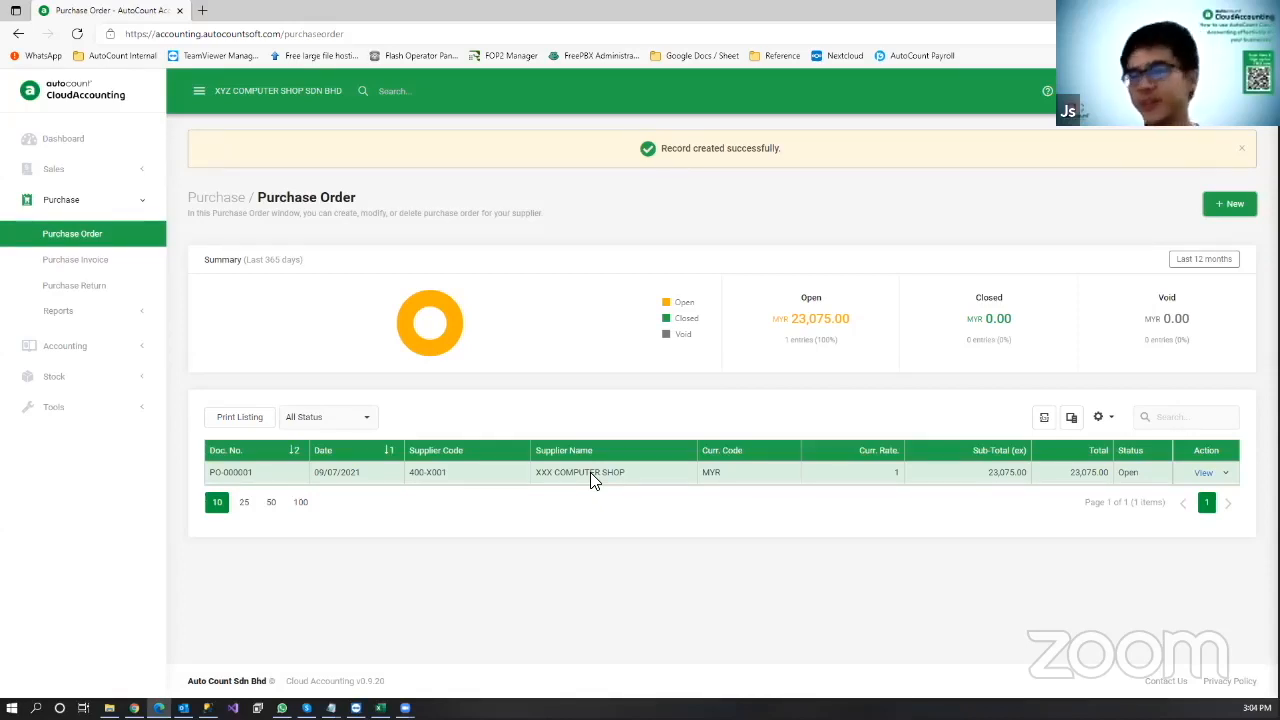
{"action": "left_click", "coordinate": [124, 275]}
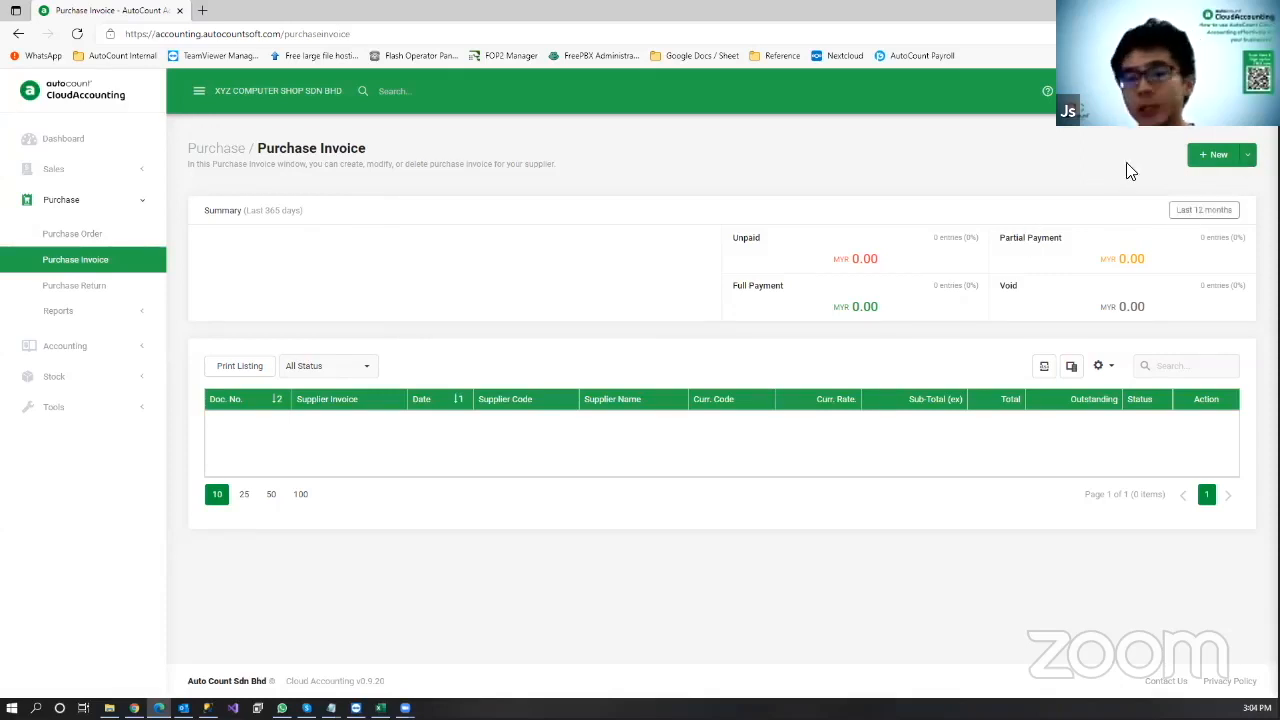
Step: Copy PO-000001 into purchase invoice PI-000001 with supplier invoice INV-X01551 and save it
{"action": "left_click", "coordinate": [1247, 155]}
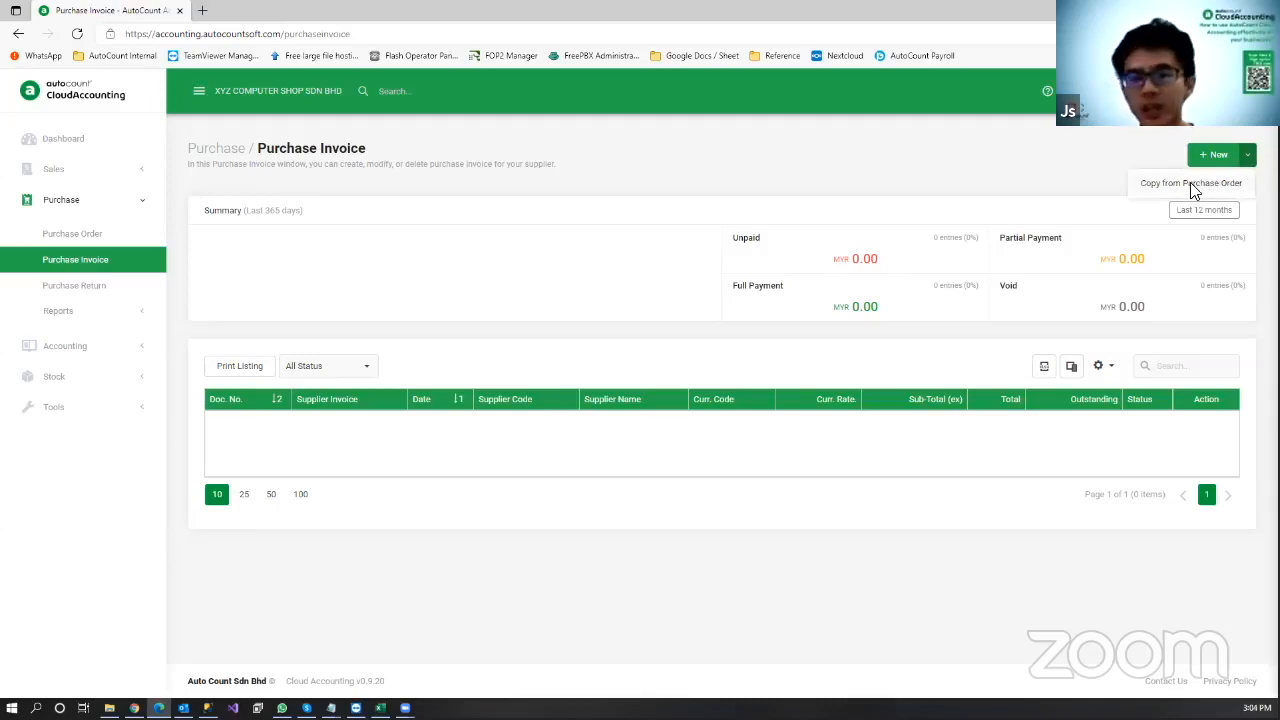
{"action": "left_click", "coordinate": [1191, 184]}
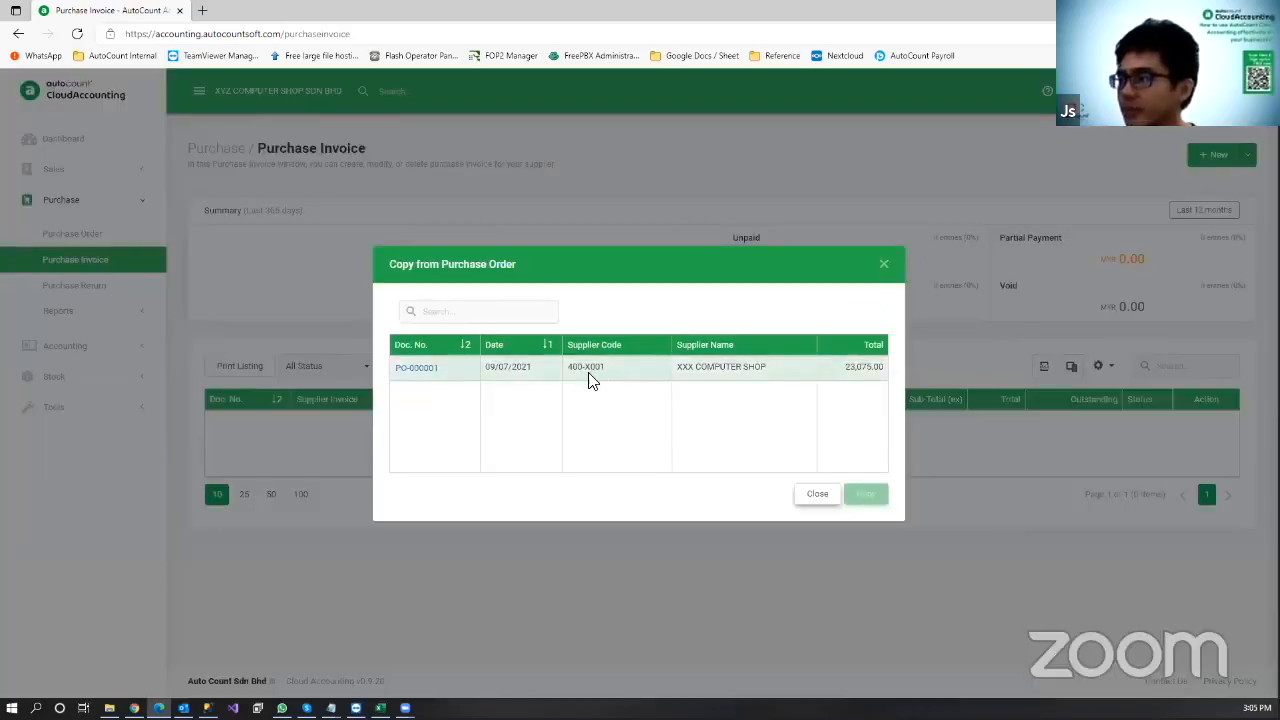
{"action": "left_click", "coordinate": [598, 374]}
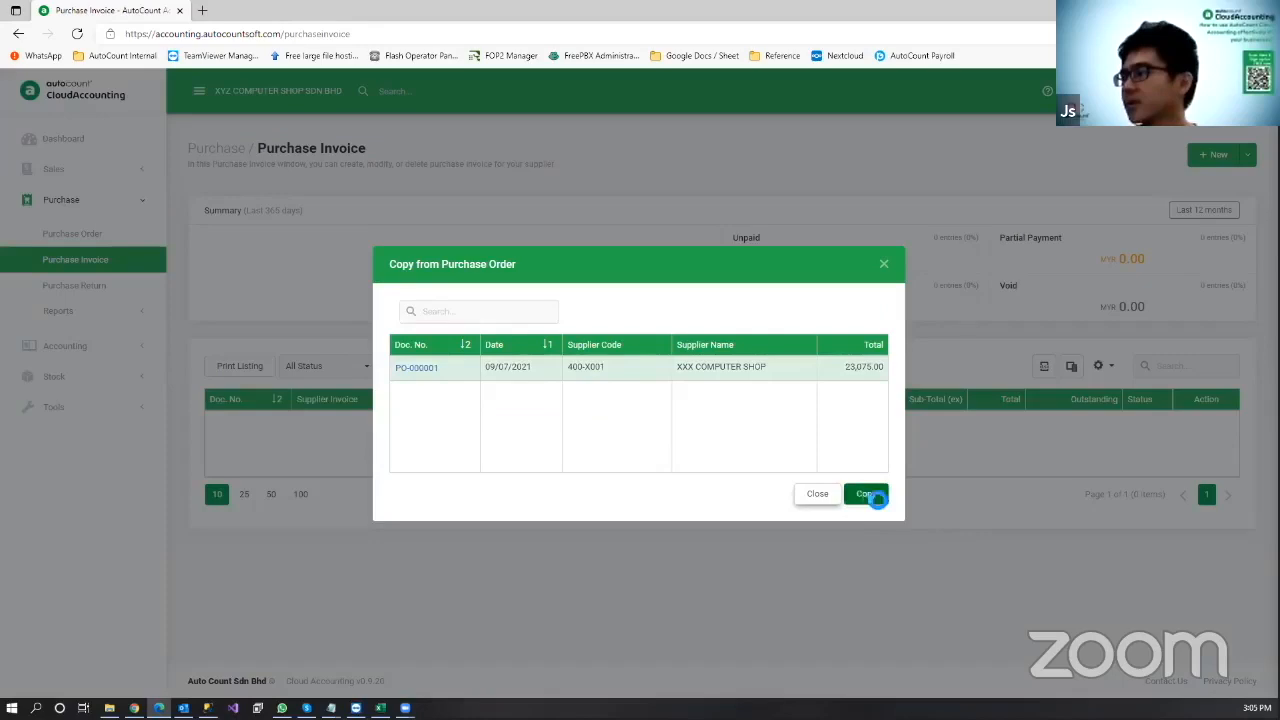
{"action": "left_click", "coordinate": [866, 494]}
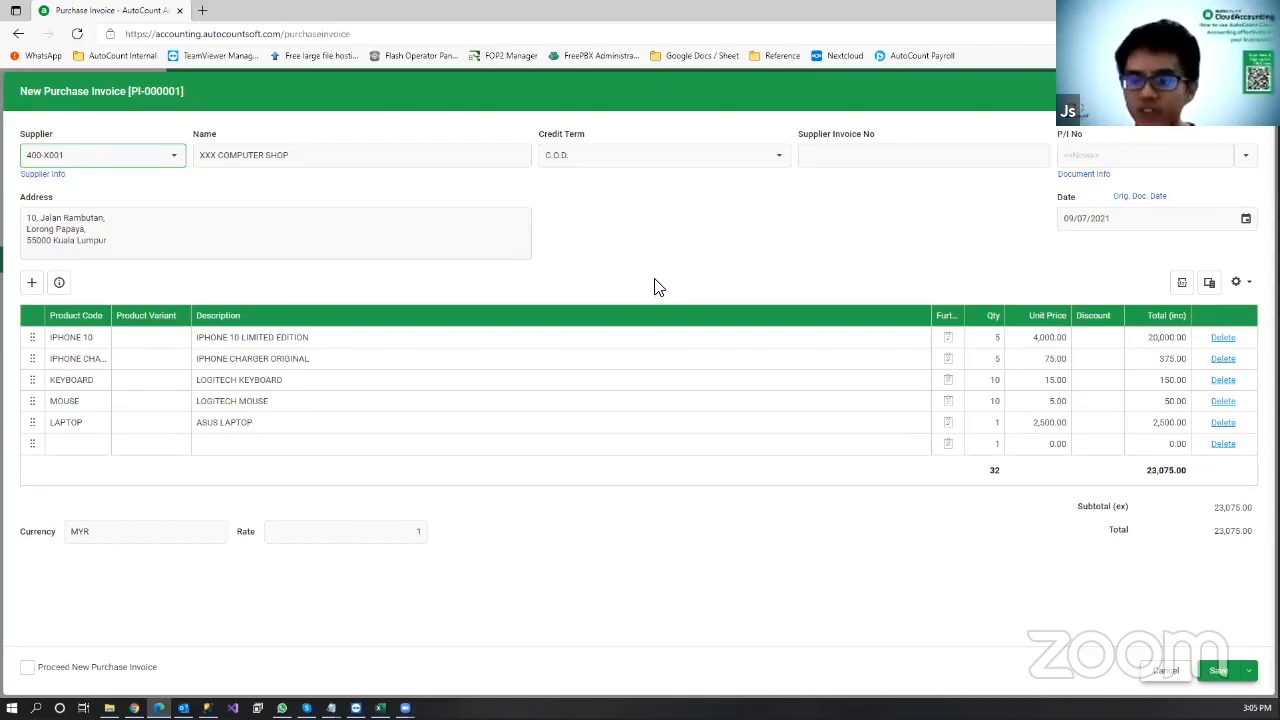
{"action": "left_click", "coordinate": [868, 154]}
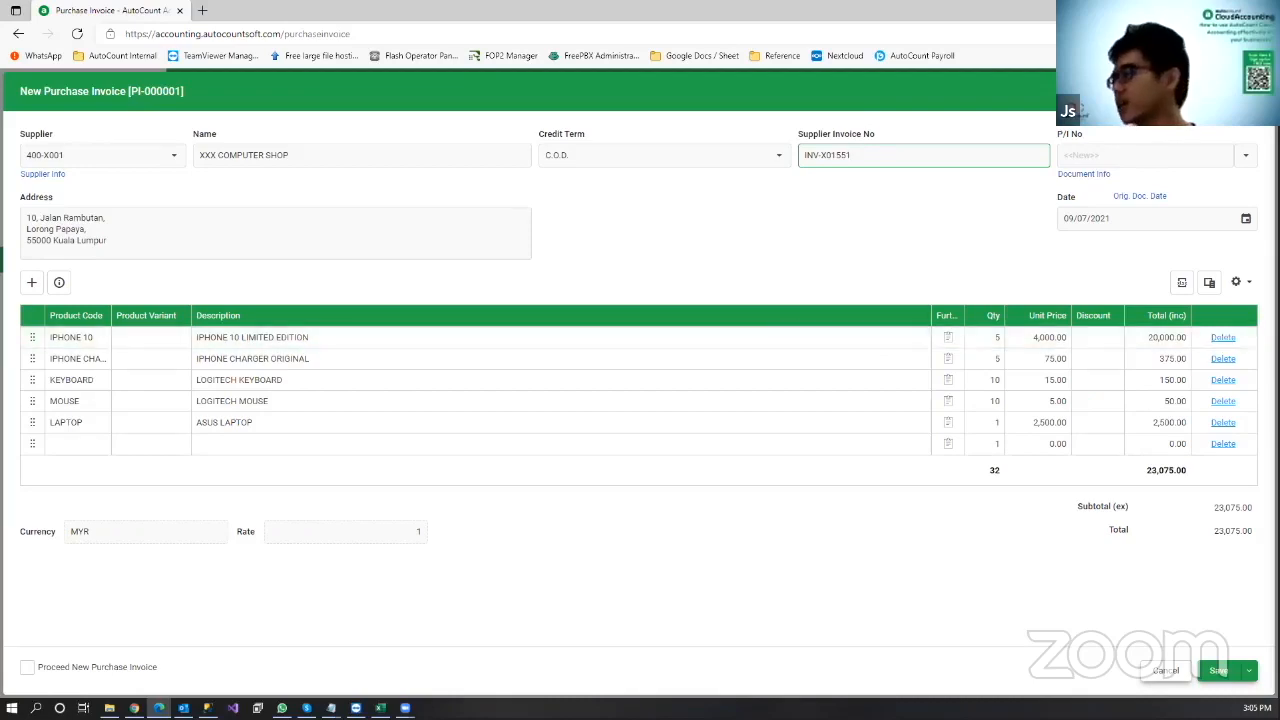
{"action": "left_click", "coordinate": [1218, 670]}
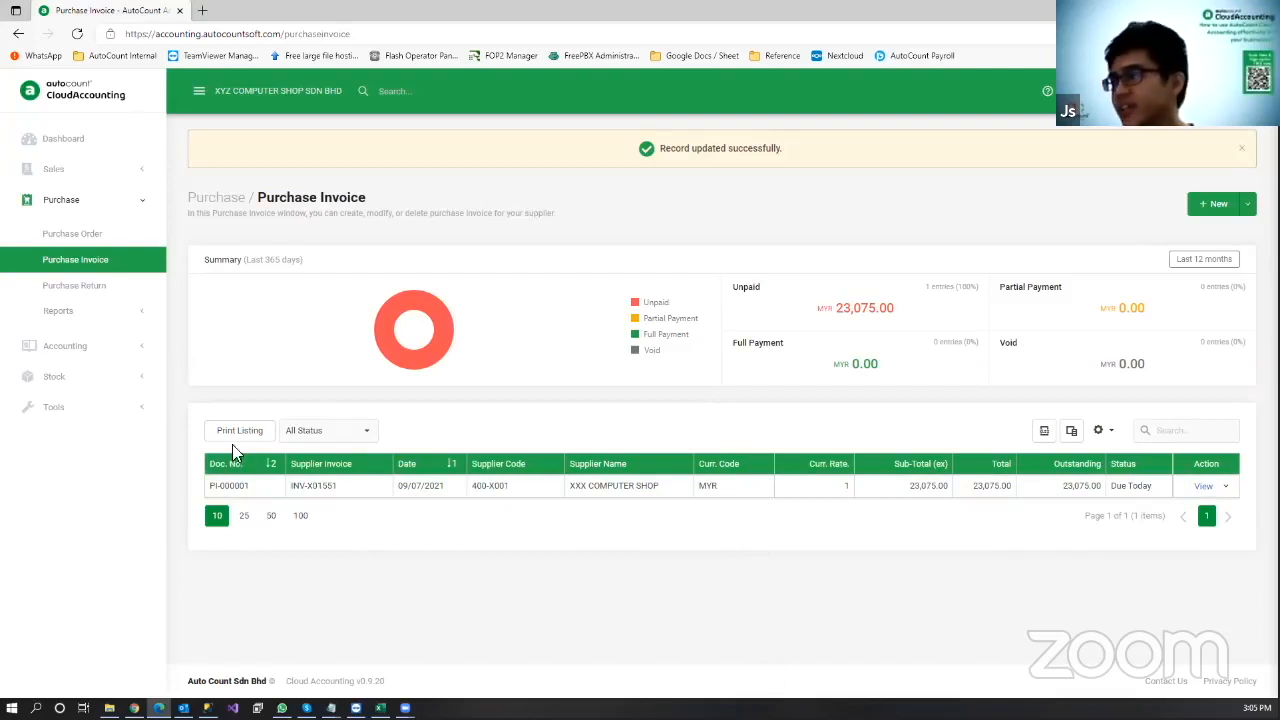
Step: Filter the purchase invoices by Unpaid, then Full Payment, then back to All Status
{"action": "left_click", "coordinate": [373, 437]}
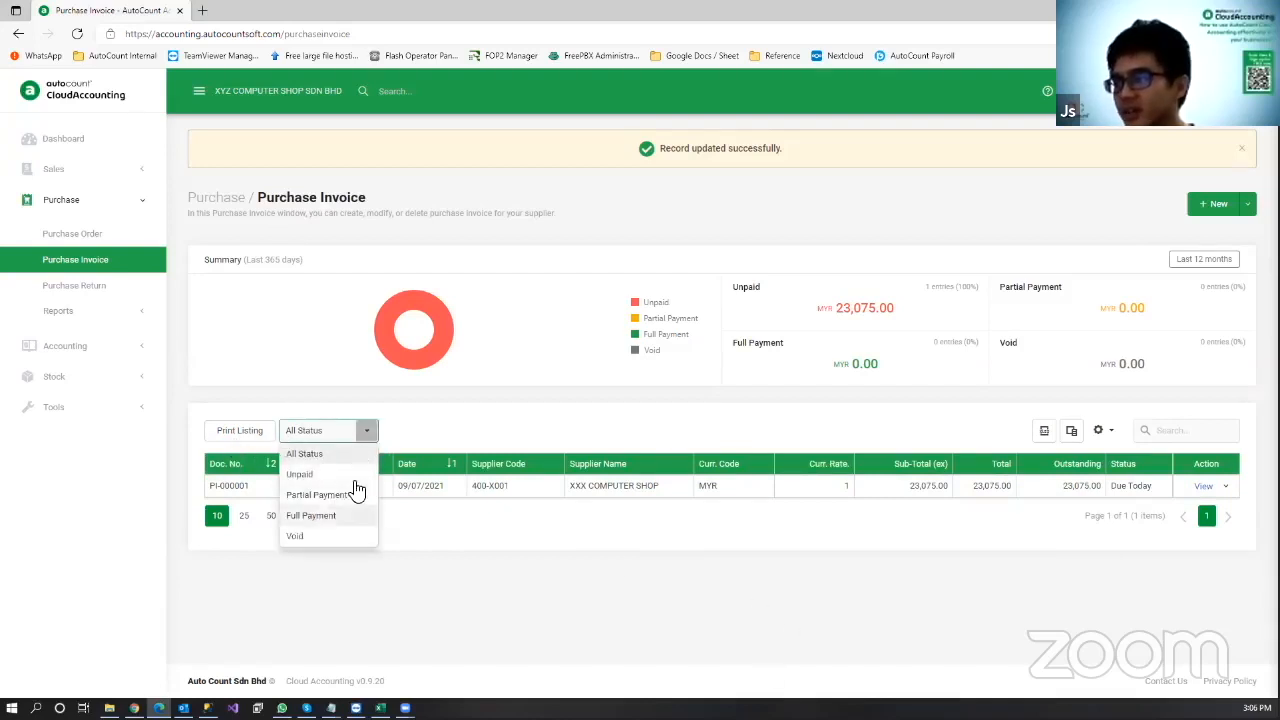
{"action": "left_click", "coordinate": [372, 429]}
{"action": "left_click", "coordinate": [374, 431]}
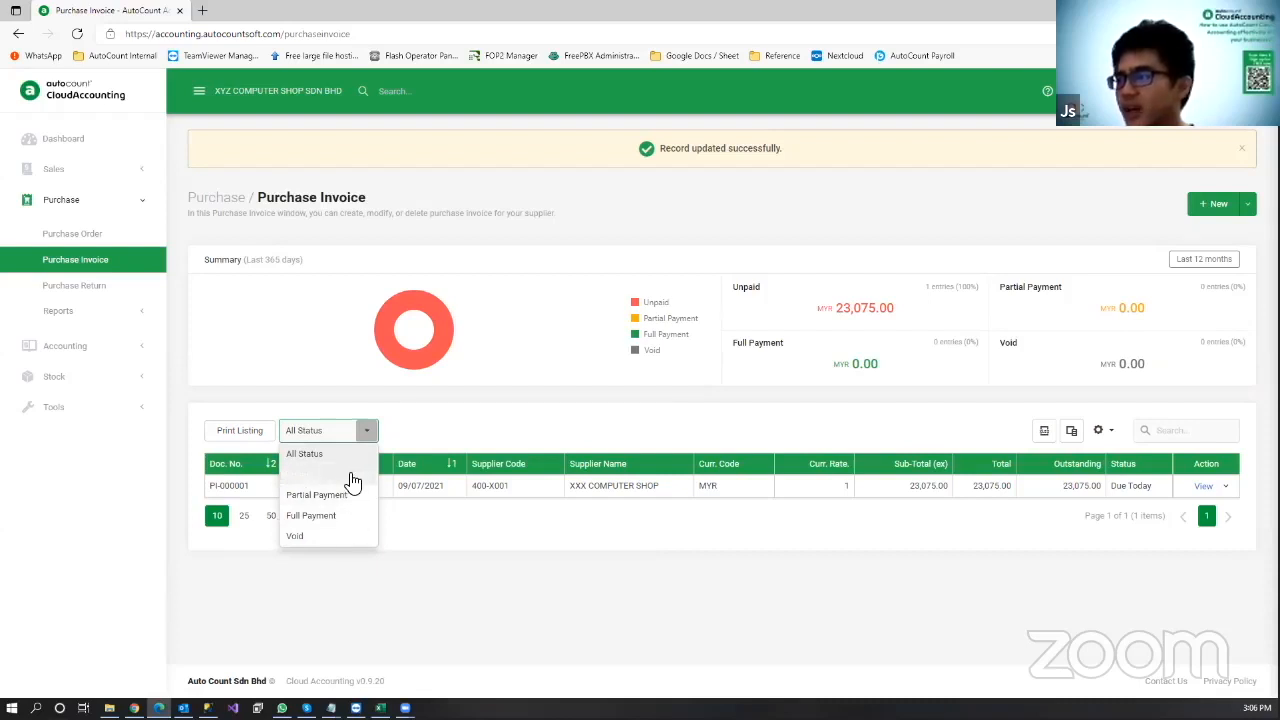
{"action": "left_click", "coordinate": [351, 475]}
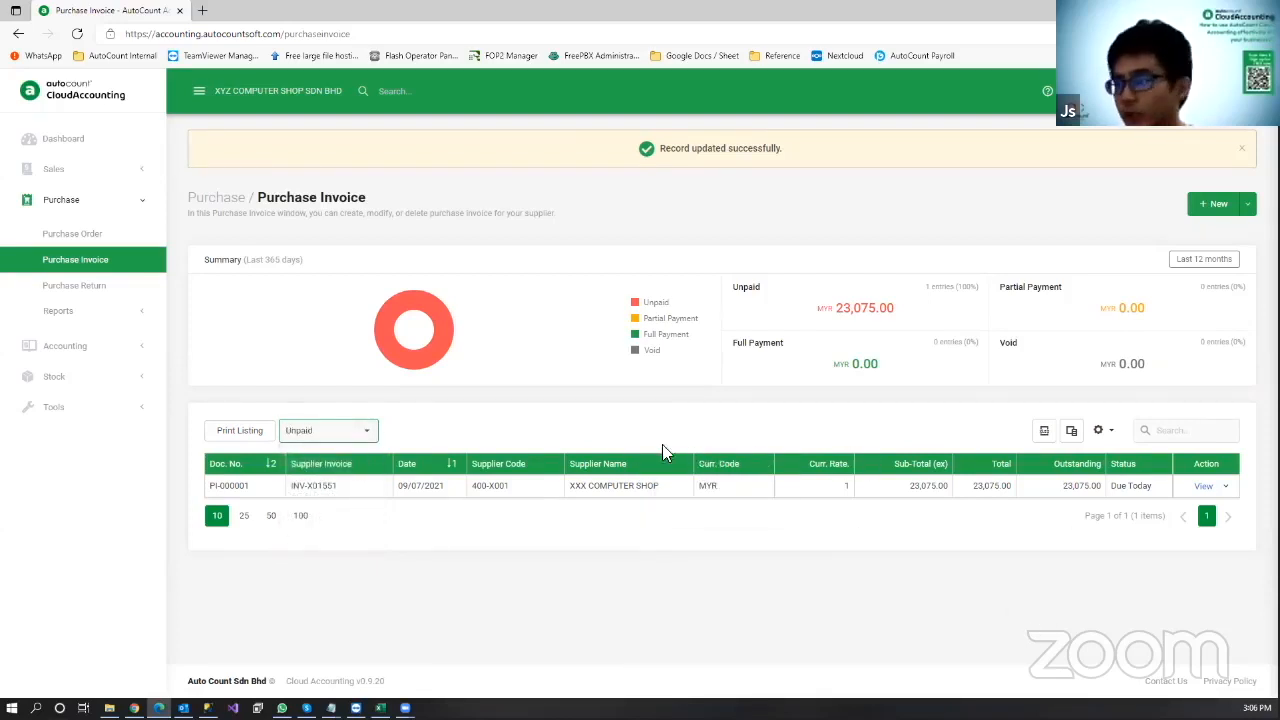
{"action": "left_click", "coordinate": [367, 431]}
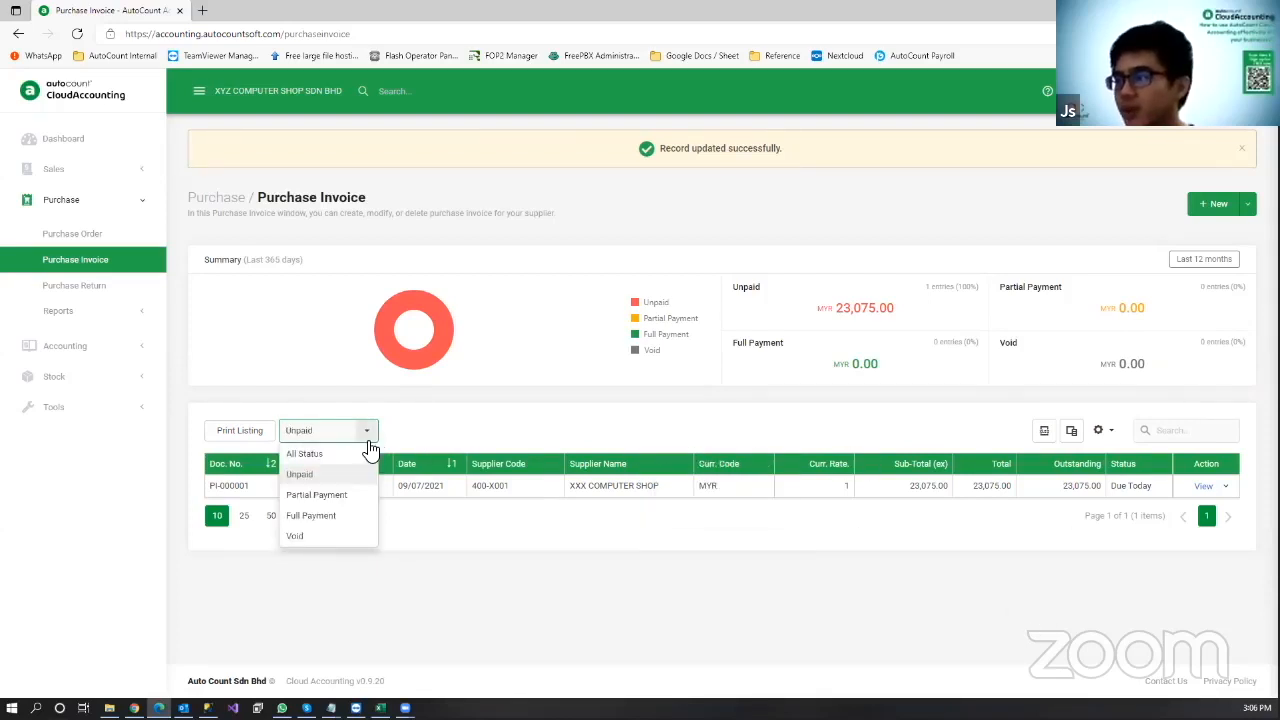
{"action": "left_click", "coordinate": [330, 516]}
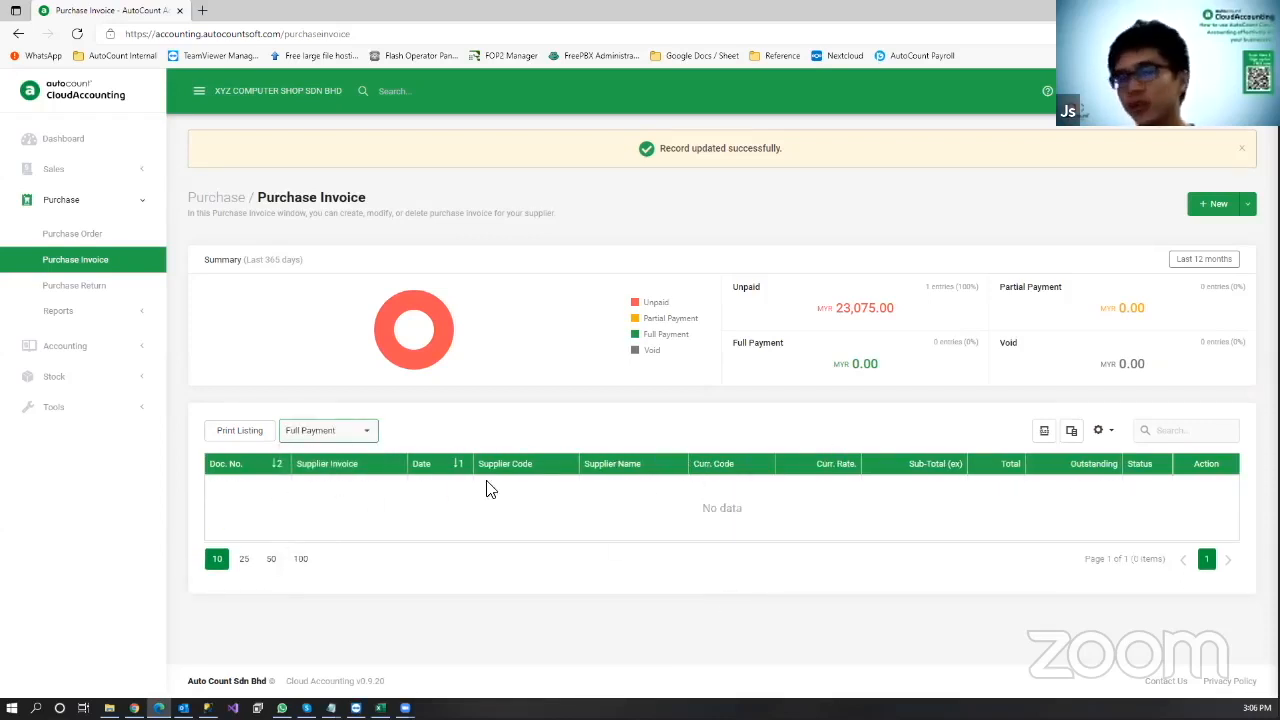
{"action": "left_click", "coordinate": [369, 432]}
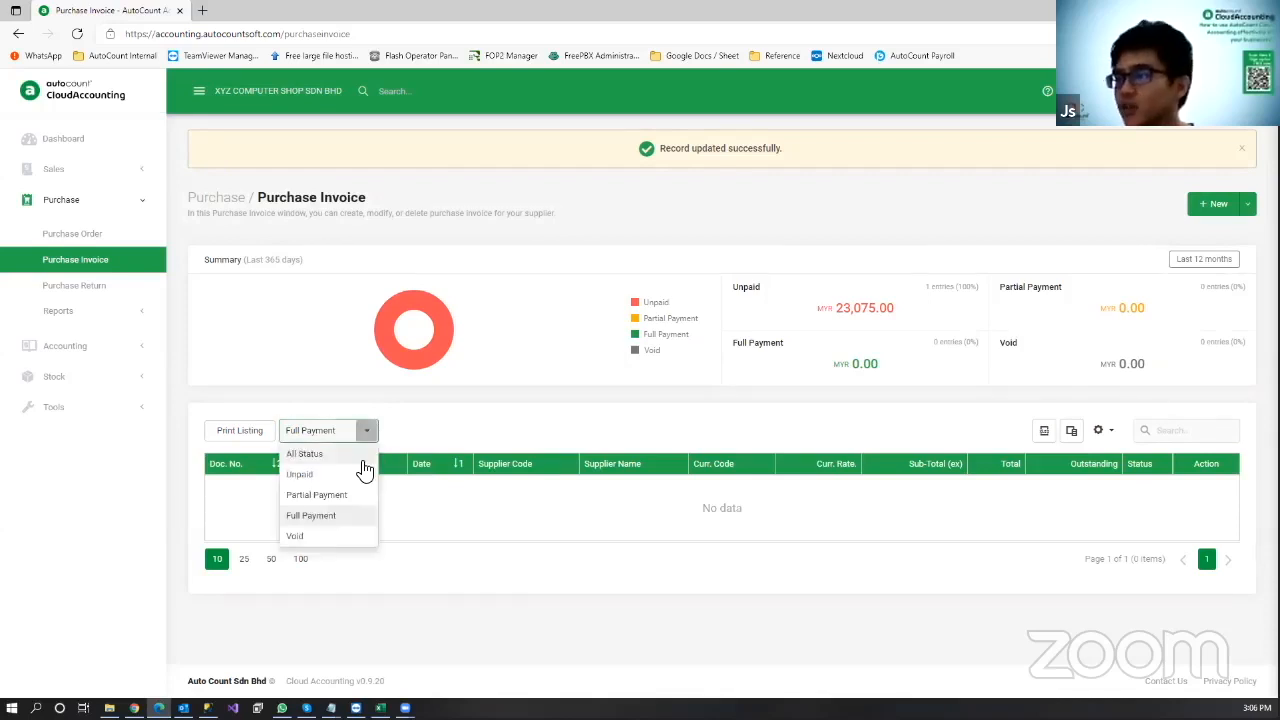
{"action": "left_click", "coordinate": [362, 456]}
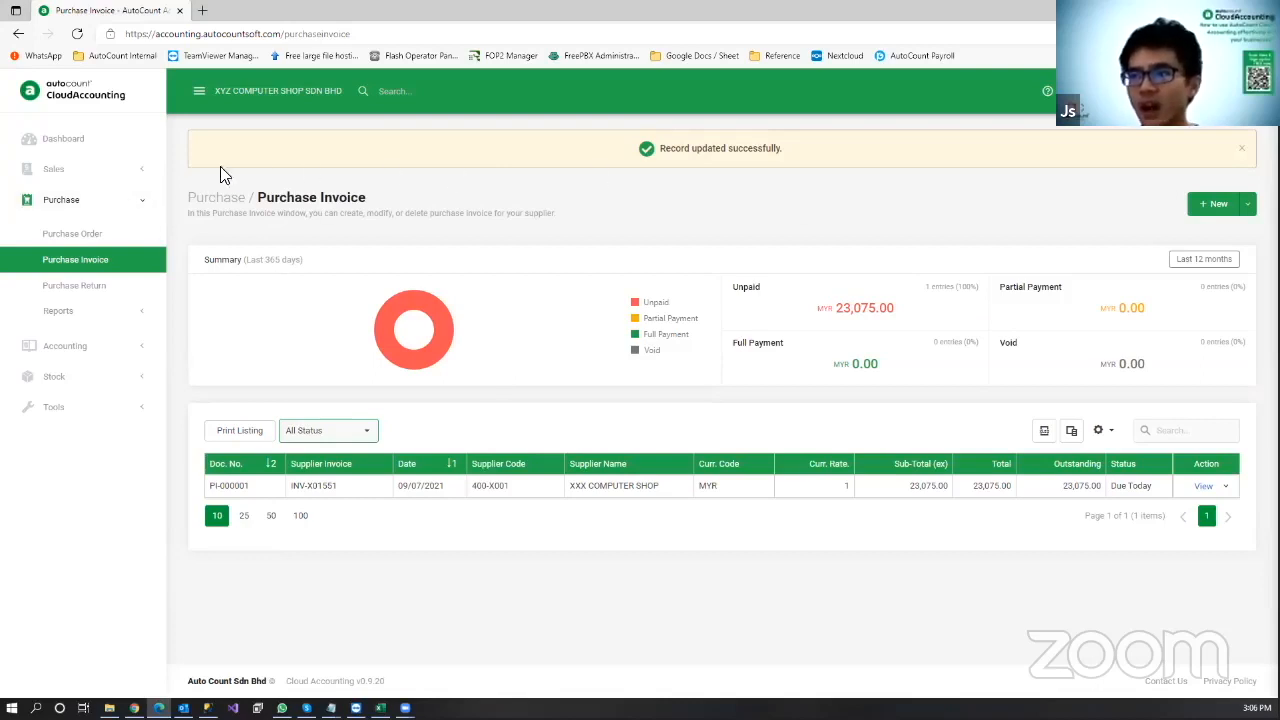
{"action": "left_click", "coordinate": [120, 179]}
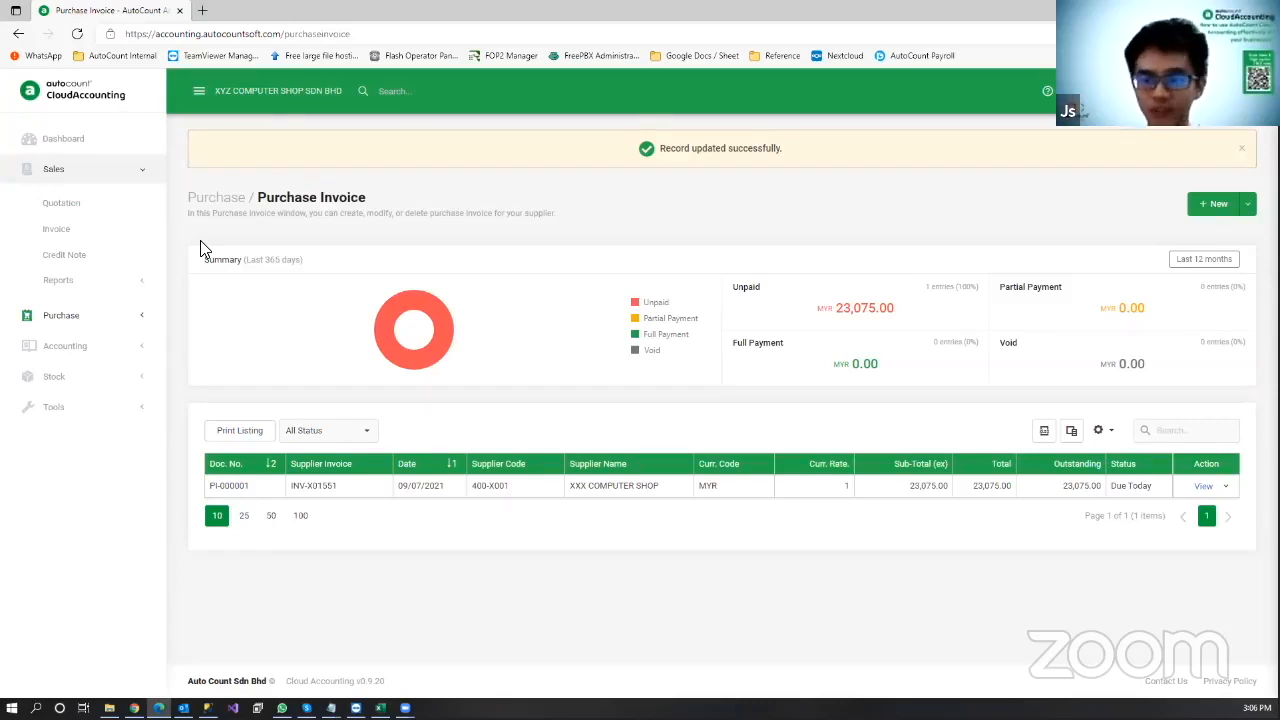
Step: Start a new sales invoice I-000001 and bring up its customer list
{"action": "left_click", "coordinate": [133, 238]}
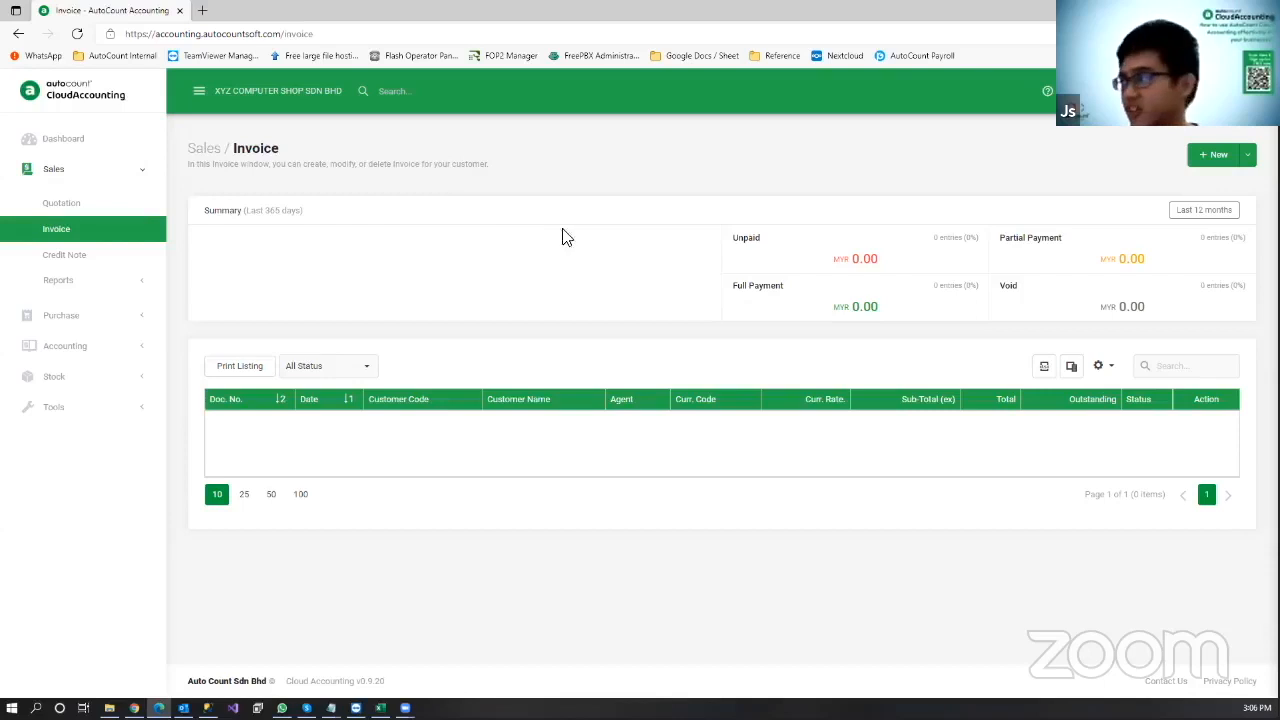
{"action": "left_click", "coordinate": [1210, 158]}
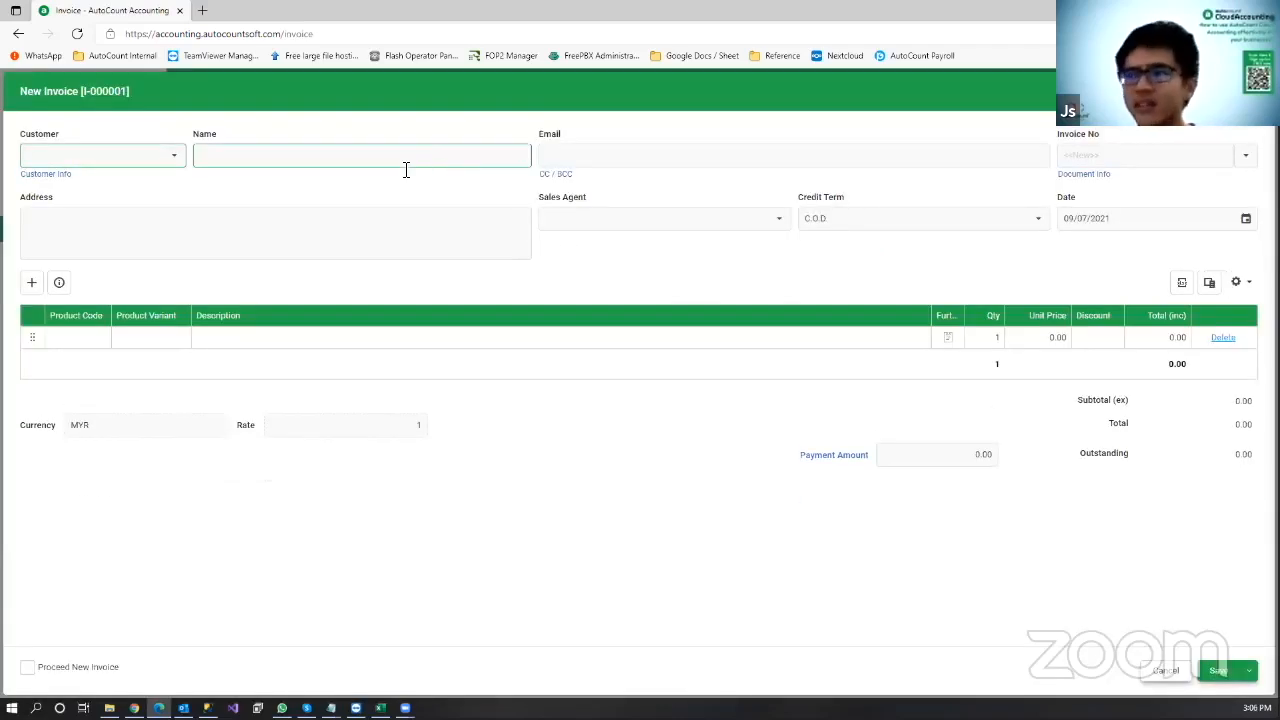
{"action": "left_click", "coordinate": [177, 160]}
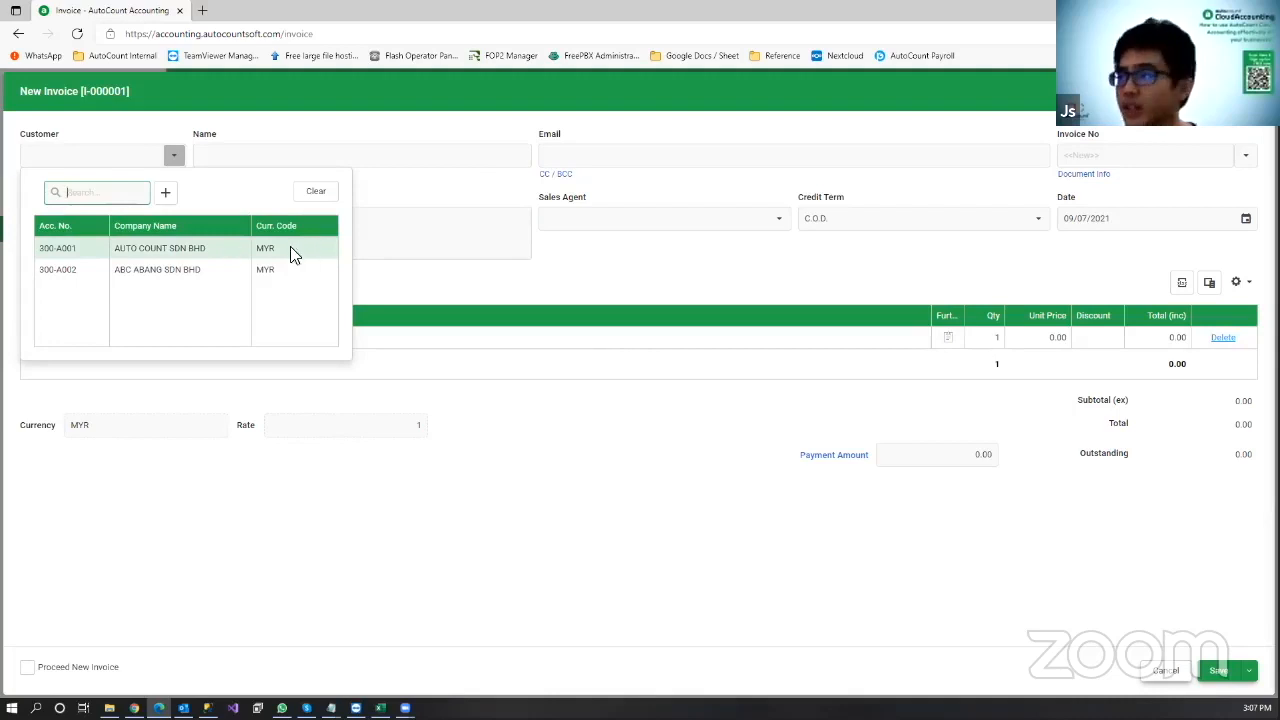
Step: Create customer QQQ COMPUTER SHOP, code 300-Q001, with a two-line billing address
{"action": "left_click", "coordinate": [167, 196]}
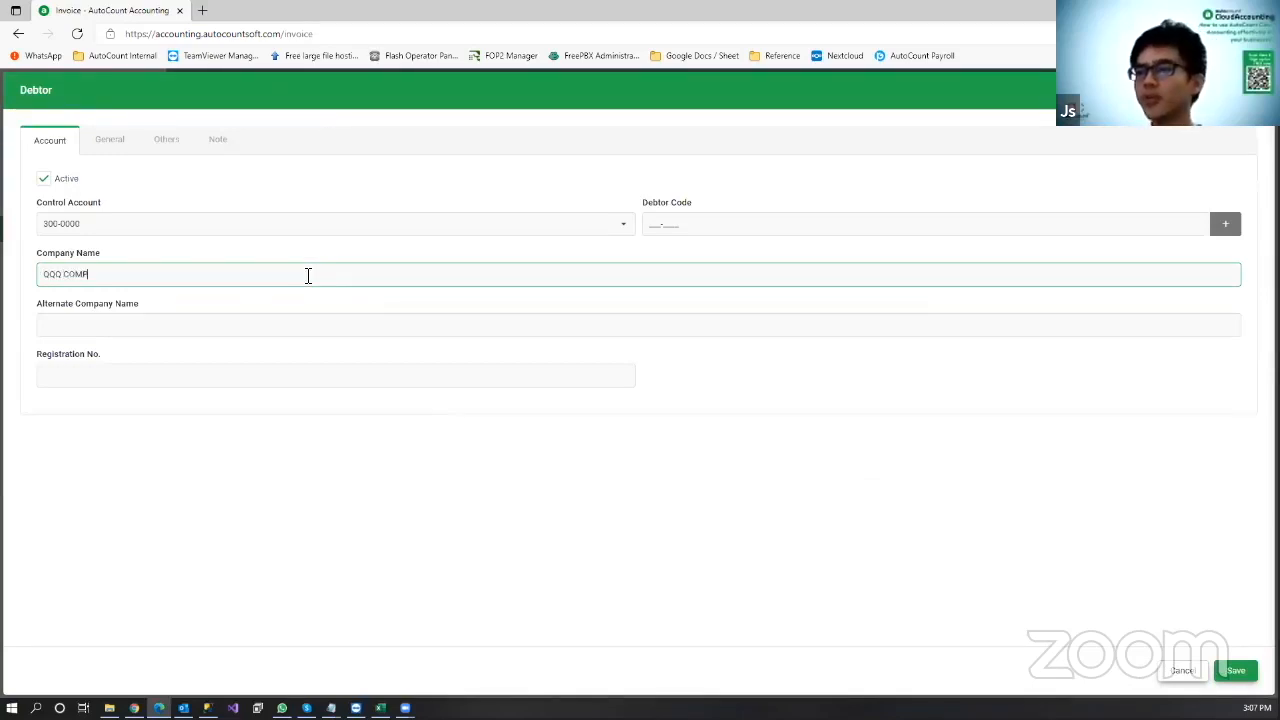
{"action": "key", "text": "BackSpace"}
{"action": "key", "text": "BackSpace"}
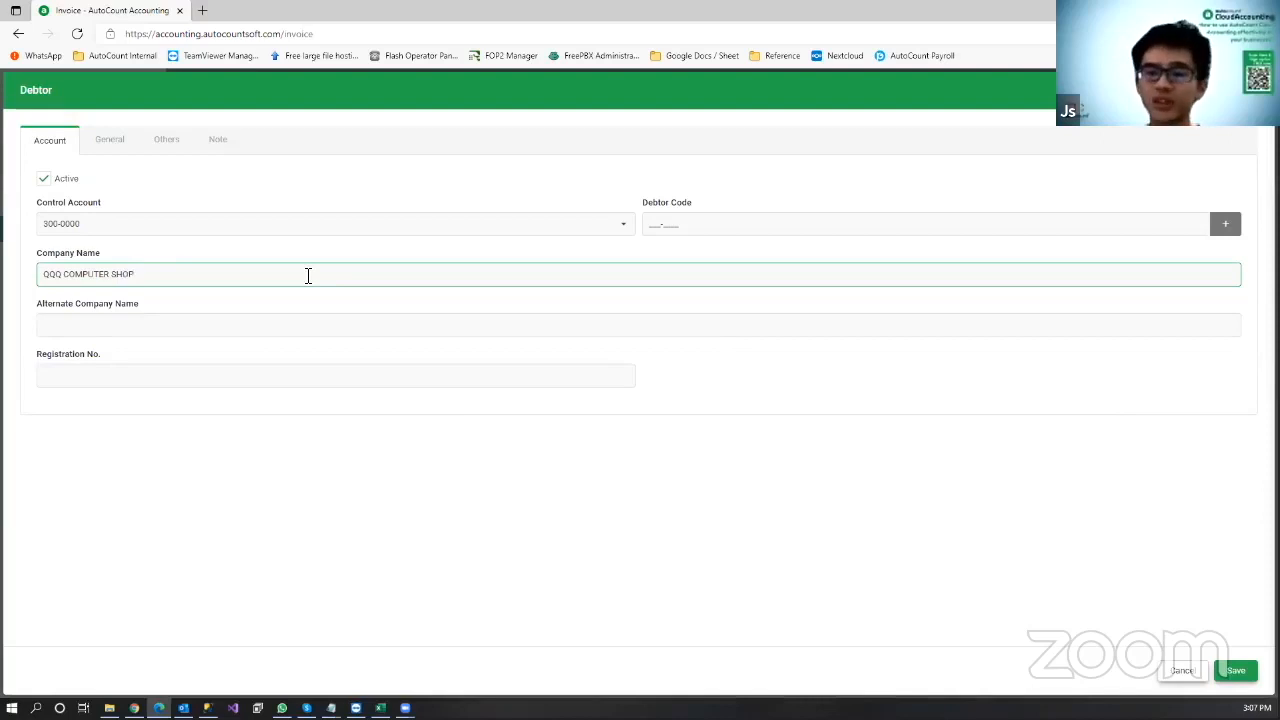
{"action": "left_click", "coordinate": [678, 400]}
{"action": "left_click", "coordinate": [104, 146]}
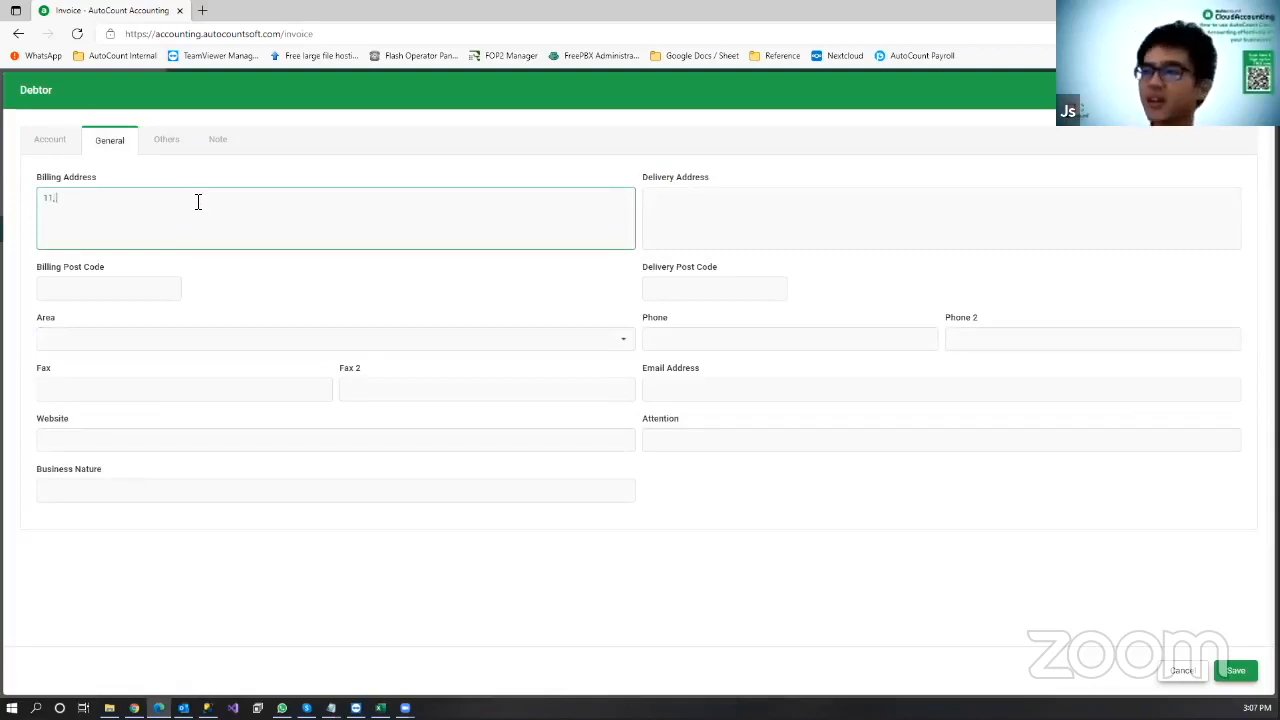
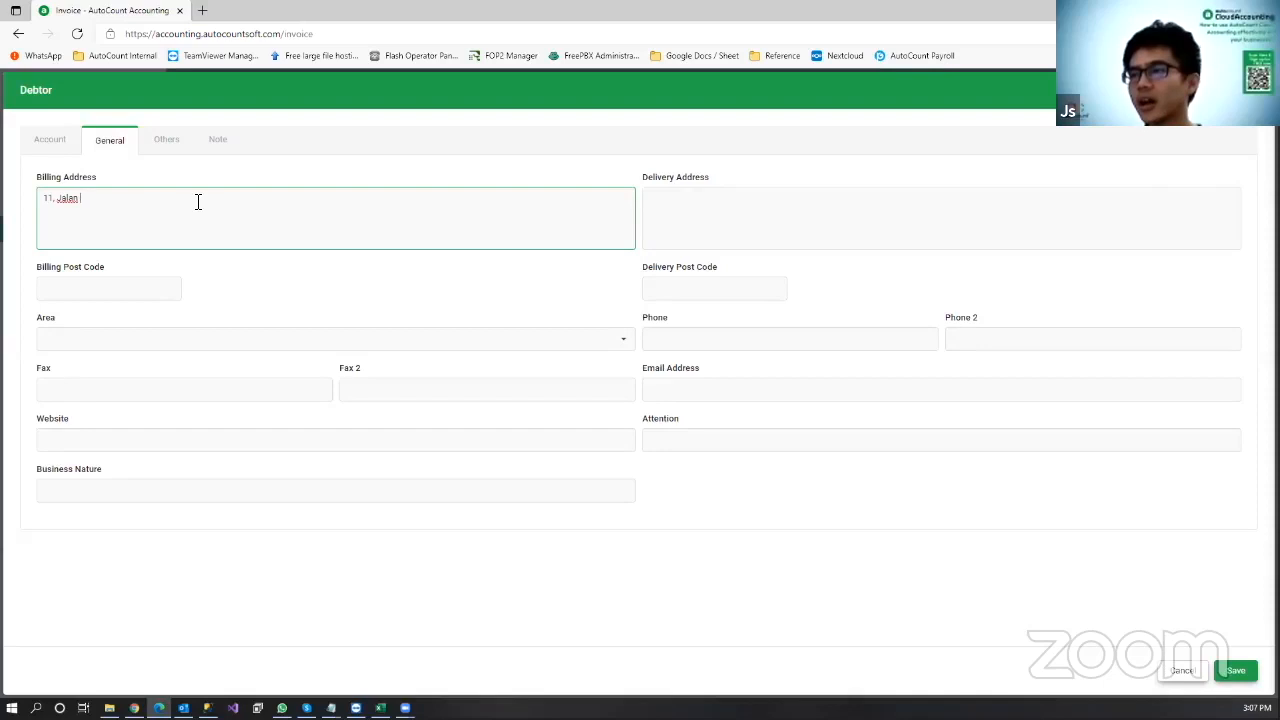
{"action": "key", "text": "Return"}
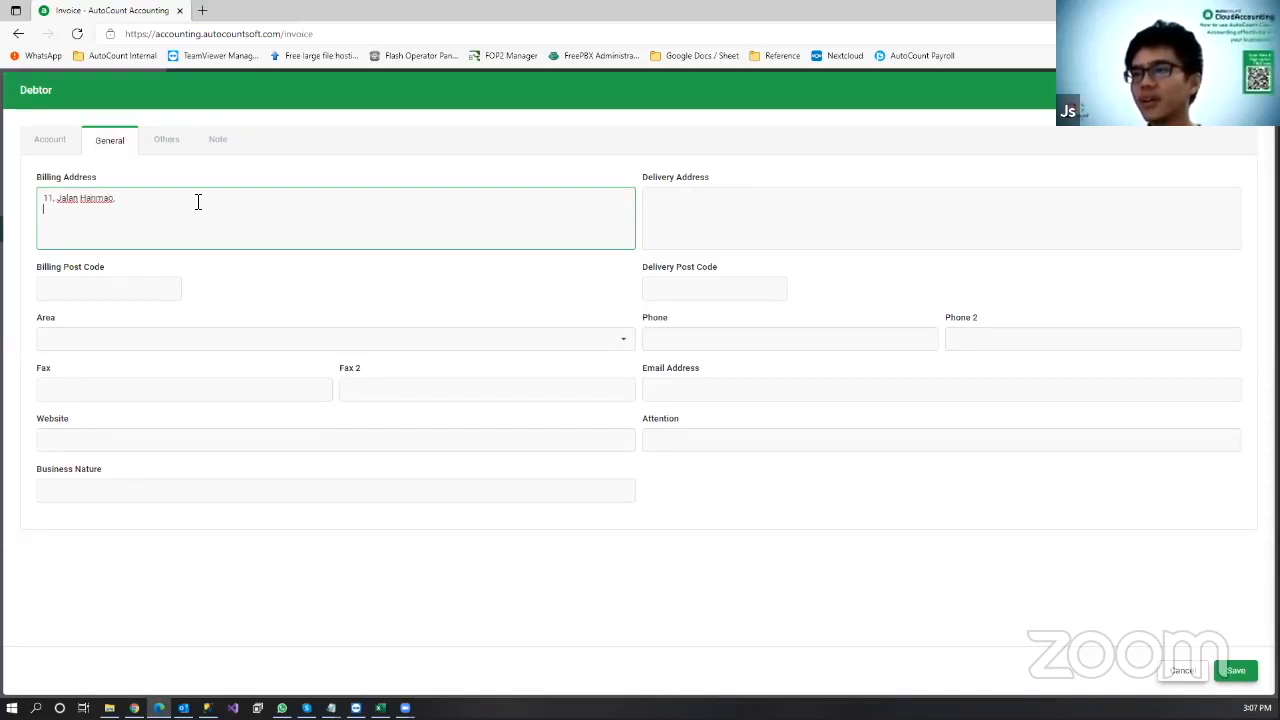
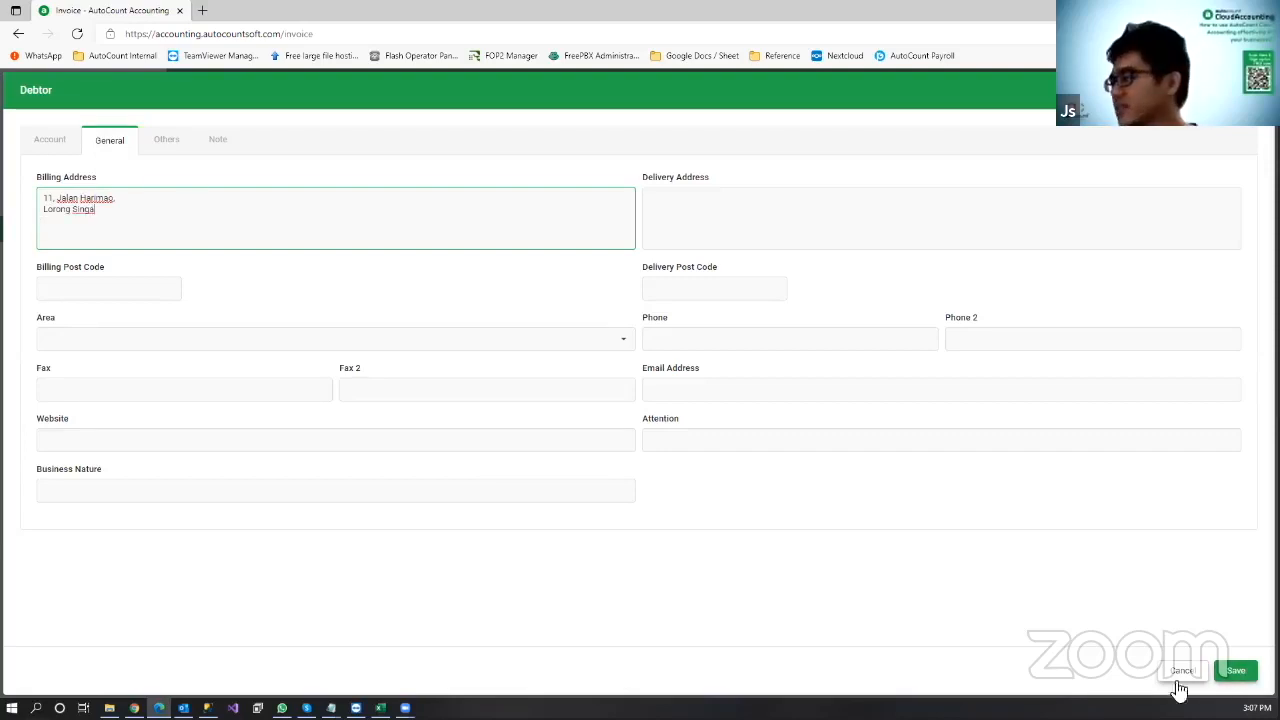
{"action": "left_click", "coordinate": [1247, 678]}
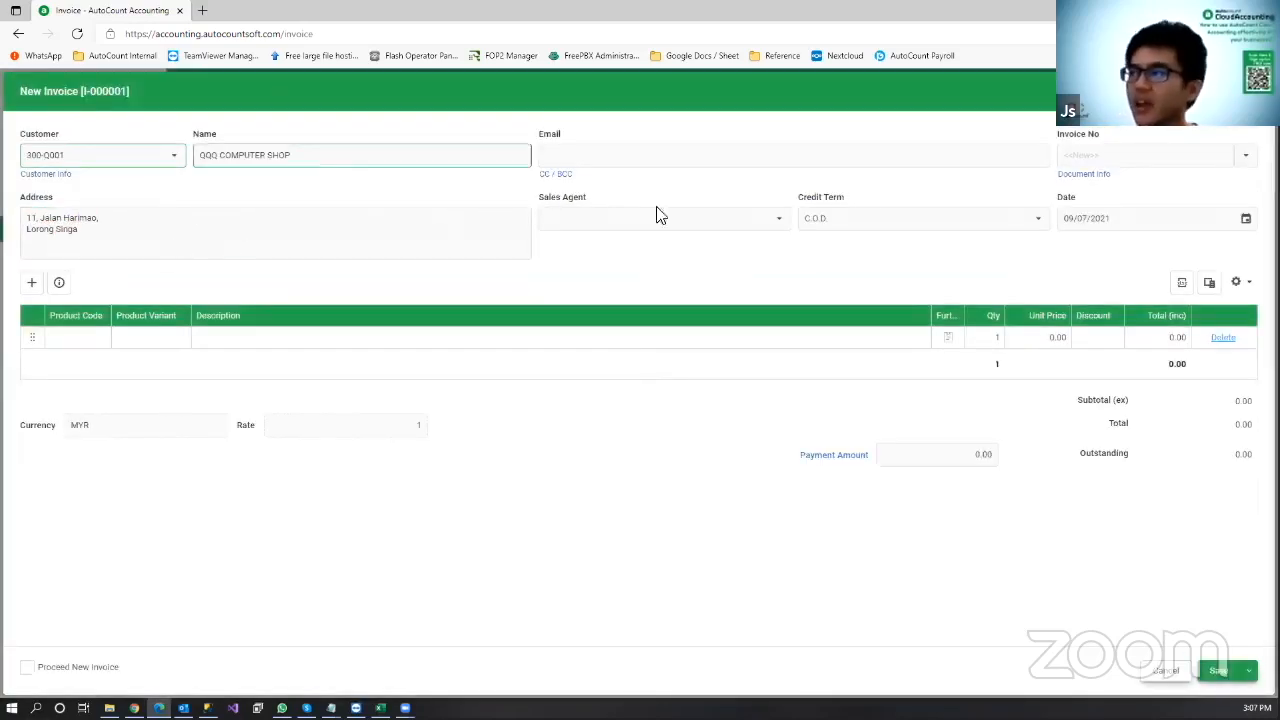
Step: Add LAPTOP, KEYBOARD and MOUSE lines to the sales invoice, totalling 3,040.00
{"action": "left_click", "coordinate": [86, 345]}
{"action": "left_click", "coordinate": [100, 340]}
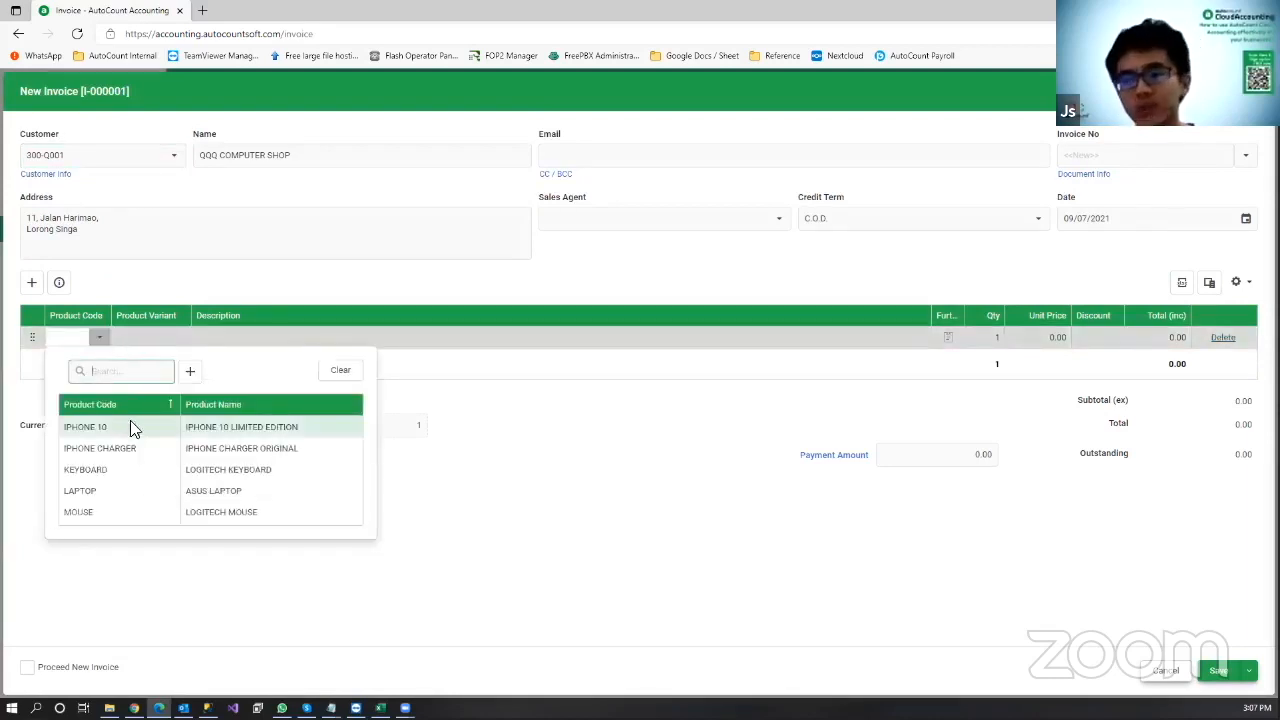
{"action": "left_click", "coordinate": [127, 496]}
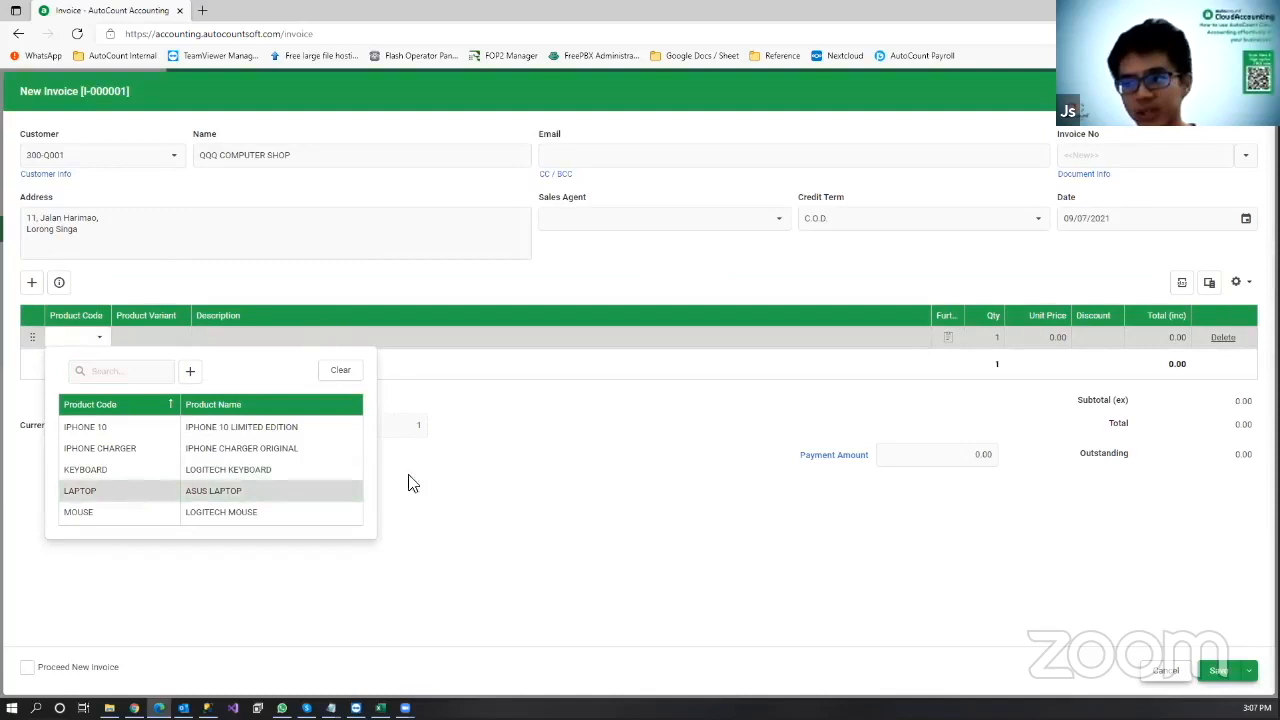
{"action": "left_click", "coordinate": [100, 364]}
{"action": "left_click", "coordinate": [102, 362]}
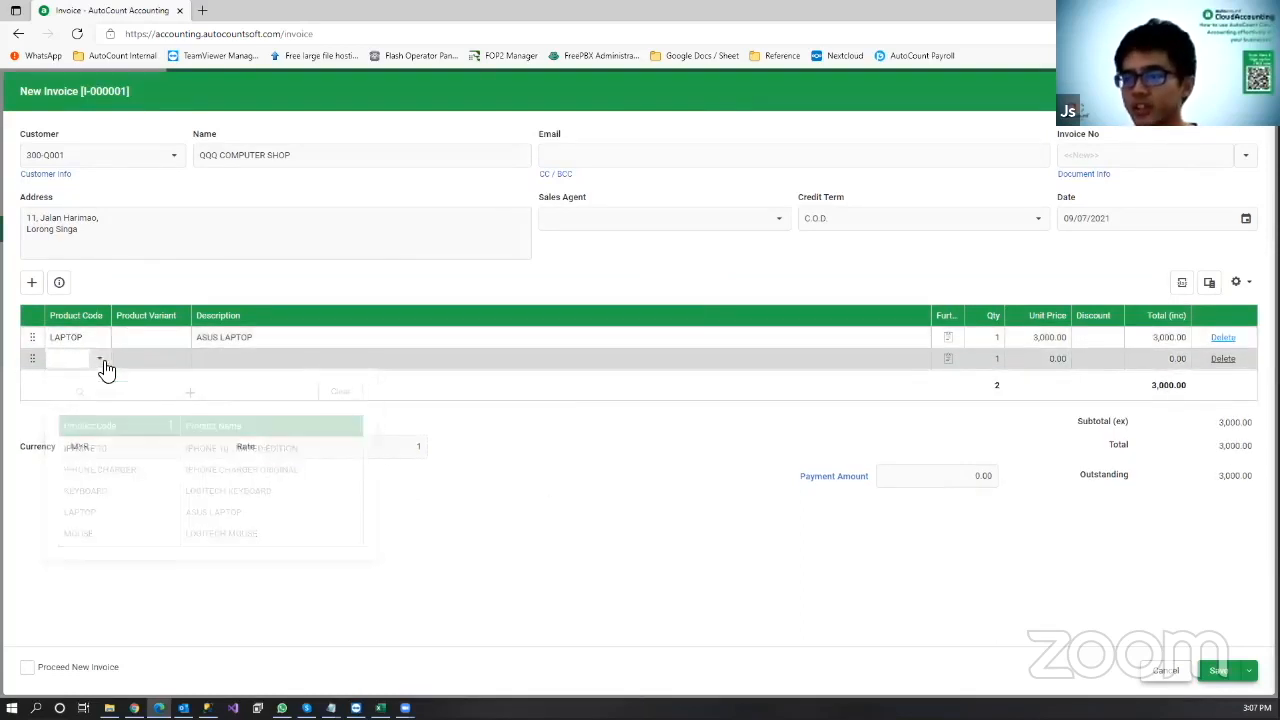
{"action": "left_click", "coordinate": [104, 364]}
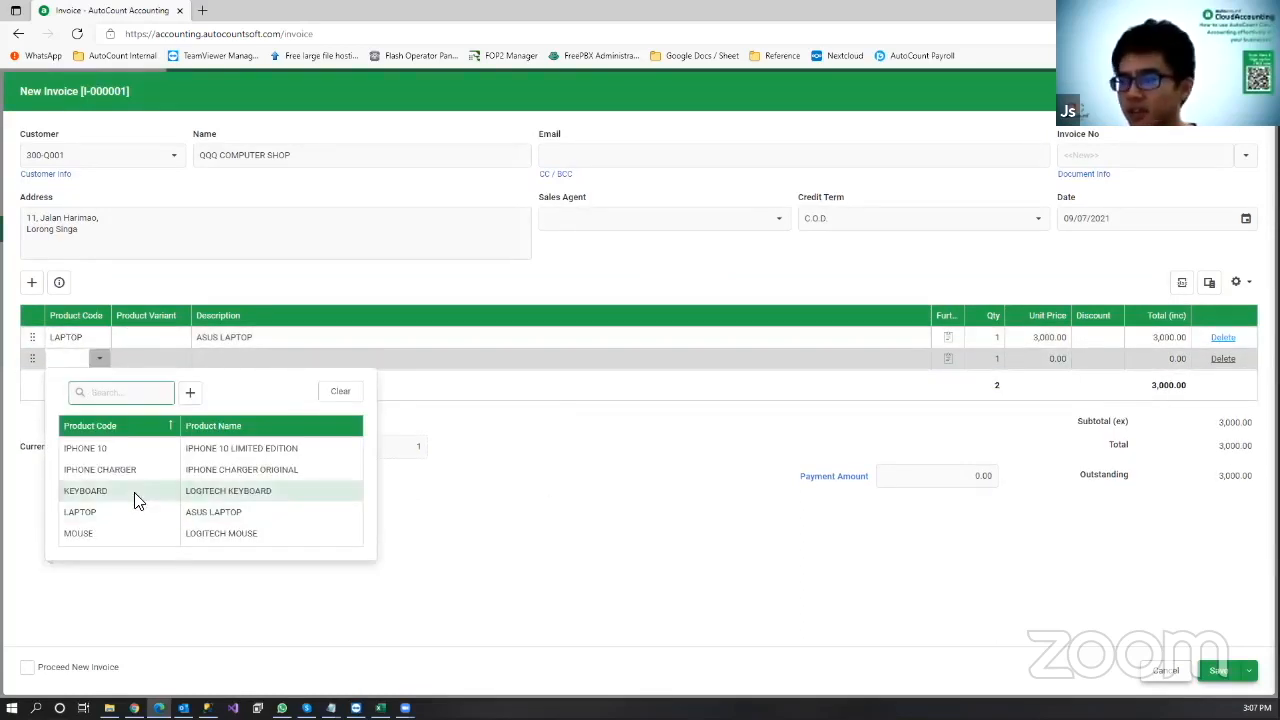
{"action": "left_click", "coordinate": [138, 501]}
{"action": "left_click", "coordinate": [100, 379]}
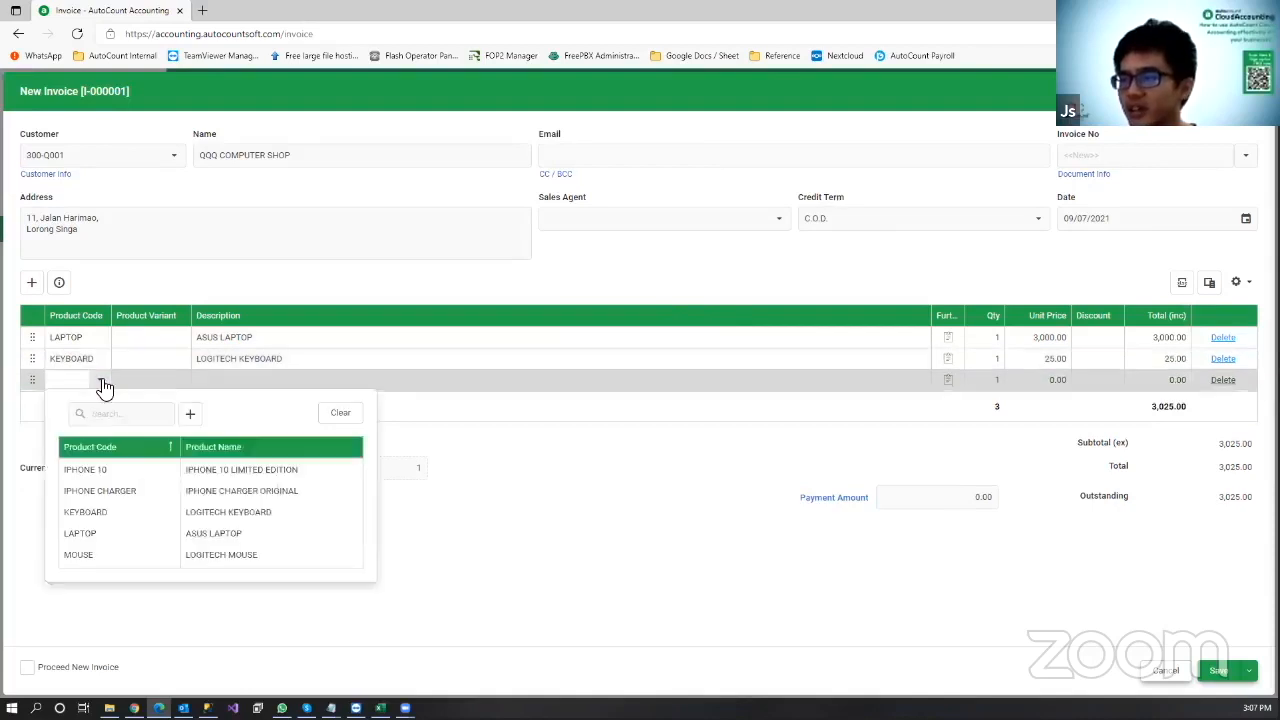
{"action": "left_click", "coordinate": [105, 390]}
{"action": "left_click", "coordinate": [320, 554]}
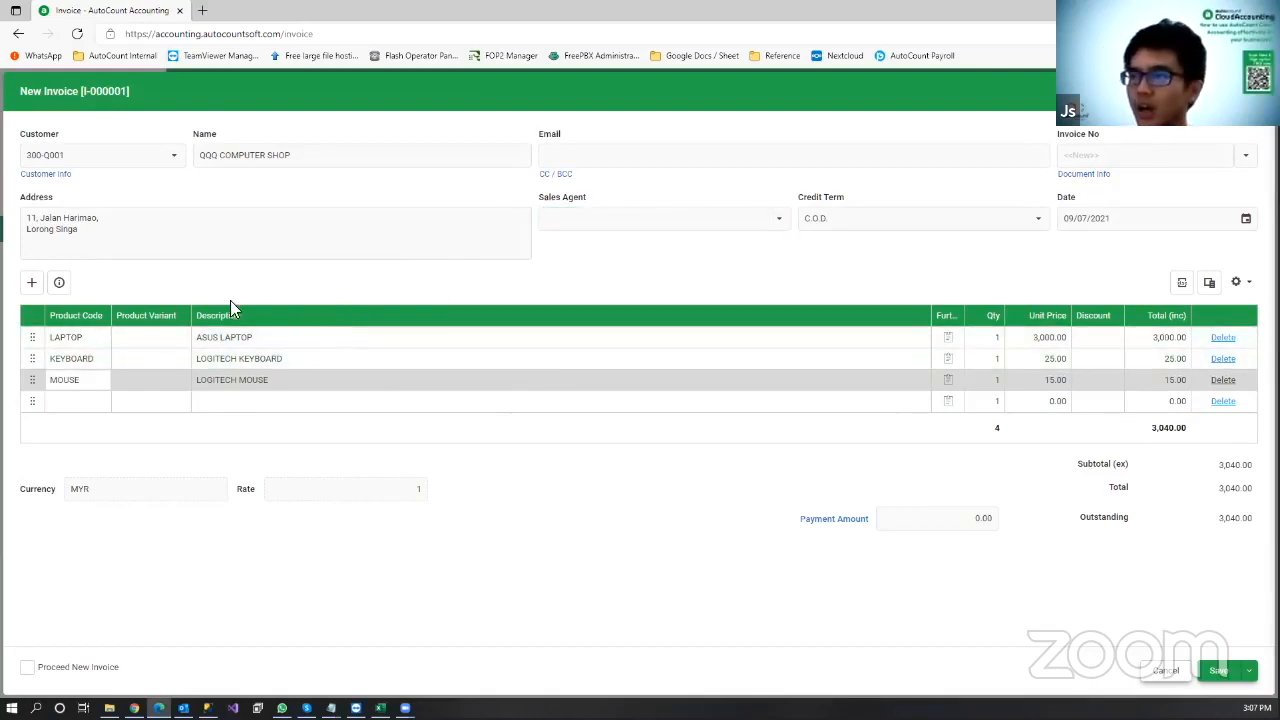
Step: Fill in the customer's e-mail address on the invoice
{"action": "left_click", "coordinate": [714, 160]}
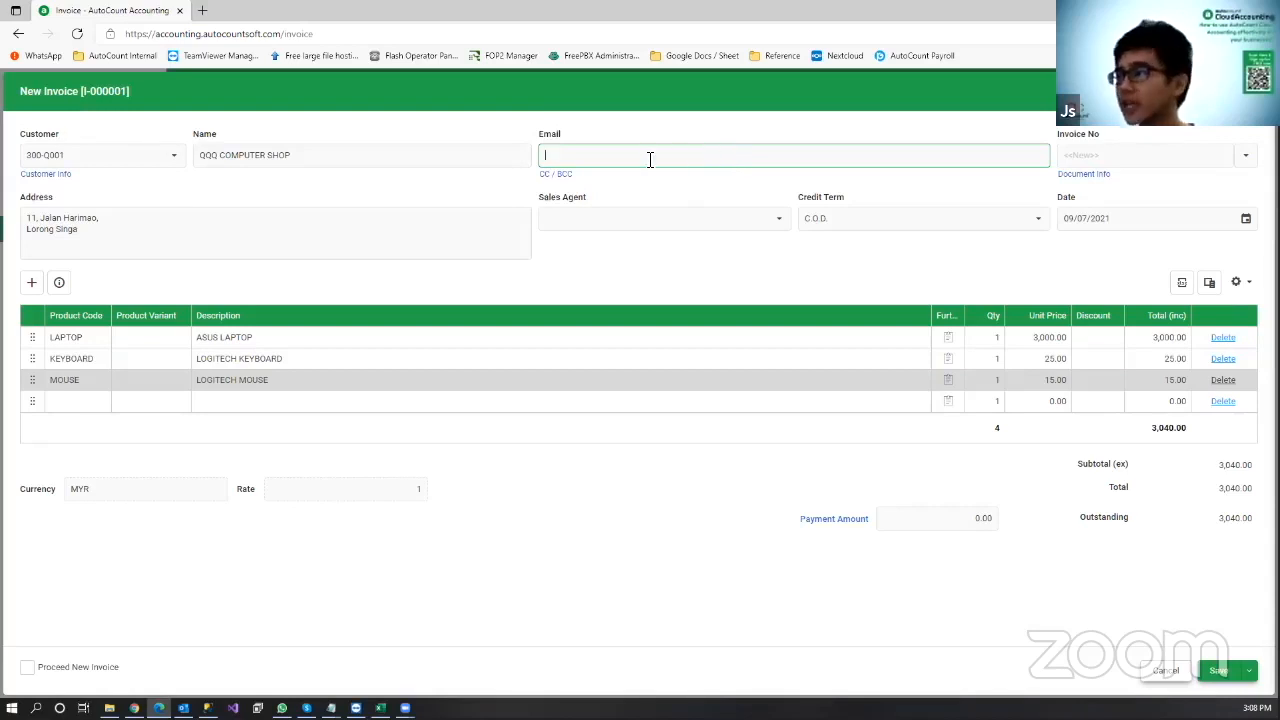
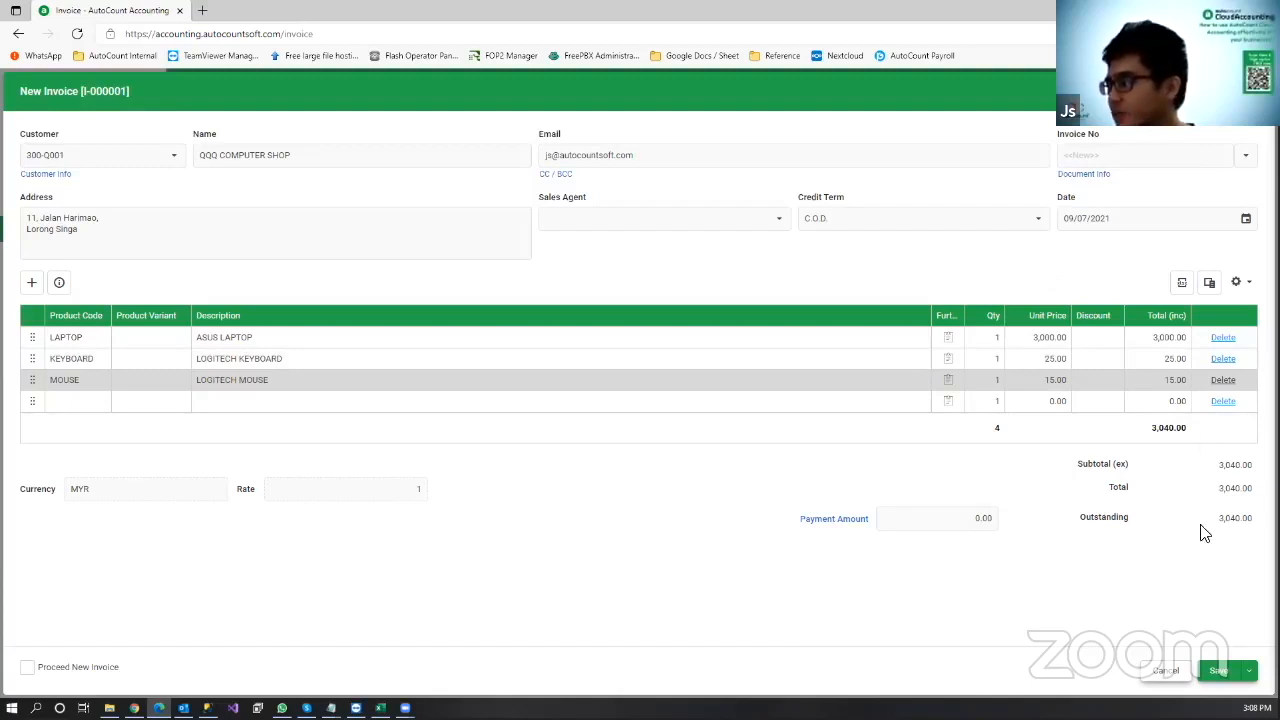
{"action": "left_click", "coordinate": [1248, 674]}
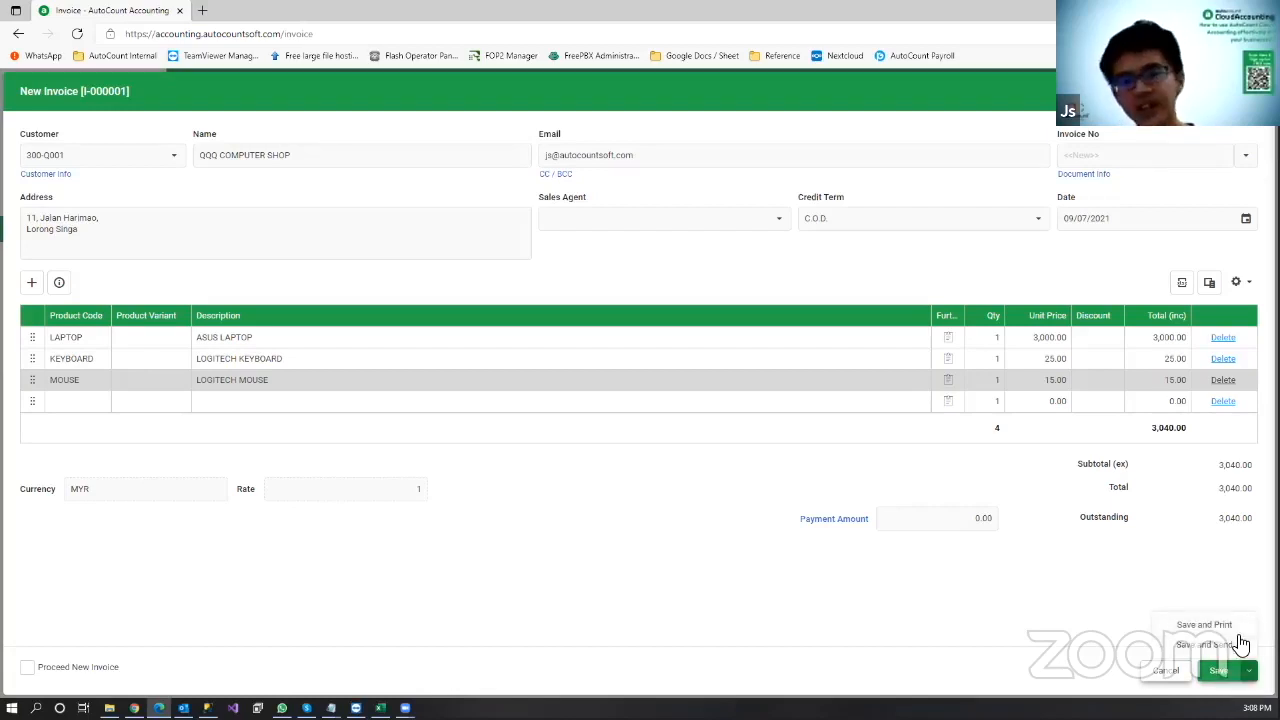
Step: Save sales invoice I-000001 for QQQ COMPUTER SHOP at 3,040.00
{"action": "left_click", "coordinate": [1224, 676]}
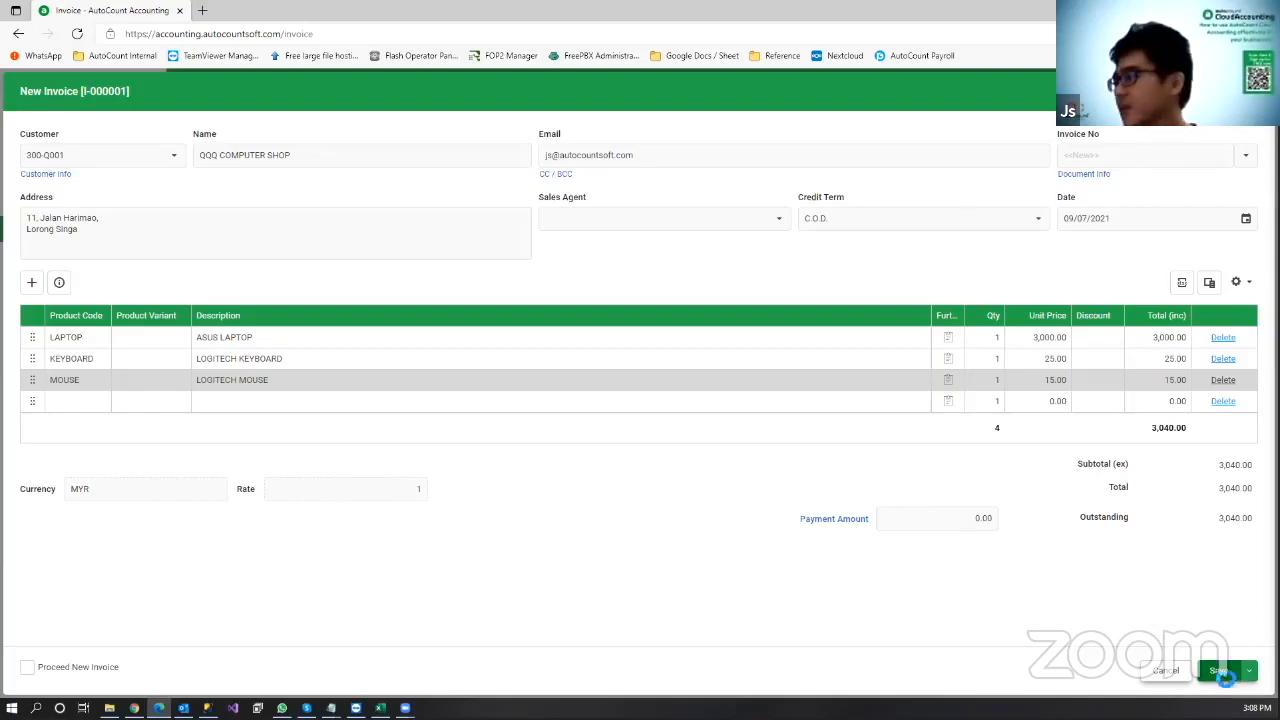
{"action": "left_click", "coordinate": [1226, 683]}
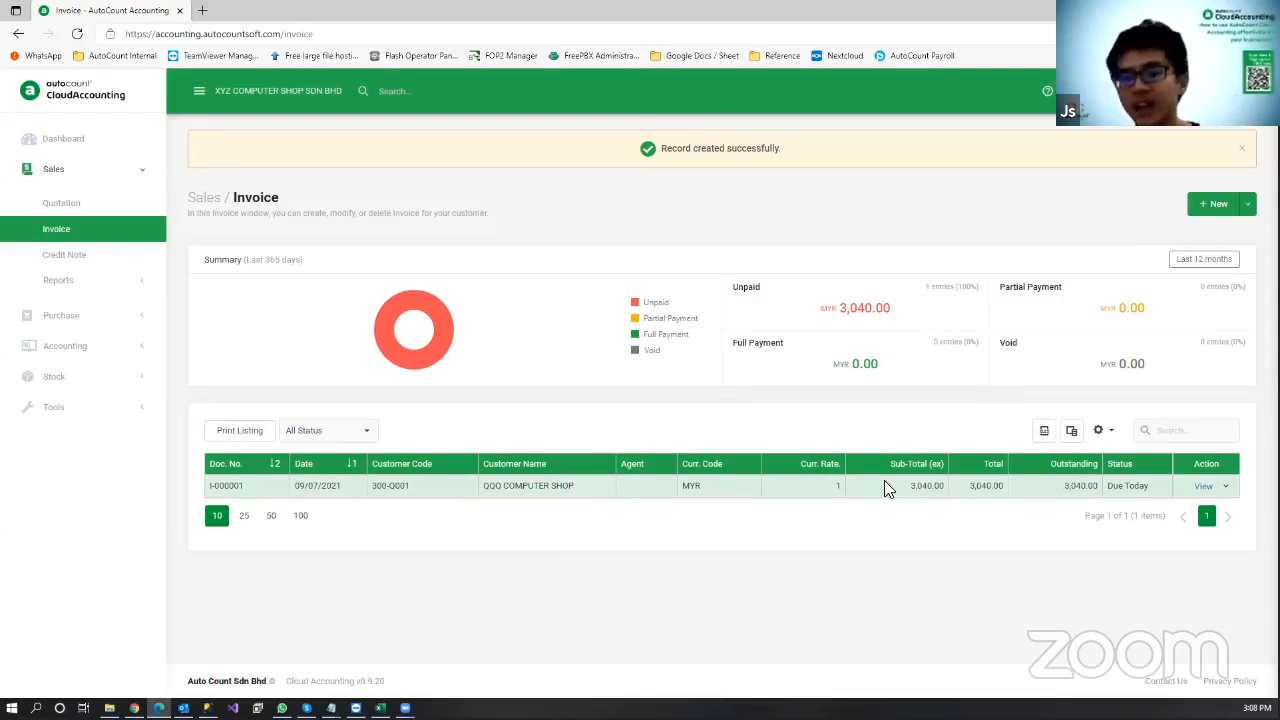
{"action": "left_click", "coordinate": [1226, 489]}
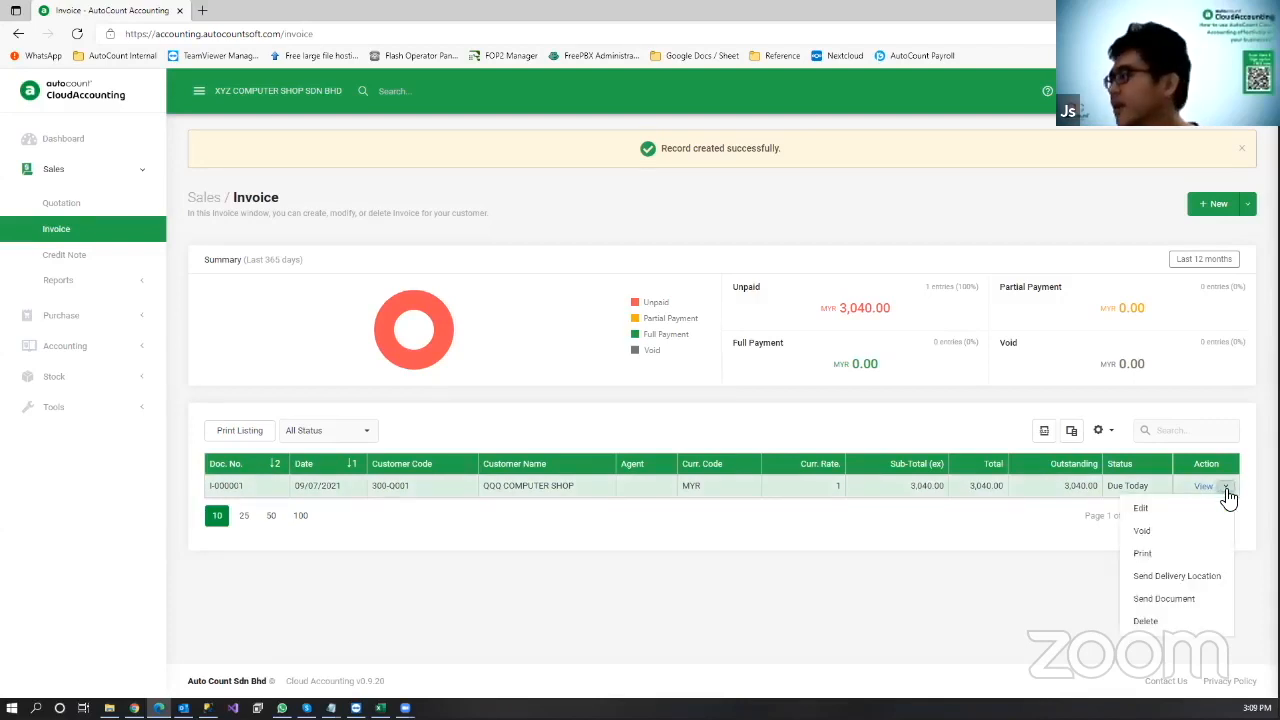
Step: E-mail invoice I-000001 to the customer with the document attached in Invoice format
{"action": "left_click", "coordinate": [1184, 602]}
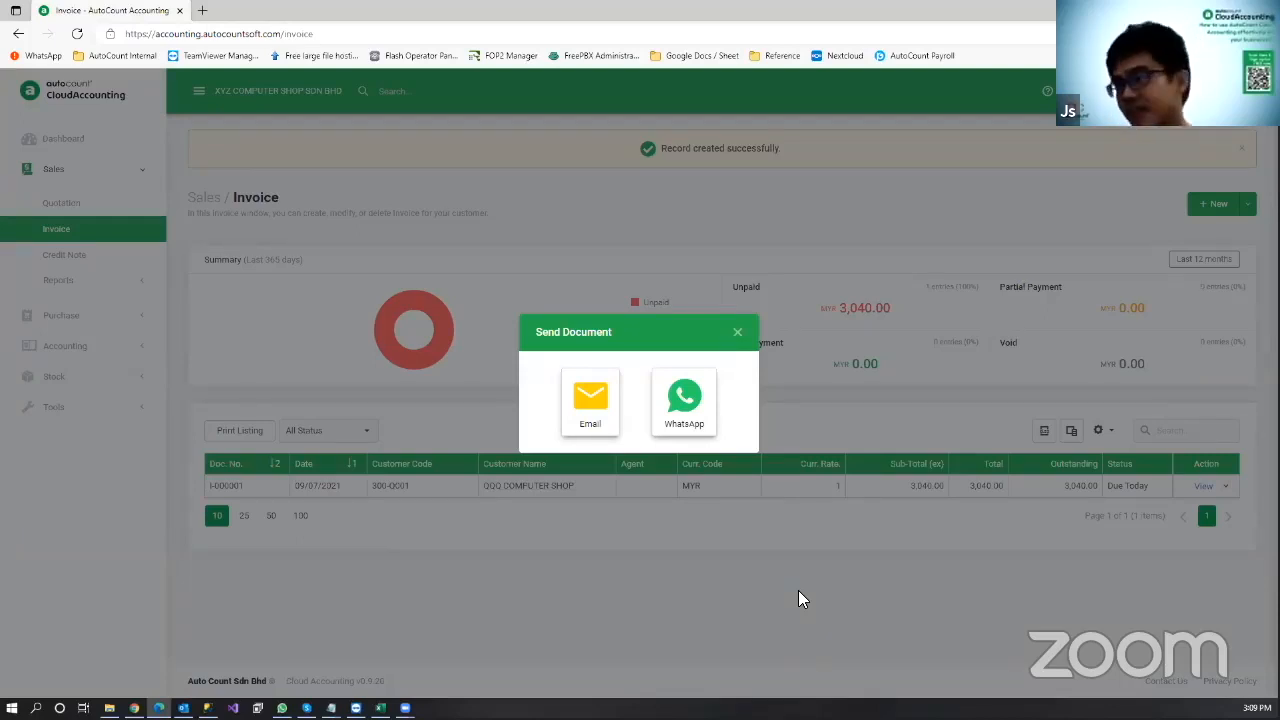
{"action": "left_click", "coordinate": [595, 428]}
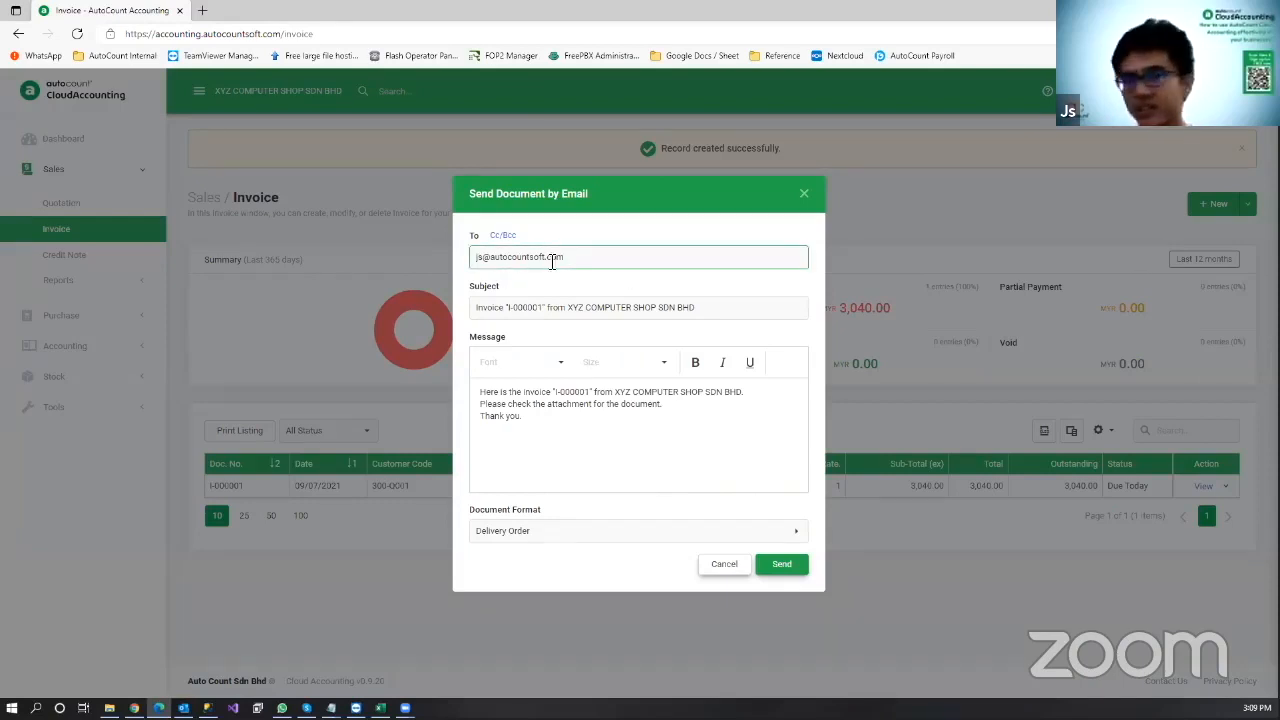
{"action": "left_click", "coordinate": [512, 306]}
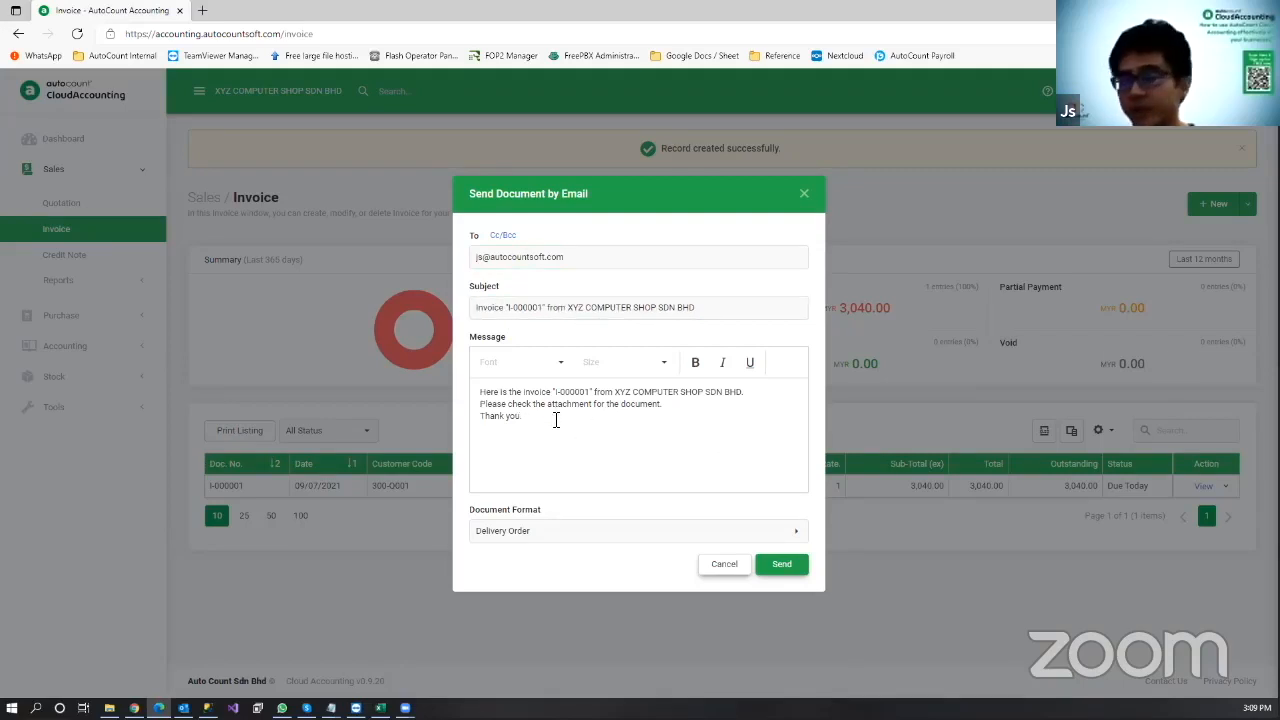
{"action": "left_click", "coordinate": [572, 532]}
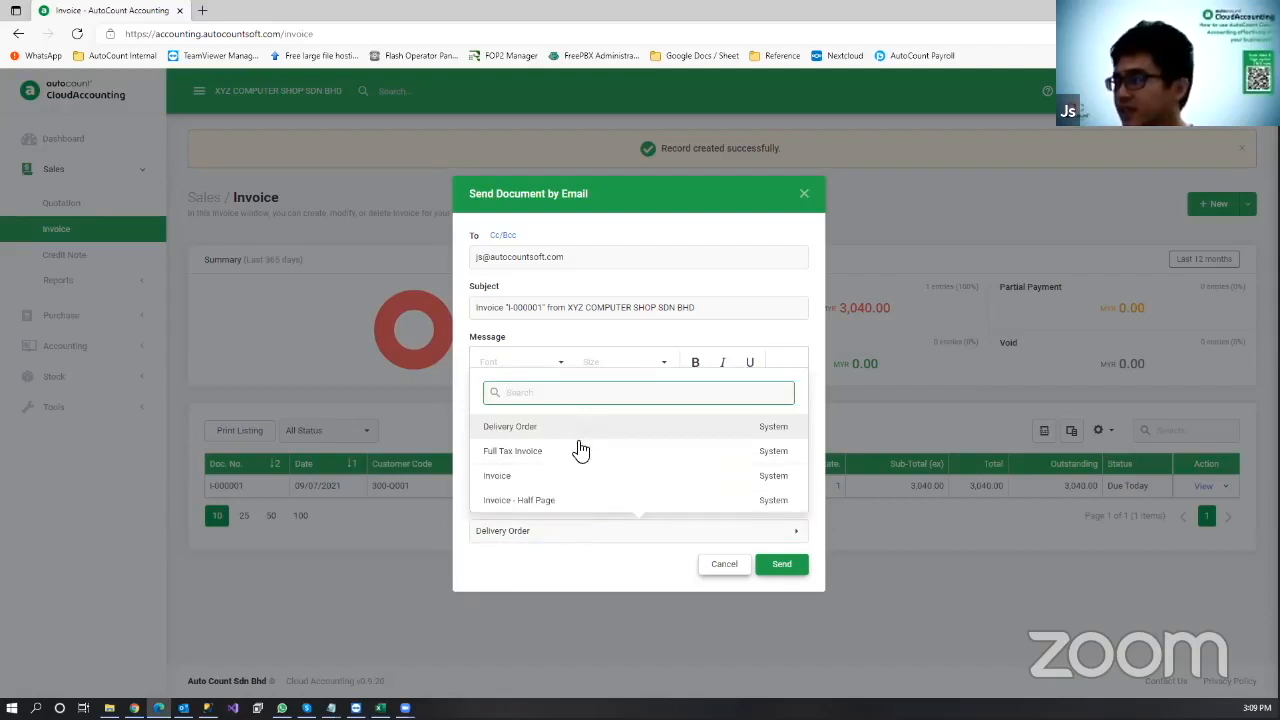
{"action": "left_click", "coordinate": [572, 476]}
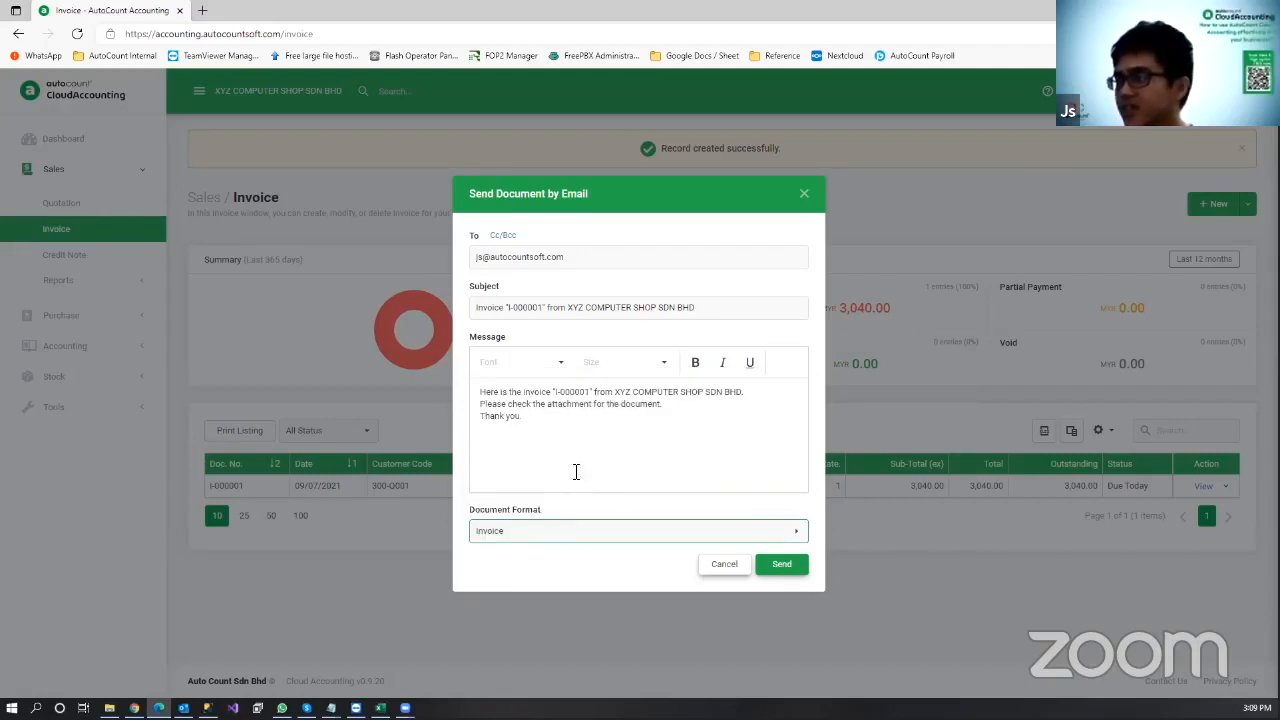
{"action": "left_click", "coordinate": [790, 572]}
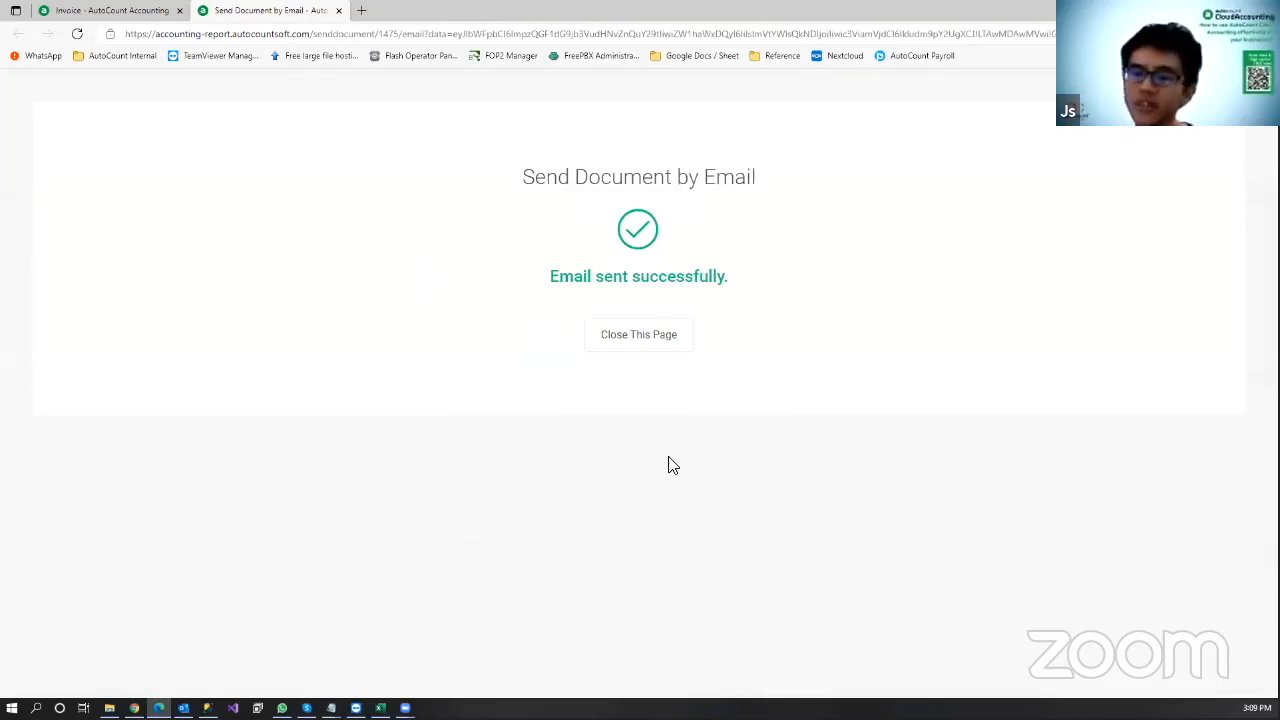
{"action": "left_click", "coordinate": [630, 336]}
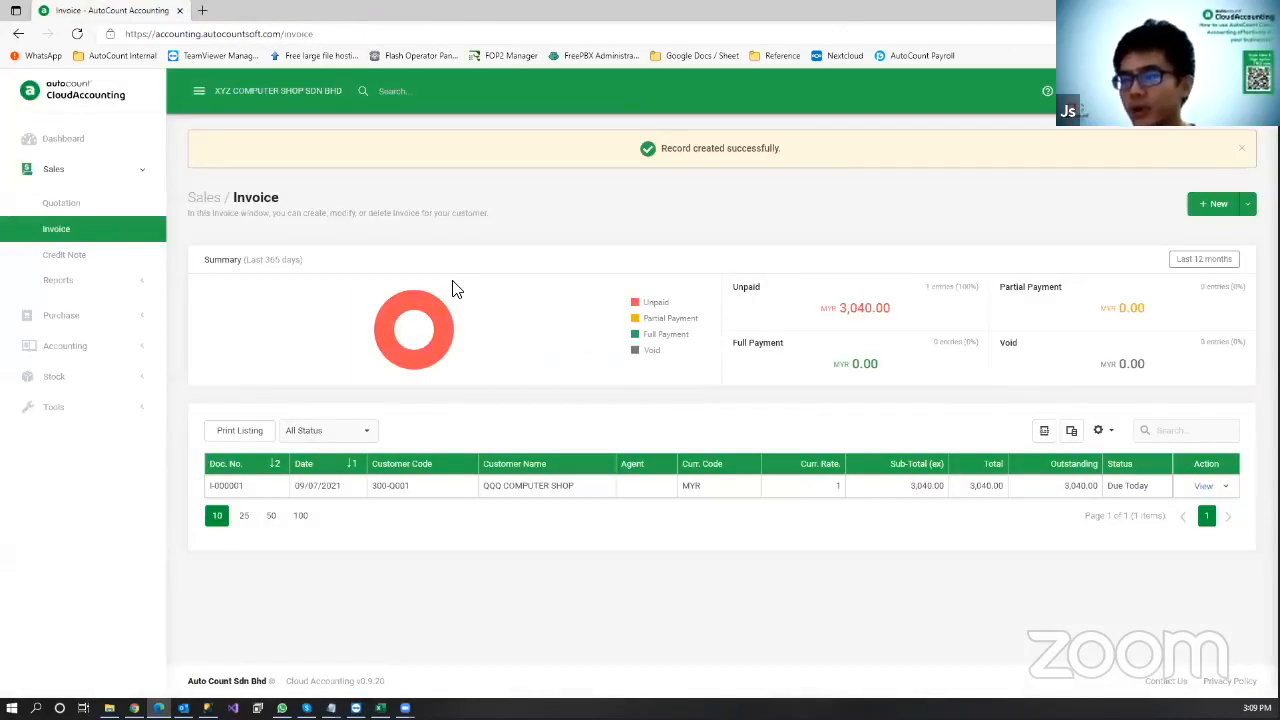
{"action": "mouse_move", "coordinate": [183, 708]}
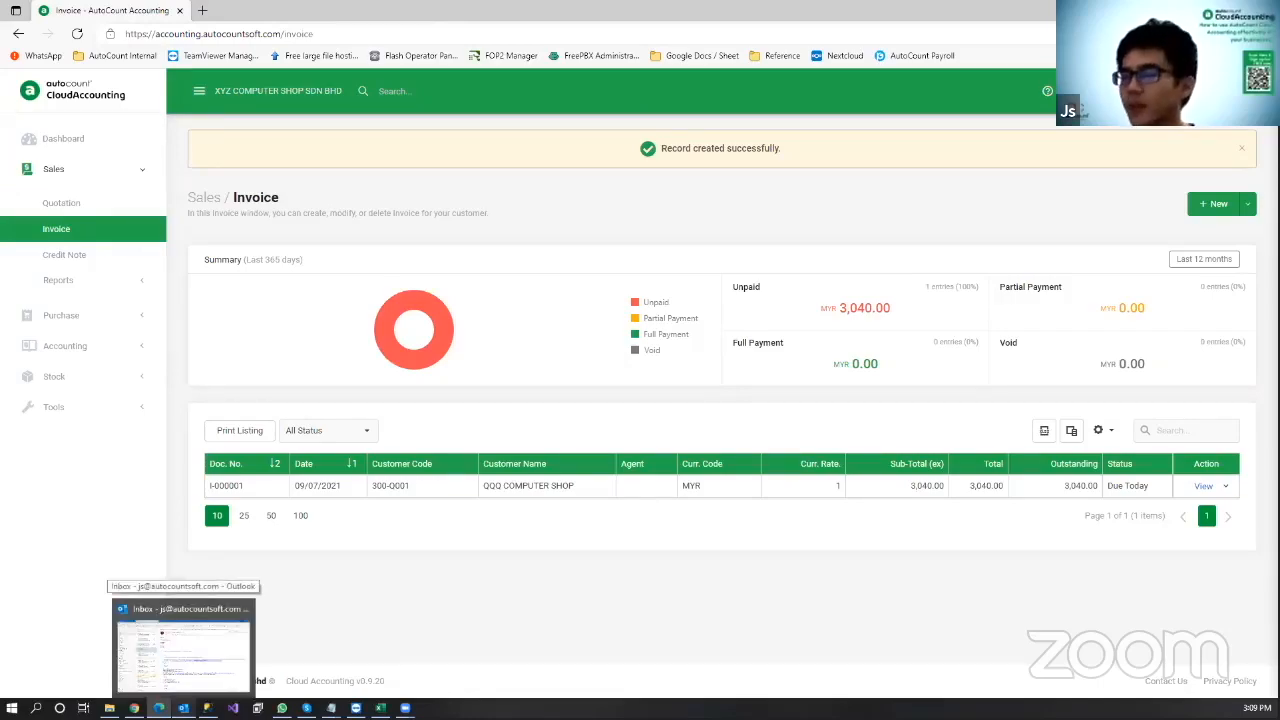
Step: Open the AutoCount e-mail for invoice I-000001 in Outlook and launch Invoice.pdf
{"action": "left_click", "coordinate": [183, 648]}
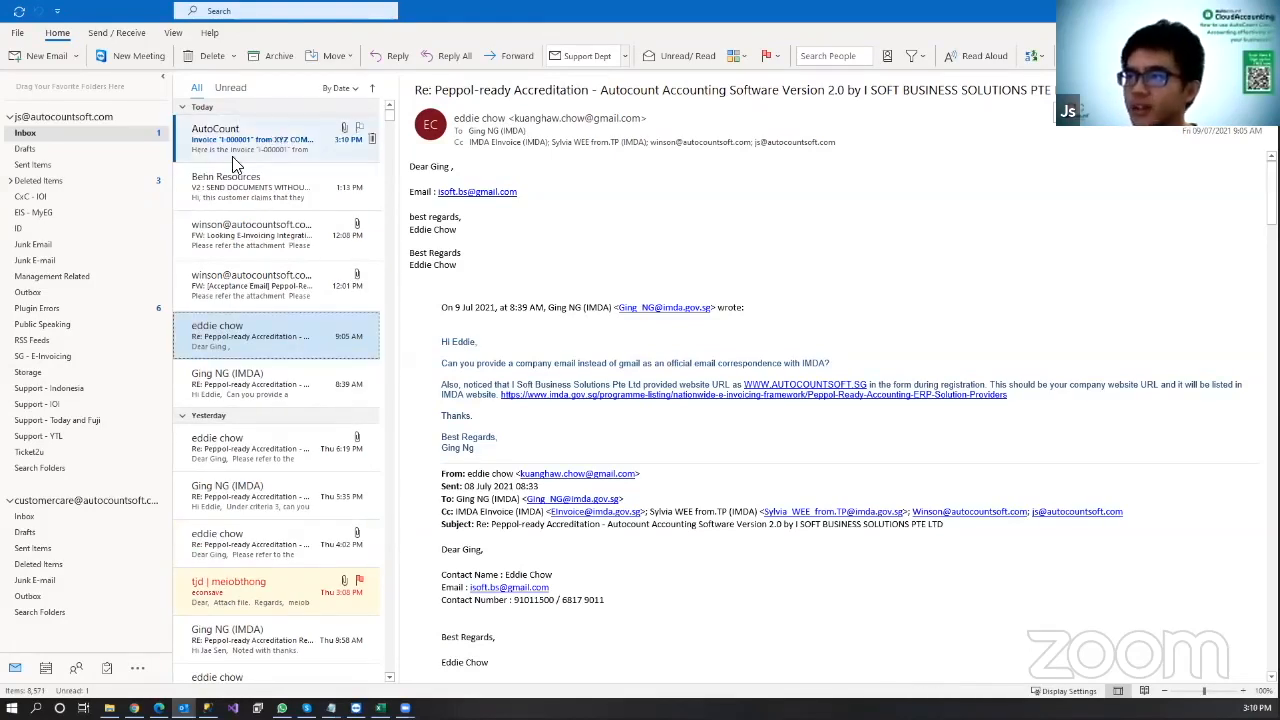
{"action": "left_click", "coordinate": [226, 148]}
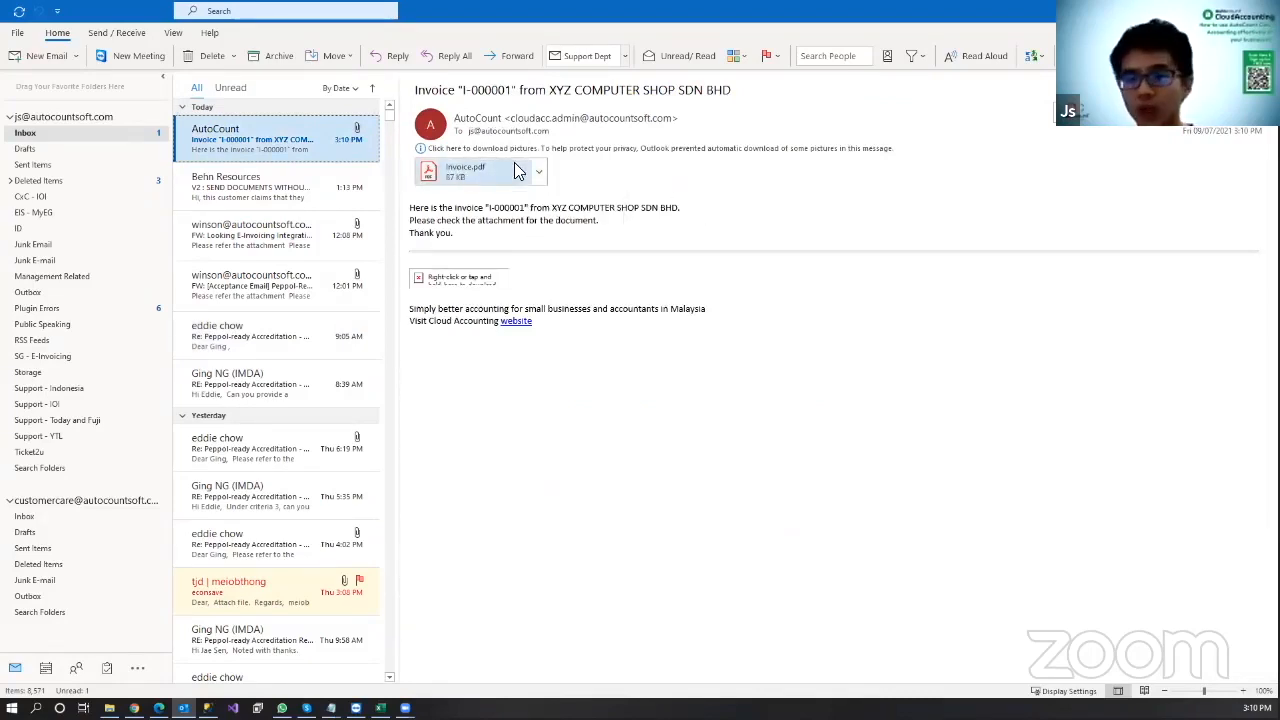
{"action": "double_click", "coordinate": [482, 176]}
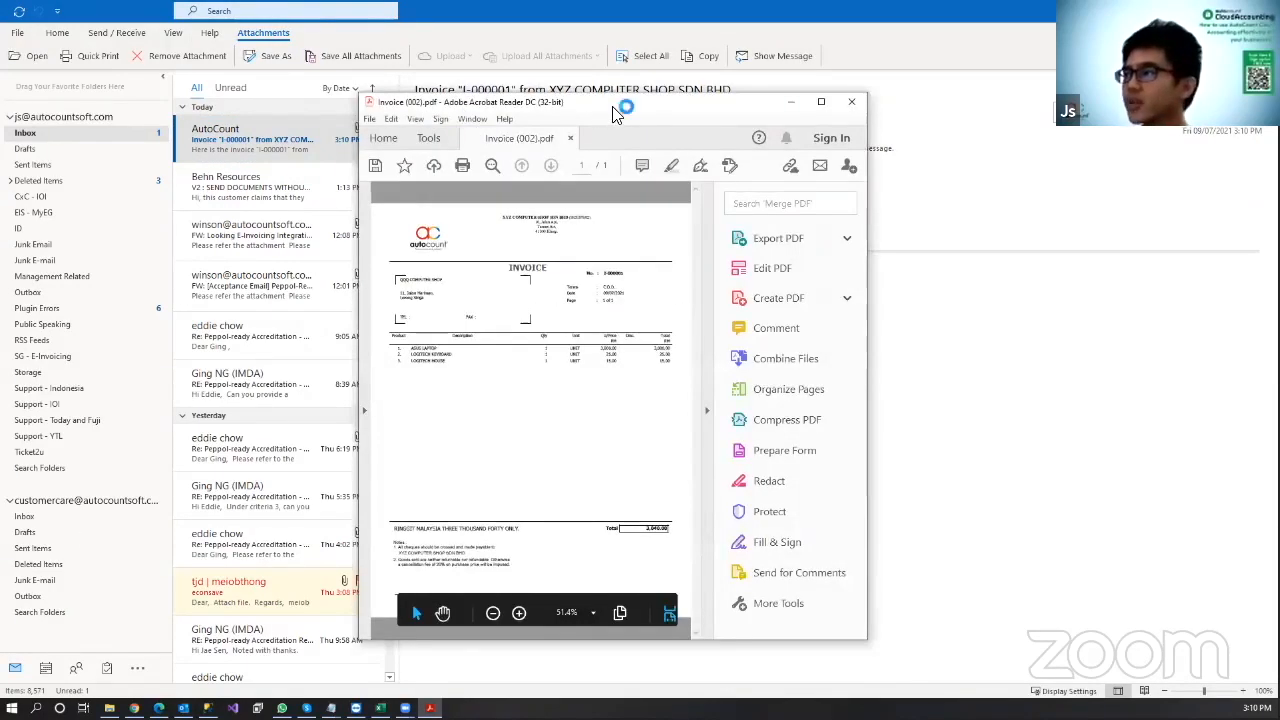
Step: Maximize Invoice.pdf, scroll down to its 3,040.00 total and notes, then close Acrobat
{"action": "double_click", "coordinate": [612, 105]}
{"action": "scroll", "coordinate": [640, 390], "scroll_direction": "down", "scroll_amount": 1}
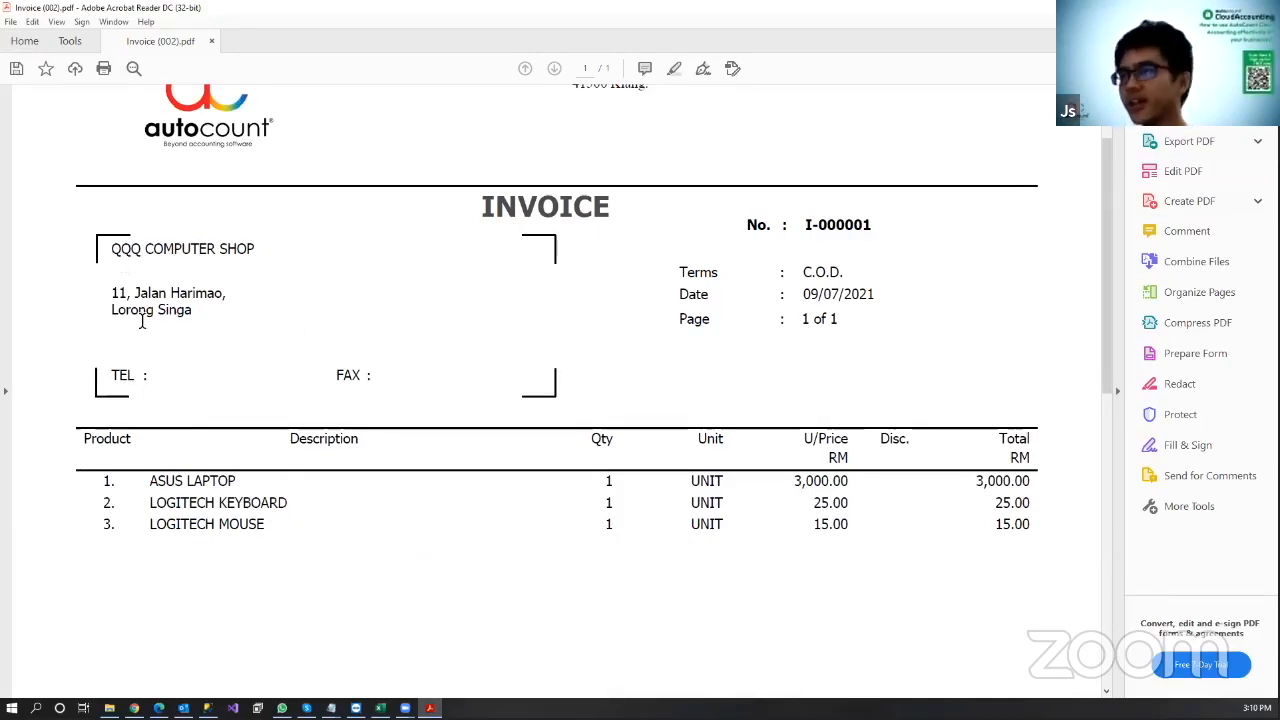
{"action": "scroll", "coordinate": [986, 408], "scroll_direction": "down", "scroll_amount": 6}
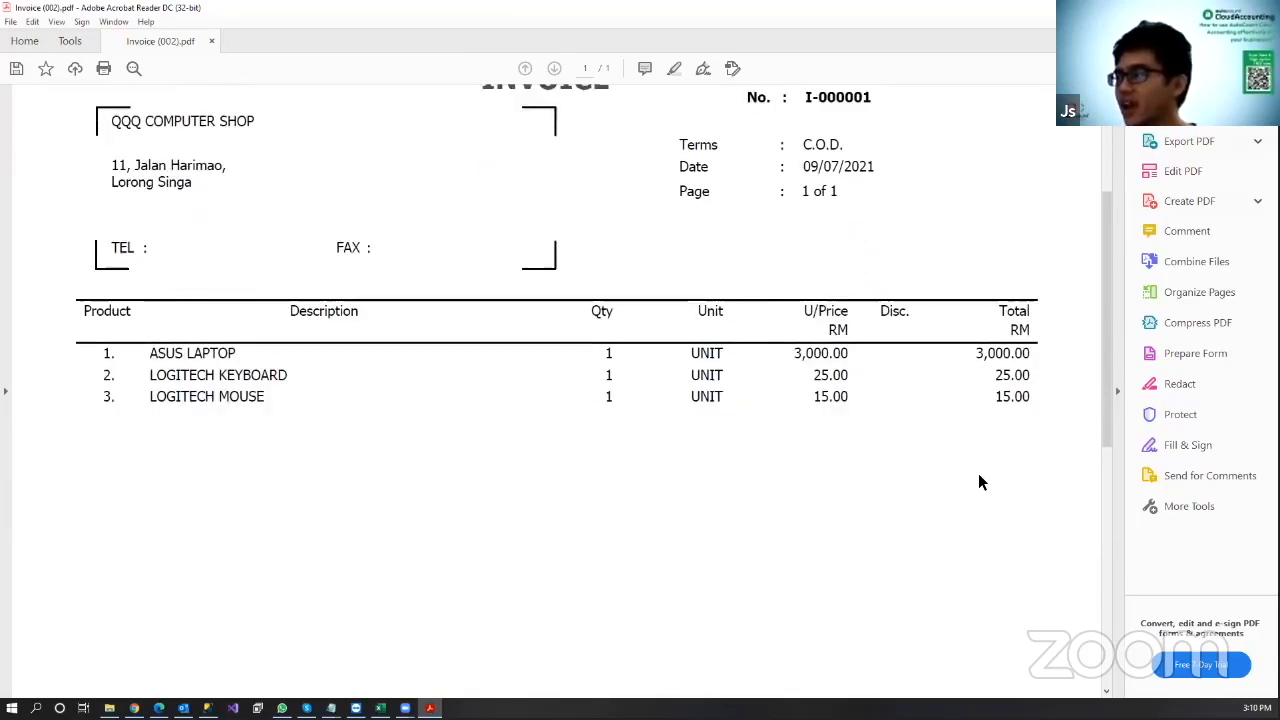
{"action": "scroll", "coordinate": [982, 465], "scroll_direction": "down", "scroll_amount": 3}
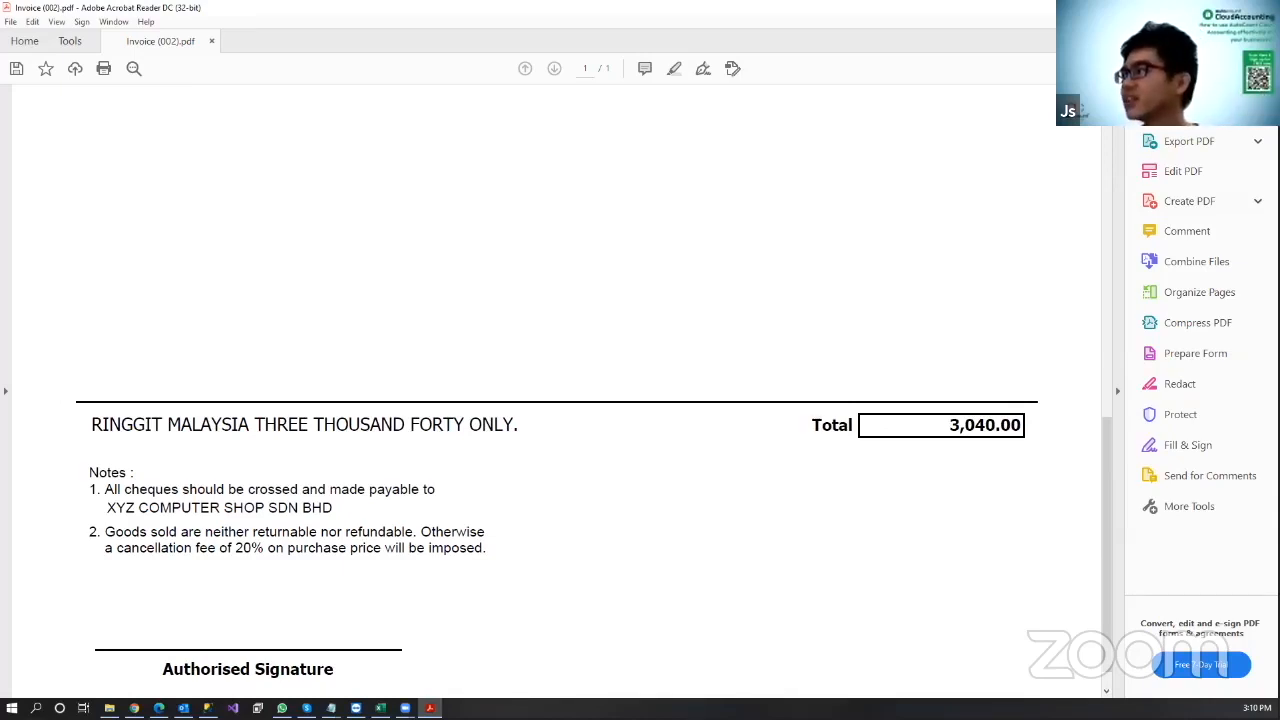
{"action": "key", "text": "alt+F4"}
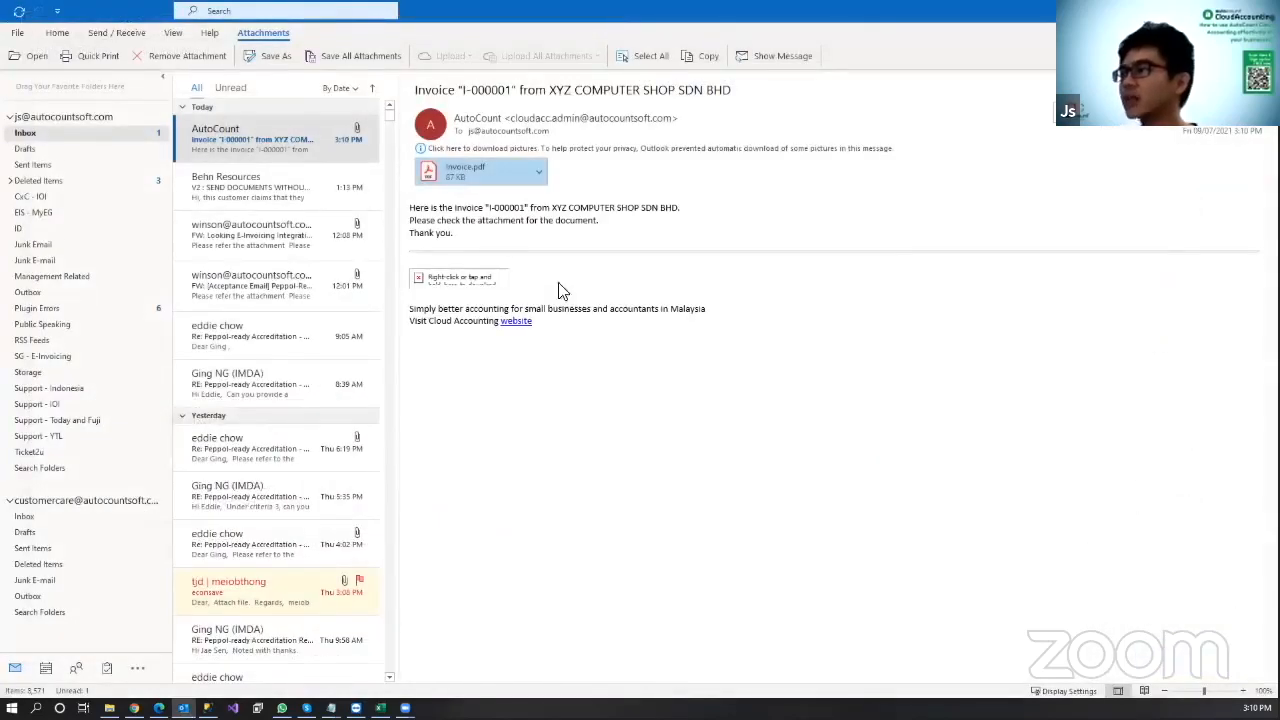
Step: Back in the invoice list, look over invoice I-000001's send options and details without changing anything
{"action": "key", "text": "alt+Tab"}
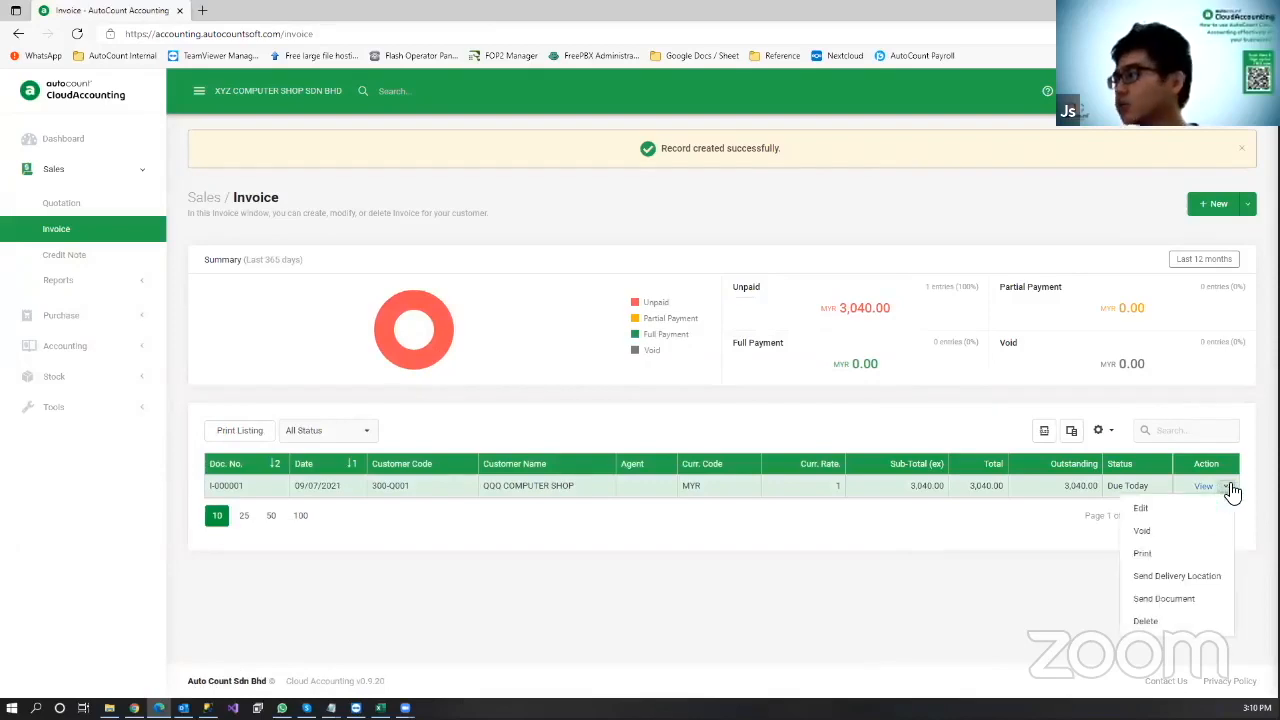
{"action": "left_click", "coordinate": [1229, 488]}
{"action": "left_click", "coordinate": [1172, 600]}
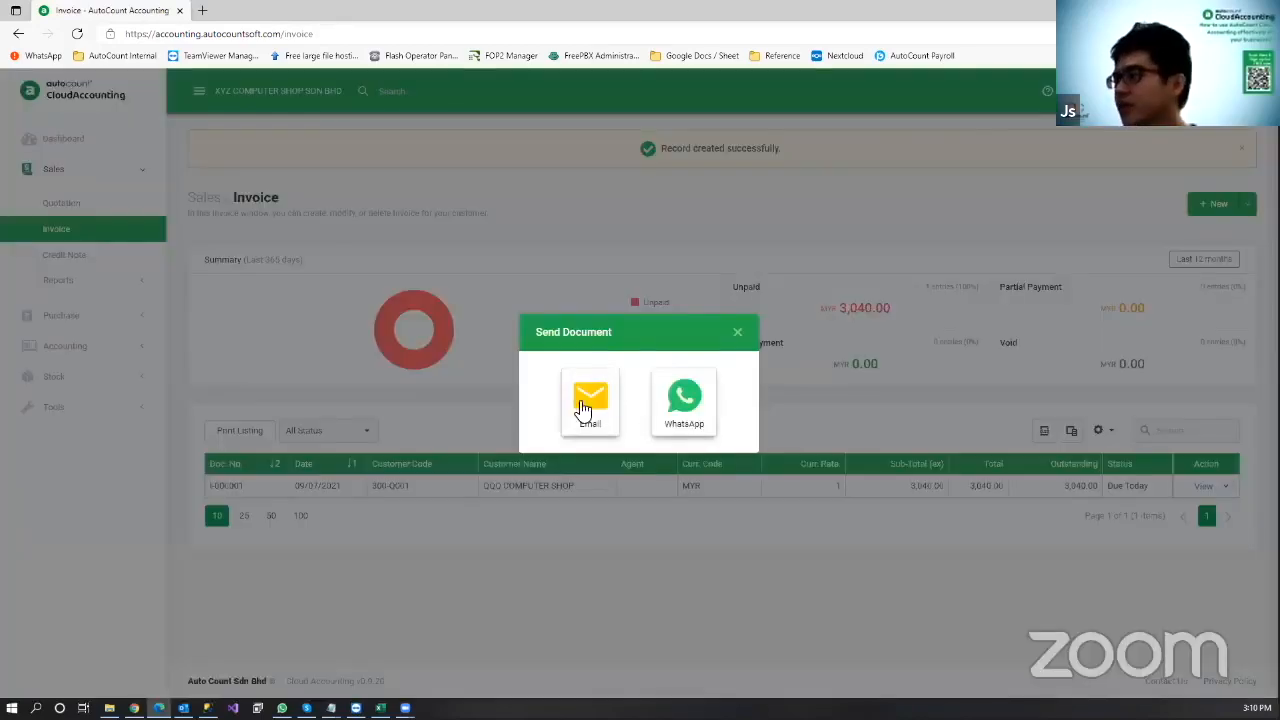
{"action": "left_click", "coordinate": [788, 334]}
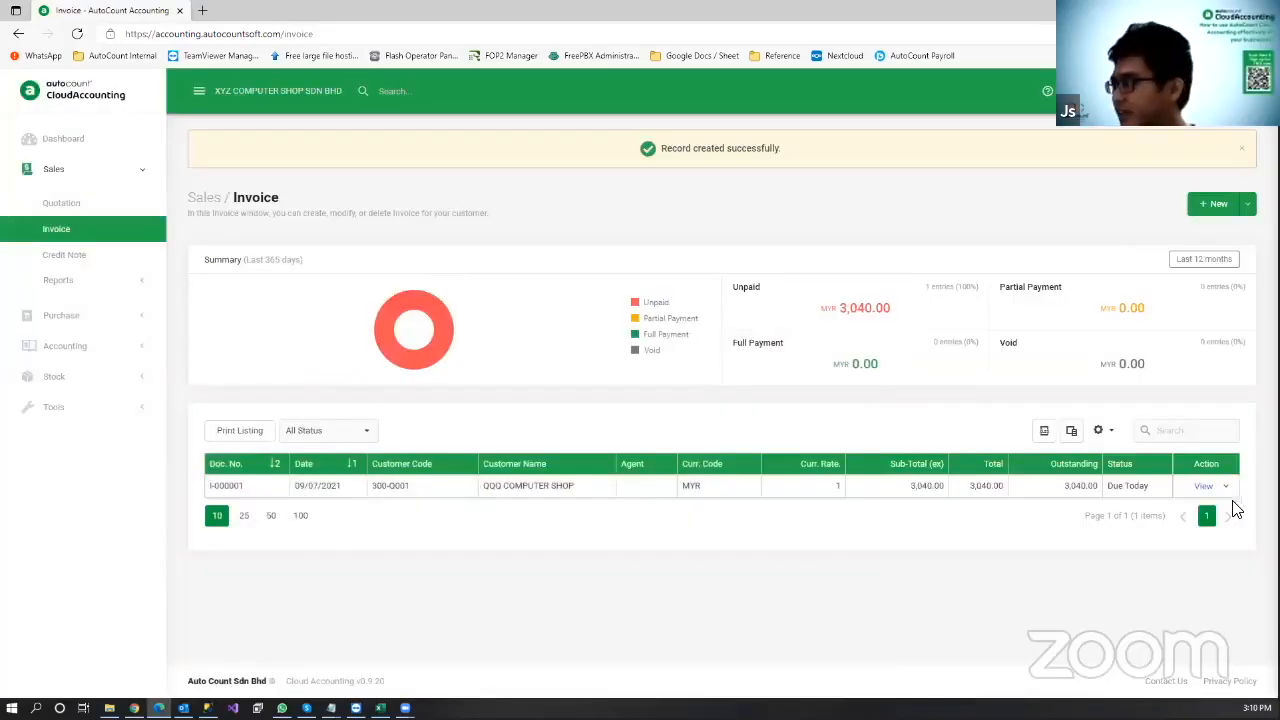
{"action": "left_click", "coordinate": [1227, 487]}
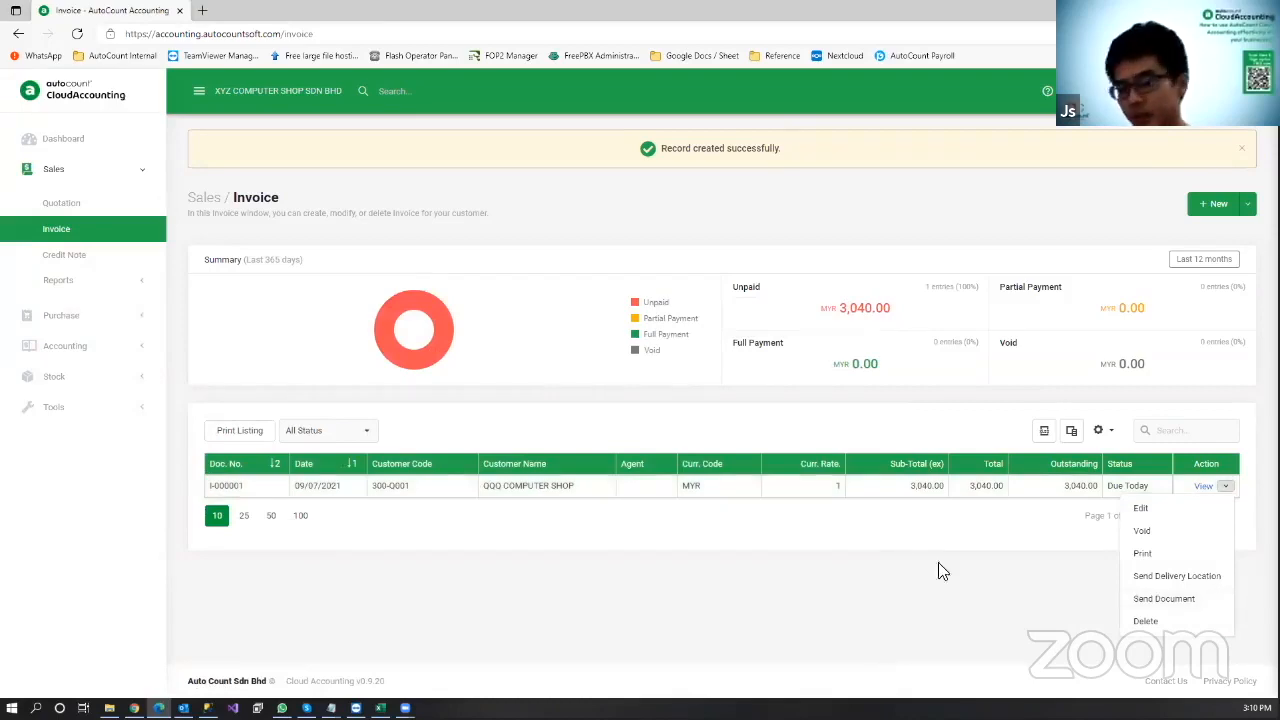
{"action": "left_click", "coordinate": [1203, 486]}
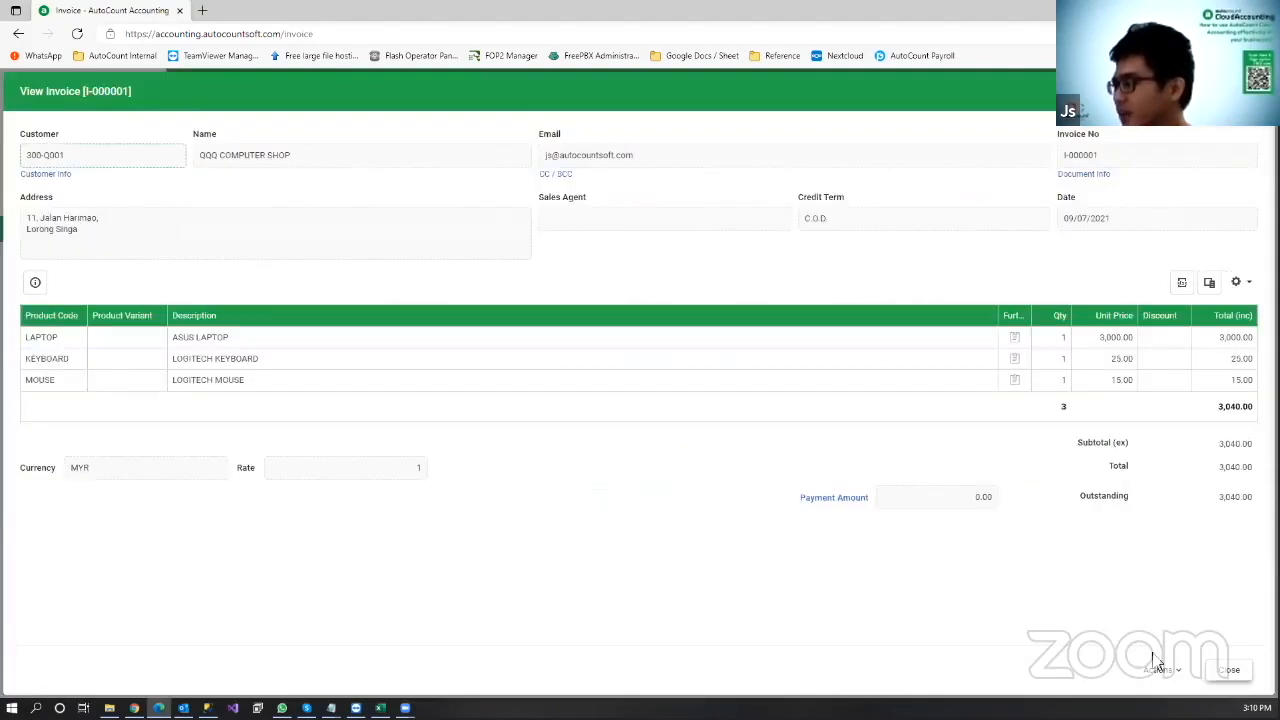
{"action": "left_click", "coordinate": [1165, 670]}
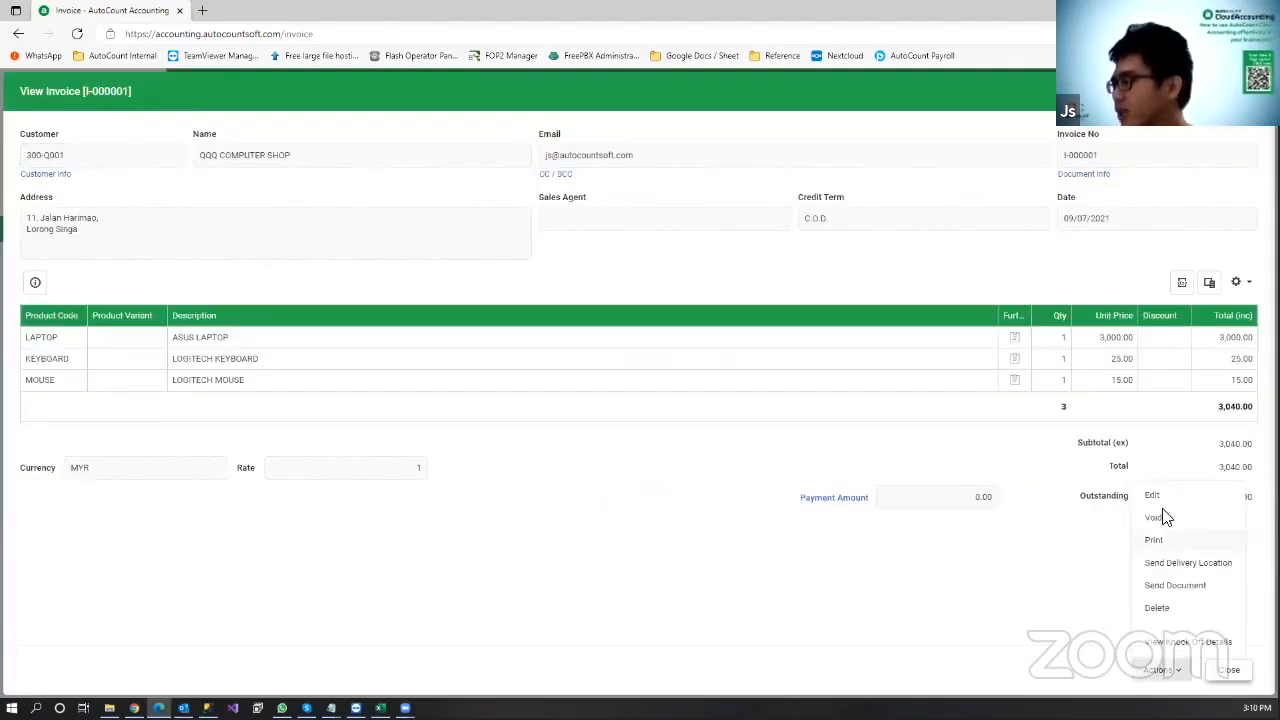
{"action": "left_click", "coordinate": [1229, 670]}
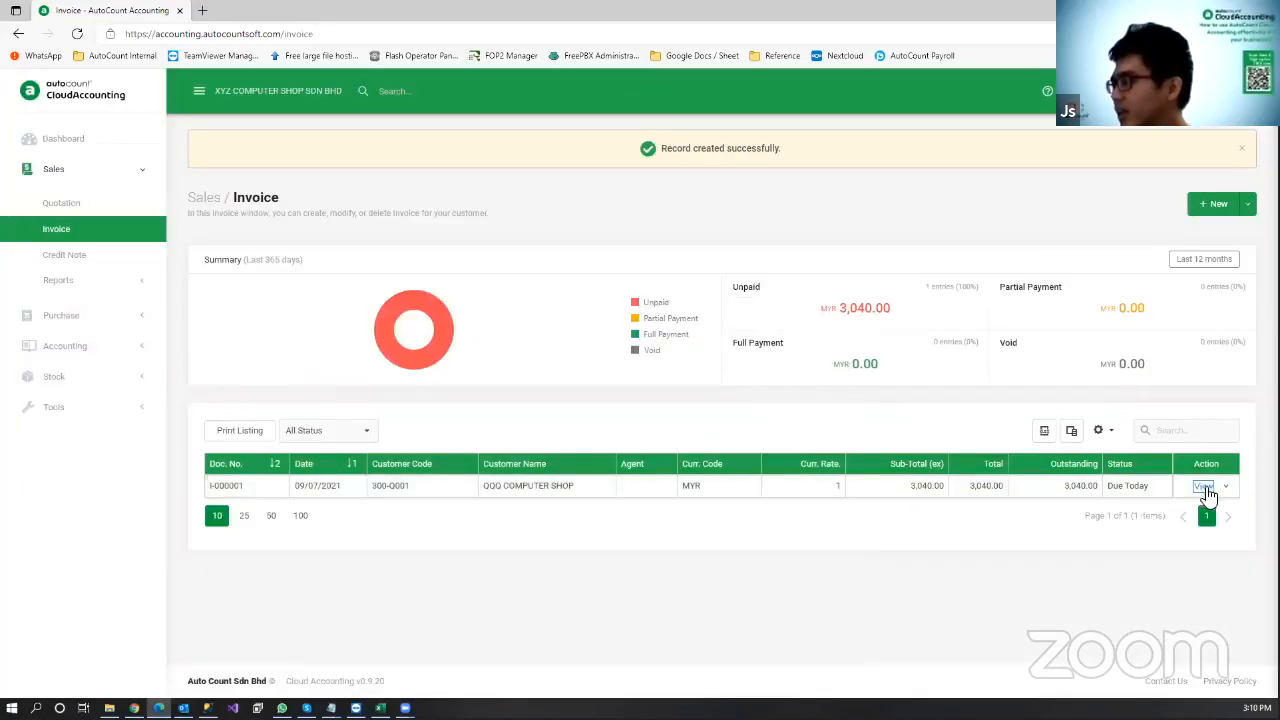
{"action": "left_click", "coordinate": [1224, 487]}
Step: Open invoice I-000001 for editing and save it with Save and Send
{"action": "left_click", "coordinate": [1195, 508]}
{"action": "left_click", "coordinate": [1249, 670]}
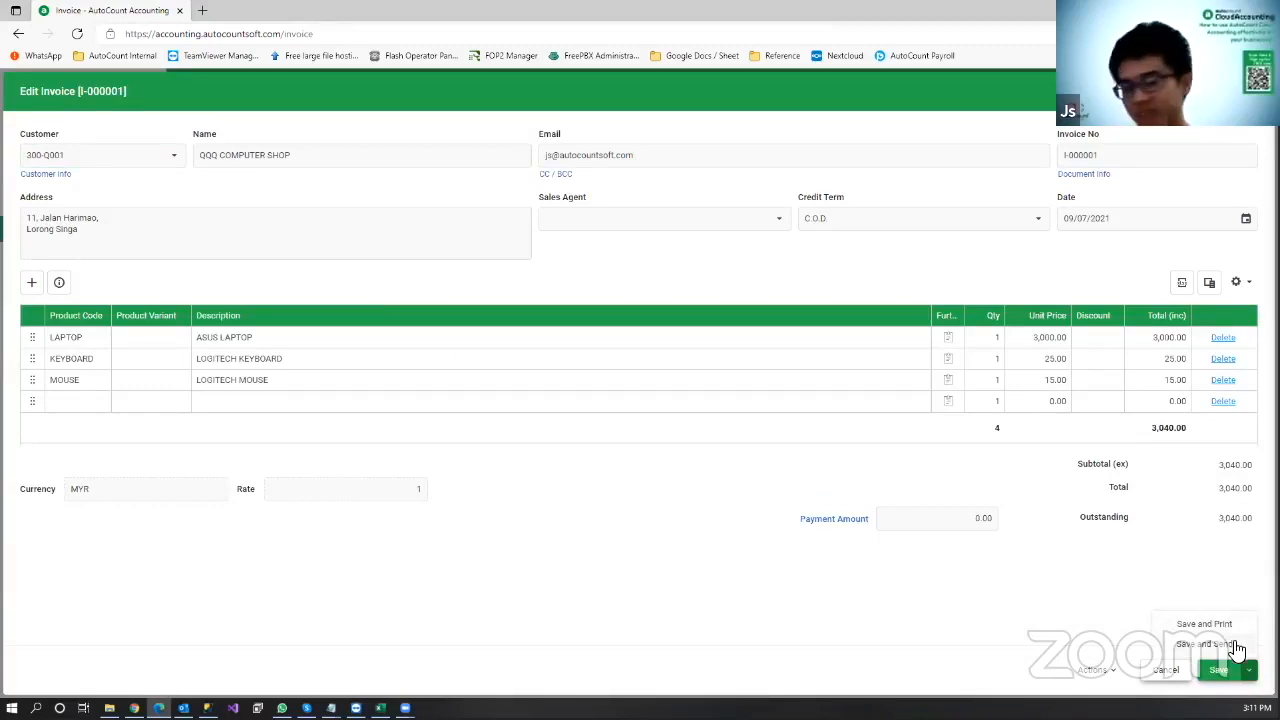
{"action": "left_click", "coordinate": [1236, 645]}
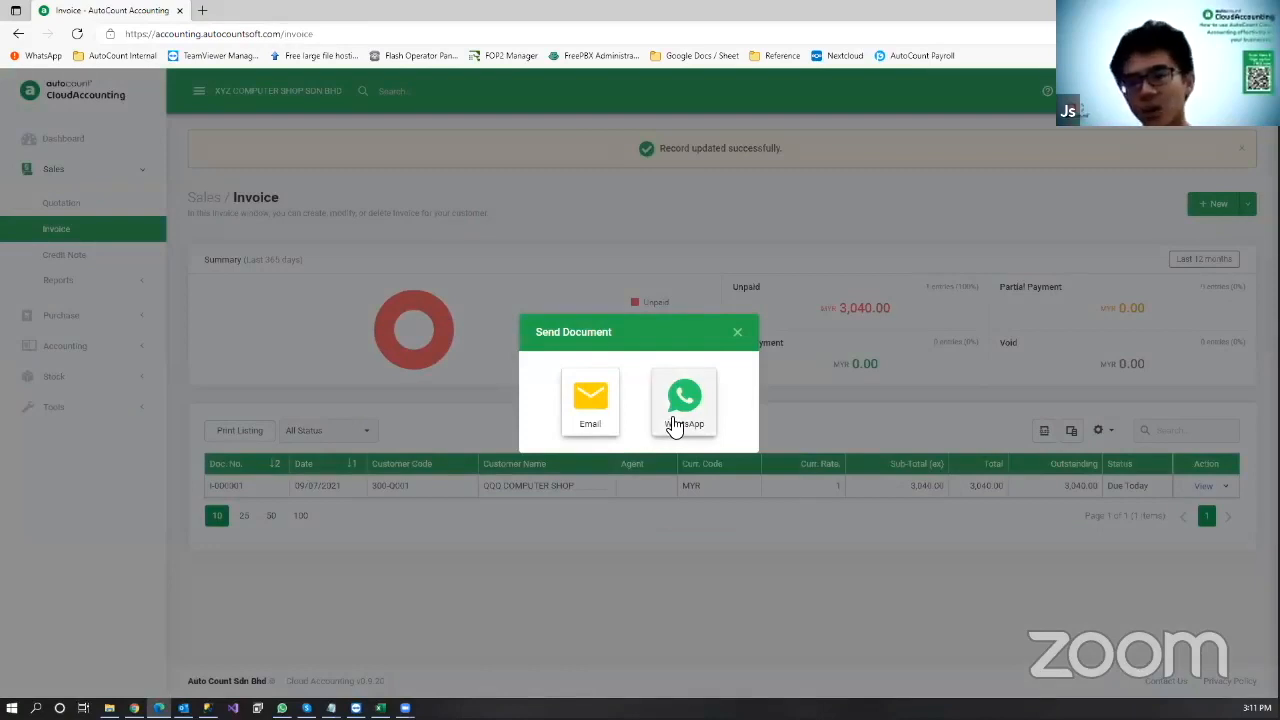
Step: Choose WhatsApp as the send method and send the I-000001 download-link message
{"action": "left_click", "coordinate": [680, 405]}
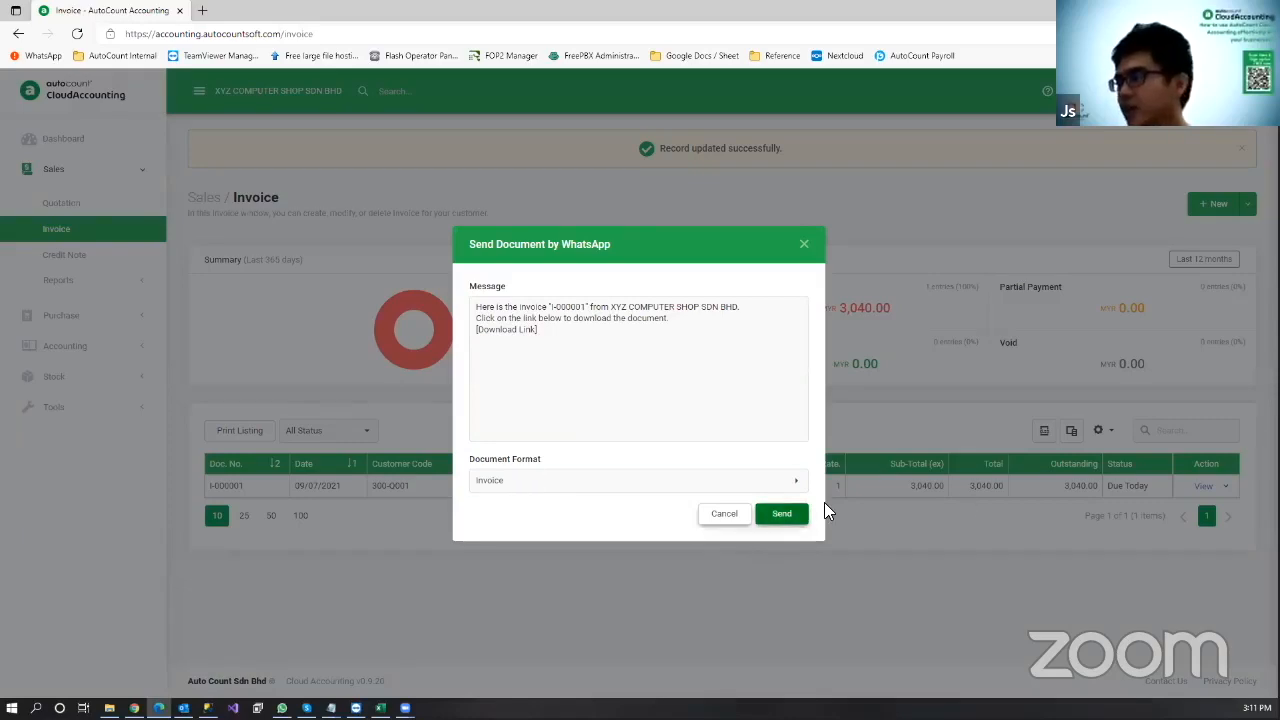
{"action": "left_click", "coordinate": [782, 513]}
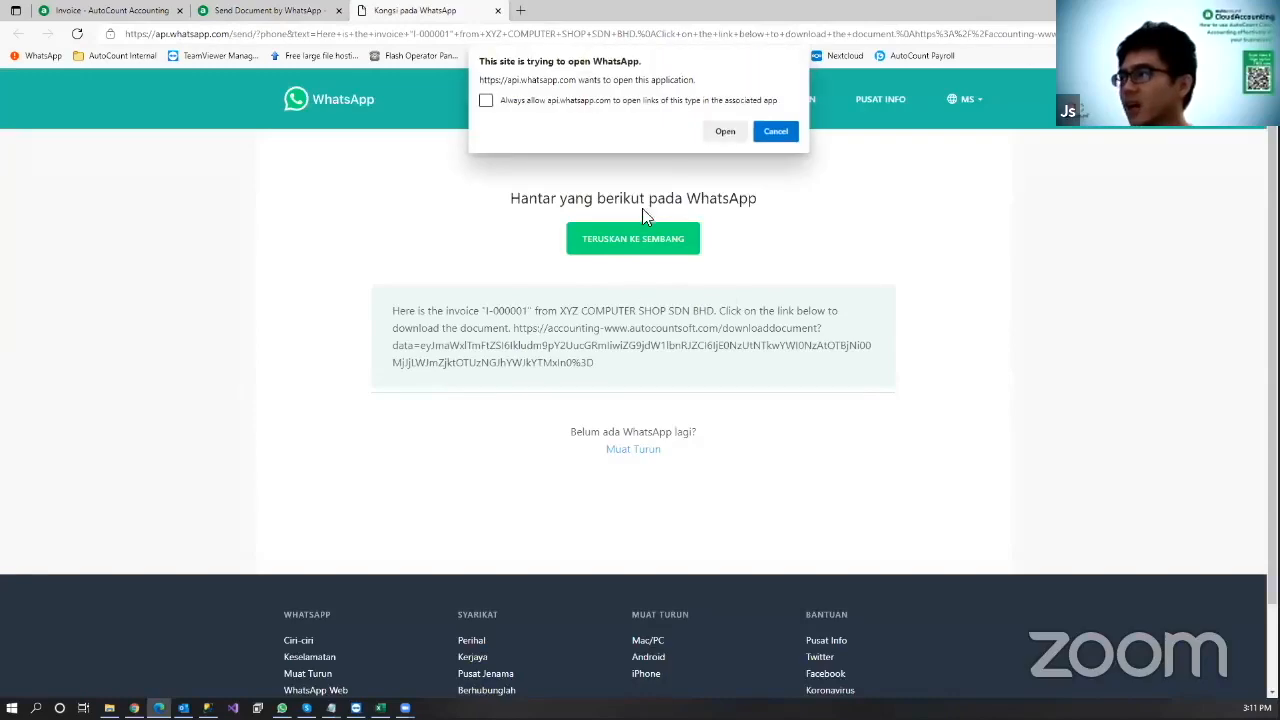
Step: Let the link open in WhatsApp and send the invoice I-000001 link message to the searched contact's chat
{"action": "left_click", "coordinate": [718, 134]}
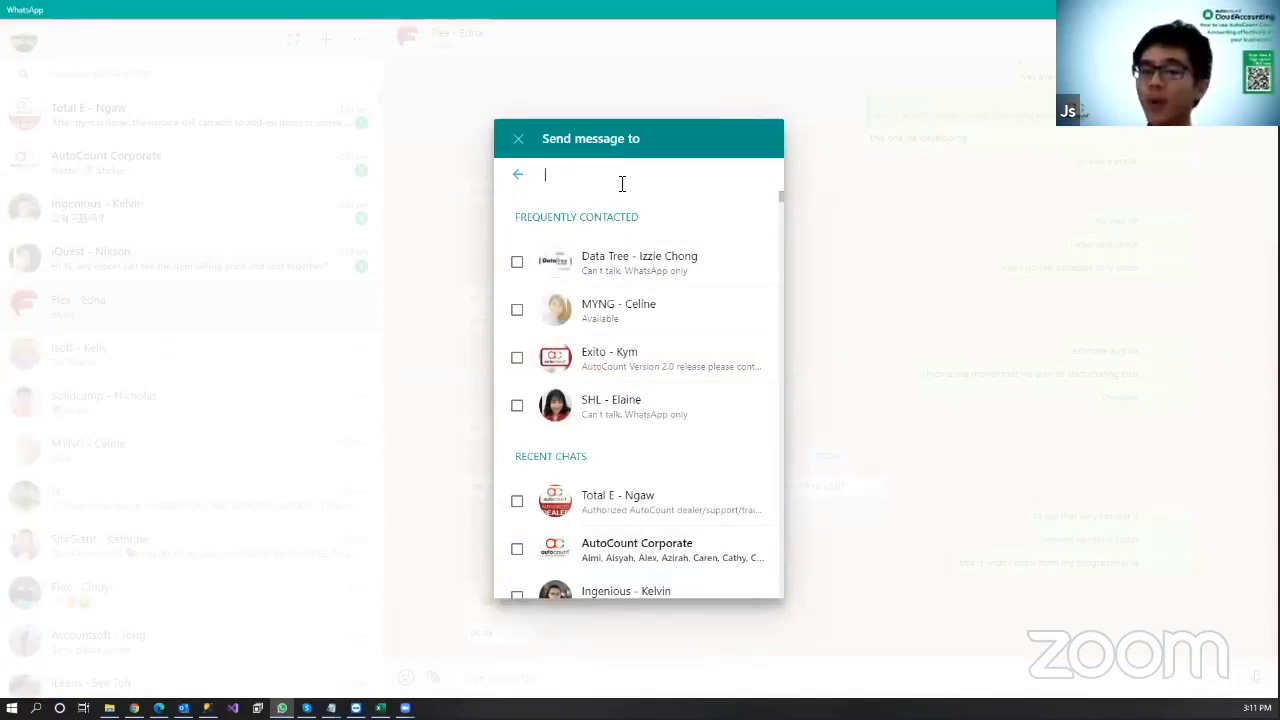
{"action": "type", "text": "js"}
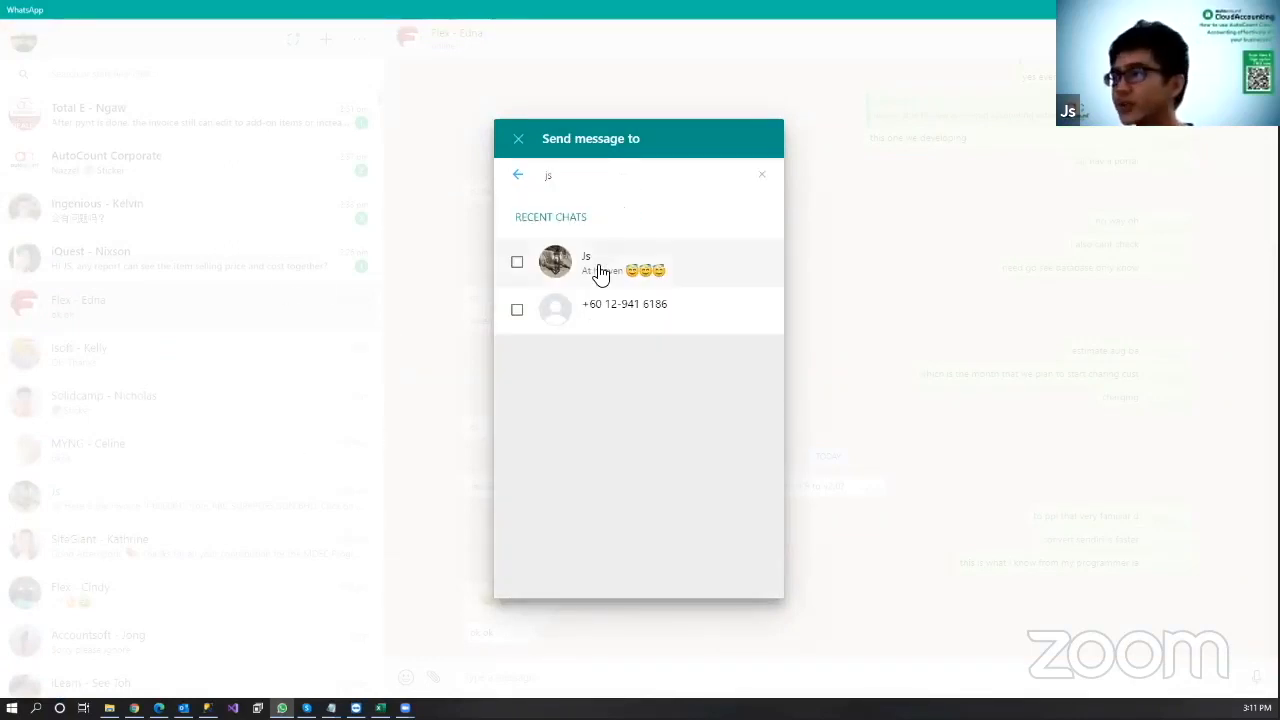
{"action": "left_click", "coordinate": [598, 270]}
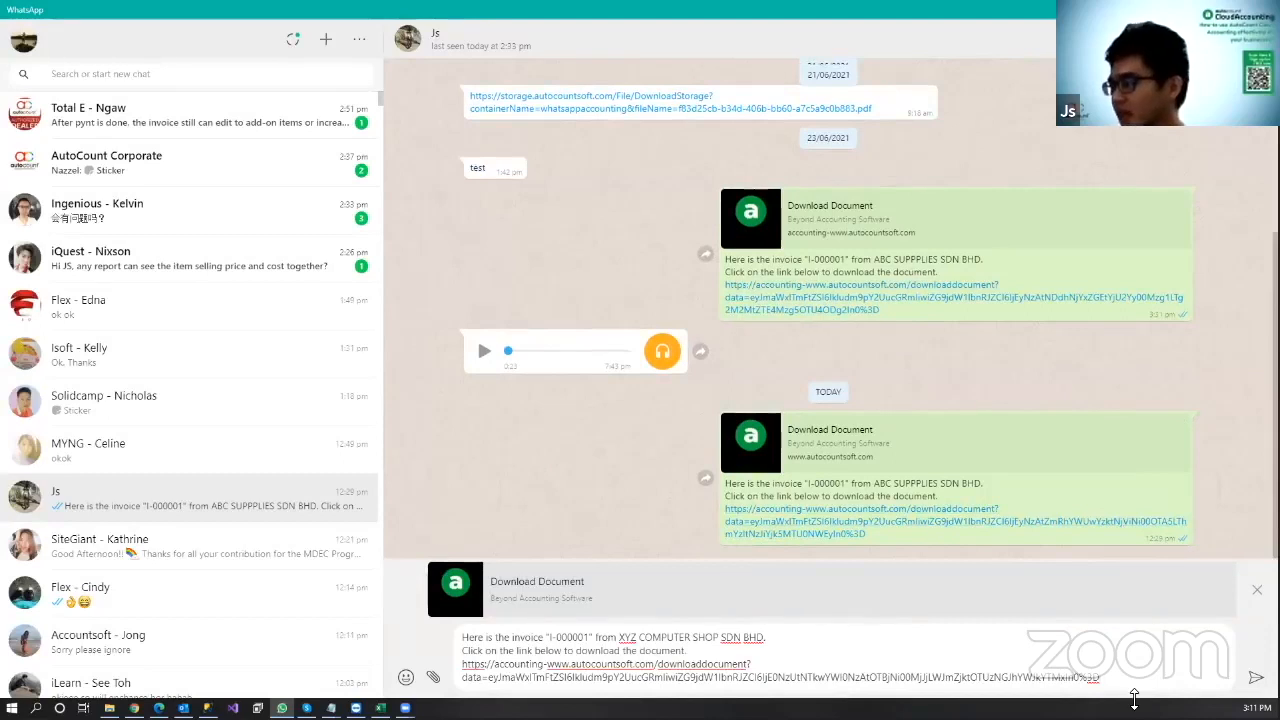
{"action": "key", "text": "Return"}
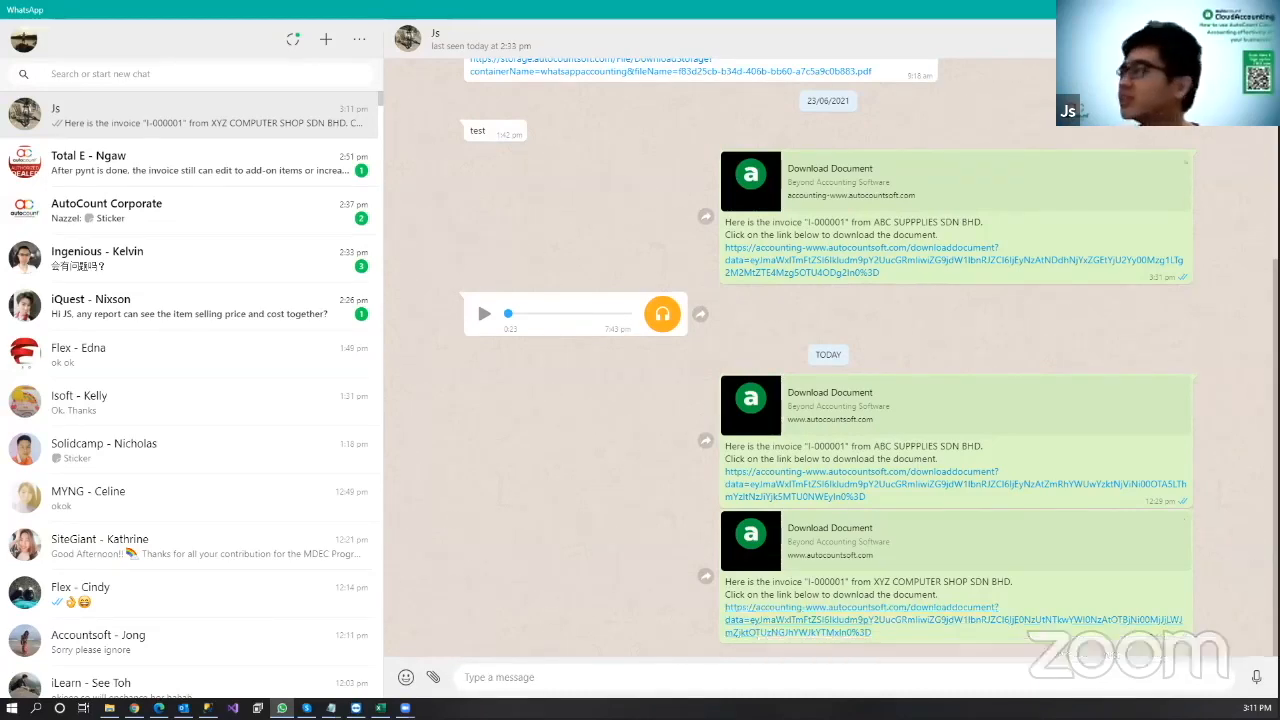
{"action": "left_click", "coordinate": [1216, 9]}
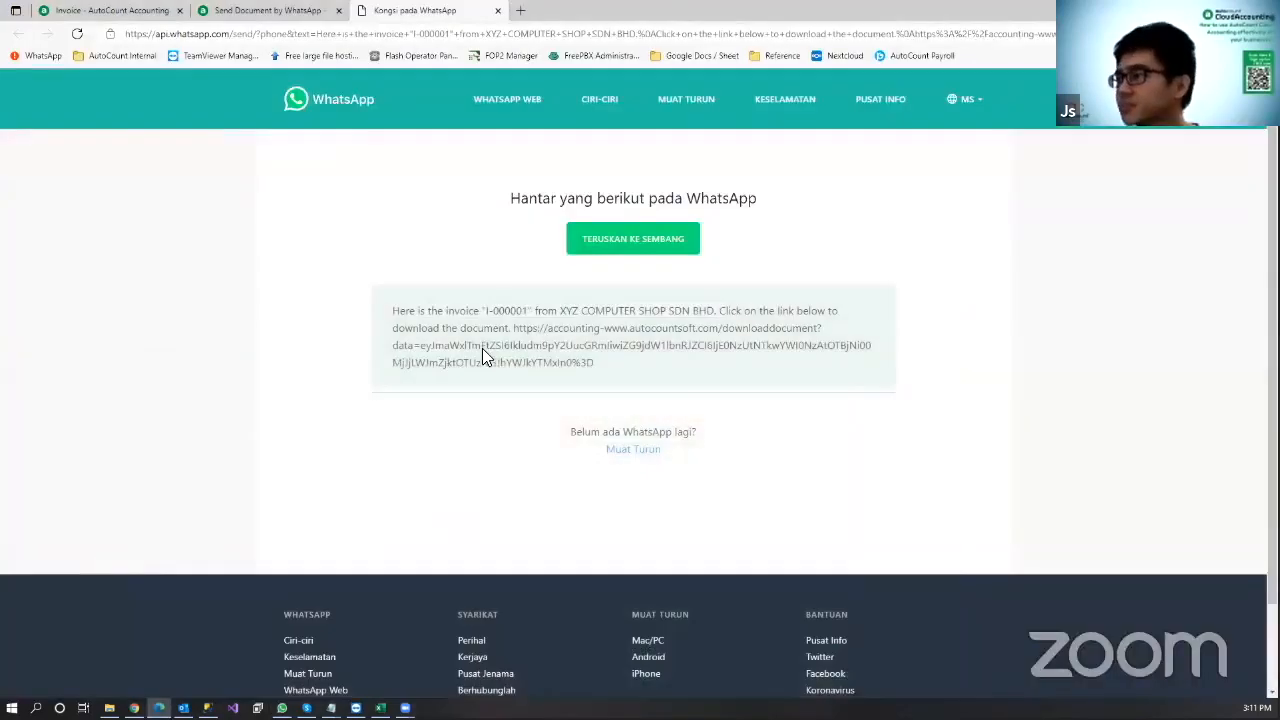
Step: Close the WhatsApp share and send document tabs, then generate the print report for invoice I-000001
{"action": "middle_click", "coordinate": [434, 9]}
{"action": "middle_click", "coordinate": [233, 9]}
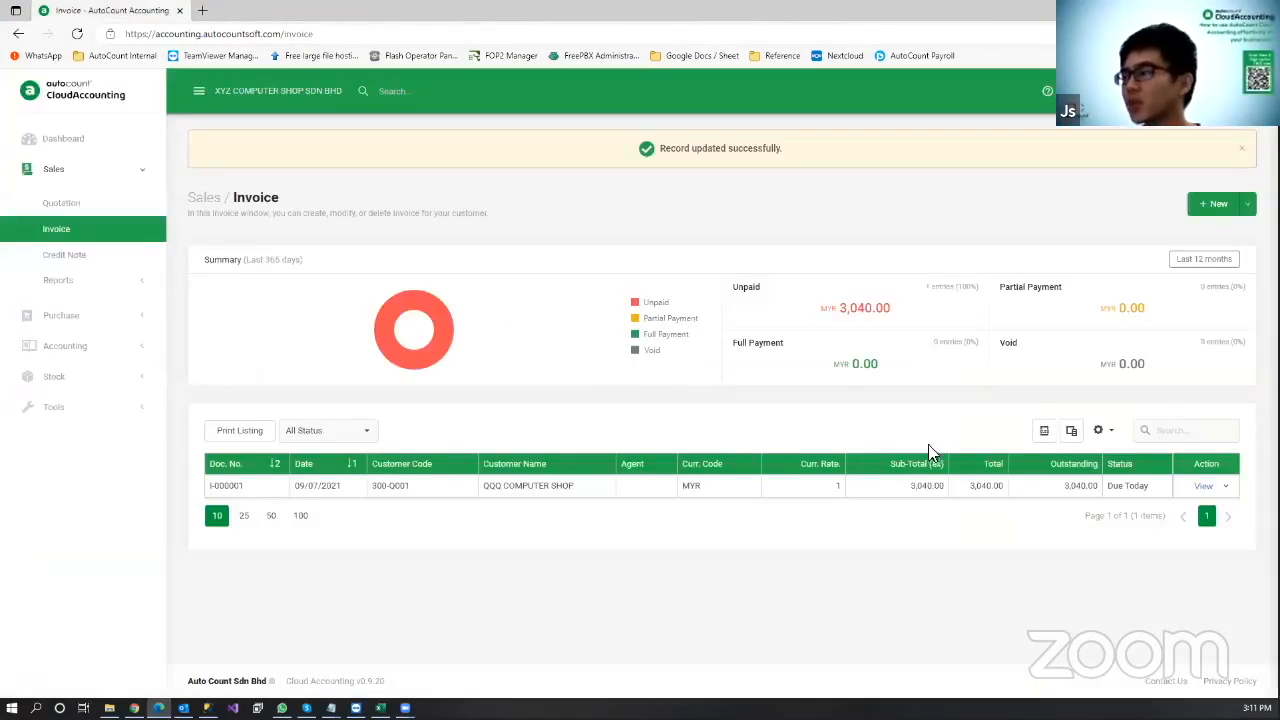
{"action": "left_click", "coordinate": [1227, 486]}
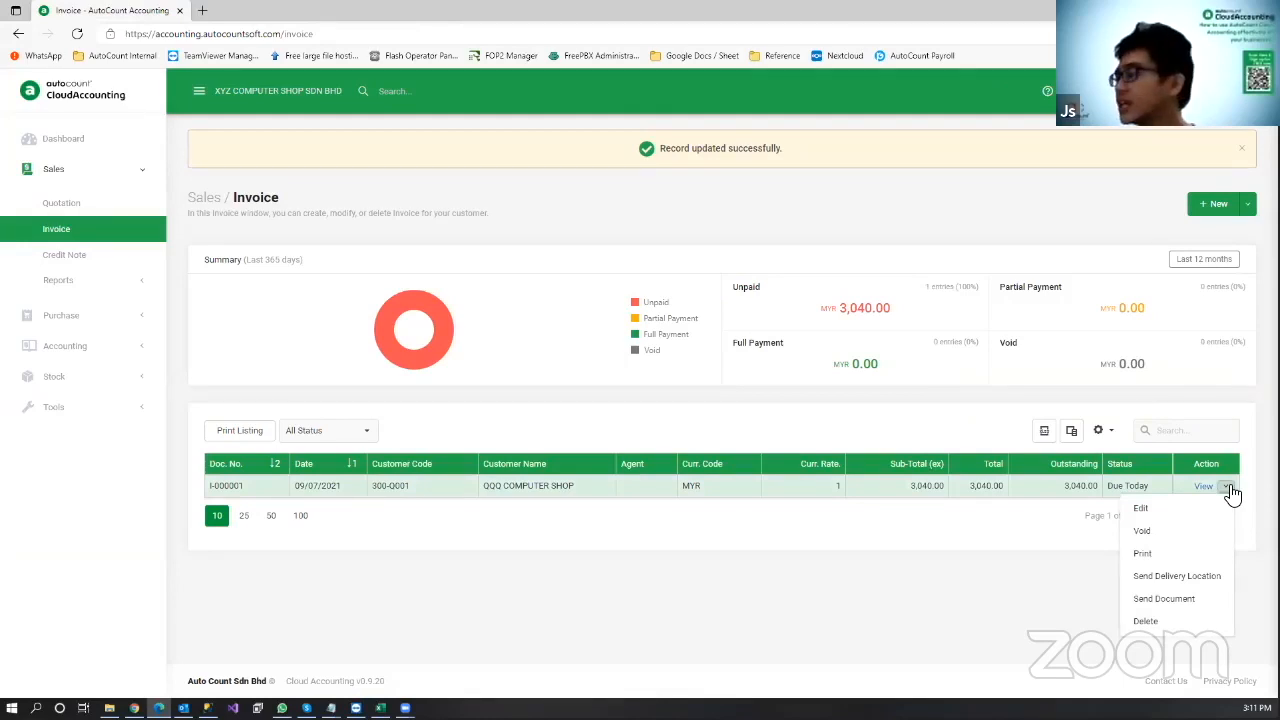
{"action": "left_click", "coordinate": [1155, 555]}
{"action": "left_click", "coordinate": [772, 436]}
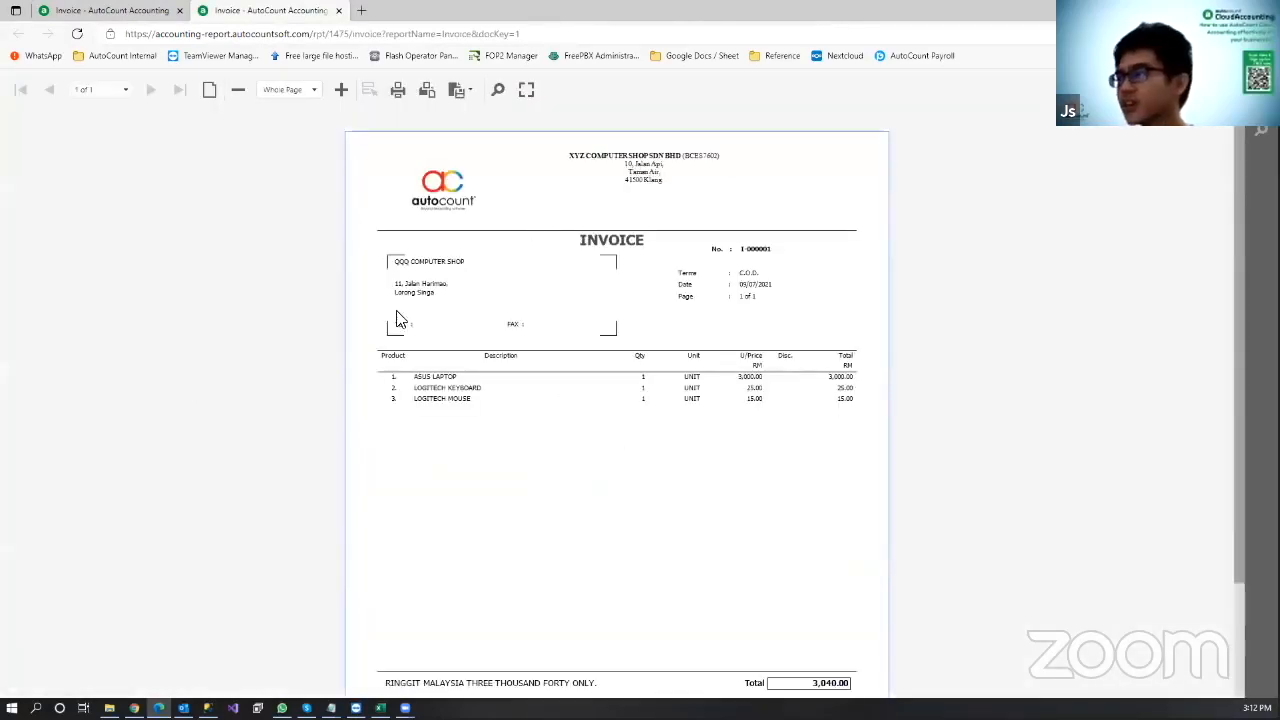
Step: Zoom in on the invoice report, check its export formats, then close the report tab
{"action": "key", "text": "ctrl+plus"}
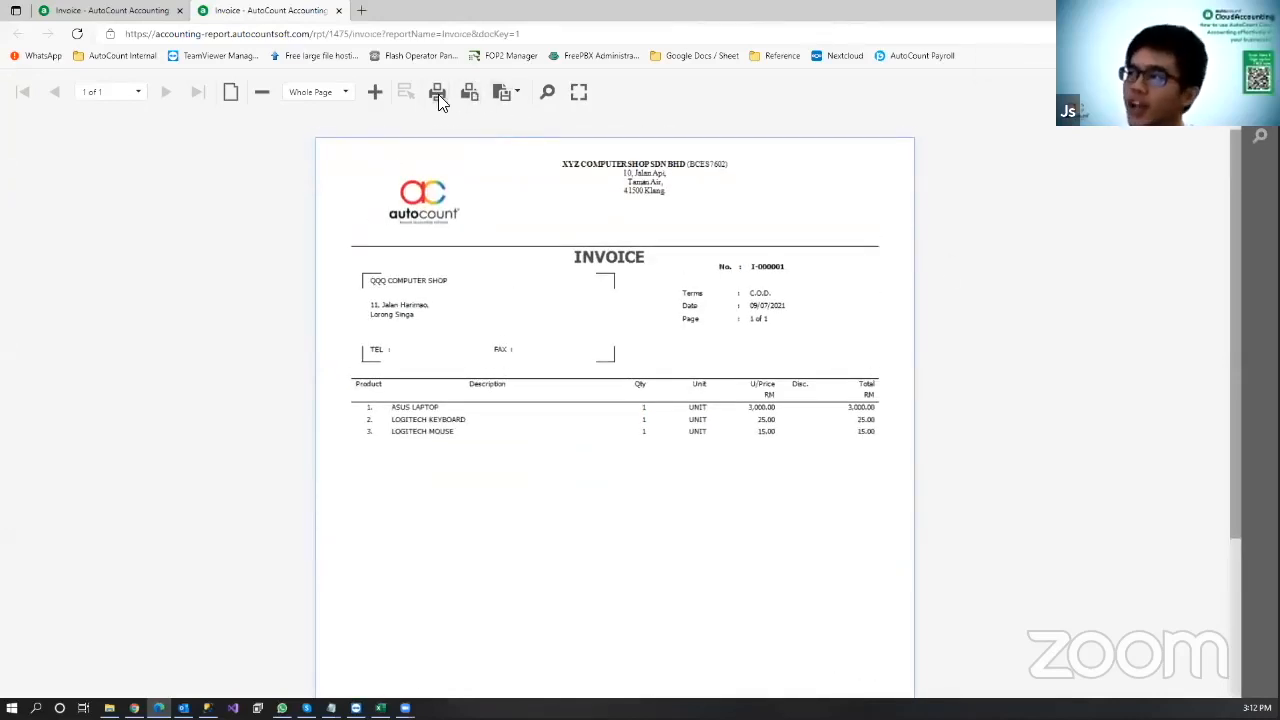
{"action": "left_click", "coordinate": [510, 95]}
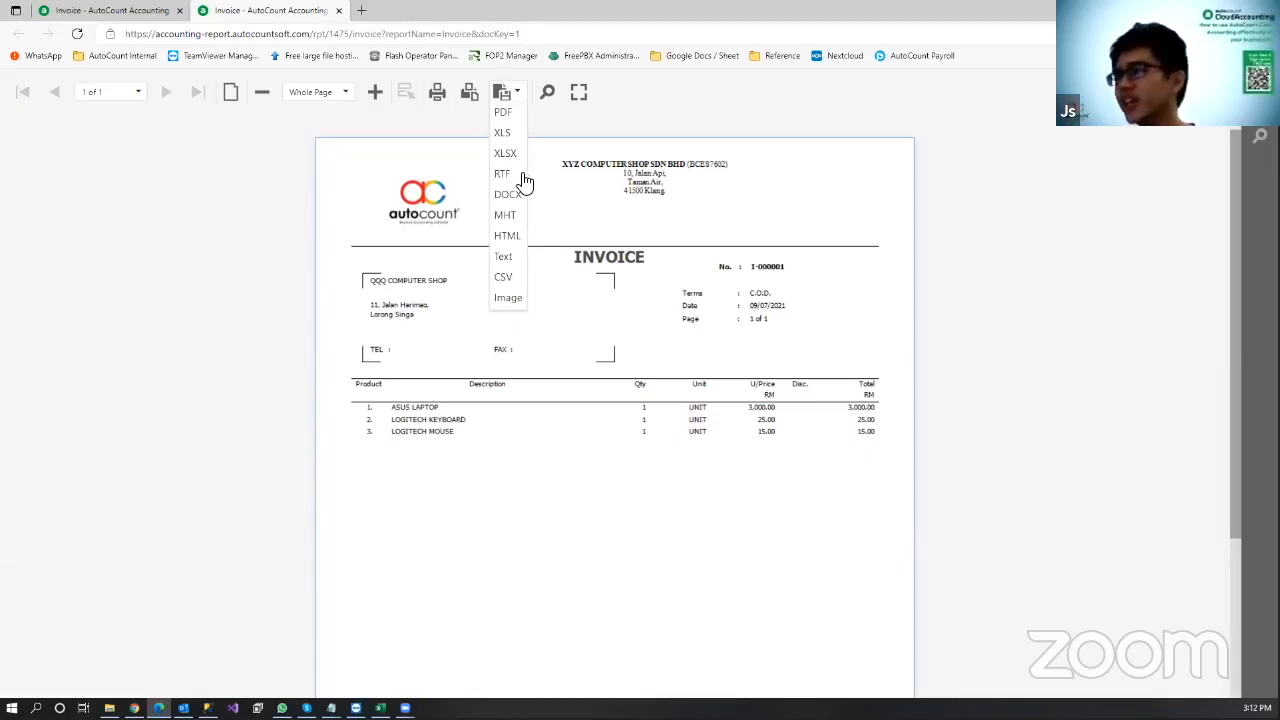
{"action": "left_click", "coordinate": [955, 157]}
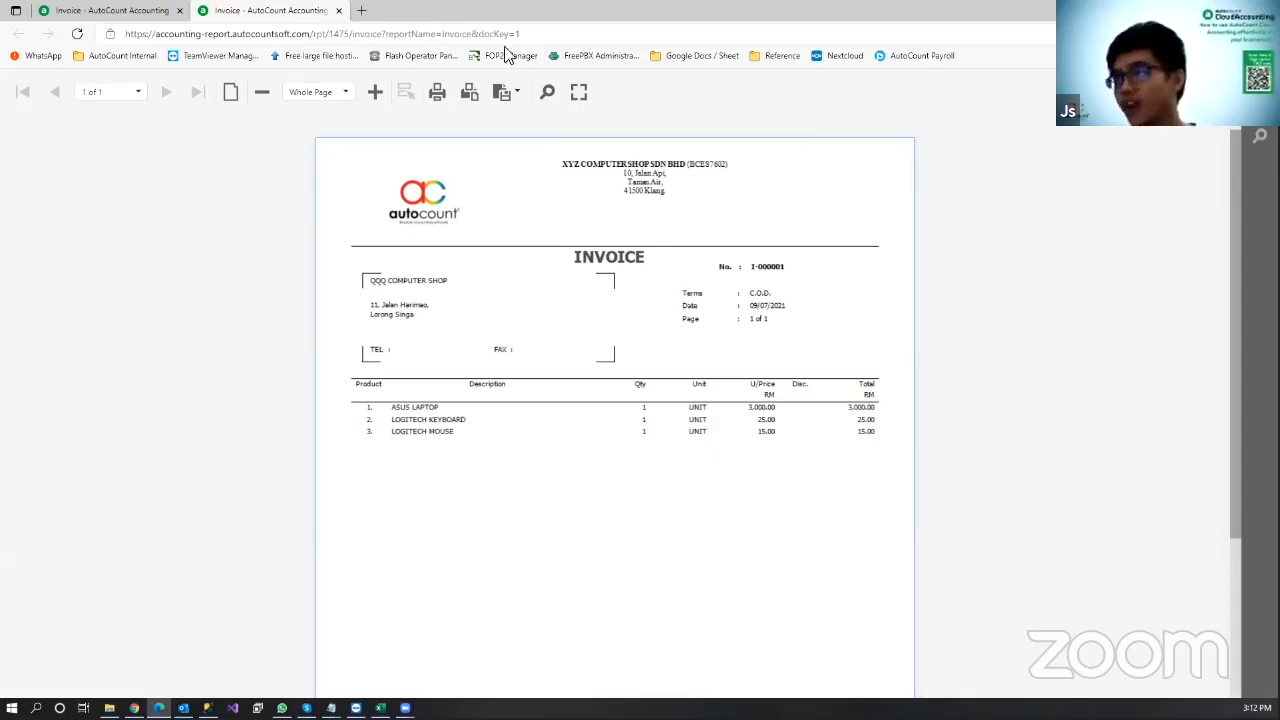
{"action": "middle_click", "coordinate": [297, 9]}
Step: Dismiss the print prompt, start a new invoice and select customer AUTO COUNT SDN BHD (300-A001)
{"action": "left_click", "coordinate": [725, 428]}
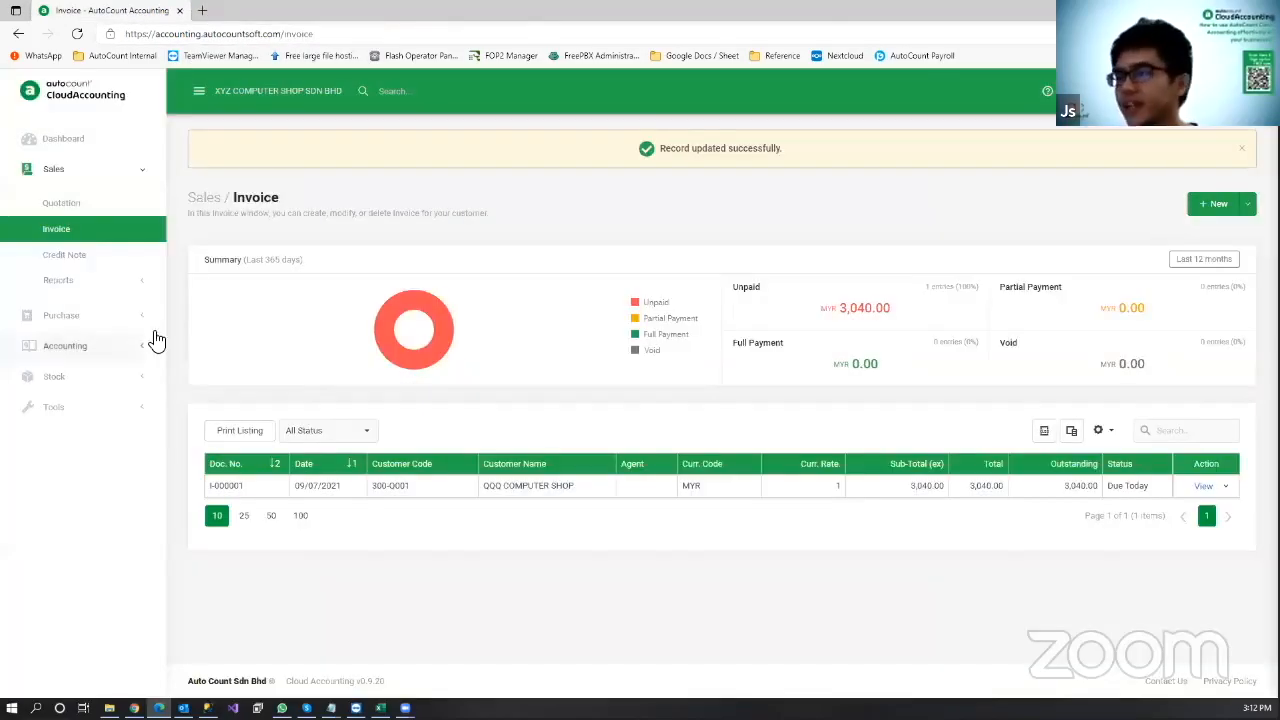
{"action": "key", "text": "alt+Tab"}
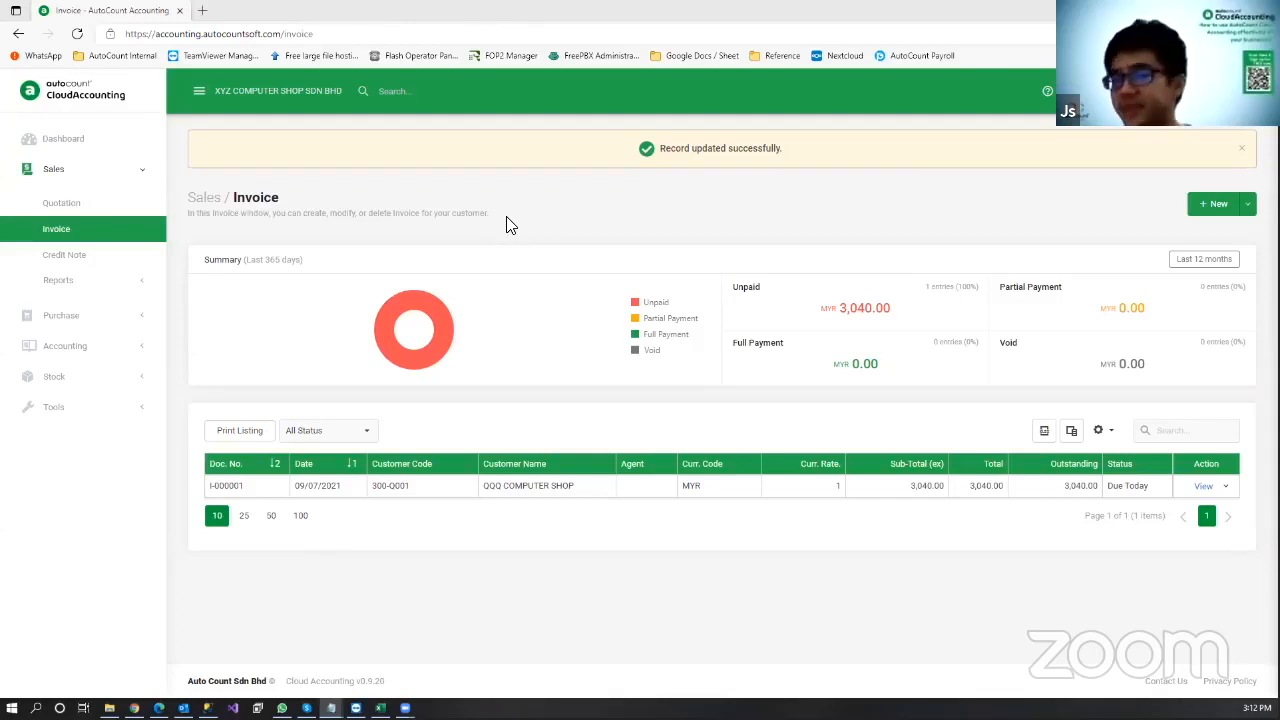
{"action": "left_click", "coordinate": [551, 575]}
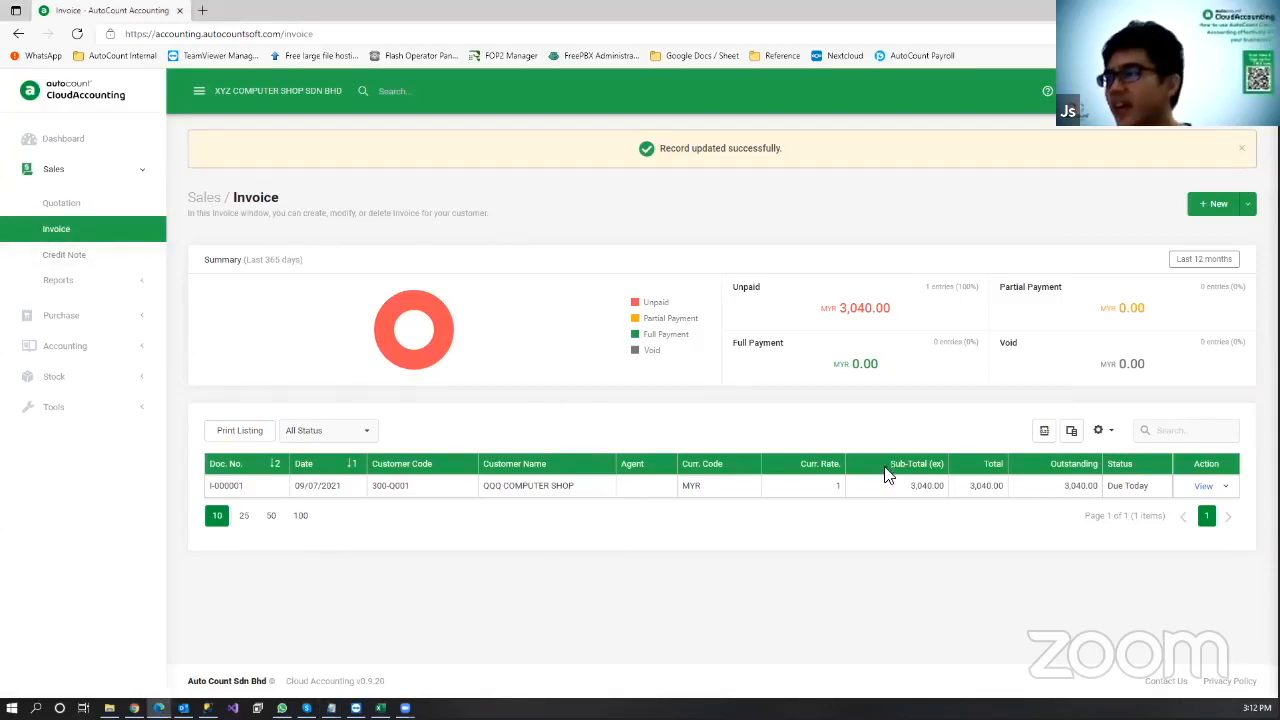
{"action": "left_click", "coordinate": [1215, 204]}
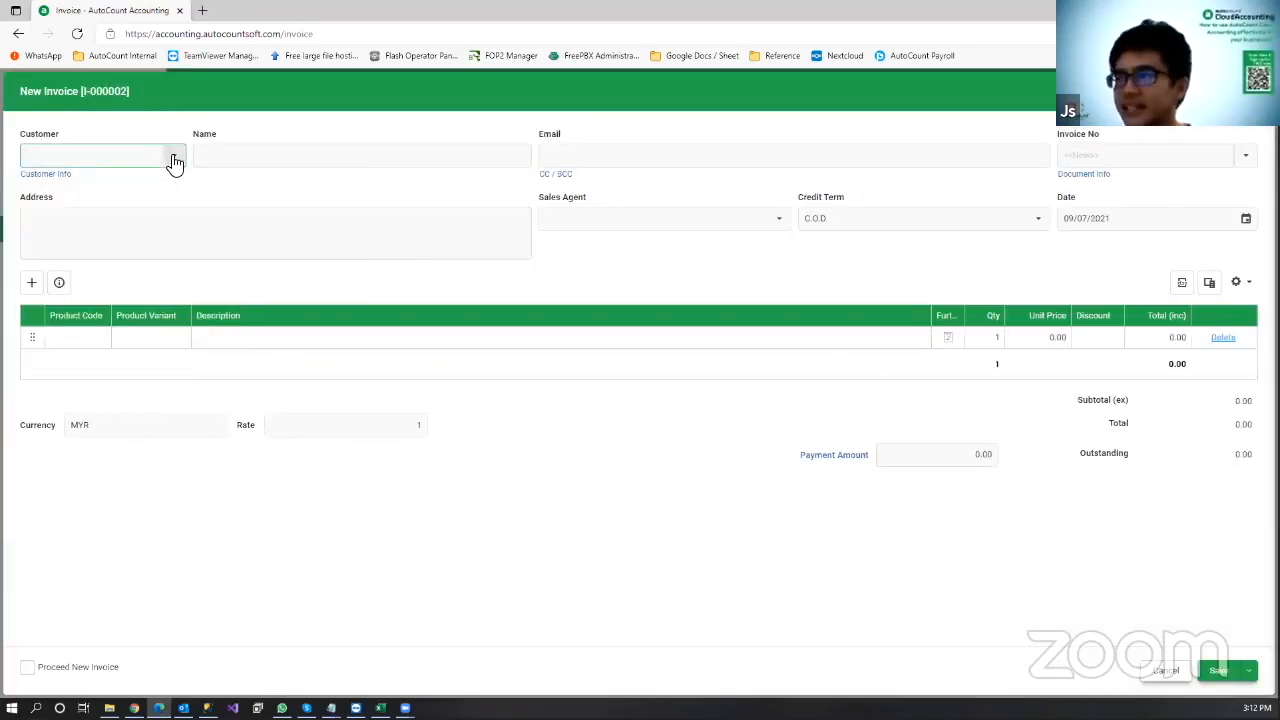
{"action": "left_click", "coordinate": [173, 157]}
{"action": "left_click", "coordinate": [148, 252]}
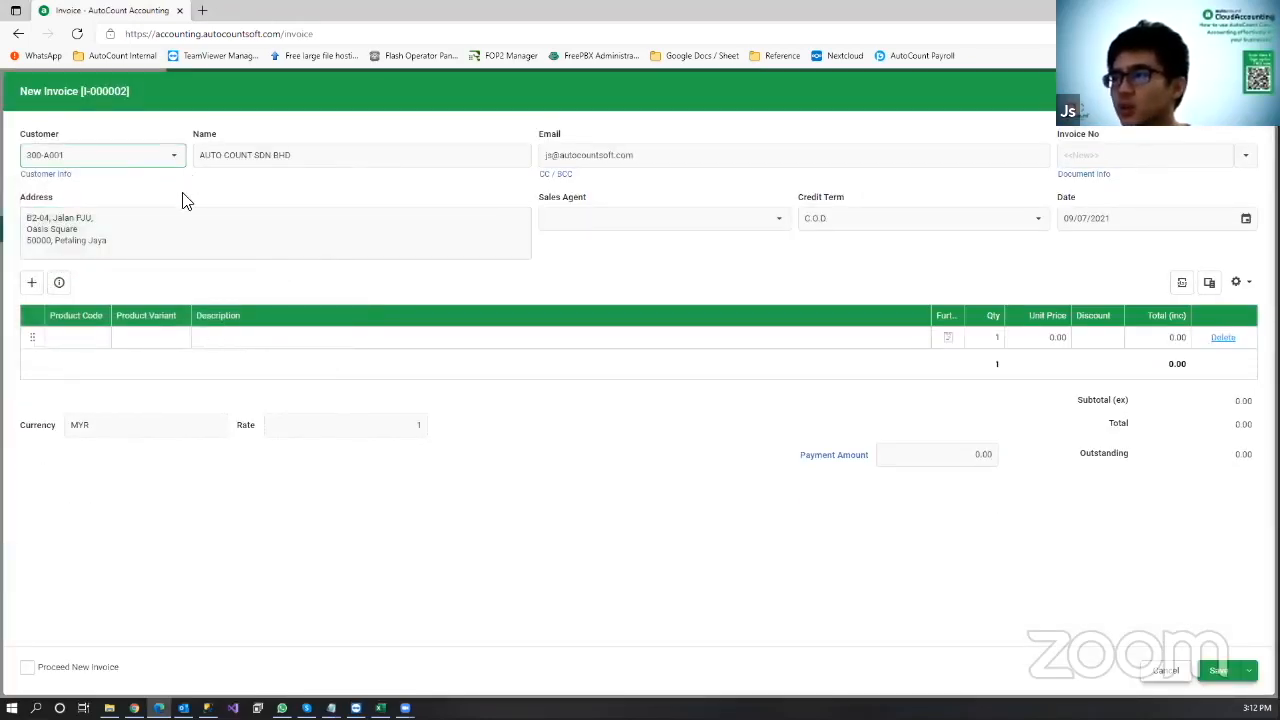
Step: Add LOGITECH KEYBOARD and LOGITECH MOUSE lines at quantity 5 and save invoice I-000002 for 200.00
{"action": "left_click", "coordinate": [88, 346]}
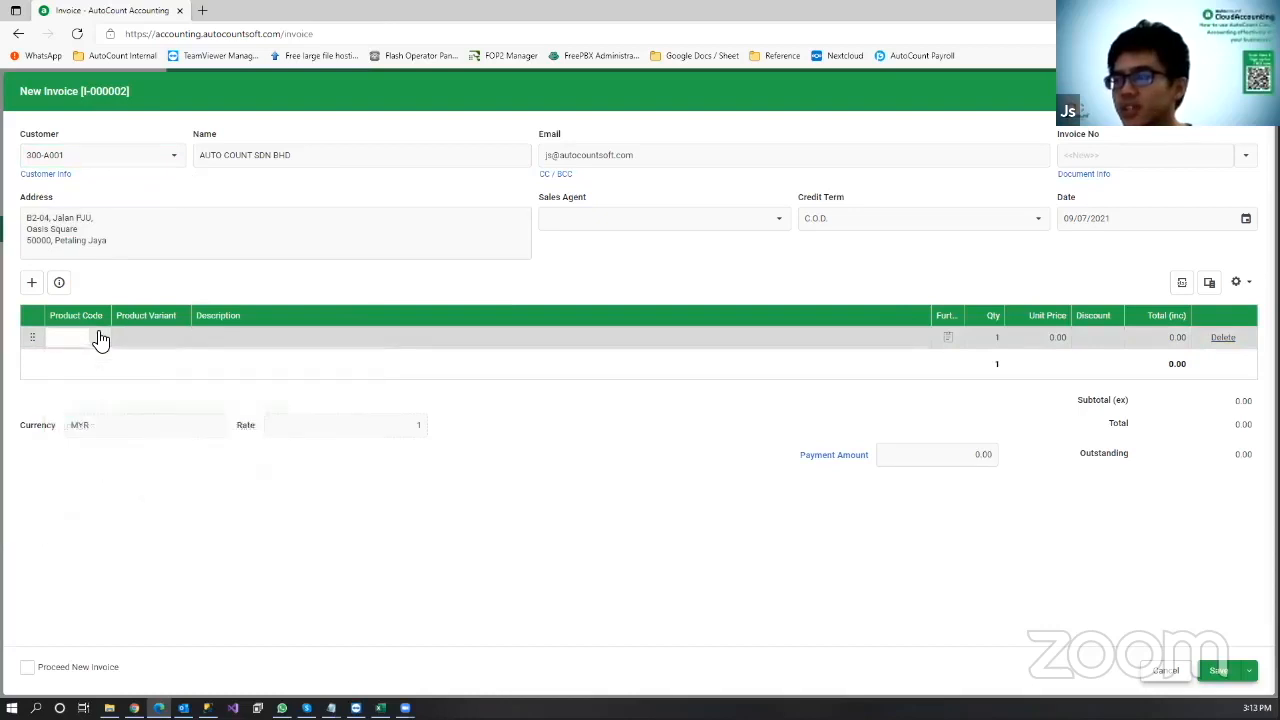
{"action": "left_click", "coordinate": [116, 470]}
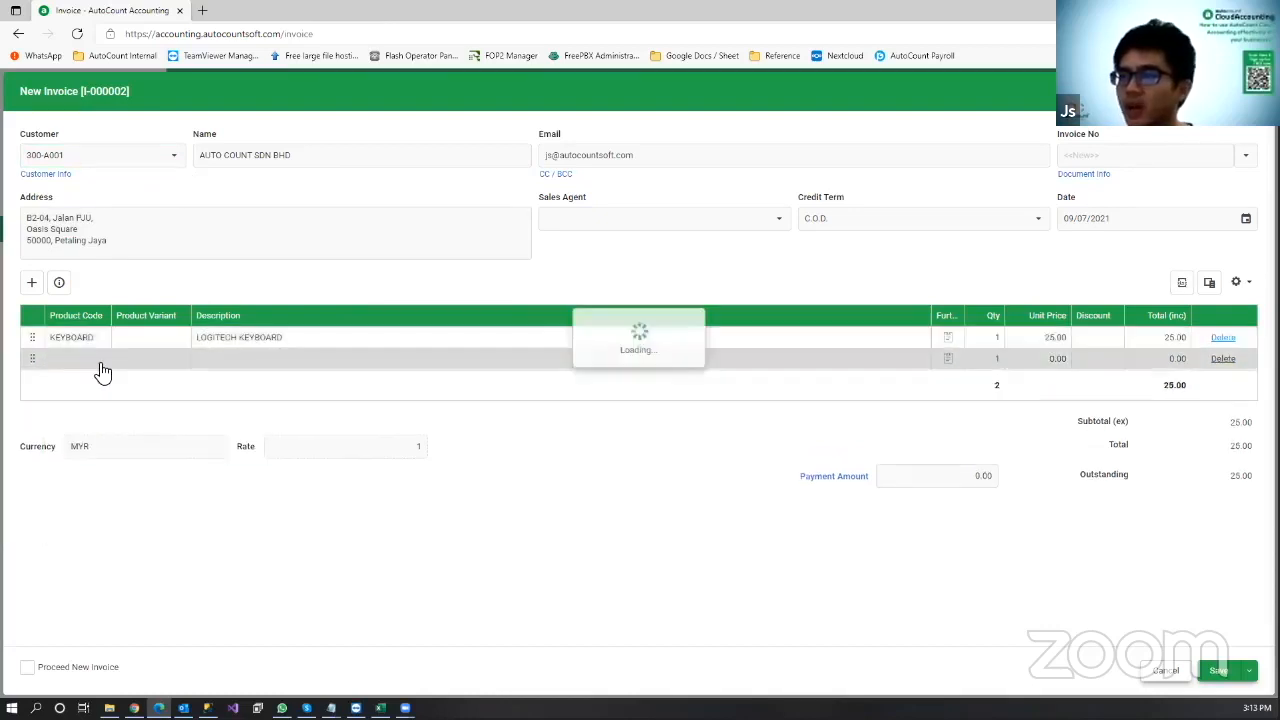
{"action": "left_click", "coordinate": [99, 362]}
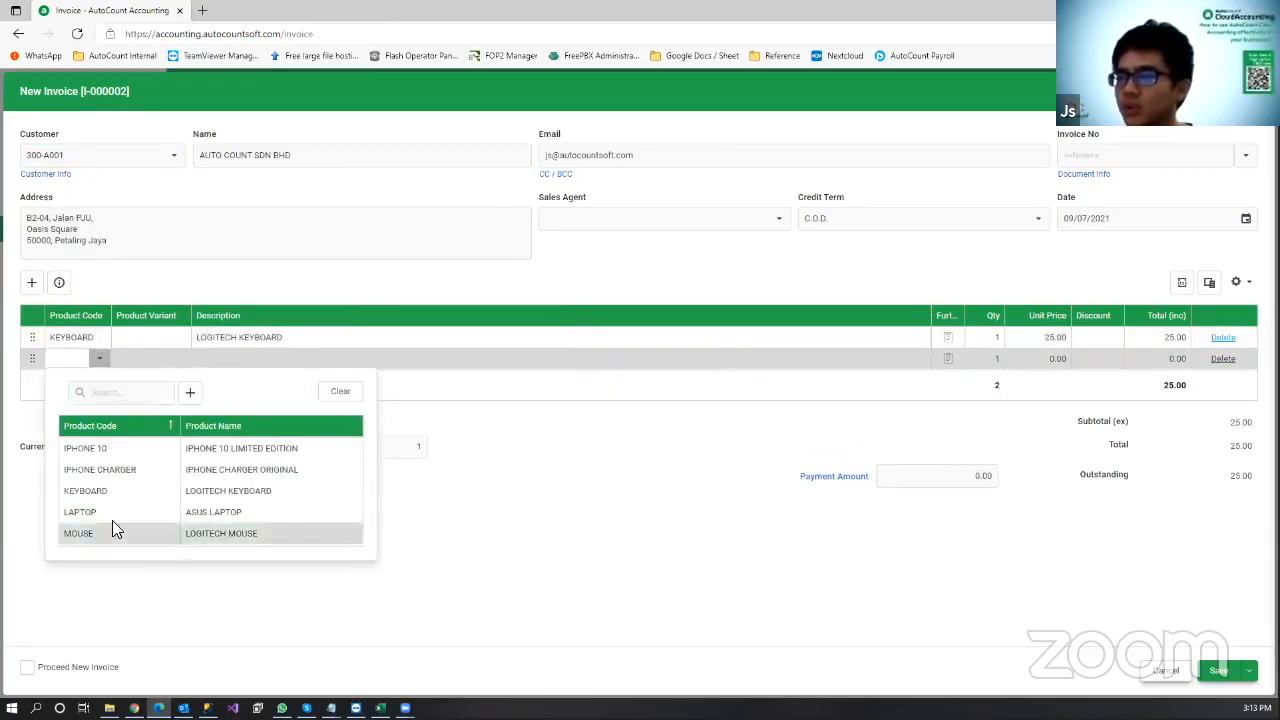
{"action": "left_click", "coordinate": [97, 534]}
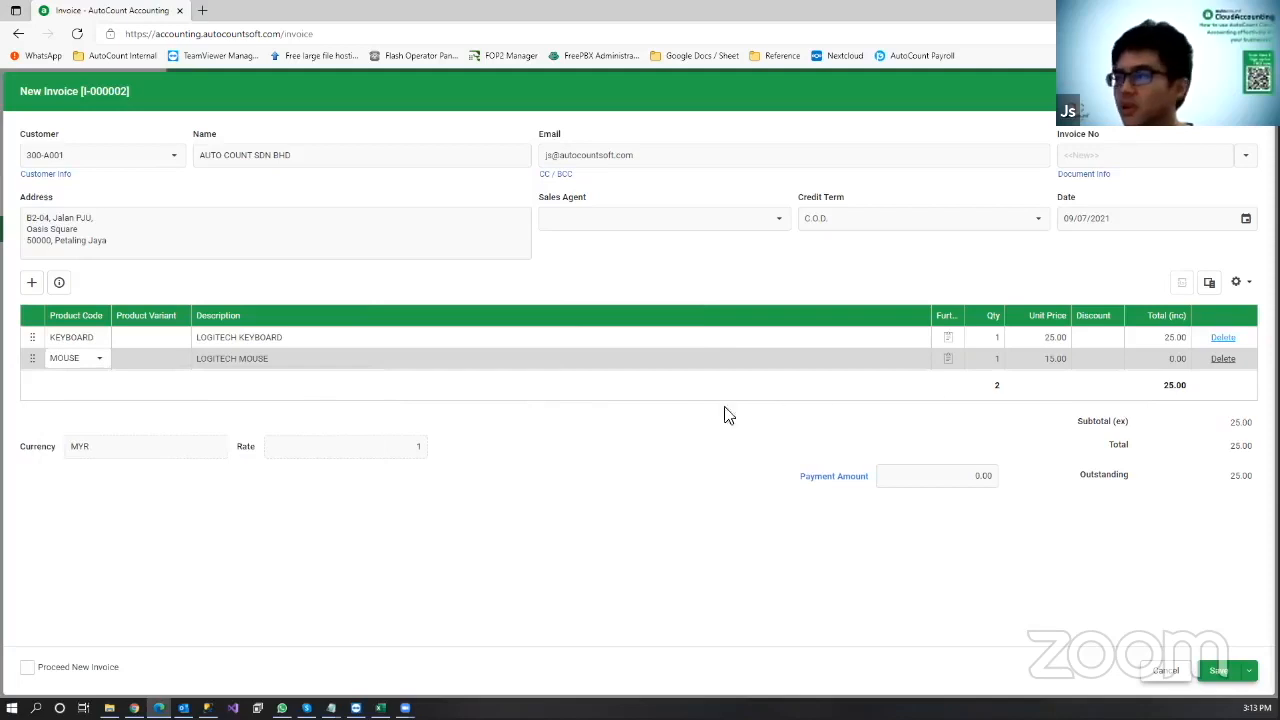
{"action": "left_click", "coordinate": [994, 361]}
{"action": "type", "text": "5"}
{"action": "left_click", "coordinate": [1218, 669]}
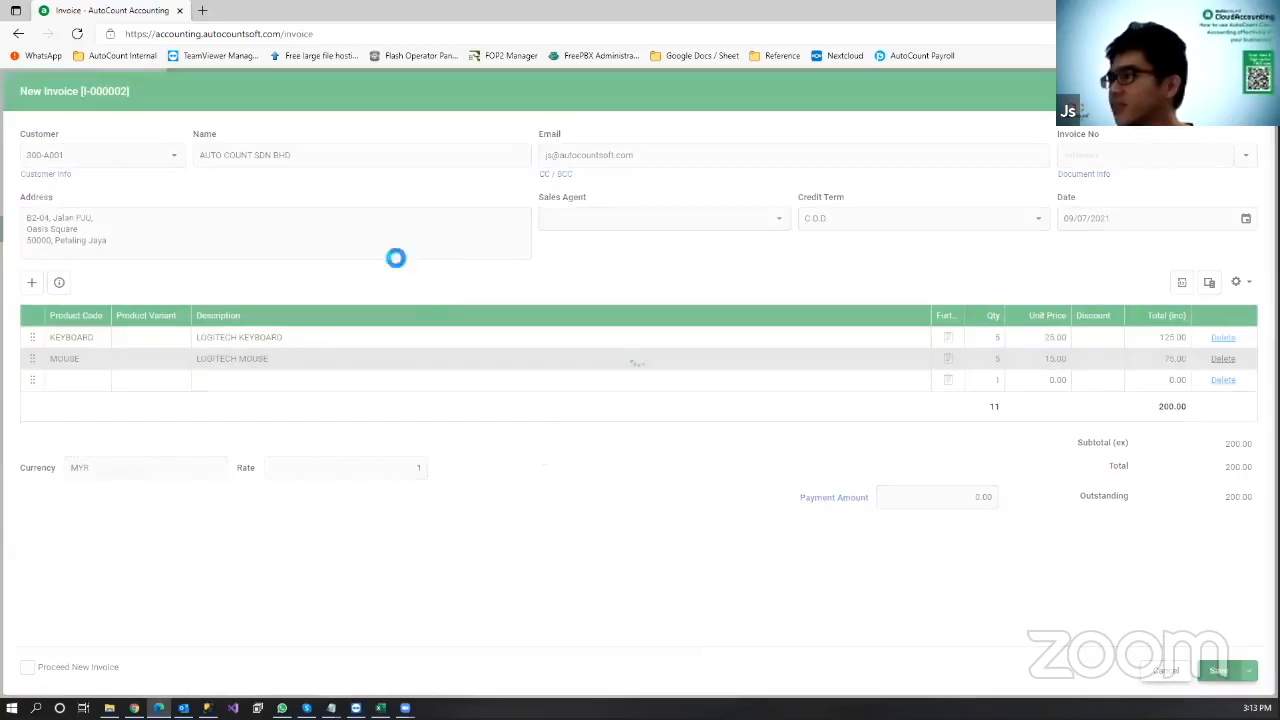
{"action": "left_click", "coordinate": [1218, 204]}
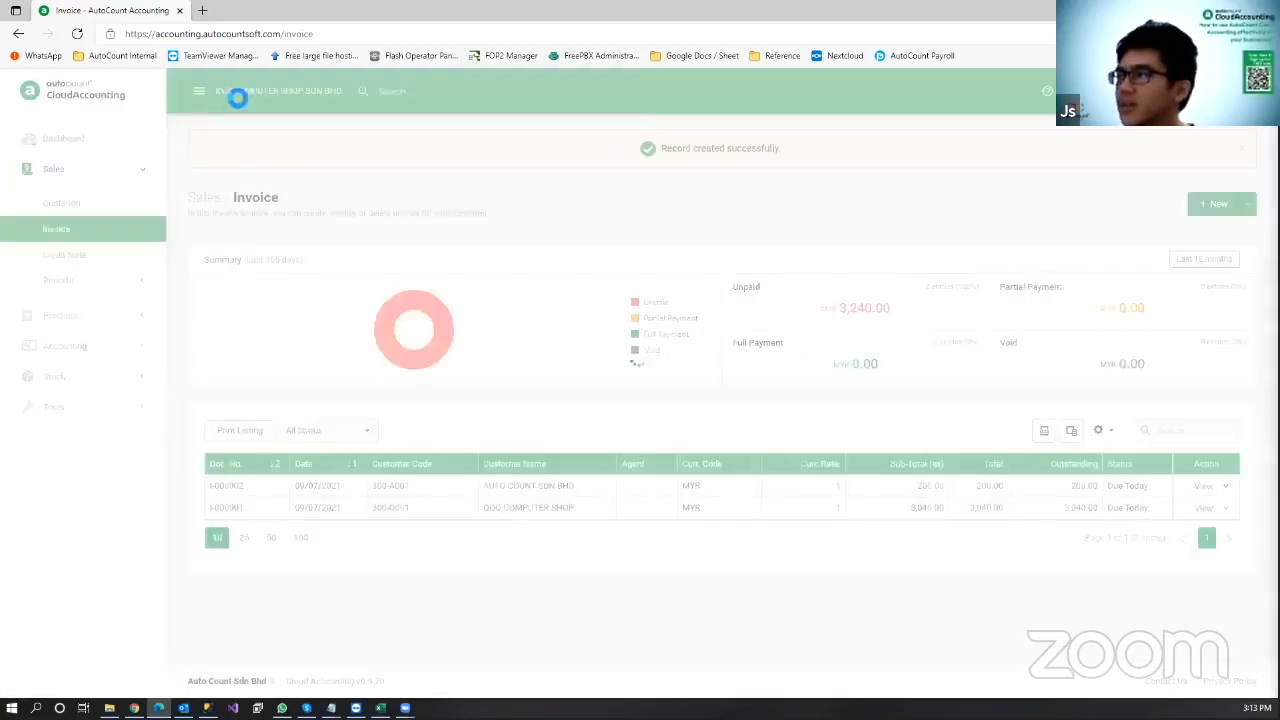
Step: Save invoice I-000003 for ABC ABANG SDN BHD with IPHONE 10 and IPHONE CHARGER lines, then open Credit Note
{"action": "left_click", "coordinate": [173, 156]}
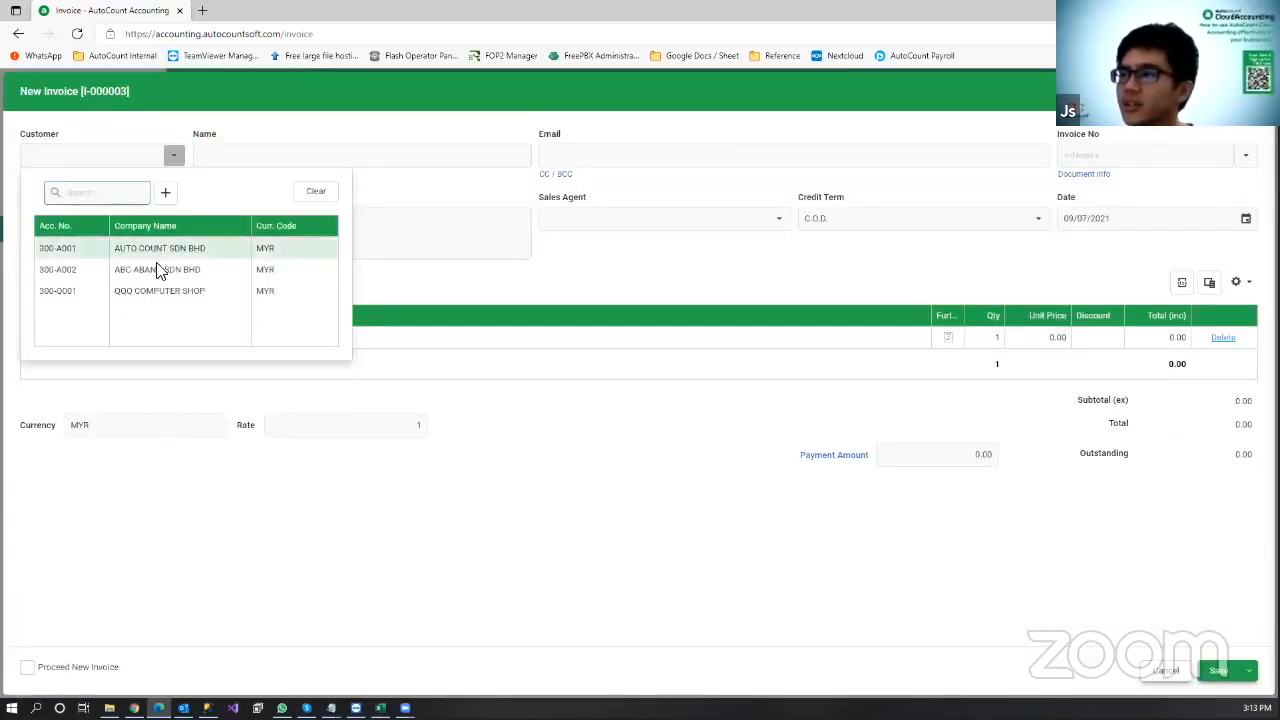
{"action": "left_click", "coordinate": [160, 278]}
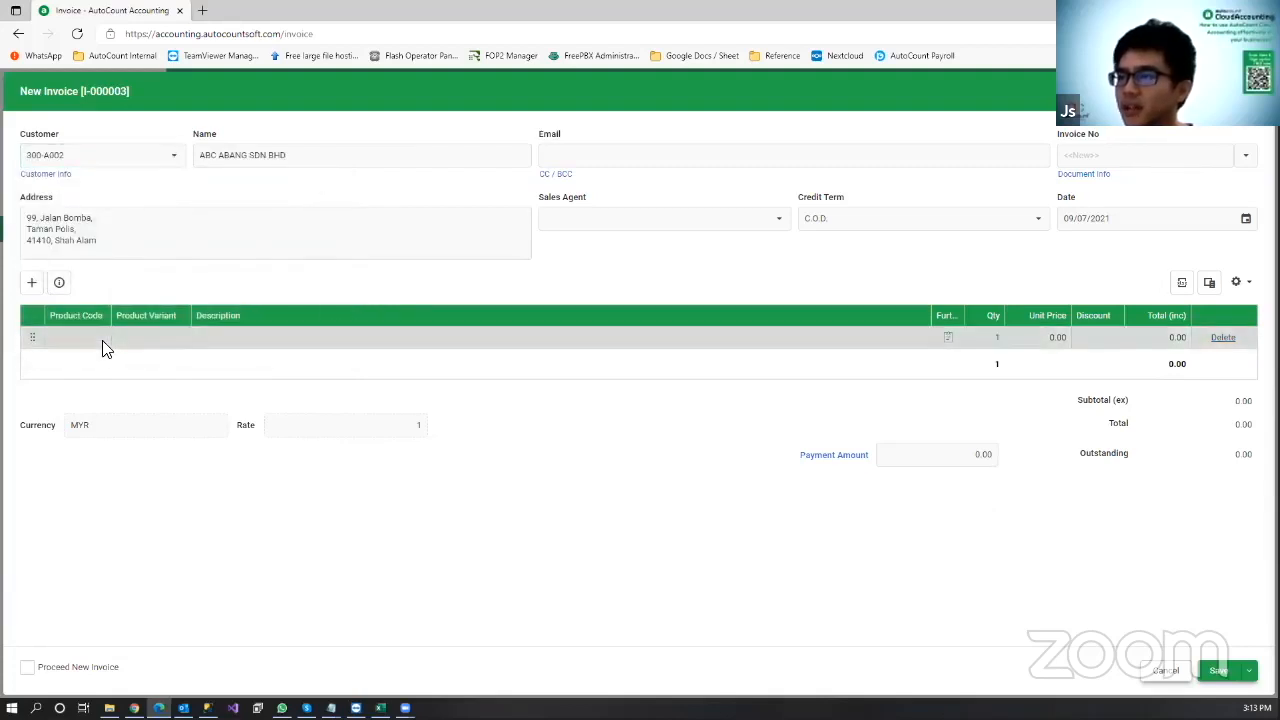
{"action": "left_click", "coordinate": [100, 340]}
{"action": "left_click", "coordinate": [102, 424]}
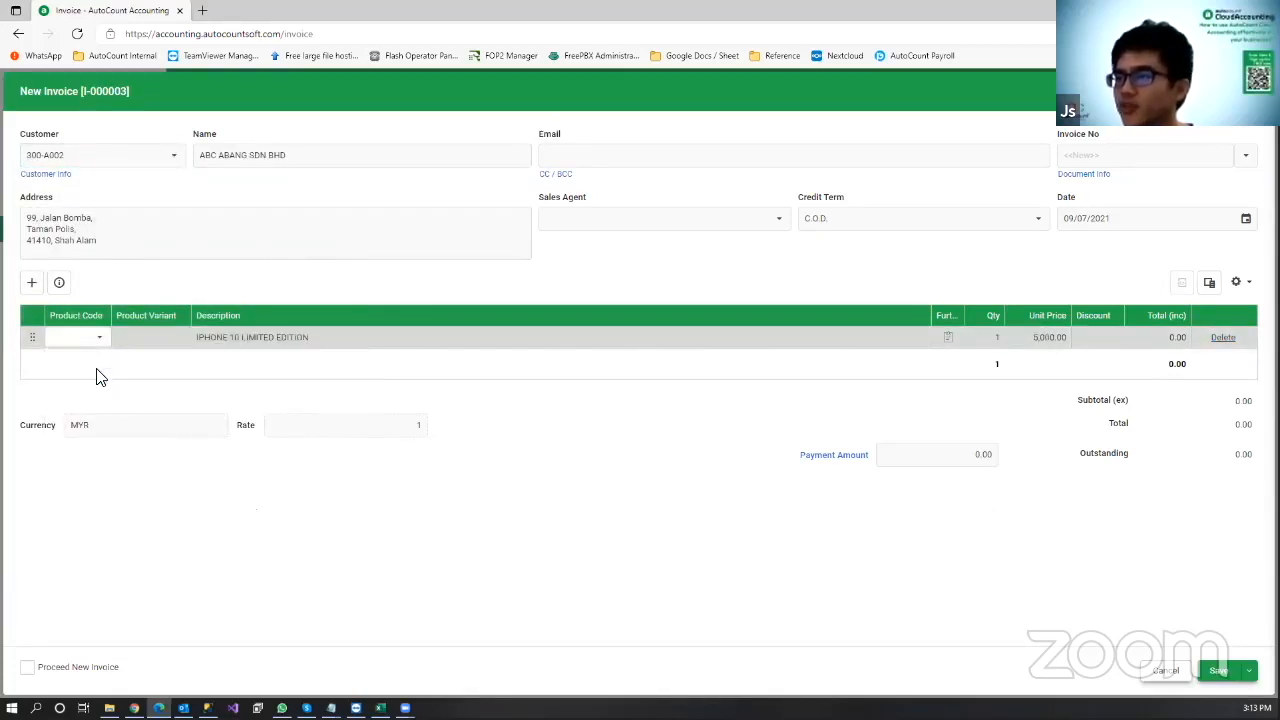
{"action": "left_click", "coordinate": [106, 362]}
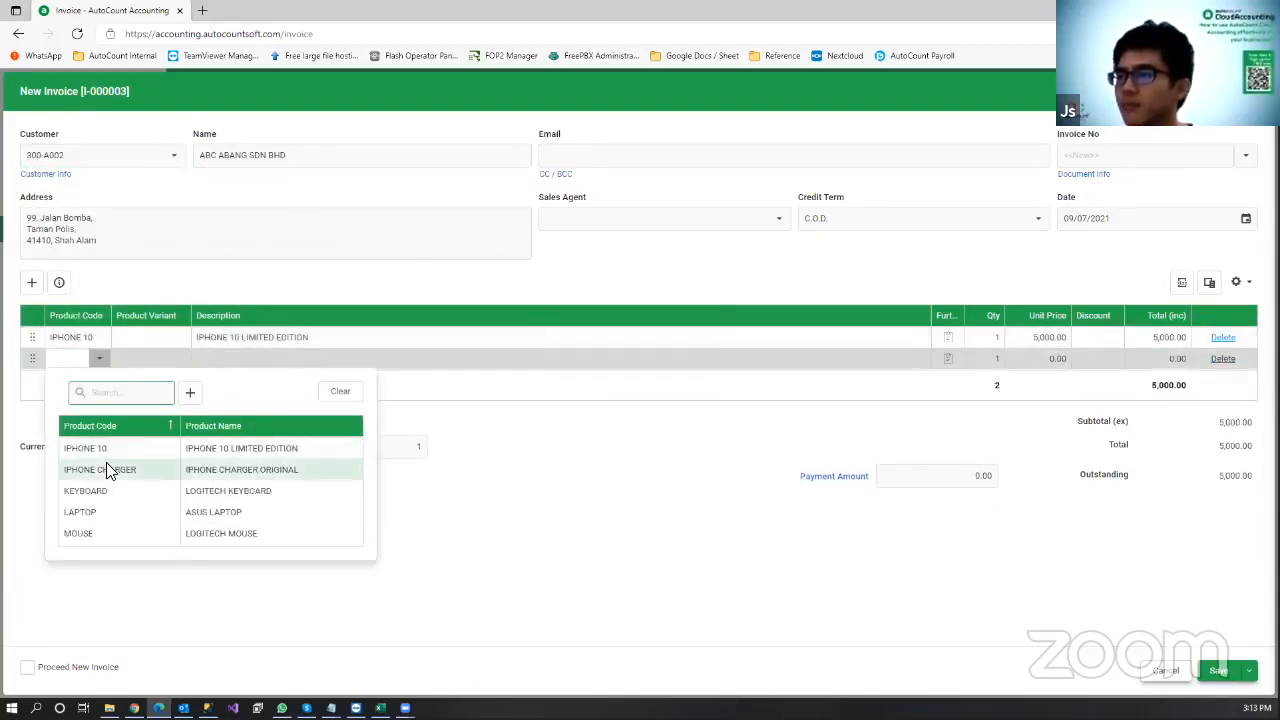
{"action": "left_click", "coordinate": [109, 466]}
{"action": "left_click", "coordinate": [1217, 673]}
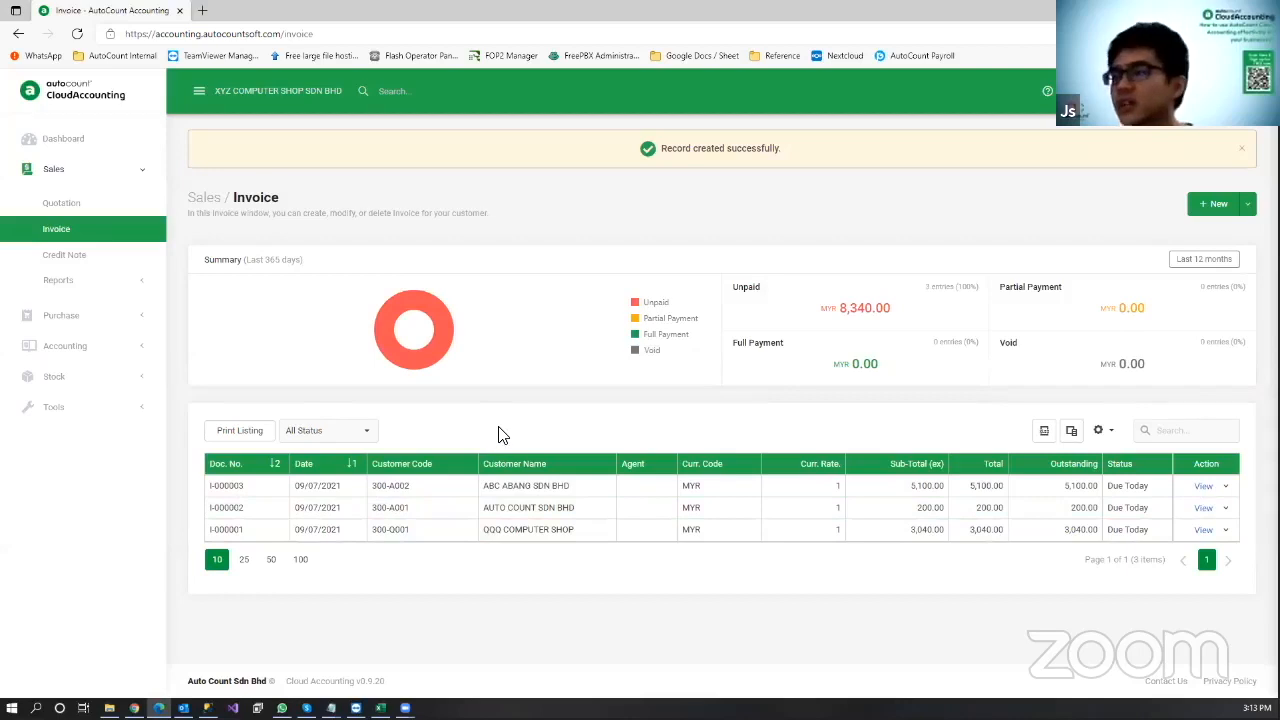
{"action": "left_click", "coordinate": [84, 262]}
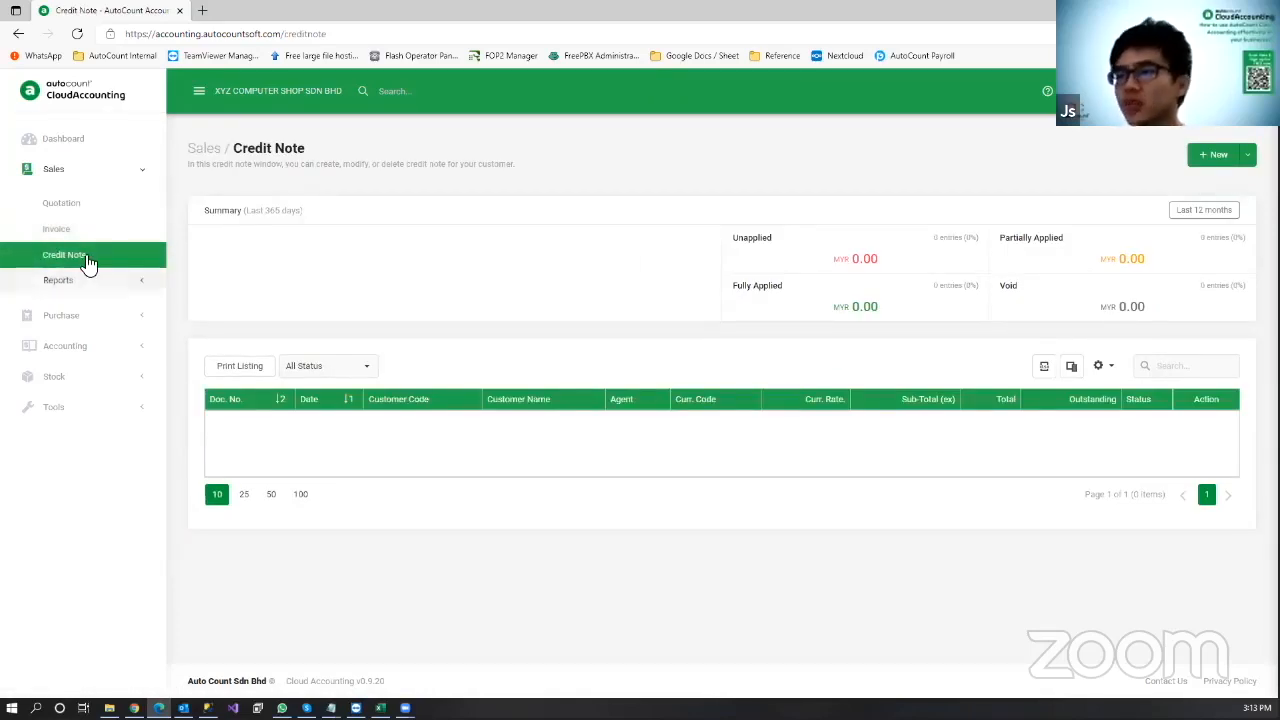
Step: Create a credit note for AUTO COUNT SDN BHD returning one LOGITECH MOUSE, saved without a reason
{"action": "left_click", "coordinate": [1215, 155]}
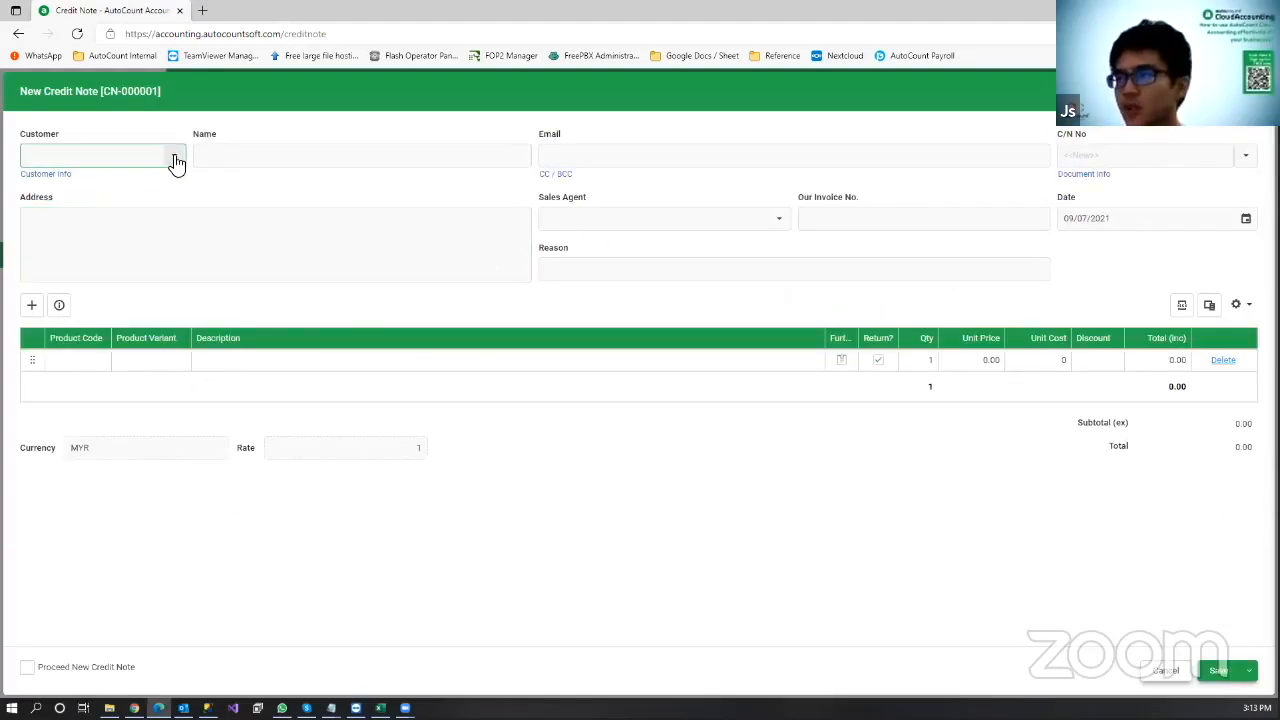
{"action": "left_click", "coordinate": [174, 160]}
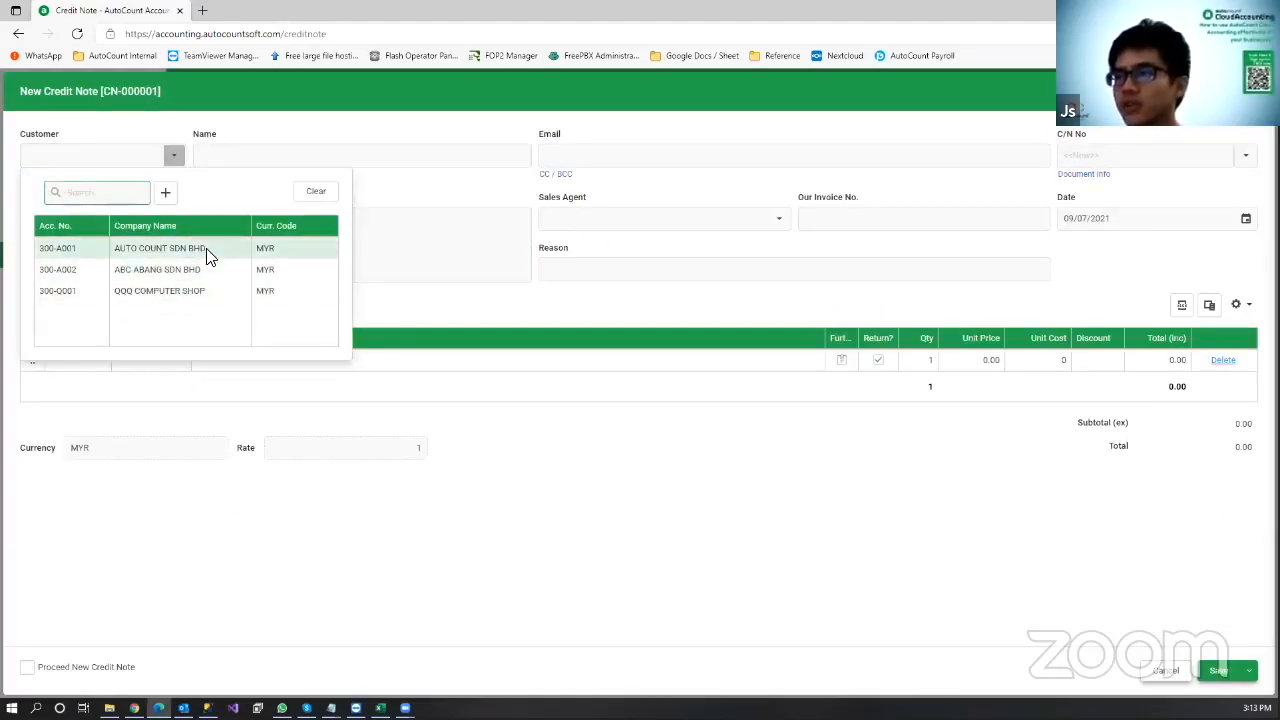
{"action": "left_click", "coordinate": [205, 250]}
{"action": "left_click", "coordinate": [93, 366]}
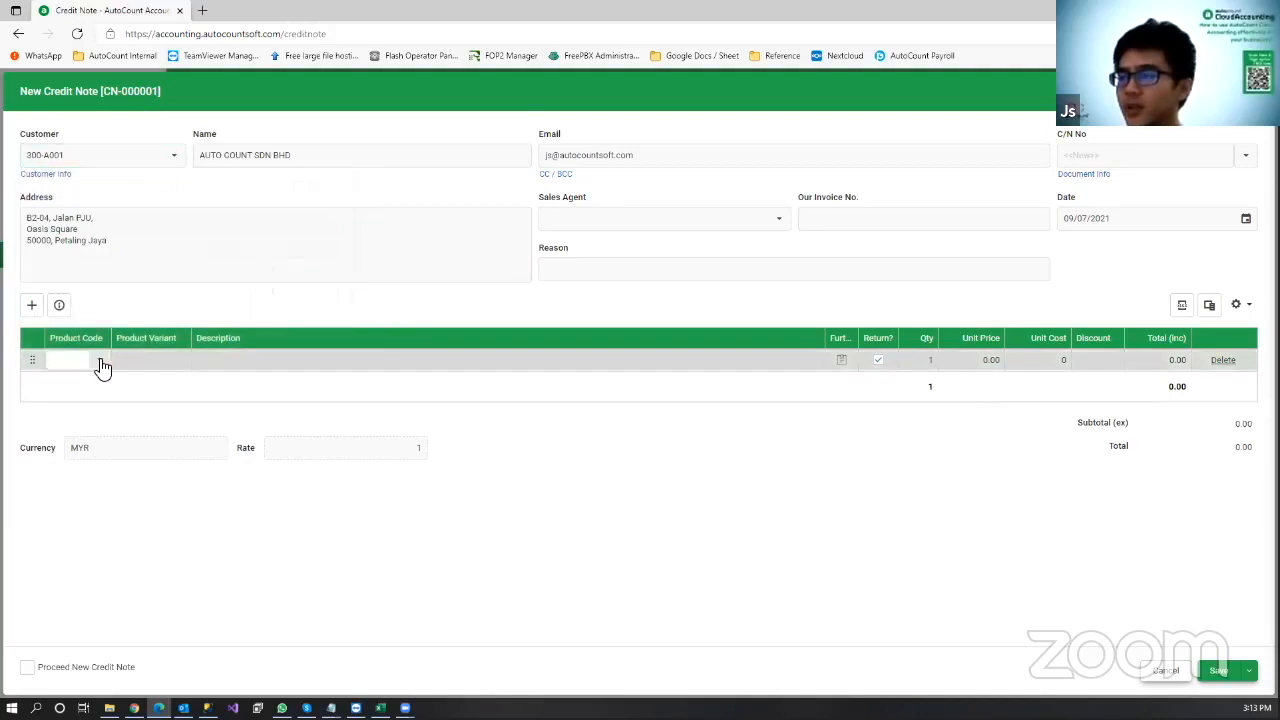
{"action": "left_click", "coordinate": [80, 535]}
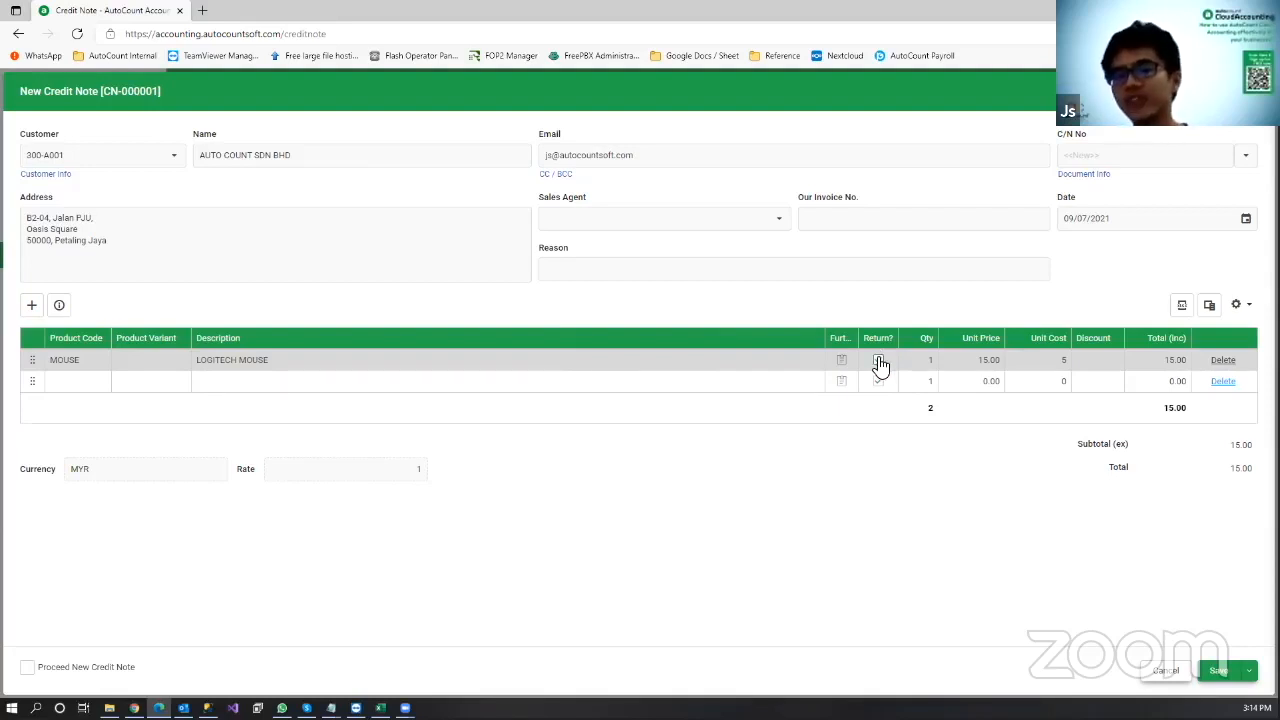
{"action": "left_click", "coordinate": [878, 361]}
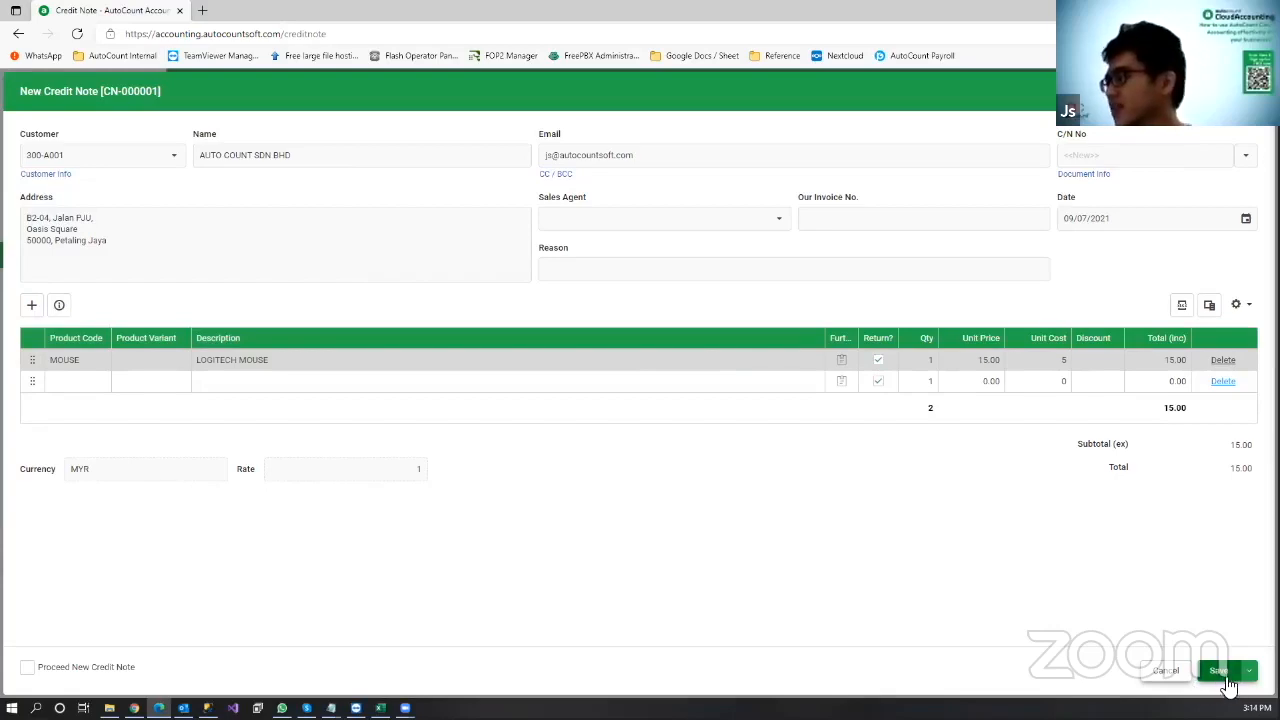
{"action": "left_click", "coordinate": [1222, 671]}
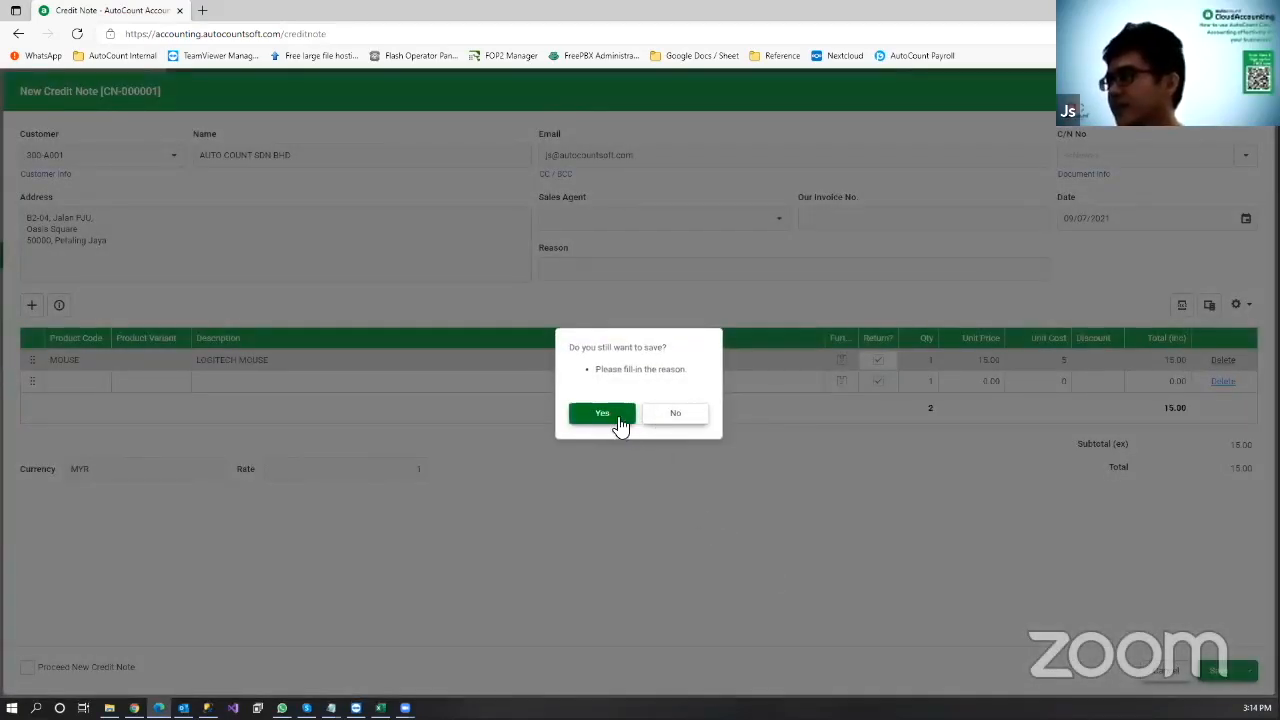
{"action": "left_click", "coordinate": [620, 425]}
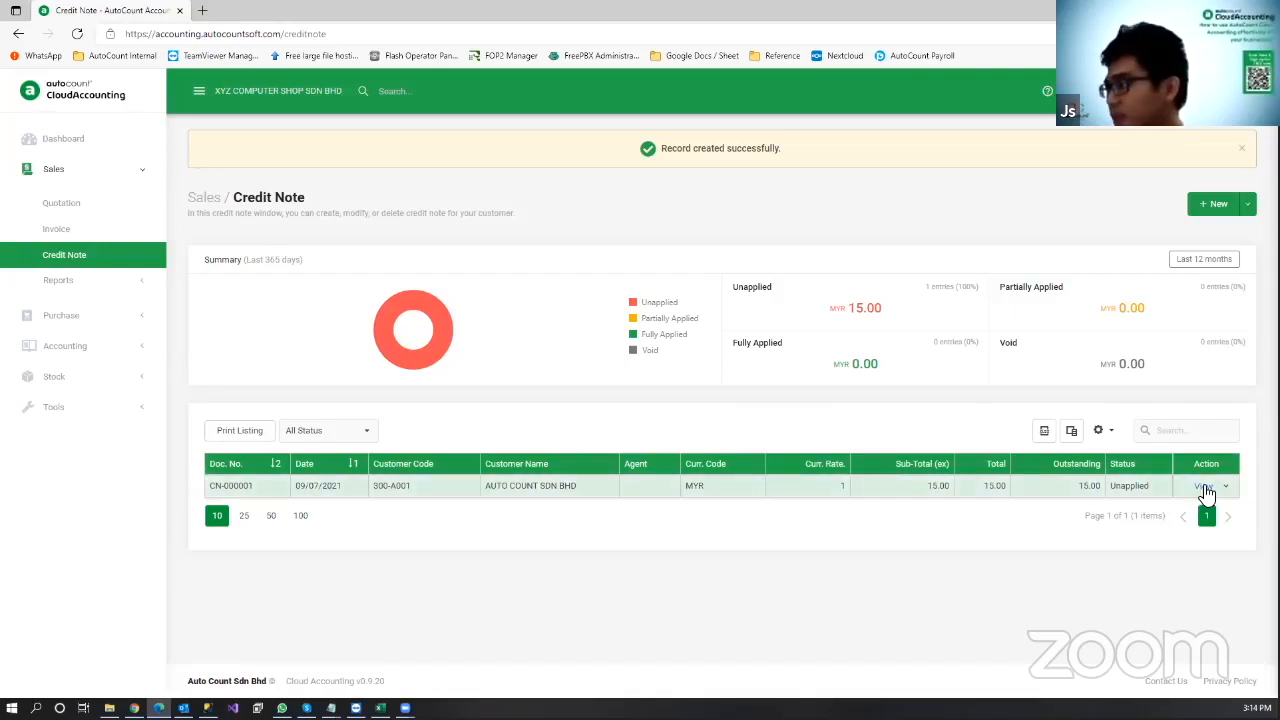
Step: Knock off CN-000001's 15.00 against invoice I-000002, then open the Invoice Print Listing settings
{"action": "left_click", "coordinate": [1226, 486]}
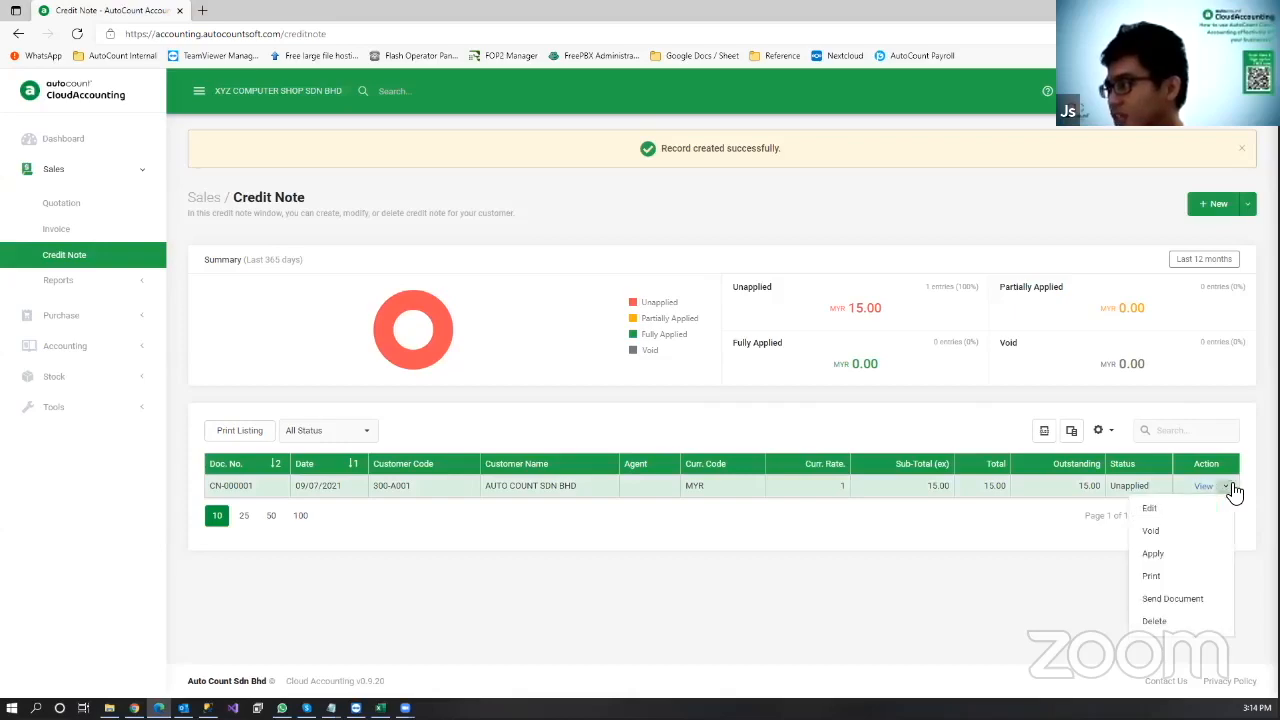
{"action": "left_click", "coordinate": [1185, 556]}
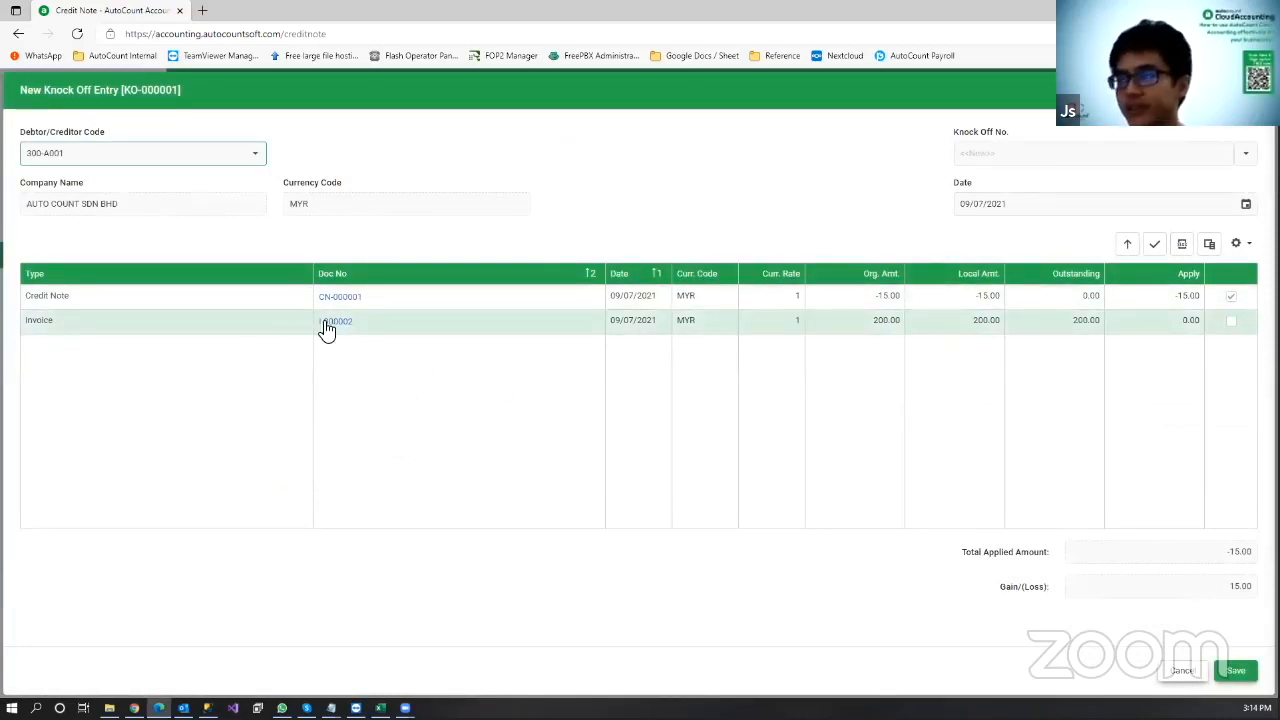
{"action": "left_click", "coordinate": [1229, 321]}
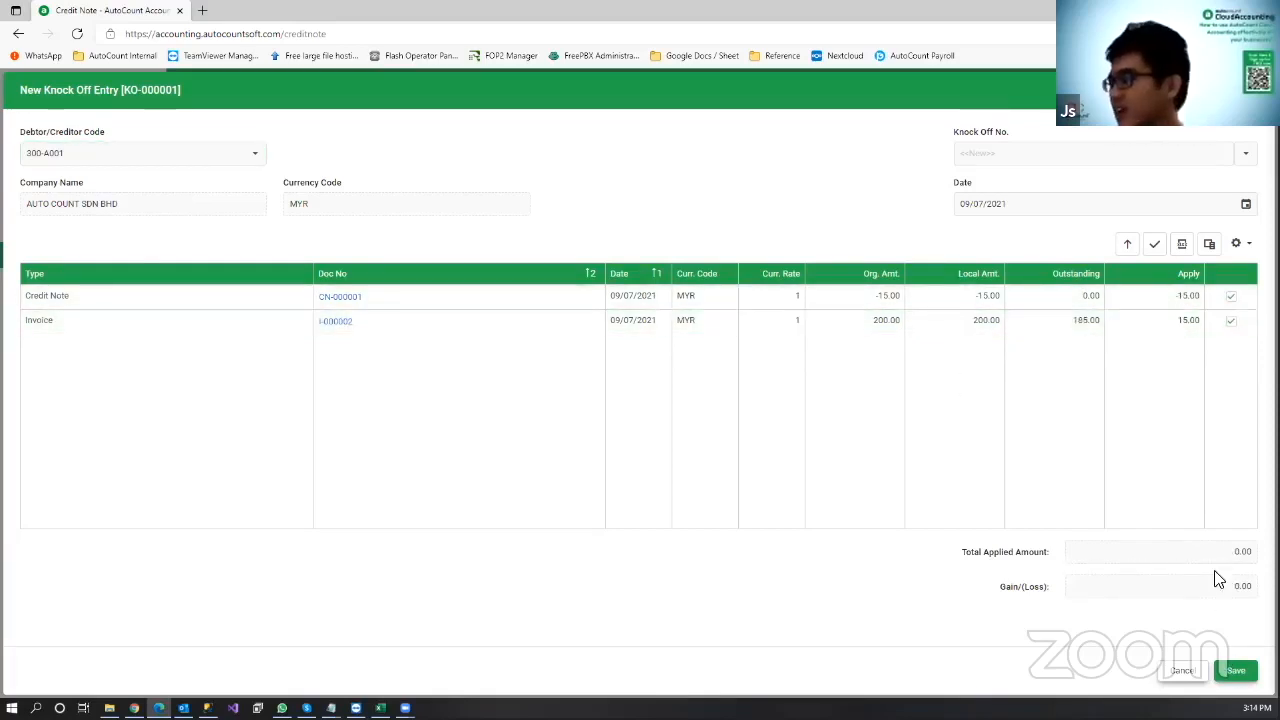
{"action": "left_click", "coordinate": [1236, 670]}
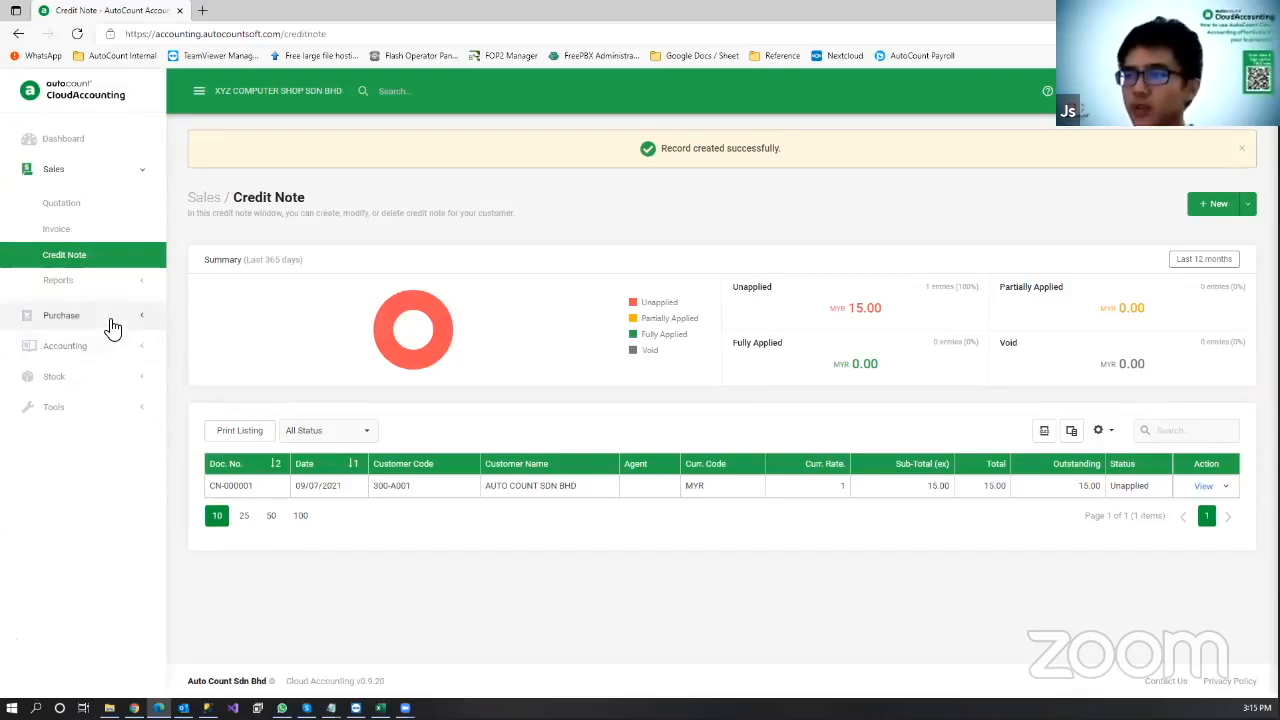
{"action": "left_click", "coordinate": [110, 232]}
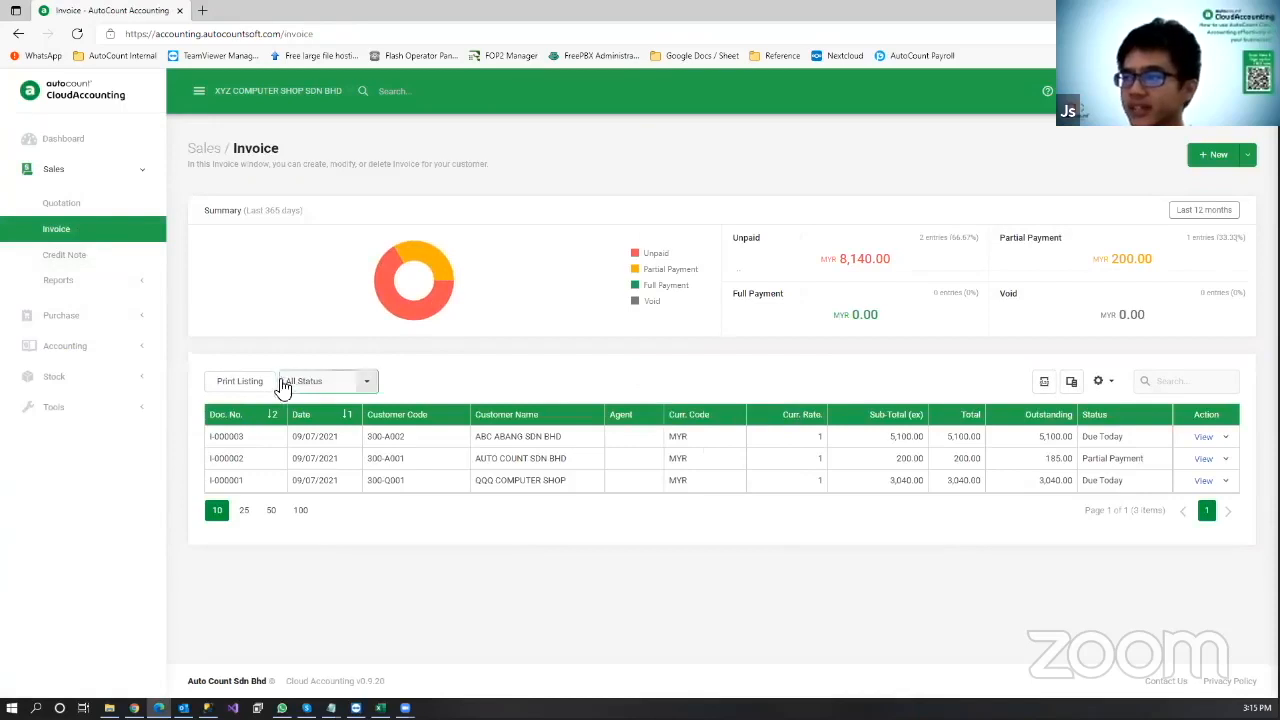
{"action": "left_click", "coordinate": [256, 384]}
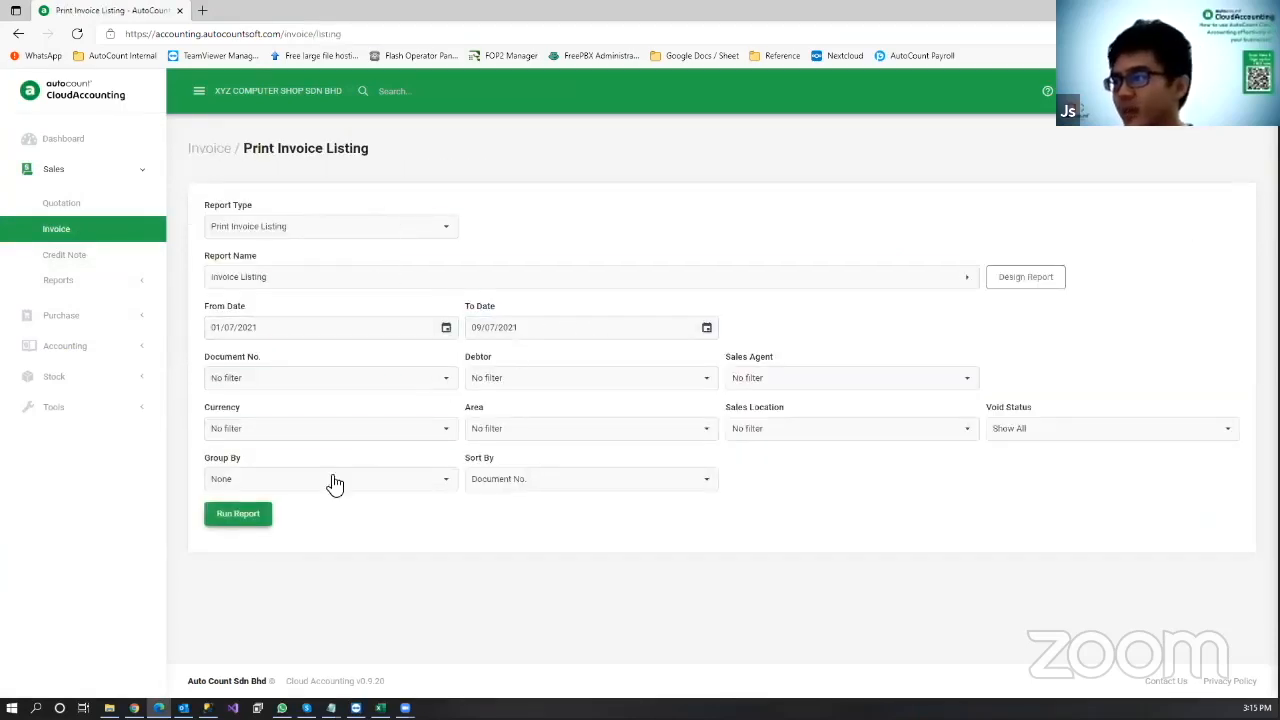
{"action": "left_click", "coordinate": [245, 518]}
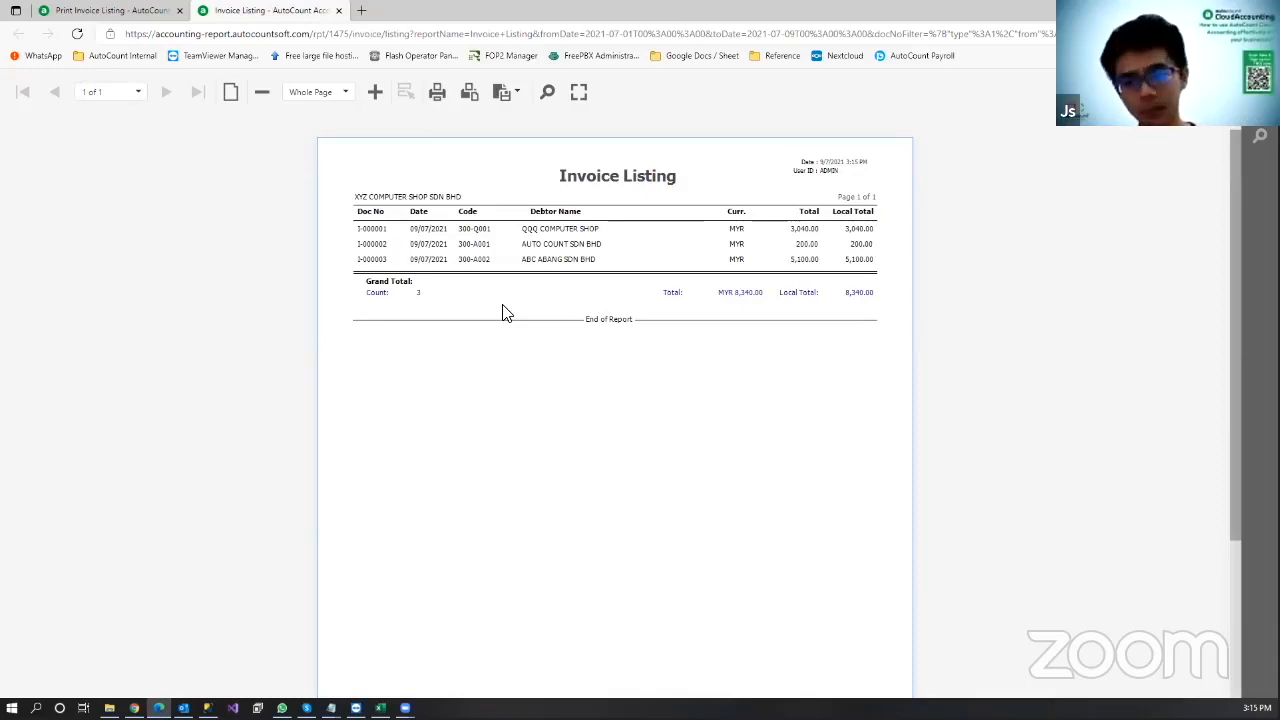
{"action": "middle_click", "coordinate": [295, 6]}
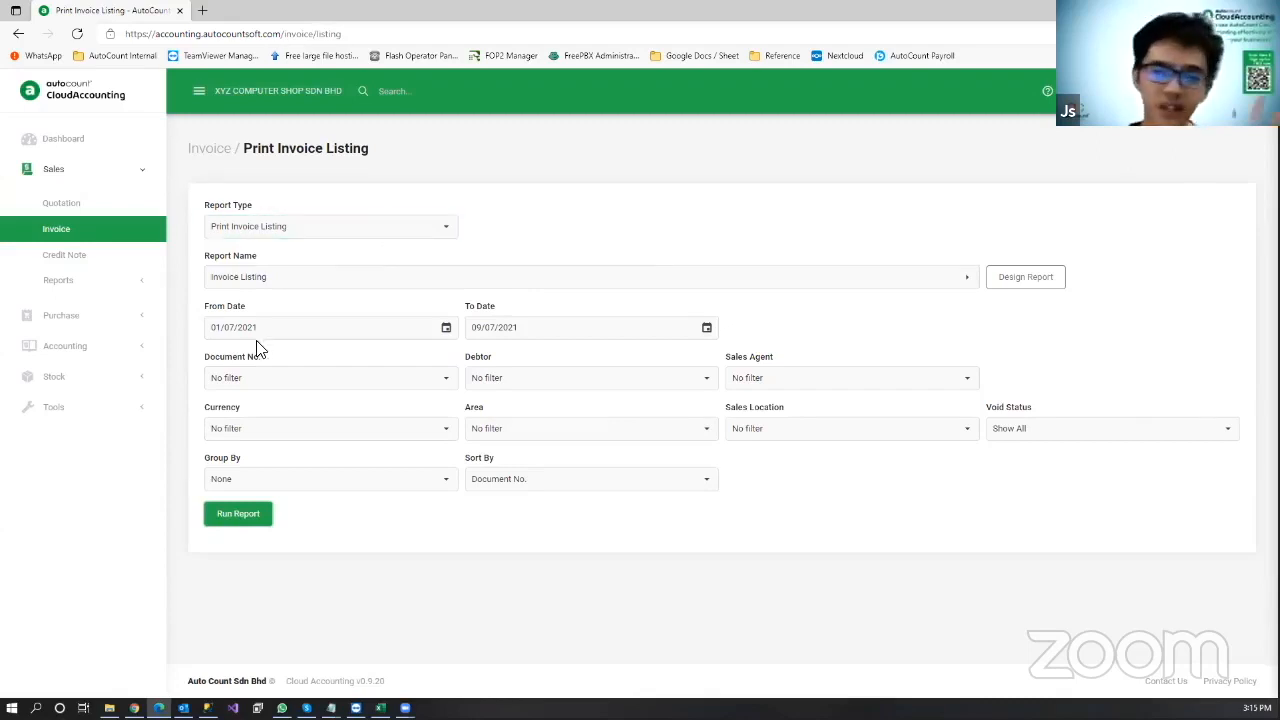
{"action": "left_click", "coordinate": [75, 291]}
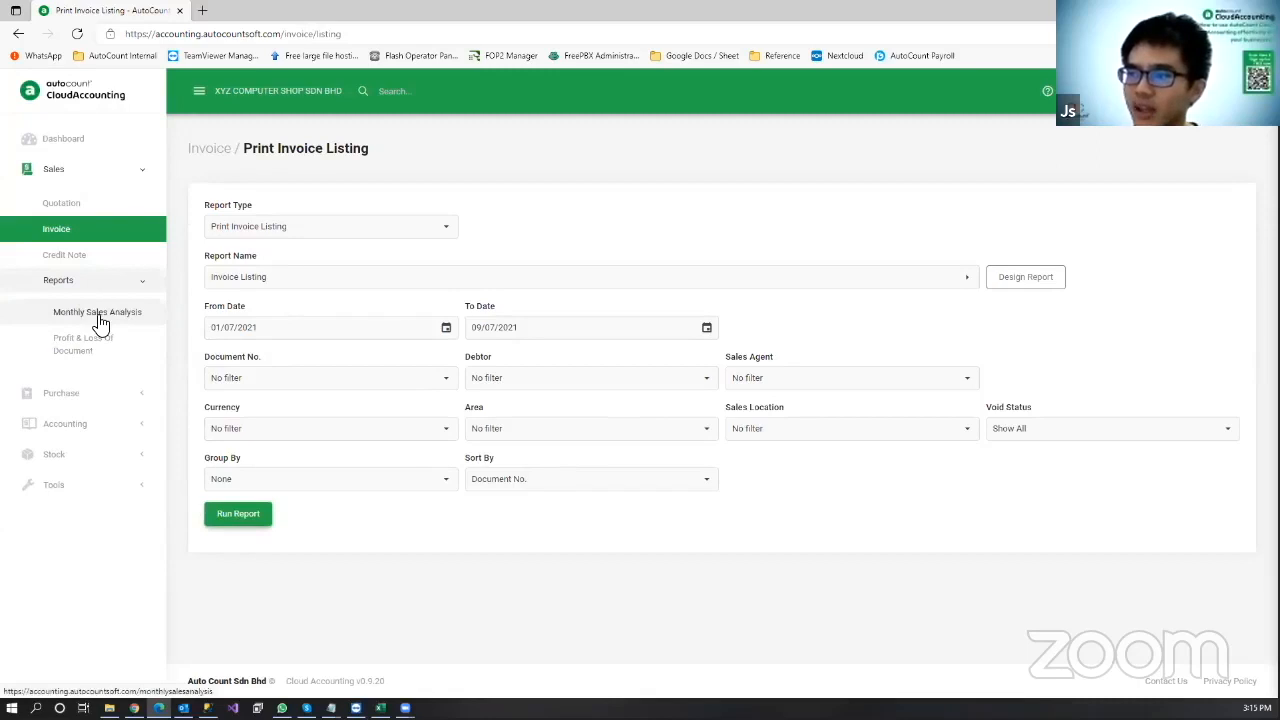
Step: Run the Monthly Sales Analysis for 01/01/2021–09/07/2021, then rerun it with Sales By set to Product
{"action": "left_click", "coordinate": [94, 328]}
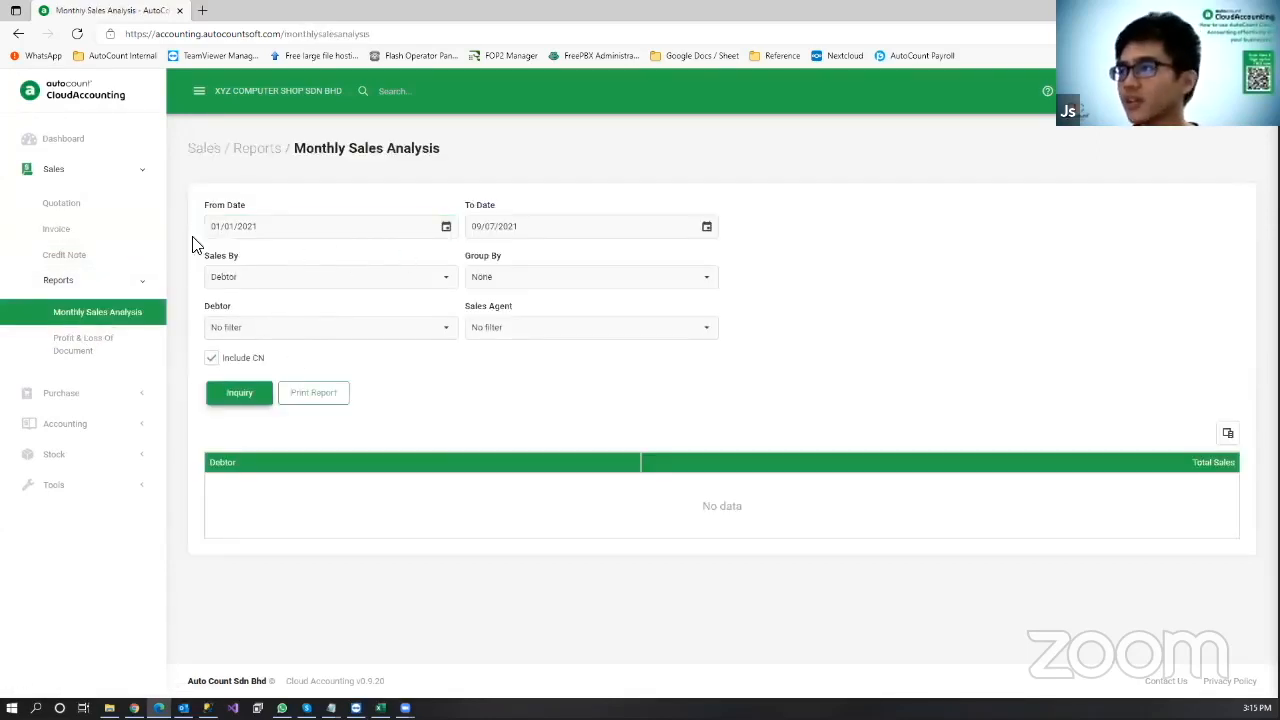
{"action": "left_click", "coordinate": [260, 398]}
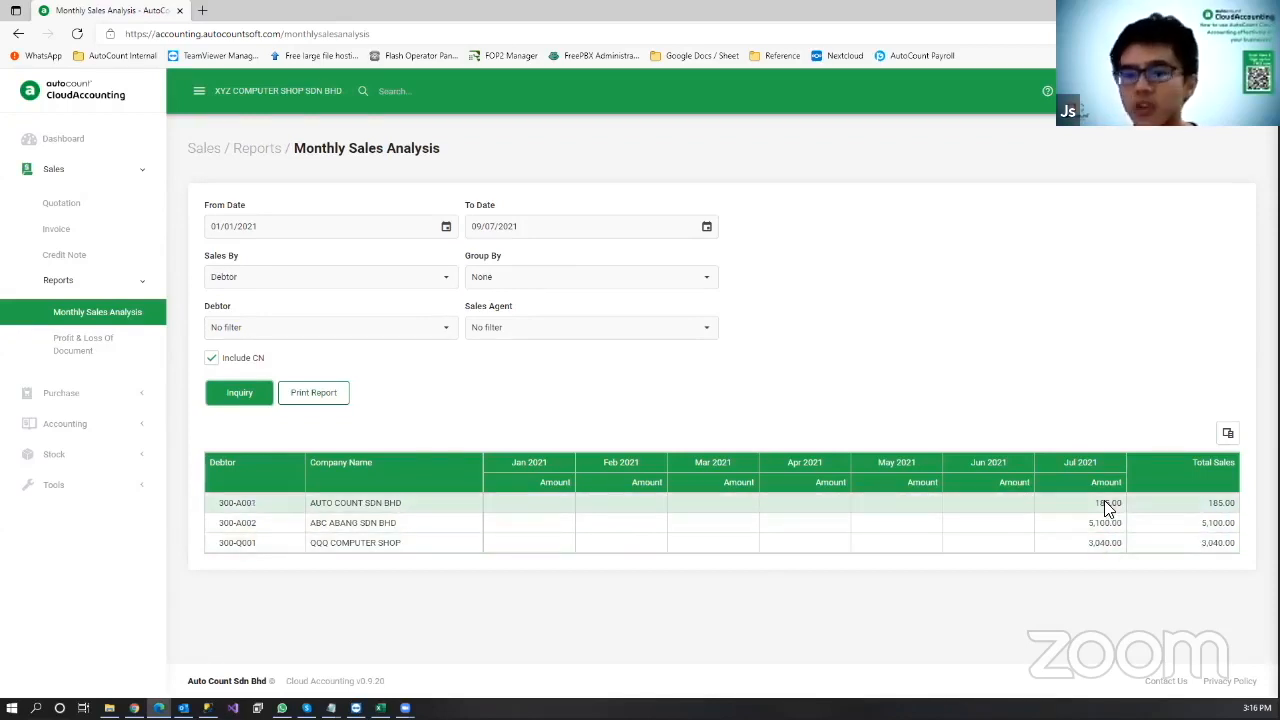
{"action": "left_click", "coordinate": [443, 276]}
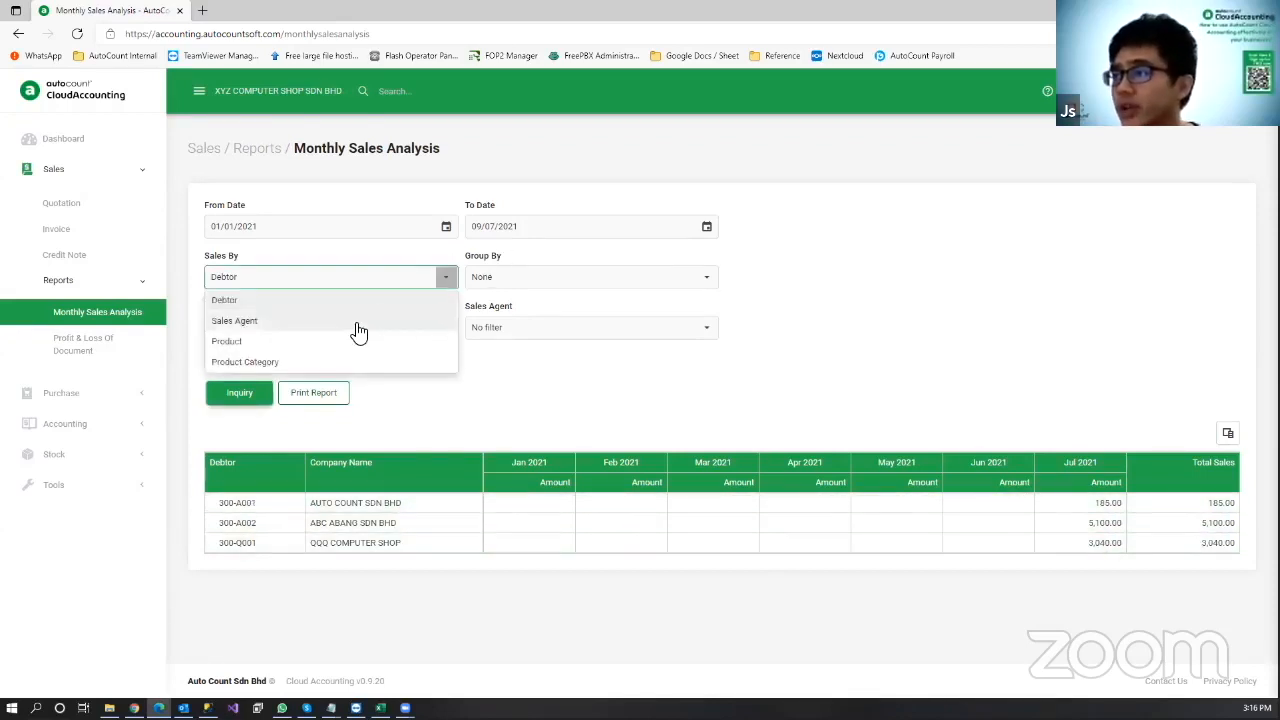
{"action": "left_click", "coordinate": [344, 344]}
{"action": "left_click", "coordinate": [240, 402]}
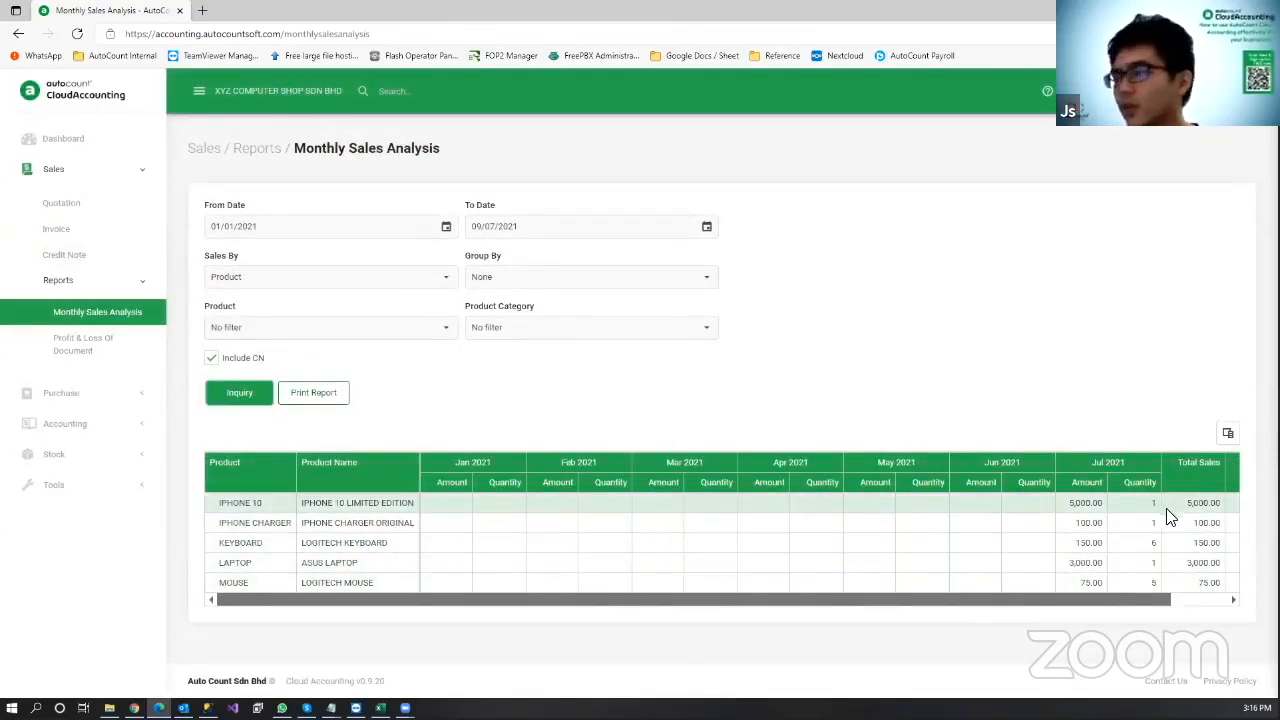
Step: Group the monthly sales analysis by Product Category, shown down to category level 3
{"action": "left_click", "coordinate": [448, 279]}
{"action": "left_click", "coordinate": [345, 362]}
{"action": "left_click", "coordinate": [232, 398]}
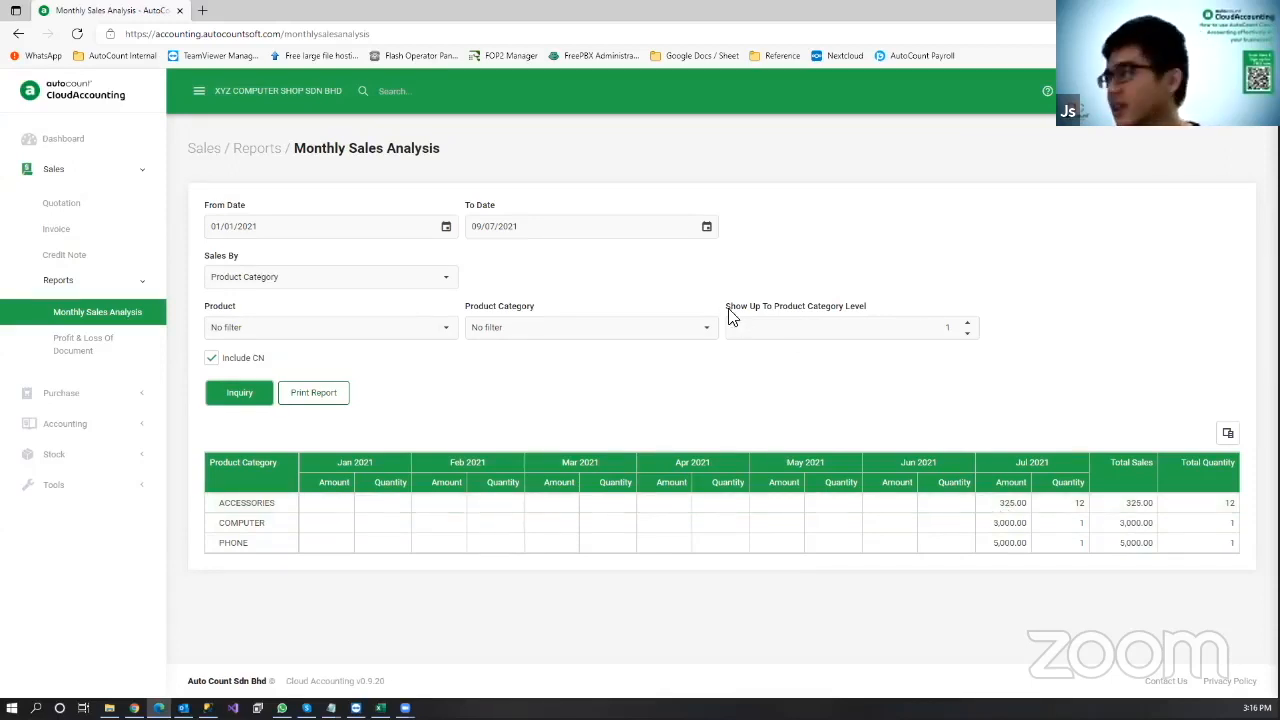
{"action": "left_click", "coordinate": [930, 322]}
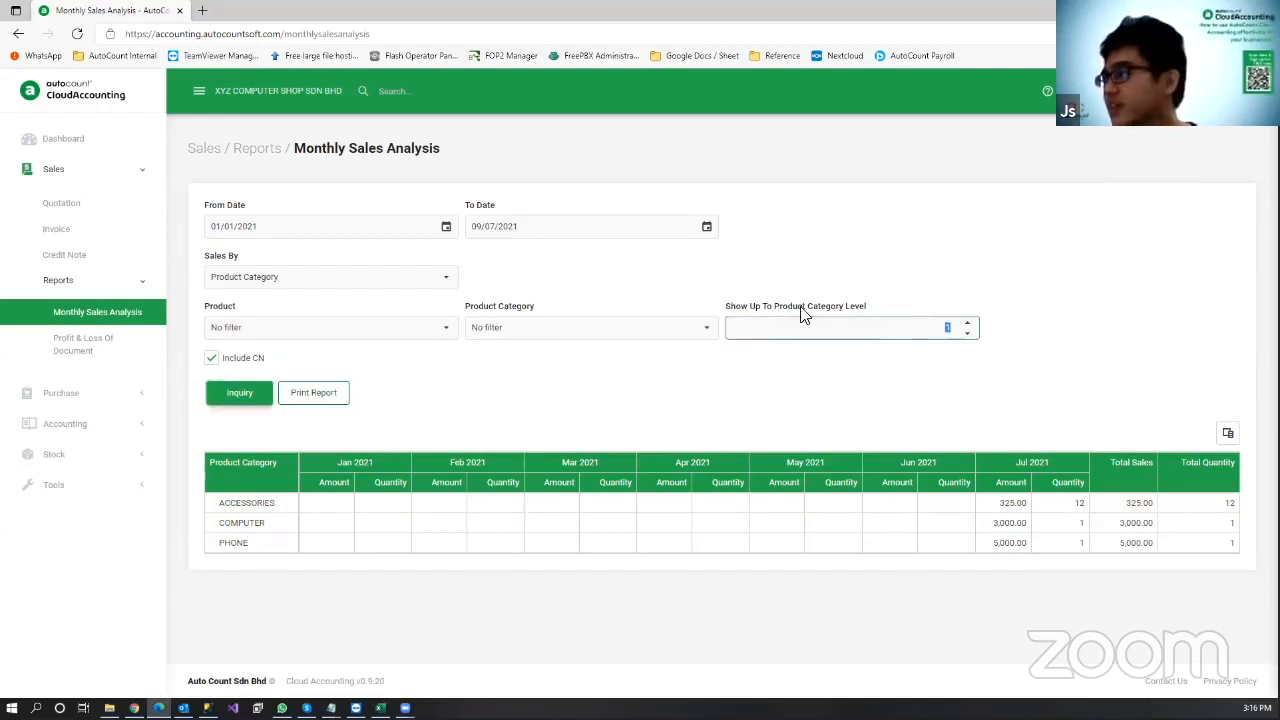
{"action": "left_click", "coordinate": [967, 323]}
{"action": "left_click", "coordinate": [967, 323]}
{"action": "left_click", "coordinate": [250, 394]}
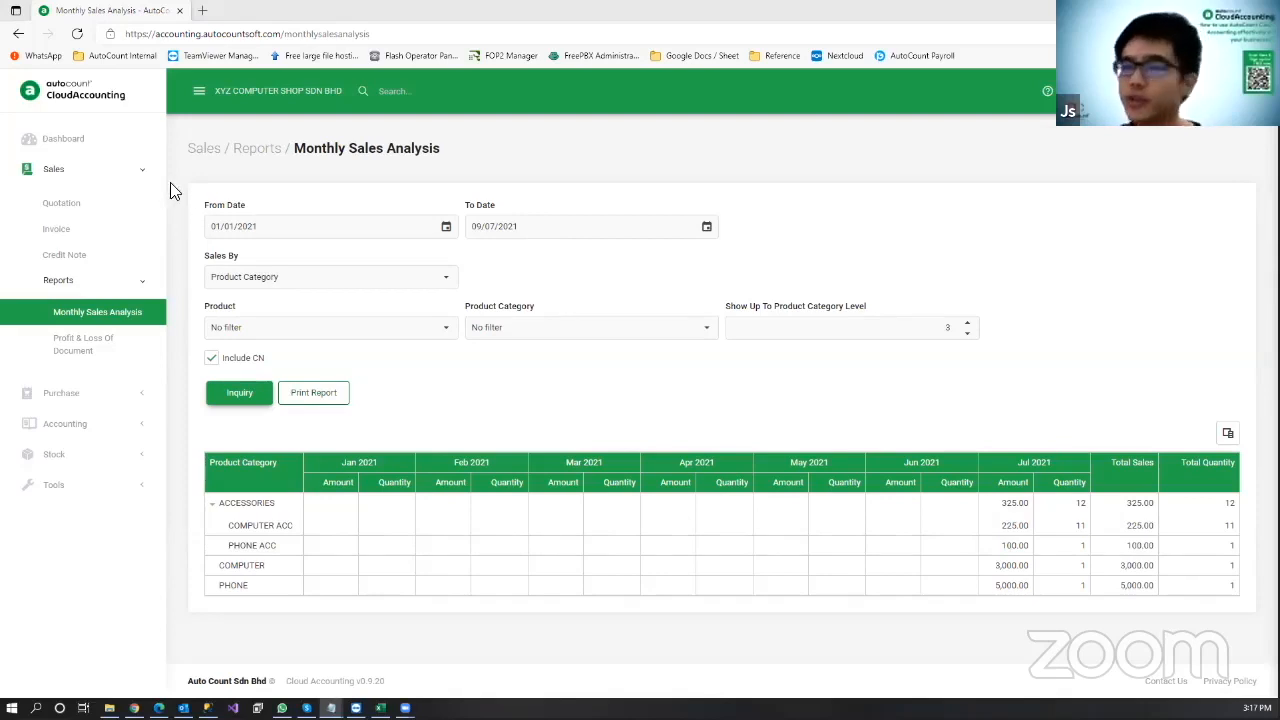
Step: Start a new receipt voucher from debtor AUTO COUNT SDN BHD
{"action": "left_click", "coordinate": [83, 432]}
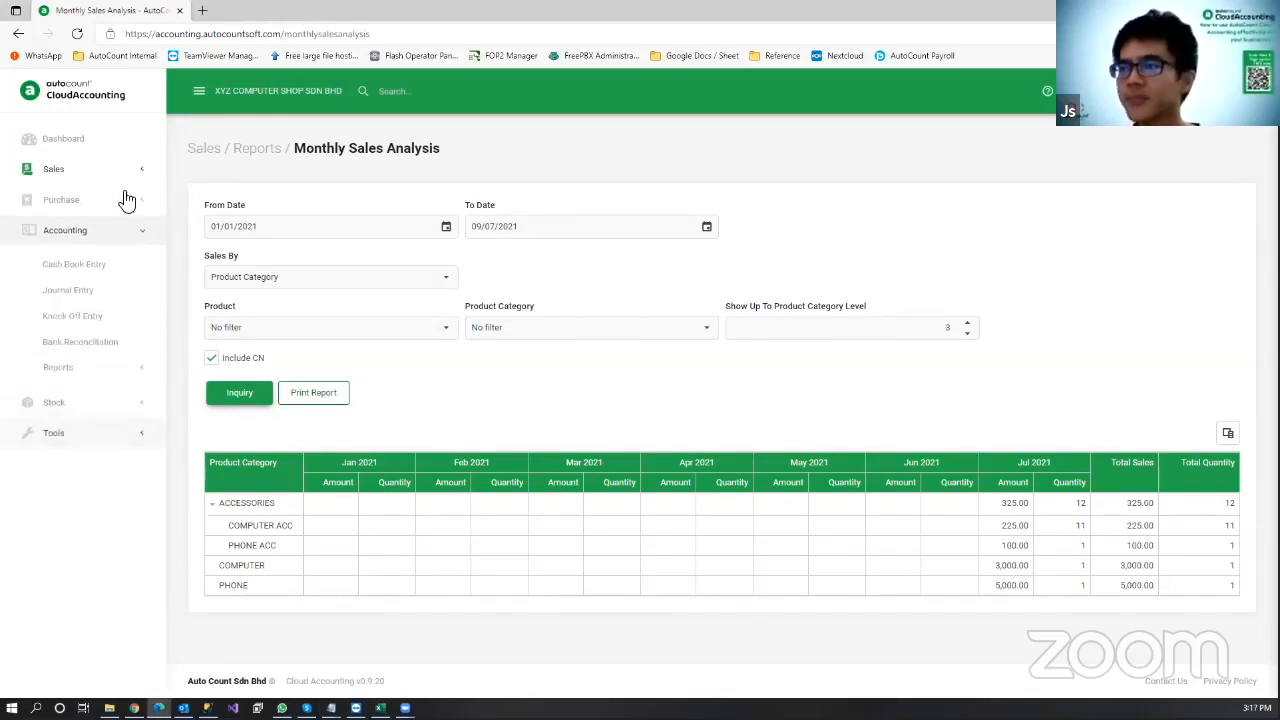
{"action": "left_click", "coordinate": [127, 270]}
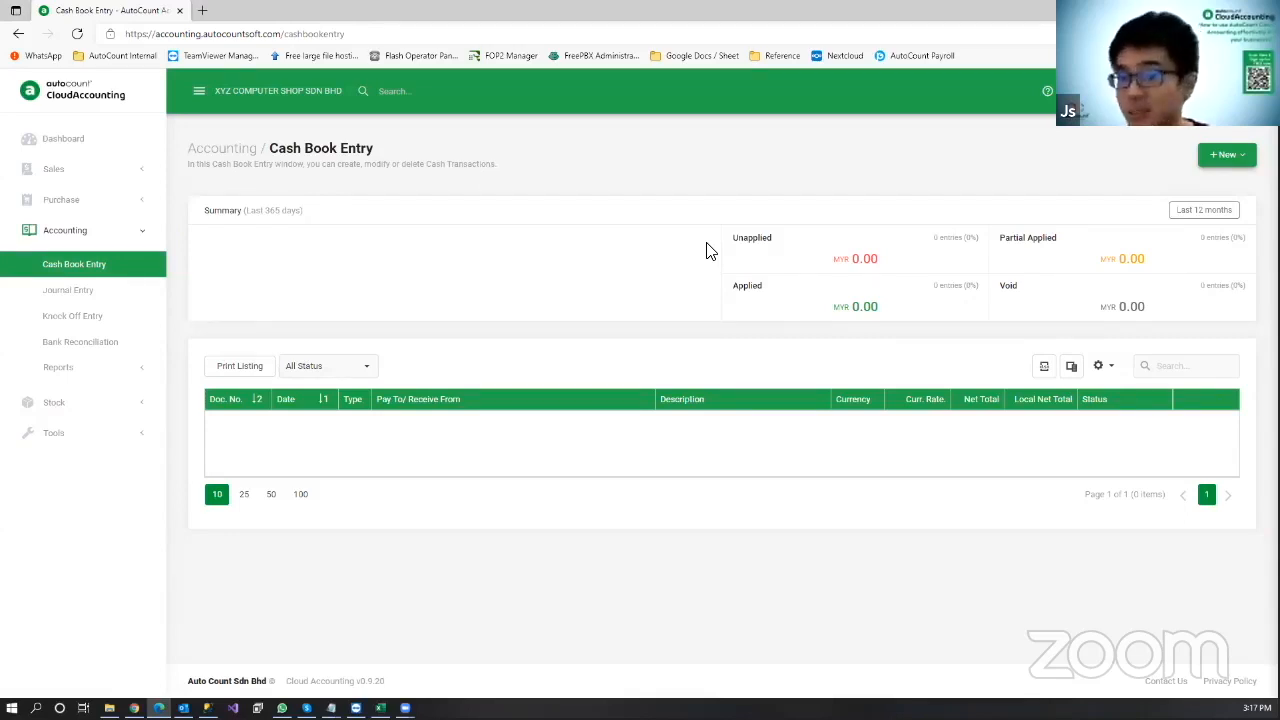
{"action": "left_click", "coordinate": [1227, 154]}
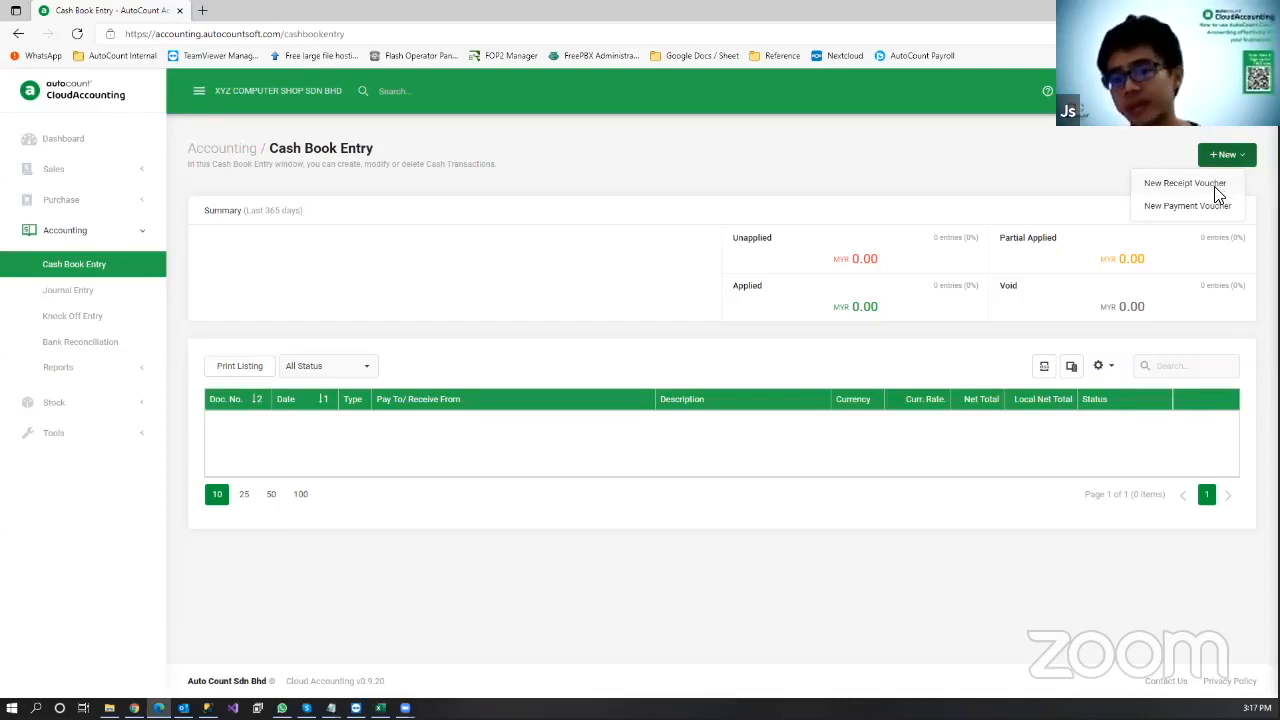
{"action": "left_click", "coordinate": [1198, 184]}
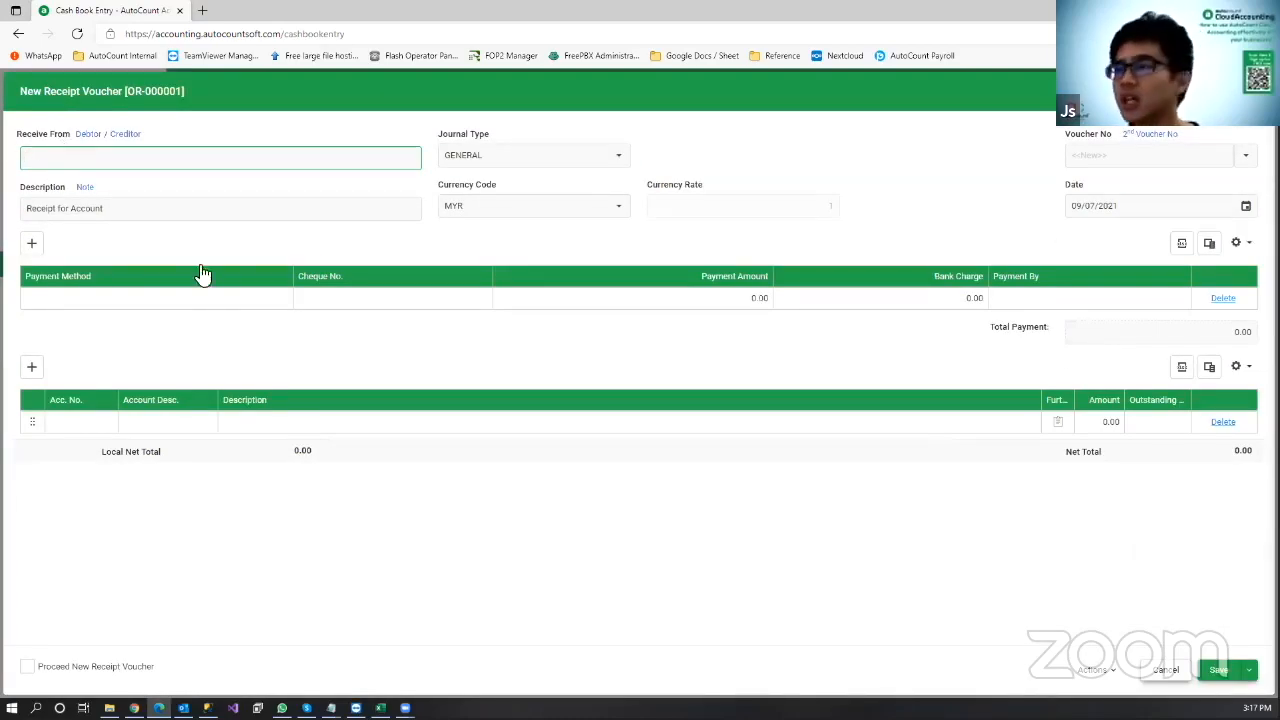
{"action": "left_click", "coordinate": [87, 135]}
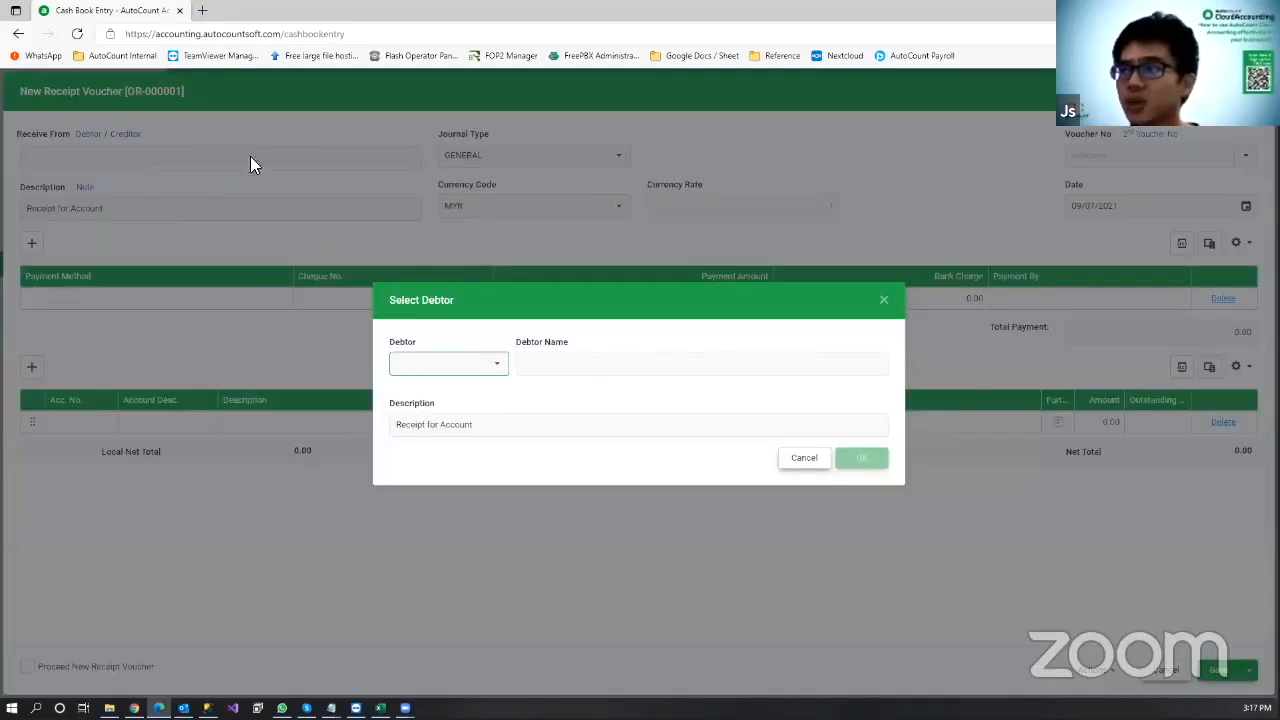
{"action": "left_click", "coordinate": [496, 365]}
{"action": "left_click", "coordinate": [519, 447]}
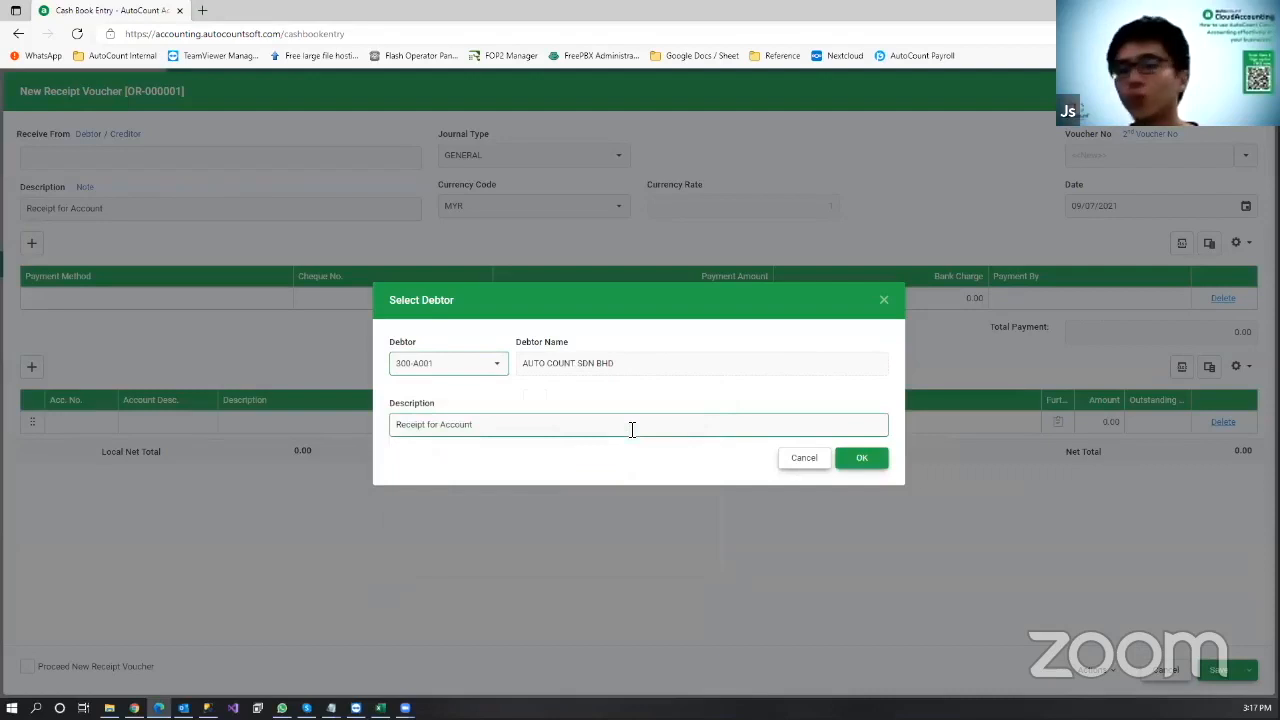
{"action": "left_click", "coordinate": [866, 466]}
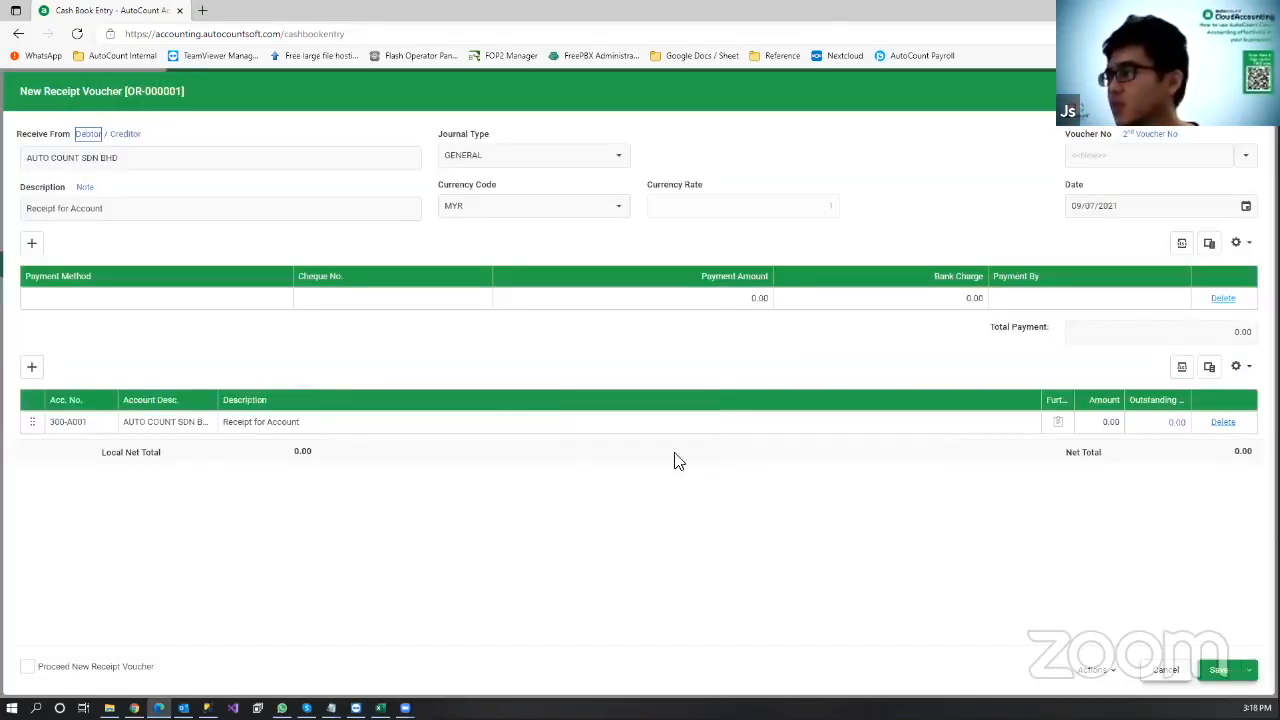
Step: Set payment method CASH with amount 50.00 and save the receipt
{"action": "left_click", "coordinate": [270, 297]}
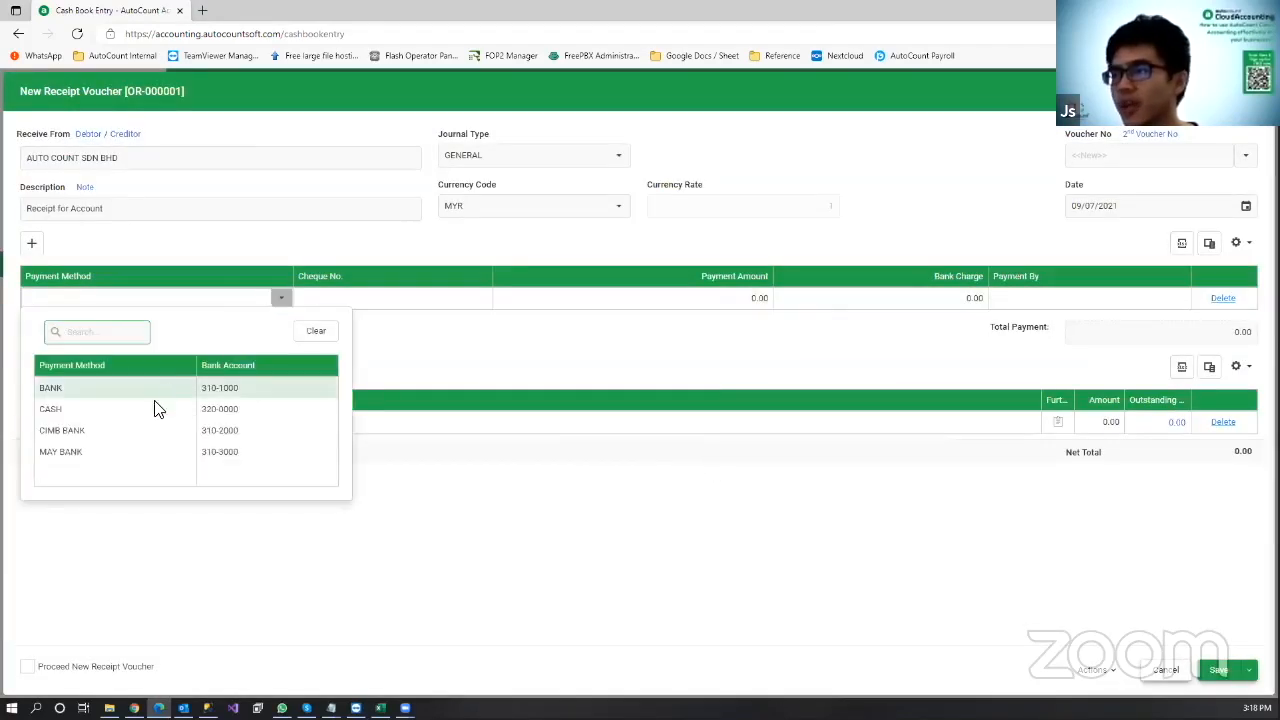
{"action": "left_click", "coordinate": [160, 402]}
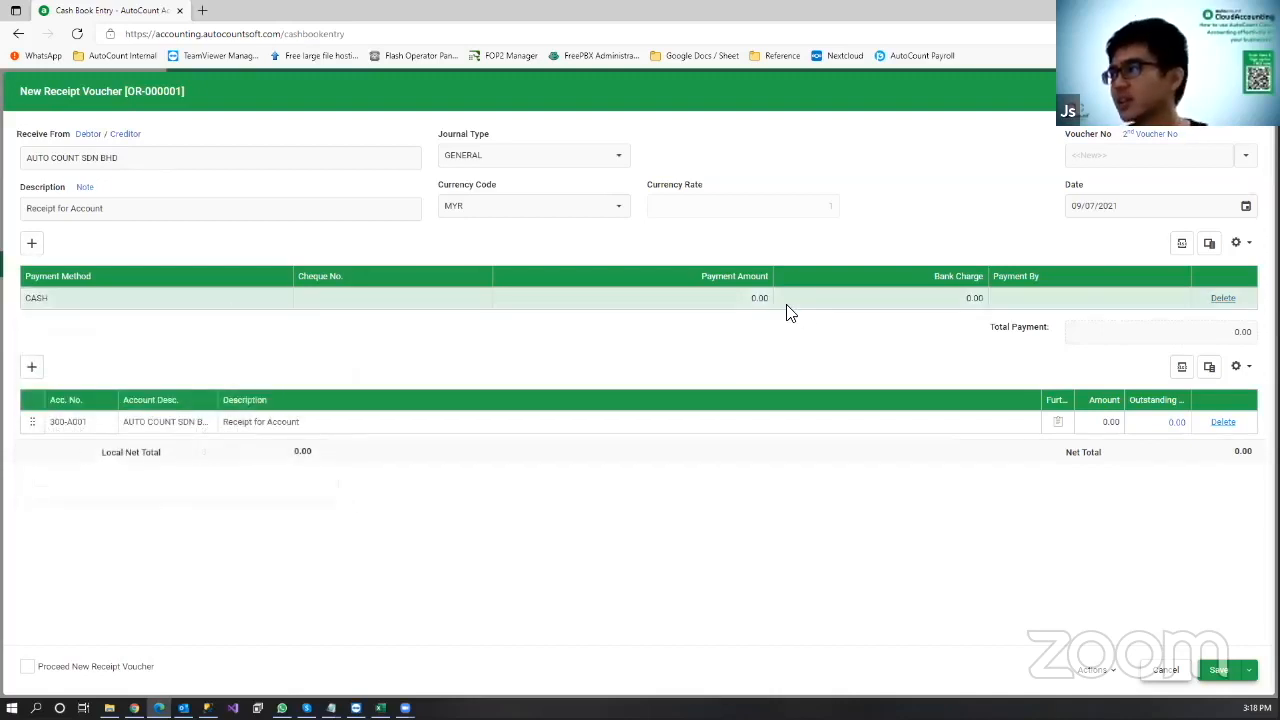
{"action": "left_click", "coordinate": [751, 297]}
{"action": "left_click", "coordinate": [646, 337]}
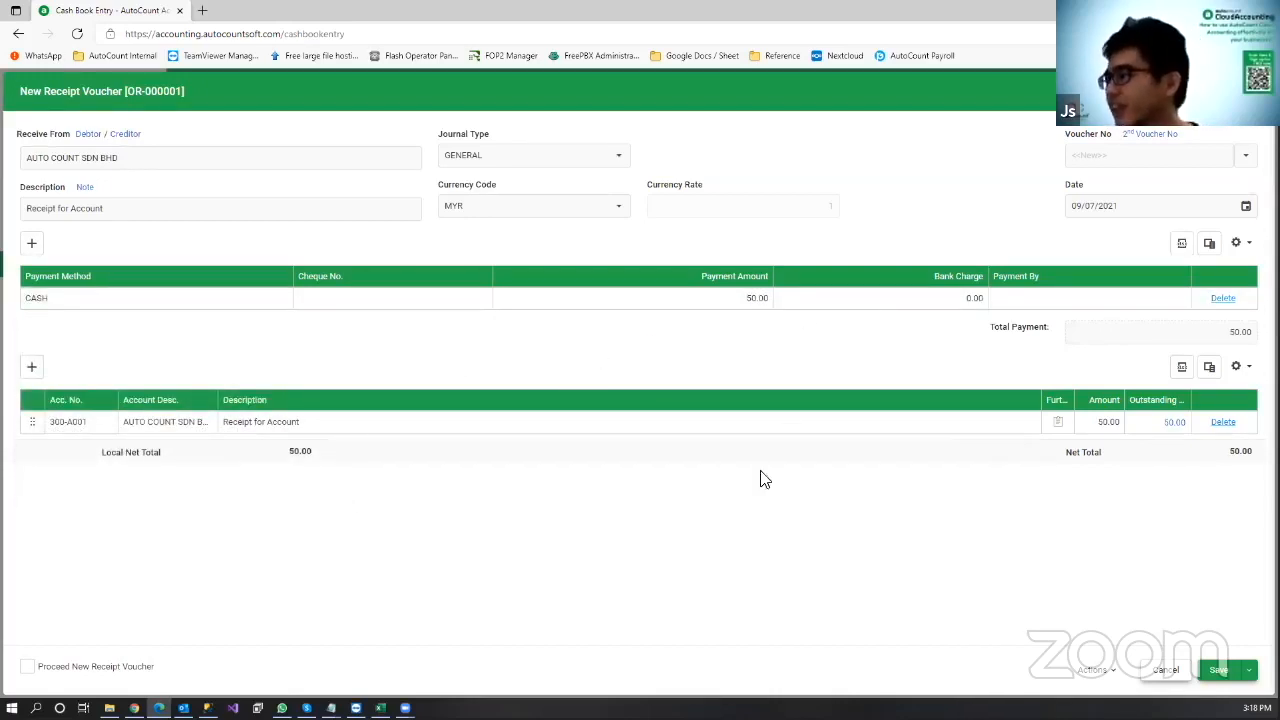
{"action": "left_click", "coordinate": [1222, 670]}
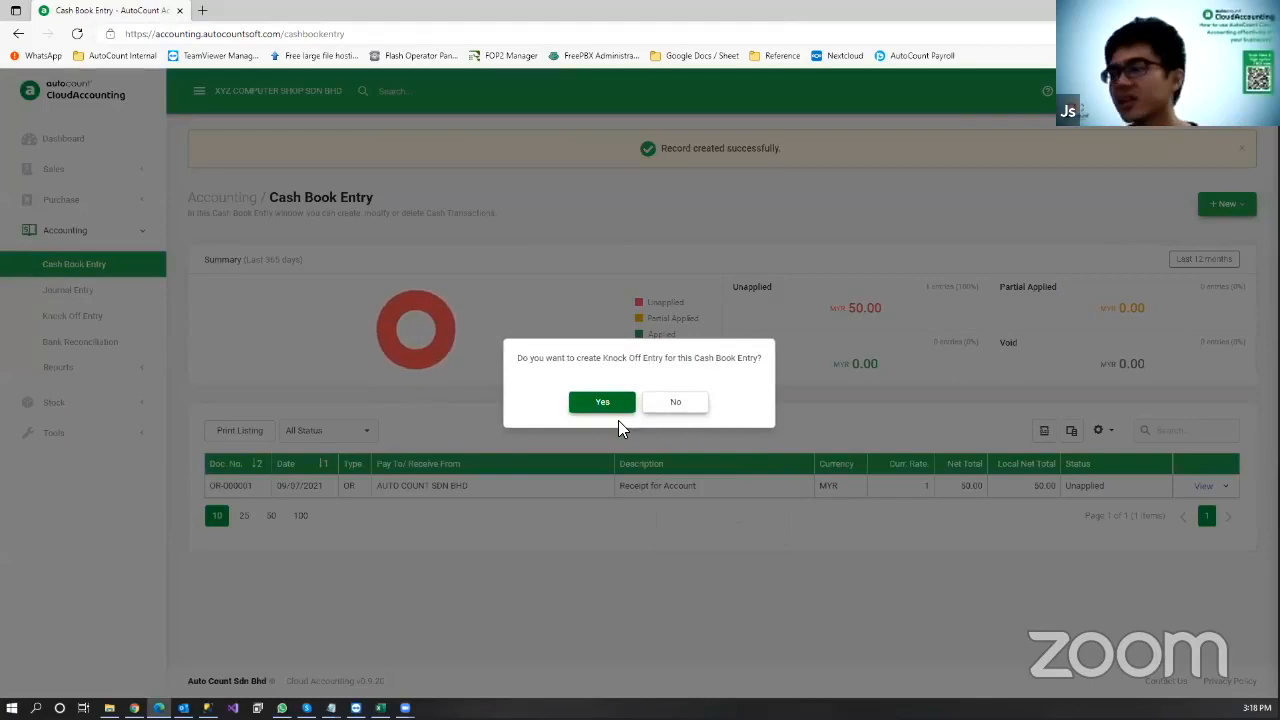
Step: Knock off the 50.00 receipt against the 200.00 invoice and save
{"action": "left_click", "coordinate": [617, 404]}
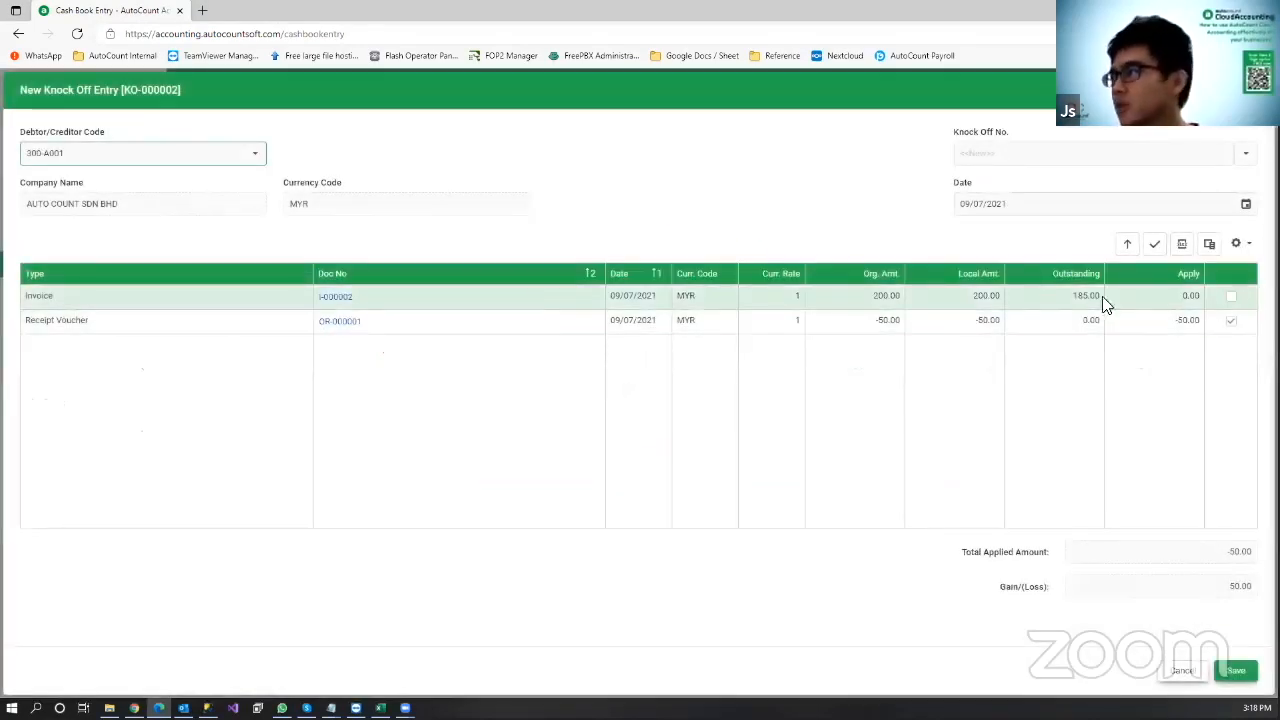
{"action": "left_click", "coordinate": [1232, 300]}
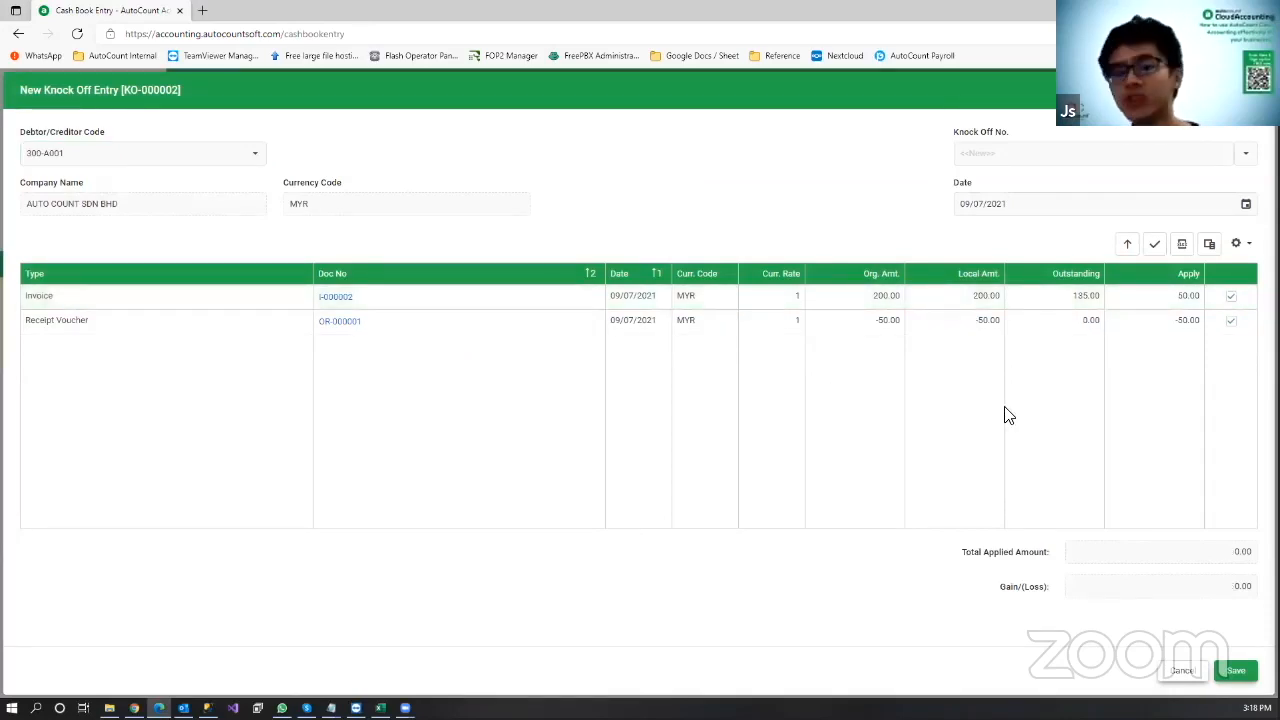
{"action": "left_click", "coordinate": [1236, 671]}
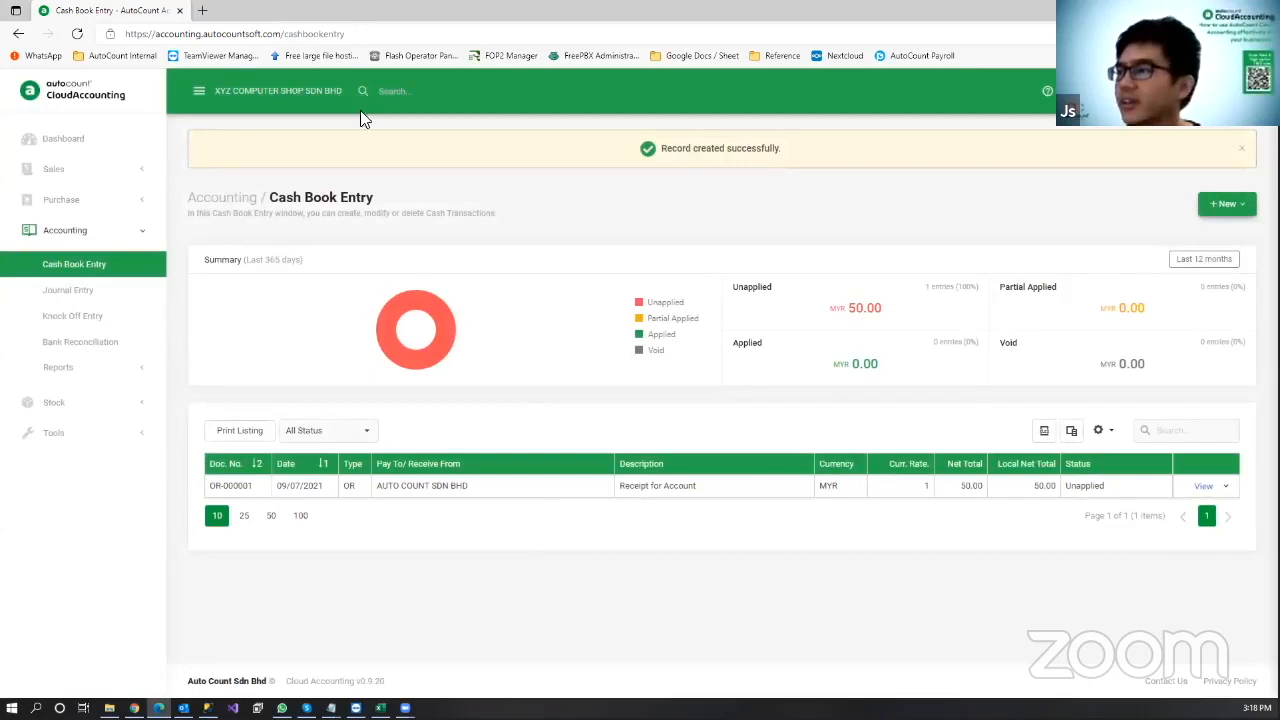
Step: Check the invoice list's outstanding balance, then return to the Cash Book Entry list
{"action": "left_click", "coordinate": [102, 172]}
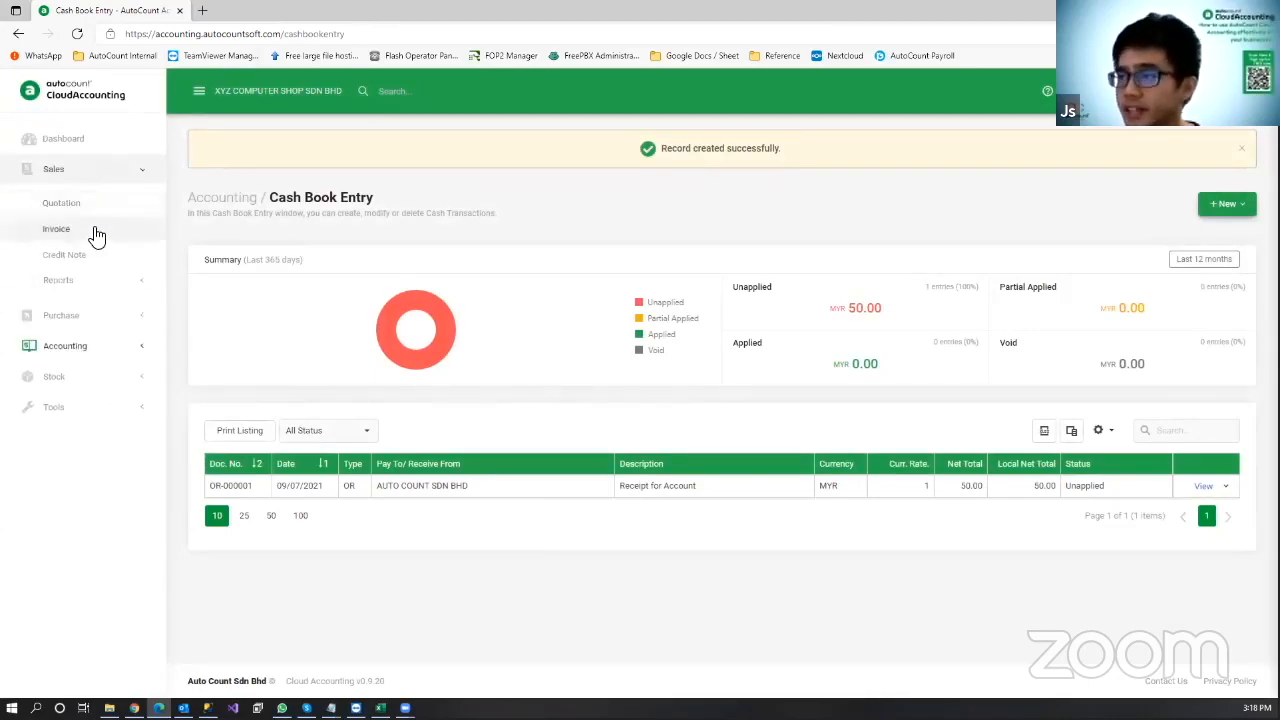
{"action": "left_click", "coordinate": [94, 236]}
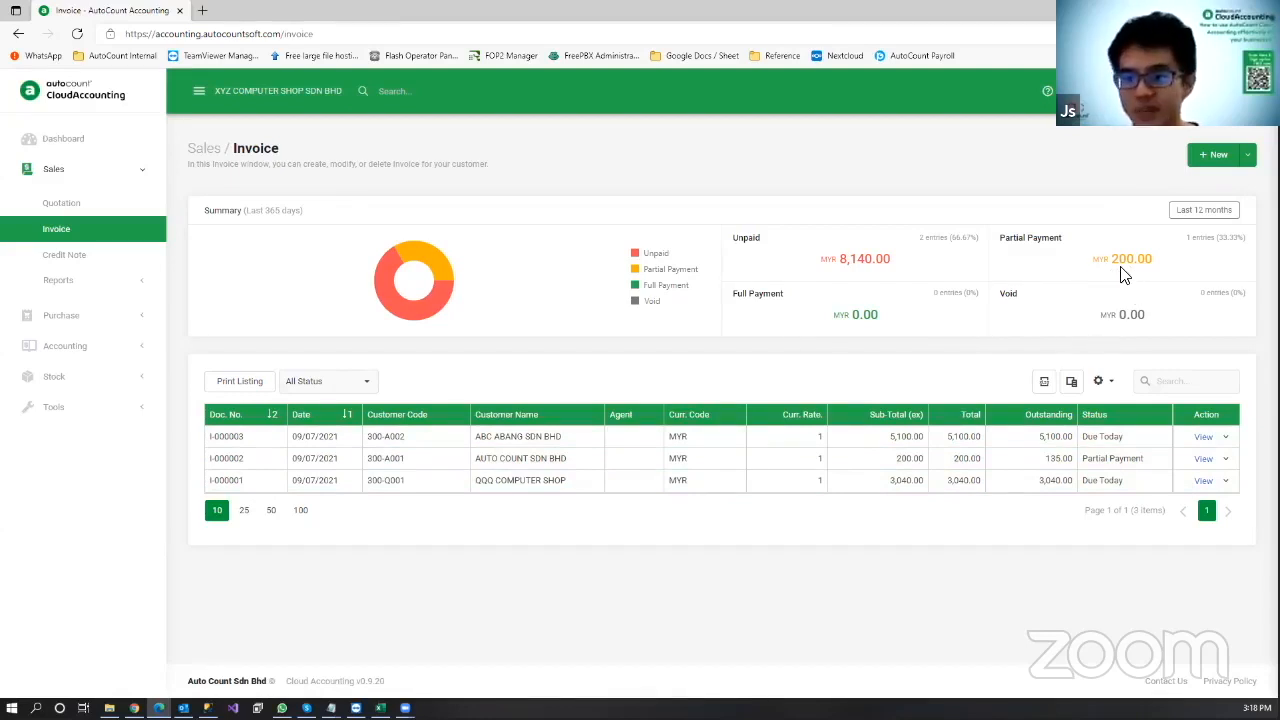
{"action": "left_click", "coordinate": [102, 350]}
{"action": "left_click", "coordinate": [106, 266]}
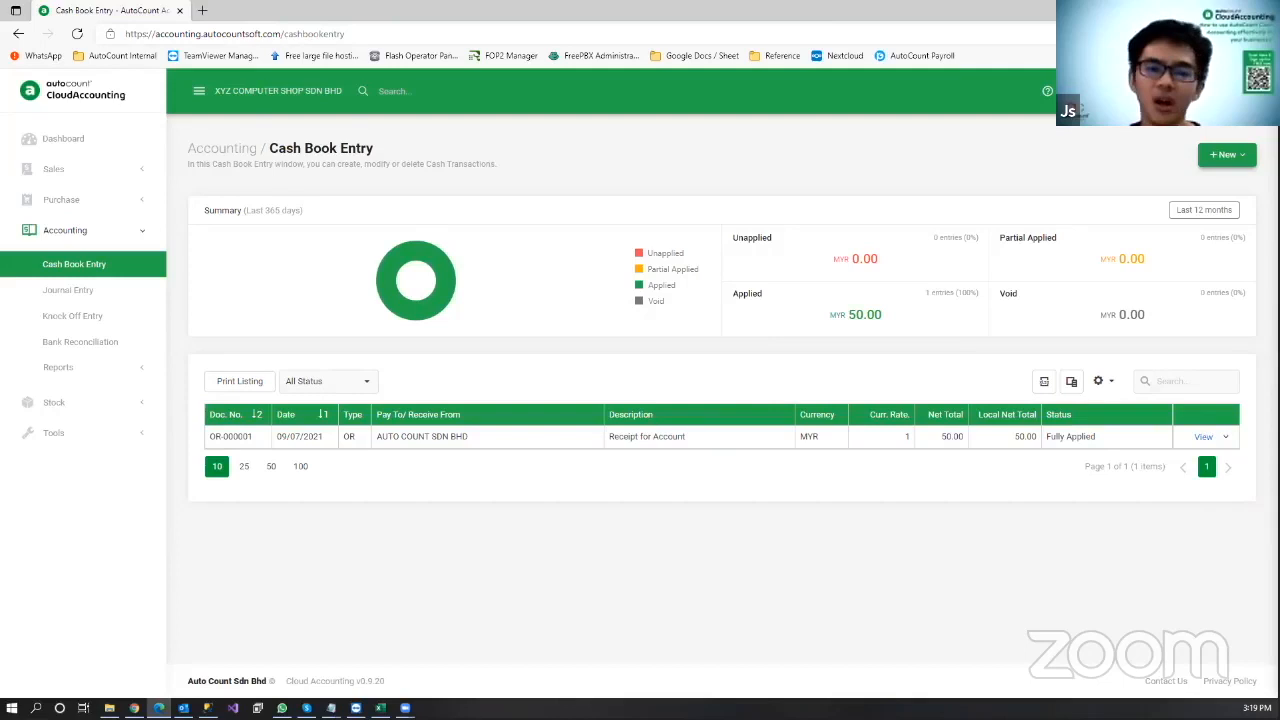
{"action": "key", "text": "alt+Tab"}
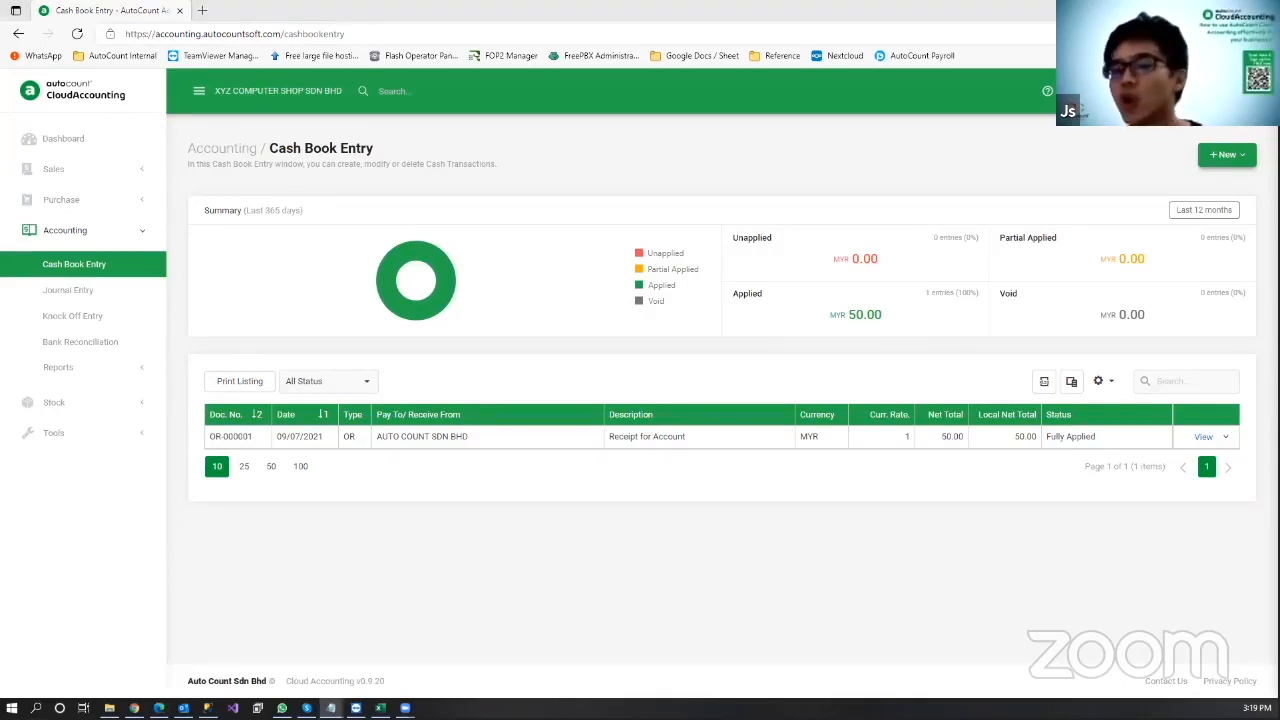
Step: Start a new payment voucher to creditor XXX COMPUTER SHOP (400-X001)
{"action": "left_click", "coordinate": [1226, 155]}
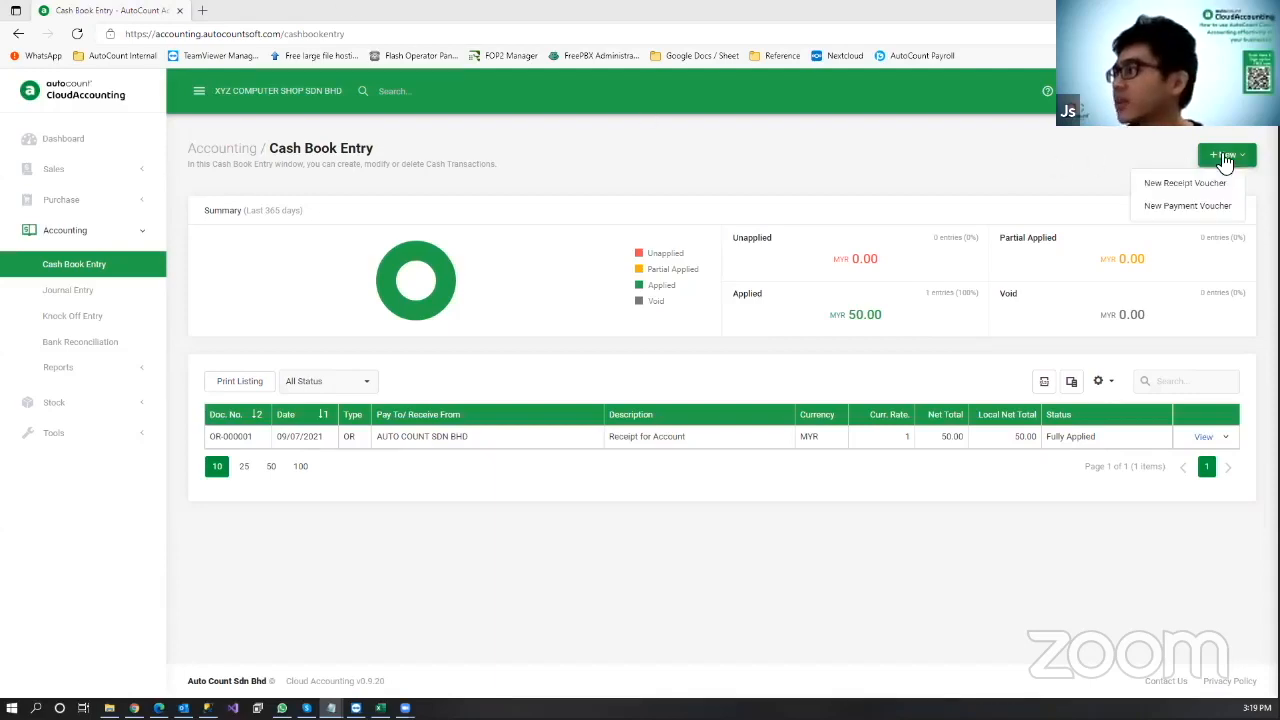
{"action": "left_click", "coordinate": [1188, 206]}
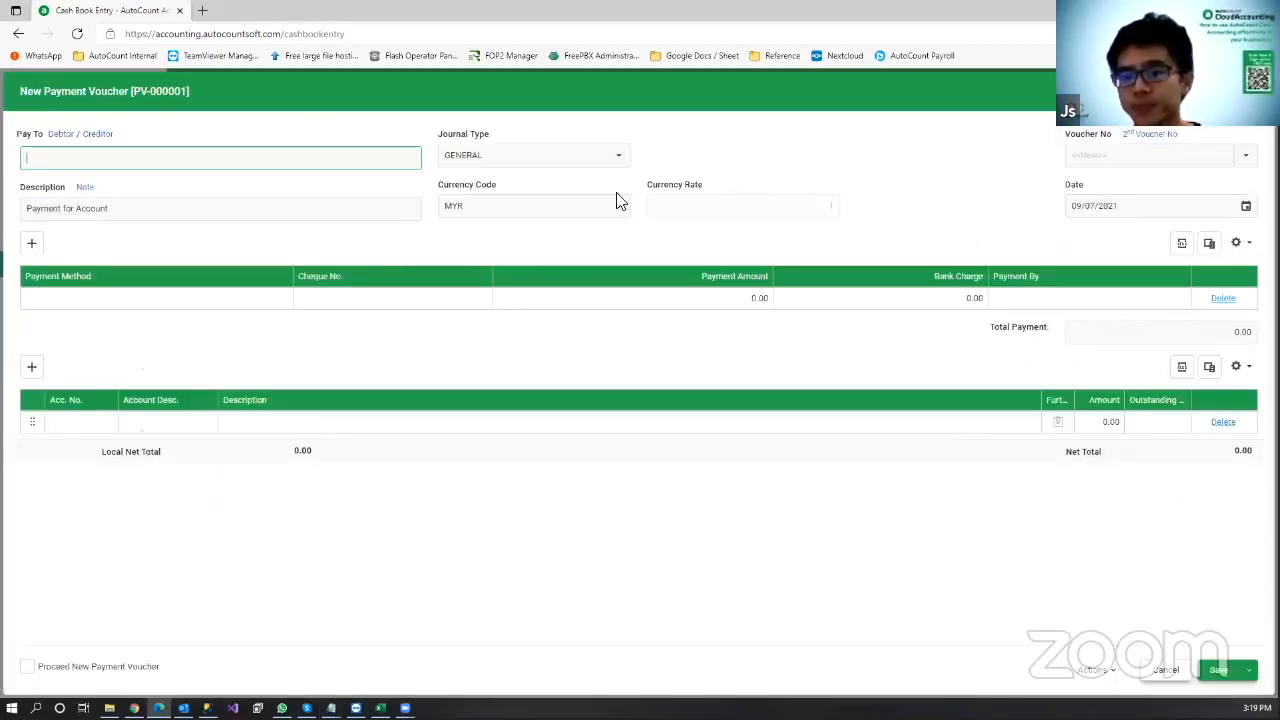
{"action": "left_click", "coordinate": [105, 134]}
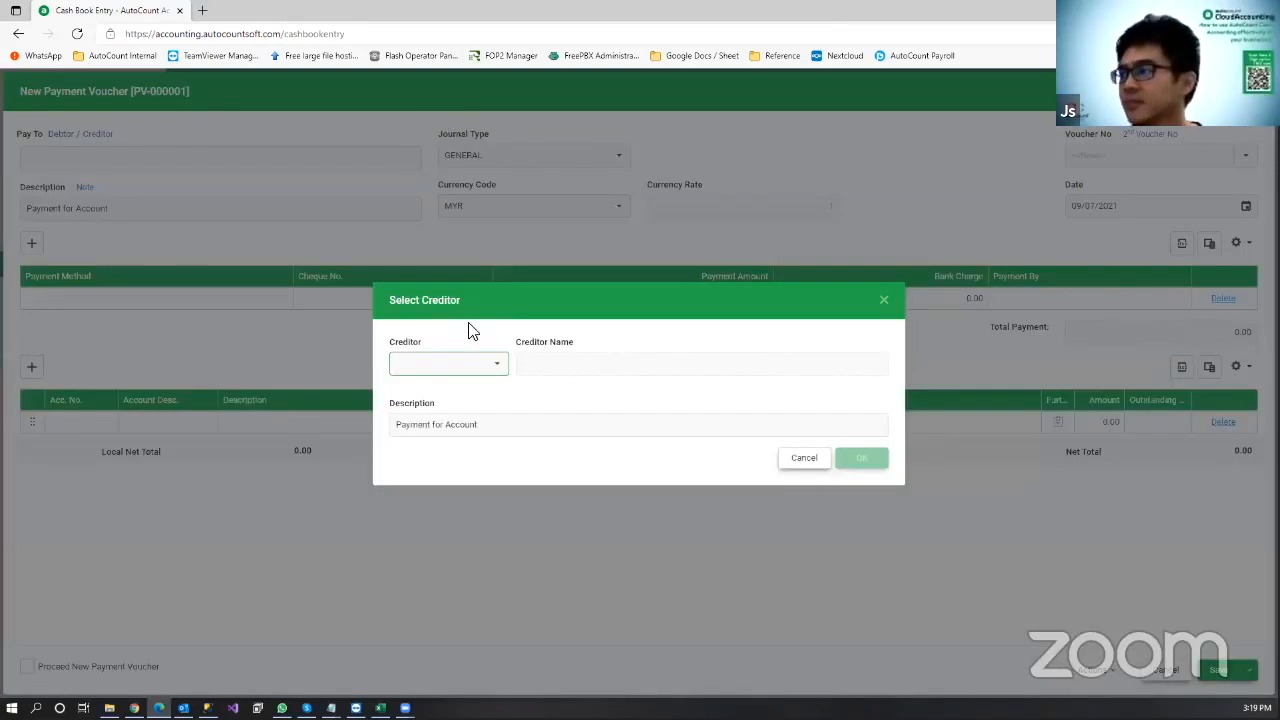
{"action": "left_click", "coordinate": [494, 362]}
{"action": "left_click", "coordinate": [491, 456]}
{"action": "left_click", "coordinate": [868, 461]}
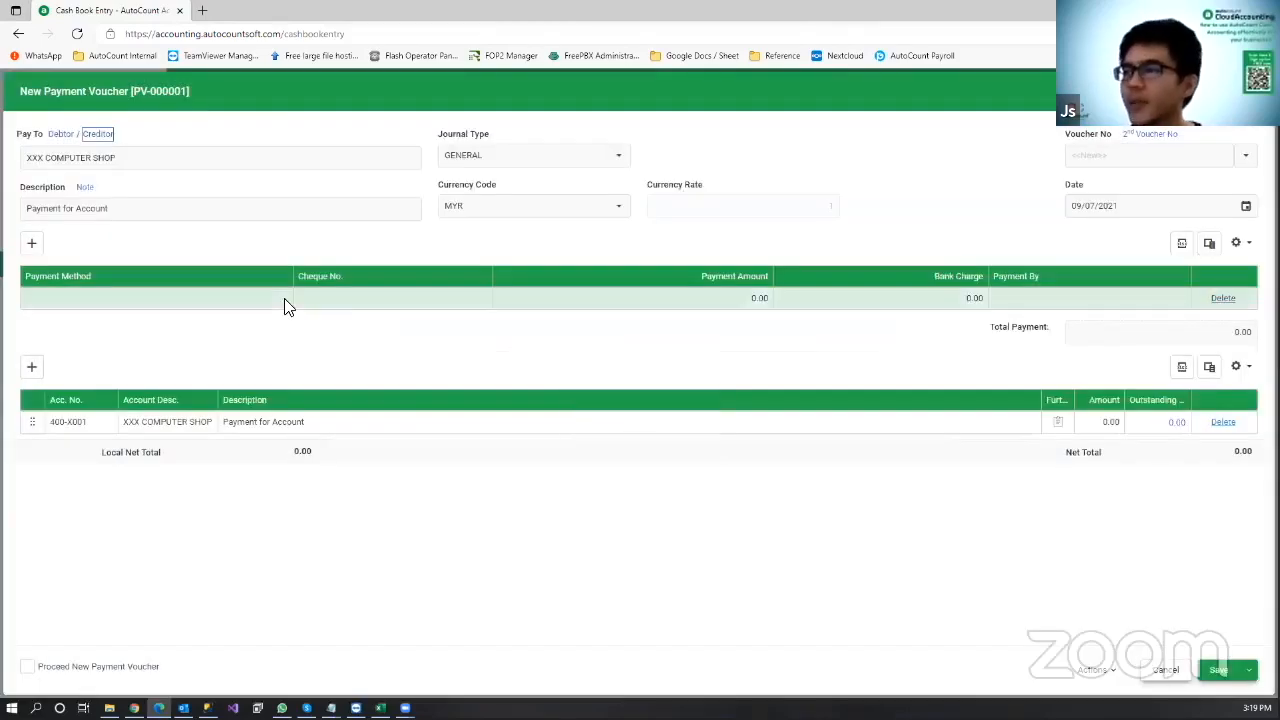
Step: Pay 1,000.00 from CIMB BANK and save, skipping the cheque number reminder
{"action": "left_click", "coordinate": [285, 306]}
{"action": "left_click", "coordinate": [285, 306]}
{"action": "left_click", "coordinate": [234, 429]}
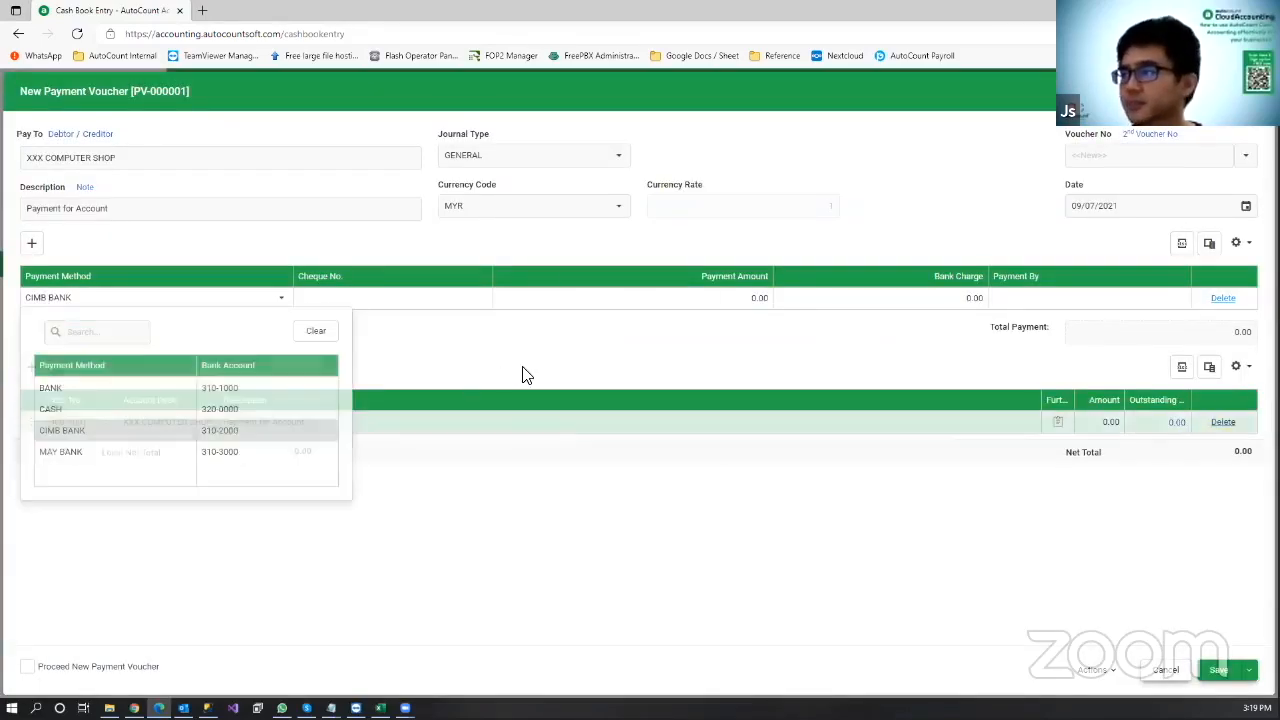
{"action": "left_click", "coordinate": [703, 304]}
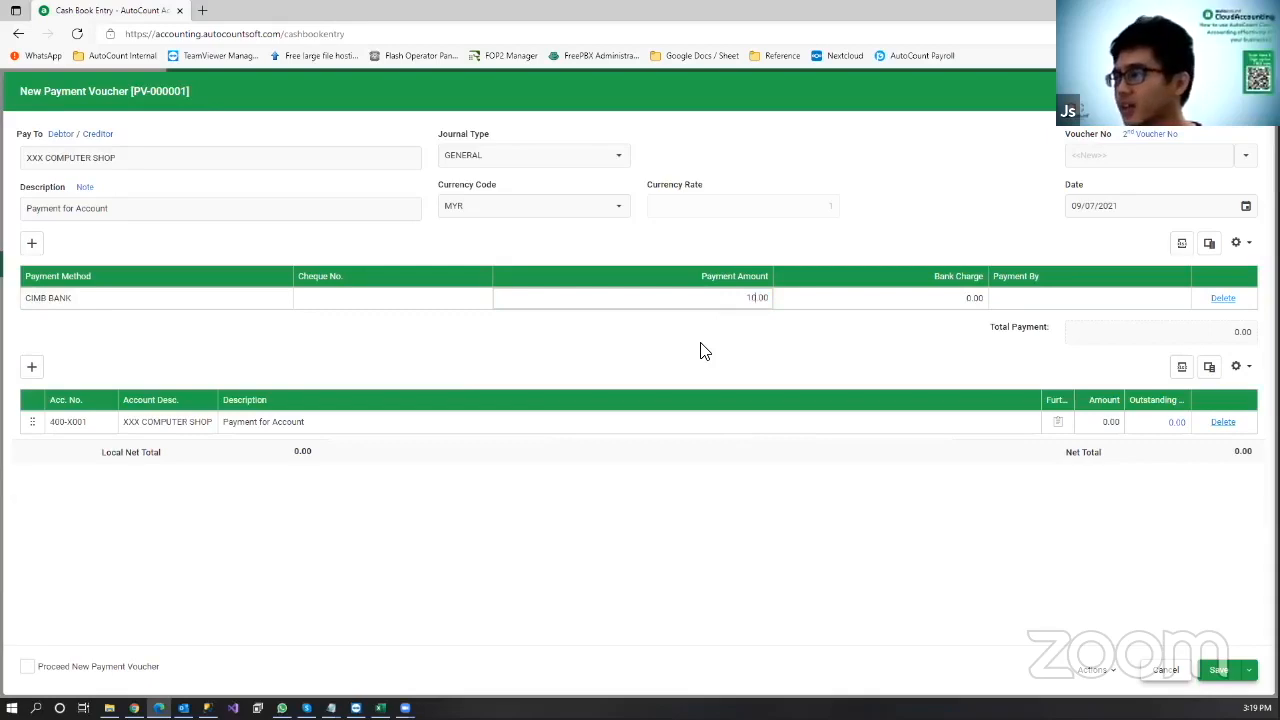
{"action": "type", "text": "1000"}
{"action": "key", "text": "Return"}
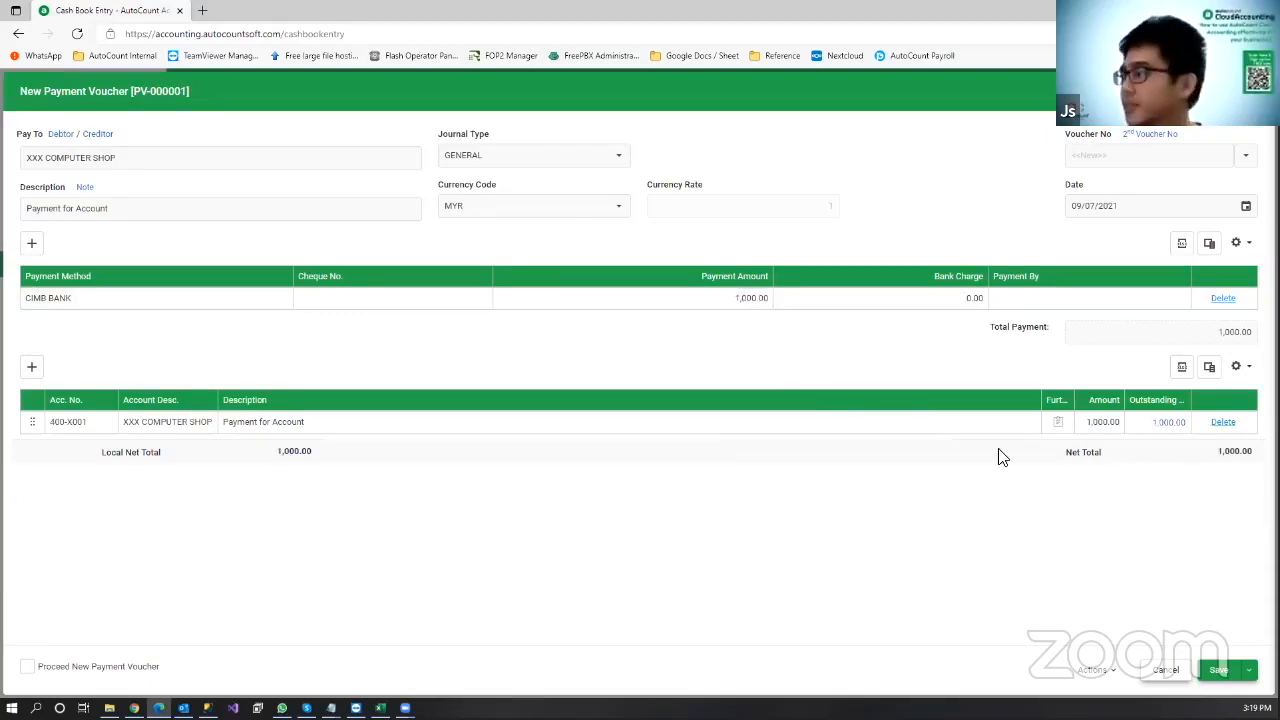
{"action": "left_click", "coordinate": [1216, 669]}
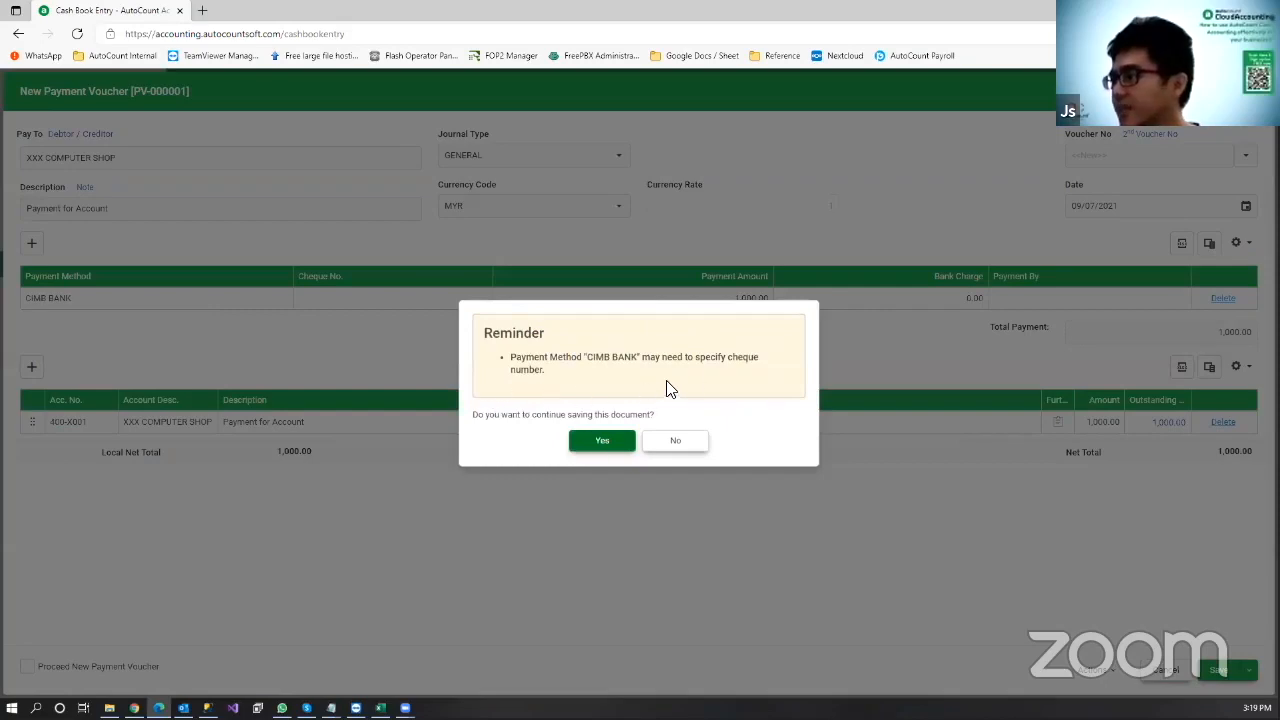
{"action": "left_click", "coordinate": [603, 445]}
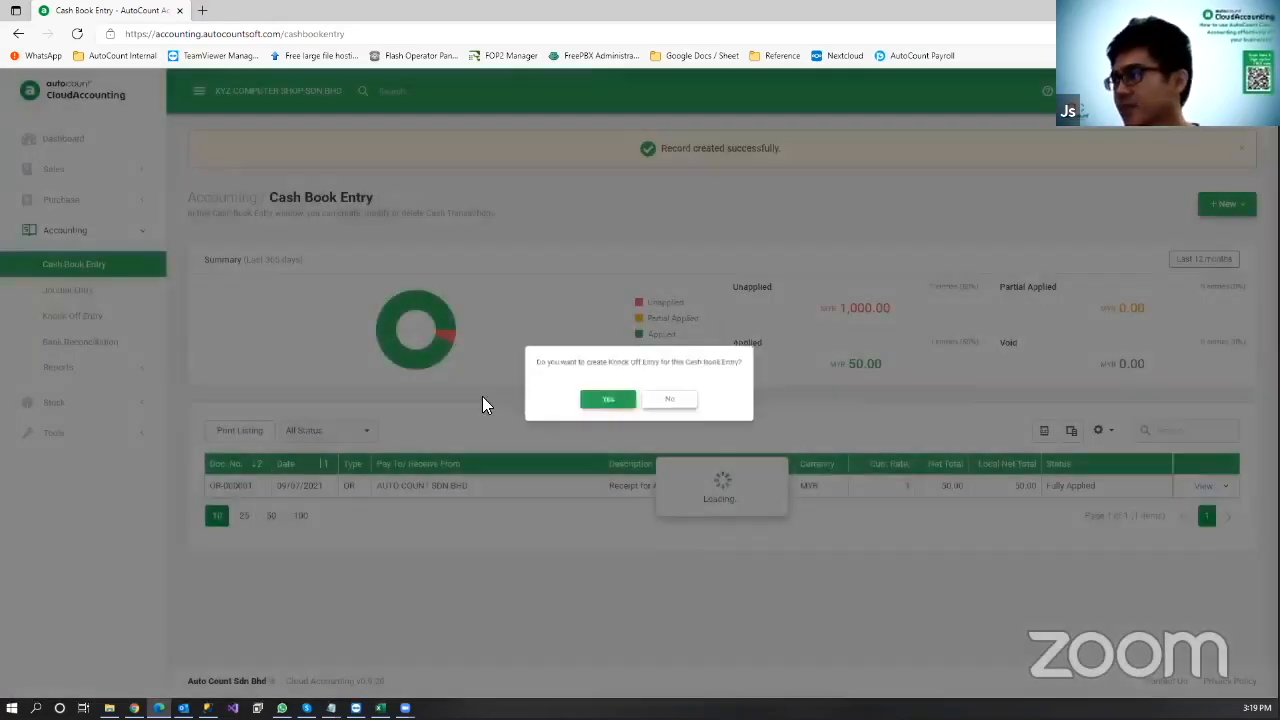
Step: Knock off the payment against purchase invoice PI-000001 and save
{"action": "left_click", "coordinate": [592, 404]}
{"action": "left_click", "coordinate": [1231, 296]}
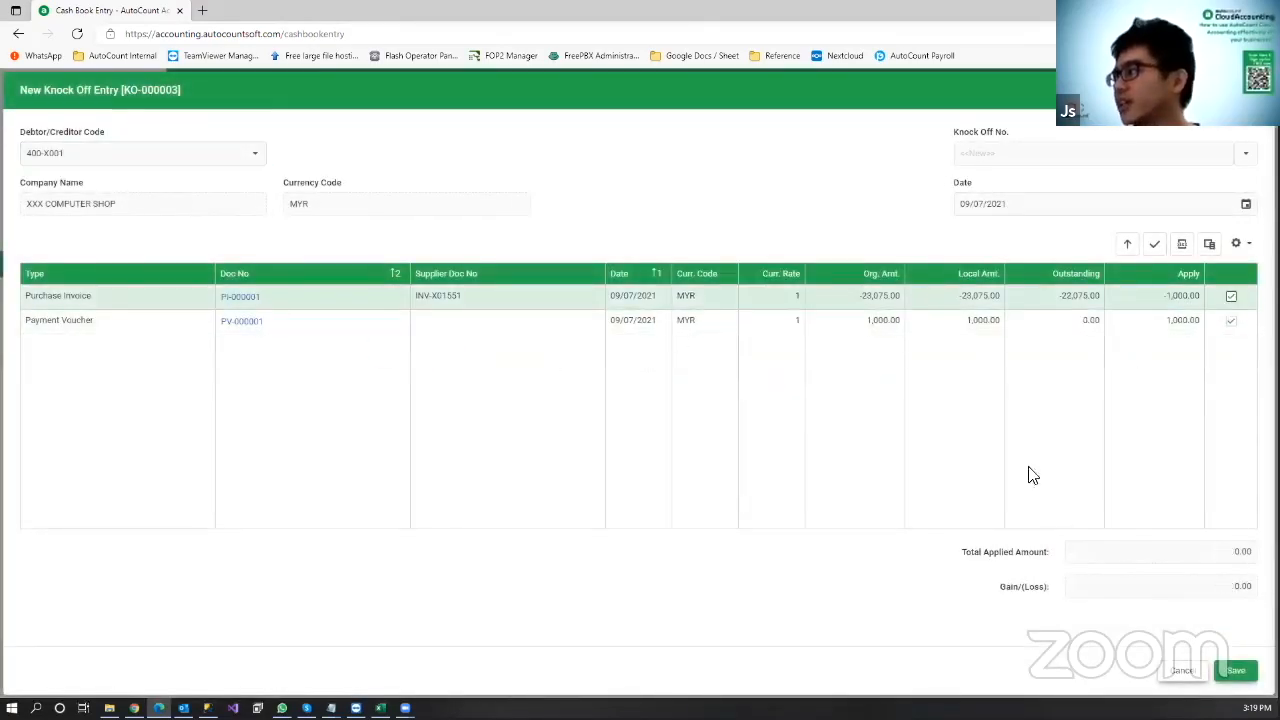
{"action": "left_click", "coordinate": [1236, 671]}
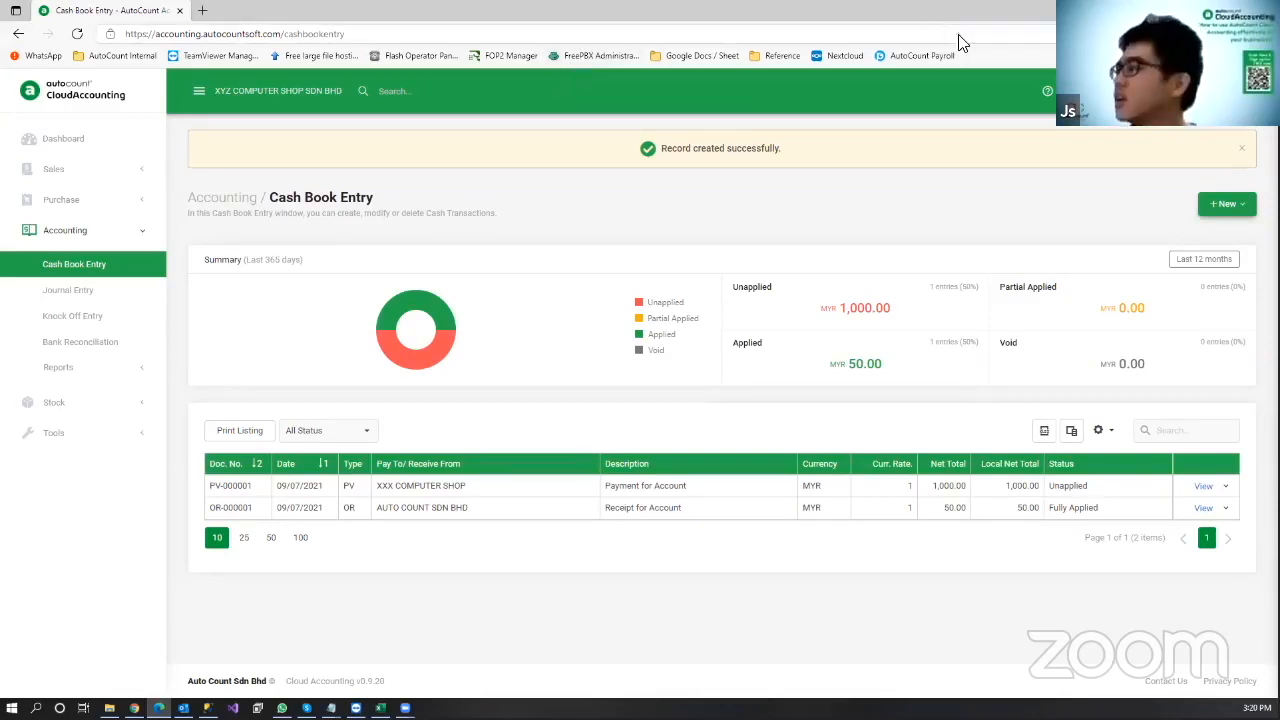
Step: Start a new payment voucher to UTILITIES BILL paid from MAY BANK
{"action": "left_click", "coordinate": [1245, 207]}
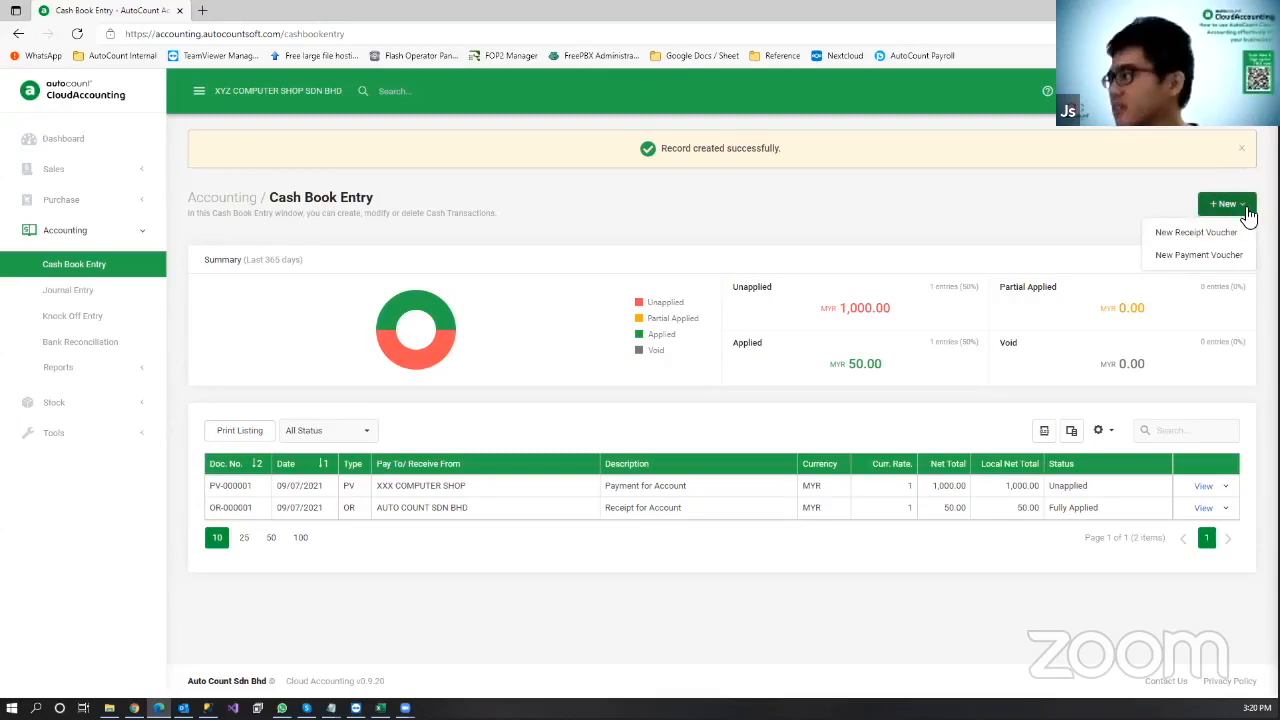
{"action": "left_click", "coordinate": [1218, 257]}
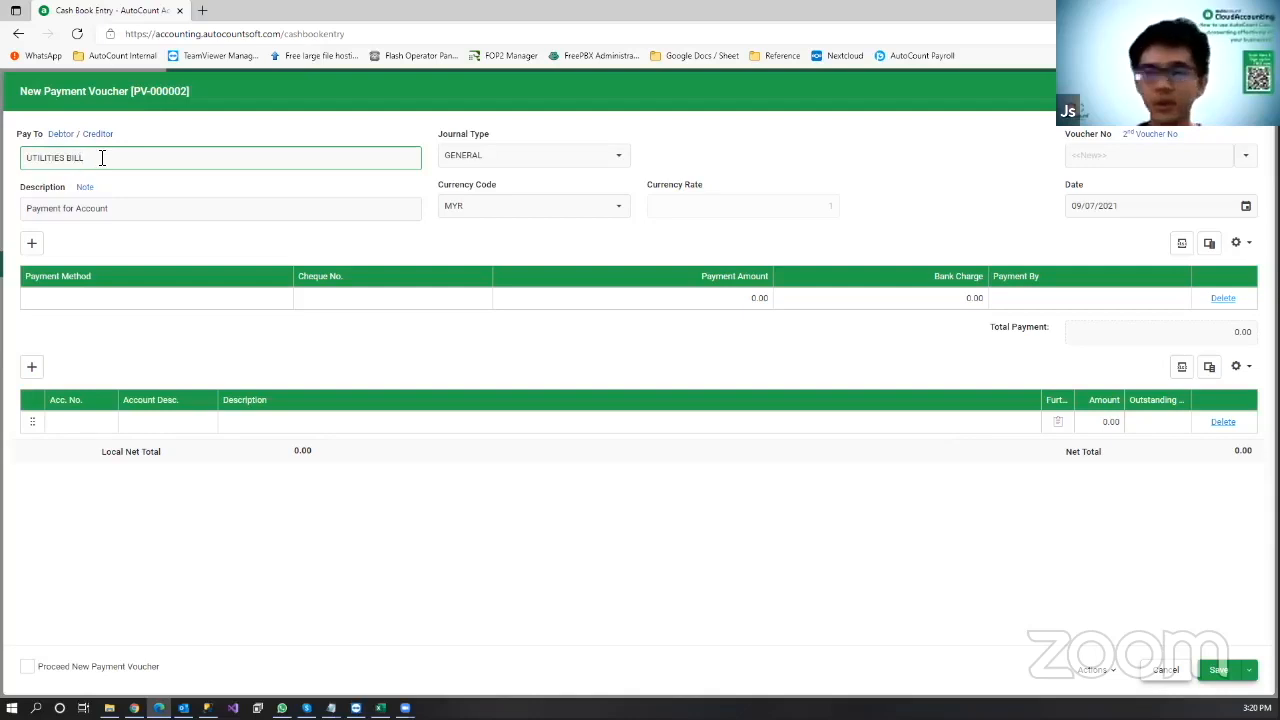
{"action": "left_click", "coordinate": [280, 306]}
{"action": "left_click", "coordinate": [282, 306]}
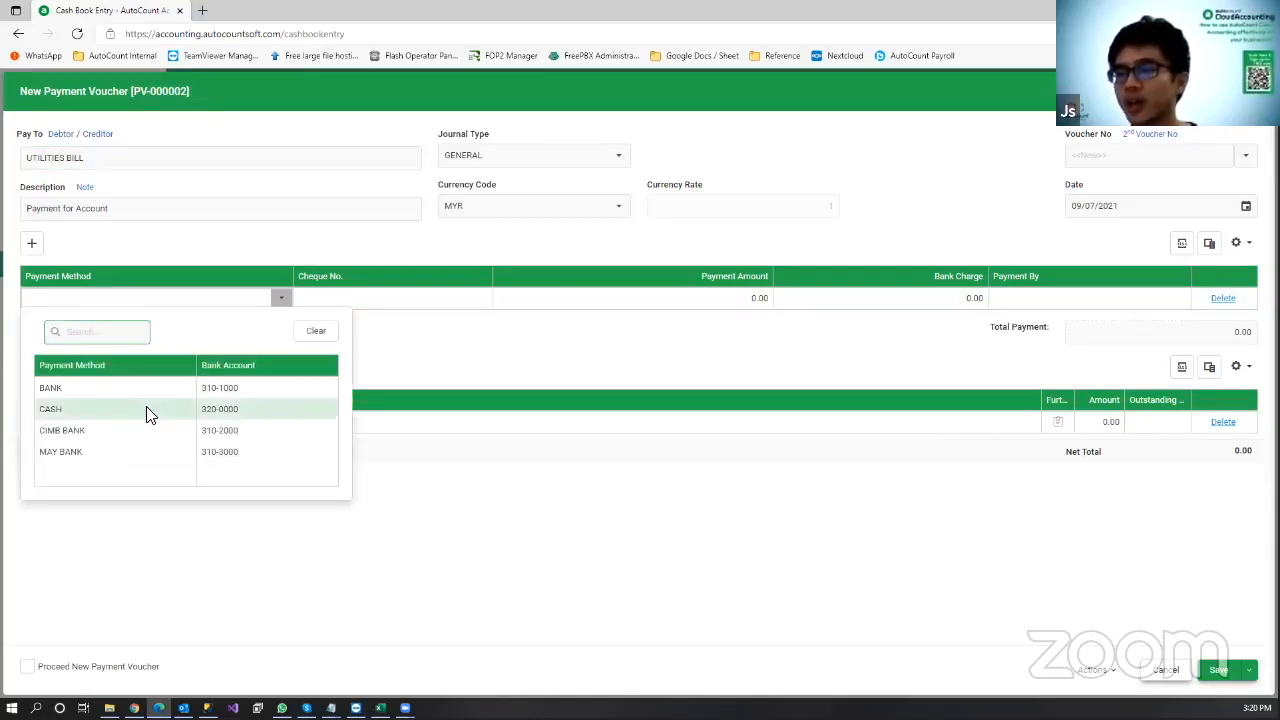
{"action": "left_click", "coordinate": [157, 450]}
Step: Charge 200.00 to account 907-0000 WATER & ELECTRICITY and save the voucher
{"action": "left_click", "coordinate": [107, 423]}
{"action": "type", "text": "w"}
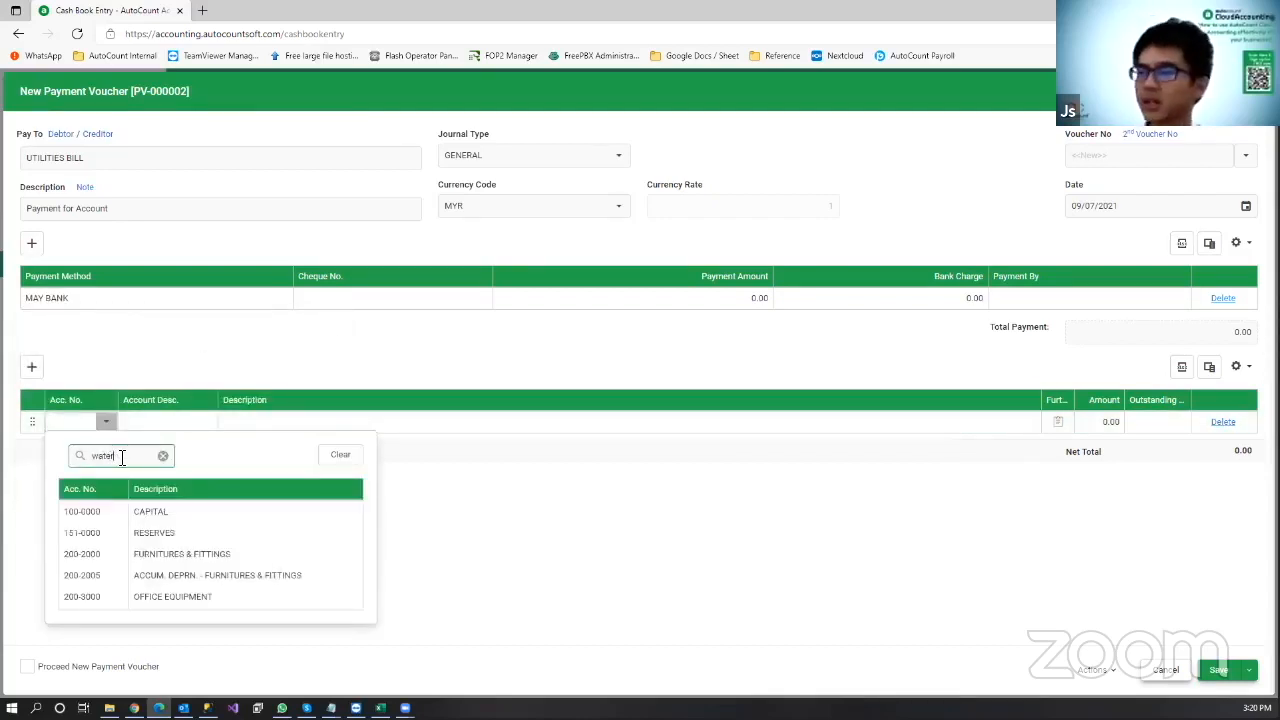
{"action": "type", "text": "ater"}
{"action": "key", "text": "Return"}
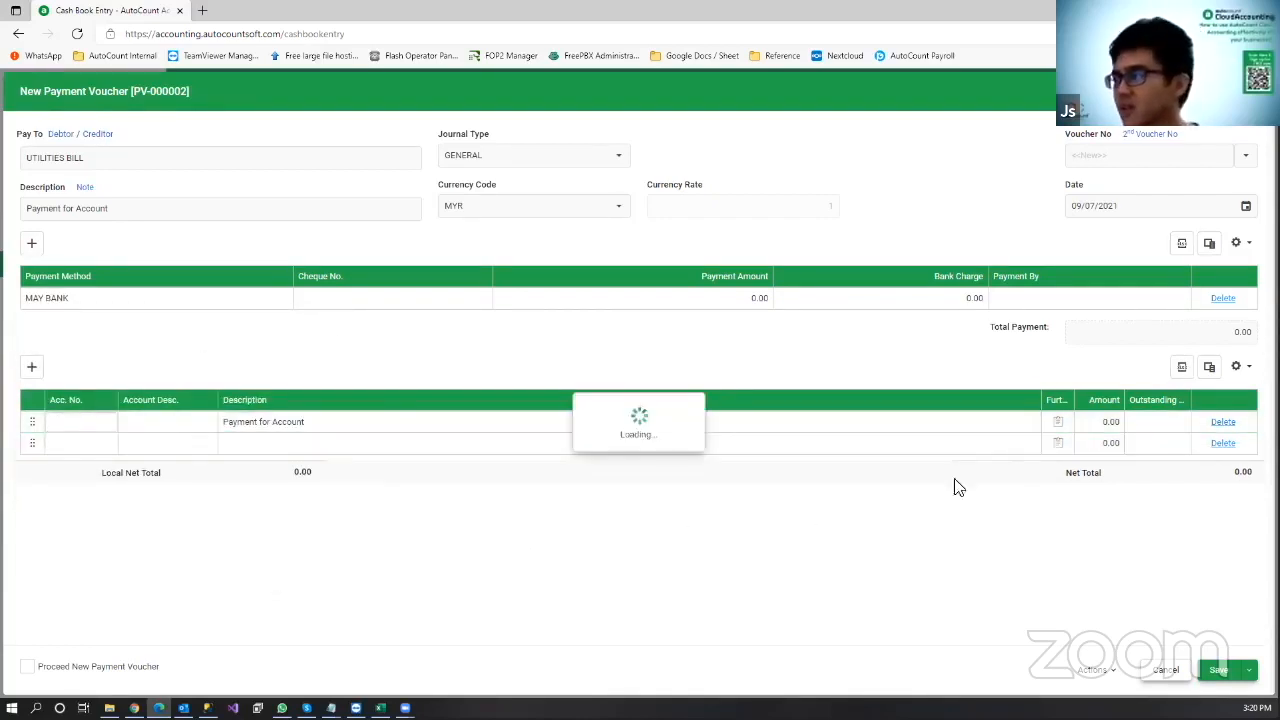
{"action": "left_click", "coordinate": [1090, 428]}
{"action": "type", "text": "20"}
{"action": "left_click", "coordinate": [852, 548]}
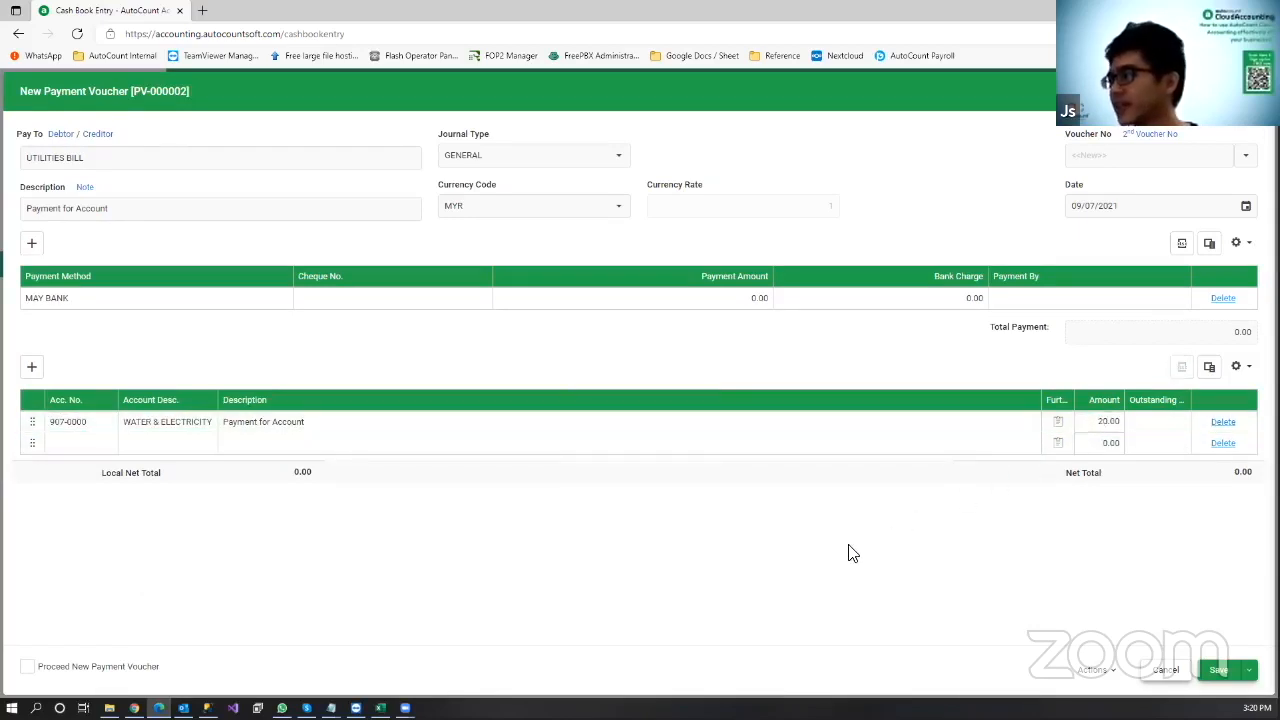
{"action": "left_click", "coordinate": [1092, 428]}
{"action": "type", "text": "200"}
{"action": "left_click", "coordinate": [837, 560]}
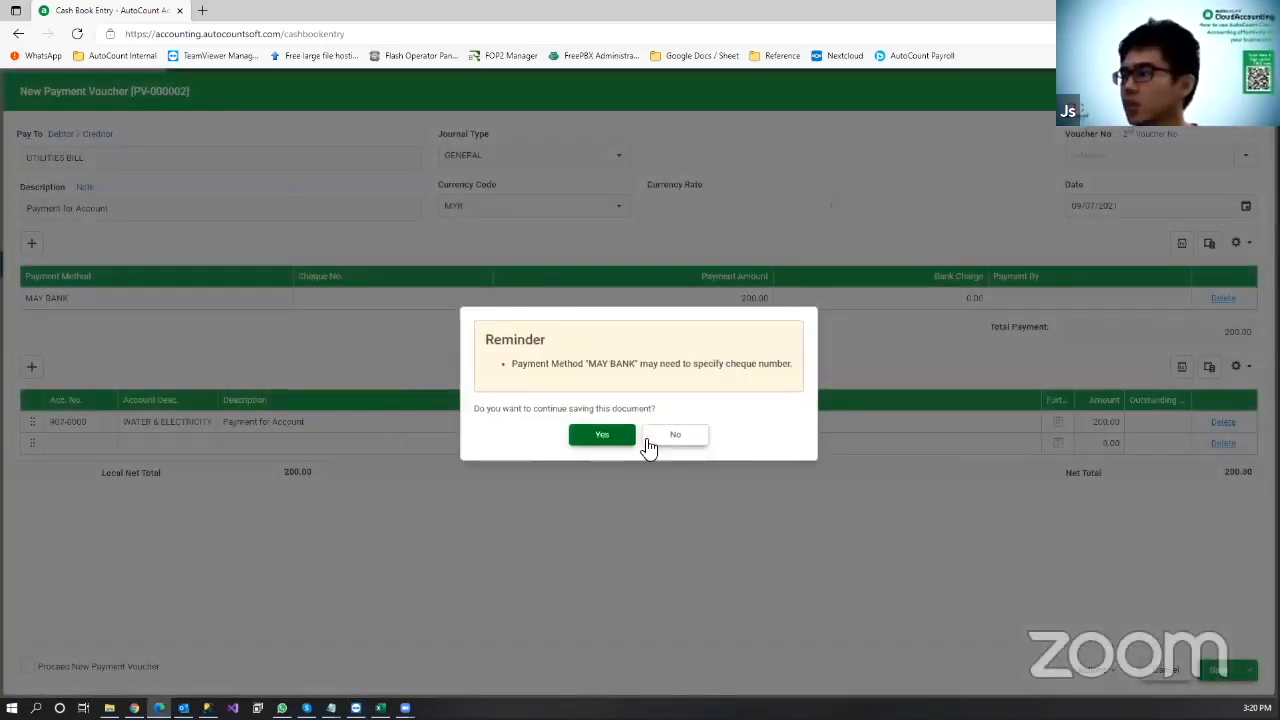
{"action": "left_click", "coordinate": [603, 435]}
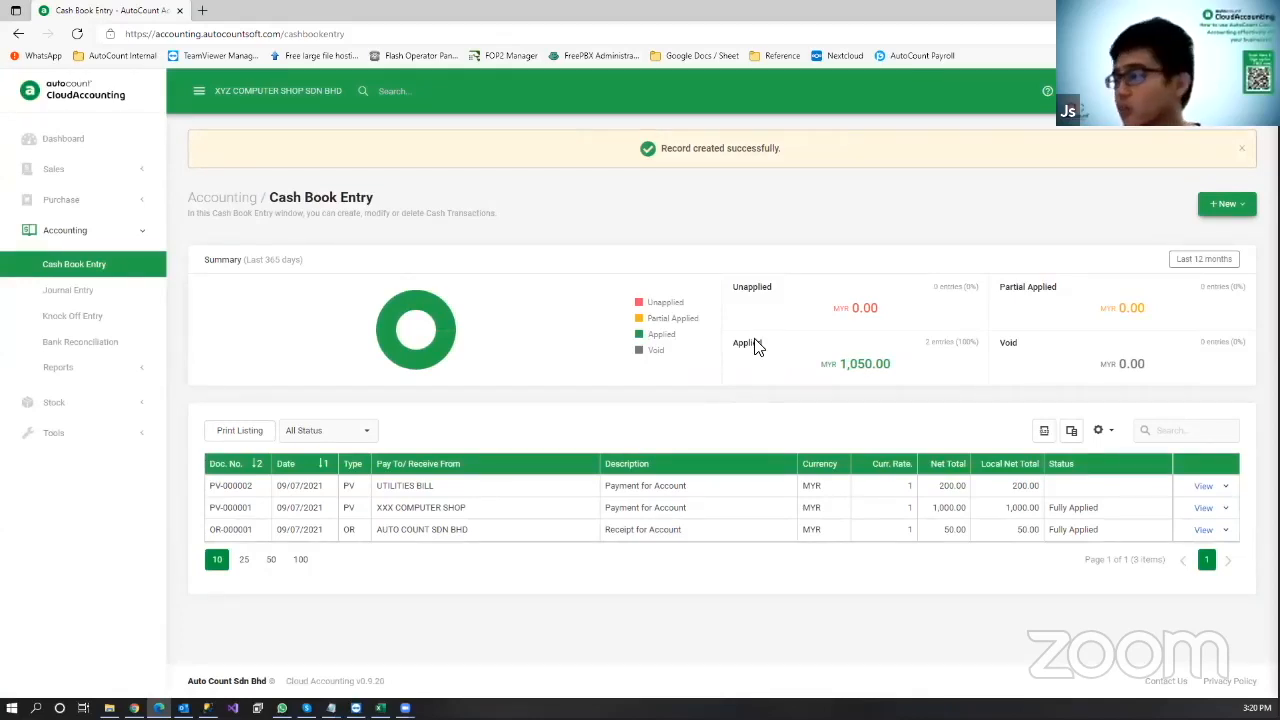
Step: Append '(Utilities July 2021)' to PV-000002's line description and save the voucher
{"action": "left_click", "coordinate": [1226, 487]}
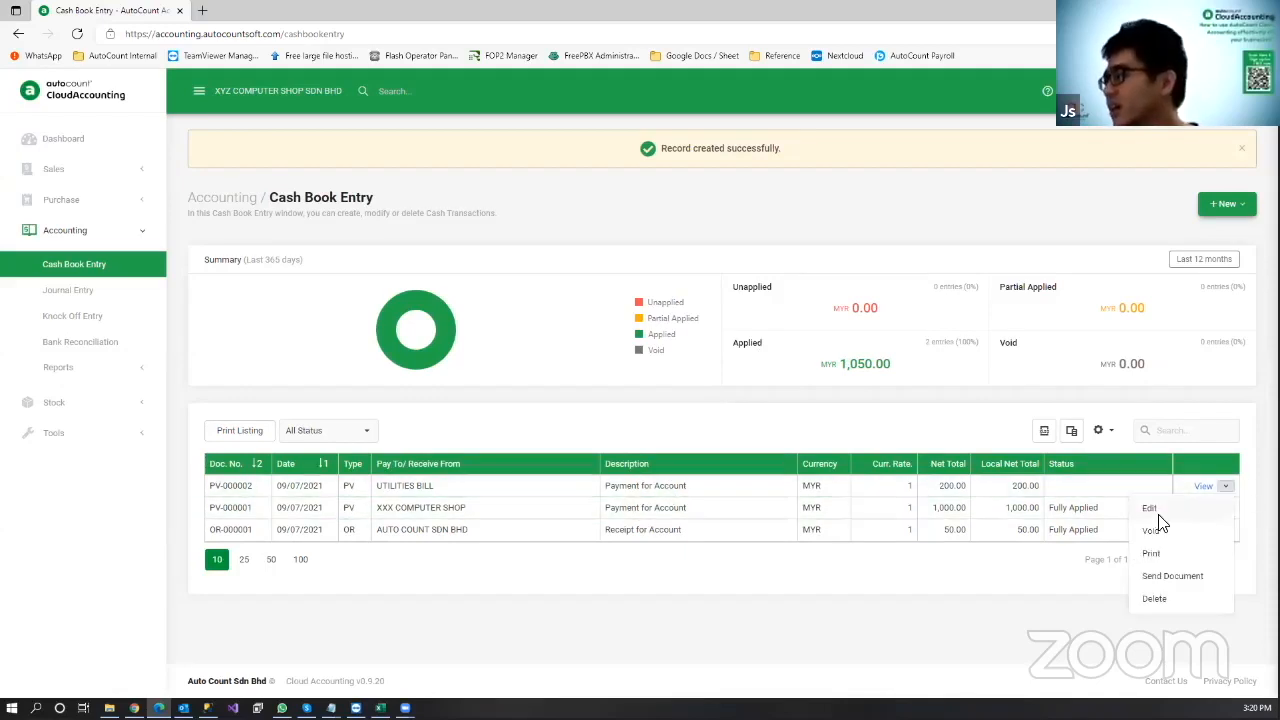
{"action": "left_click", "coordinate": [1152, 512]}
{"action": "left_click", "coordinate": [369, 424]}
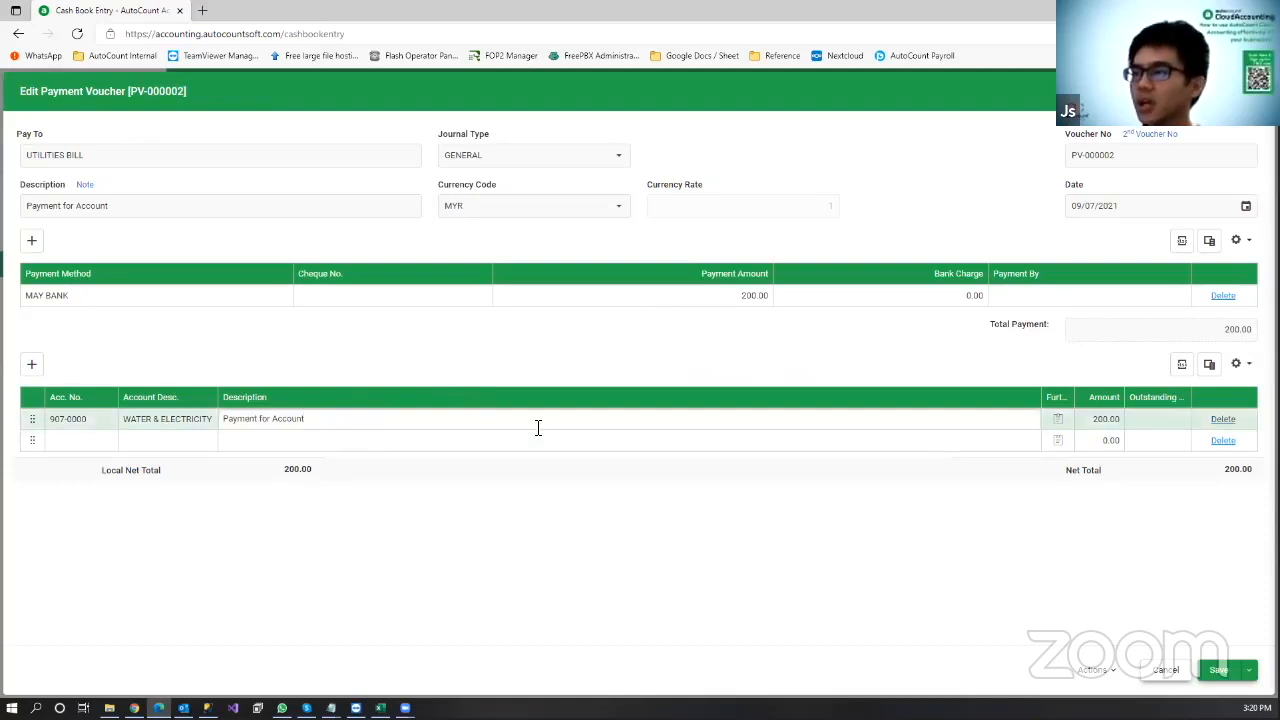
{"action": "type", "text": "(UT"}
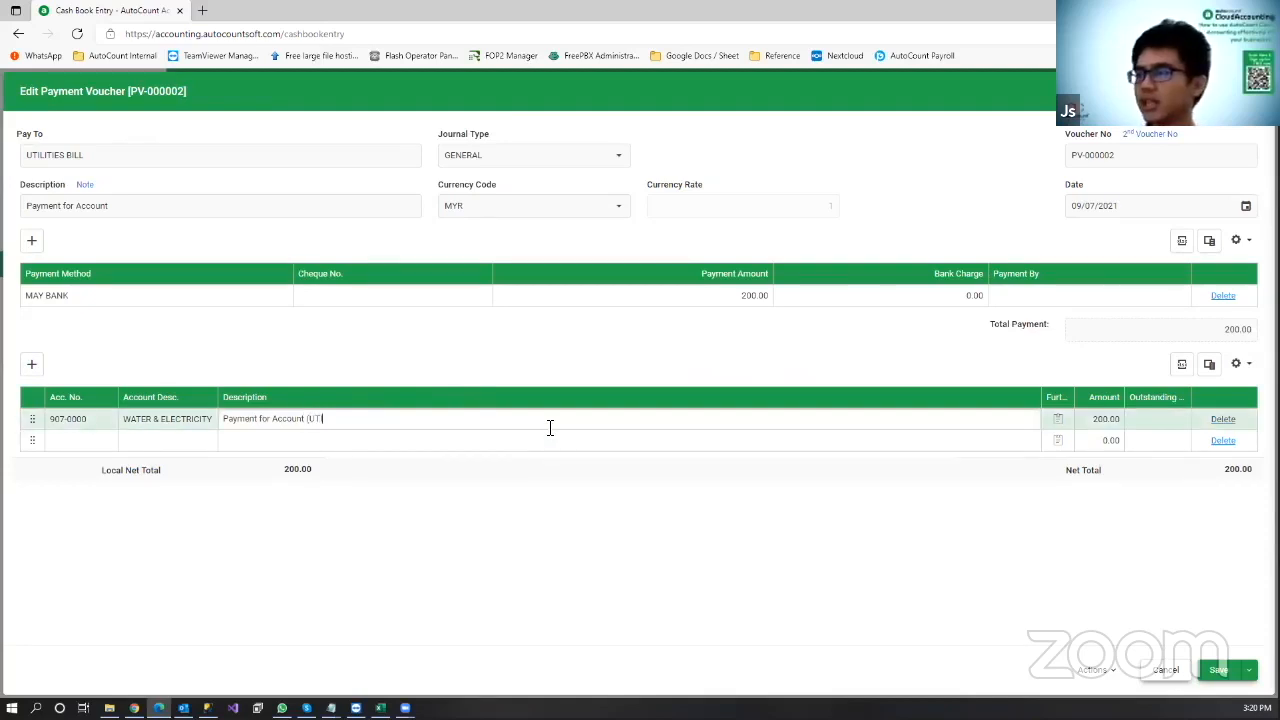
{"action": "type", "text": "ilities"}
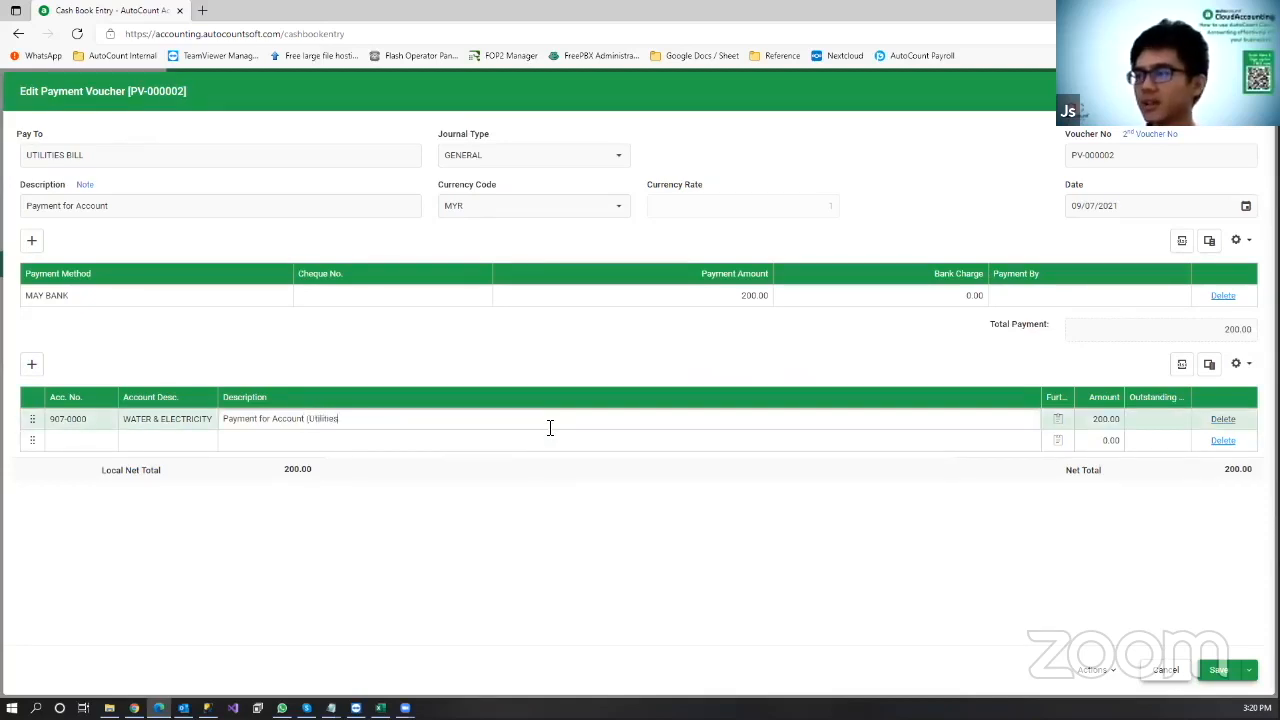
{"action": "type", "text": " July)"}
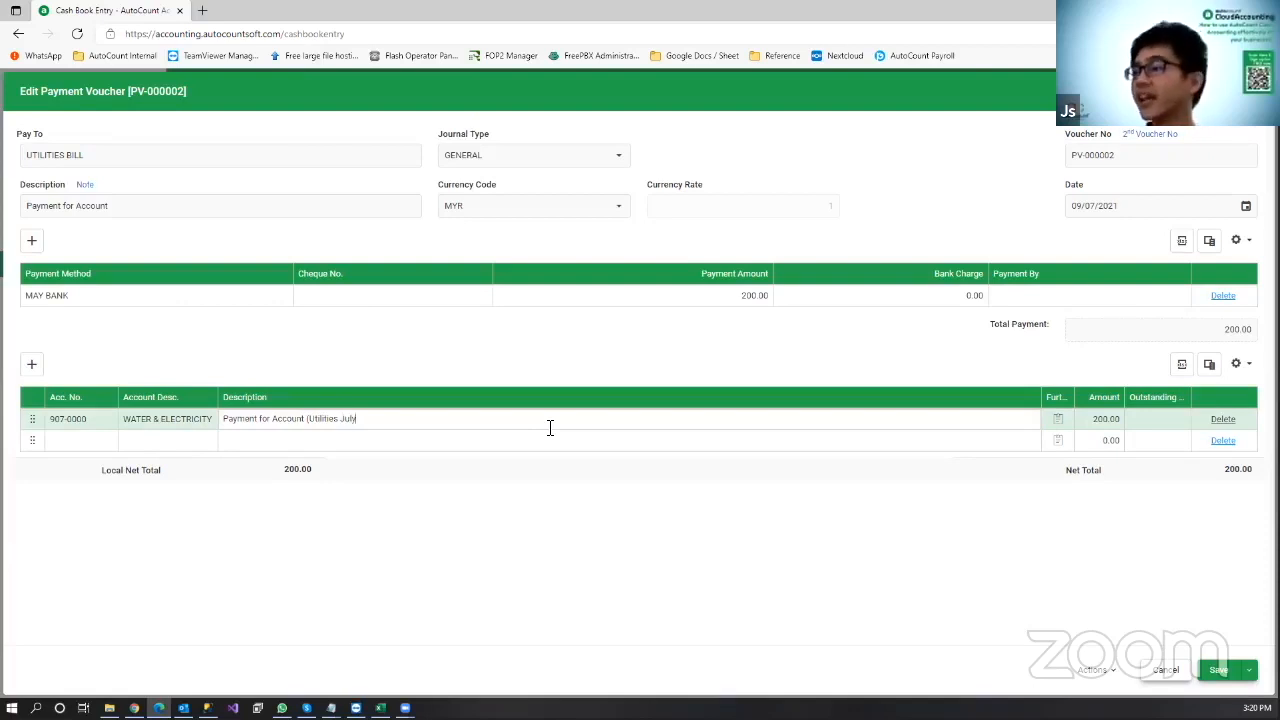
{"action": "type", "text": " 20"}
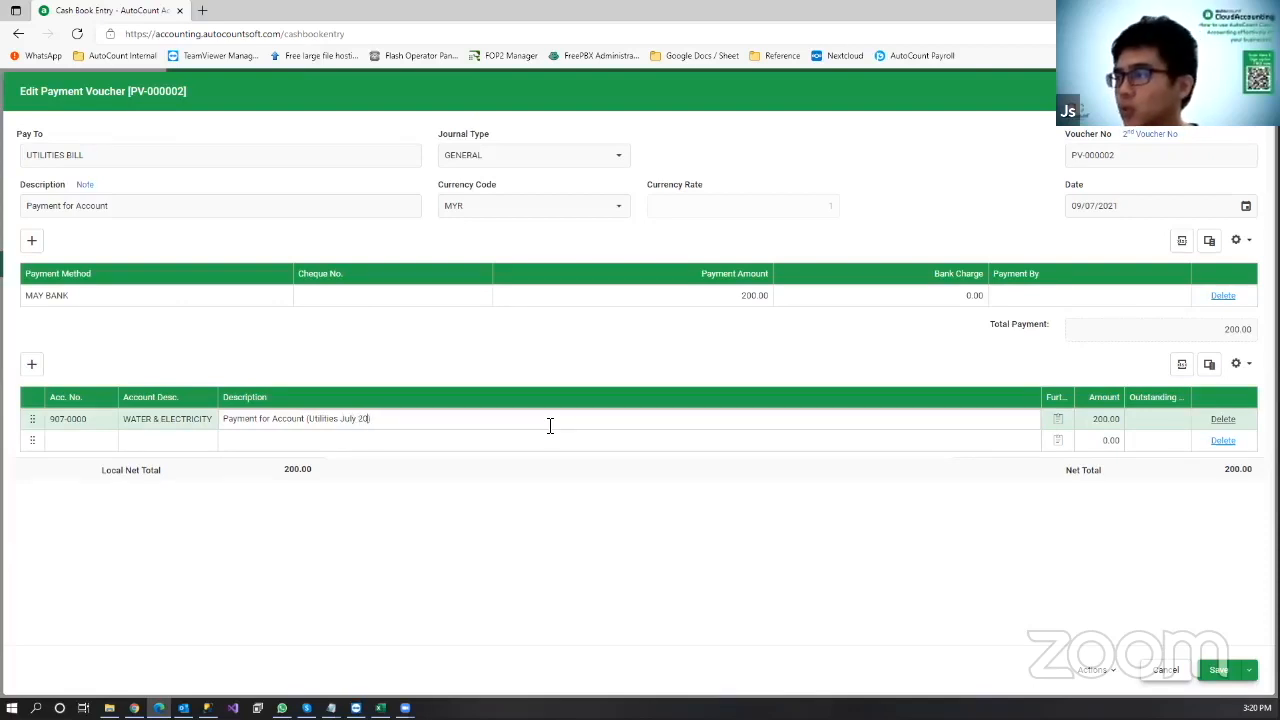
{"action": "type", "text": "21"}
{"action": "left_click", "coordinate": [1247, 670]}
{"action": "left_click", "coordinate": [1232, 672]}
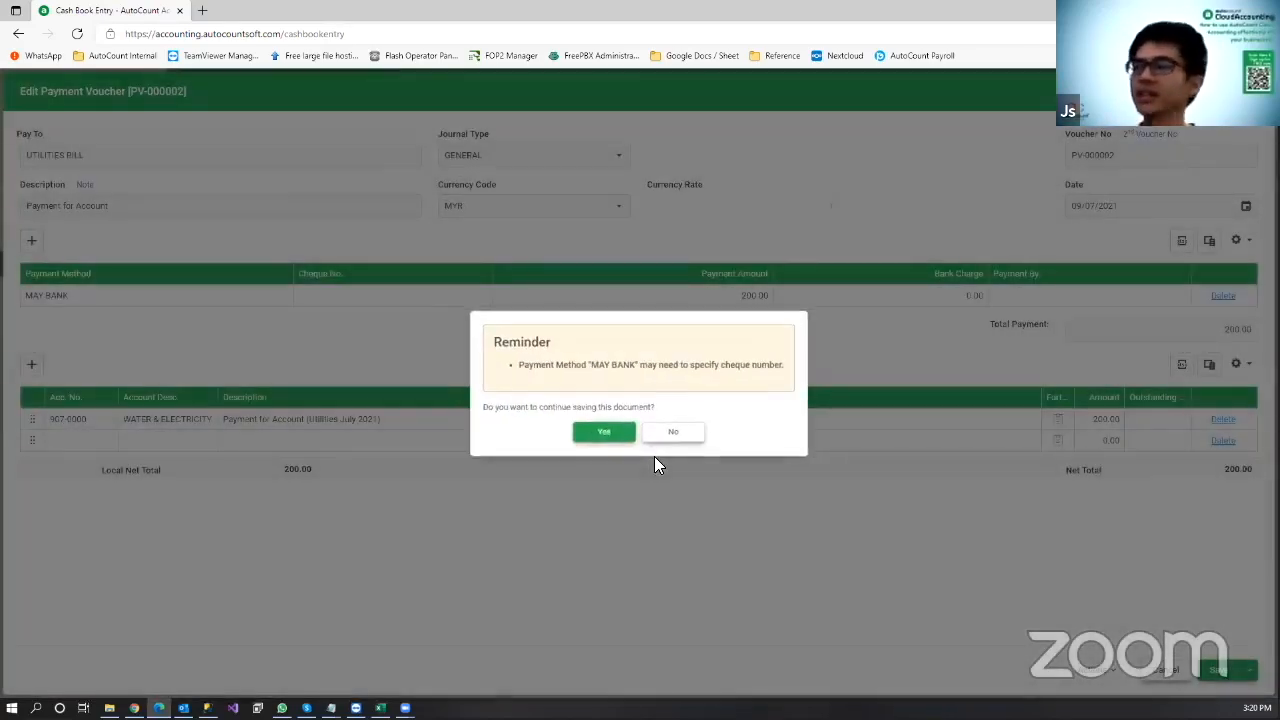
{"action": "left_click", "coordinate": [597, 442]}
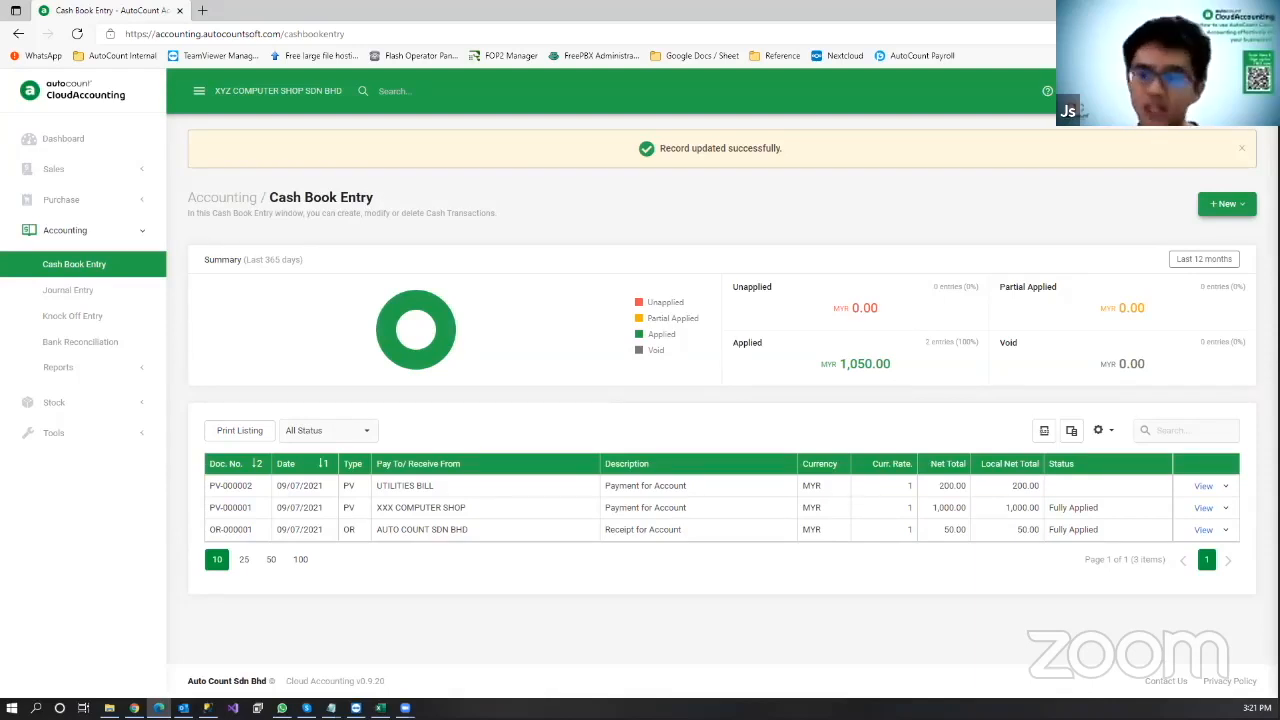
Step: Start a new journal entry with TRAVELLING EXPENSES (905-0000) on the first line
{"action": "left_click", "coordinate": [108, 295]}
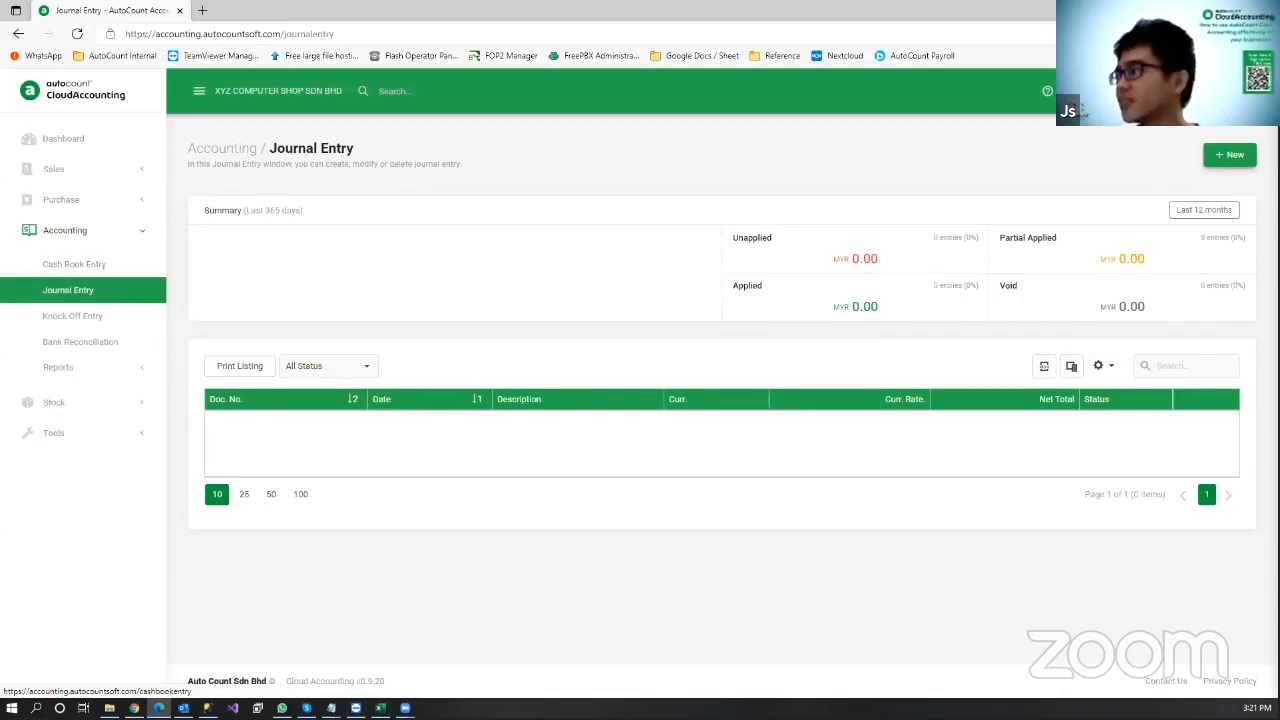
{"action": "left_click", "coordinate": [1232, 158]}
{"action": "left_click", "coordinate": [104, 302]}
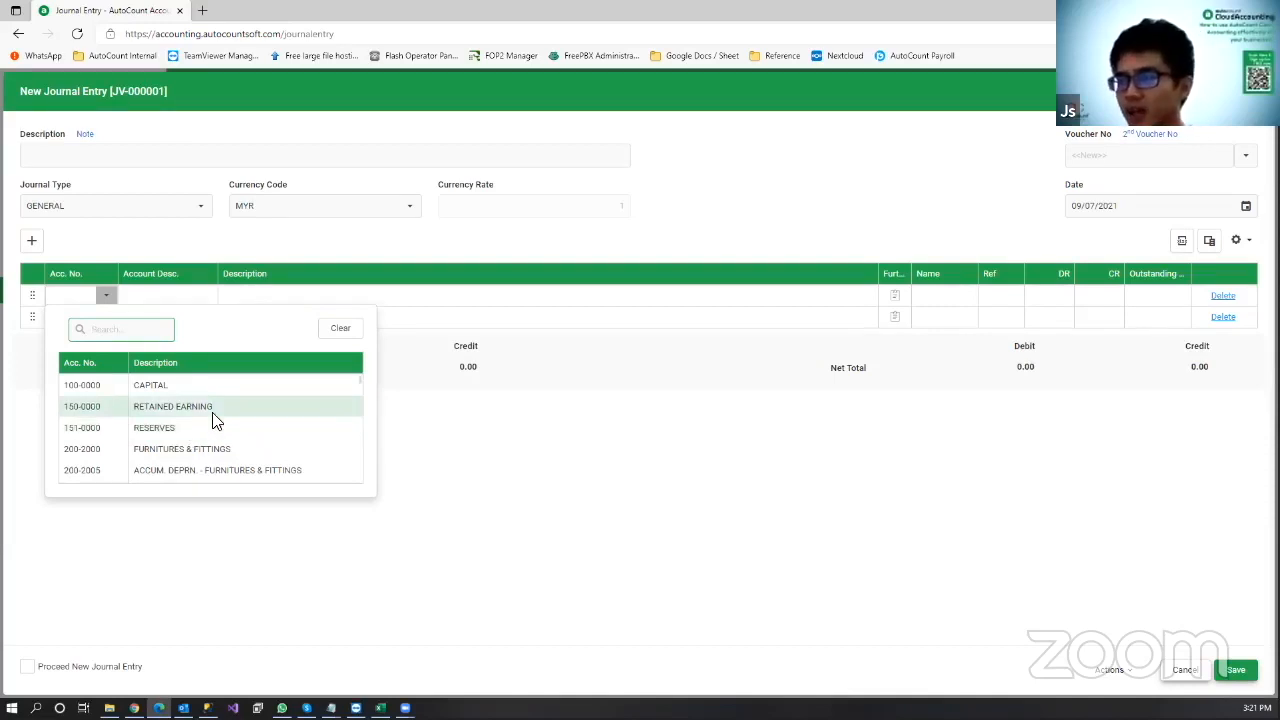
{"action": "scroll", "coordinate": [248, 426], "scroll_direction": "down", "scroll_amount": 6}
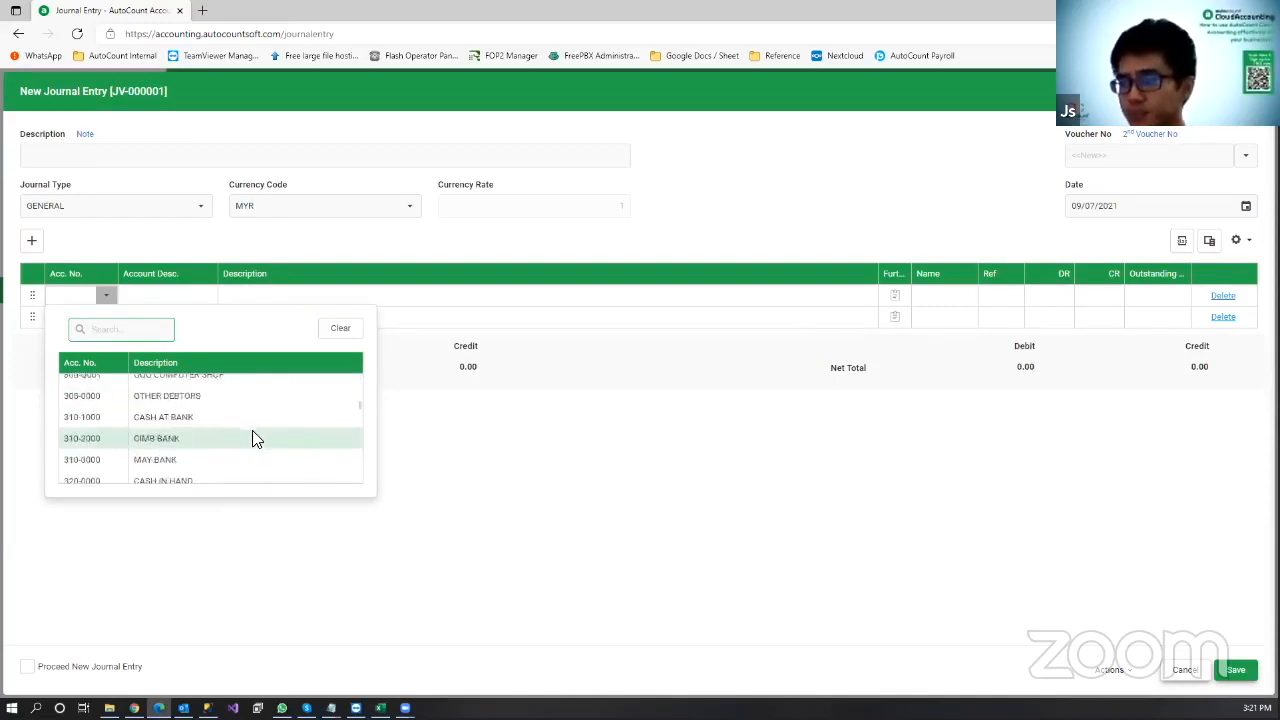
{"action": "scroll", "coordinate": [252, 438], "scroll_direction": "down", "scroll_amount": 10}
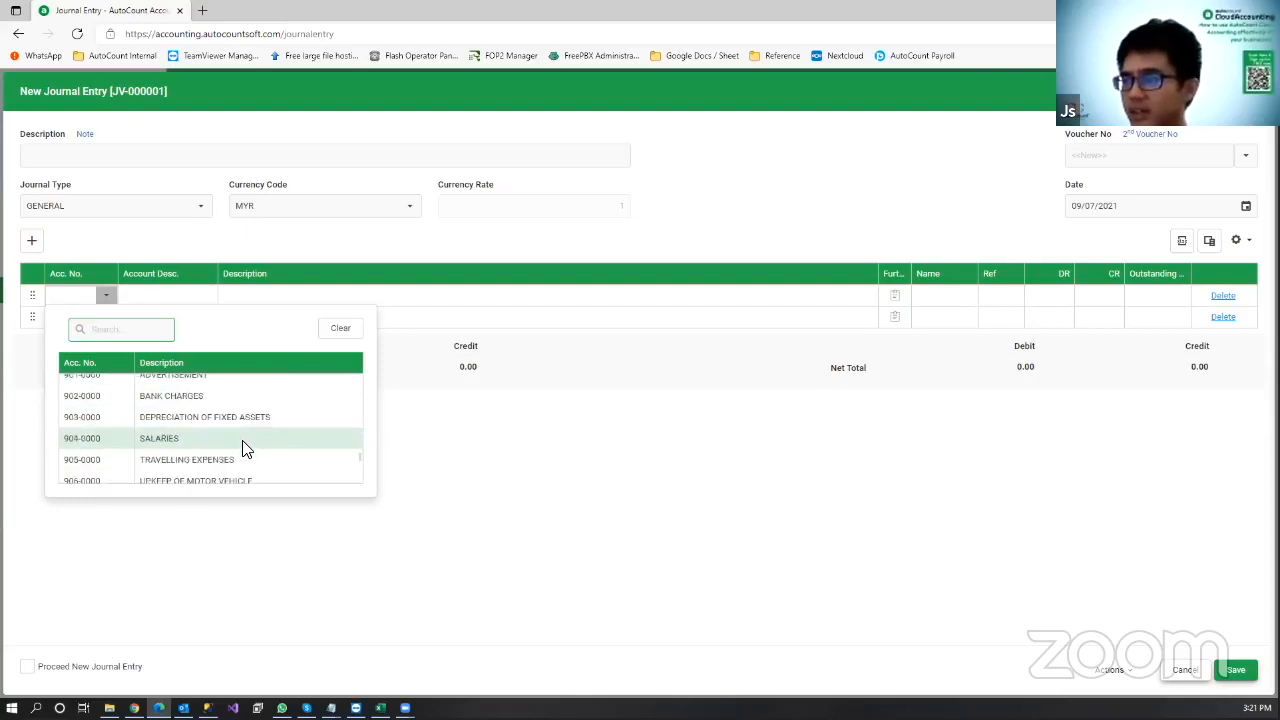
{"action": "left_click", "coordinate": [248, 441]}
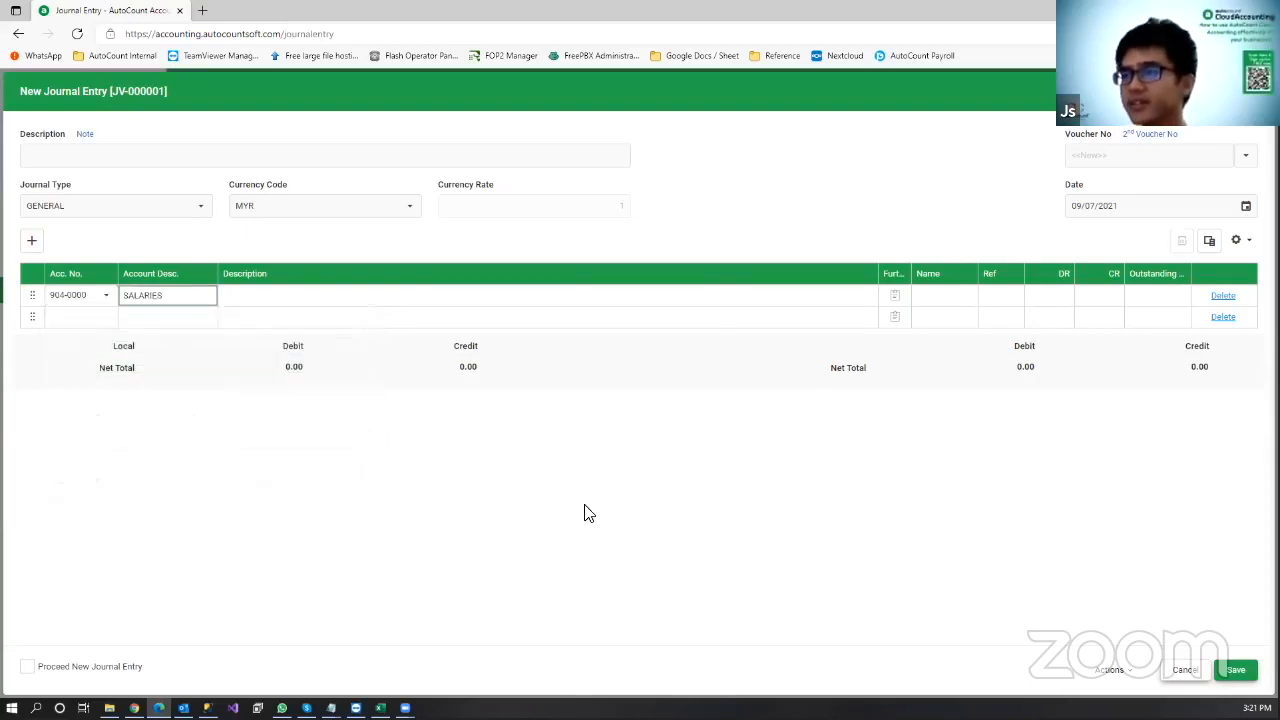
{"action": "left_click", "coordinate": [106, 320]}
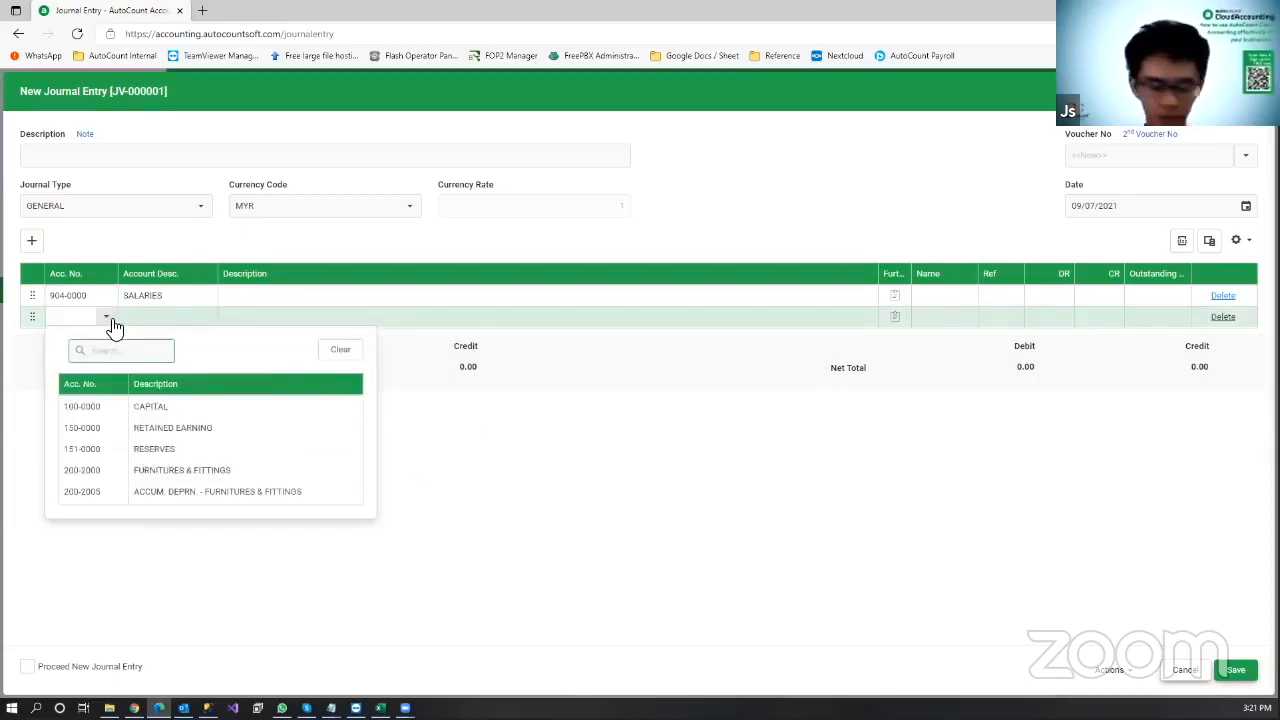
{"action": "left_click", "coordinate": [107, 298]}
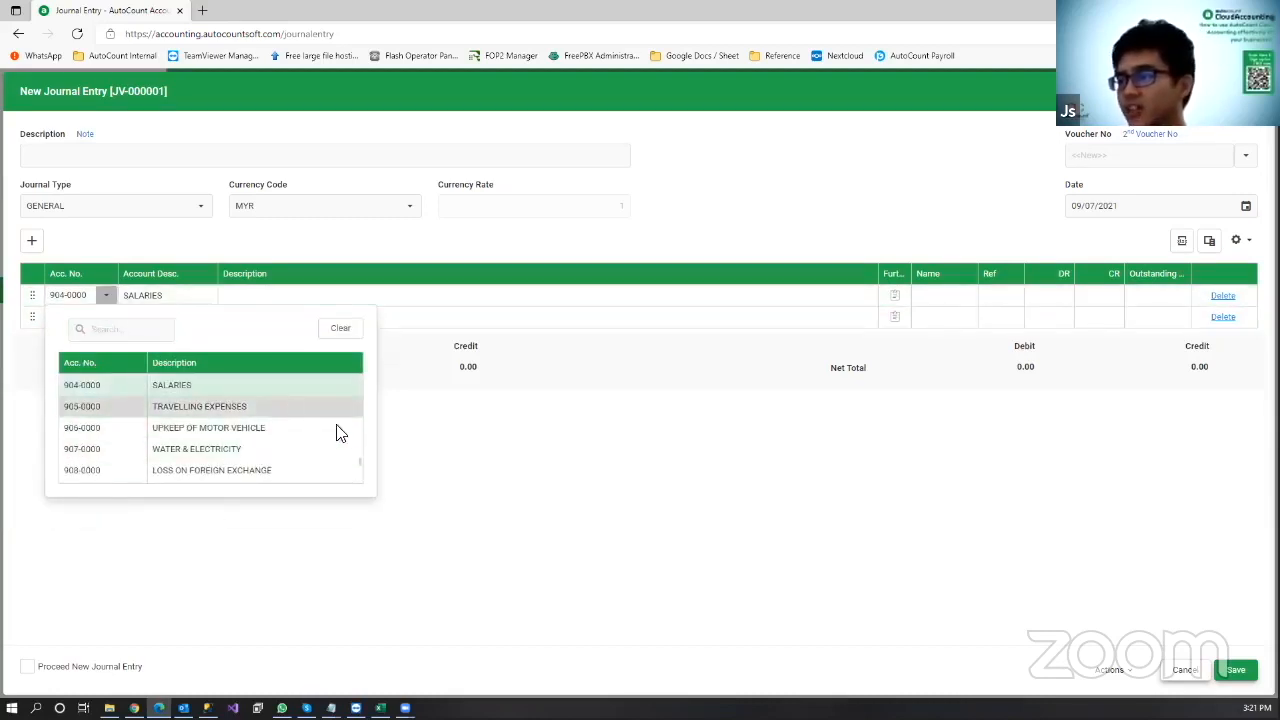
{"action": "left_click", "coordinate": [335, 410]}
Step: Set the second line's account to 907-0000 WATER & ELECTRICITY via a 'water' search
{"action": "left_click", "coordinate": [100, 316]}
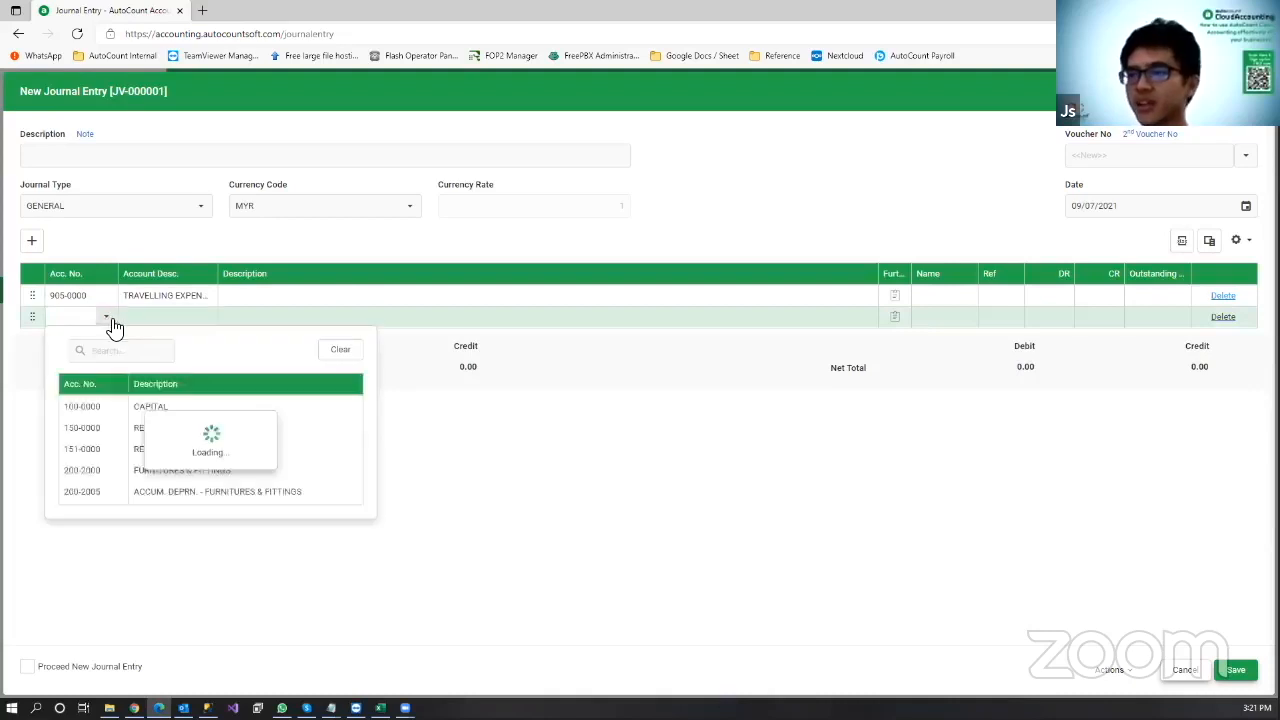
{"action": "scroll", "coordinate": [175, 410], "scroll_direction": "down", "scroll_amount": 5}
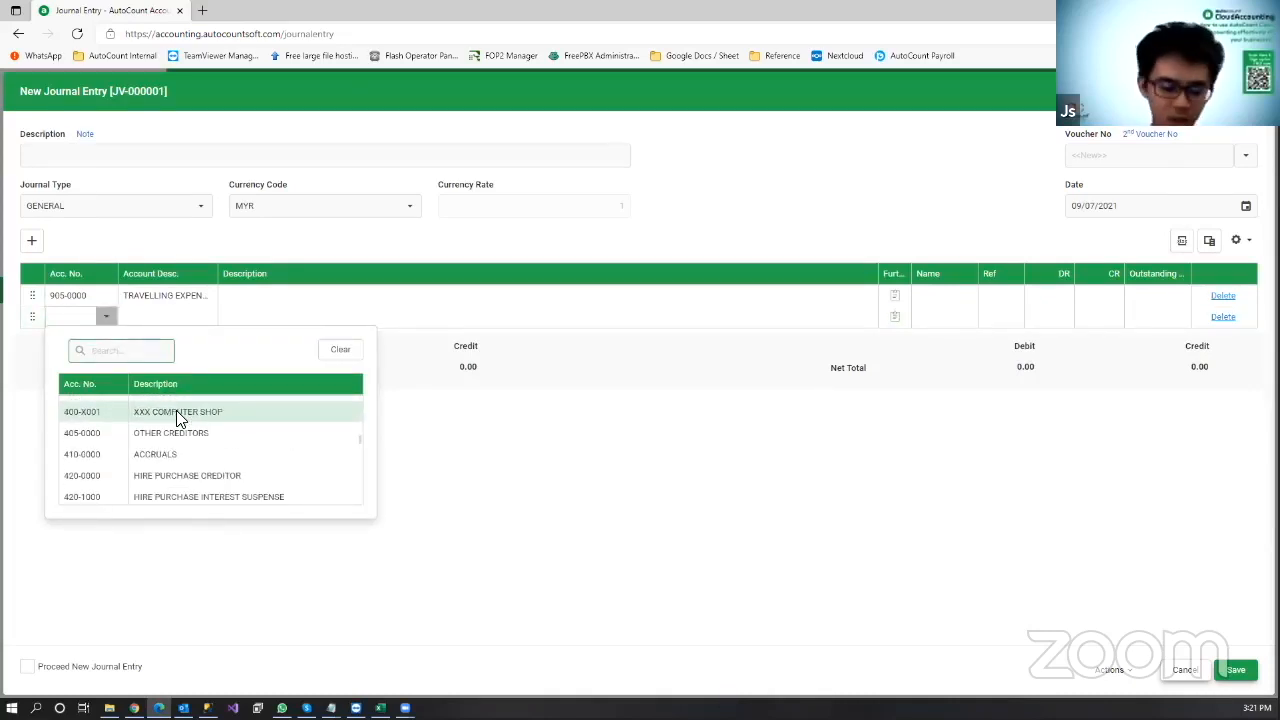
{"action": "type", "text": "ut"}
{"action": "key", "text": "BackSpace"}
{"action": "key", "text": "BackSpace"}
{"action": "type", "text": "water"}
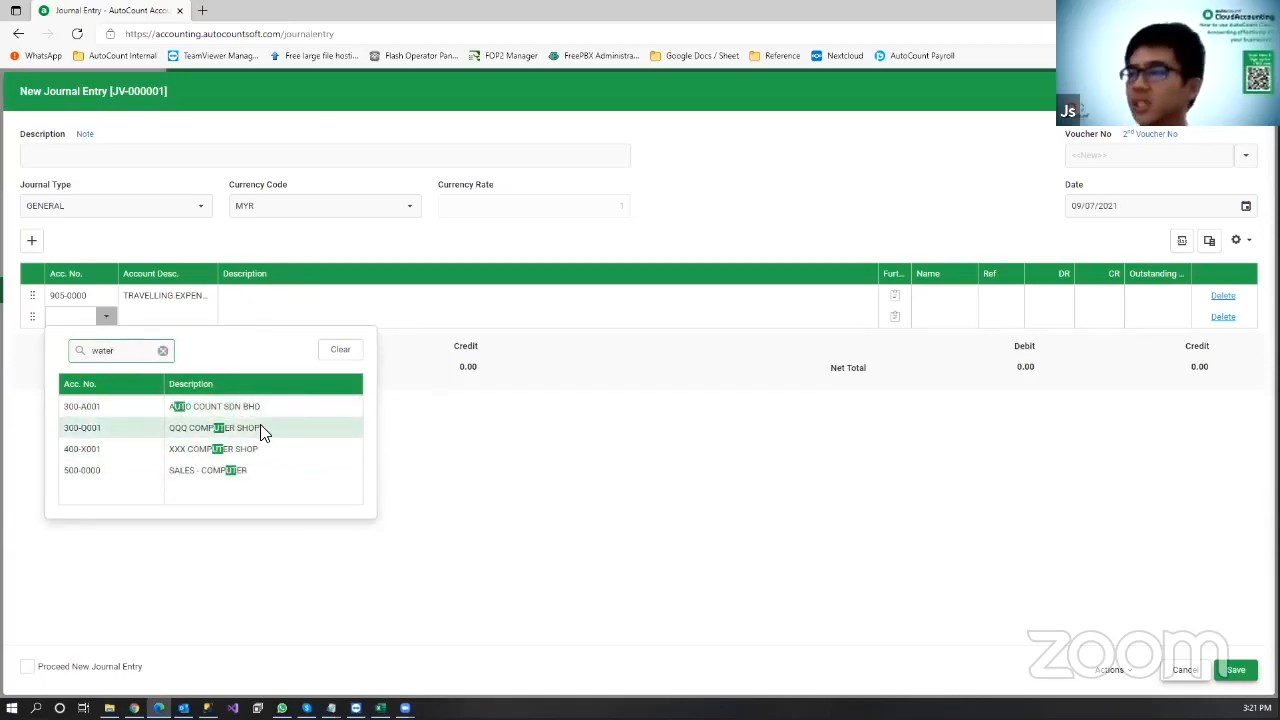
{"action": "key", "text": "Return"}
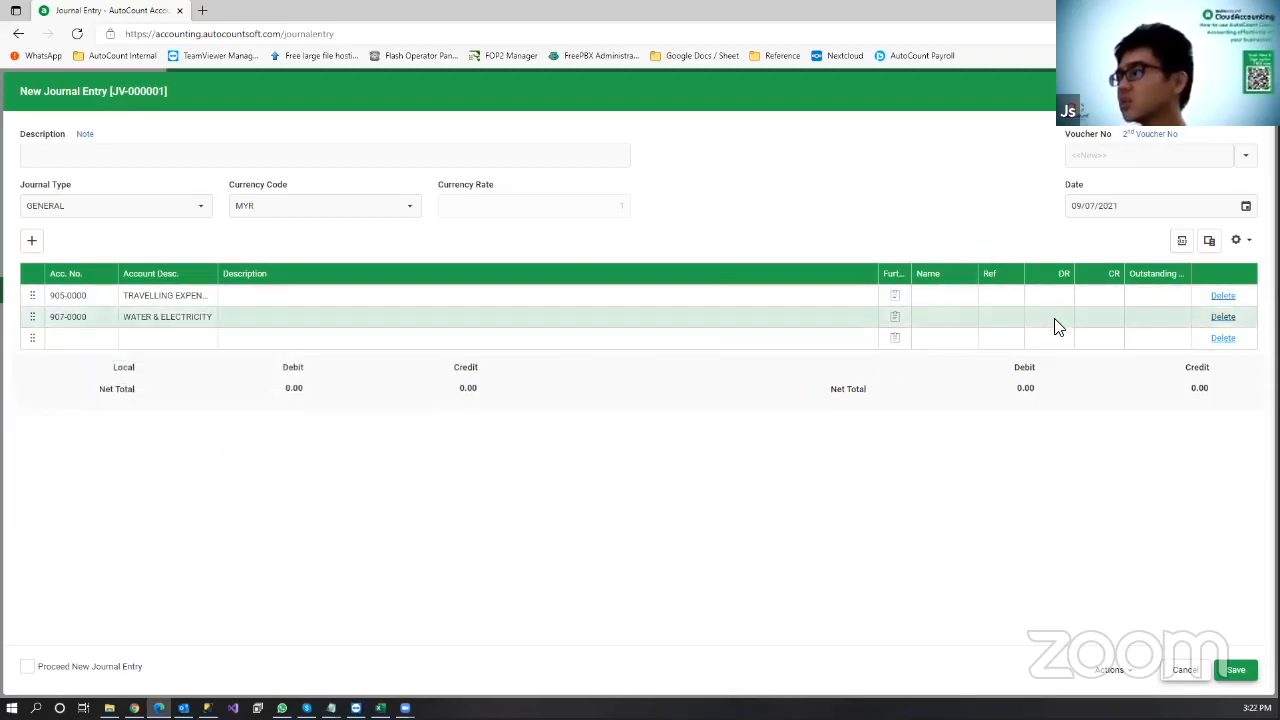
Step: Debit WATER & ELECTRICITY 10.00 and credit TRAVELLING EXPENSES 10.00
{"action": "left_click", "coordinate": [1012, 314]}
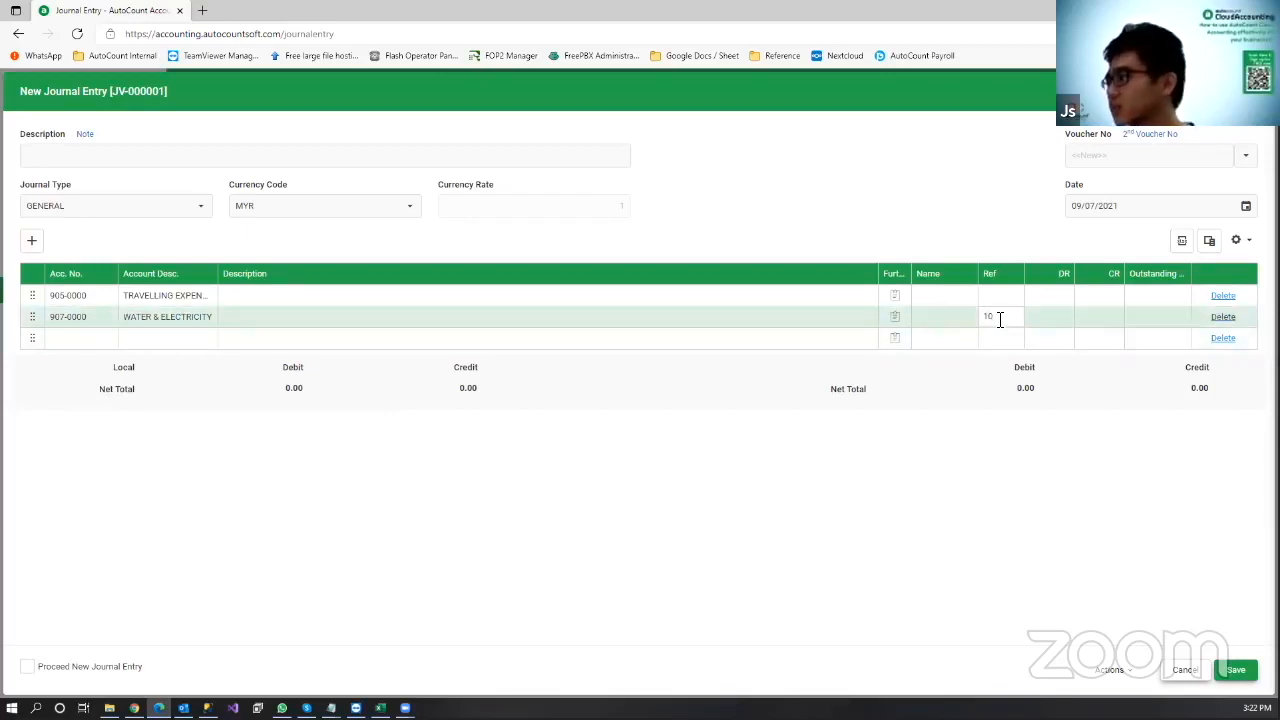
{"action": "left_click", "coordinate": [1048, 317]}
{"action": "type", "text": "10"}
{"action": "left_click", "coordinate": [1050, 362]}
{"action": "left_click", "coordinate": [1093, 296]}
{"action": "type", "text": "10"}
{"action": "left_click", "coordinate": [996, 378]}
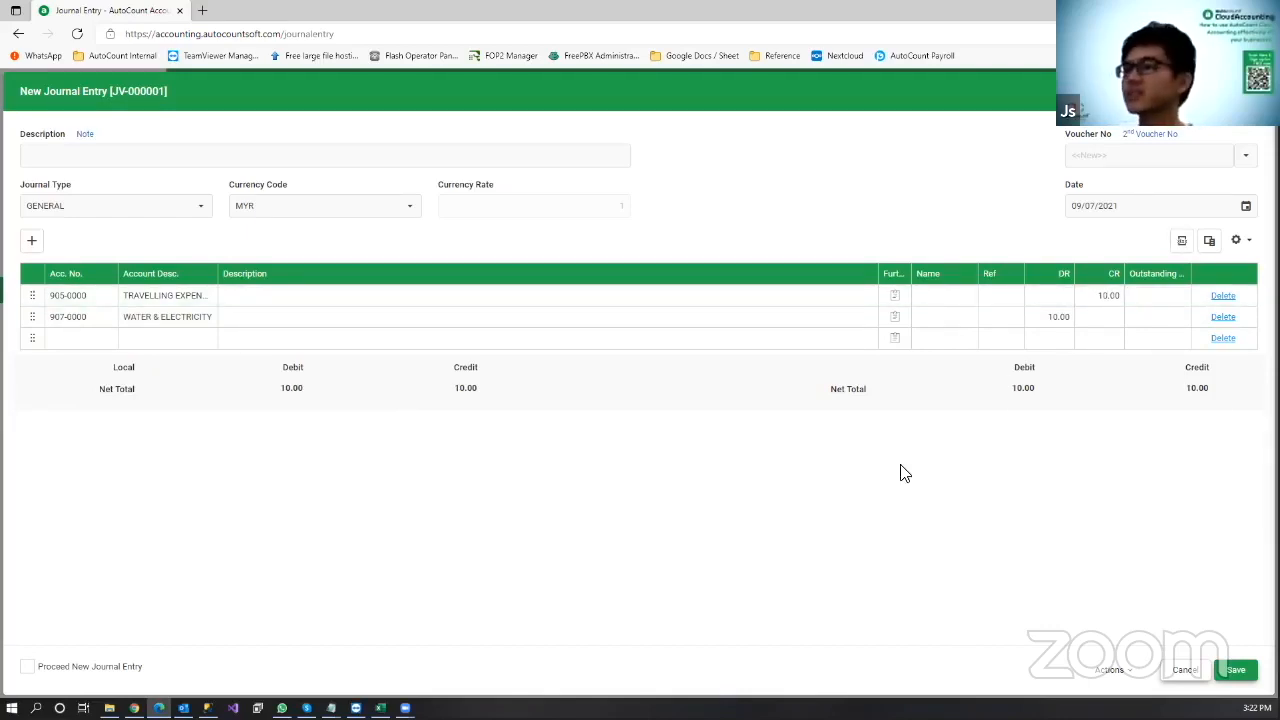
Step: Describe the journal as ADJUSTMENT and save it
{"action": "left_click", "coordinate": [122, 158]}
{"action": "type", "text": "ADJUSTMENT"}
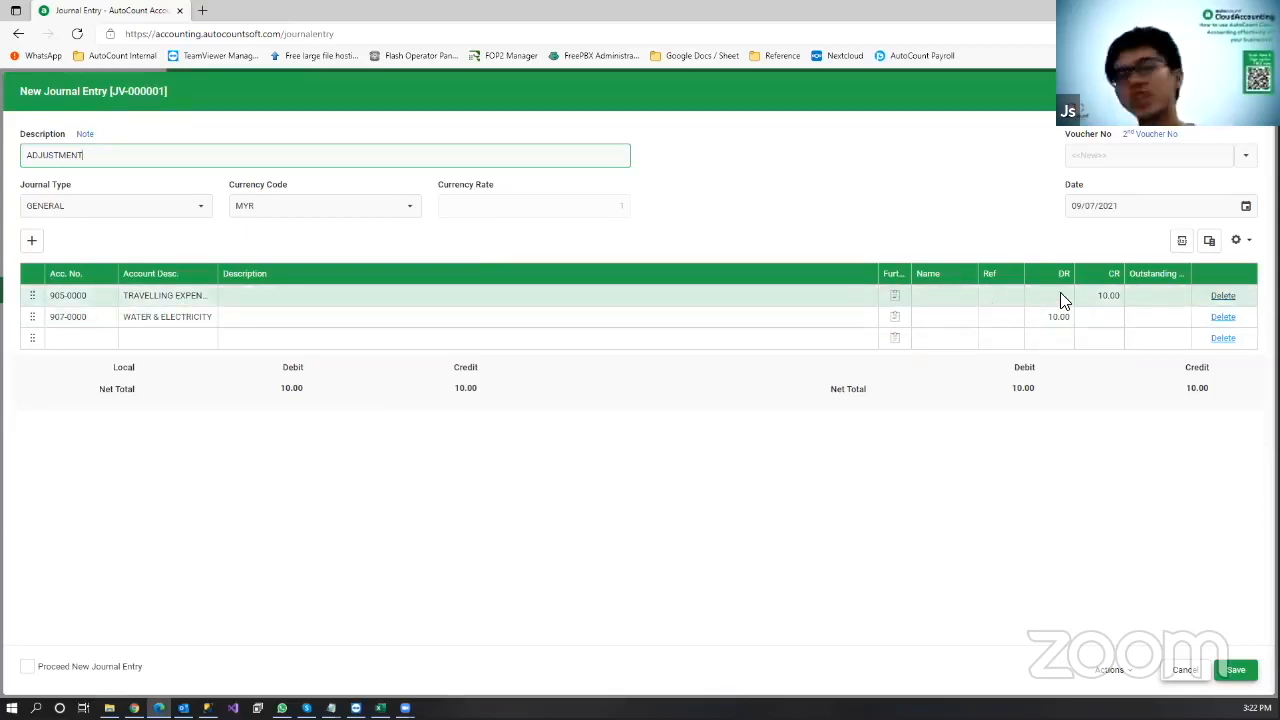
{"action": "left_click", "coordinate": [1236, 669]}
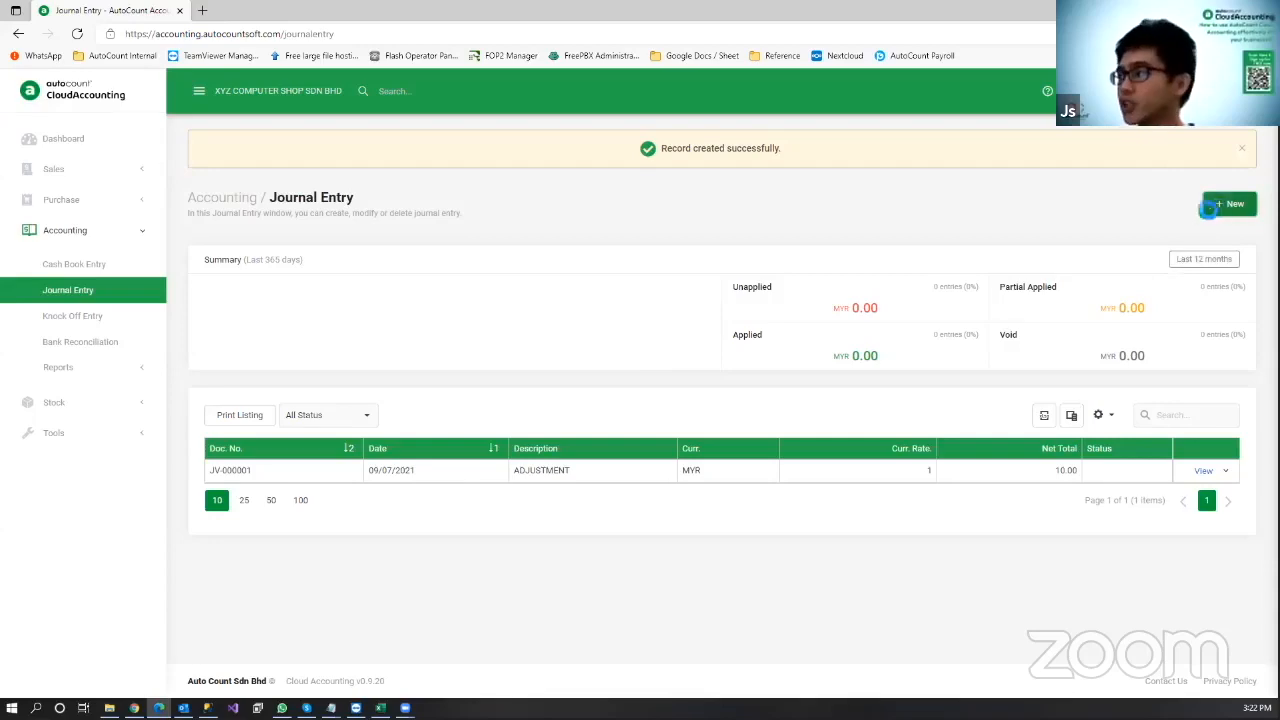
Step: Start a journal 'ADJUSTMENT FOR CUSTOMER' with lines QQQ COMPUTER SHOP (300-Q001) and SALES - COMPUTER (500-0000)
{"action": "left_click", "coordinate": [1229, 204]}
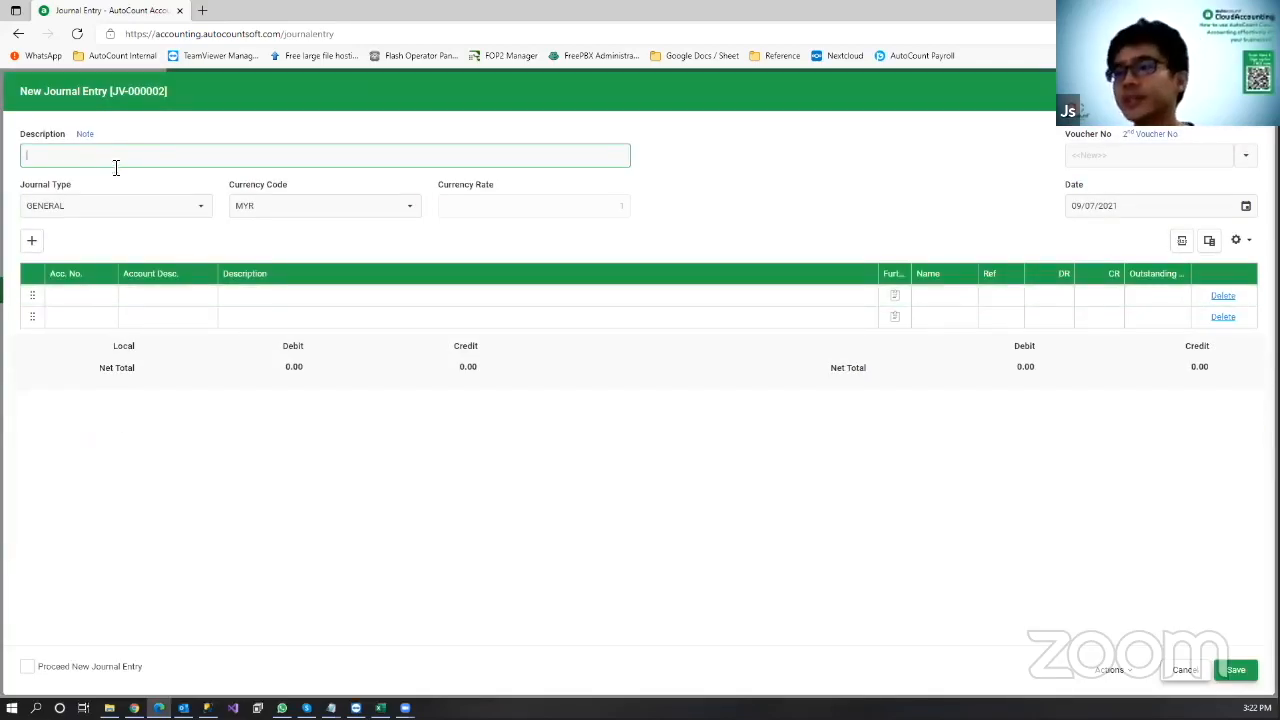
{"action": "type", "text": "ADJUST"}
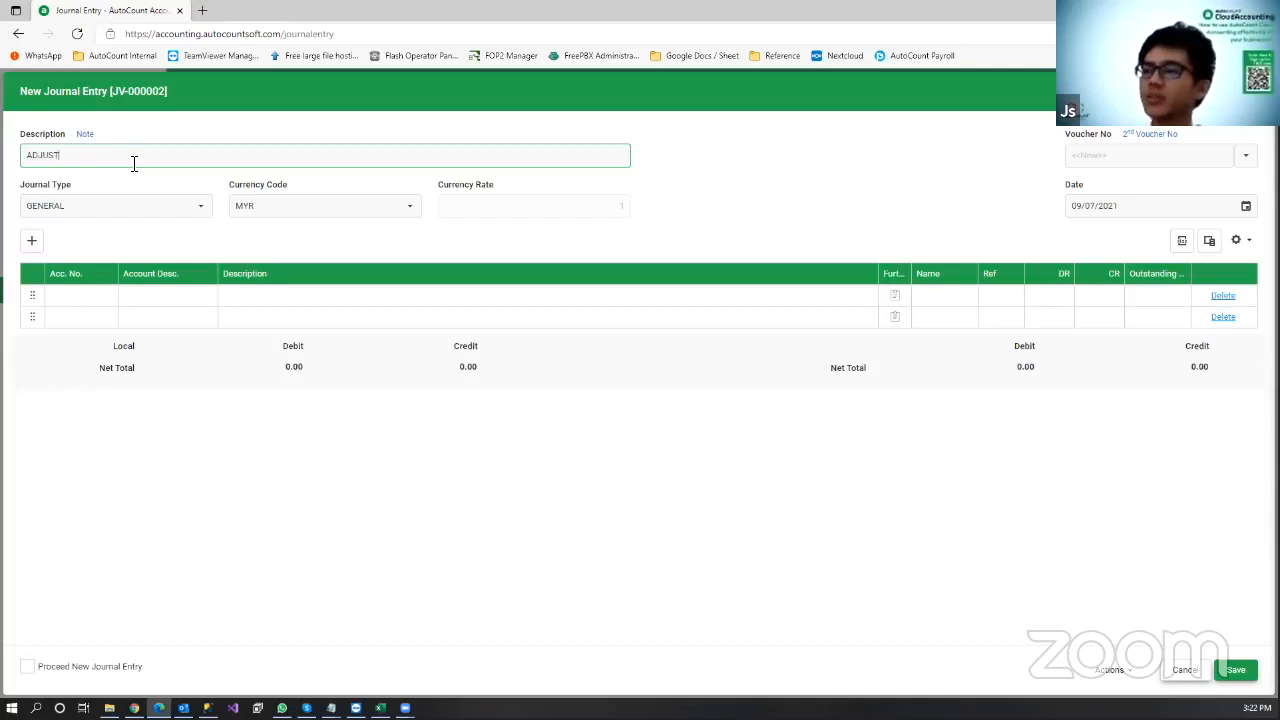
{"action": "type", "text": "MENT FOR"}
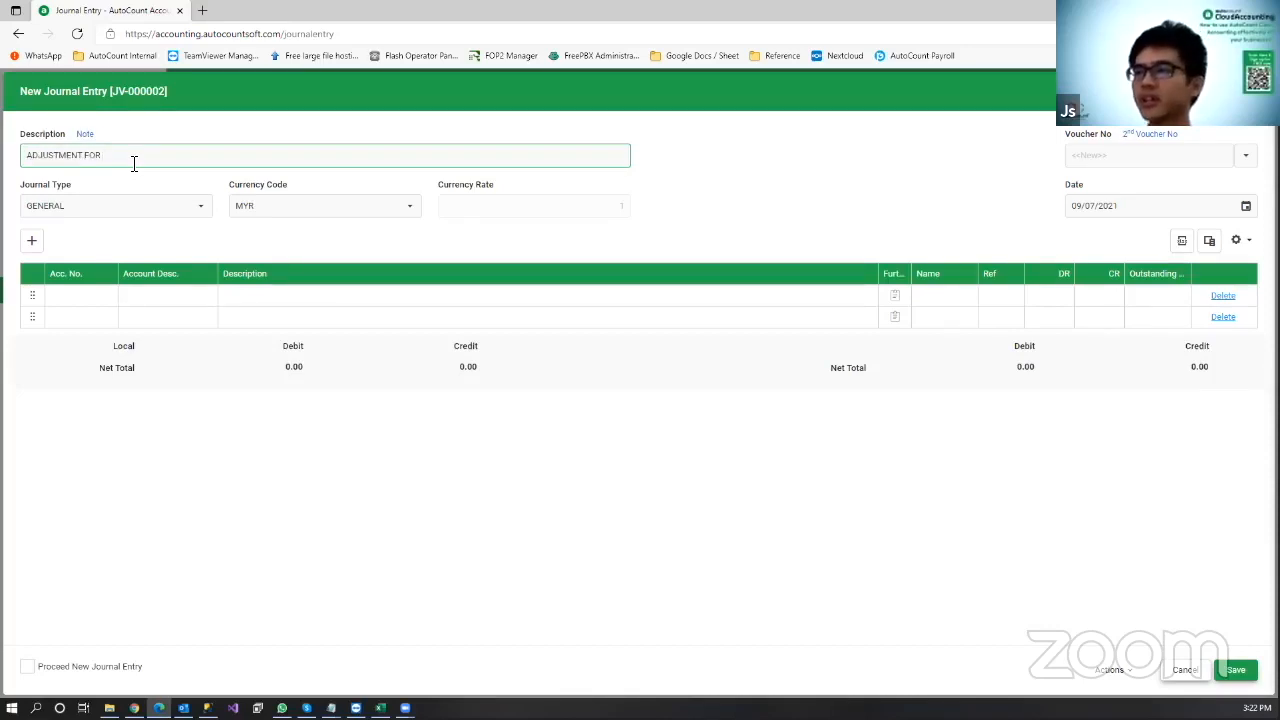
{"action": "type", "text": " CUSTOMER"}
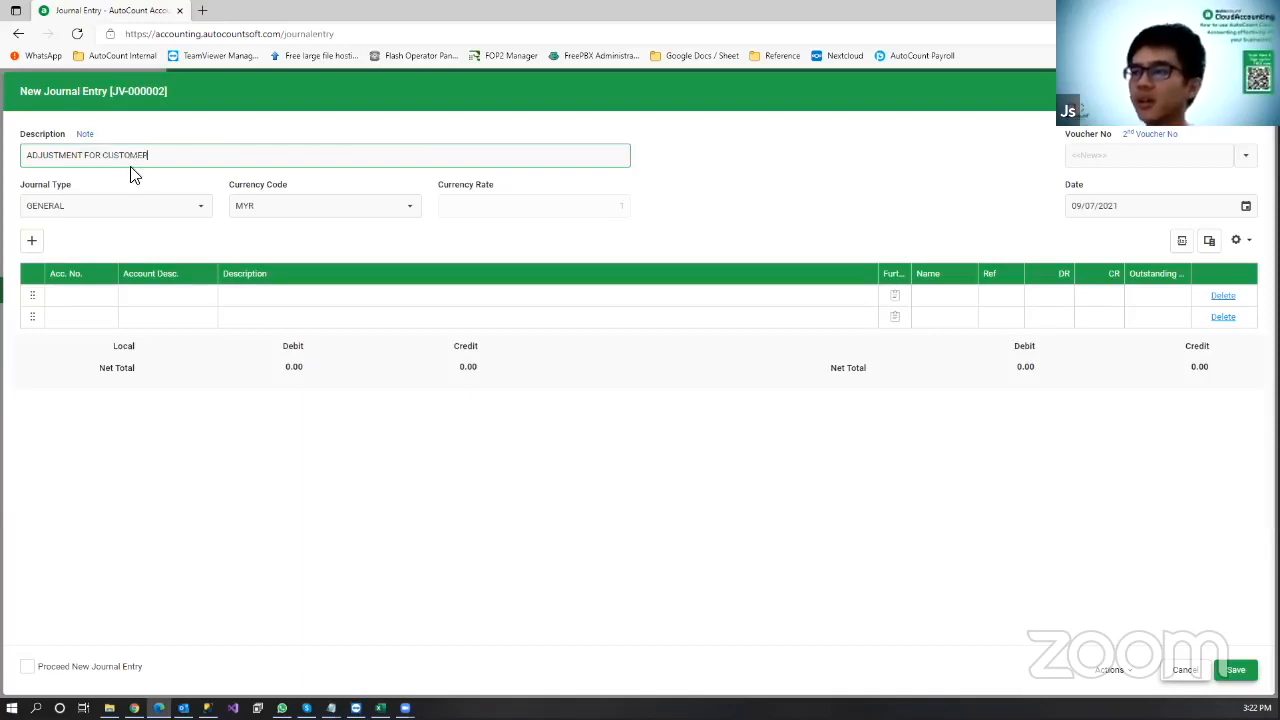
{"action": "left_click", "coordinate": [110, 294]}
{"action": "left_click", "coordinate": [108, 297]}
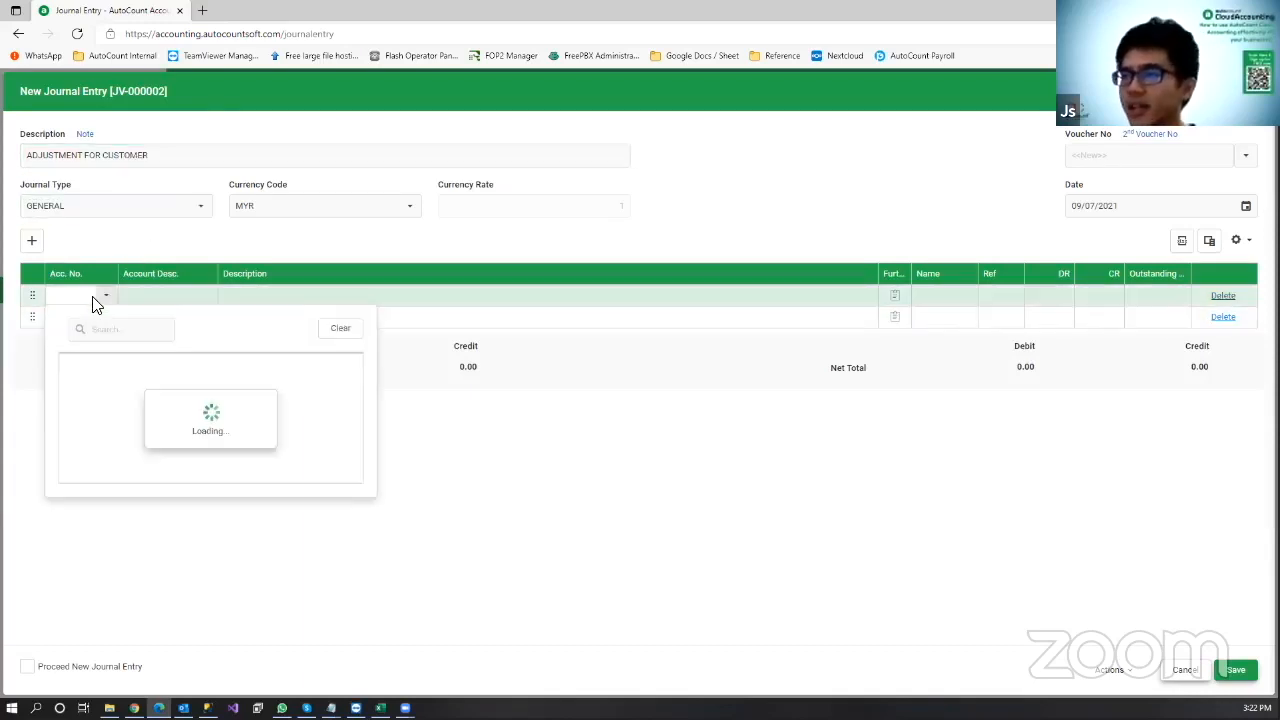
{"action": "scroll", "coordinate": [248, 424], "scroll_direction": "down", "scroll_amount": 4}
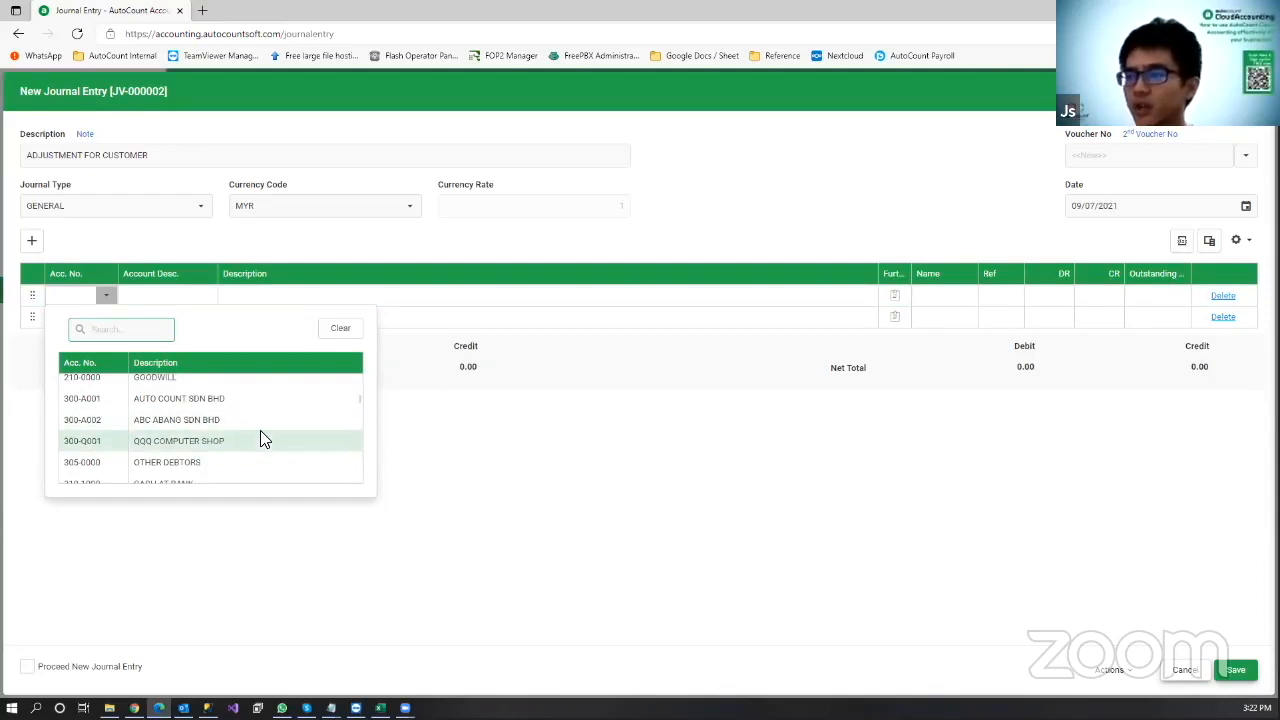
{"action": "left_click", "coordinate": [260, 440]}
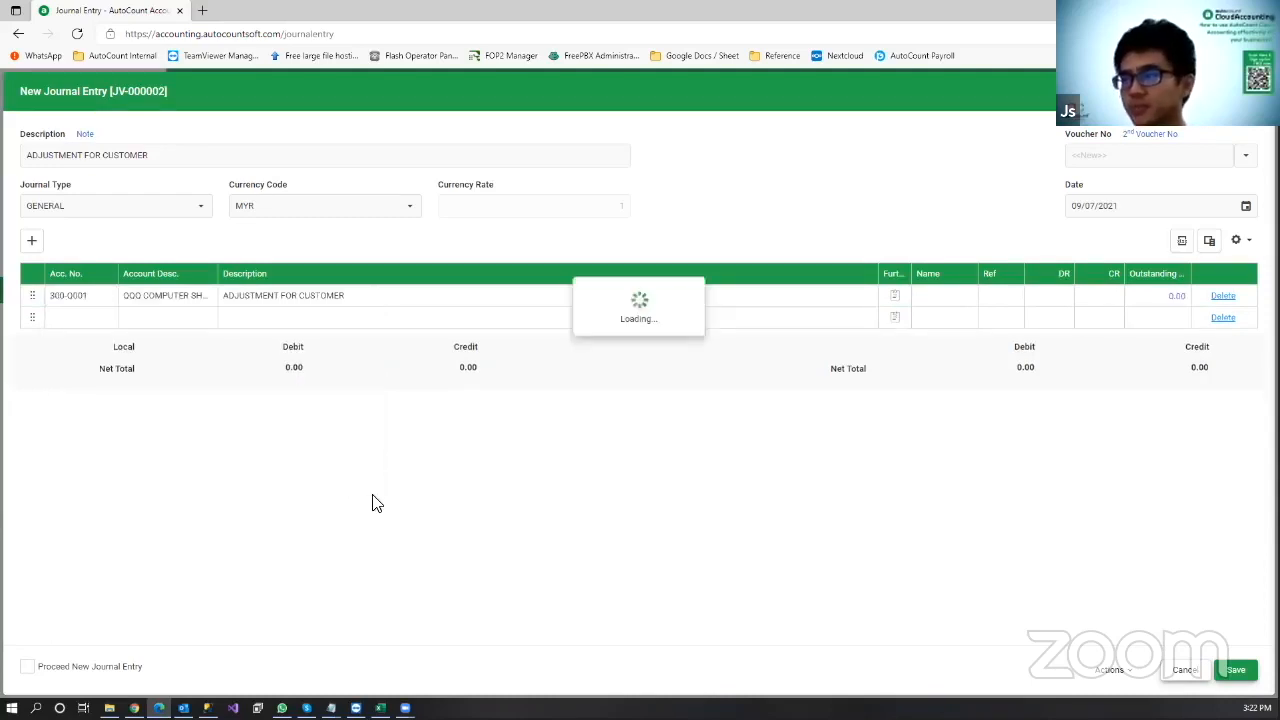
{"action": "left_click", "coordinate": [108, 319]}
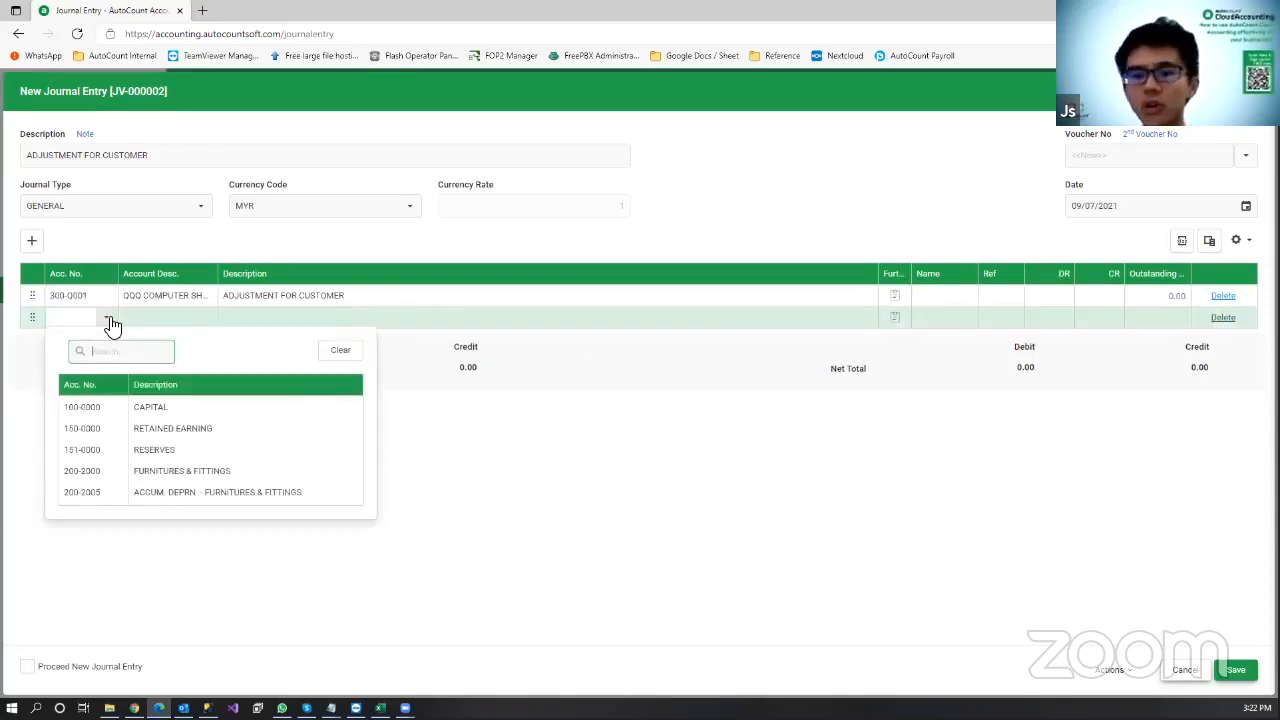
{"action": "type", "text": "50"}
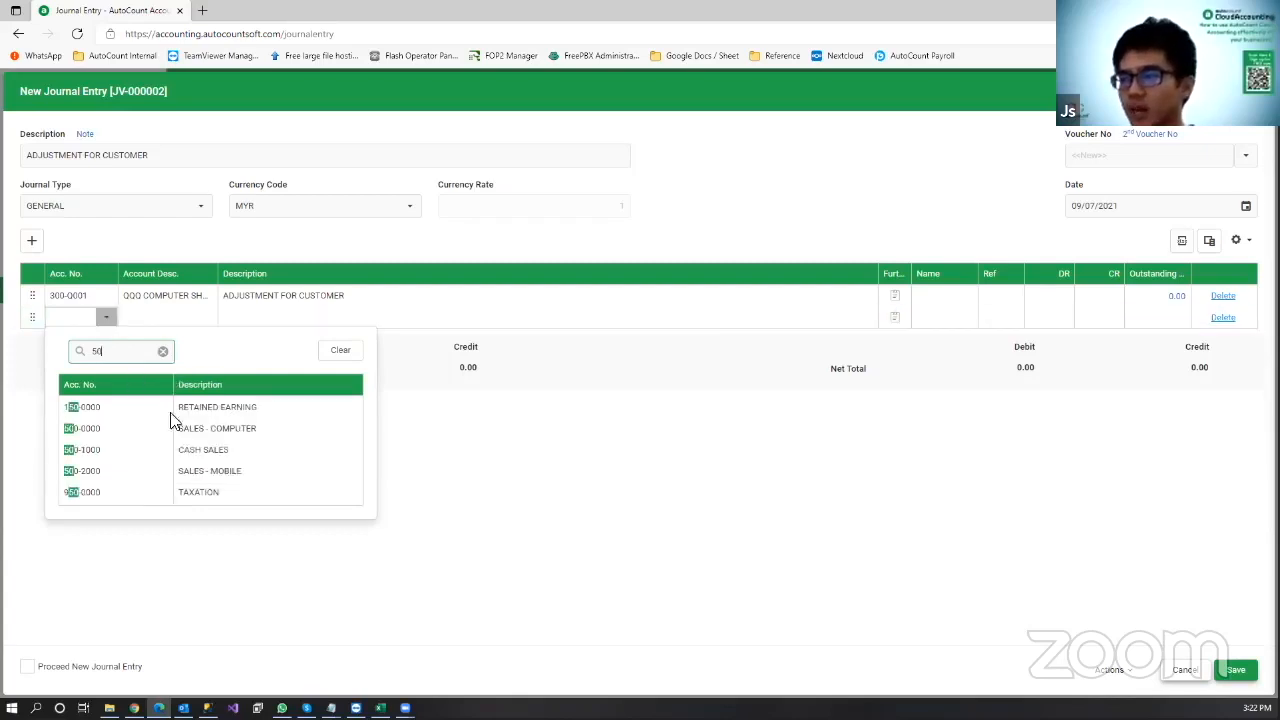
{"action": "left_click", "coordinate": [299, 436]}
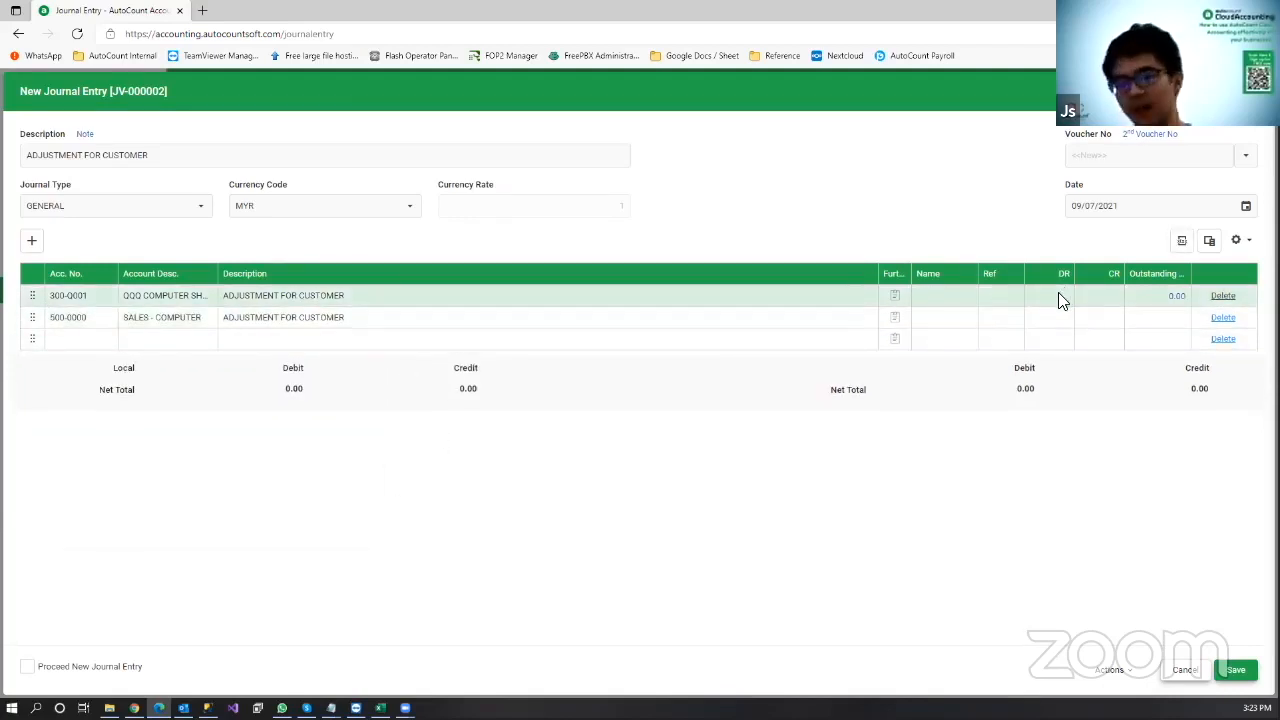
Step: Debit SALES - COMPUTER 10.00, credit QQQ COMPUTER SHOP 10.00, and save
{"action": "left_click", "coordinate": [1064, 320]}
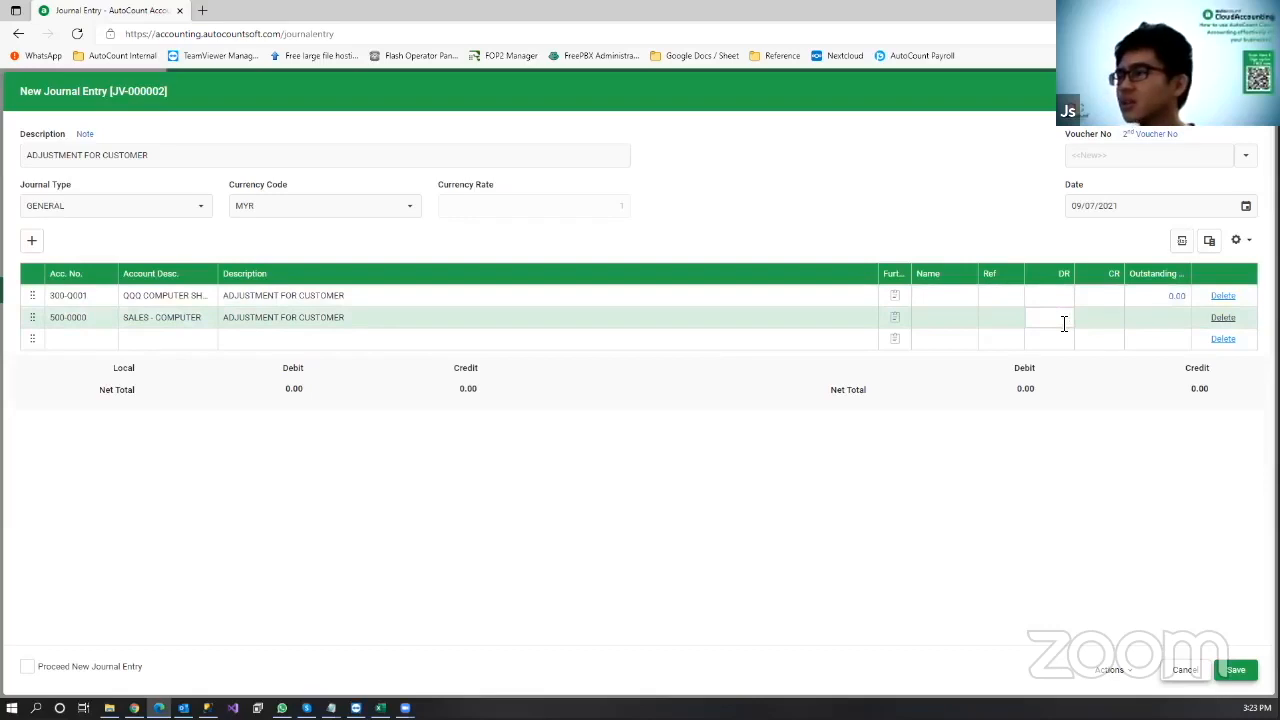
{"action": "type", "text": "10"}
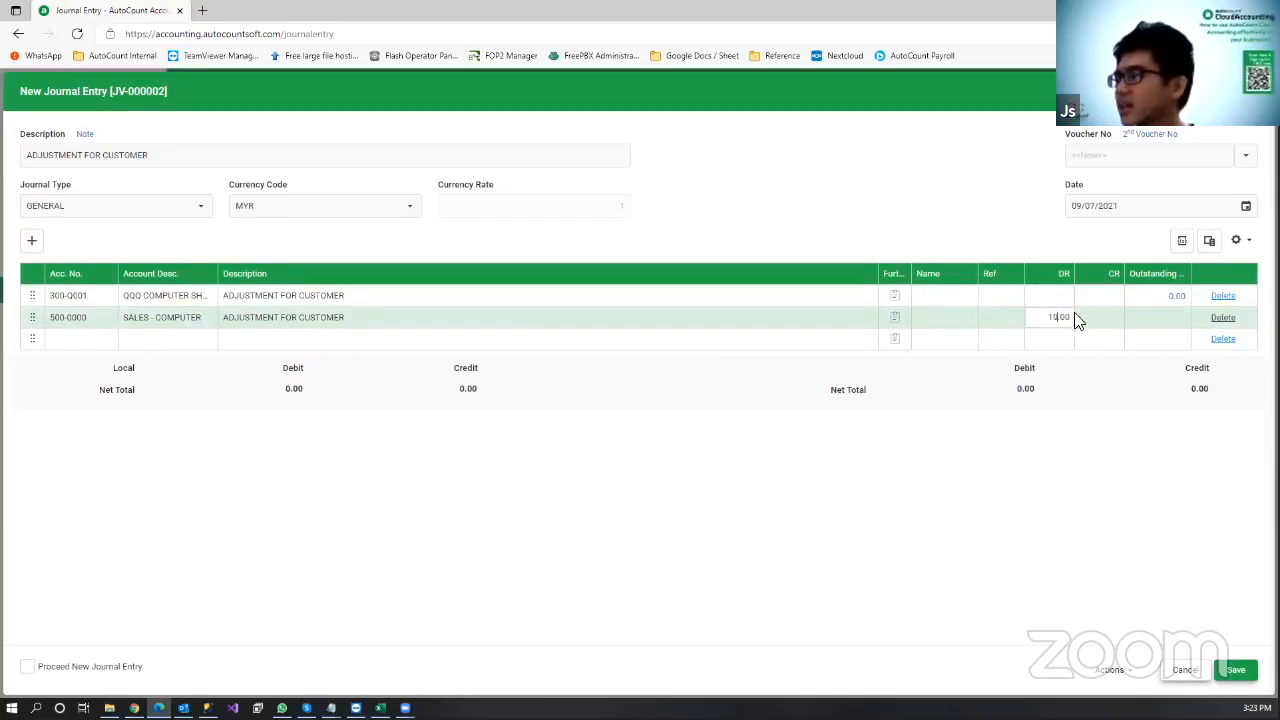
{"action": "left_click", "coordinate": [1100, 294]}
{"action": "left_click", "coordinate": [971, 481]}
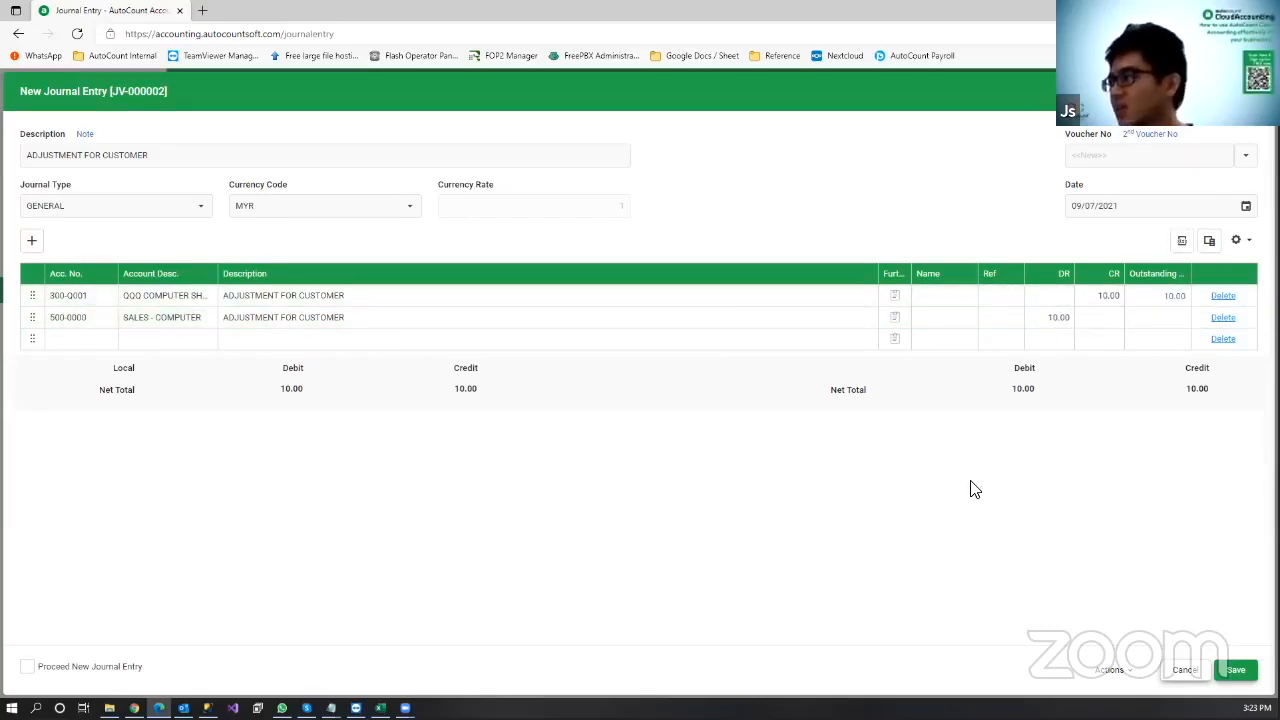
{"action": "left_click", "coordinate": [1240, 671]}
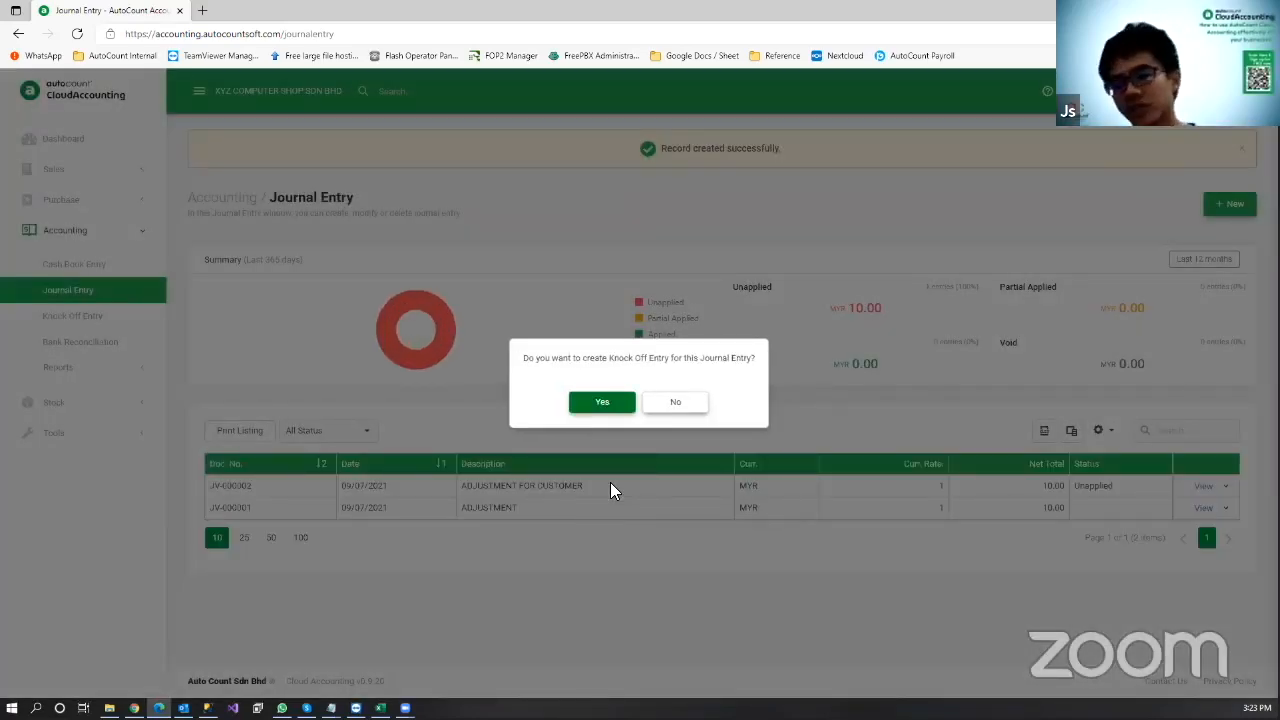
Step: Apply JV-000002's 10.00 against invoice I-000001 and save the knock-off
{"action": "left_click", "coordinate": [603, 403]}
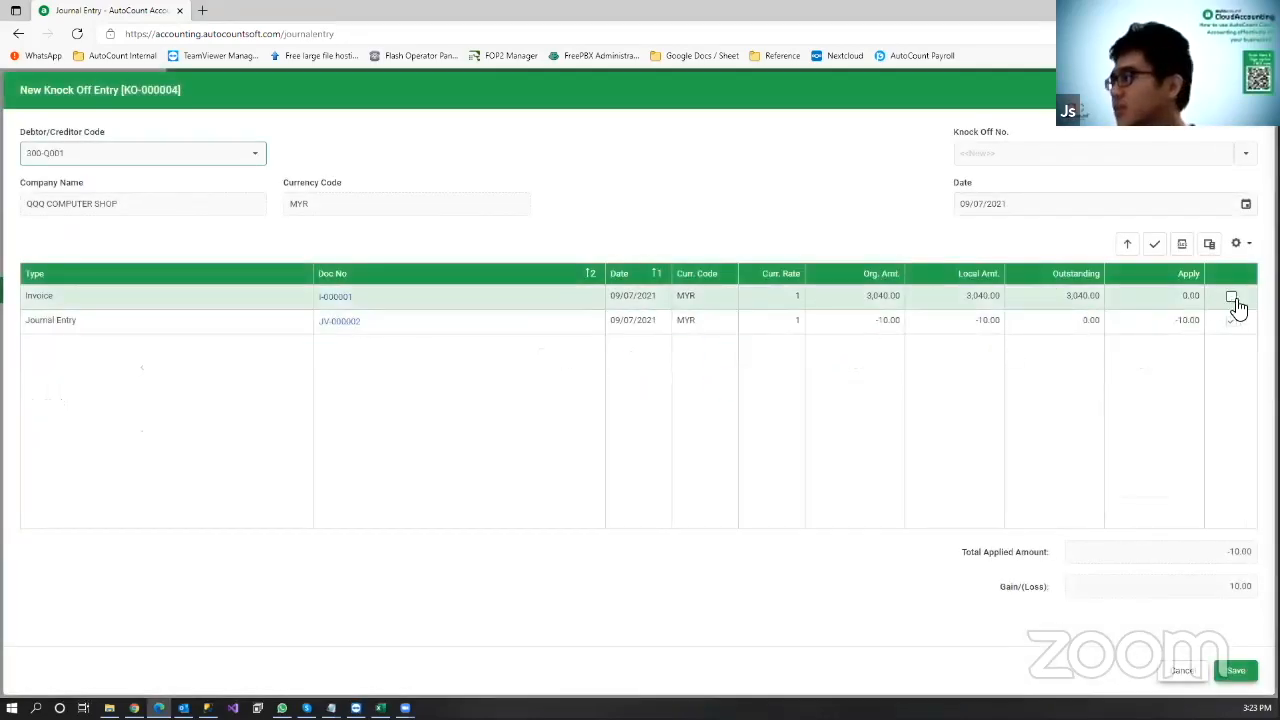
{"action": "left_click", "coordinate": [1233, 300]}
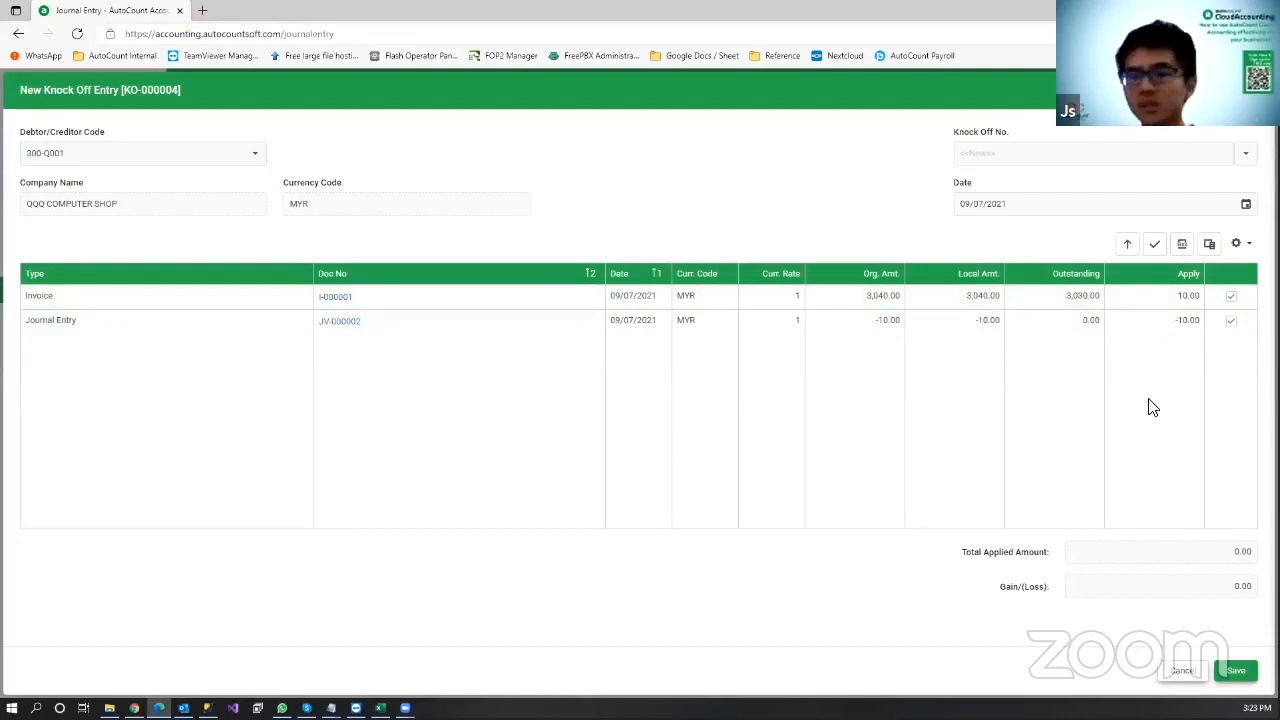
{"action": "left_click", "coordinate": [1236, 670]}
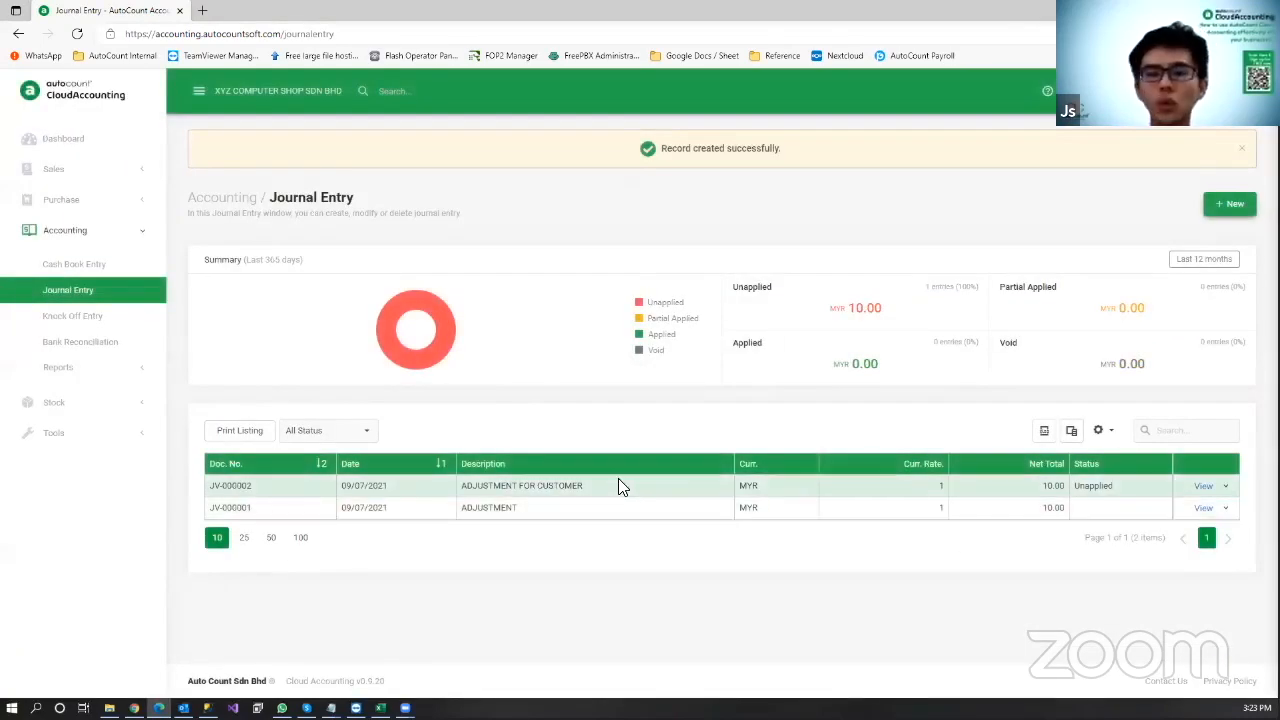
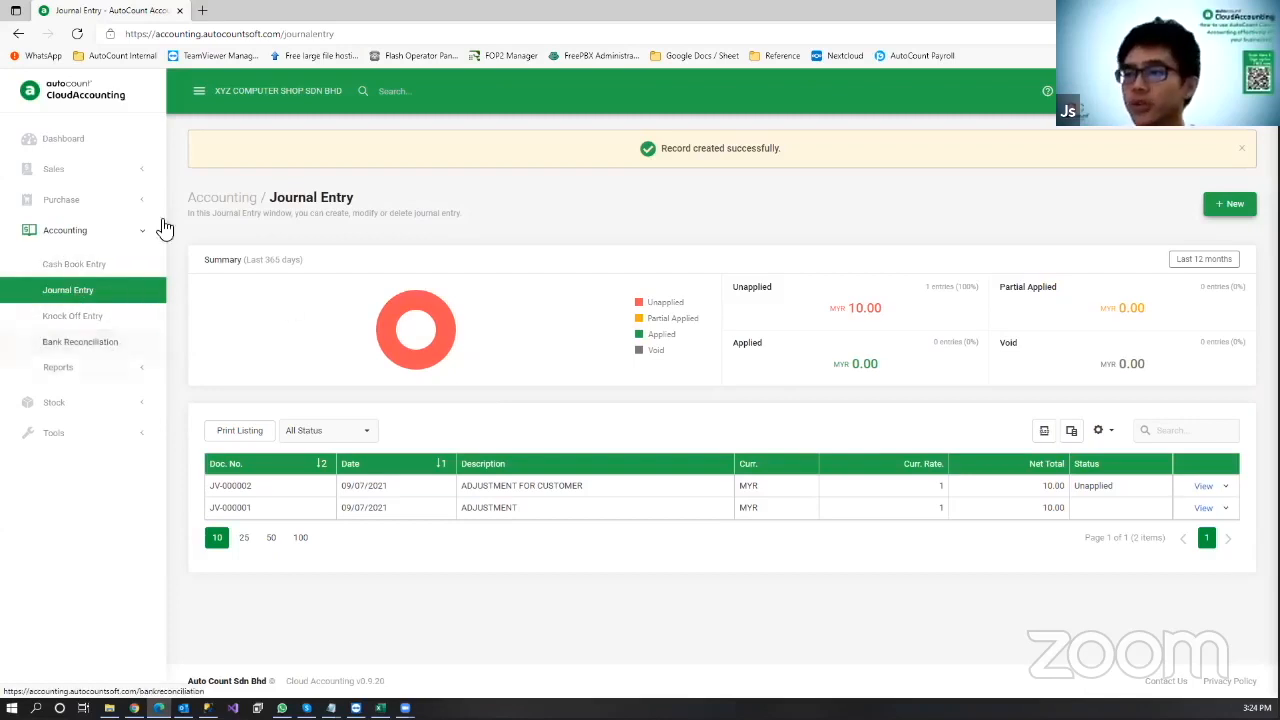
Step: Open the Ledger report for 01/07/2021 to 09/07/2021 from Accounting Reports
{"action": "left_click", "coordinate": [127, 369]}
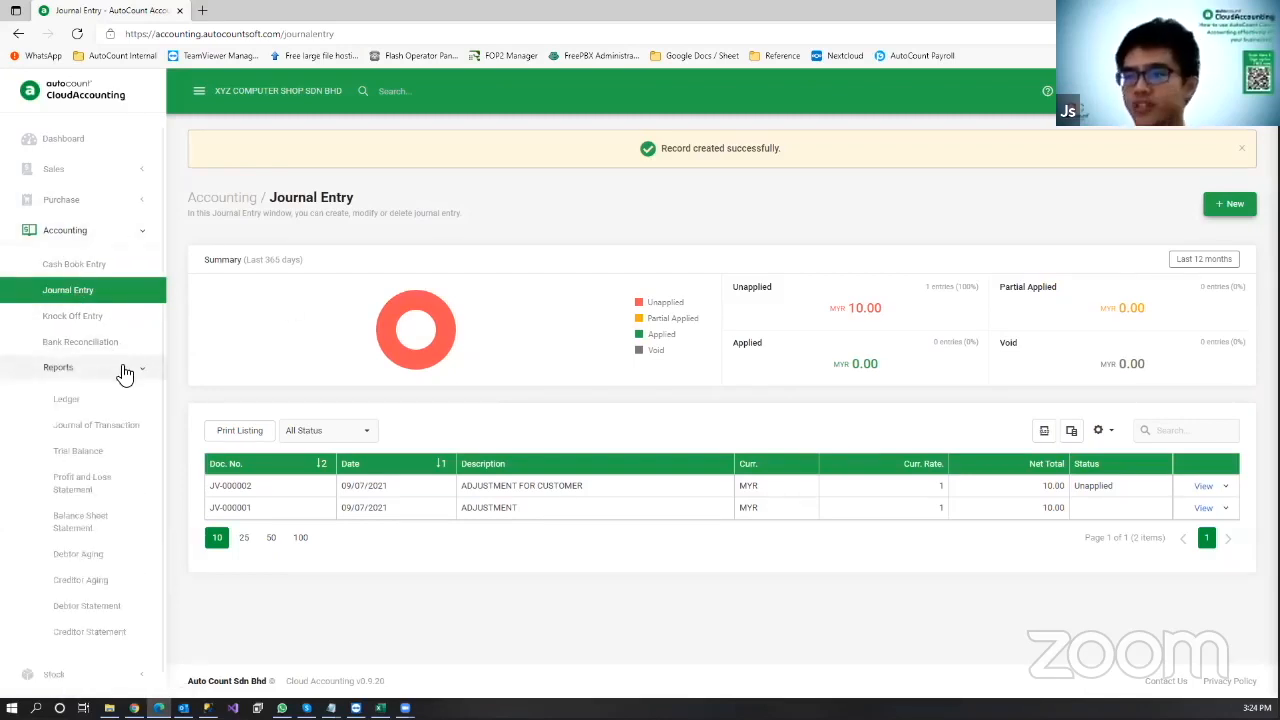
{"action": "left_click", "coordinate": [108, 405]}
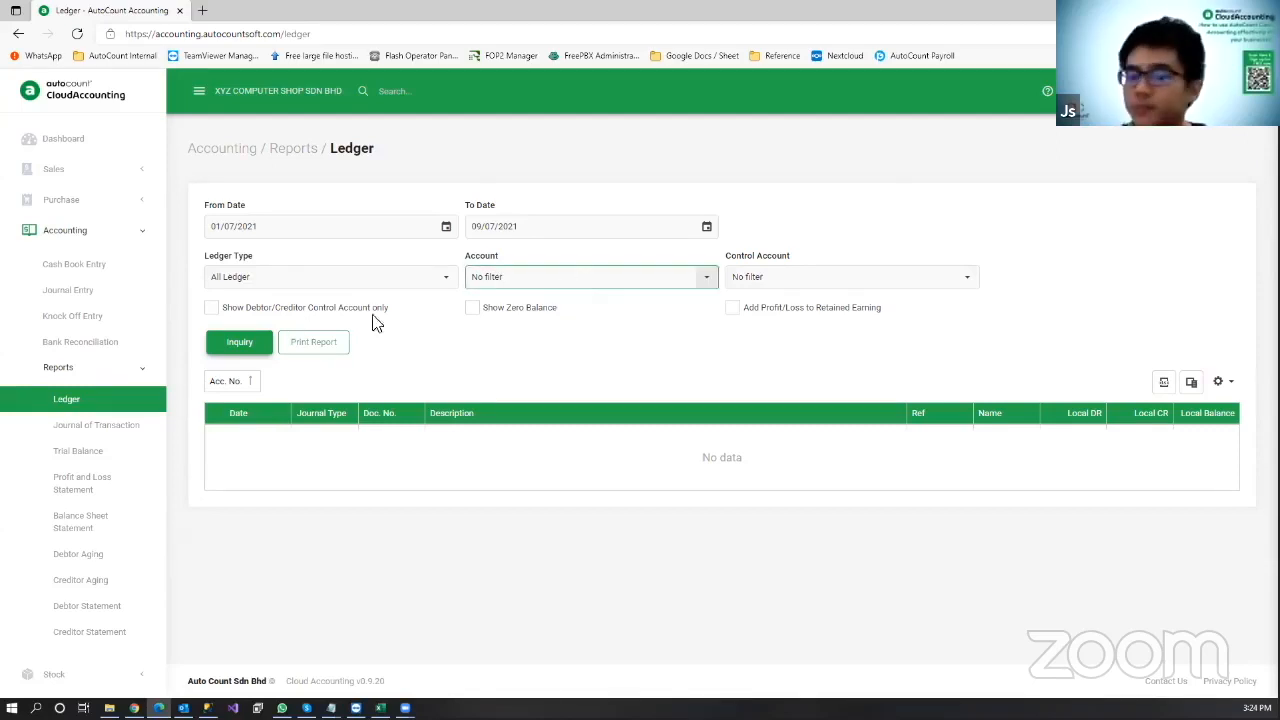
Step: Load all accounts' ledger transactions for 1–9 July 2021, then list the Print Report layouts
{"action": "left_click", "coordinate": [232, 346]}
{"action": "scroll", "coordinate": [510, 310], "scroll_direction": "down", "scroll_amount": 3}
{"action": "scroll", "coordinate": [422, 343], "scroll_direction": "down", "scroll_amount": 2}
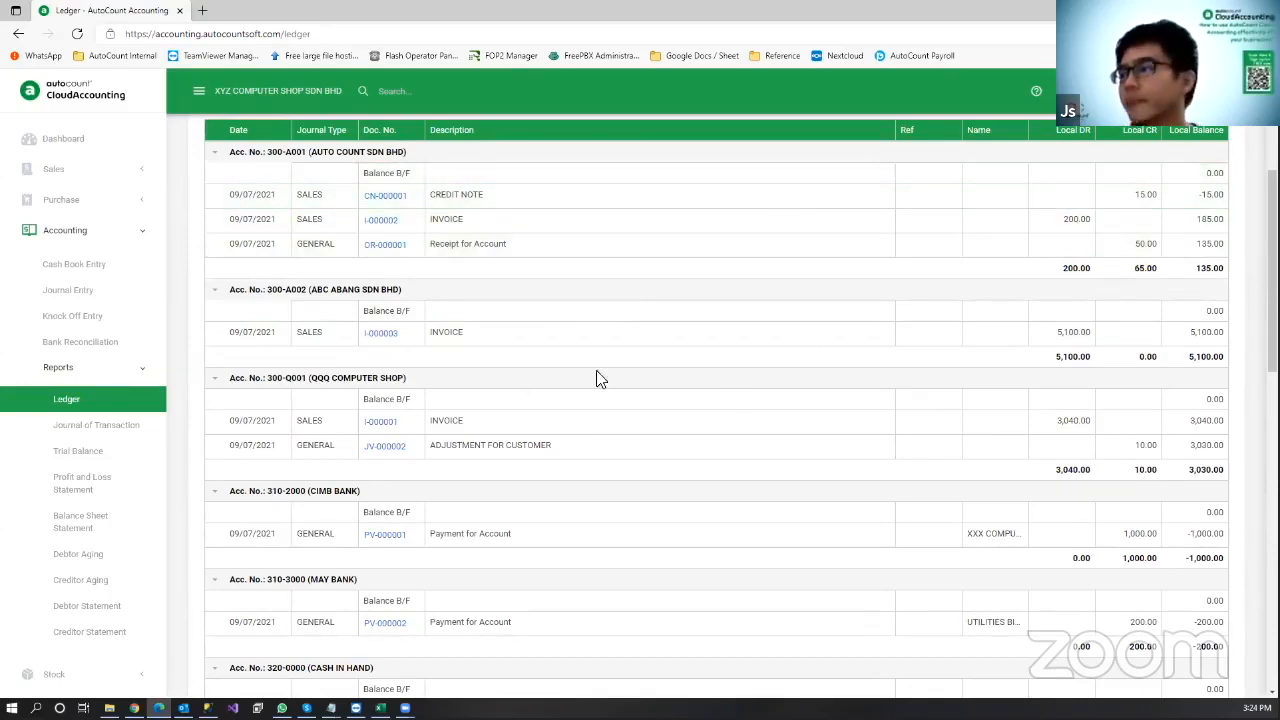
{"action": "scroll", "coordinate": [423, 440], "scroll_direction": "down", "scroll_amount": 3}
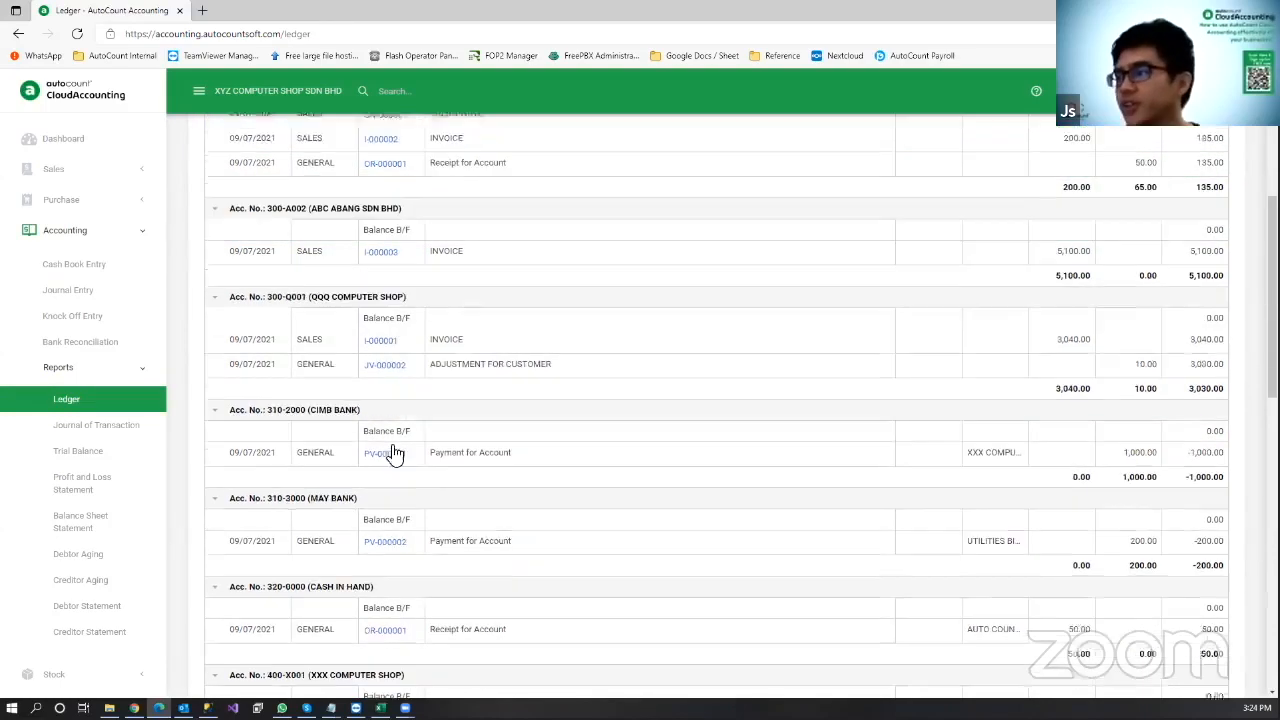
{"action": "scroll", "coordinate": [570, 440], "scroll_direction": "down", "scroll_amount": 3}
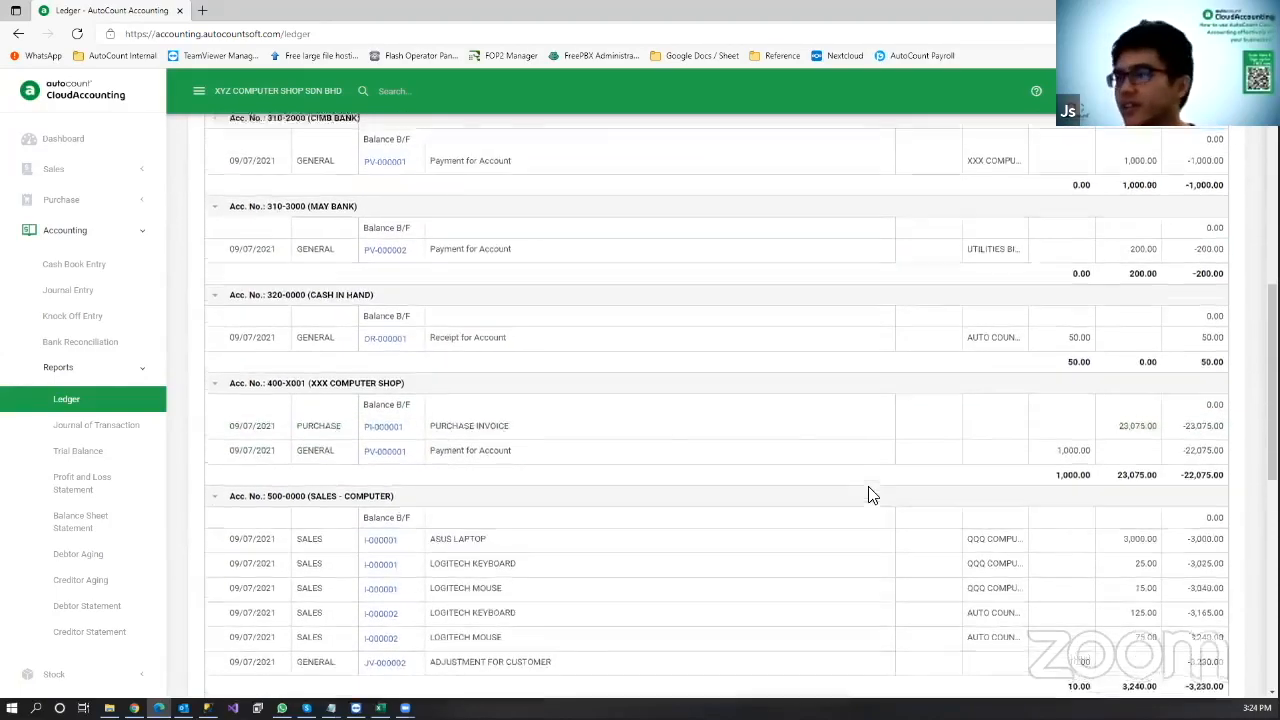
{"action": "scroll", "coordinate": [871, 488], "scroll_direction": "up", "scroll_amount": 10}
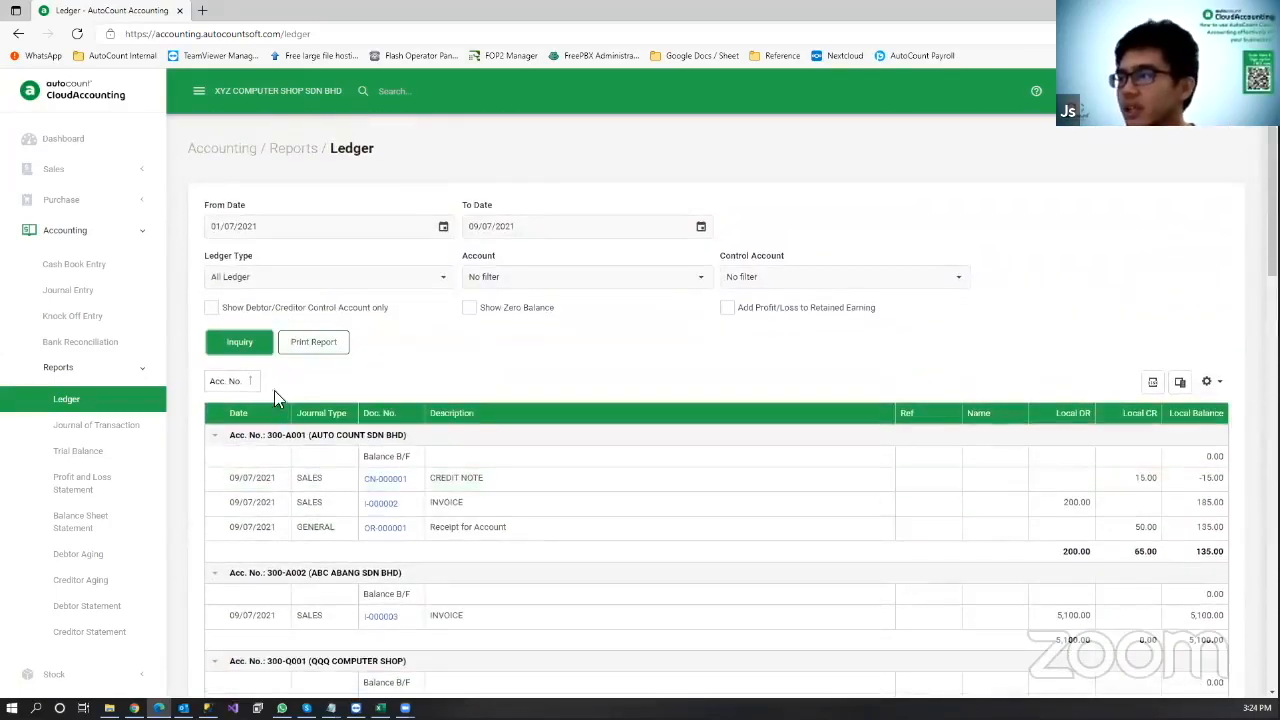
{"action": "left_click", "coordinate": [313, 343]}
{"action": "left_click", "coordinate": [671, 390]}
Step: Preview the Standard Ledger as a 3-page General Ledger, then close it and cancel printing
{"action": "left_click", "coordinate": [631, 515]}
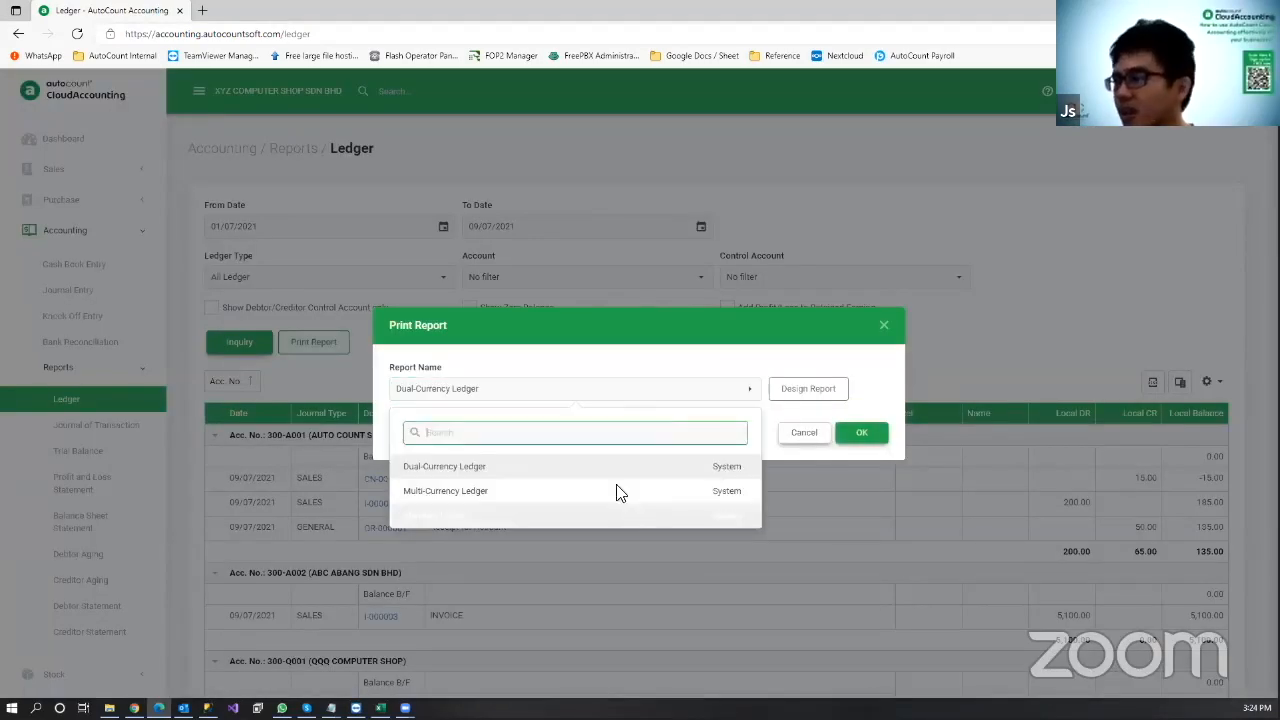
{"action": "left_click", "coordinate": [864, 434]}
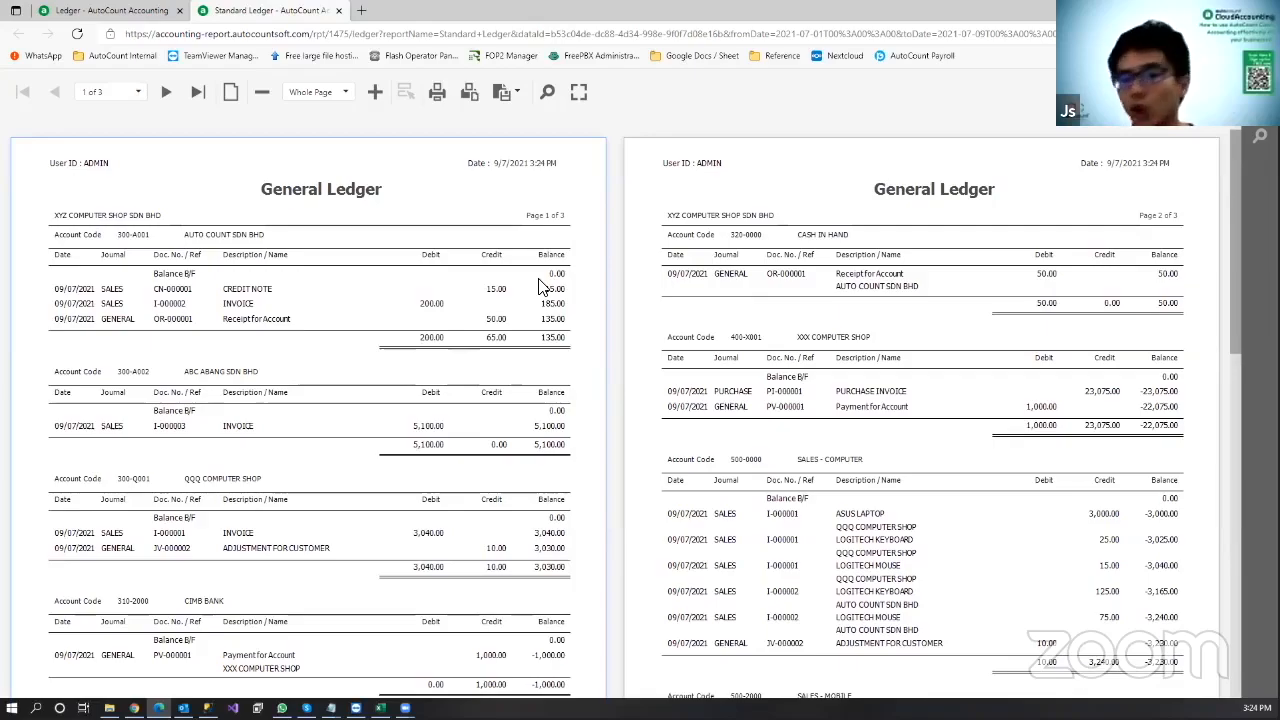
{"action": "scroll", "coordinate": [540, 357], "scroll_direction": "down", "scroll_amount": 1}
{"action": "scroll", "coordinate": [540, 357], "scroll_direction": "down", "scroll_amount": 10}
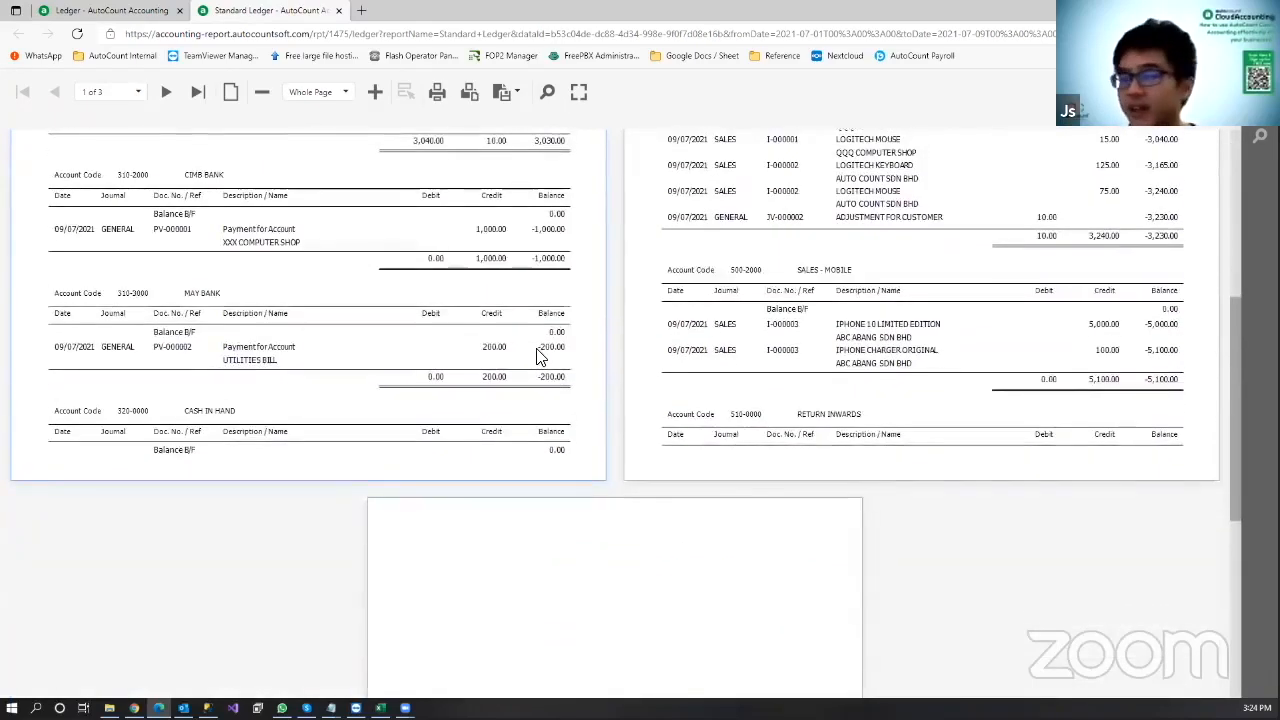
{"action": "scroll", "coordinate": [540, 357], "scroll_direction": "up", "scroll_amount": 14}
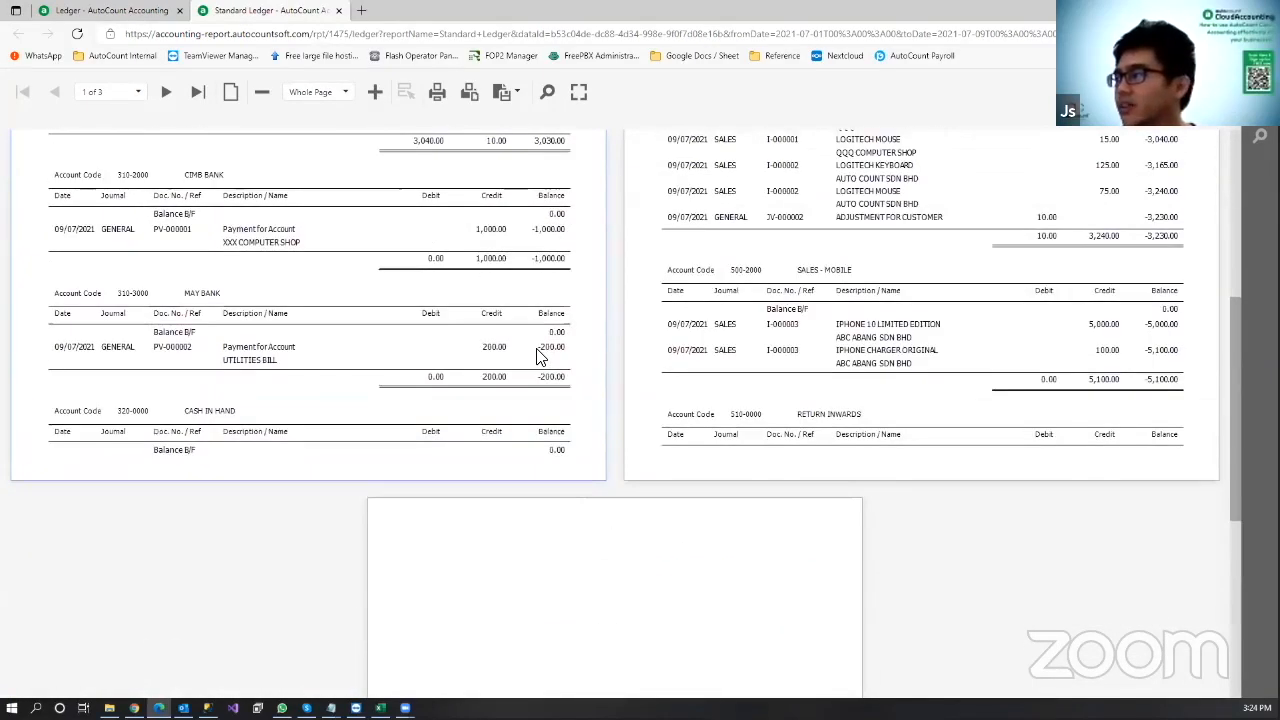
{"action": "middle_click", "coordinate": [281, 10]}
{"action": "left_click", "coordinate": [808, 436]}
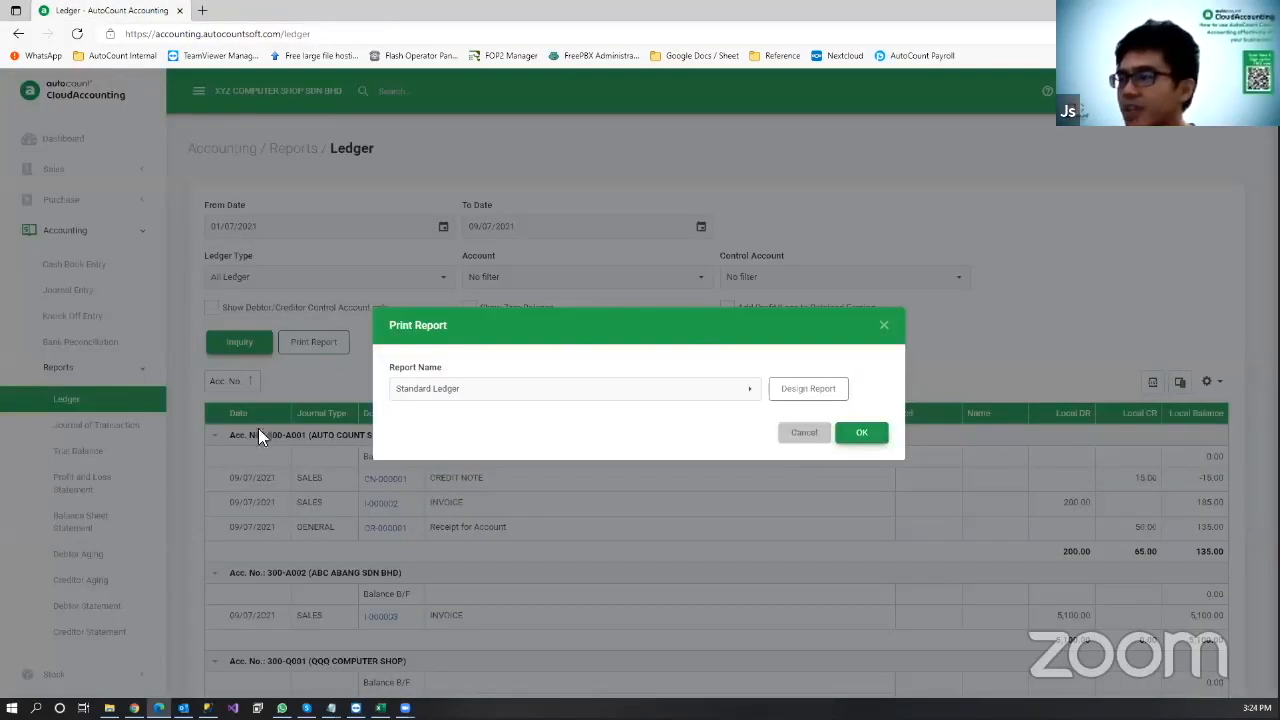
Step: Load the Debtor Aging report and expand debtors 300-A001 and 300-A002 to check their invoices
{"action": "left_click", "coordinate": [138, 554]}
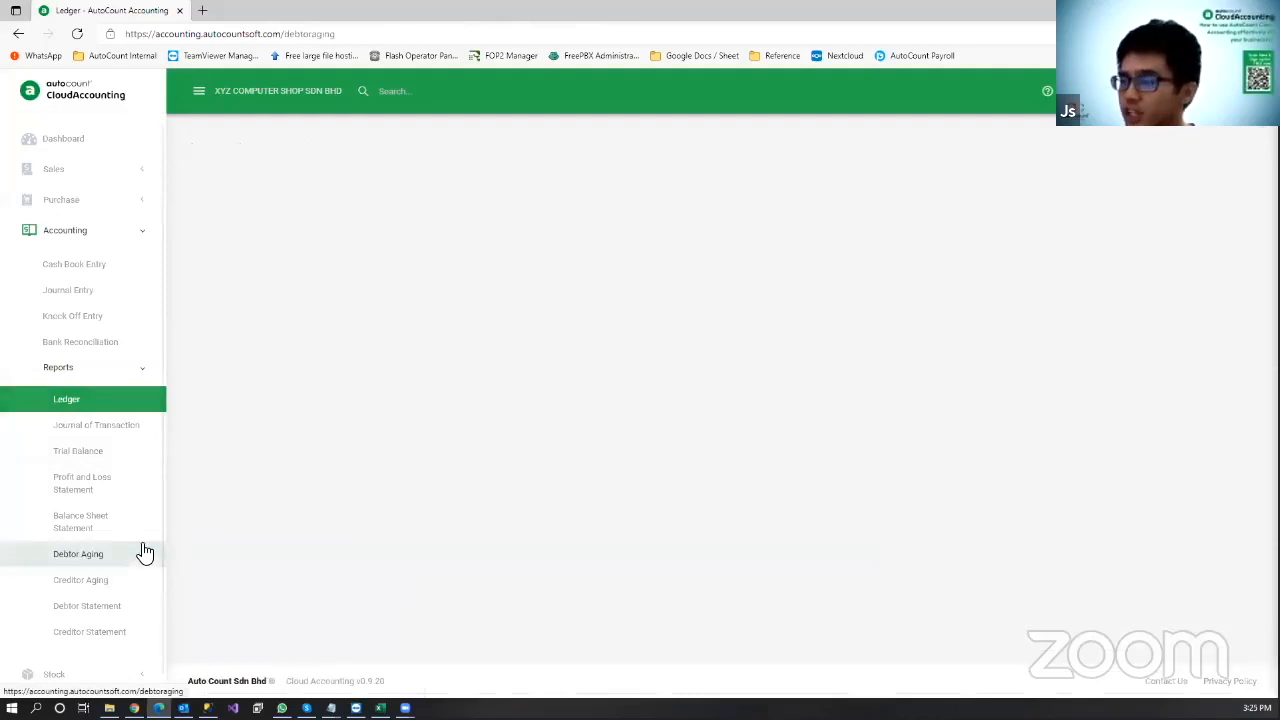
{"action": "left_click", "coordinate": [232, 320]}
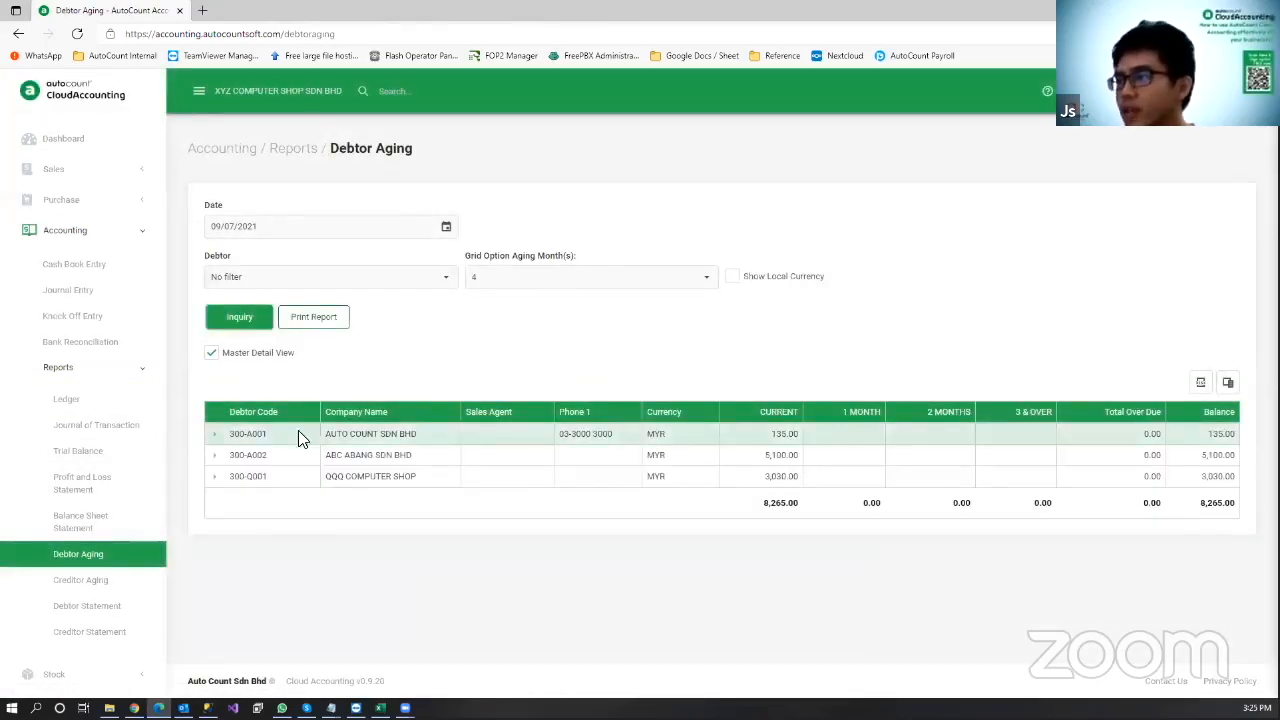
{"action": "left_click", "coordinate": [216, 435]}
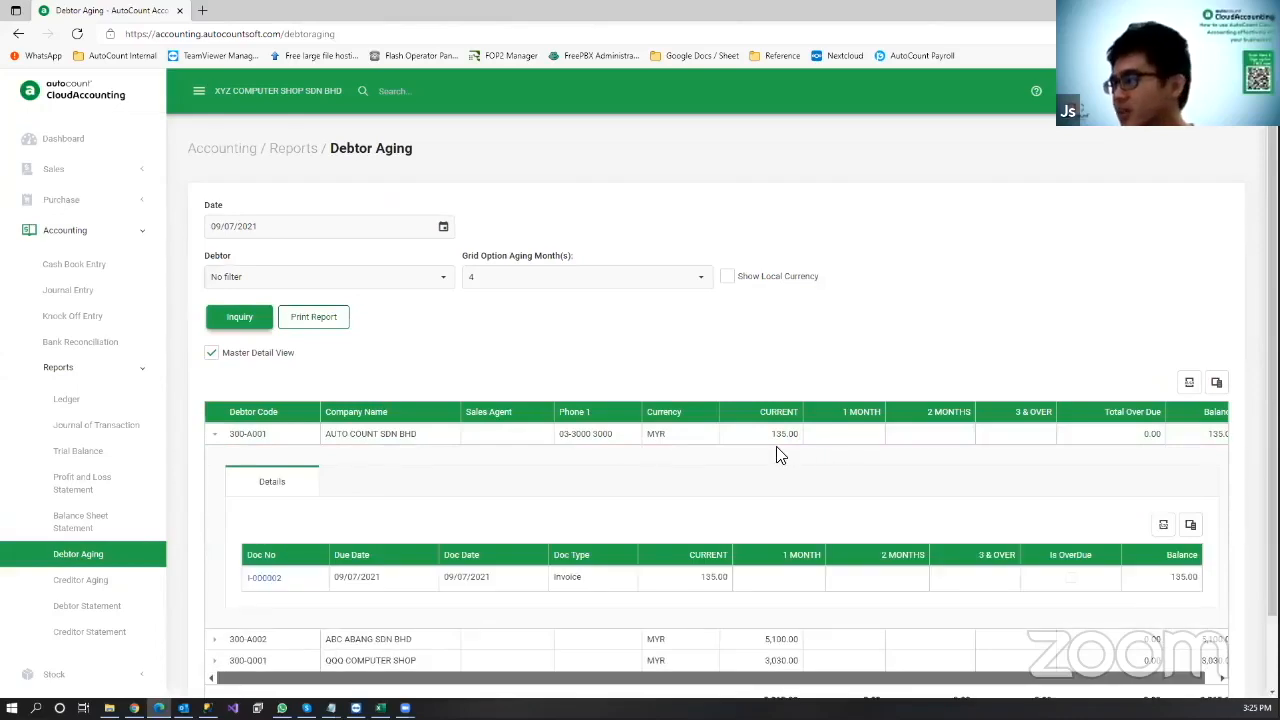
{"action": "scroll", "coordinate": [760, 470], "scroll_direction": "down", "scroll_amount": 2}
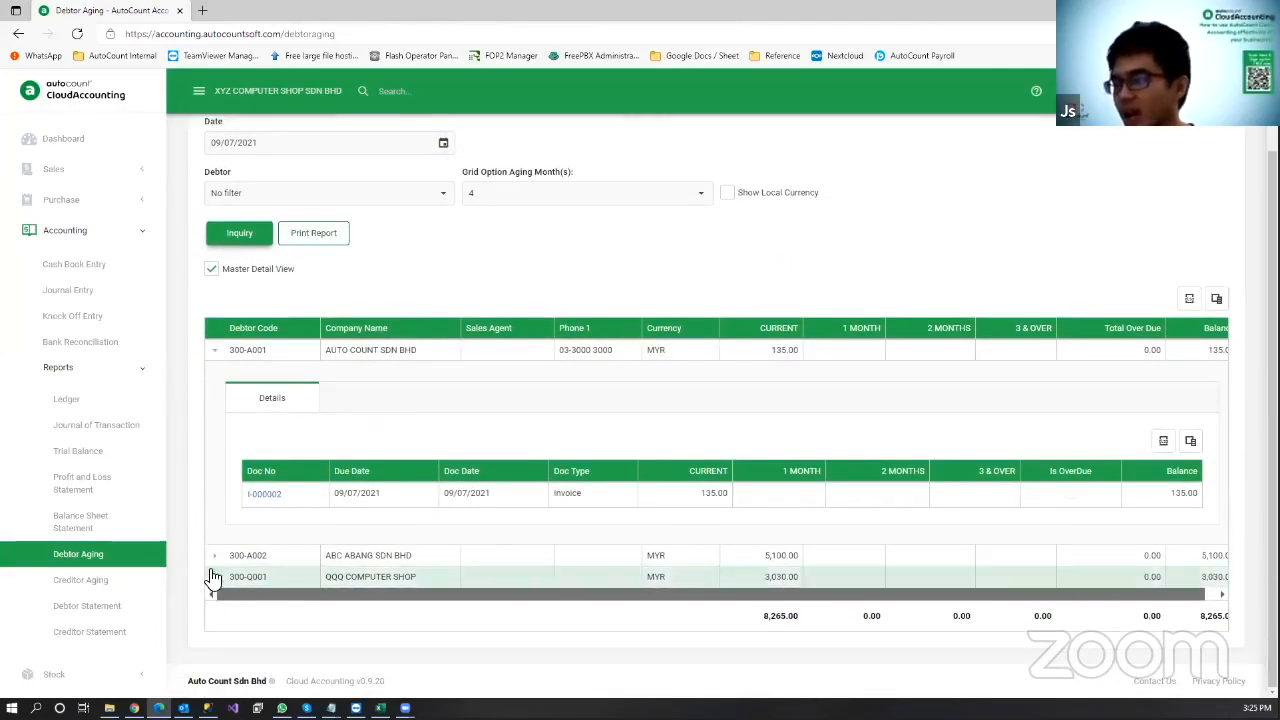
{"action": "left_click", "coordinate": [214, 558]}
{"action": "scroll", "coordinate": [680, 468], "scroll_direction": "down", "scroll_amount": 4}
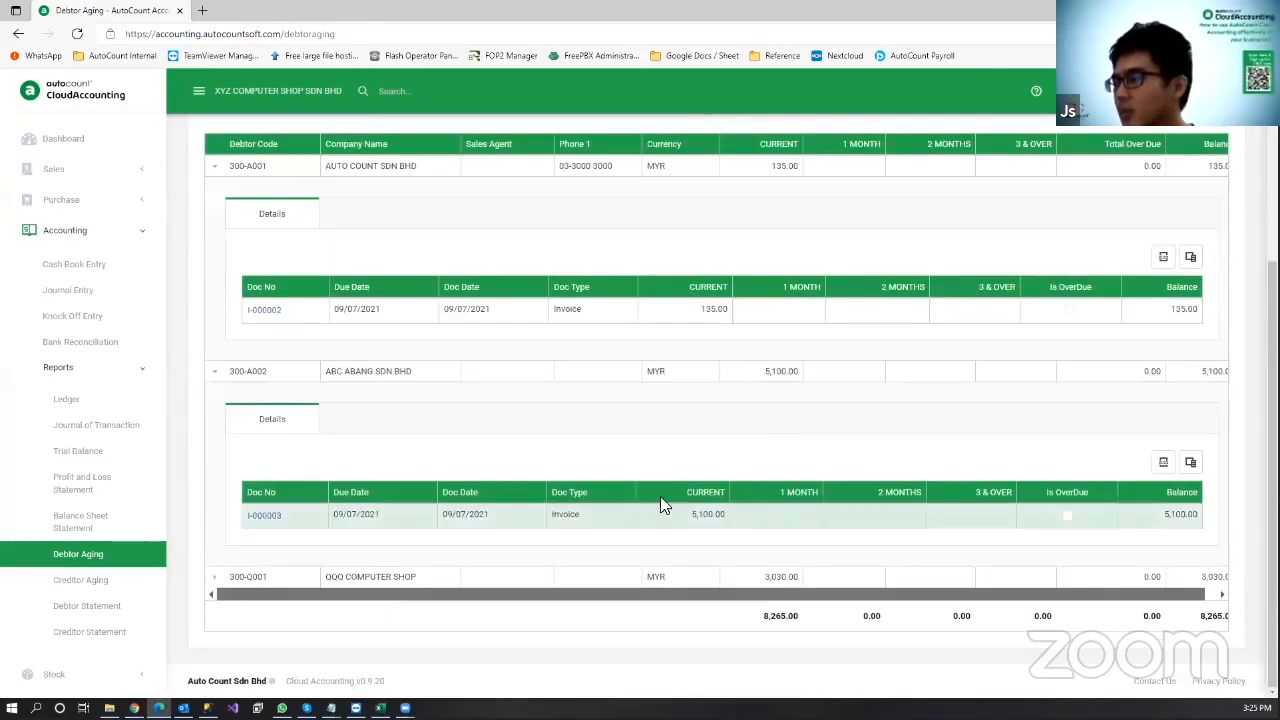
{"action": "scroll", "coordinate": [400, 444], "scroll_direction": "up", "scroll_amount": 2}
{"action": "left_click", "coordinate": [206, 463]}
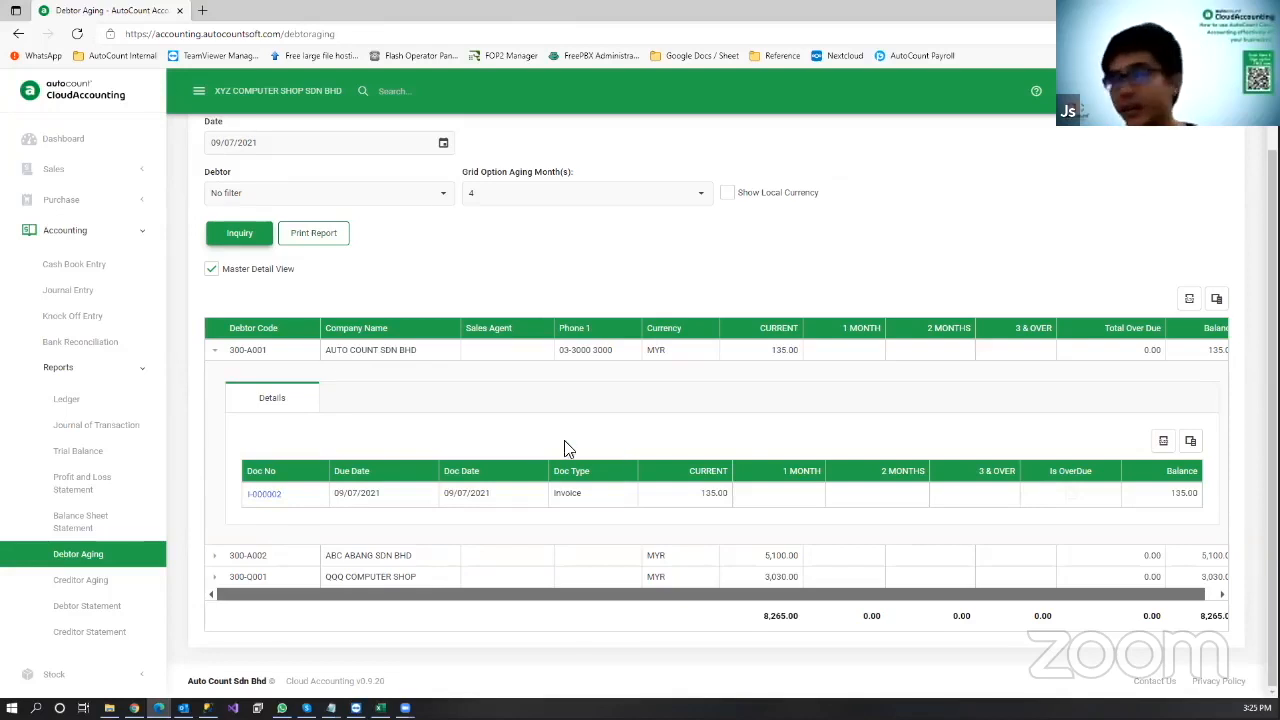
Step: Toggle Master Detail View off and back on, then check 300-A001's invoice details
{"action": "left_click", "coordinate": [212, 271]}
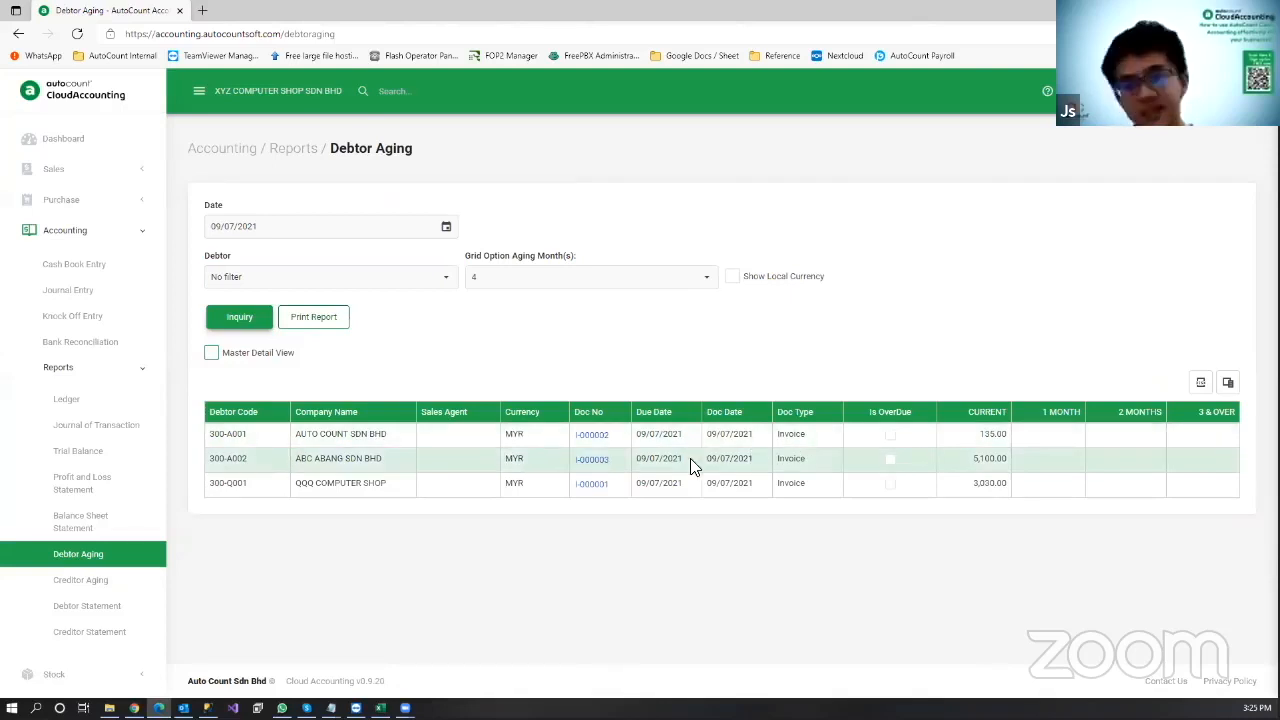
{"action": "left_click", "coordinate": [212, 354]}
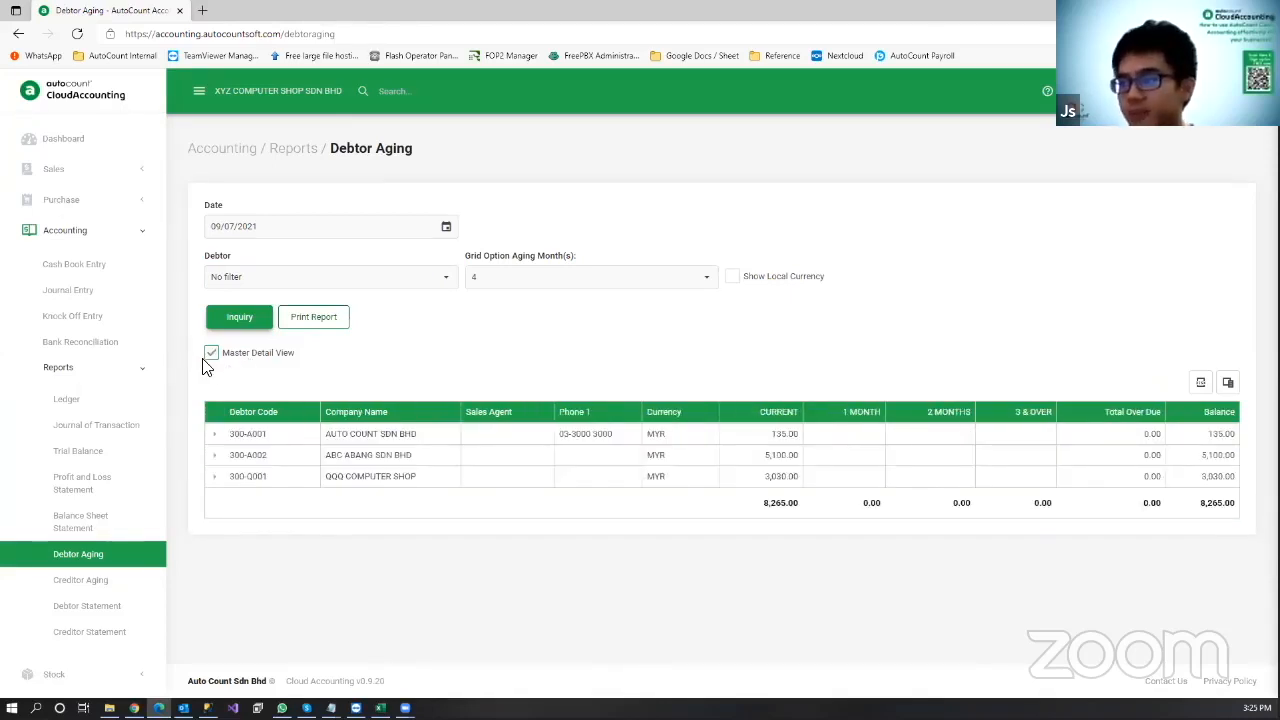
{"action": "left_click", "coordinate": [214, 436]}
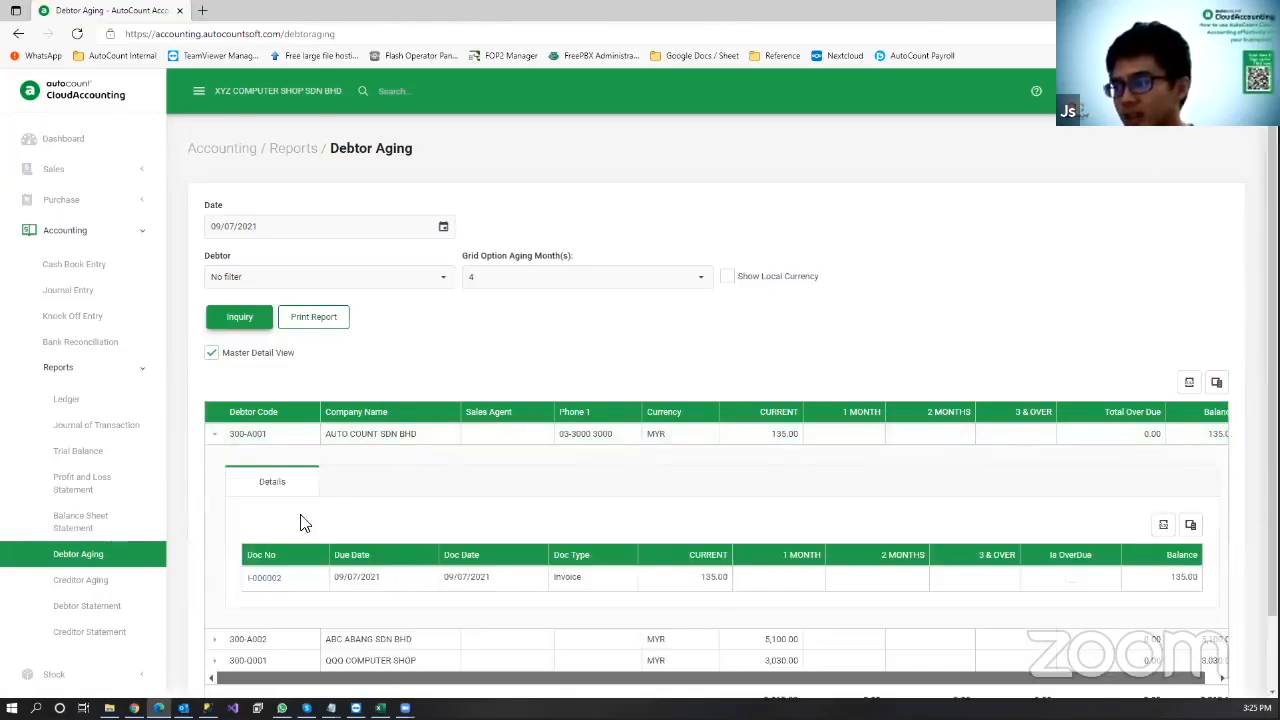
{"action": "left_click", "coordinate": [214, 440]}
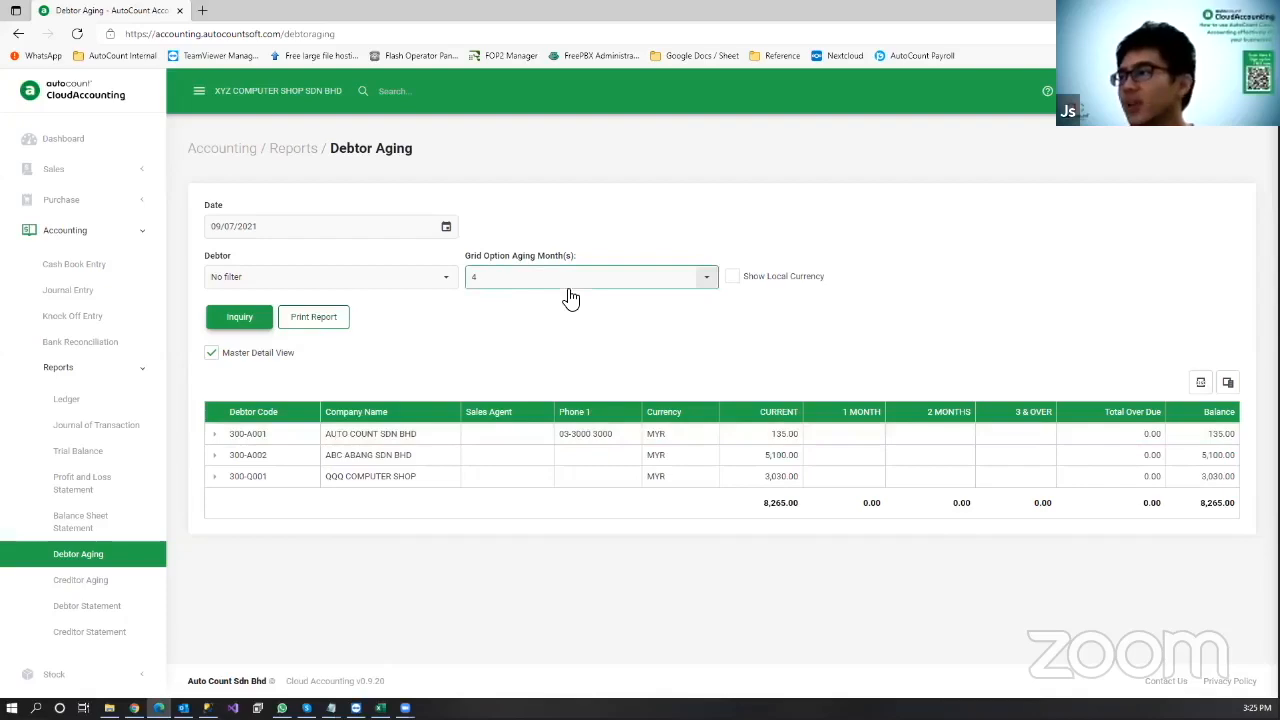
Step: Preview the Debtor Aging - 12 Months report at 150% zoom, then close it and cancel printing
{"action": "left_click", "coordinate": [328, 320]}
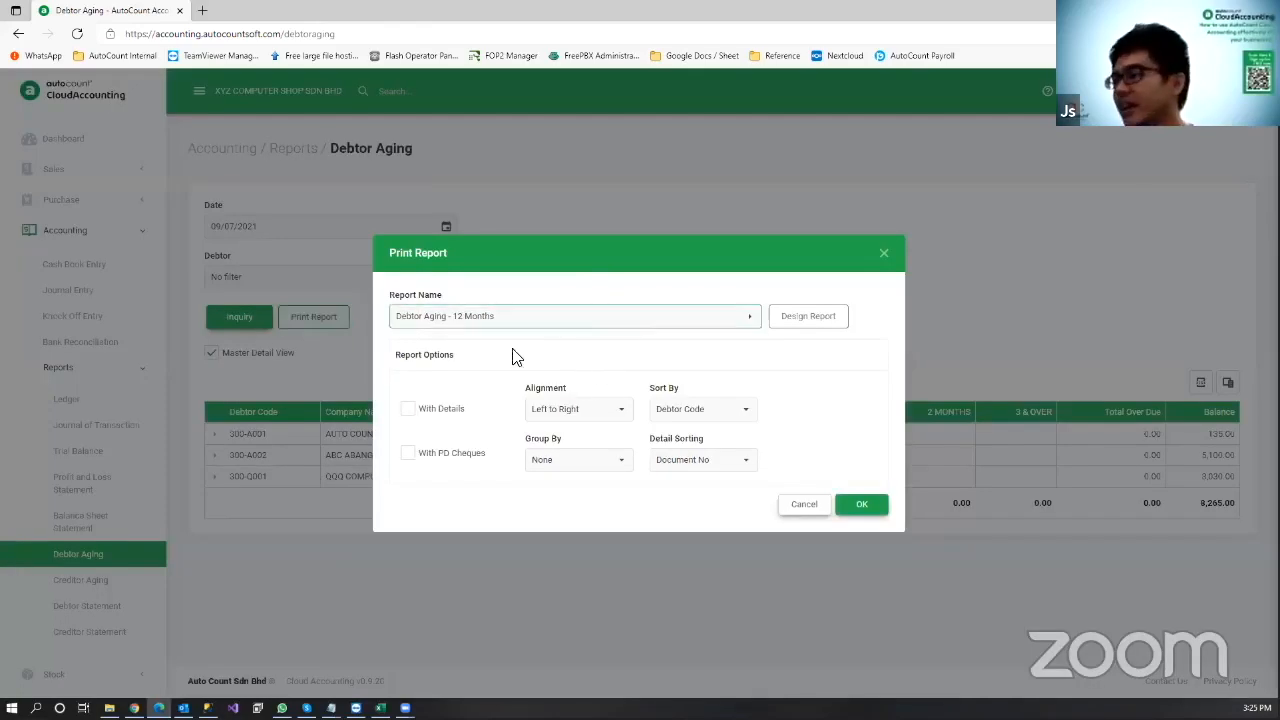
{"action": "left_click", "coordinate": [861, 504]}
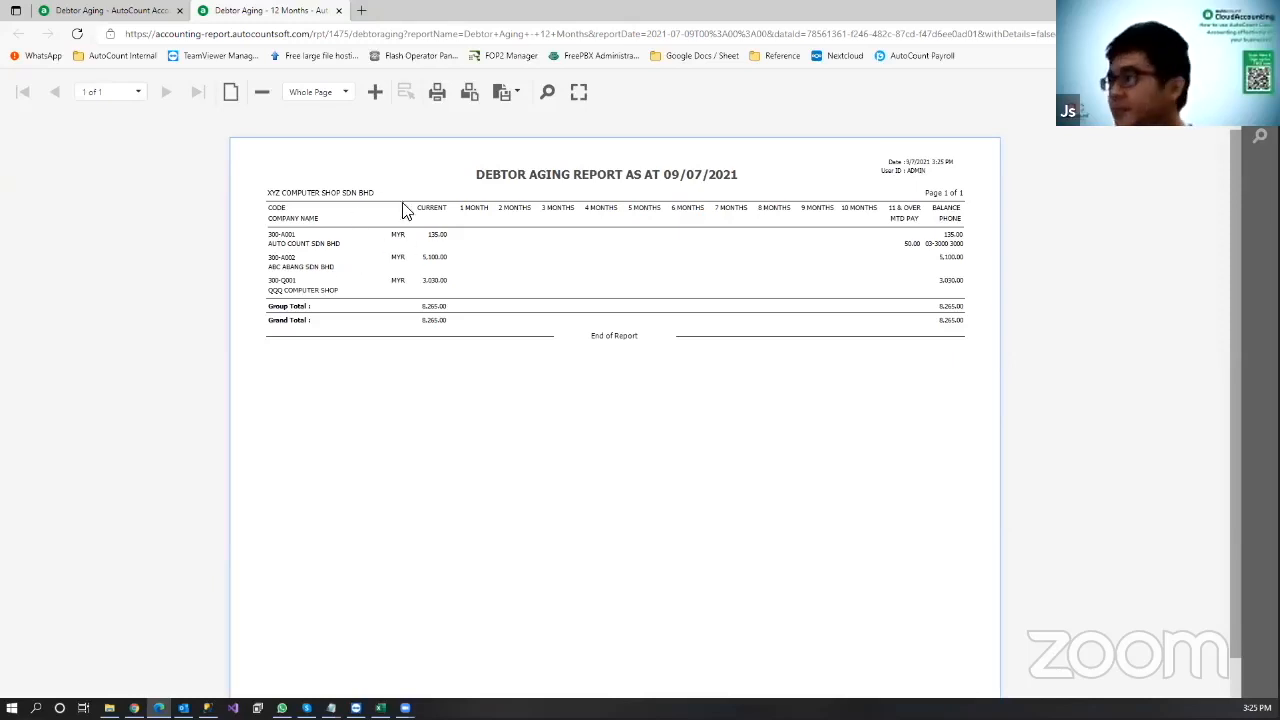
{"action": "left_click", "coordinate": [350, 93]}
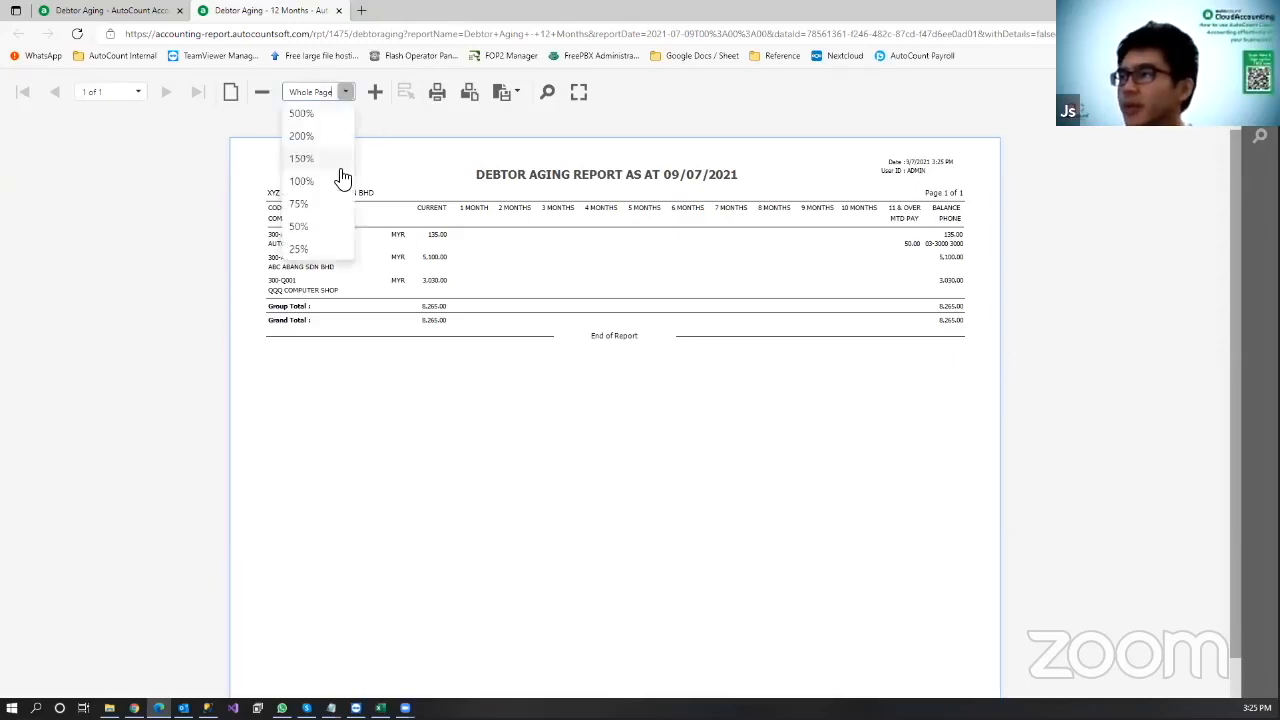
{"action": "left_click", "coordinate": [338, 158]}
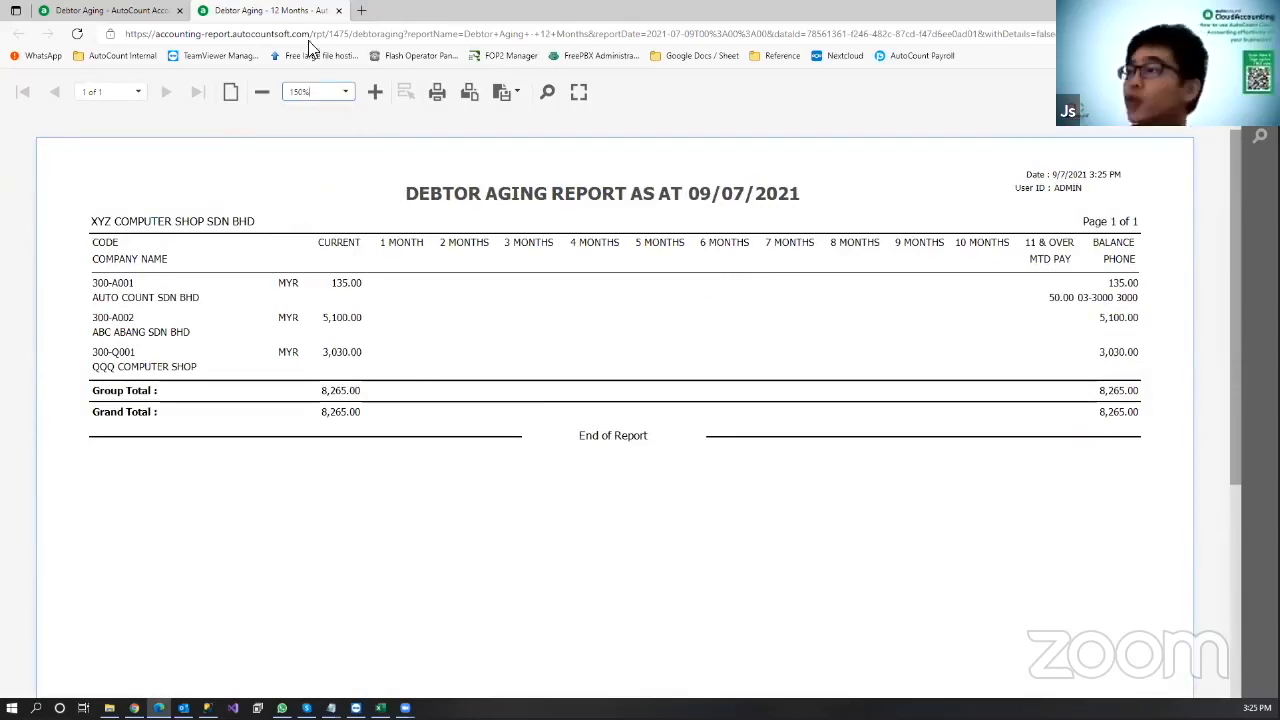
{"action": "middle_click", "coordinate": [275, 10]}
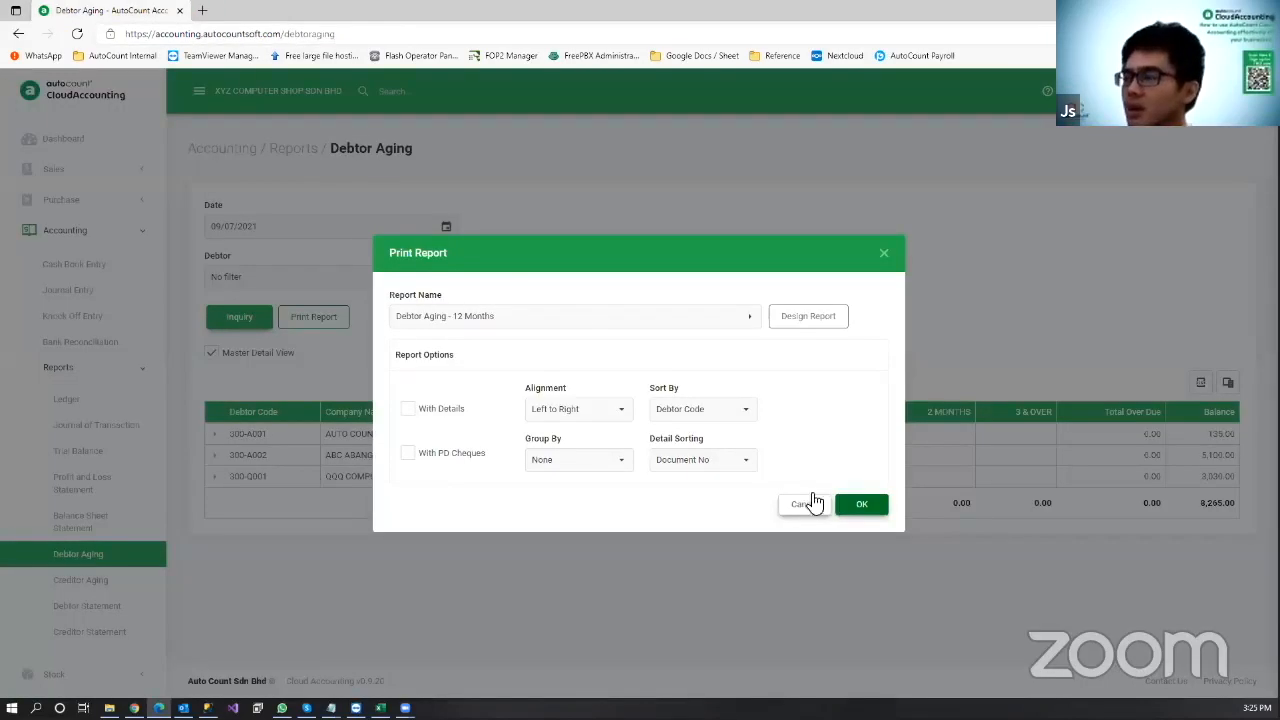
{"action": "left_click", "coordinate": [812, 502]}
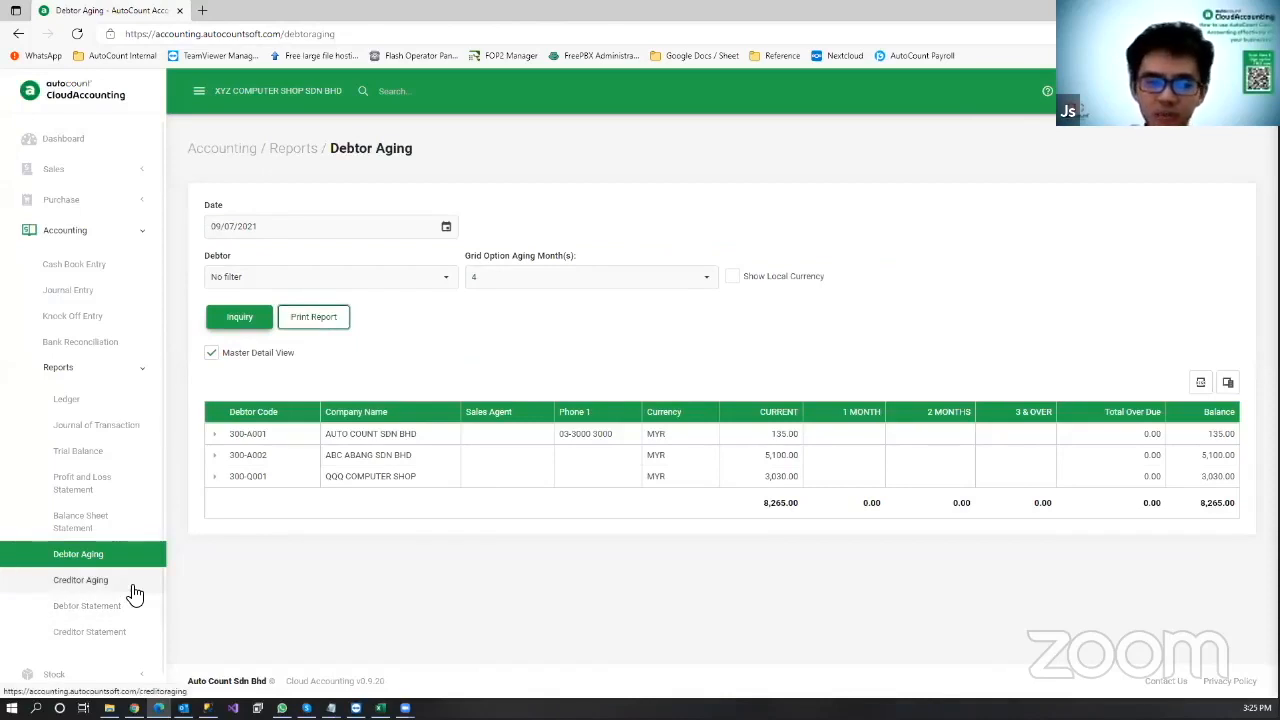
Step: Open Debtor Statement, expand 300-A001's transactions, and bring up Print Report with Debtor Statement 12 Months
{"action": "scroll", "coordinate": [135, 592], "scroll_direction": "down", "scroll_amount": 1}
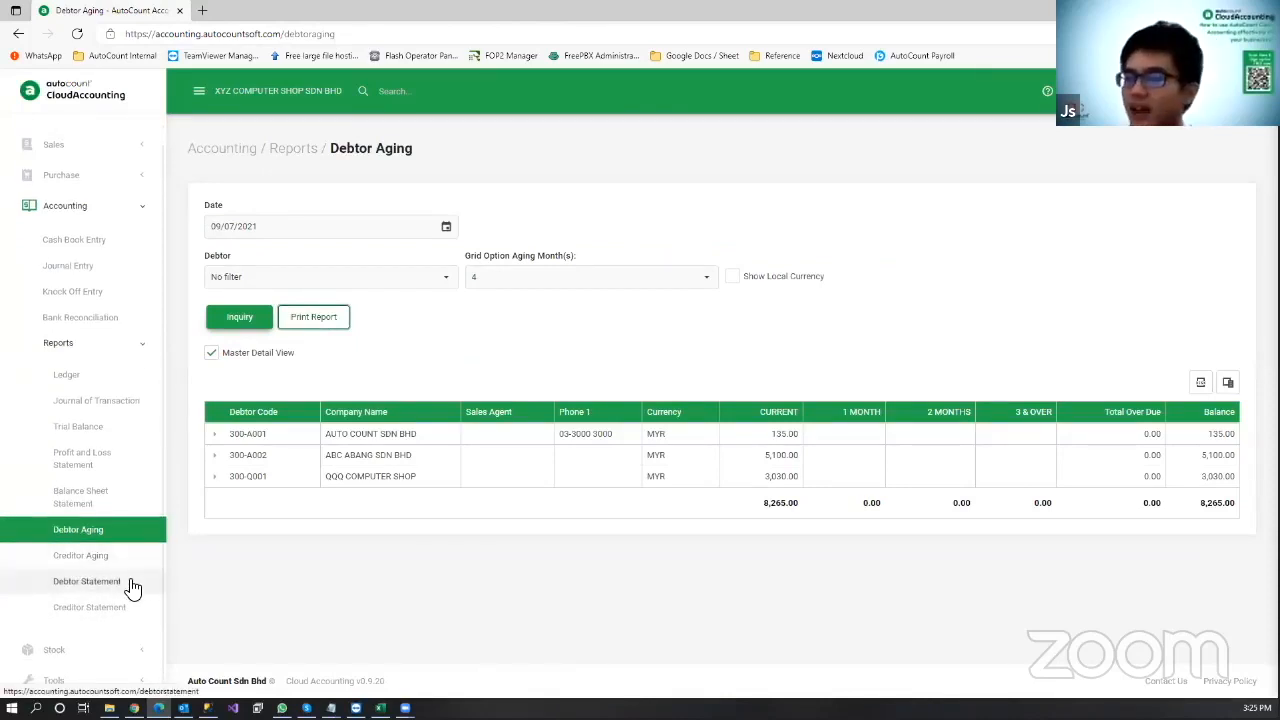
{"action": "left_click", "coordinate": [133, 588]}
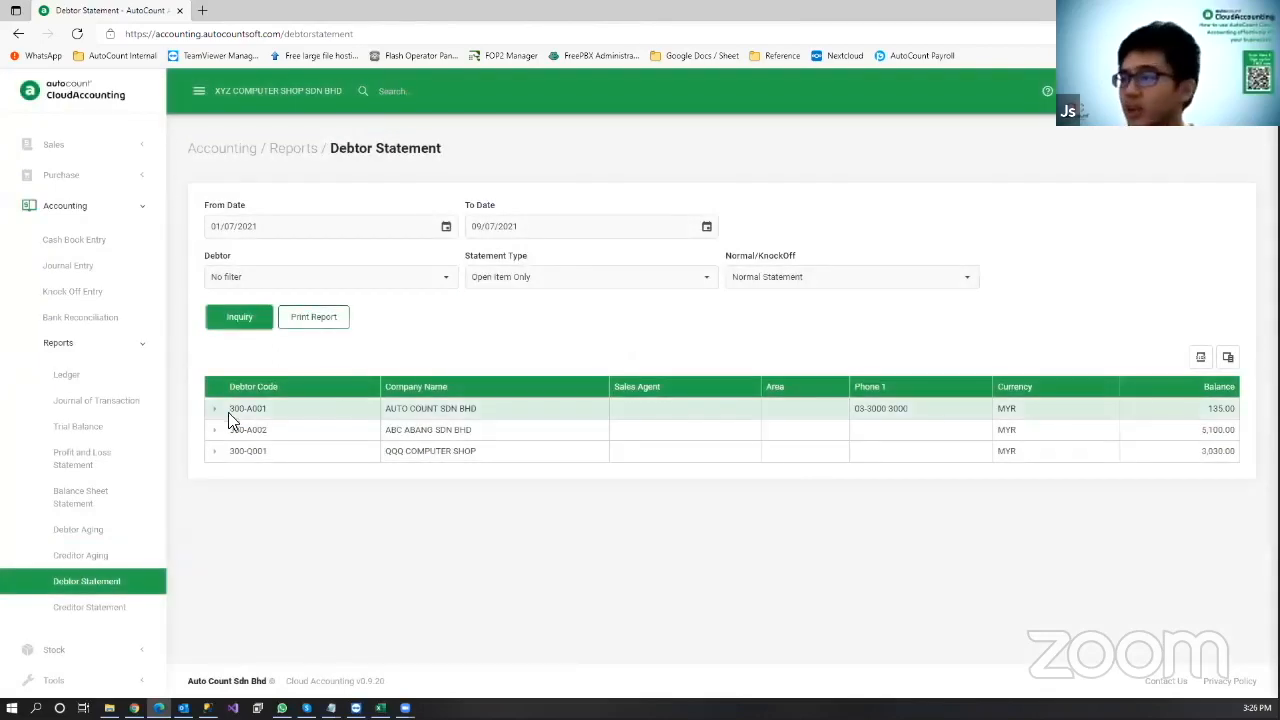
{"action": "left_click", "coordinate": [213, 414]}
{"action": "left_click", "coordinate": [213, 414]}
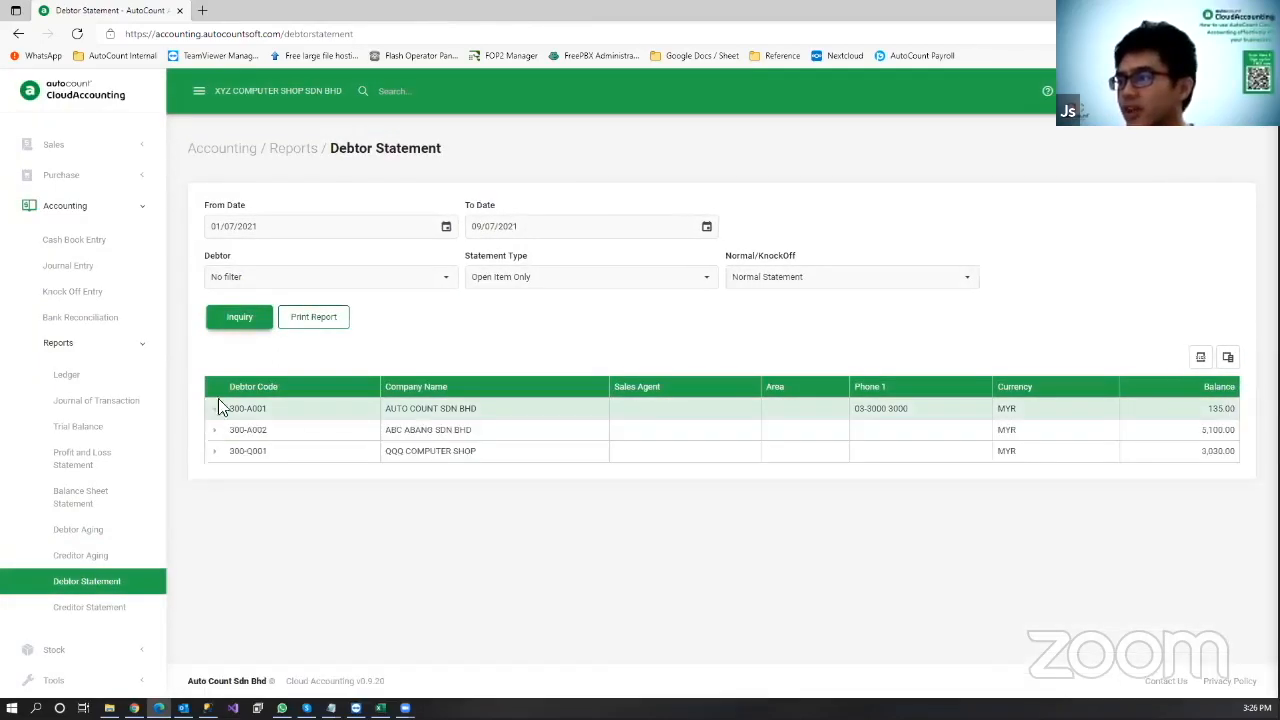
{"action": "left_click", "coordinate": [222, 409]}
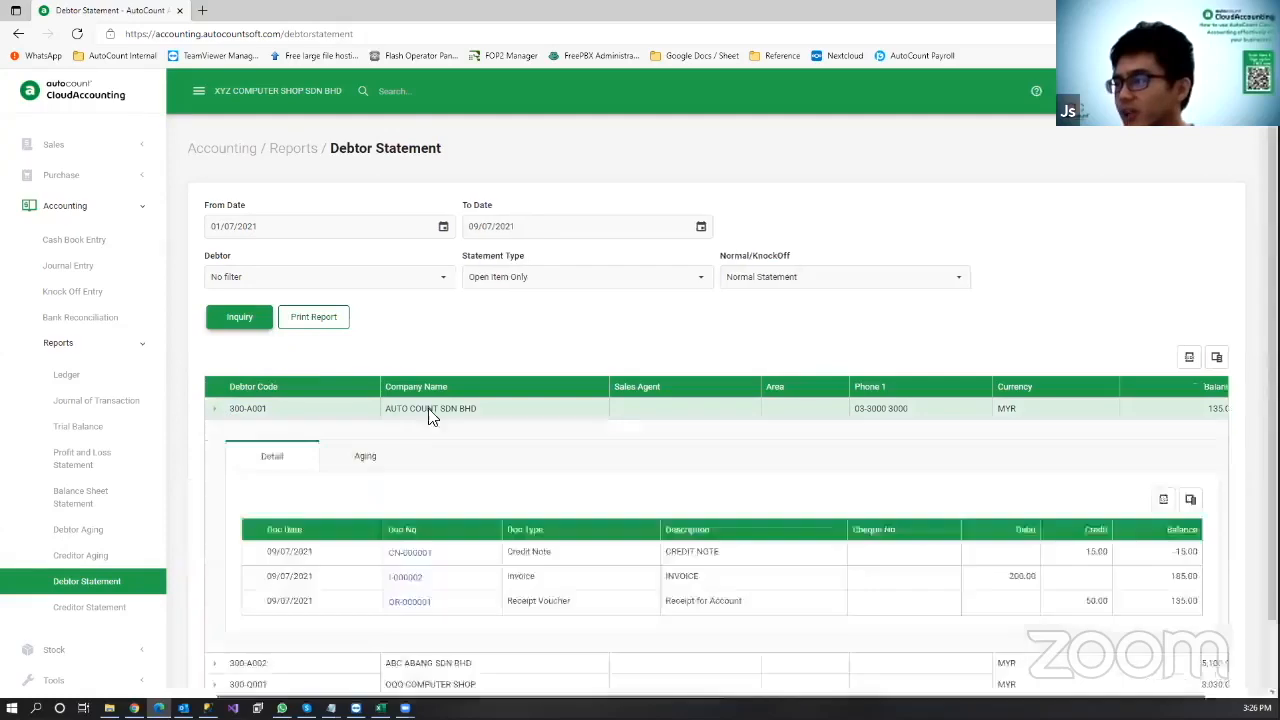
{"action": "scroll", "coordinate": [295, 348], "scroll_direction": "down", "scroll_amount": 1}
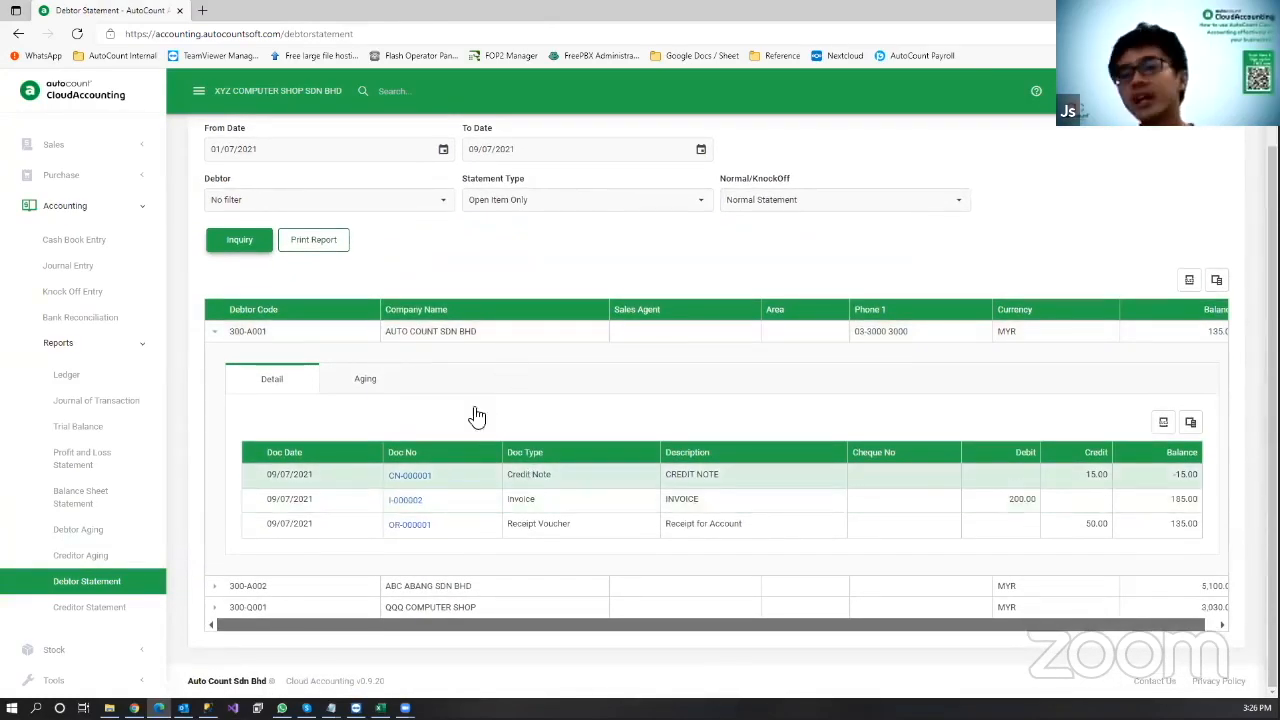
{"action": "left_click", "coordinate": [345, 244]}
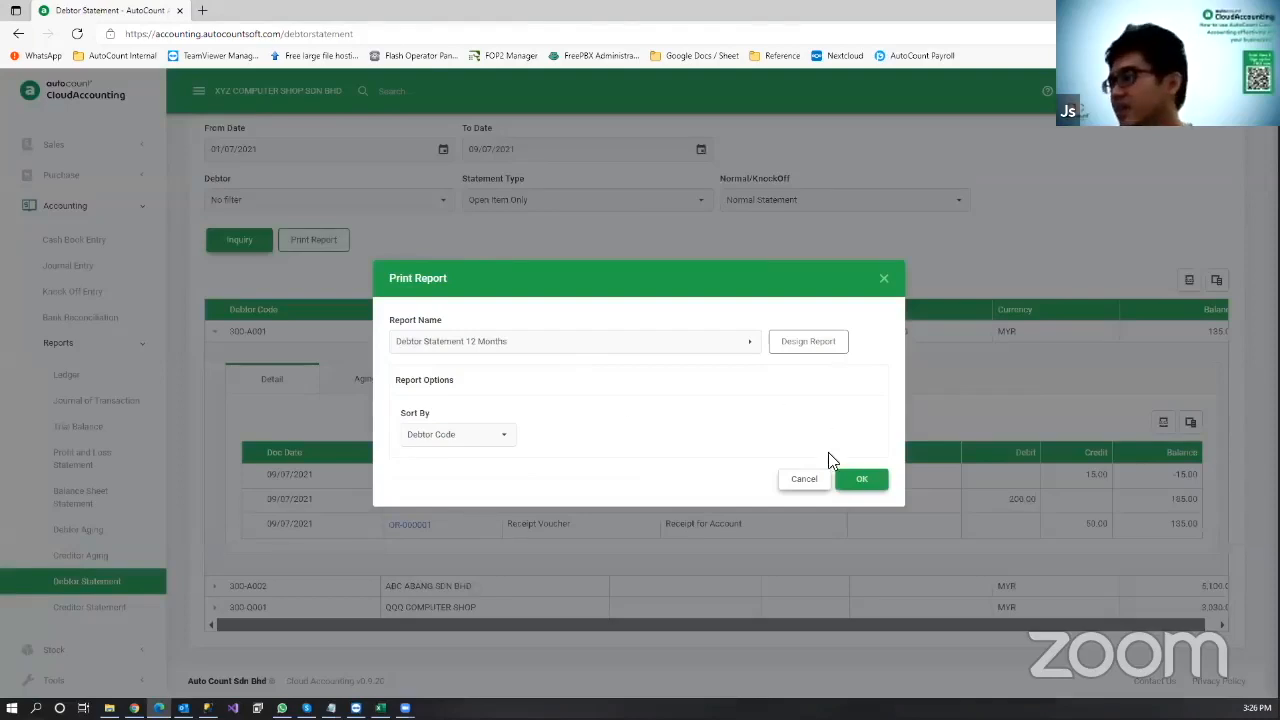
Step: Preview the 3-page Debtor Statement 12 Months, one per debtor, then close it and cancel printing
{"action": "left_click", "coordinate": [851, 480]}
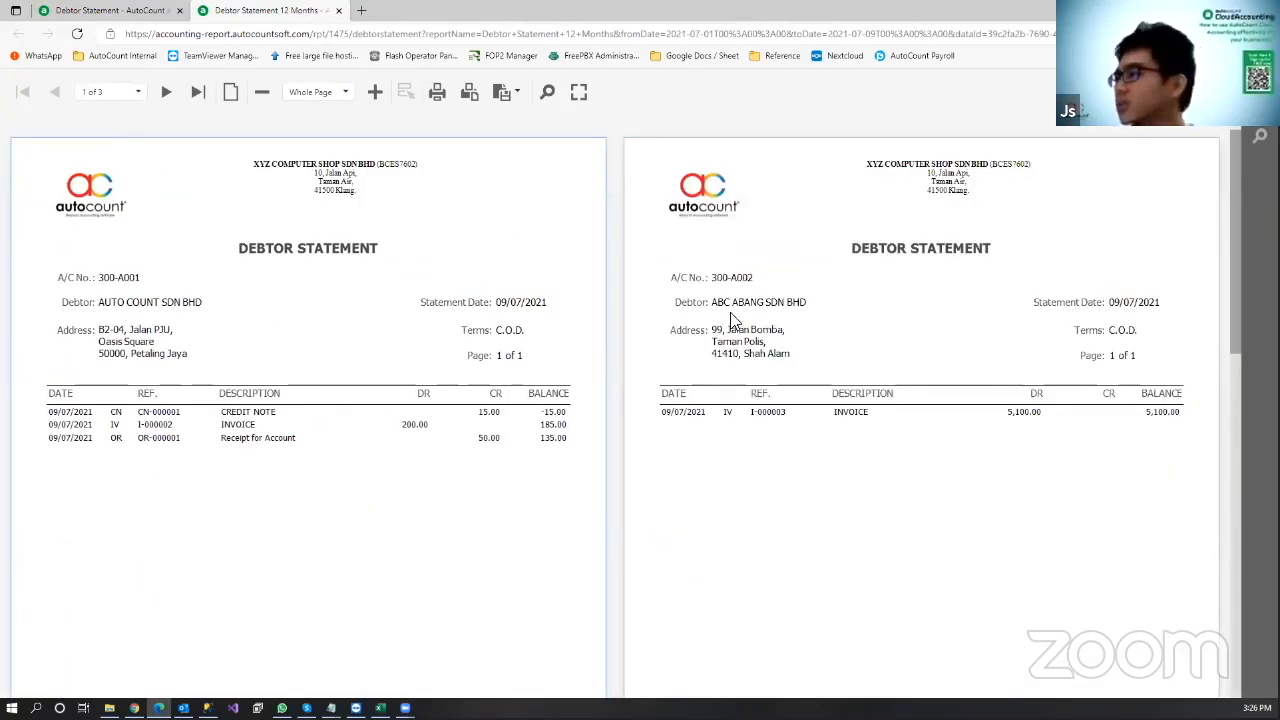
{"action": "scroll", "coordinate": [800, 322], "scroll_direction": "down", "scroll_amount": 8}
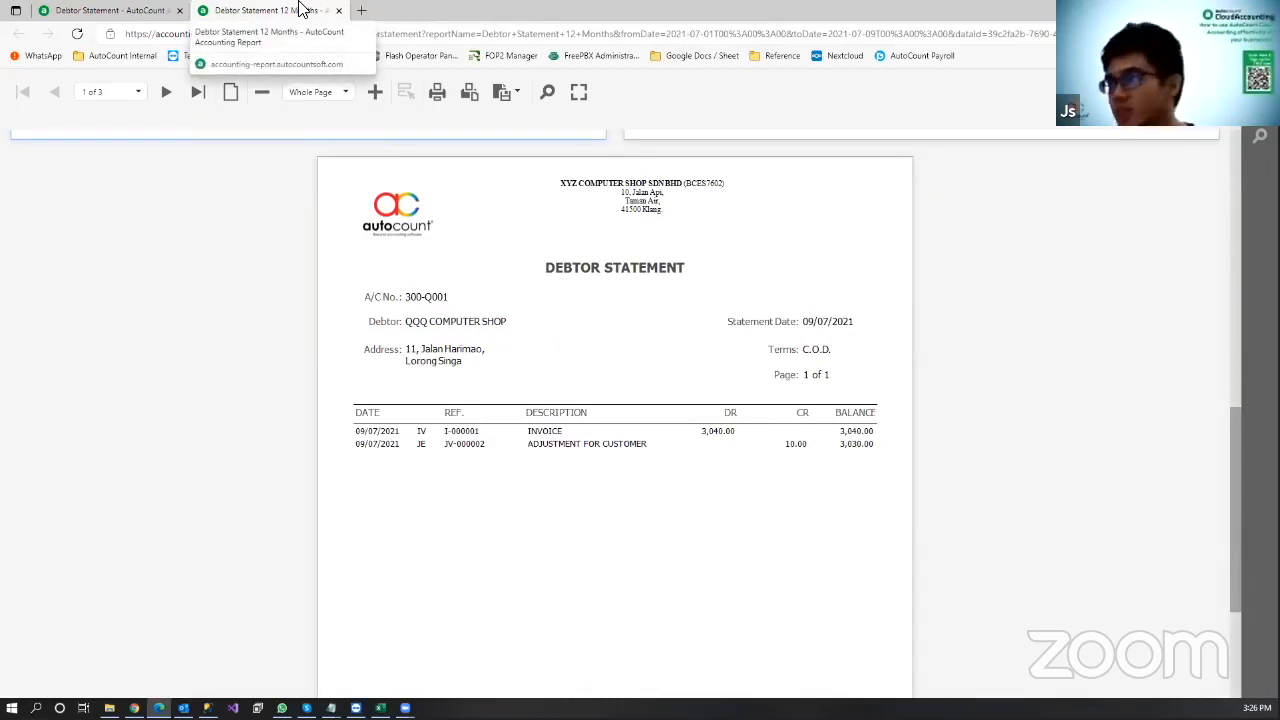
{"action": "left_click", "coordinate": [338, 10]}
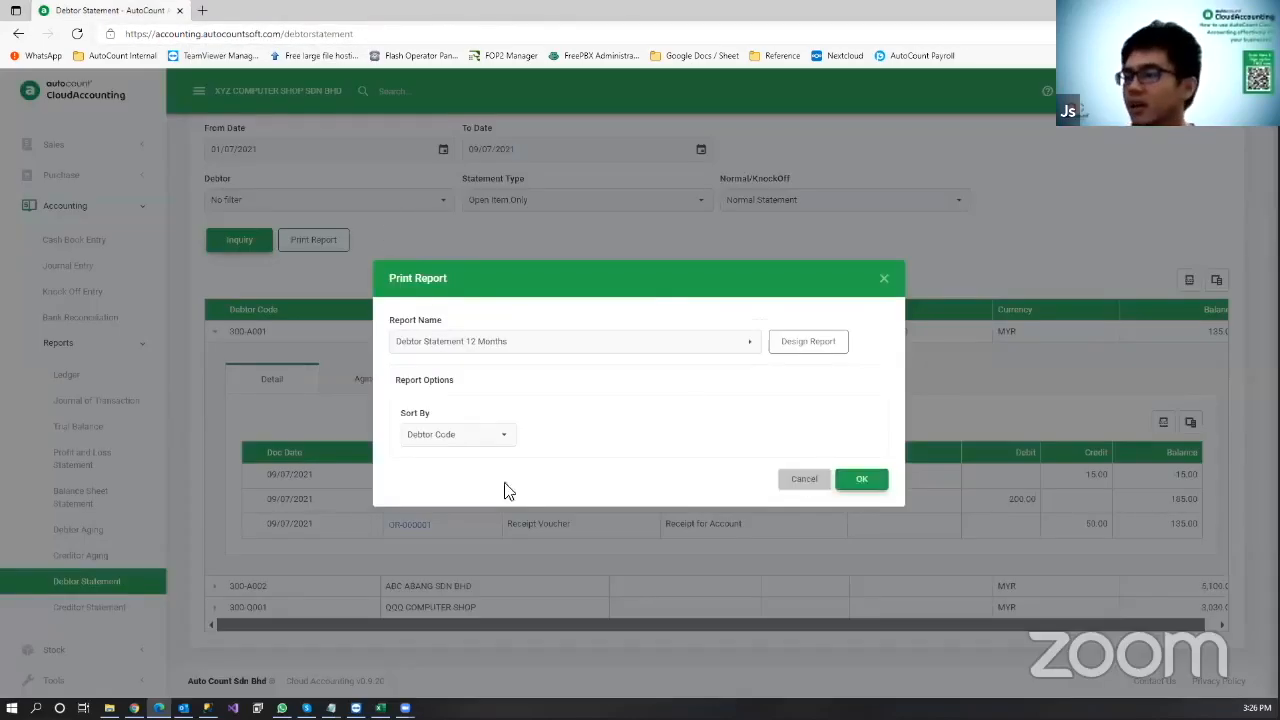
{"action": "left_click", "coordinate": [168, 482]}
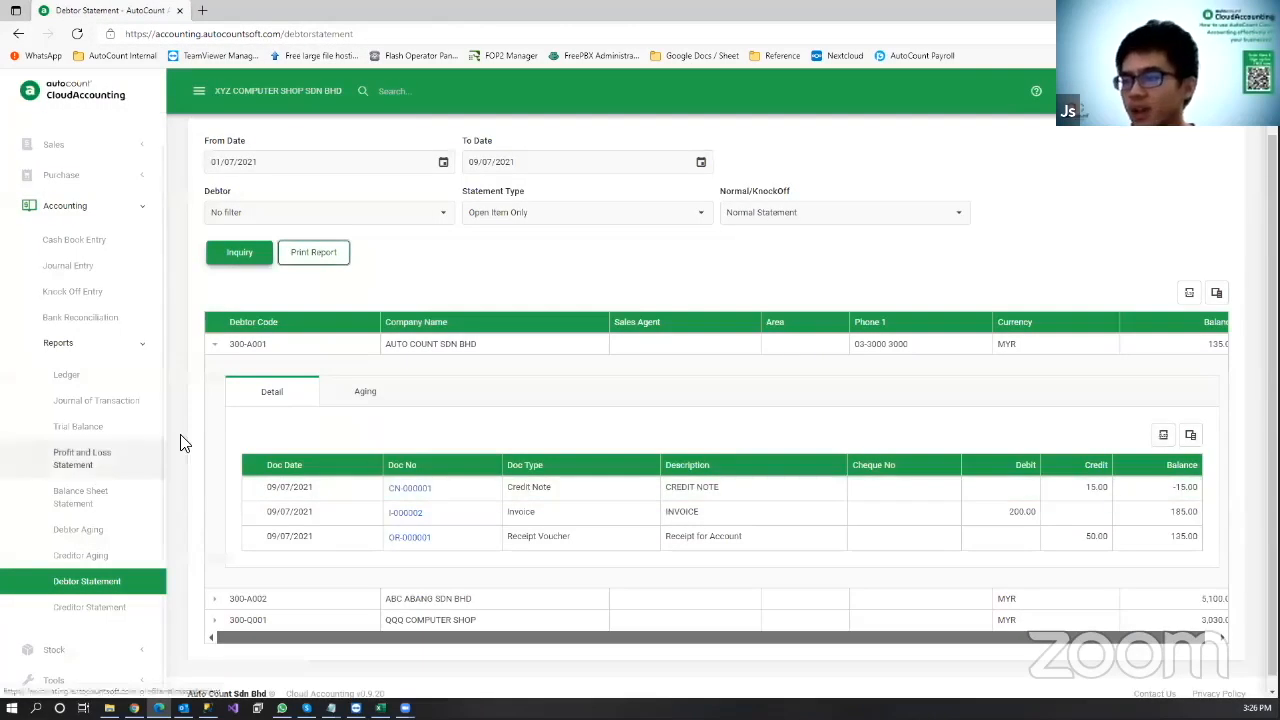
Step: Run the This Month Profit and Loss Statement to 31/07/2021, showing net profit -14,960.00
{"action": "left_click", "coordinate": [126, 457]}
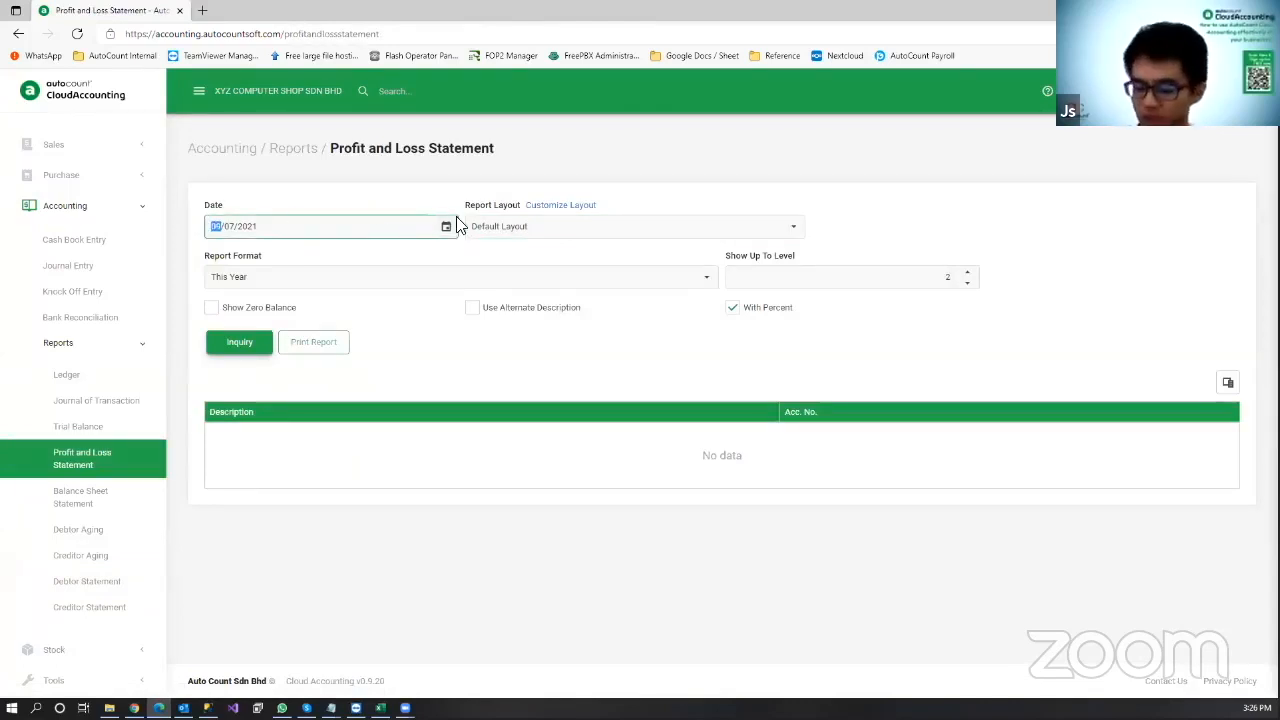
{"action": "type", "text": "31"}
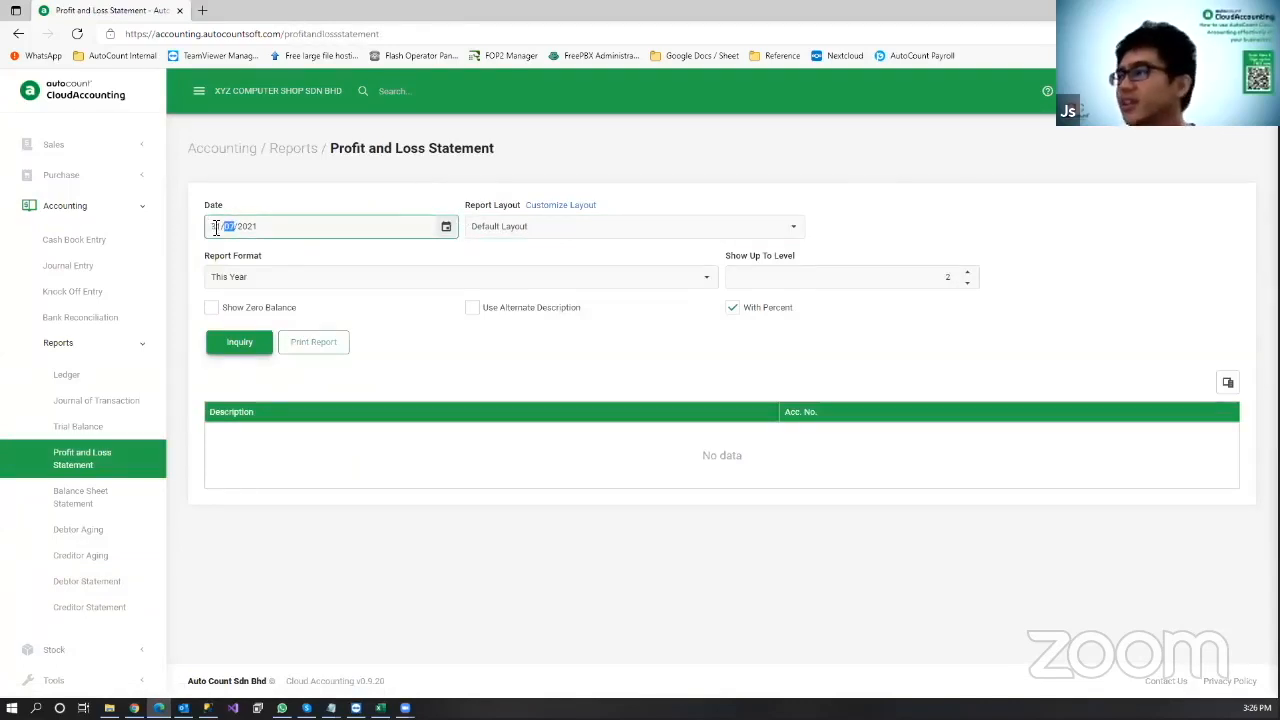
{"action": "left_click", "coordinate": [266, 277]}
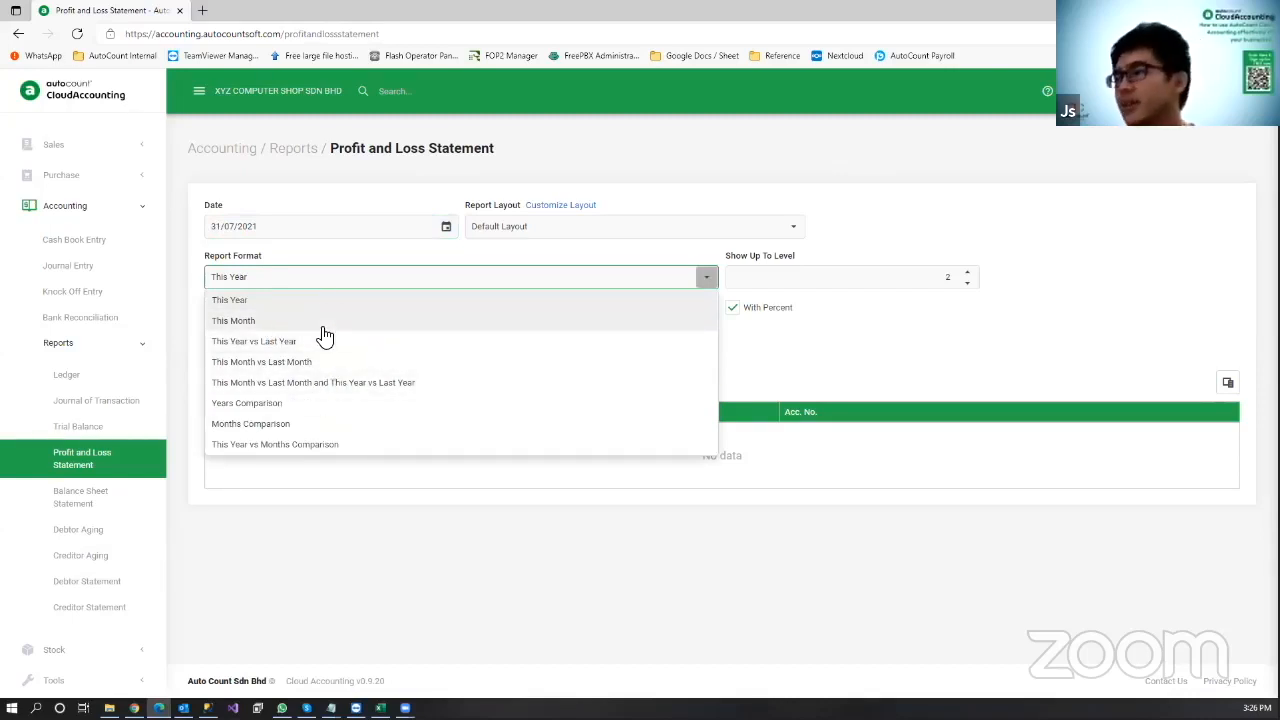
{"action": "left_click", "coordinate": [394, 321]}
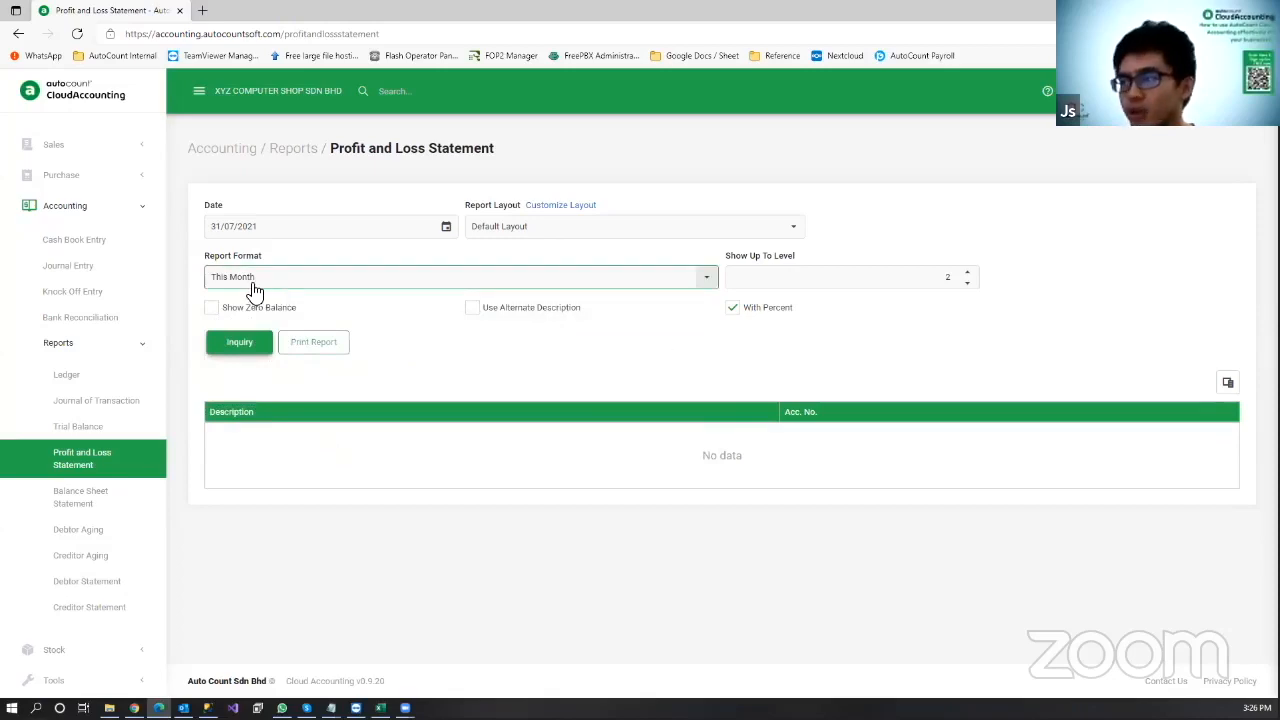
{"action": "left_click", "coordinate": [250, 345]}
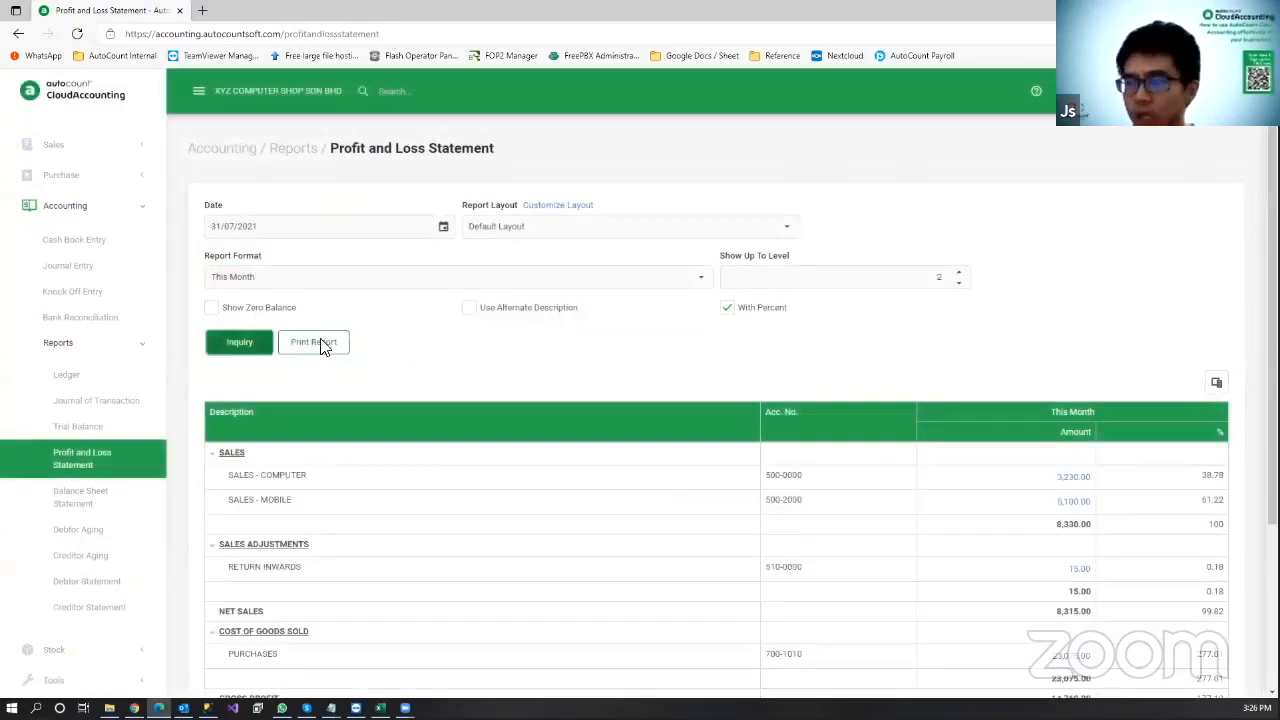
{"action": "scroll", "coordinate": [585, 340], "scroll_direction": "down", "scroll_amount": 3}
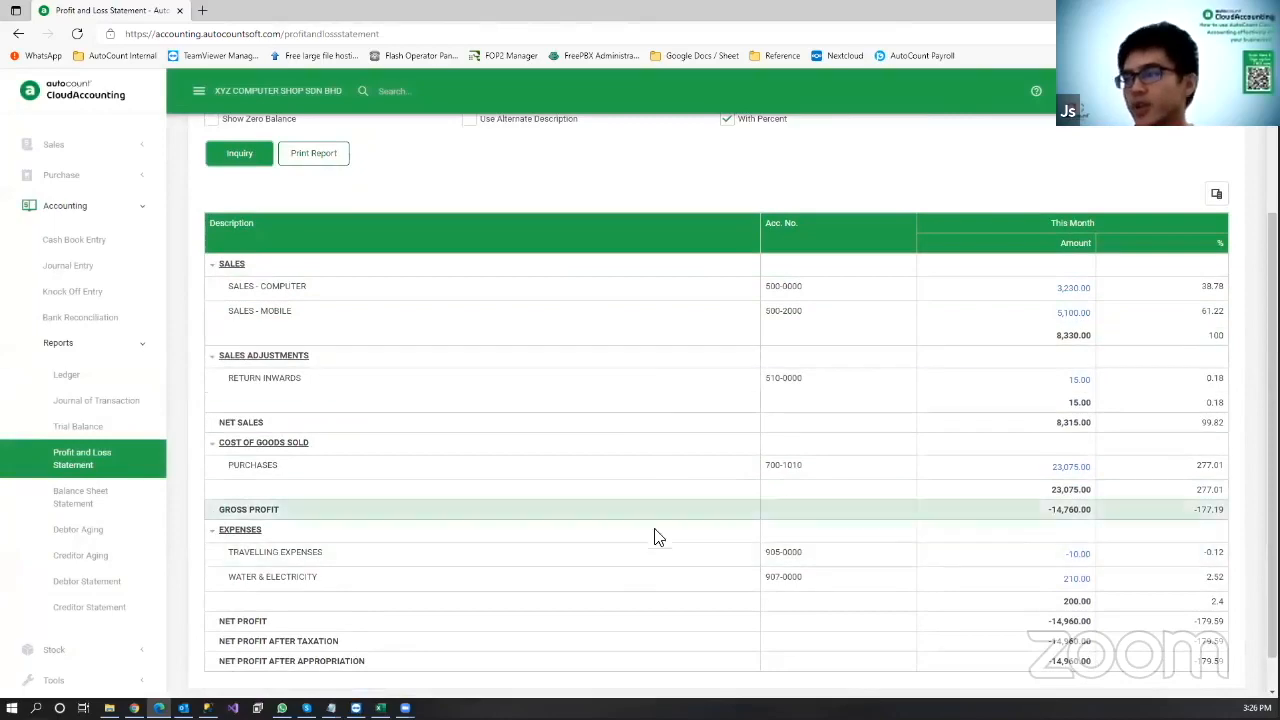
{"action": "scroll", "coordinate": [437, 277], "scroll_direction": "up", "scroll_amount": 1}
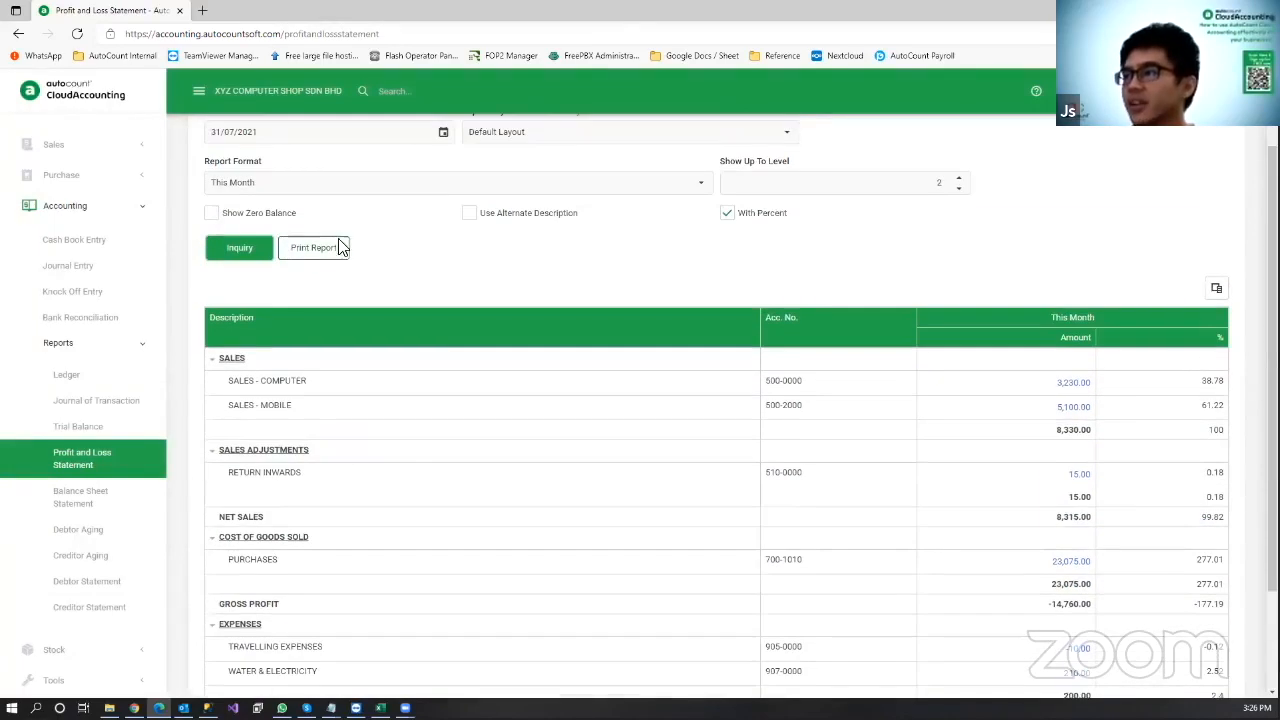
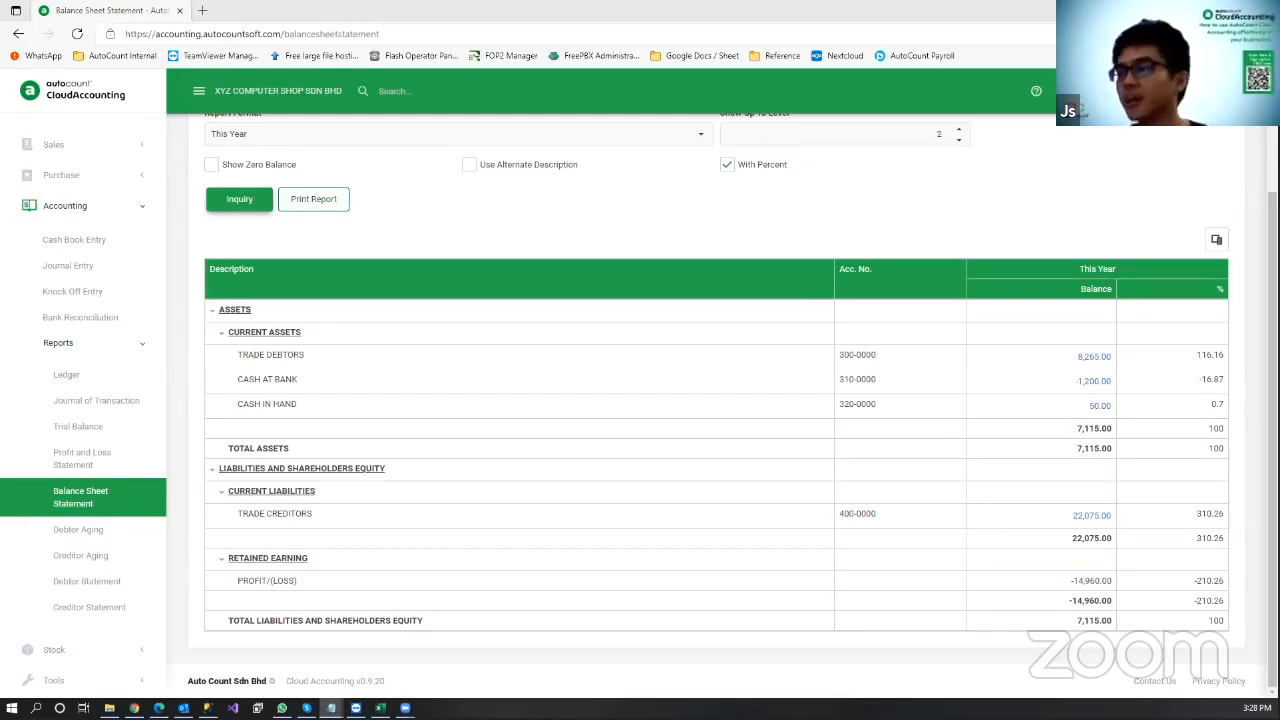
Step: Collapse the Accounting section's report links and scroll back to the top of the sidebar
{"action": "left_click", "coordinate": [72, 207]}
{"action": "scroll", "coordinate": [124, 254], "scroll_direction": "up", "scroll_amount": 2}
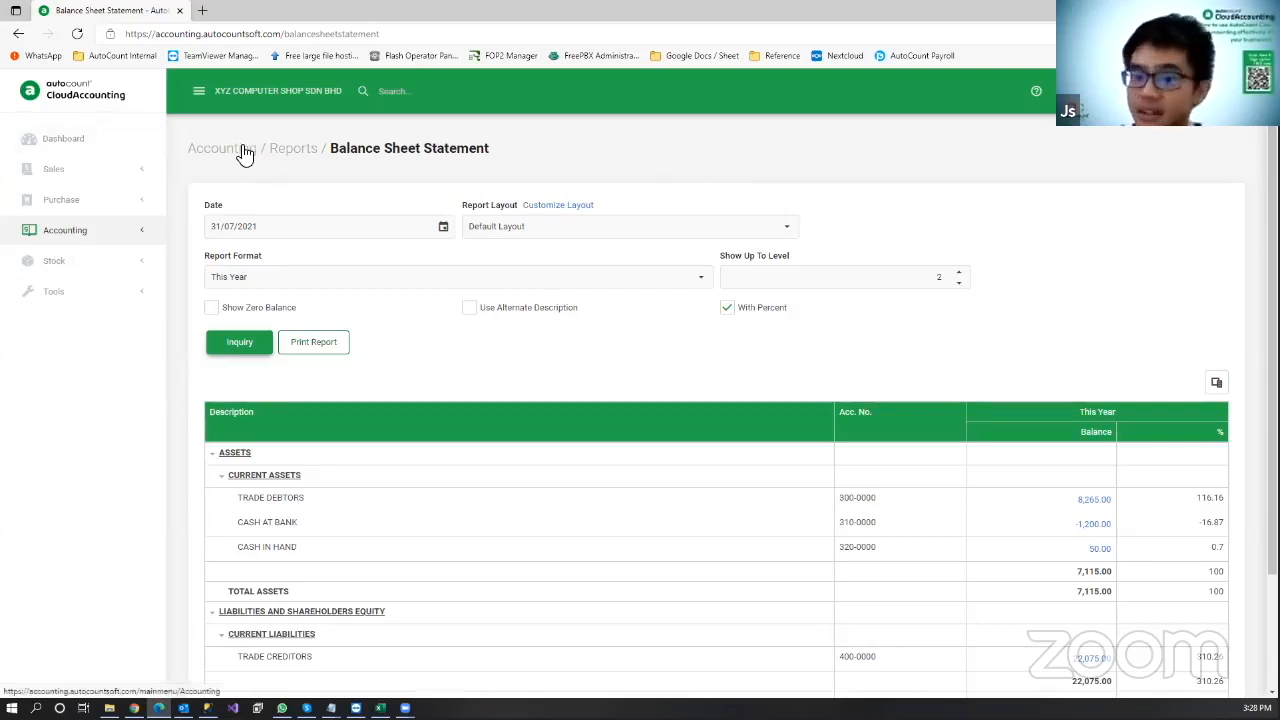
Step: From the dashboard's income bar, drill into SALES - COMPUTER transactions totalling 3,240.00 credits
{"action": "left_click", "coordinate": [52, 153]}
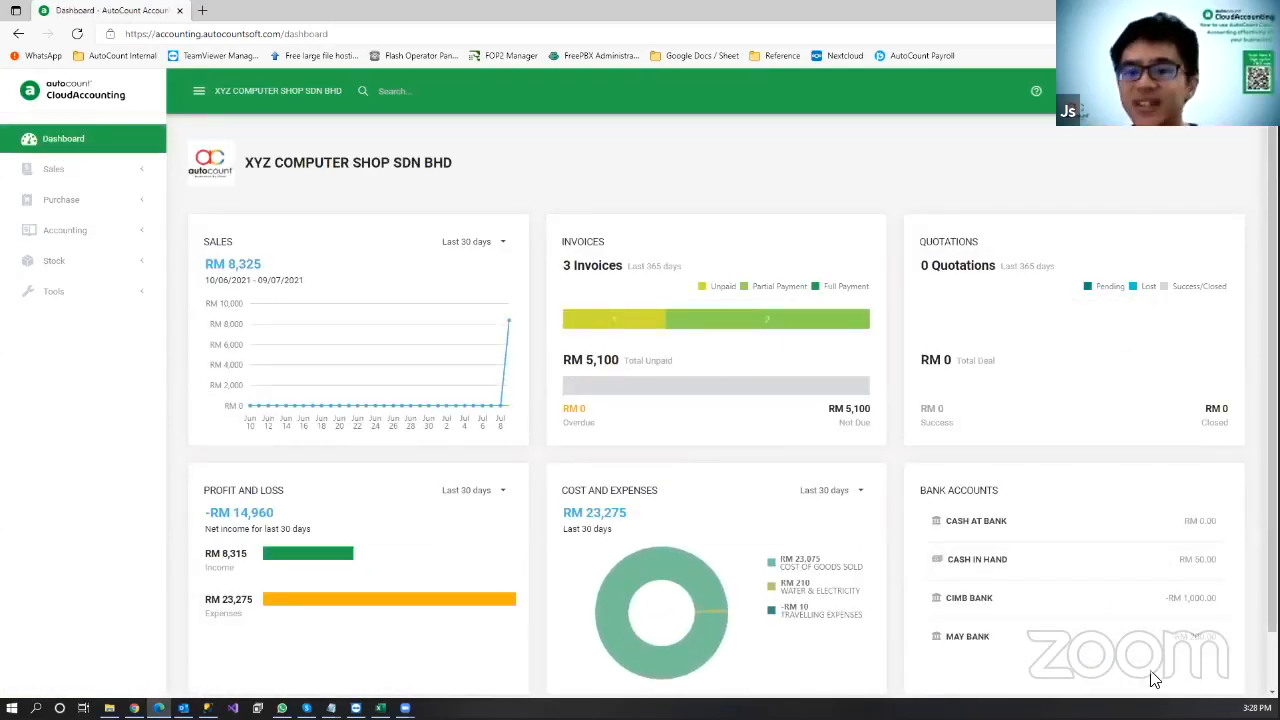
{"action": "scroll", "coordinate": [466, 369], "scroll_direction": "down", "scroll_amount": 1}
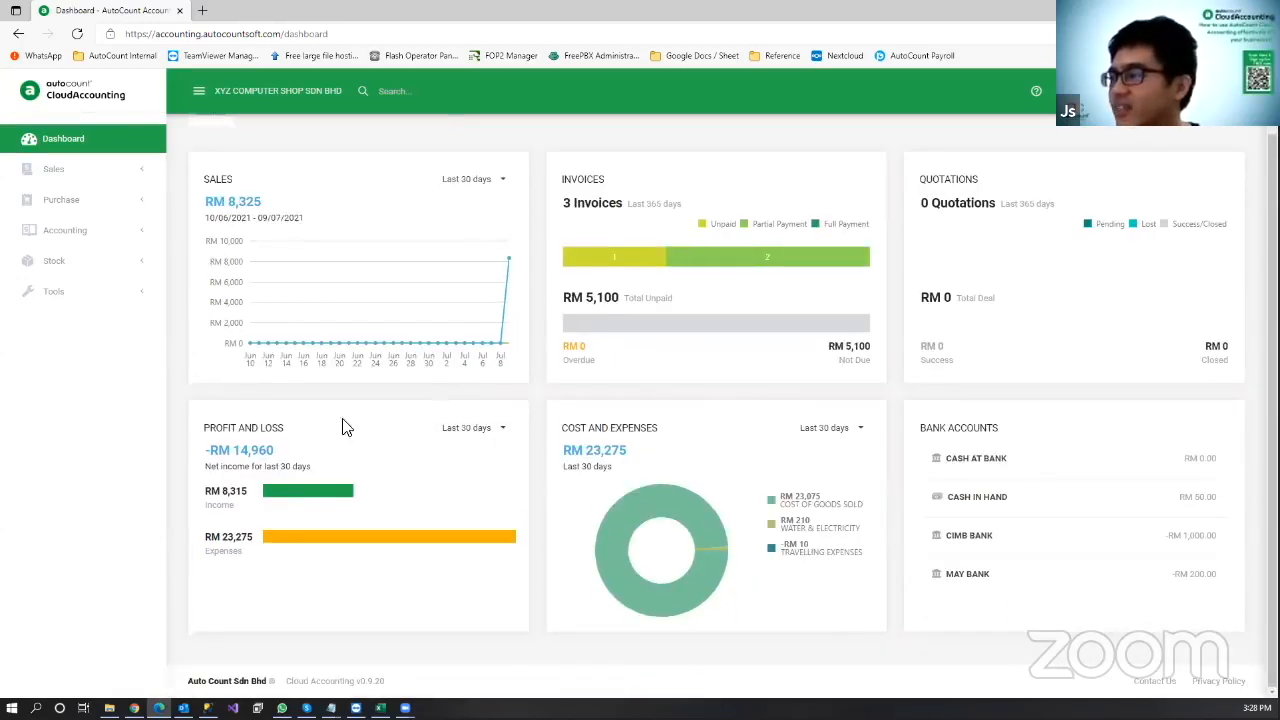
{"action": "left_click", "coordinate": [295, 492]}
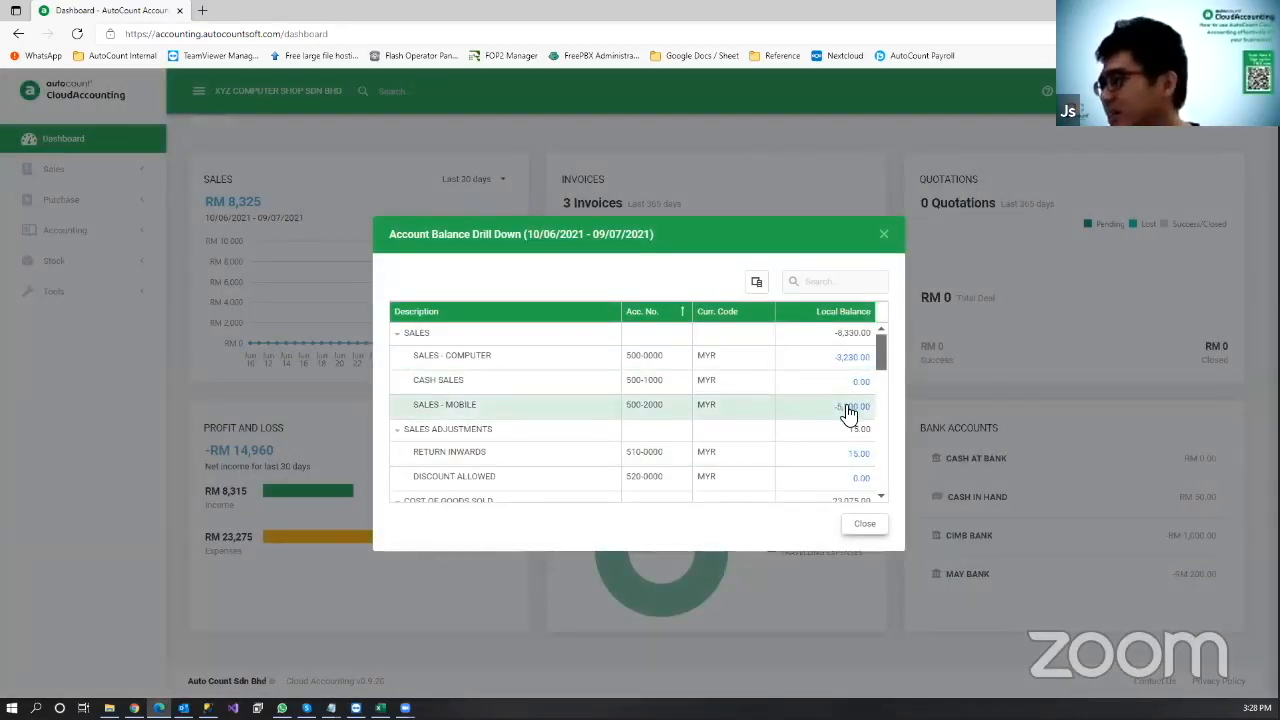
{"action": "left_click", "coordinate": [851, 360]}
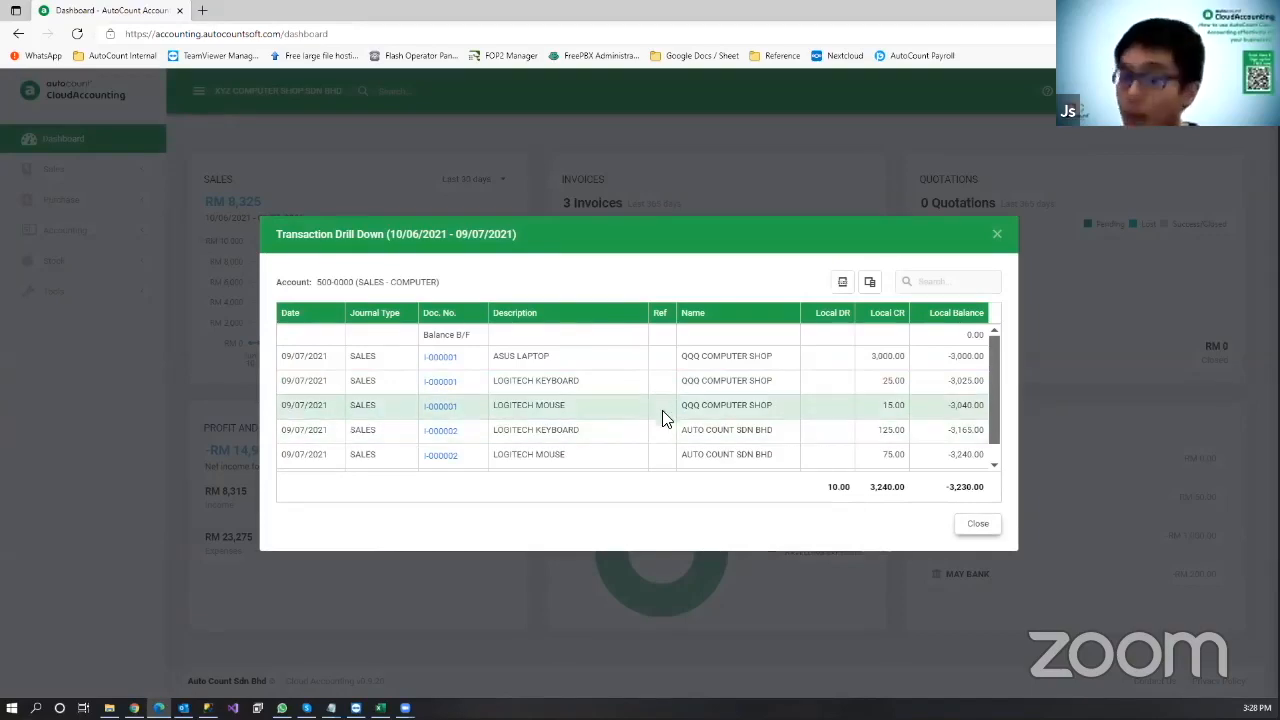
Step: Close both drill-down dialogs and expand Accounting > Reports
{"action": "left_click", "coordinate": [990, 236]}
{"action": "left_click", "coordinate": [864, 524]}
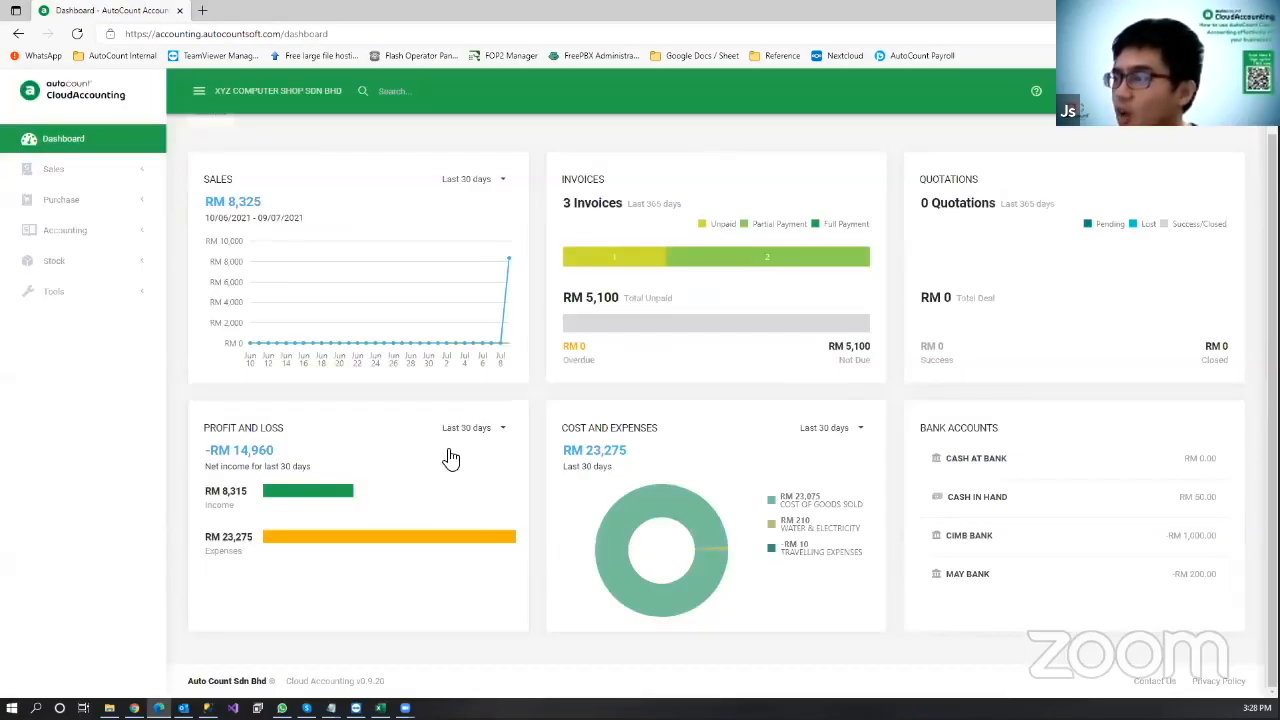
{"action": "left_click", "coordinate": [109, 232]}
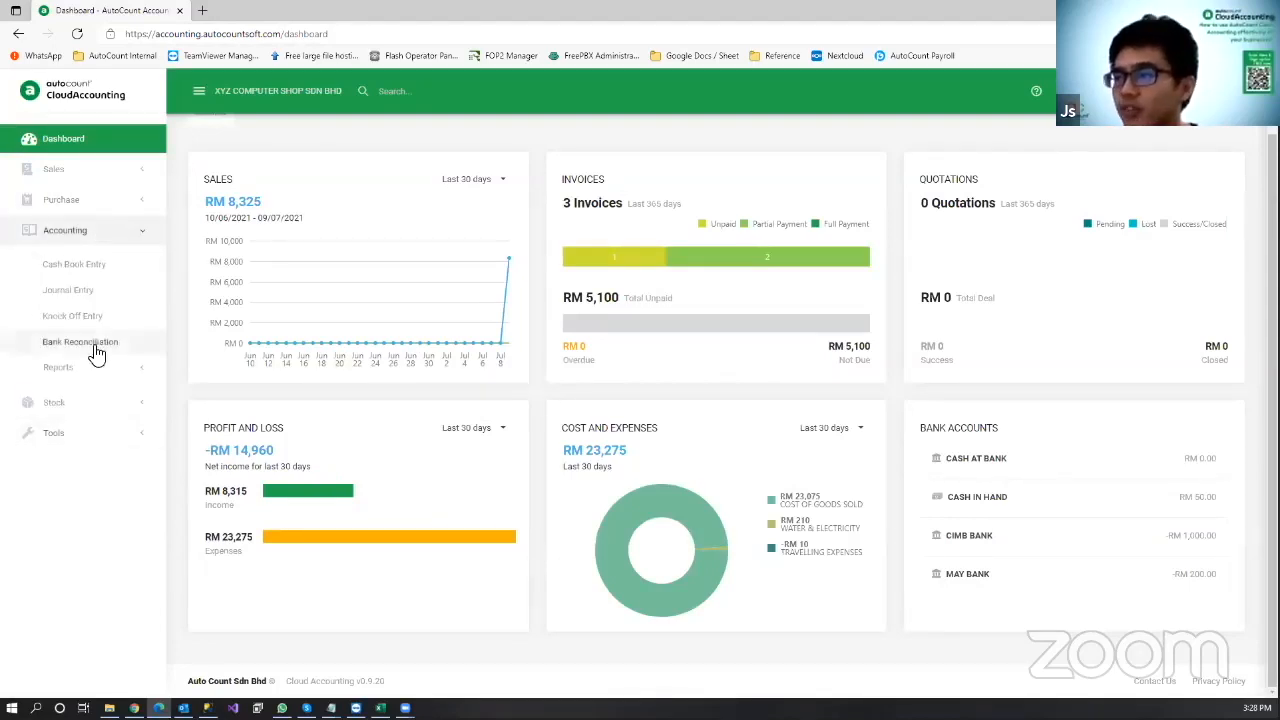
{"action": "left_click", "coordinate": [100, 367]}
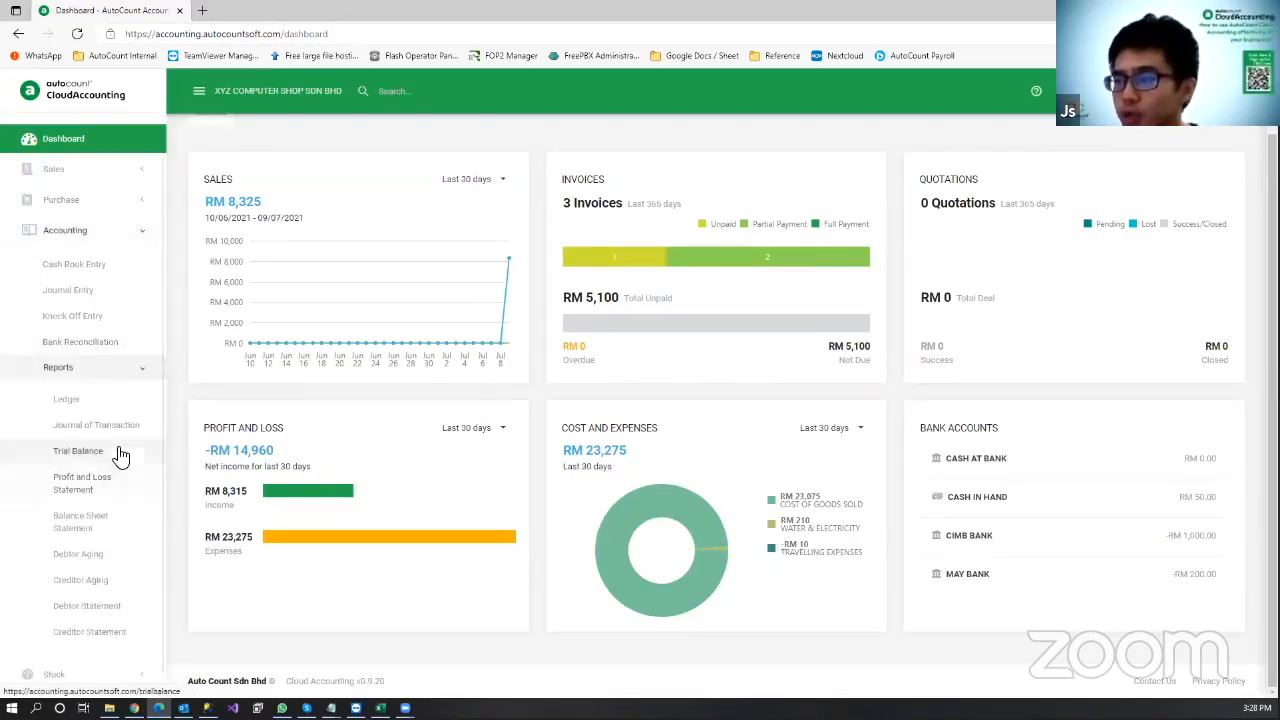
Step: Generate the Profit and Loss Statement to 31/07/2021, showing a net loss of 14,960.00
{"action": "left_click", "coordinate": [110, 485]}
{"action": "left_click", "coordinate": [219, 224]}
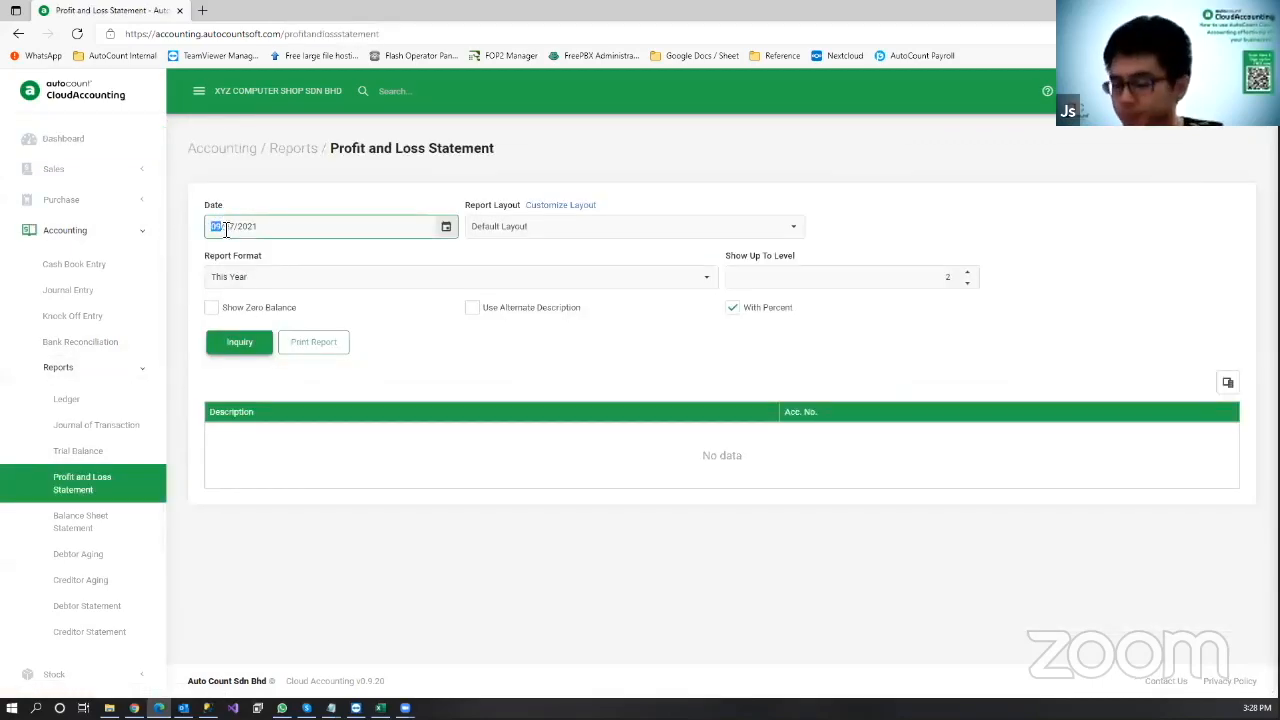
{"action": "left_click", "coordinate": [229, 341]}
{"action": "scroll", "coordinate": [1120, 408], "scroll_direction": "down", "scroll_amount": 3}
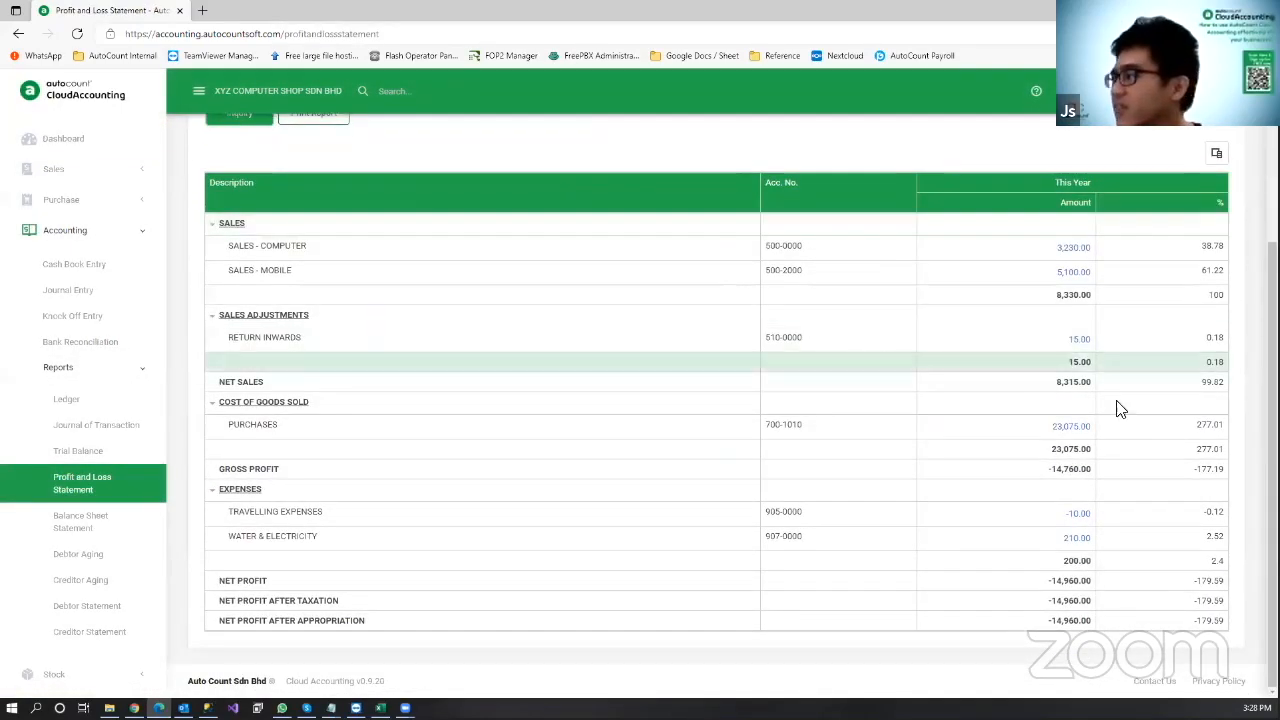
Step: Review the five purchases behind the 23,075.00 Purchases total, then return to the dashboard
{"action": "left_click", "coordinate": [1072, 428]}
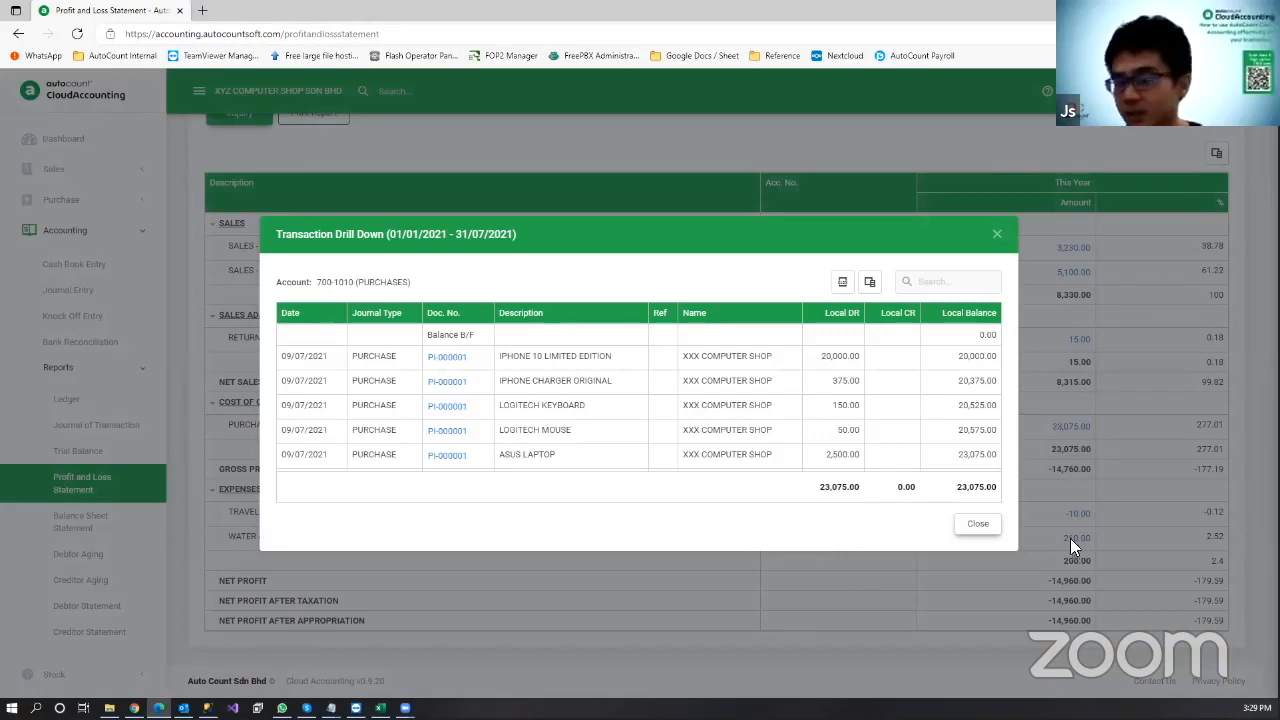
{"action": "left_click", "coordinate": [978, 524]}
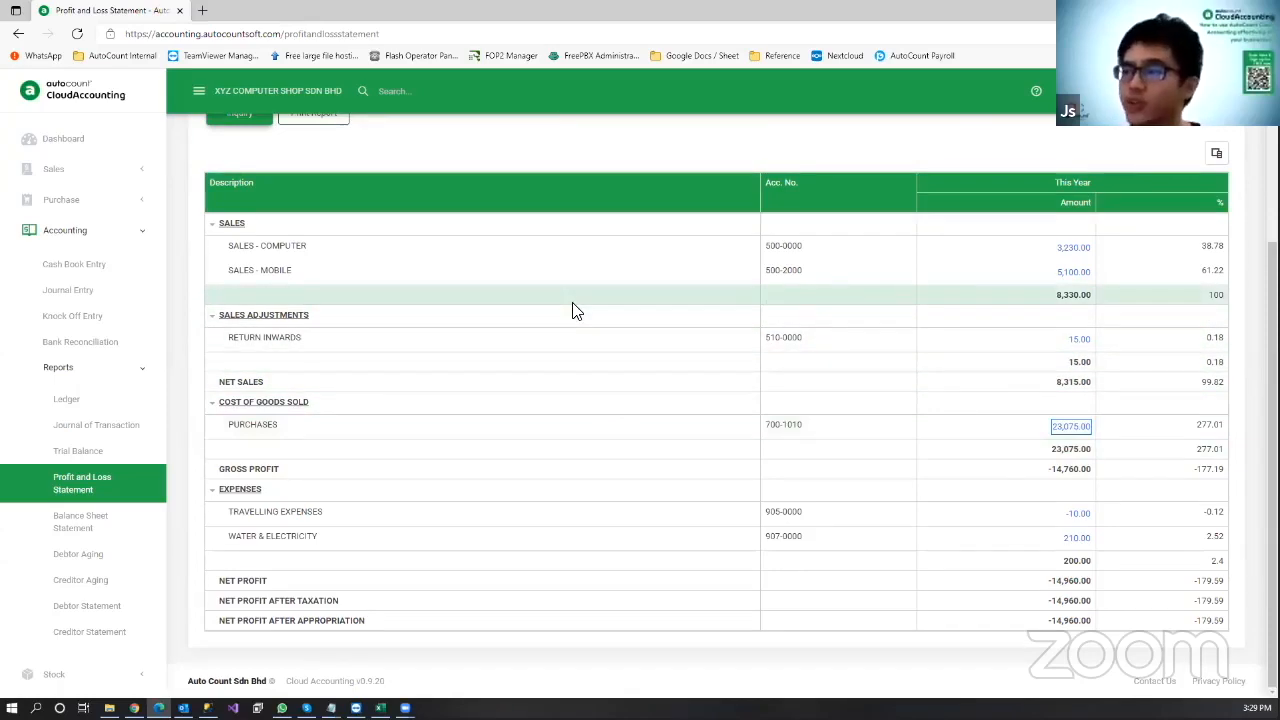
{"action": "scroll", "coordinate": [571, 309], "scroll_direction": "up", "scroll_amount": 1}
{"action": "scroll", "coordinate": [300, 220], "scroll_direction": "up", "scroll_amount": 2}
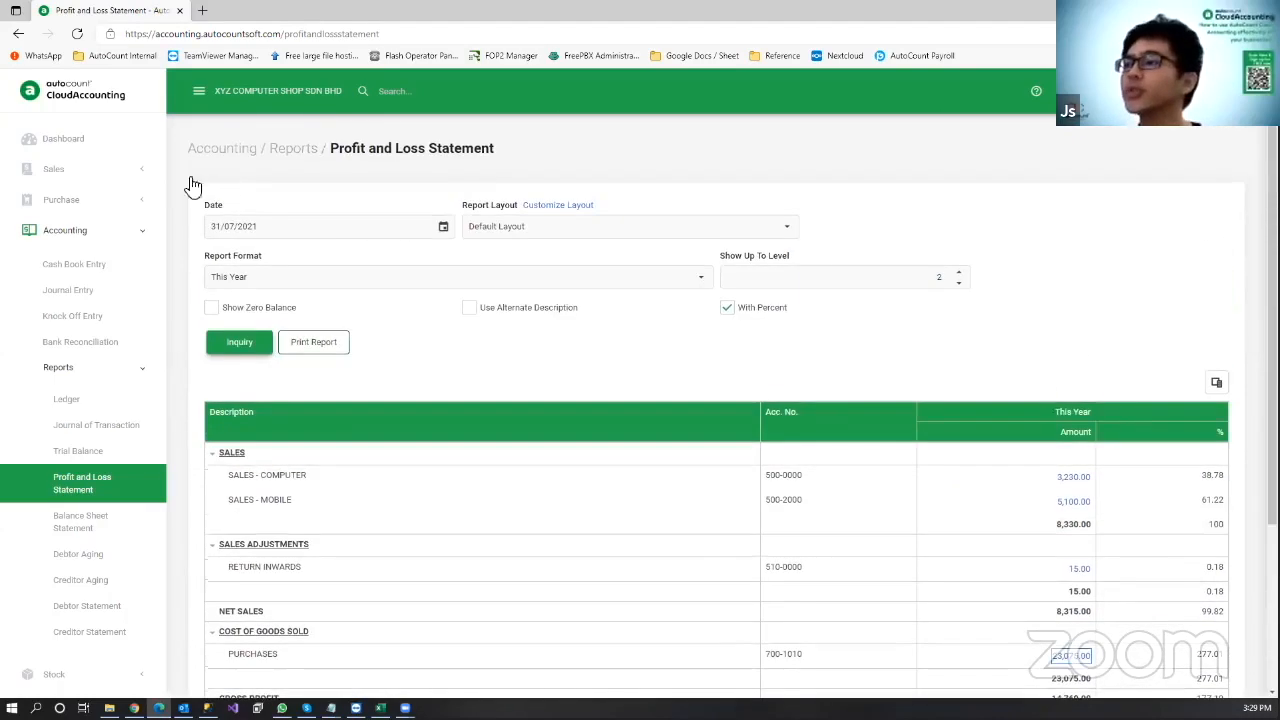
{"action": "left_click", "coordinate": [100, 142]}
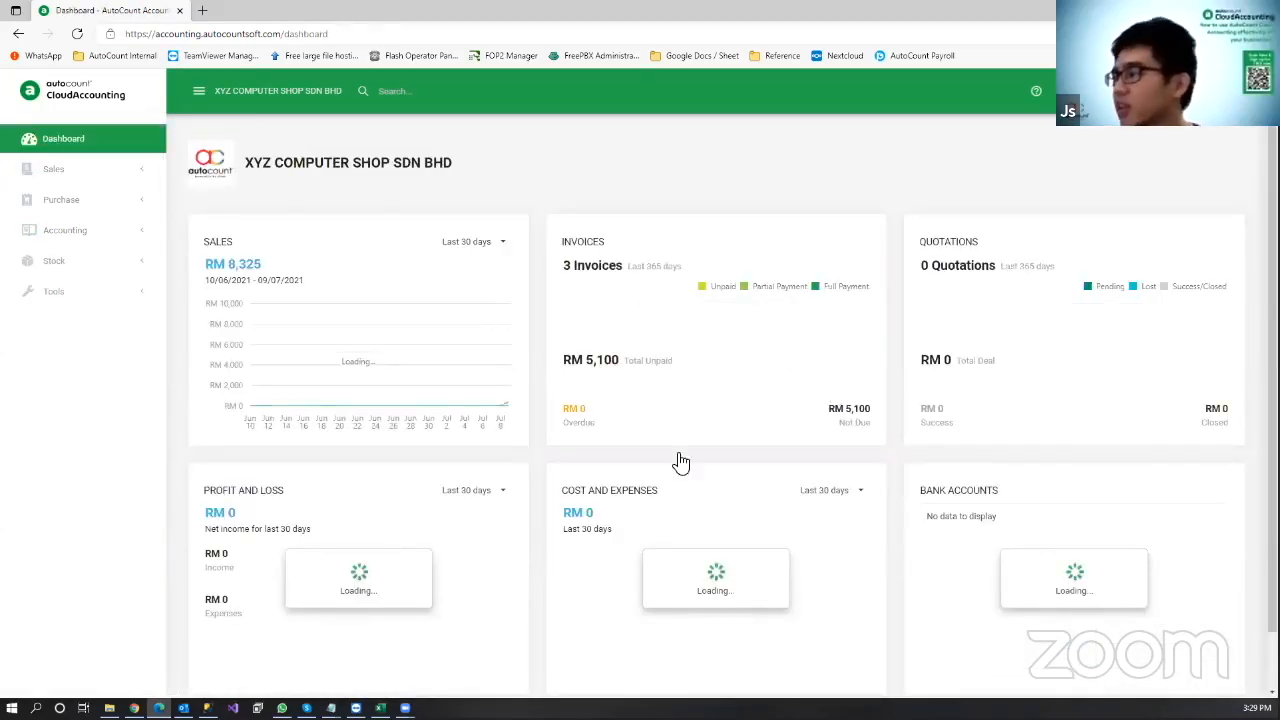
Step: Choose Help from the user account dropdown to open the Help Center in a new tab
{"action": "scroll", "coordinate": [1143, 600], "scroll_direction": "down", "scroll_amount": 1}
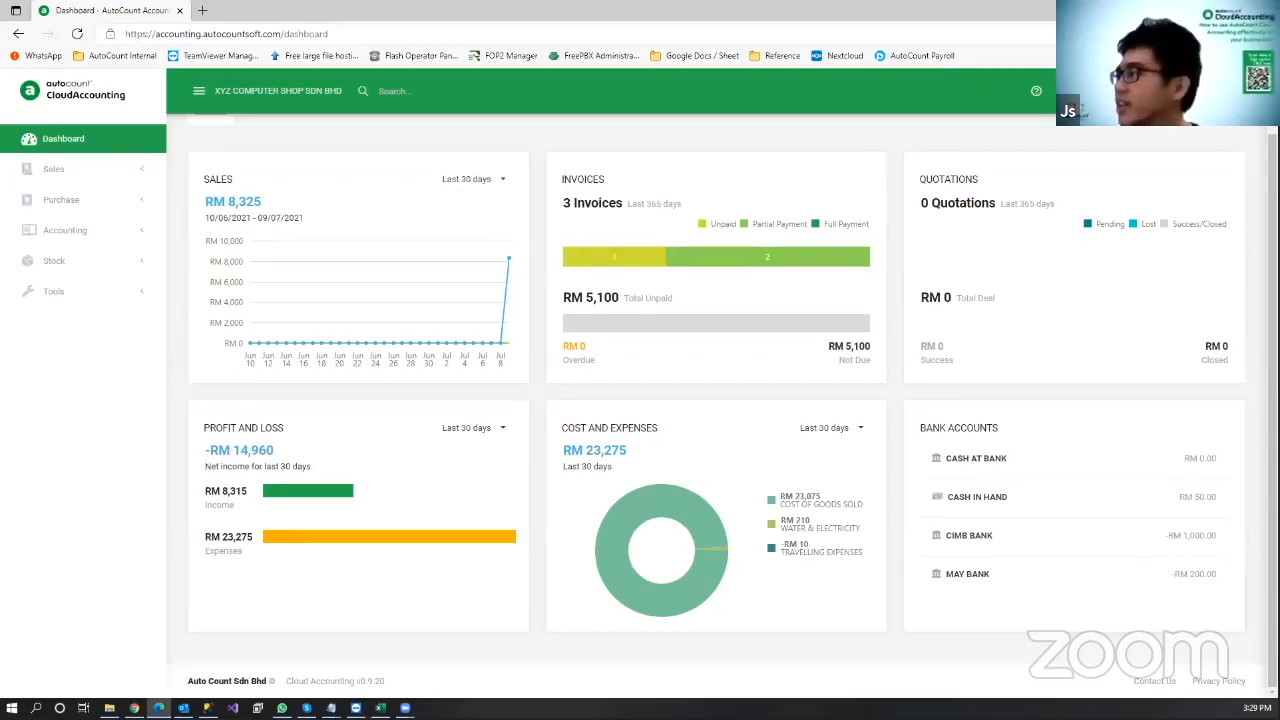
{"action": "left_click", "coordinate": [1200, 91]}
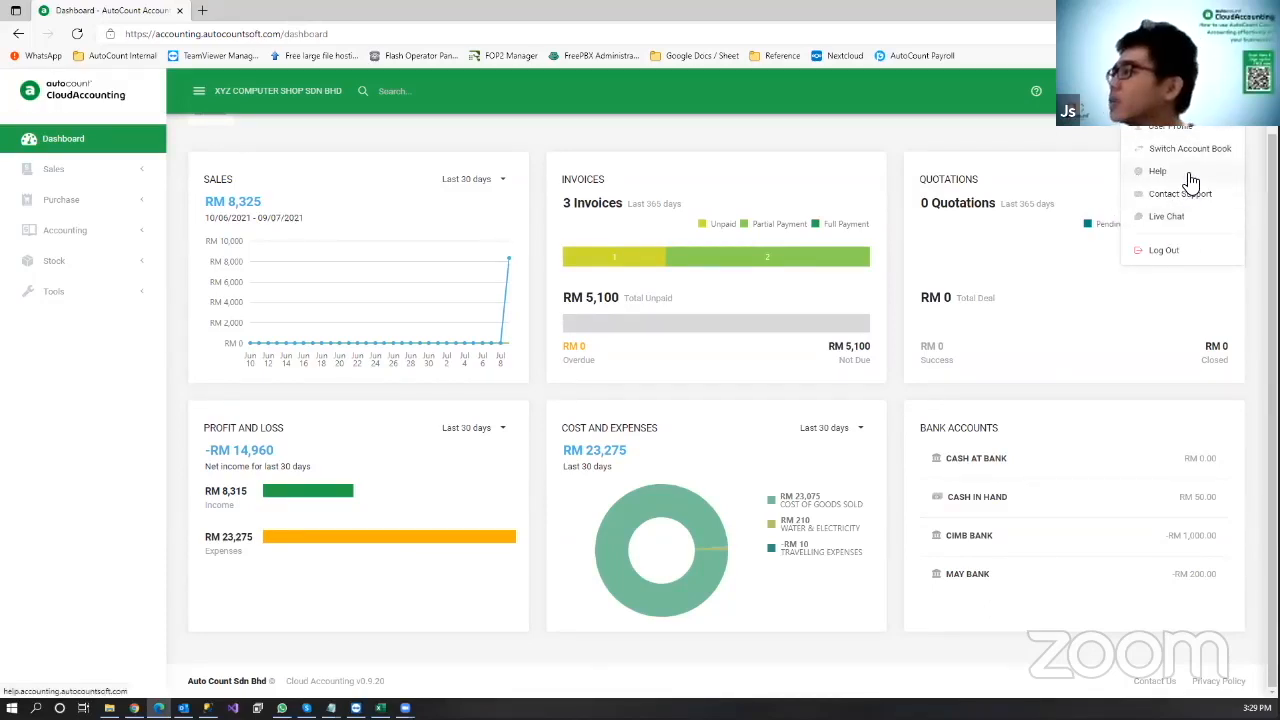
{"action": "left_click", "coordinate": [1157, 171]}
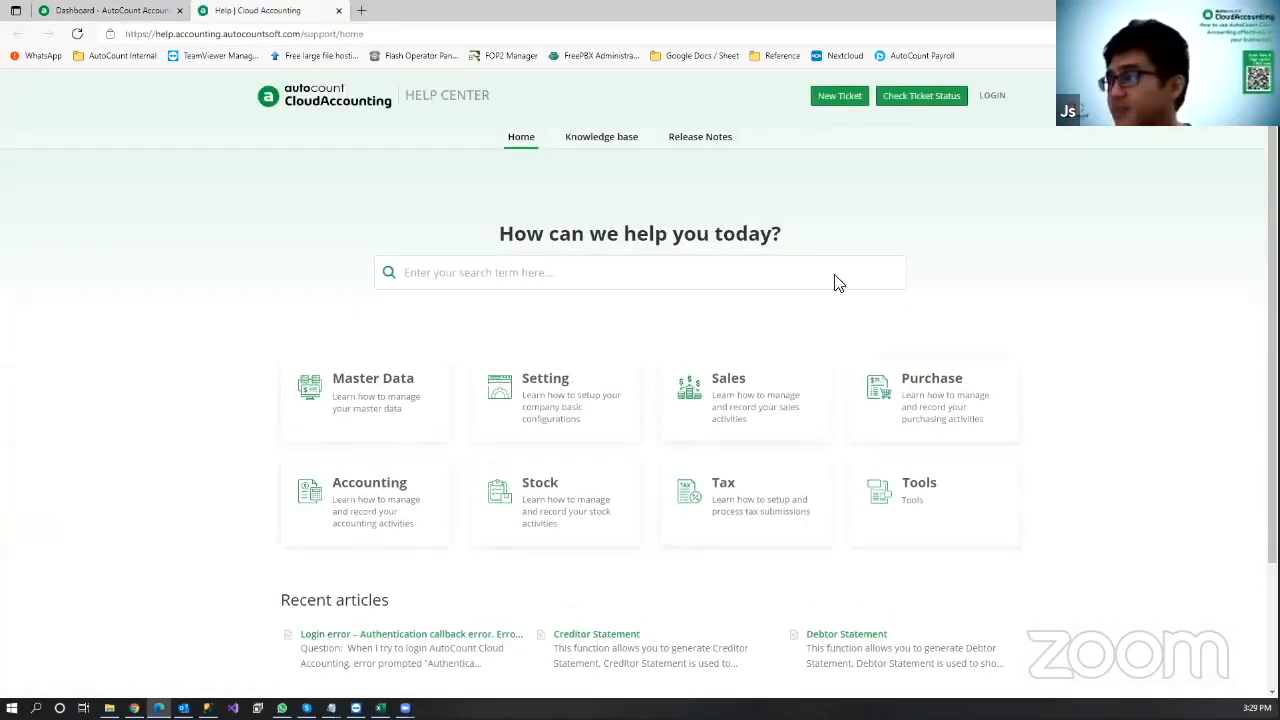
Step: Browse Master Data help topics and read the Currency article on creating a new currency
{"action": "scroll", "coordinate": [706, 368], "scroll_direction": "down", "scroll_amount": 2}
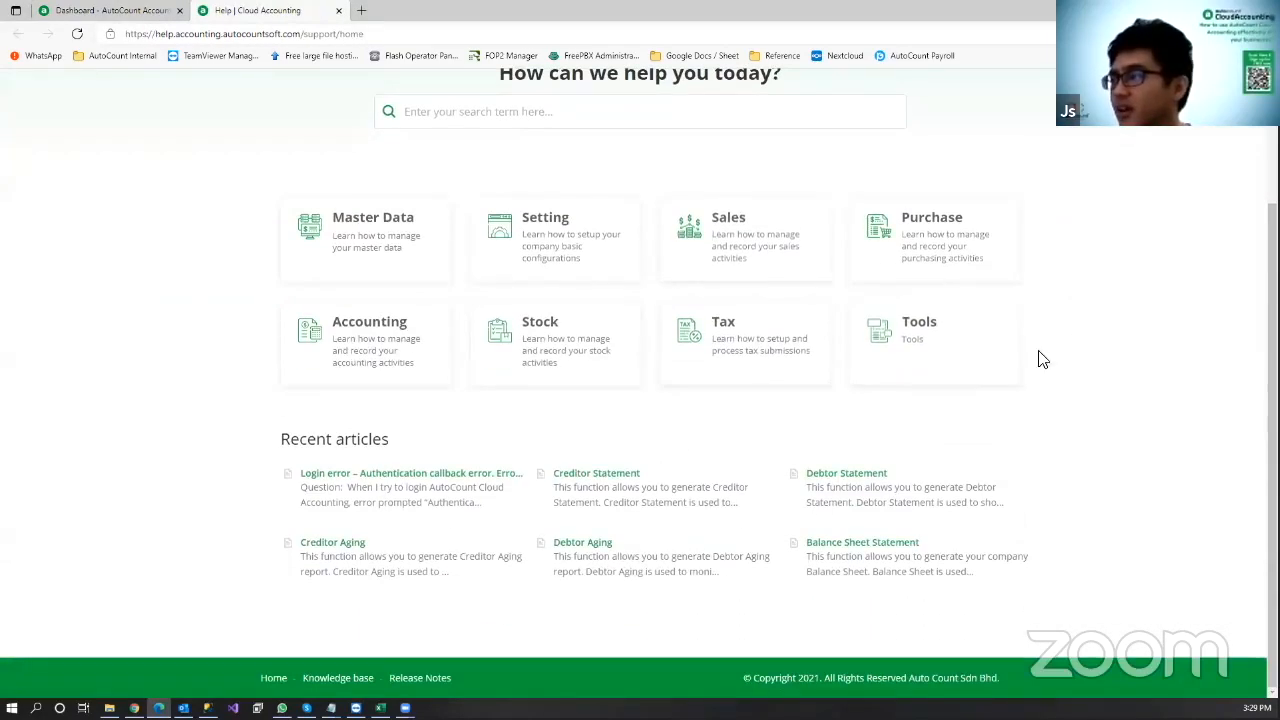
{"action": "scroll", "coordinate": [970, 378], "scroll_direction": "up", "scroll_amount": 2}
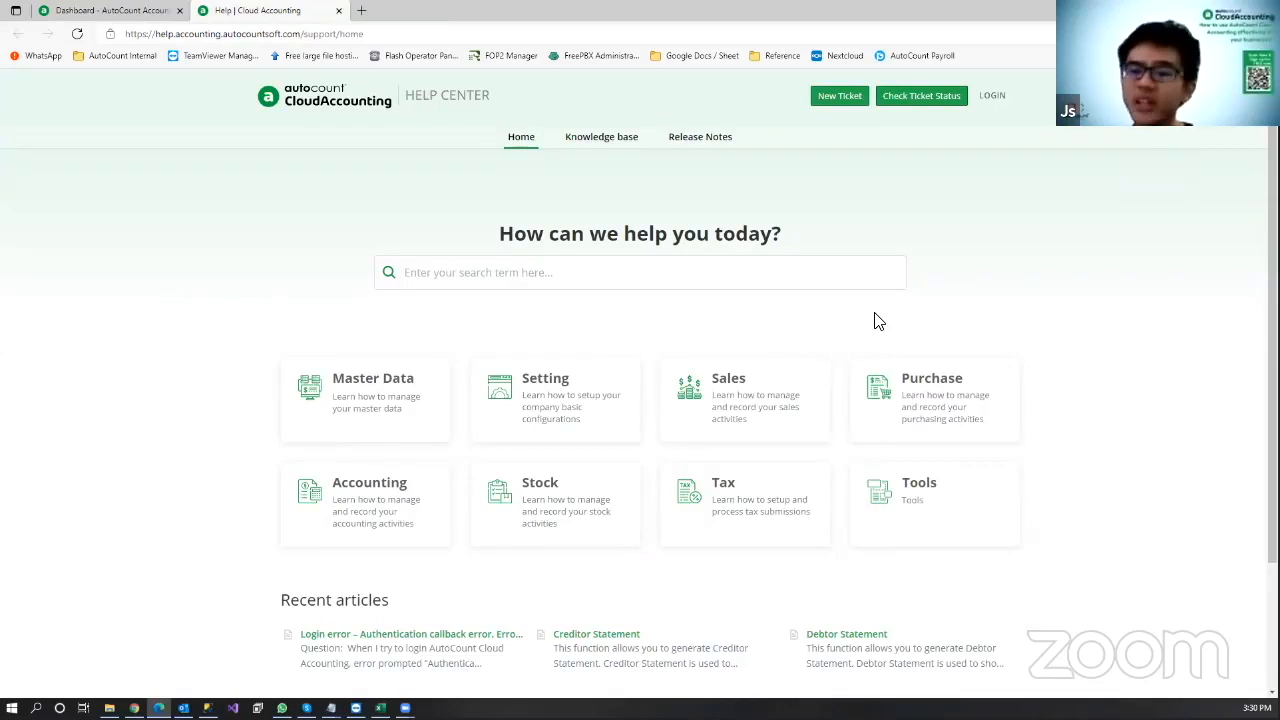
{"action": "scroll", "coordinate": [995, 295], "scroll_direction": "down", "scroll_amount": 1}
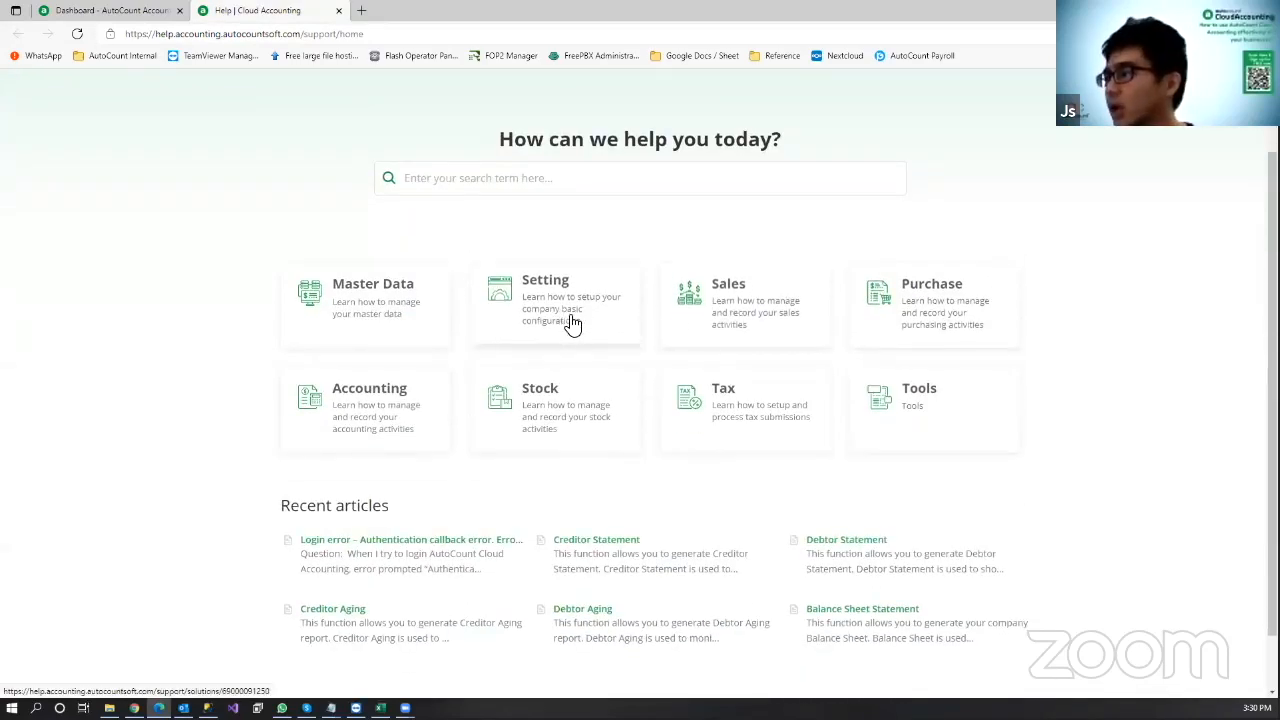
{"action": "left_click", "coordinate": [372, 325]}
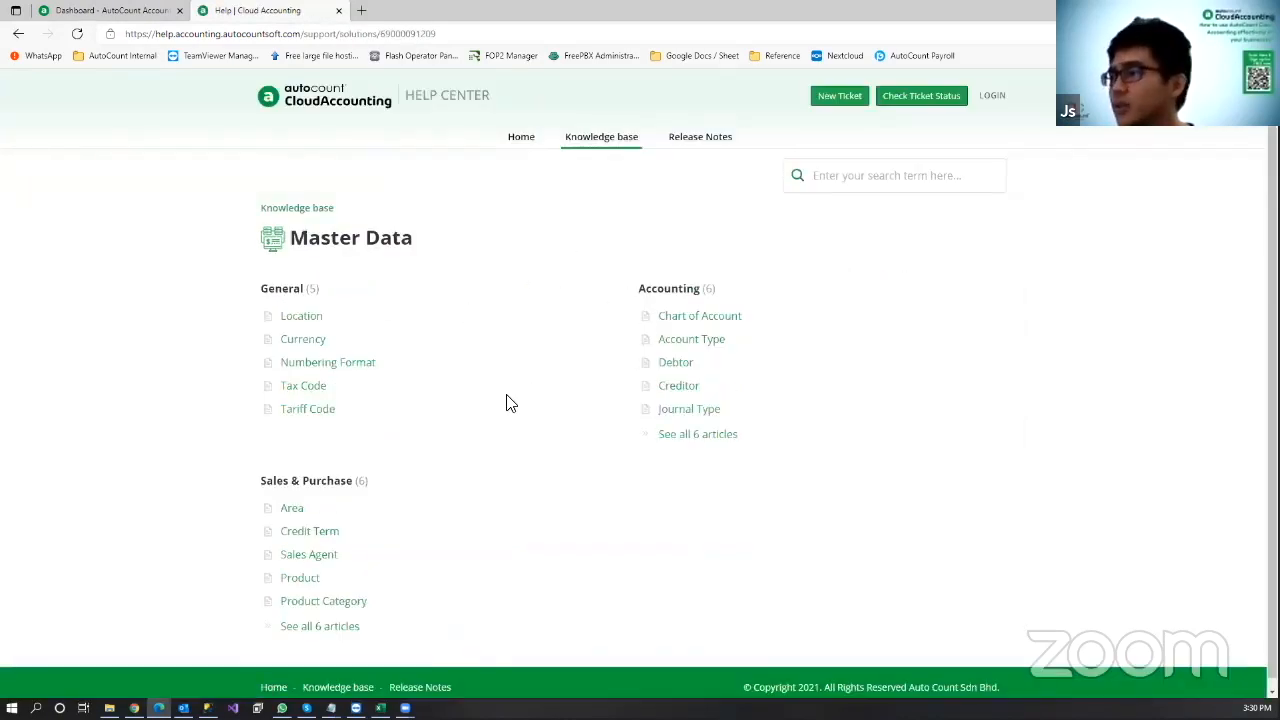
{"action": "left_click", "coordinate": [310, 345]}
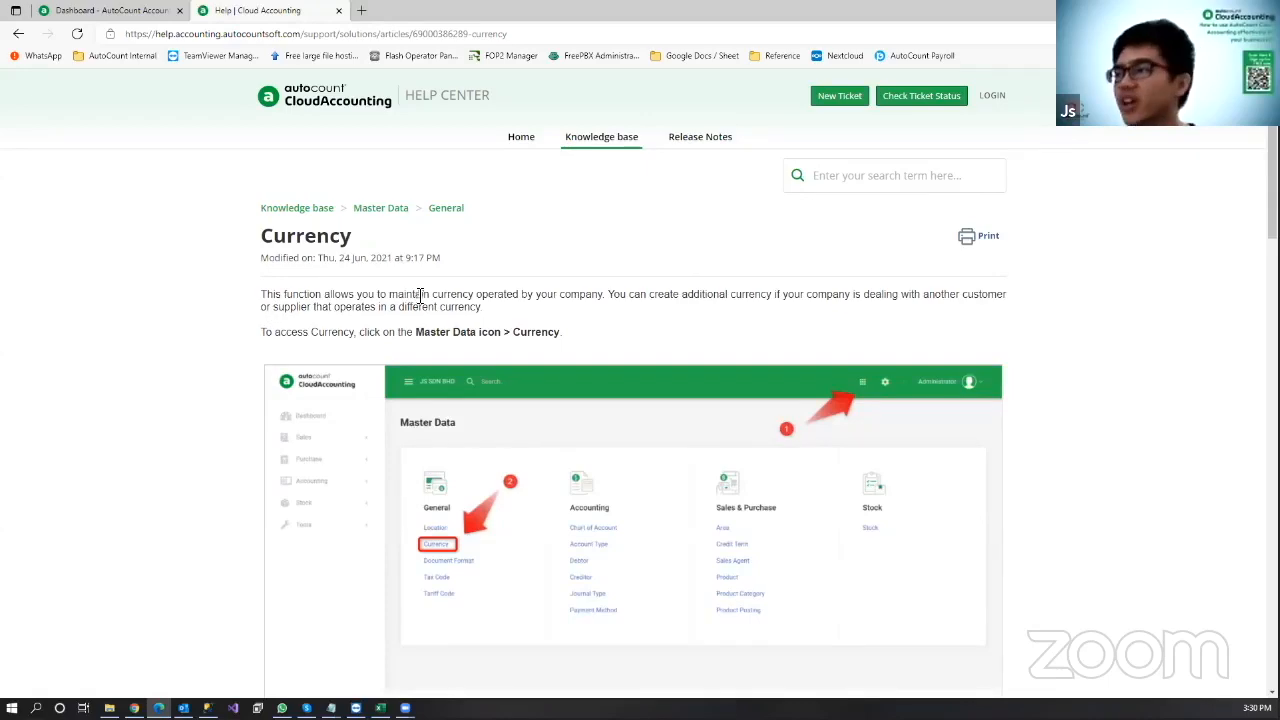
{"action": "scroll", "coordinate": [497, 310], "scroll_direction": "down", "scroll_amount": 6}
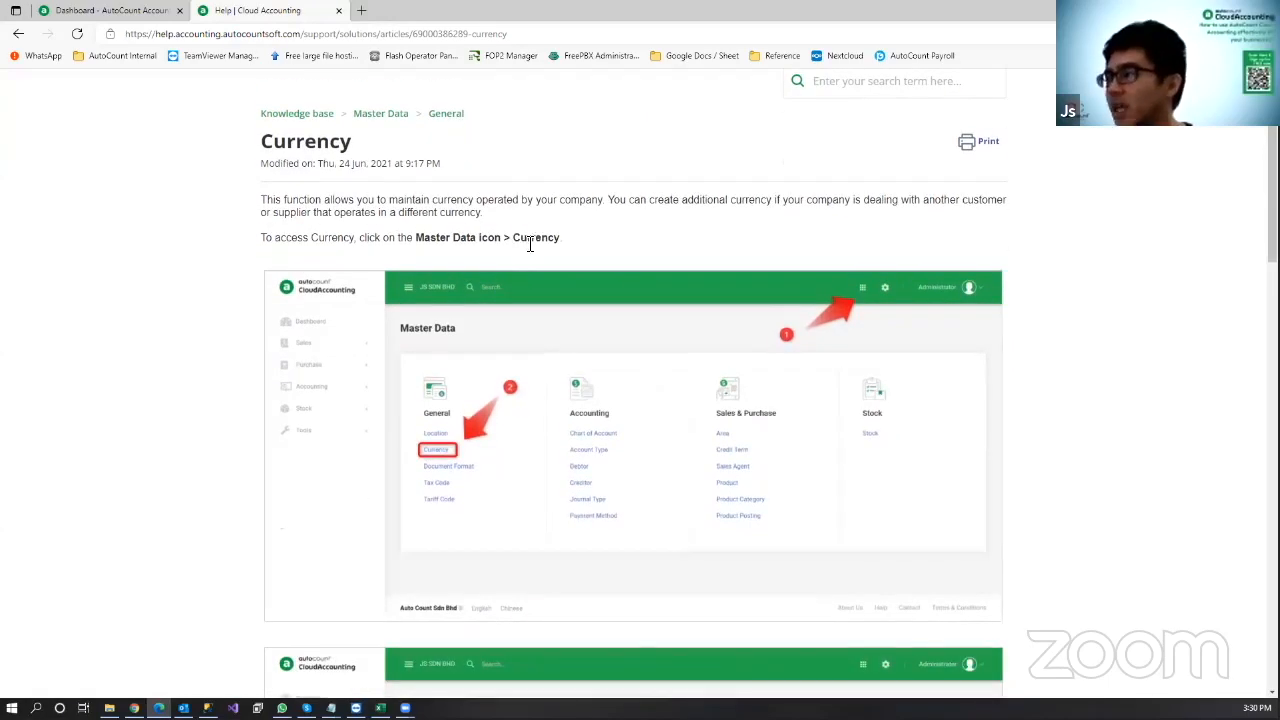
{"action": "scroll", "coordinate": [446, 346], "scroll_direction": "down", "scroll_amount": 7}
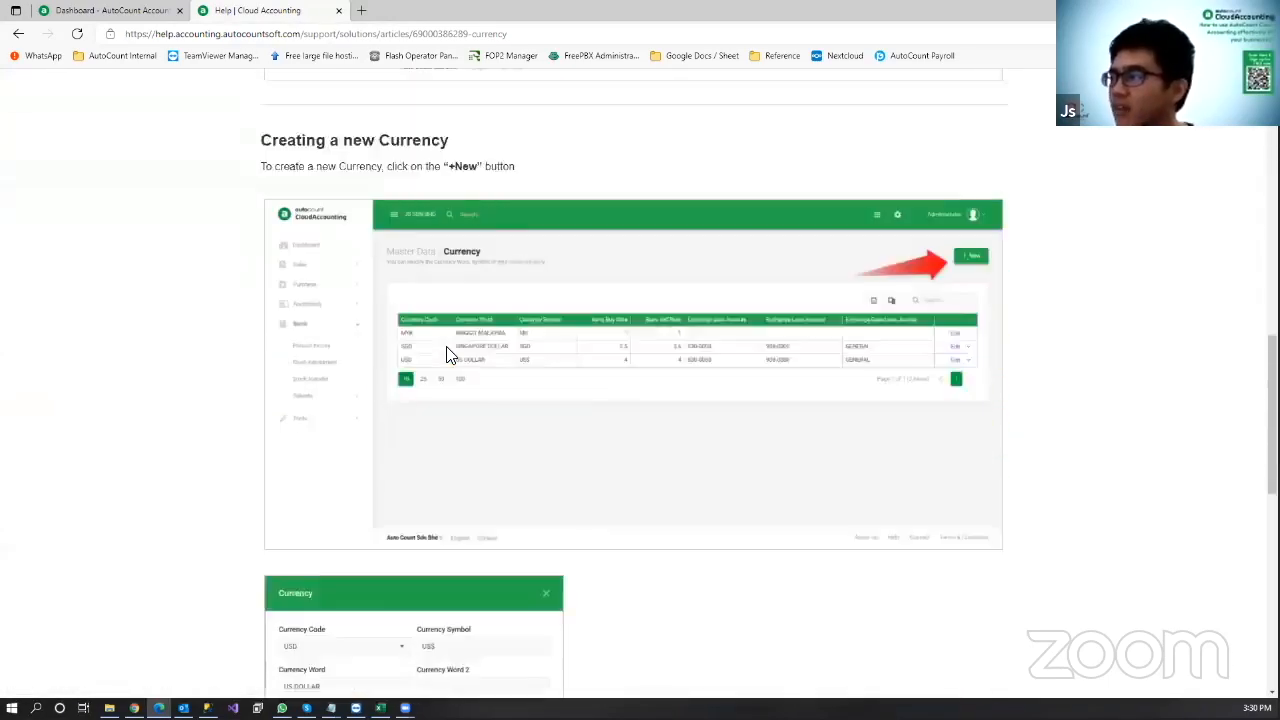
{"action": "scroll", "coordinate": [446, 352], "scroll_direction": "down", "scroll_amount": 2}
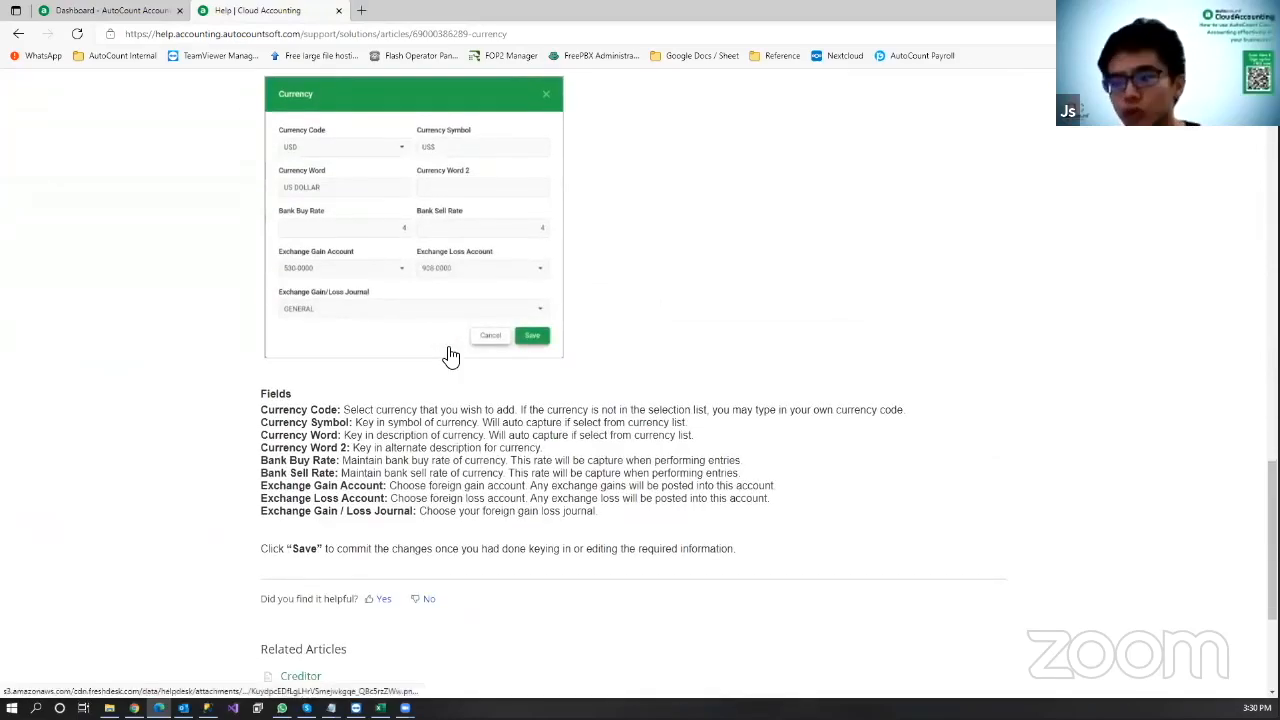
{"action": "scroll", "coordinate": [453, 355], "scroll_direction": "up", "scroll_amount": 2}
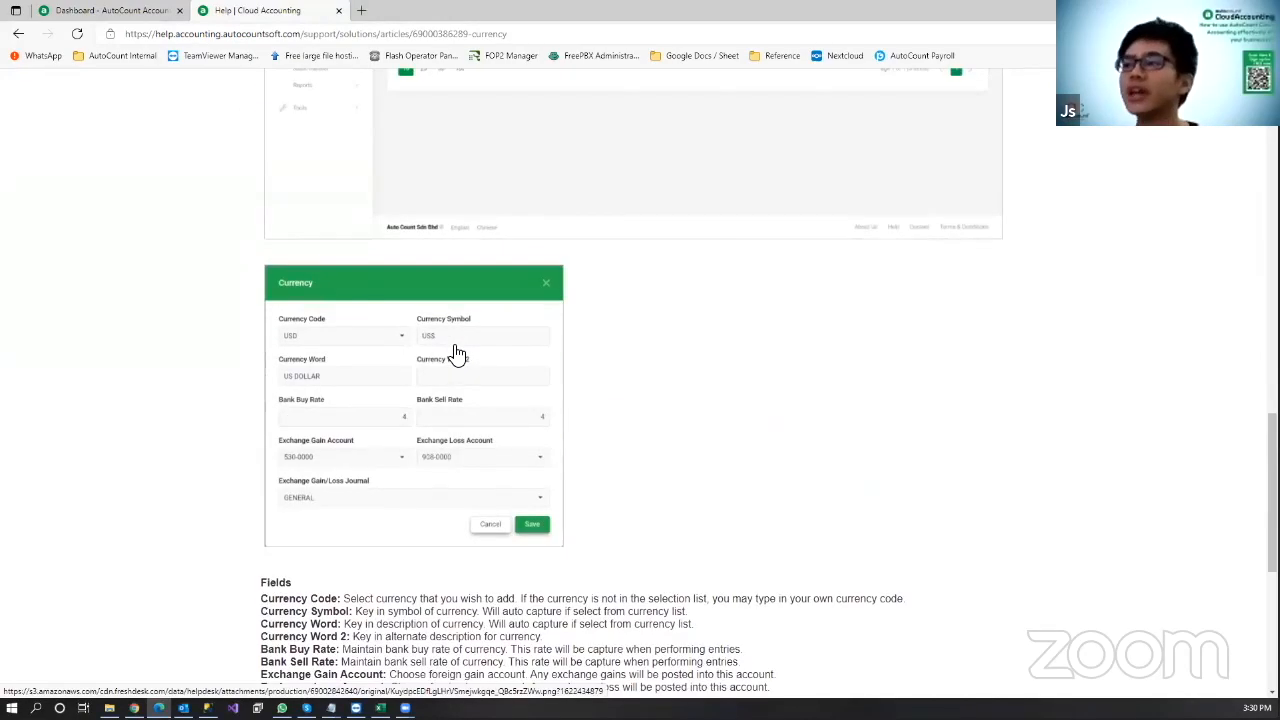
{"action": "scroll", "coordinate": [455, 355], "scroll_direction": "up", "scroll_amount": 6}
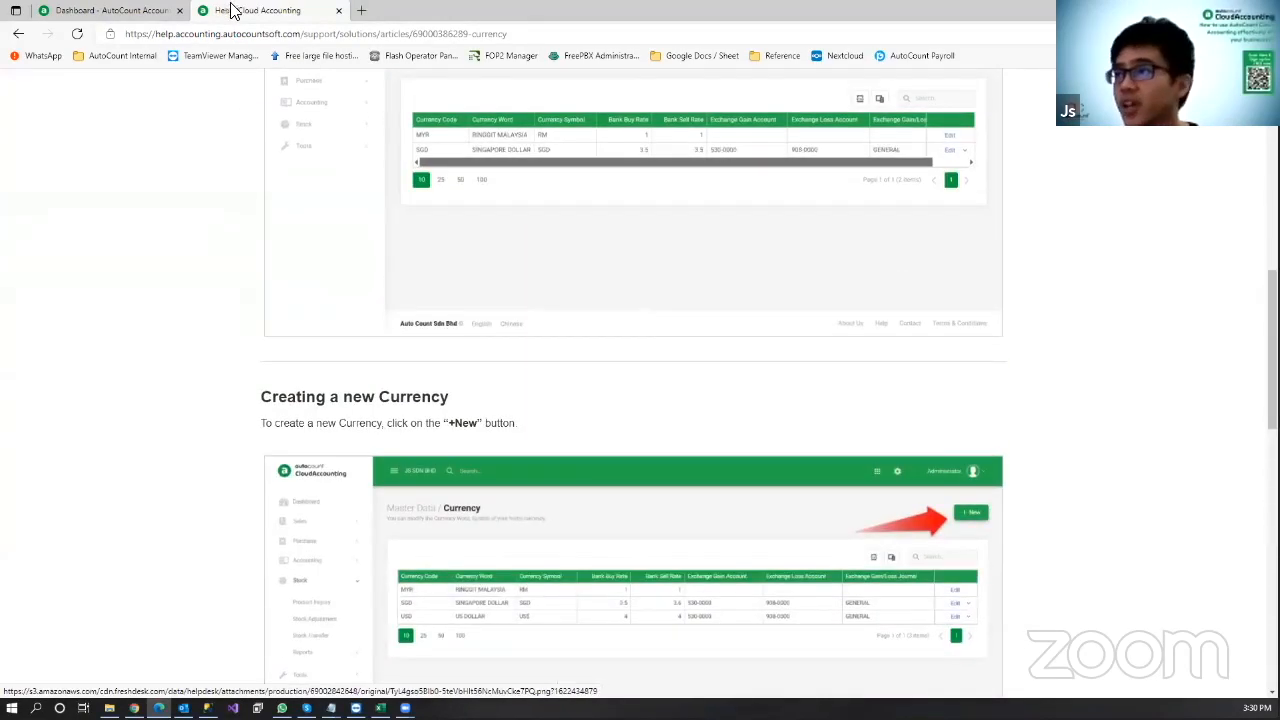
{"action": "scroll", "coordinate": [229, 183], "scroll_direction": "up", "scroll_amount": 10}
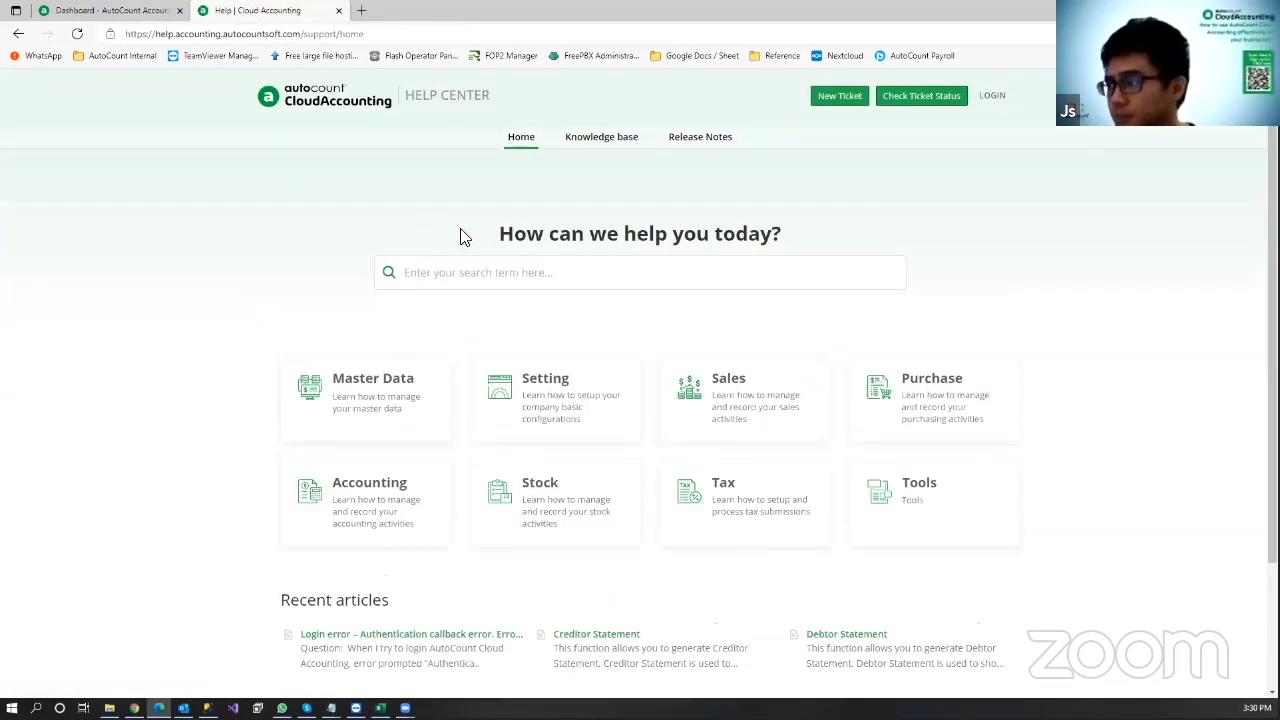
{"action": "scroll", "coordinate": [490, 280], "scroll_direction": "down", "scroll_amount": 3}
{"action": "scroll", "coordinate": [494, 303], "scroll_direction": "up", "scroll_amount": 3}
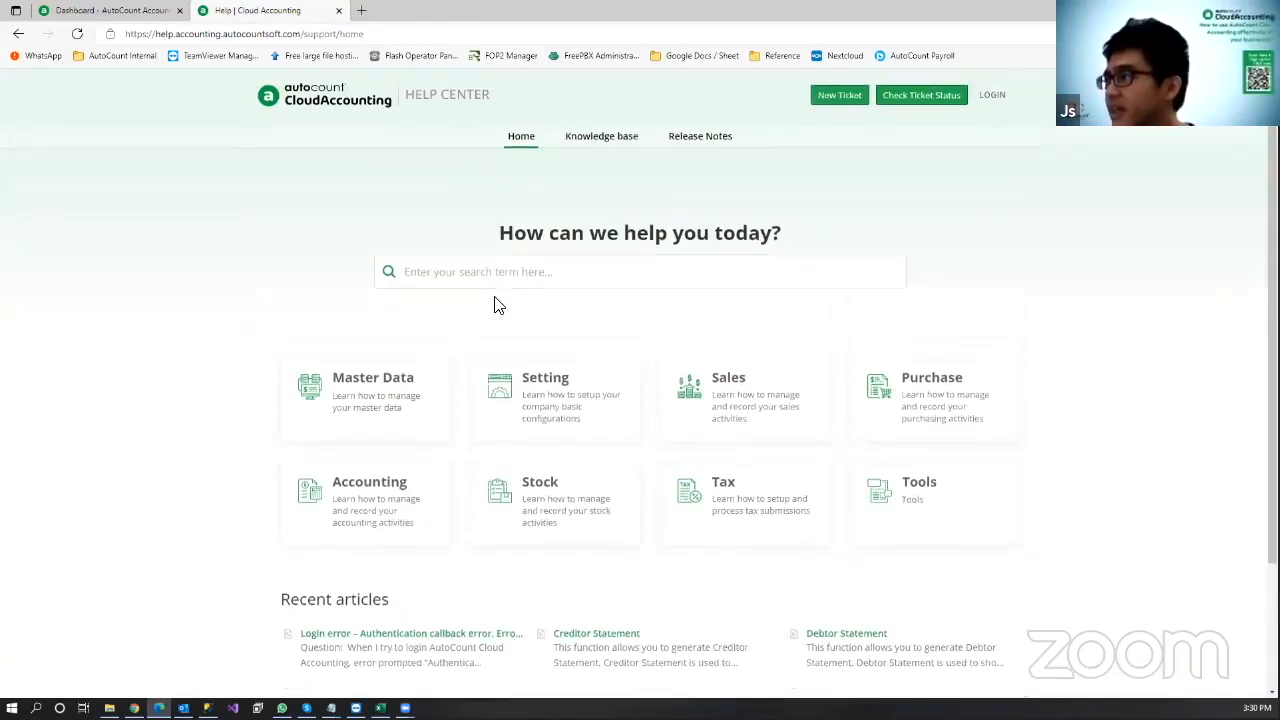
Step: Go to the Knowledge base page and open its FAQs quick link
{"action": "left_click", "coordinate": [600, 150]}
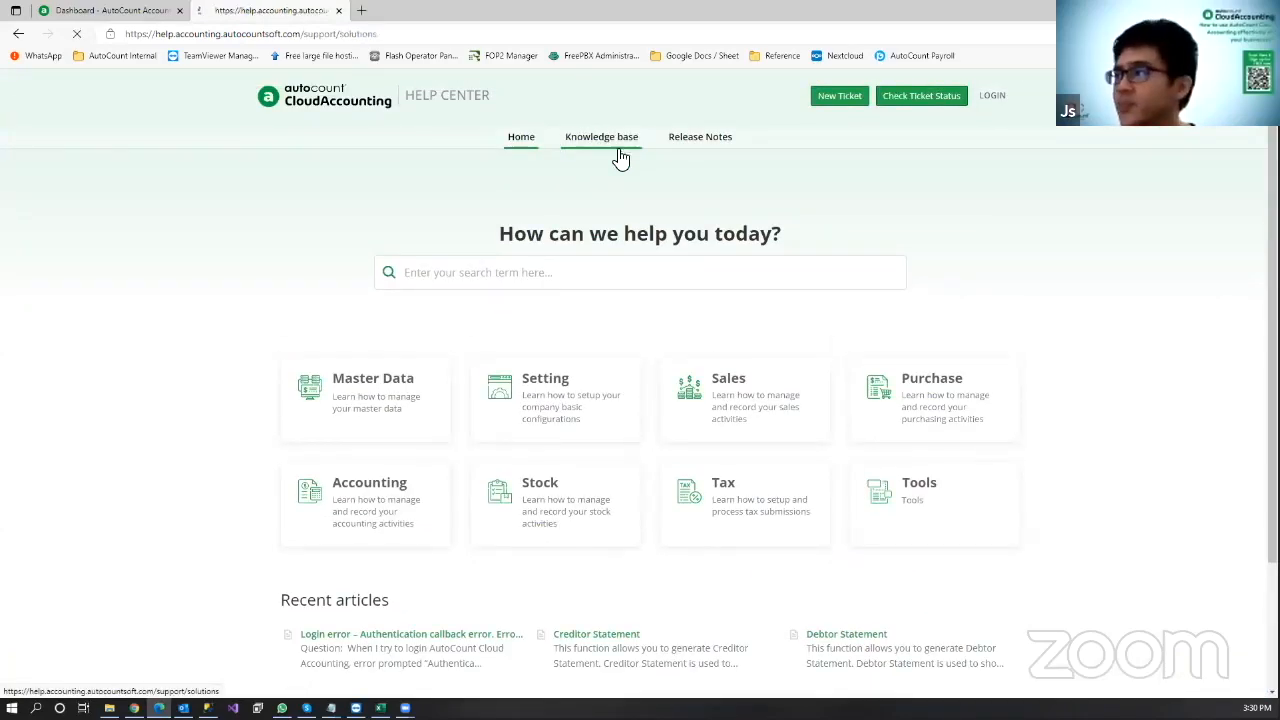
{"action": "scroll", "coordinate": [520, 200], "scroll_direction": "down", "scroll_amount": 1}
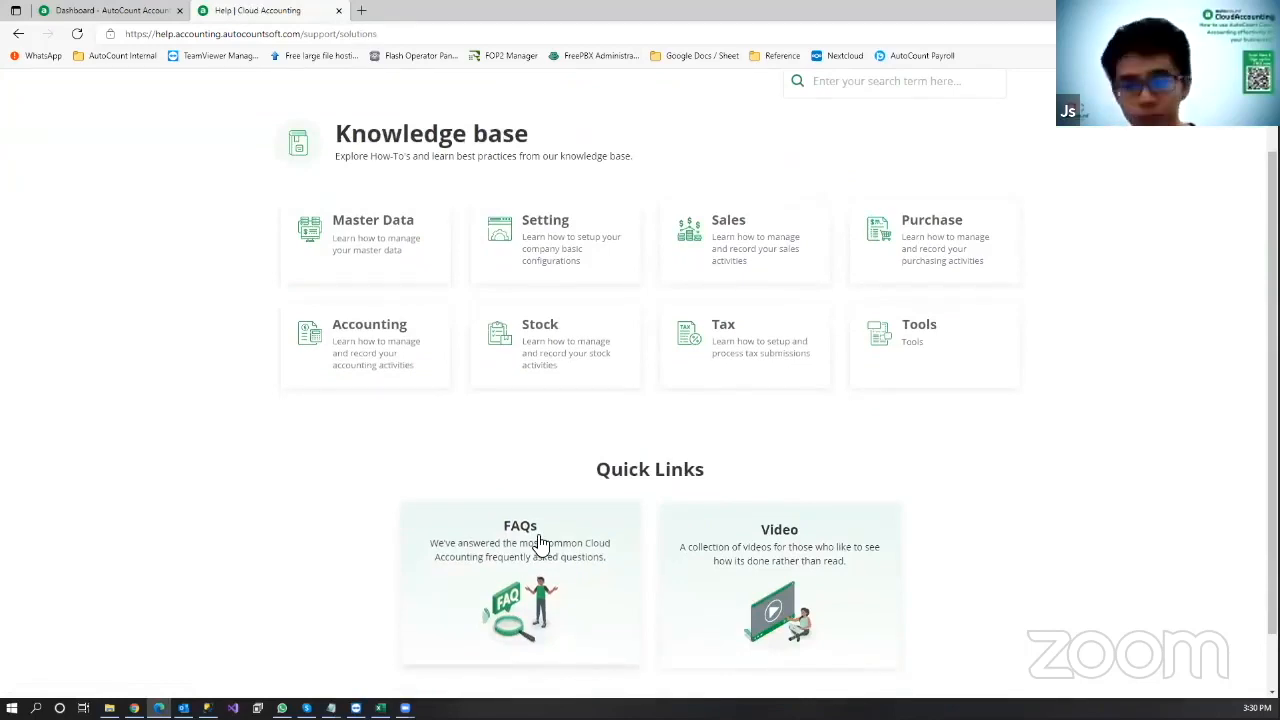
{"action": "left_click", "coordinate": [510, 548]}
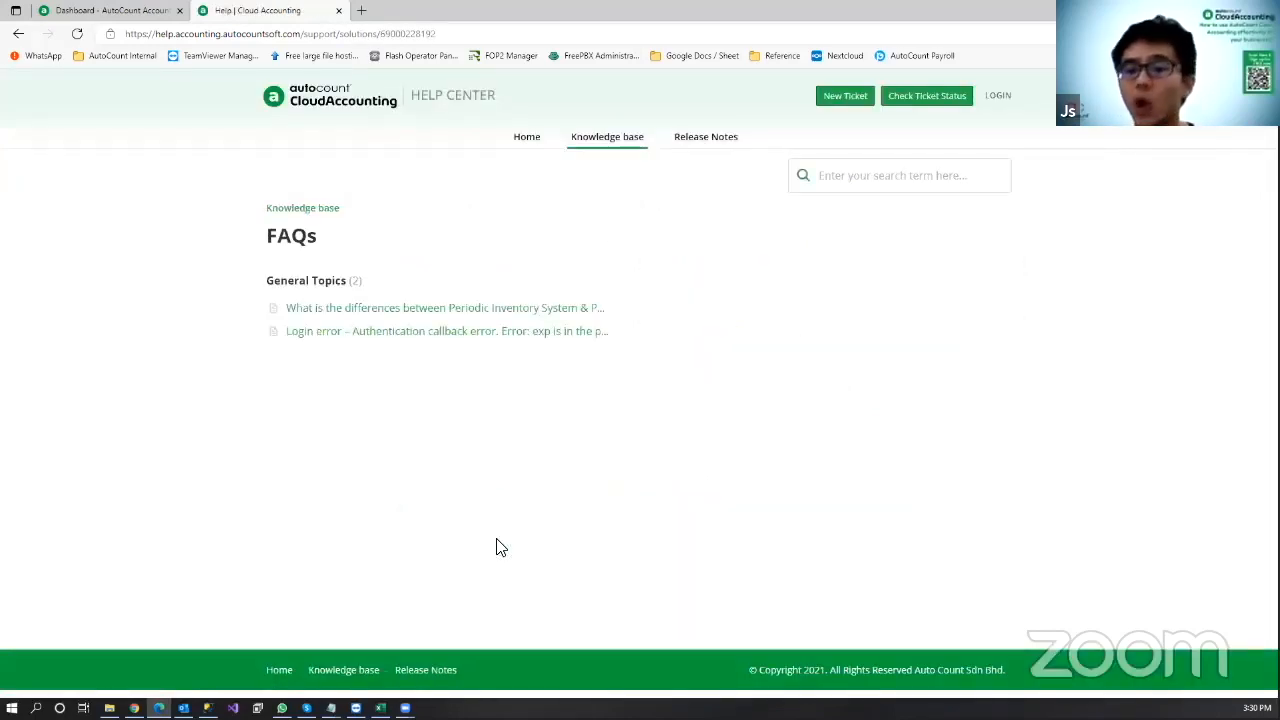
Step: Read the Periodic vs Perpetual Inventory FAQ, then return to the Knowledge base
{"action": "left_click", "coordinate": [360, 313]}
{"action": "scroll", "coordinate": [574, 314], "scroll_direction": "down", "scroll_amount": 1}
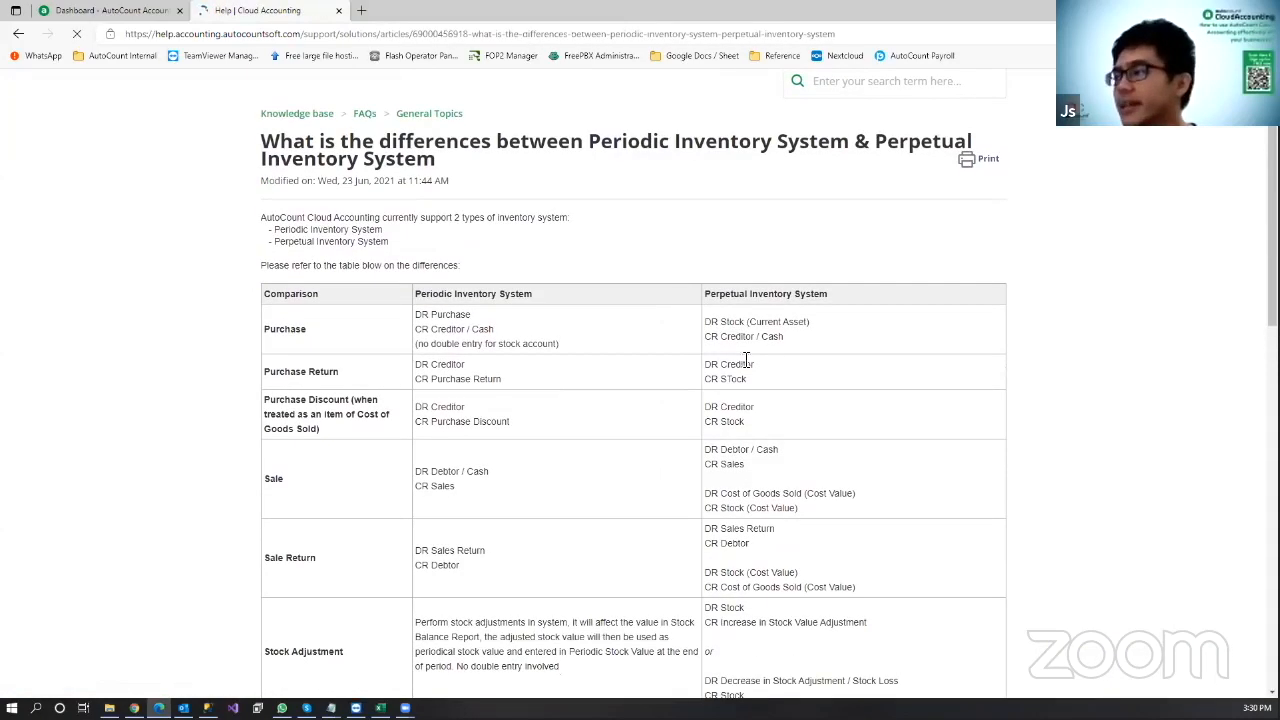
{"action": "scroll", "coordinate": [594, 402], "scroll_direction": "down", "scroll_amount": 2}
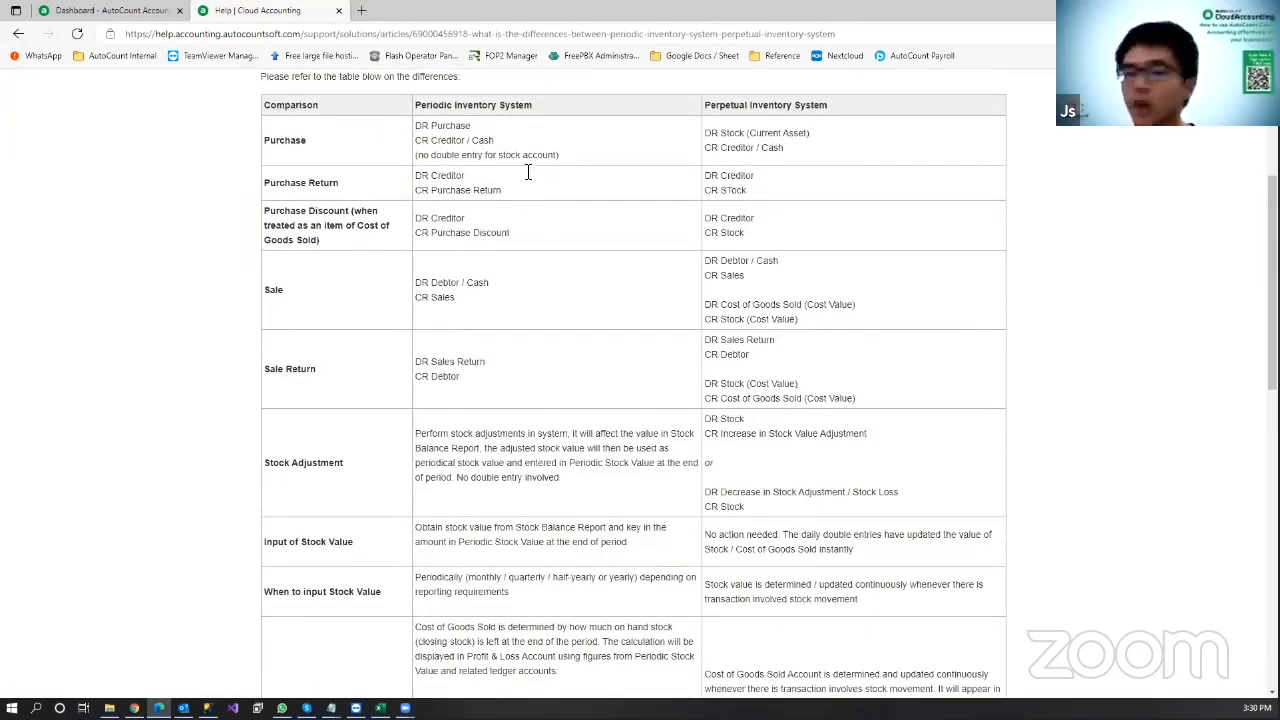
{"action": "scroll", "coordinate": [713, 302], "scroll_direction": "down", "scroll_amount": 4}
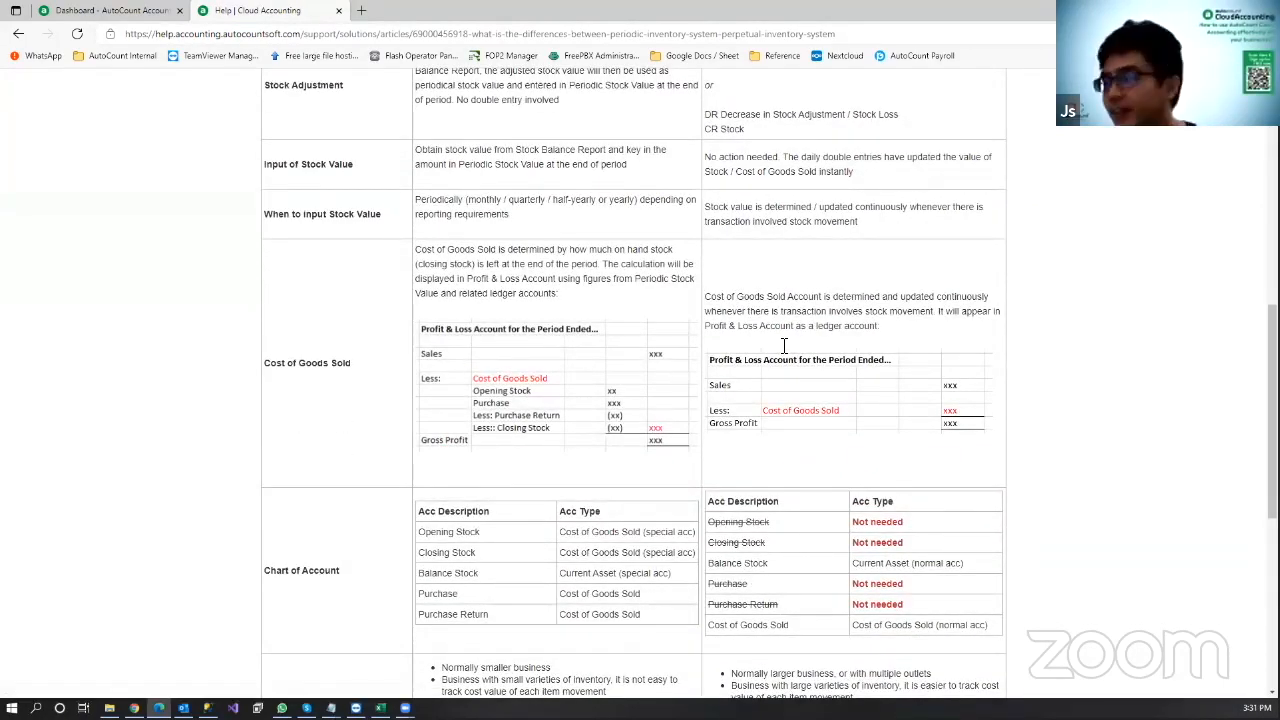
{"action": "scroll", "coordinate": [571, 366], "scroll_direction": "down", "scroll_amount": 2}
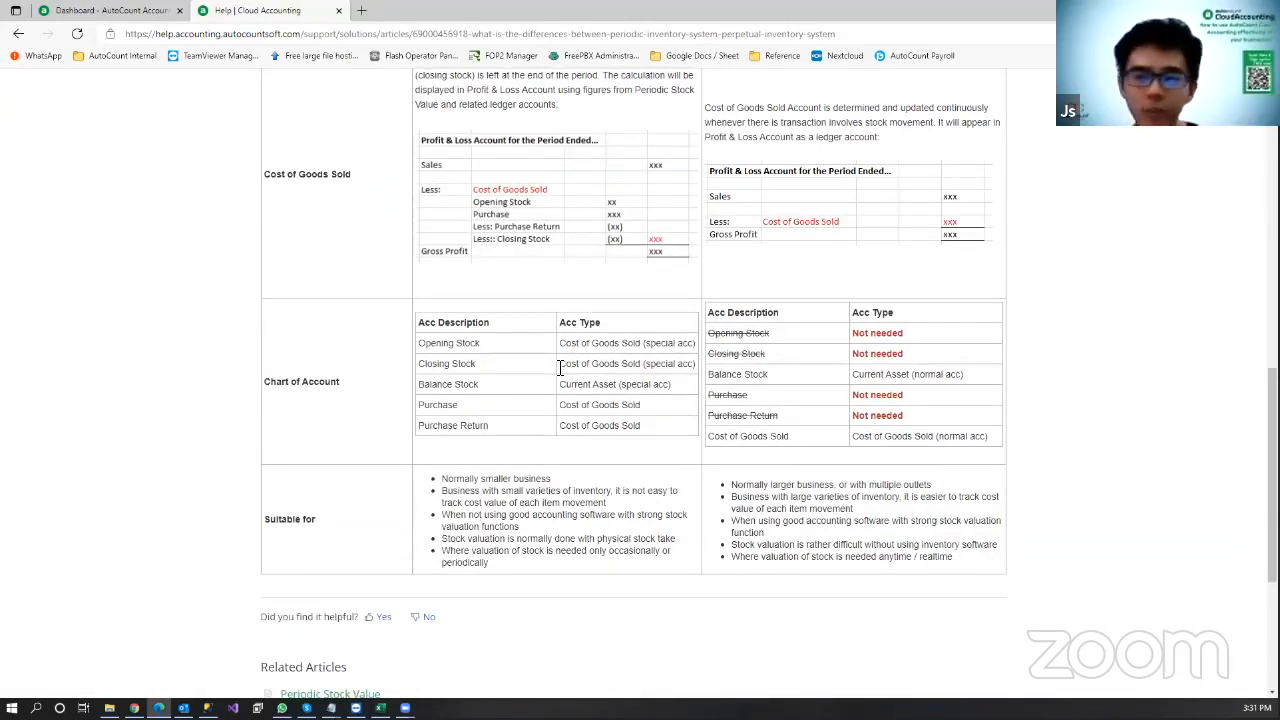
{"action": "scroll", "coordinate": [1074, 389], "scroll_direction": "down", "scroll_amount": 2}
{"action": "scroll", "coordinate": [1074, 389], "scroll_direction": "up", "scroll_amount": 8}
{"action": "scroll", "coordinate": [1090, 198], "scroll_direction": "up", "scroll_amount": 3}
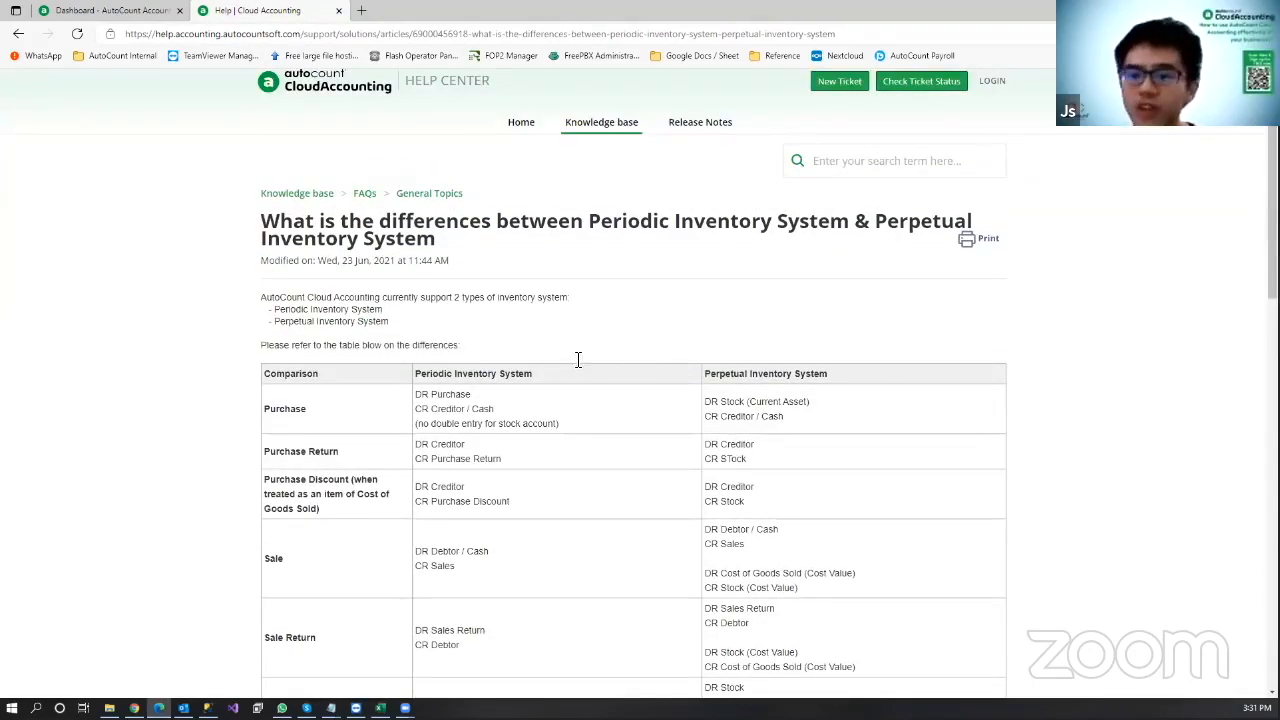
{"action": "left_click", "coordinate": [601, 122]}
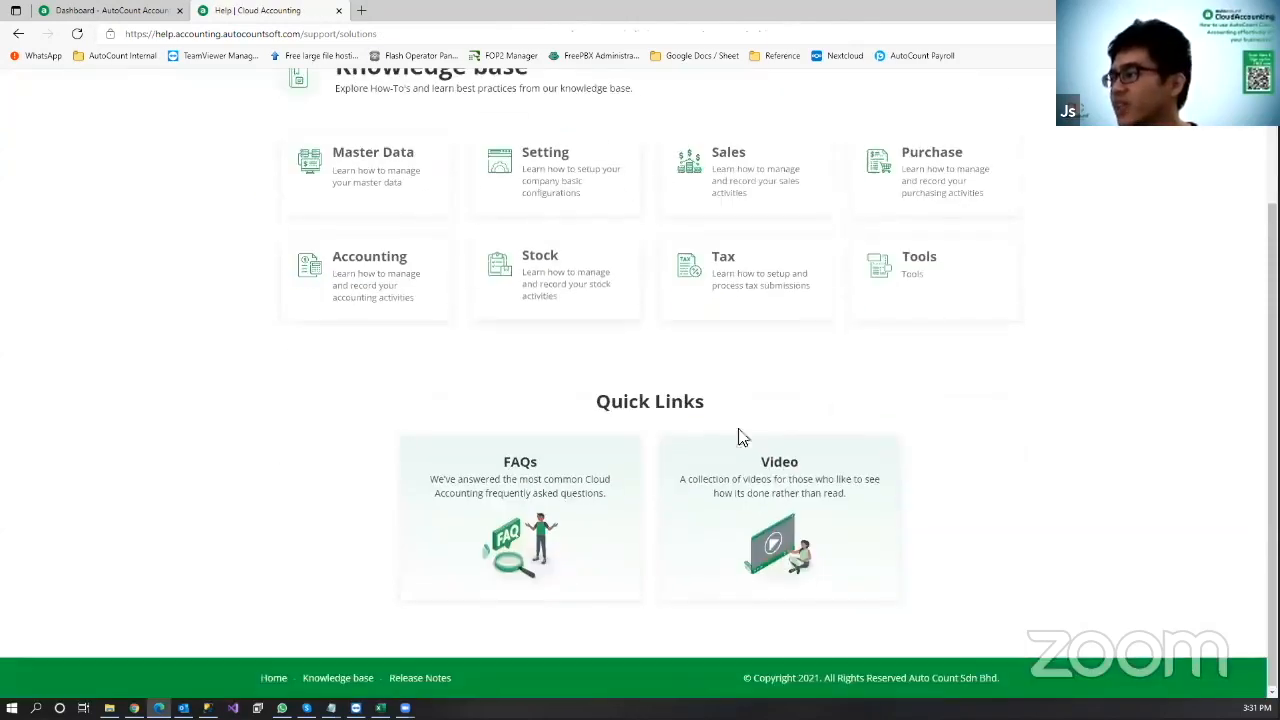
{"action": "left_click", "coordinate": [790, 498]}
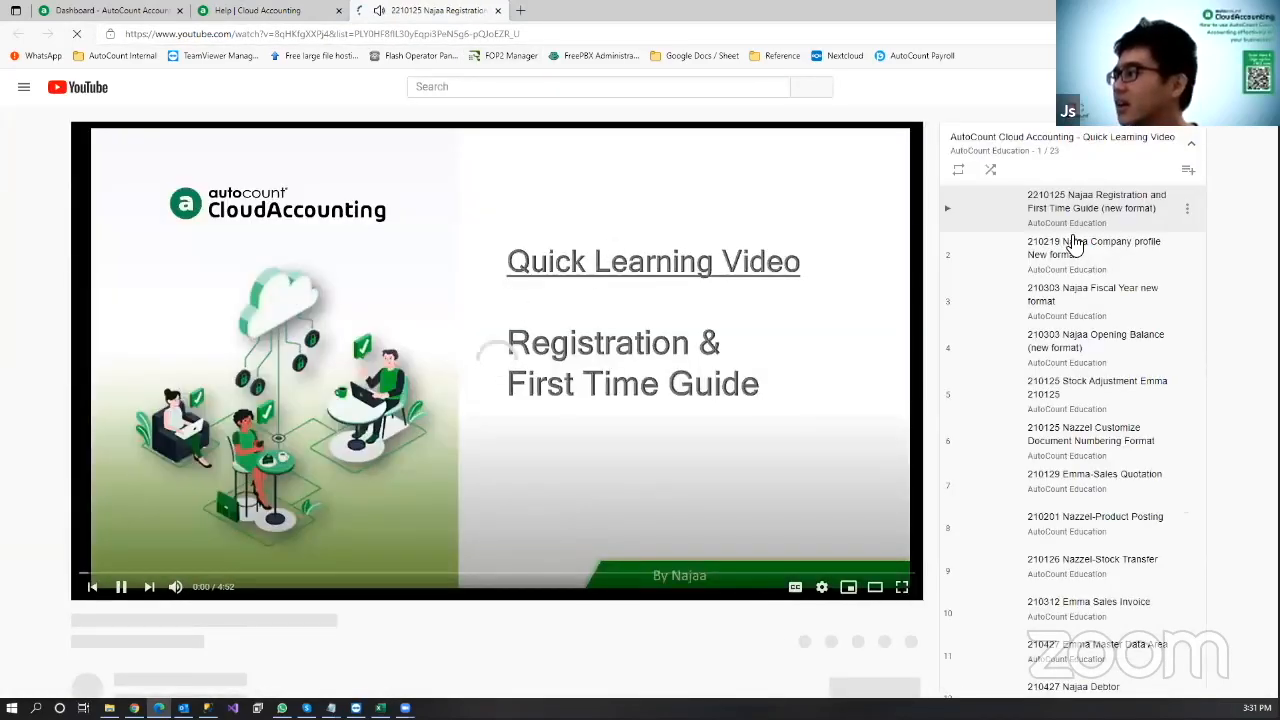
{"action": "scroll", "coordinate": [75, 398], "scroll_direction": "down", "scroll_amount": 2}
{"action": "left_click", "coordinate": [114, 398]}
{"action": "scroll", "coordinate": [1108, 242], "scroll_direction": "up", "scroll_amount": 2}
{"action": "scroll", "coordinate": [1108, 242], "scroll_direction": "down", "scroll_amount": 5}
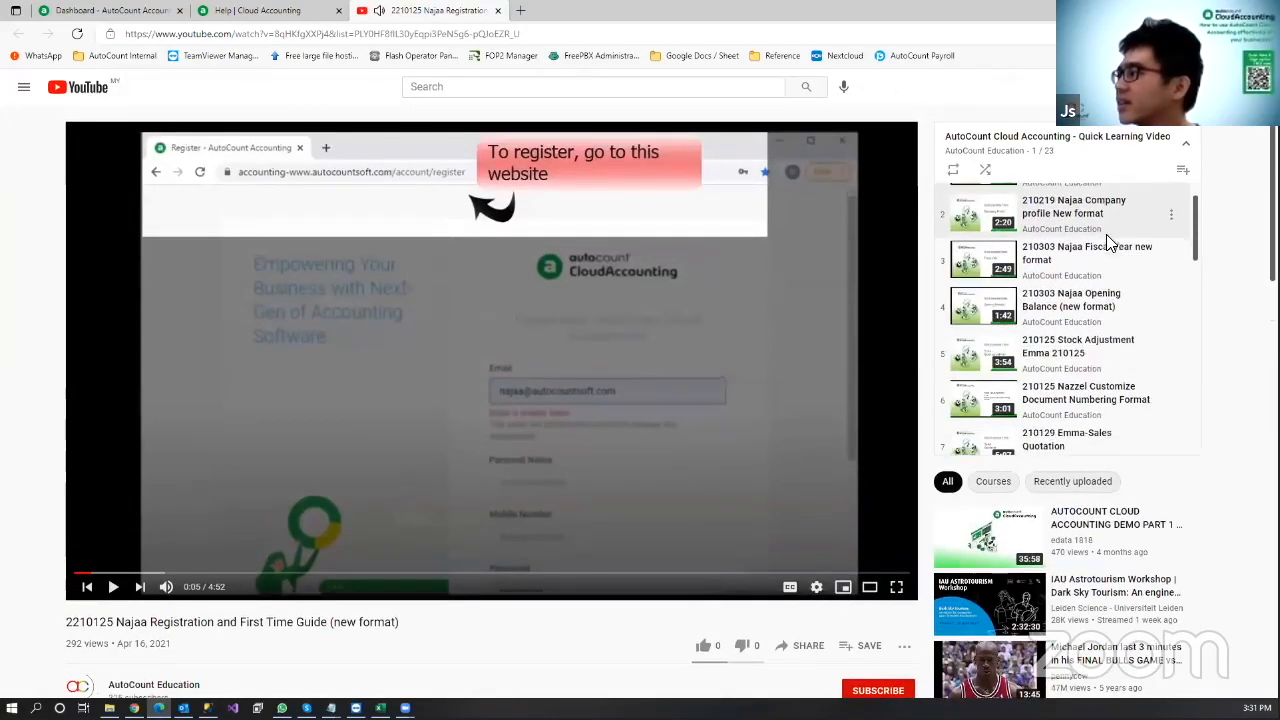
{"action": "scroll", "coordinate": [1106, 258], "scroll_direction": "down", "scroll_amount": 2}
{"action": "scroll", "coordinate": [1106, 258], "scroll_direction": "up", "scroll_amount": 3}
{"action": "scroll", "coordinate": [1106, 258], "scroll_direction": "up", "scroll_amount": 3}
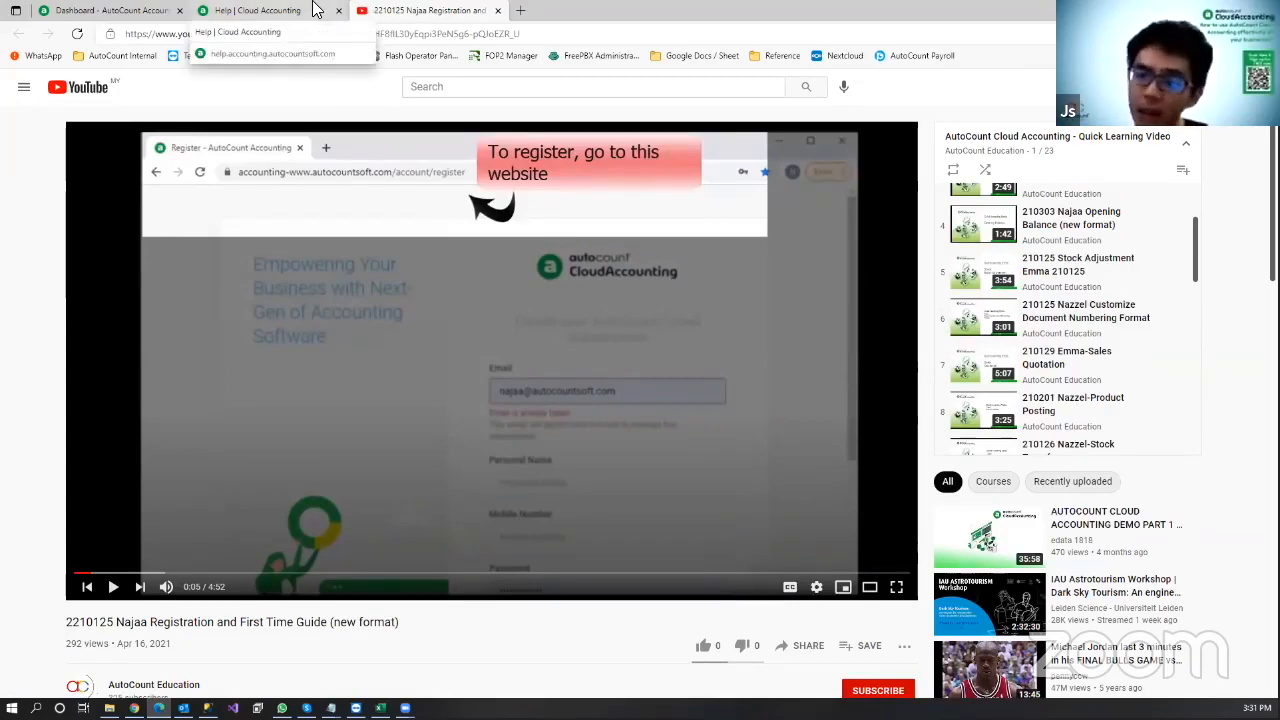
{"action": "middle_click", "coordinate": [462, 9]}
{"action": "scroll", "coordinate": [989, 406], "scroll_direction": "up", "scroll_amount": 2}
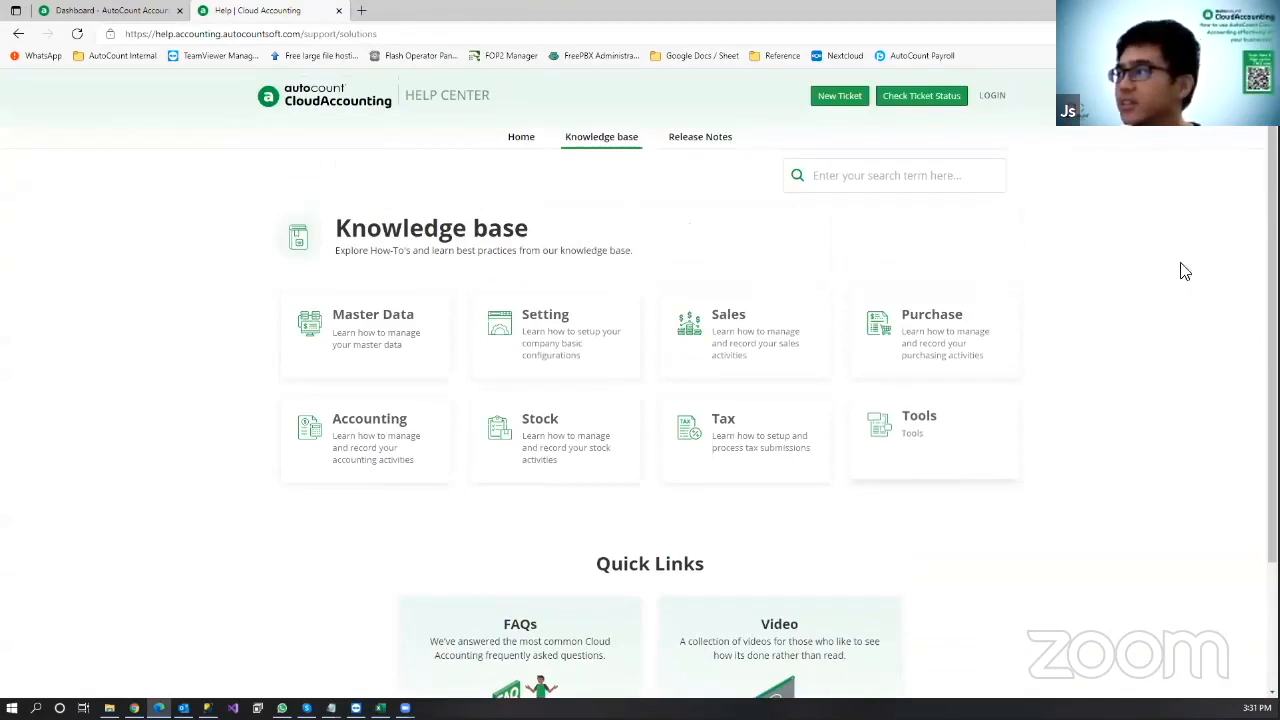
Step: Read the July 2021 and June 2021 release notes, then close the Help Center tab
{"action": "left_click", "coordinate": [681, 150]}
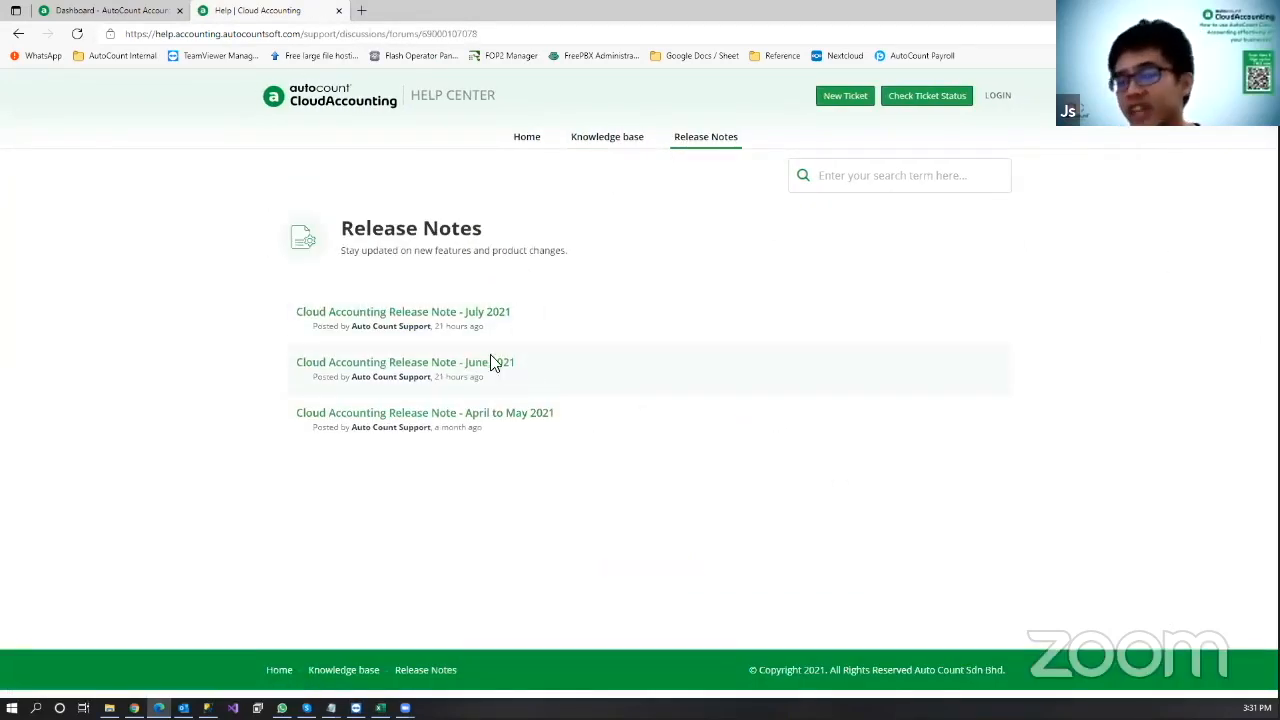
{"action": "left_click", "coordinate": [492, 314]}
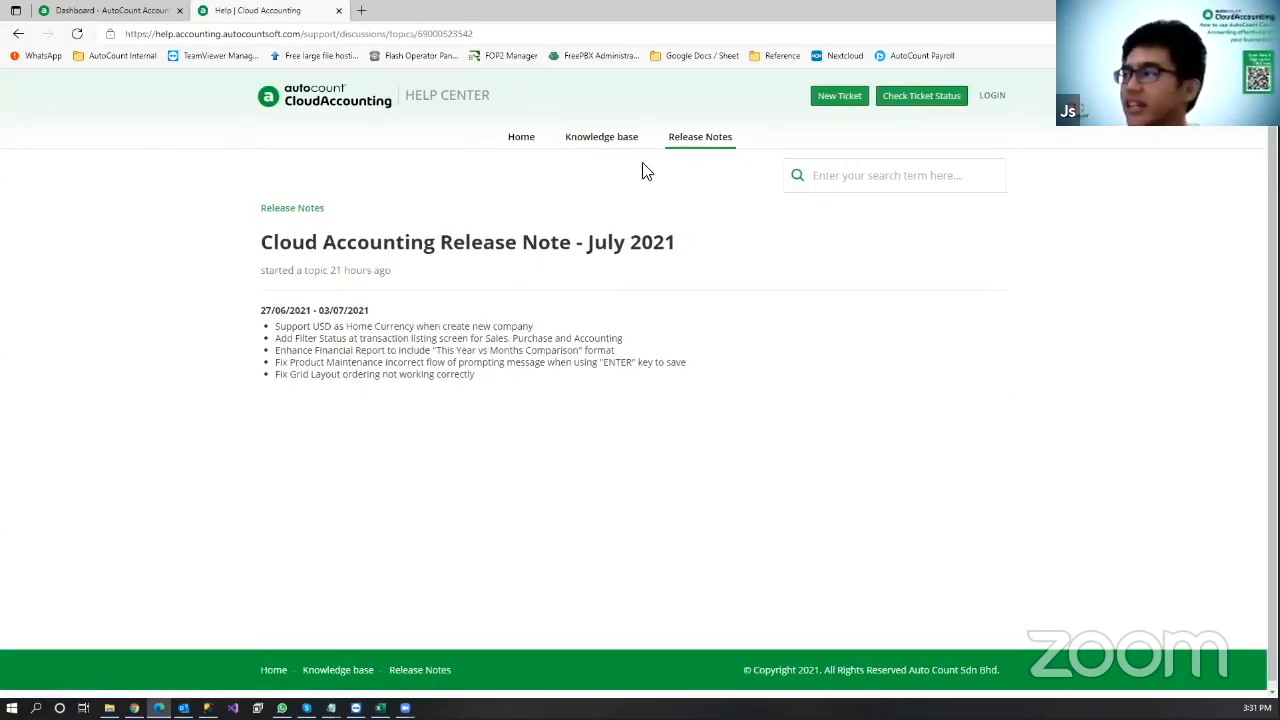
{"action": "key", "text": "alt+Left"}
{"action": "left_click", "coordinate": [483, 315]}
{"action": "scroll", "coordinate": [471, 377], "scroll_direction": "down", "scroll_amount": 2}
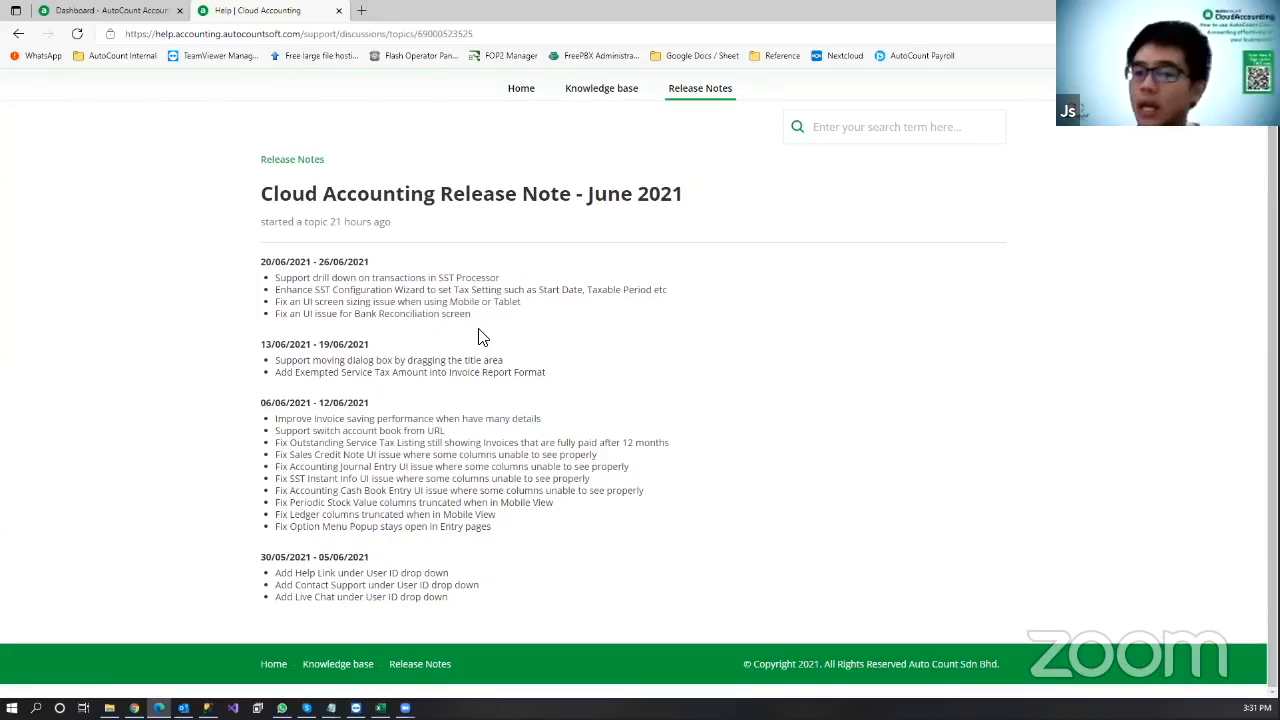
{"action": "middle_click", "coordinate": [280, 10]}
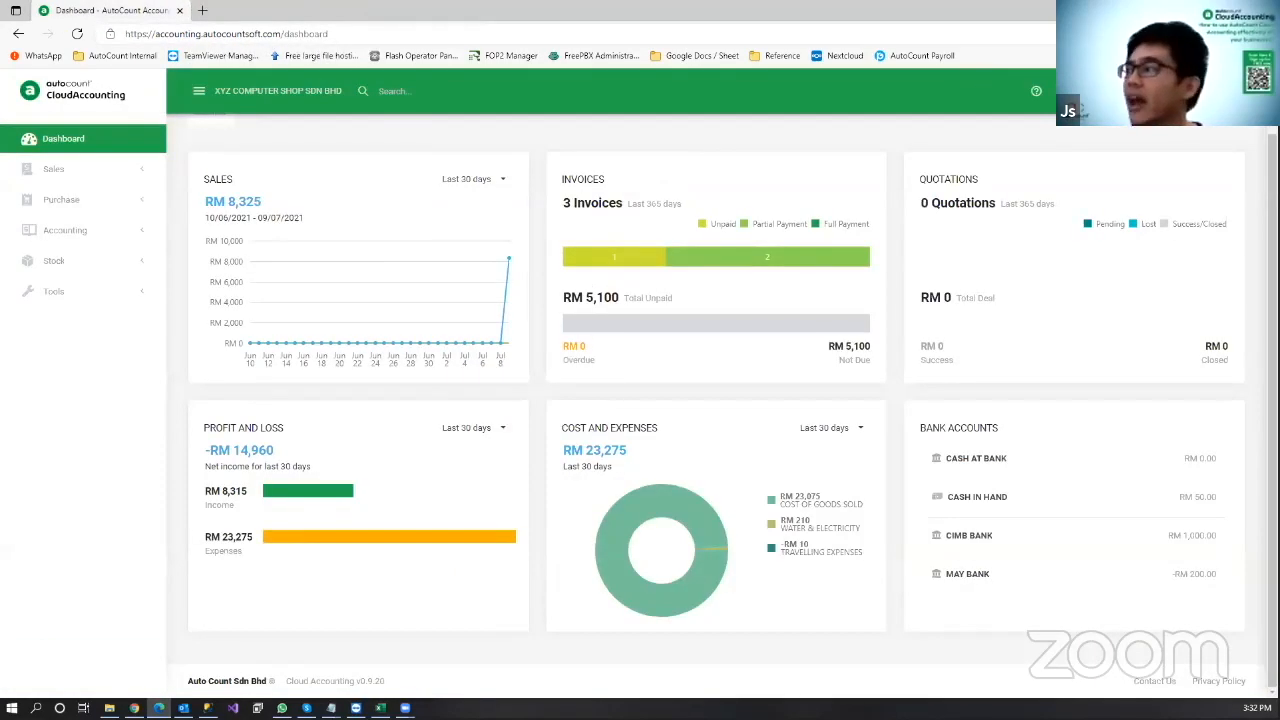
Step: Open the Contact Support form and fill in the sender's name and email fields
{"action": "left_click", "coordinate": [1226, 91]}
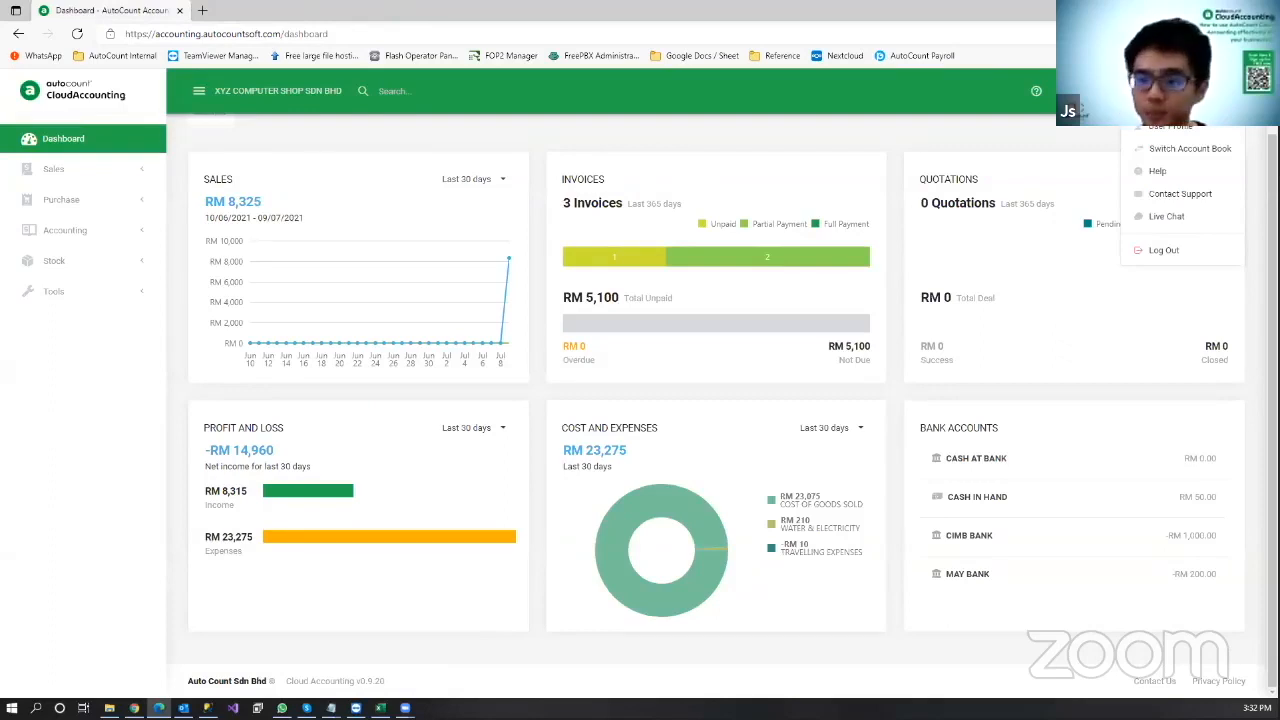
{"action": "left_click", "coordinate": [1222, 198]}
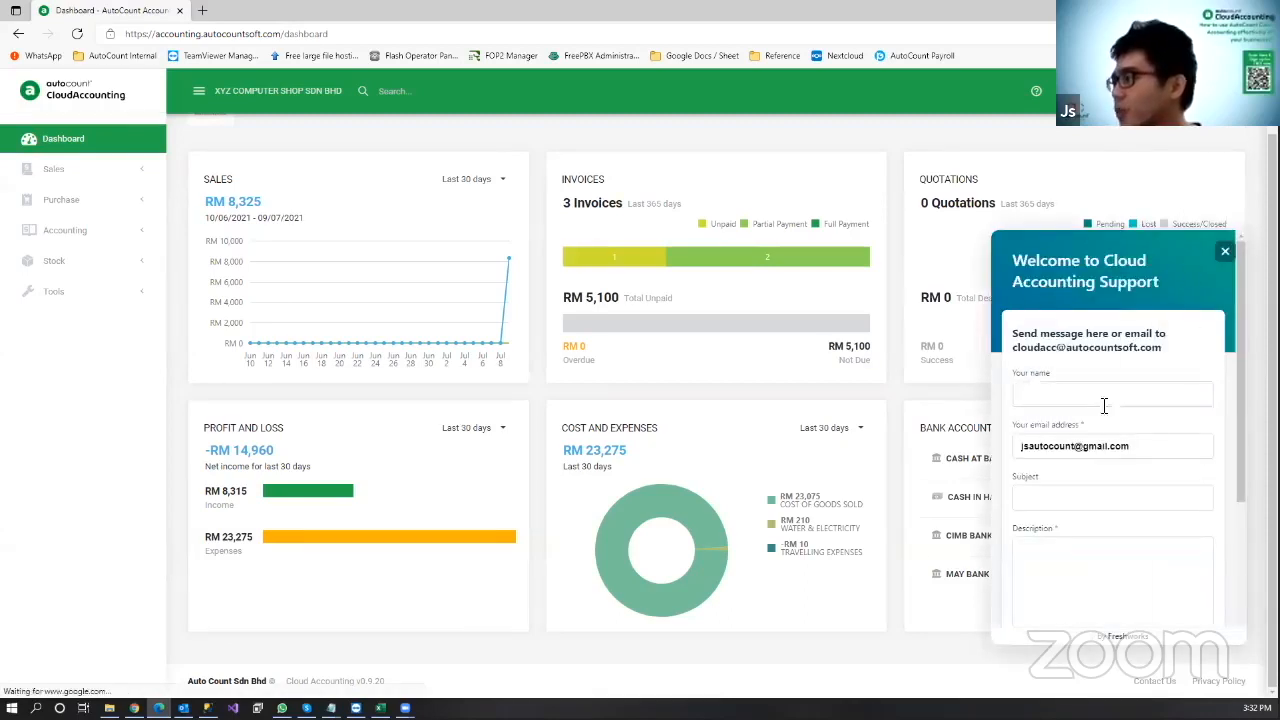
{"action": "left_click", "coordinate": [1110, 404]}
{"action": "left_click", "coordinate": [1084, 499]}
{"action": "scroll", "coordinate": [1110, 496], "scroll_direction": "down", "scroll_amount": 1}
{"action": "scroll", "coordinate": [1090, 400], "scroll_direction": "up", "scroll_amount": 1}
{"action": "left_click", "coordinate": [1094, 391]}
{"action": "left_click", "coordinate": [1078, 444]}
Step: Enter subject 'Cannot Save my PO' and description 'After i select, i cannot choose save'
{"action": "left_click", "coordinate": [1108, 484]}
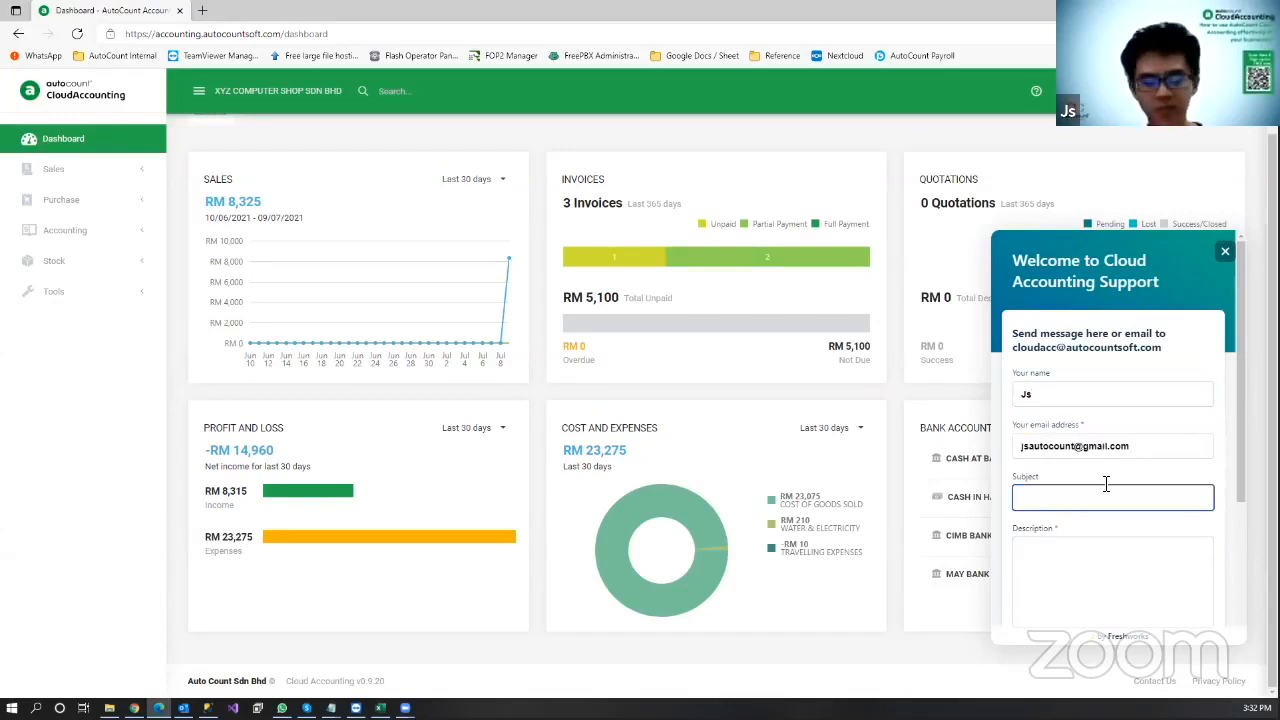
{"action": "type", "text": "Cannot Sav"}
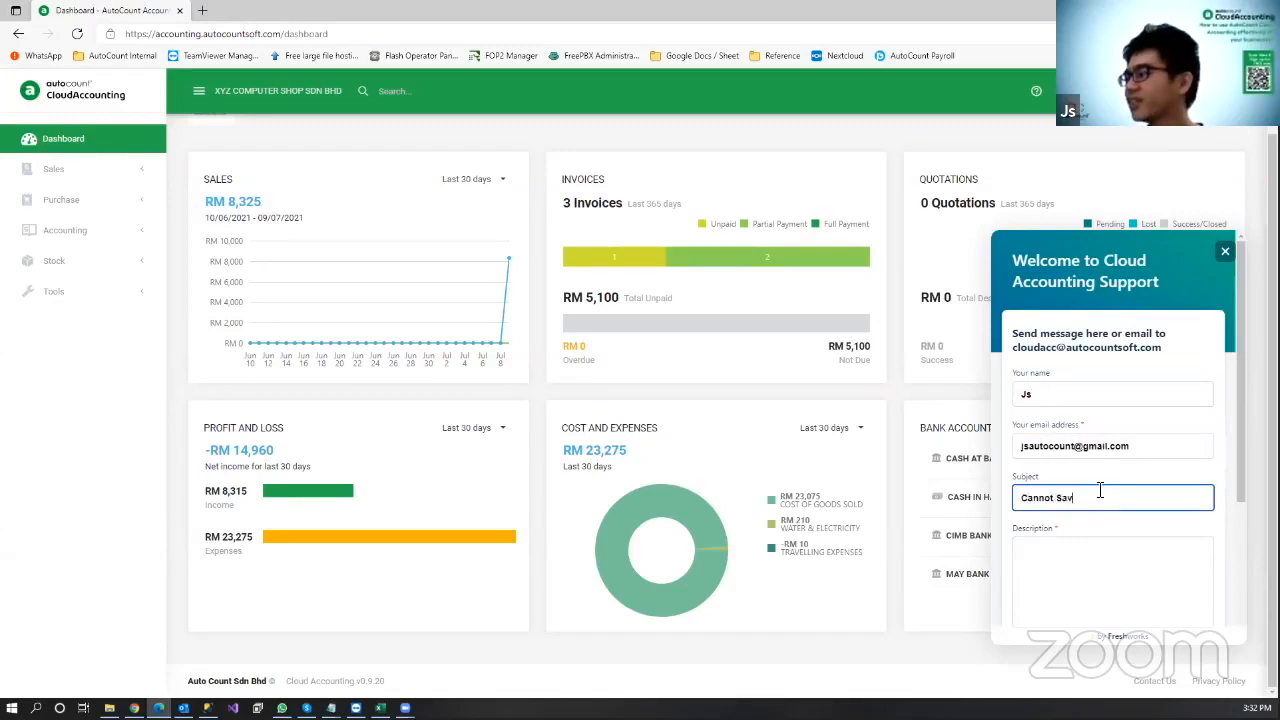
{"action": "type", "text": "e my PO"}
{"action": "key", "text": "Tab"}
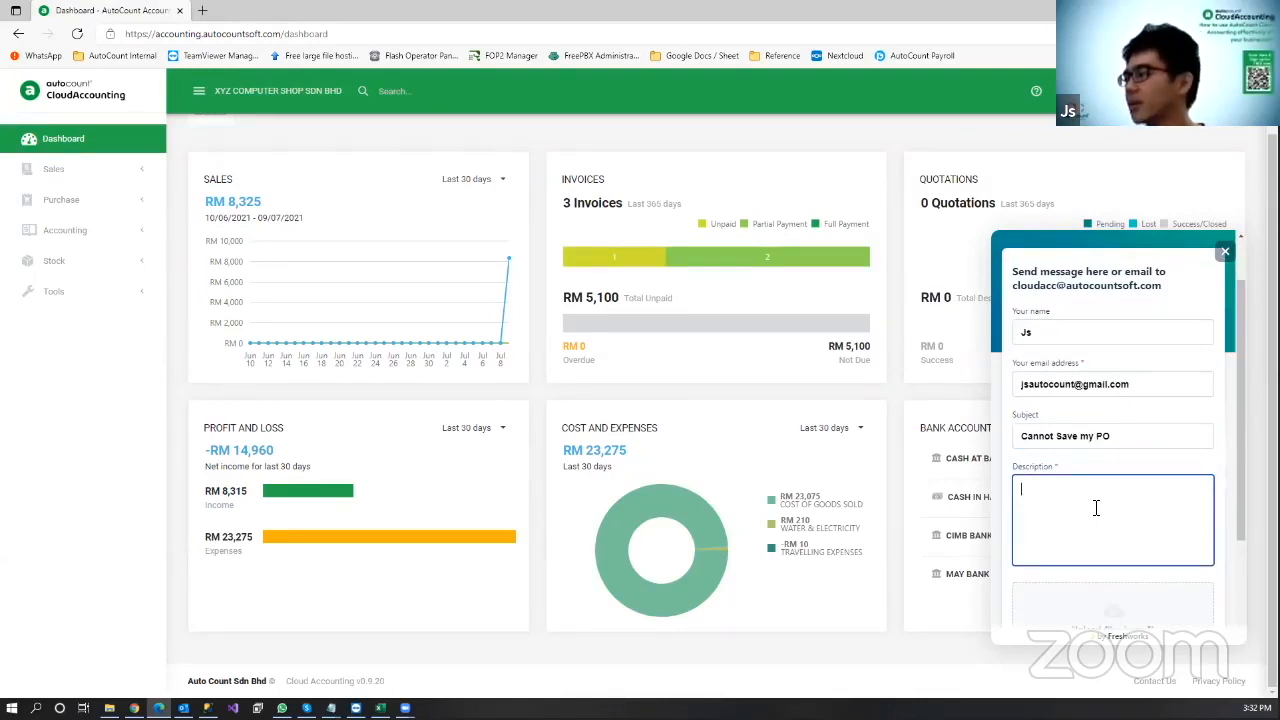
{"action": "type", "text": "After i selec"}
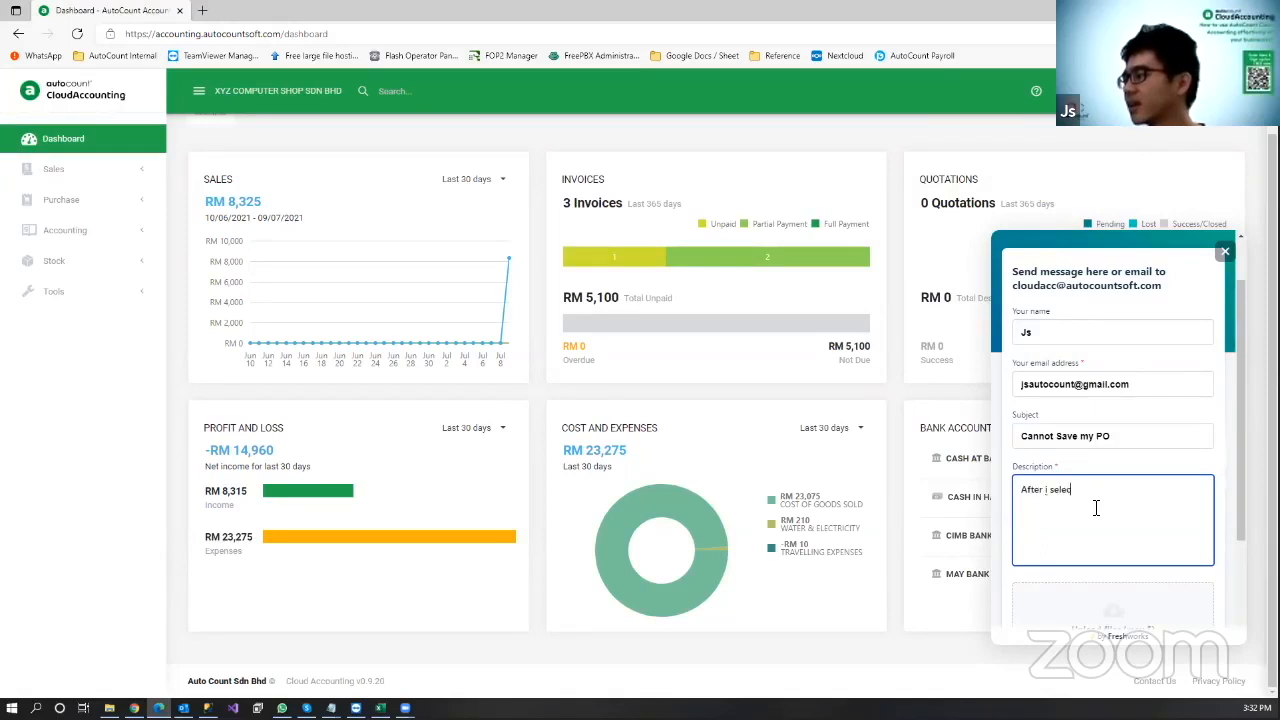
{"action": "type", "text": "t, i cannot choose "}
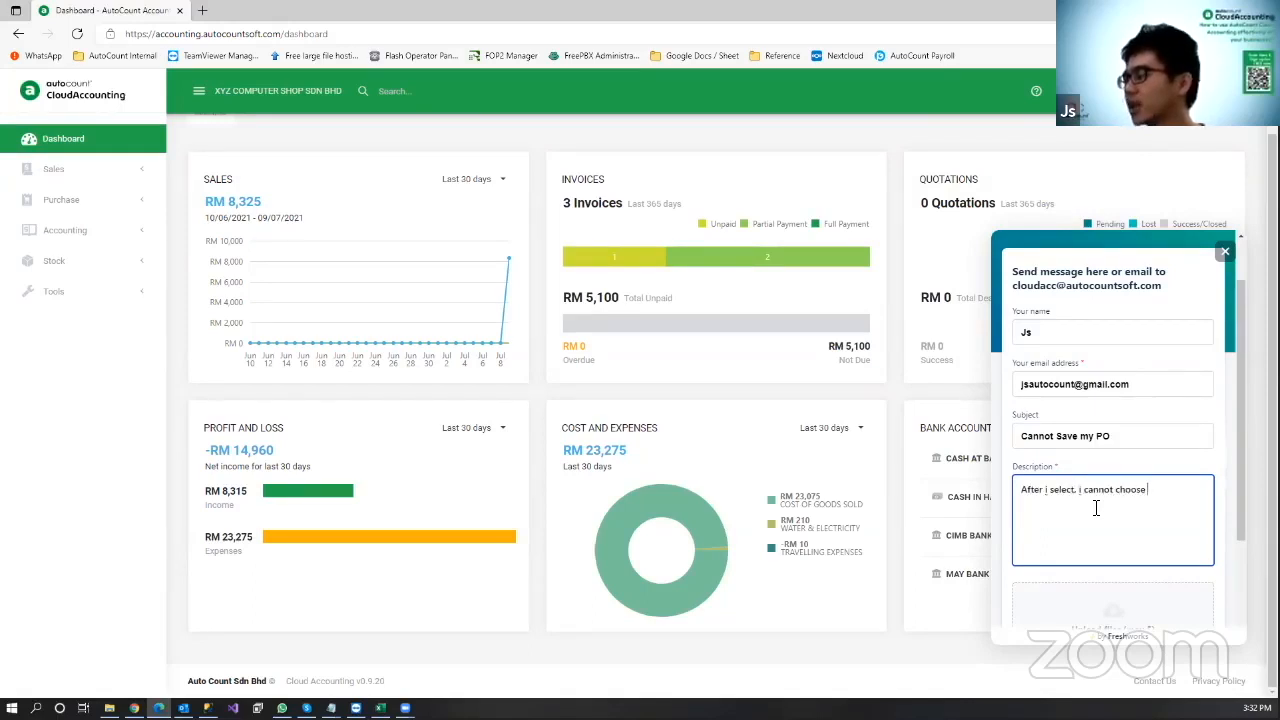
{"action": "type", "text": "save"}
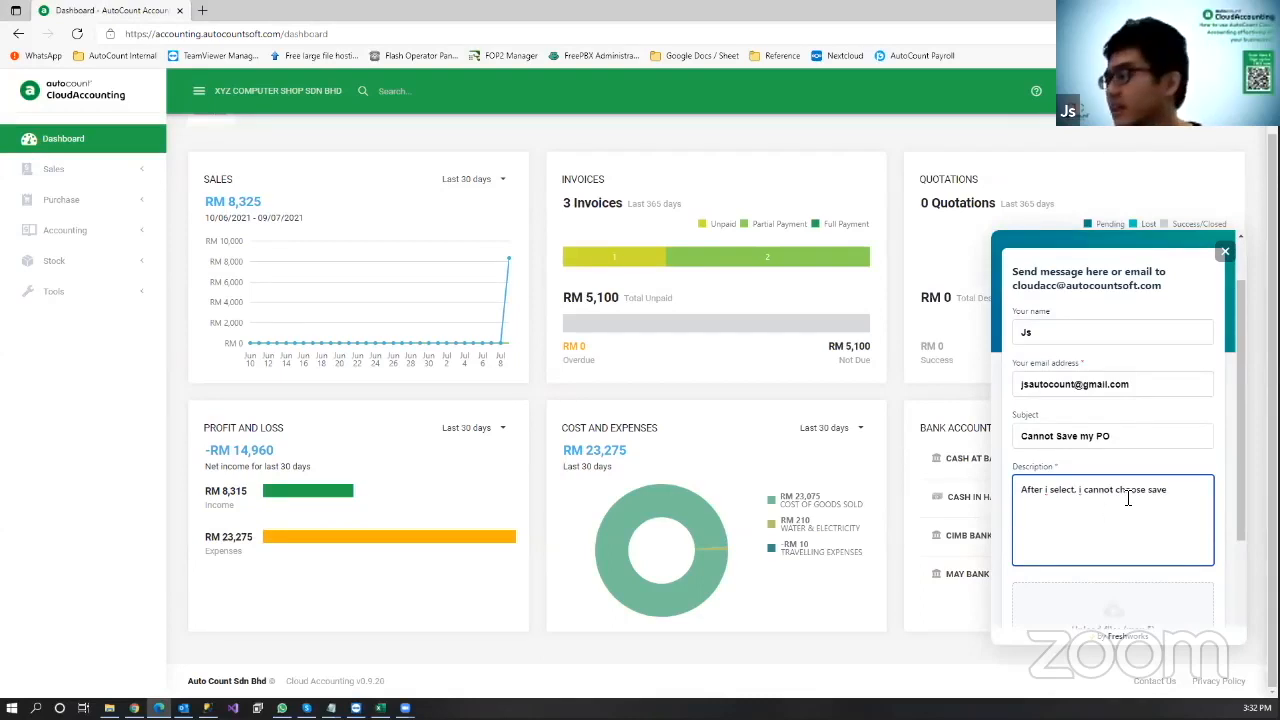
{"action": "scroll", "coordinate": [1110, 505], "scroll_direction": "down", "scroll_amount": 3}
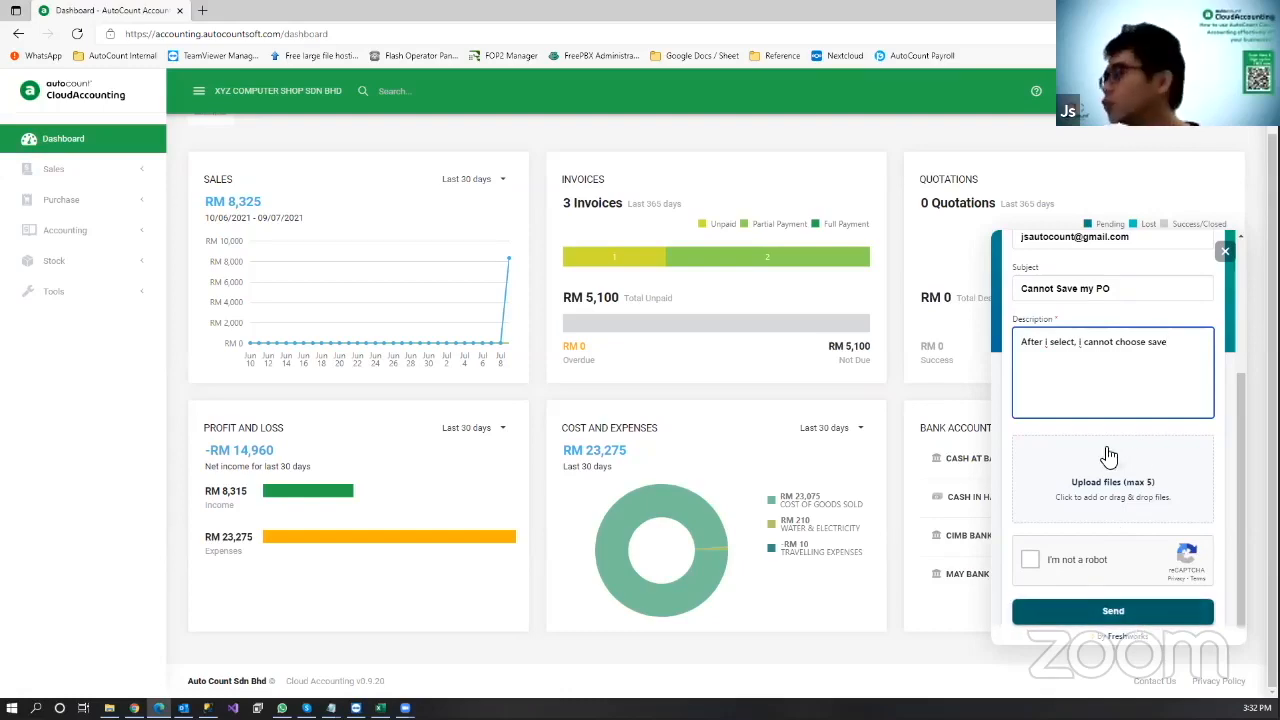
{"action": "scroll", "coordinate": [1100, 455], "scroll_direction": "up", "scroll_amount": 5}
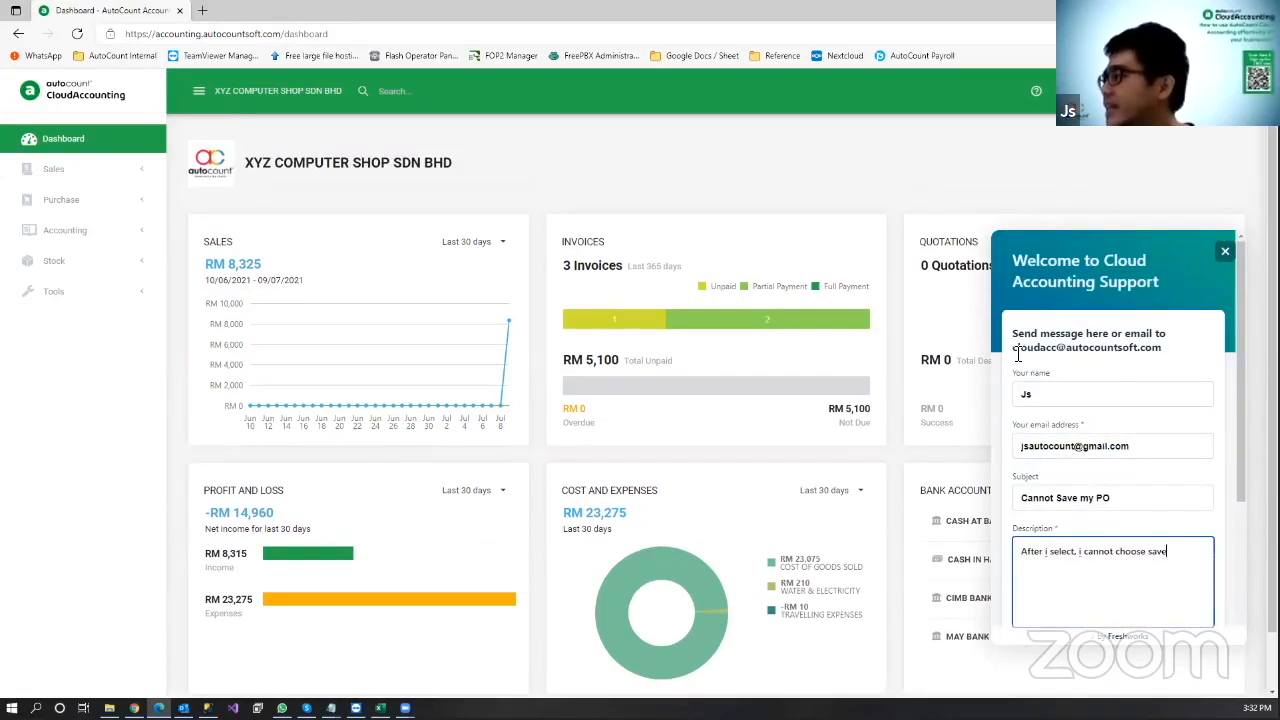
Step: Highlight the support email address, then close the form without sending
{"action": "left_click_drag", "start_coordinate": [1018, 353], "coordinate": [1160, 351]}
{"action": "left_click", "coordinate": [1031, 356]}
{"action": "left_click_drag", "start_coordinate": [1014, 350], "coordinate": [1172, 358]}
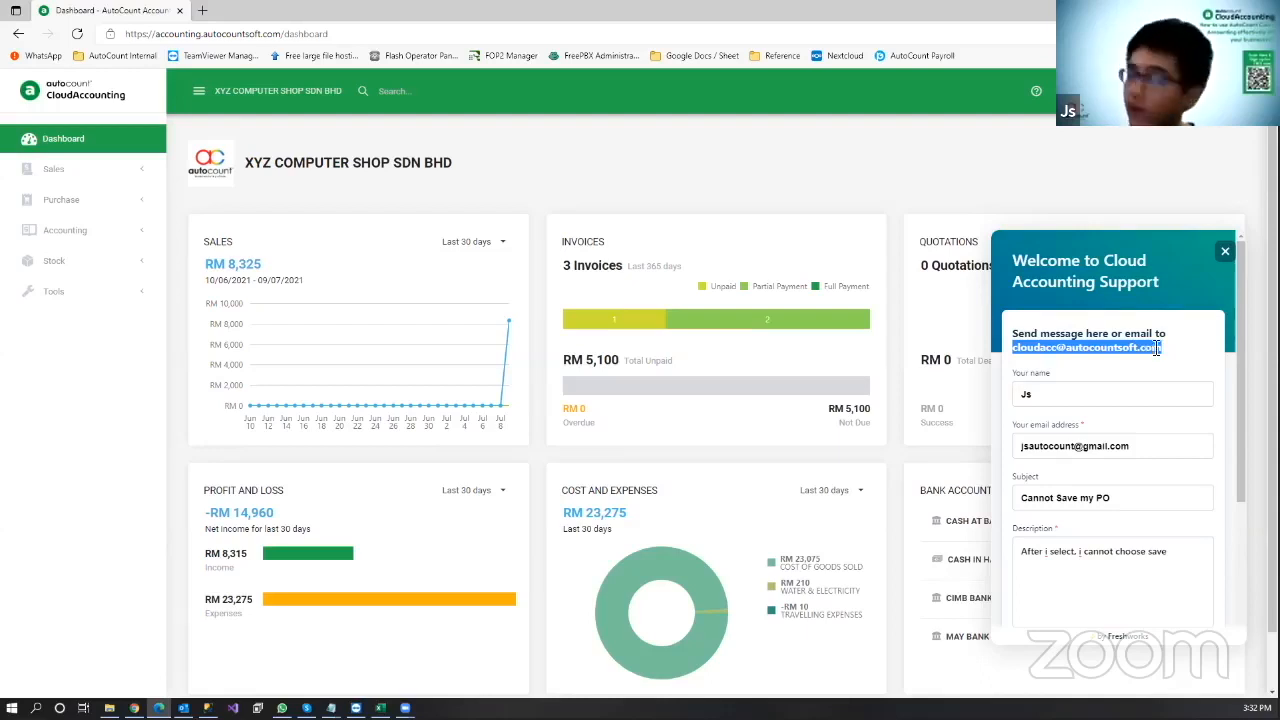
{"action": "left_click", "coordinate": [1224, 251]}
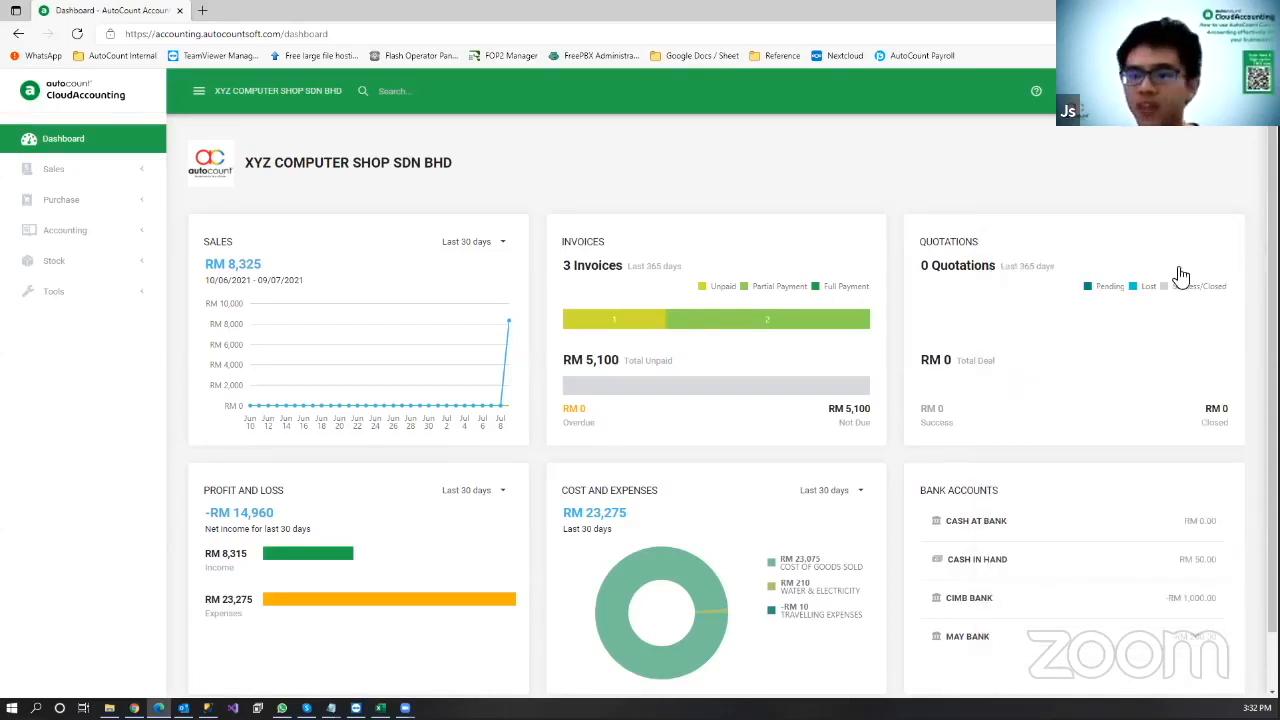
{"action": "left_click", "coordinate": [1068, 111]}
{"action": "left_click", "coordinate": [1177, 219]}
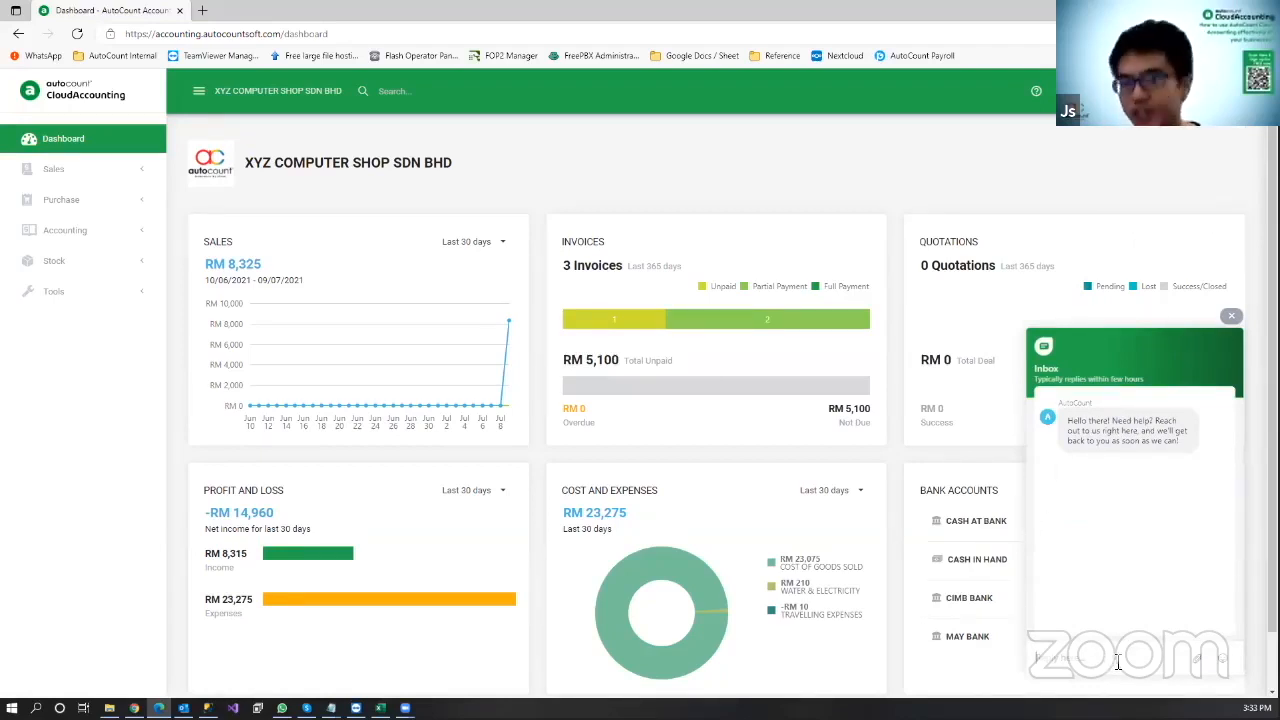
{"action": "type", "text": "Hello"}
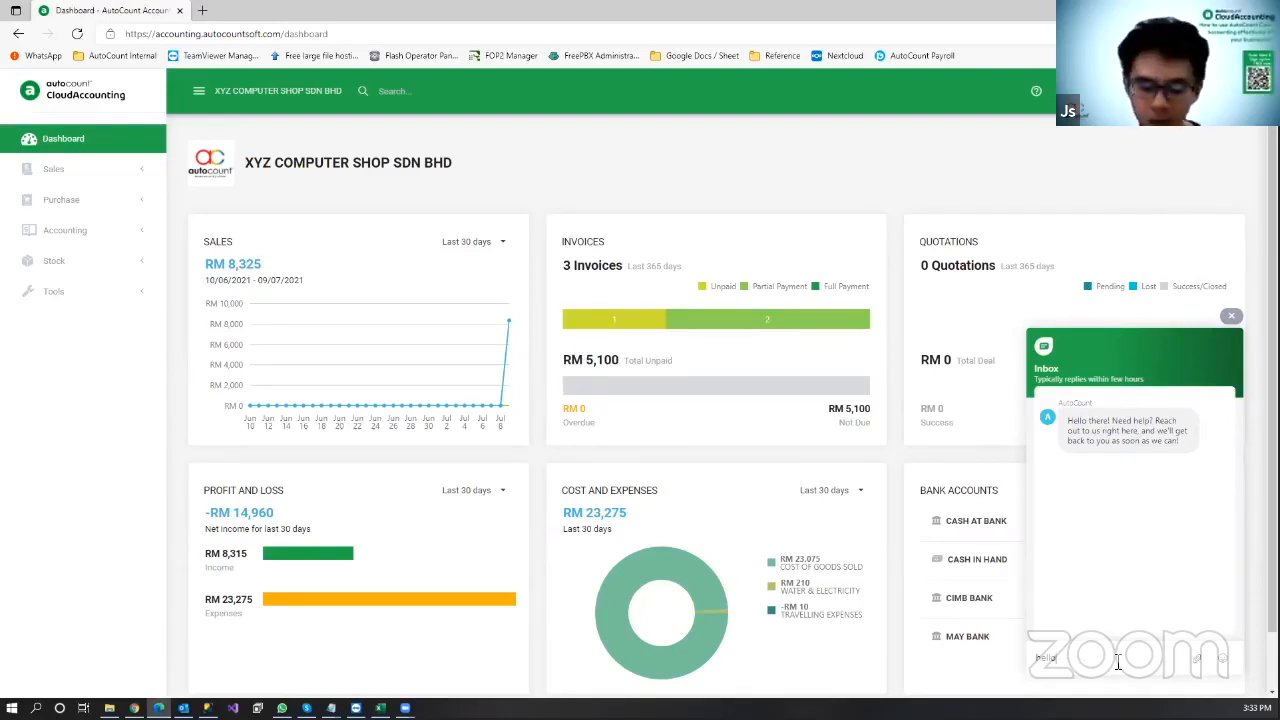
{"action": "key", "text": "BackSpace"}
{"action": "key", "text": "BackSpace"}
{"action": "key", "text": "BackSpace"}
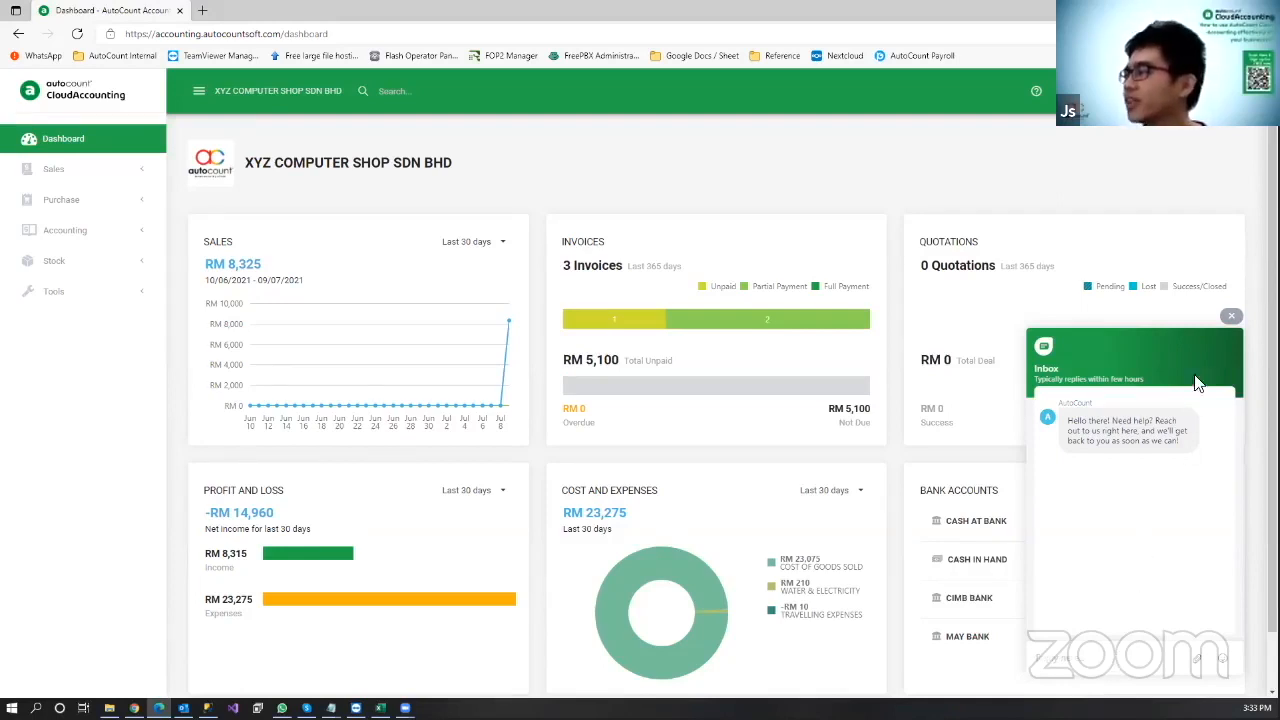
{"action": "left_click", "coordinate": [1229, 318]}
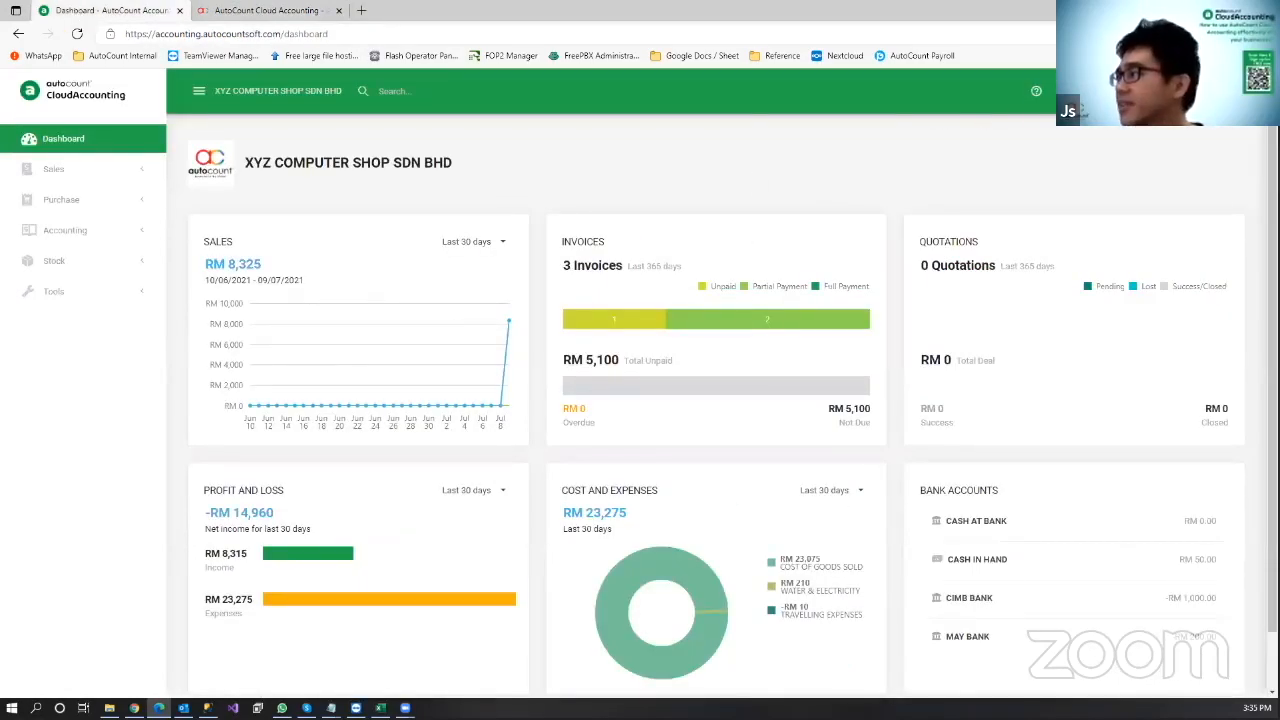
Step: Open Settings from the setup grid and pick Basic instead of Pro in the Service Plan dropdown
{"action": "left_click", "coordinate": [1100, 91]}
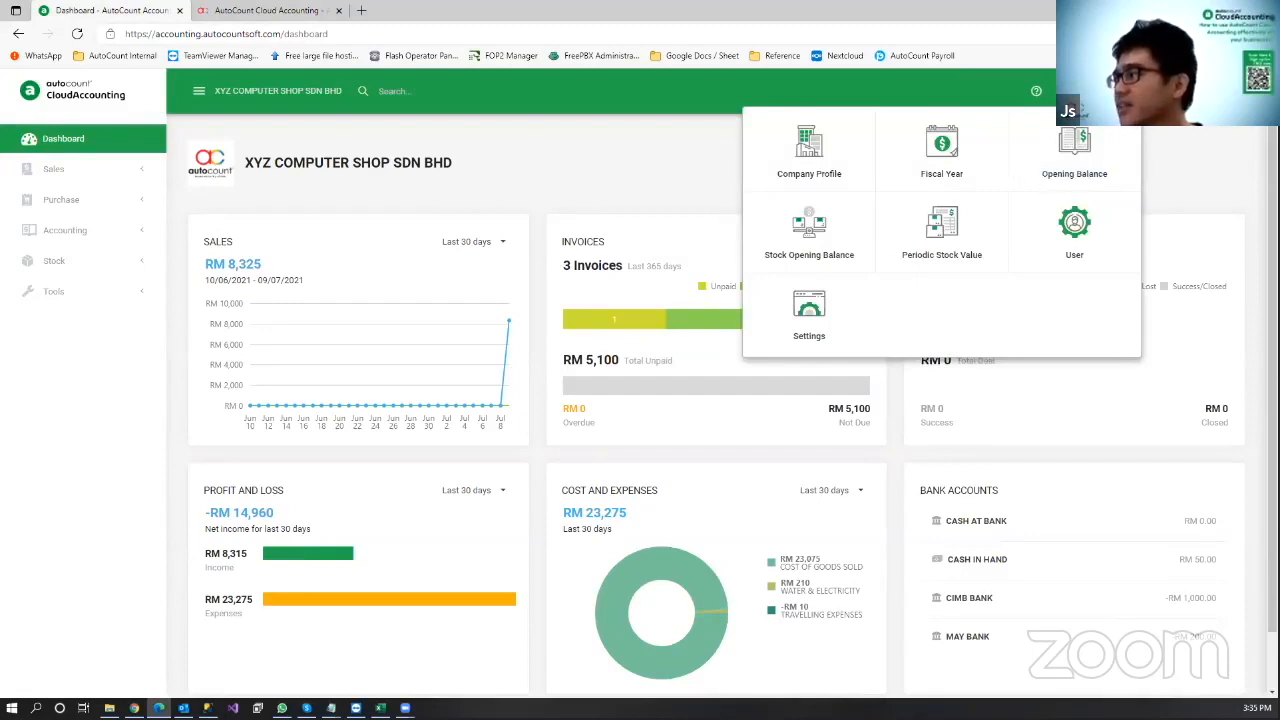
{"action": "left_click", "coordinate": [812, 306]}
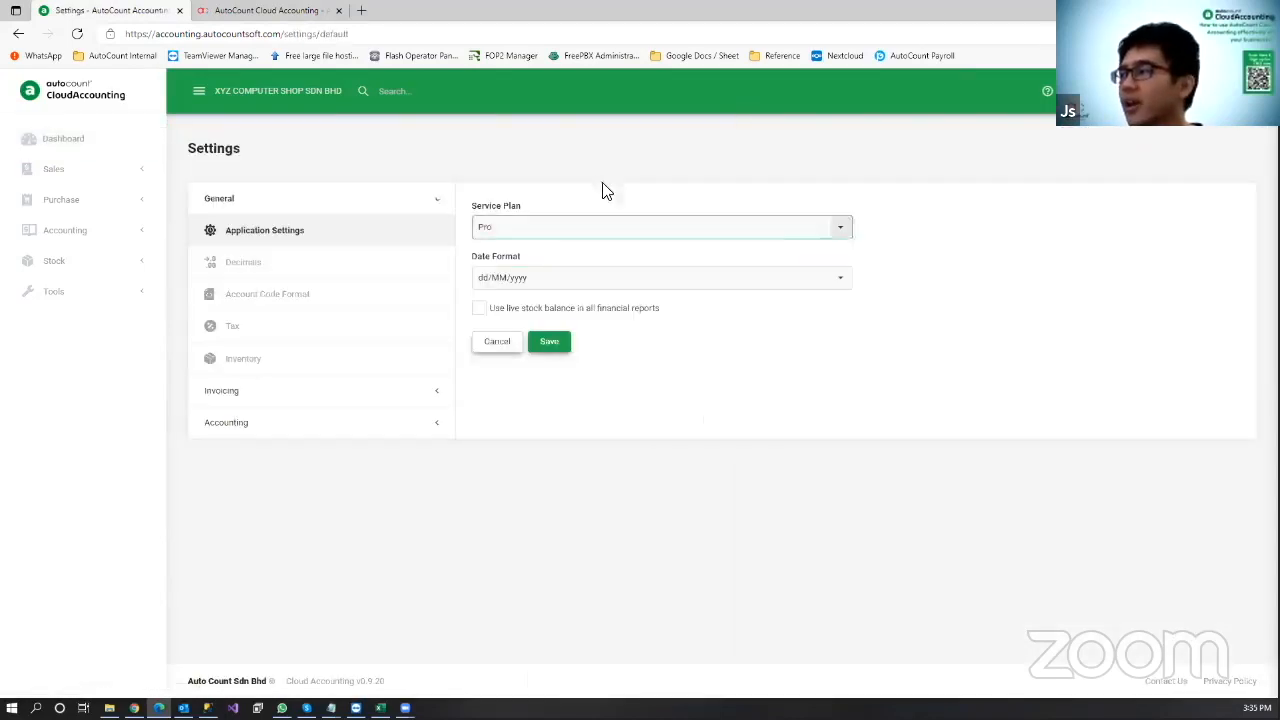
{"action": "left_click", "coordinate": [509, 227]}
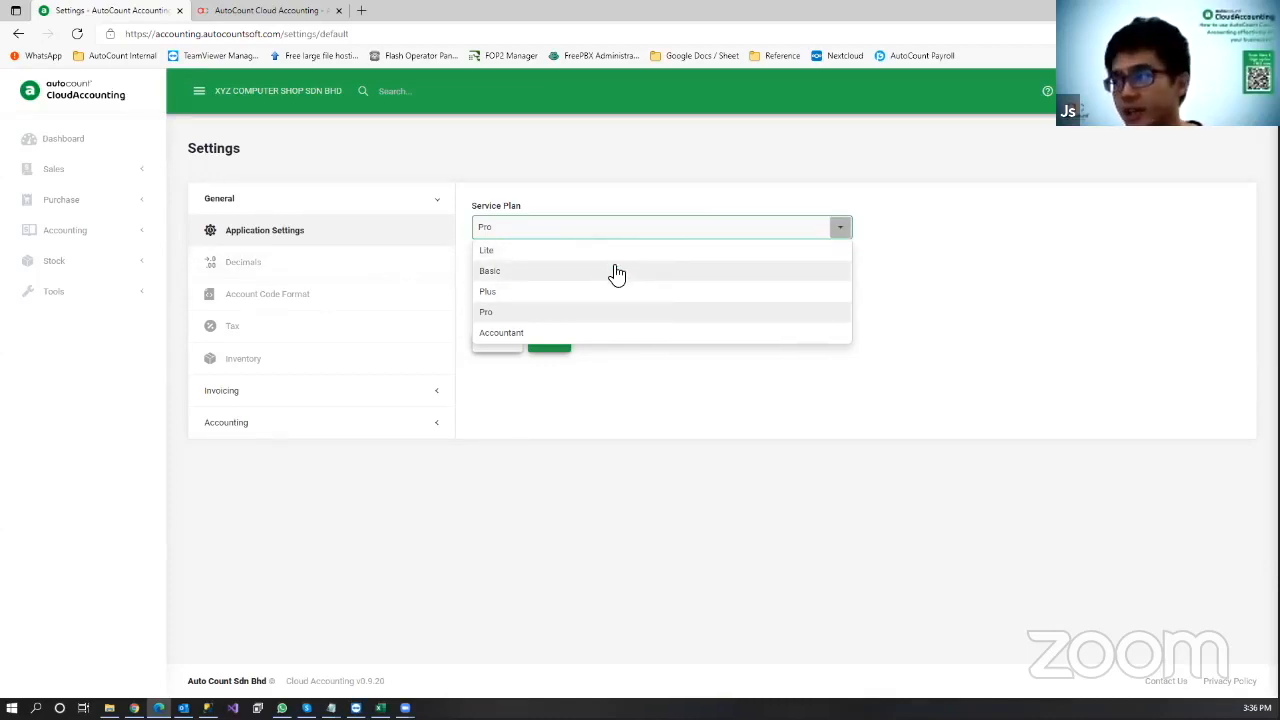
{"action": "left_click", "coordinate": [714, 437]}
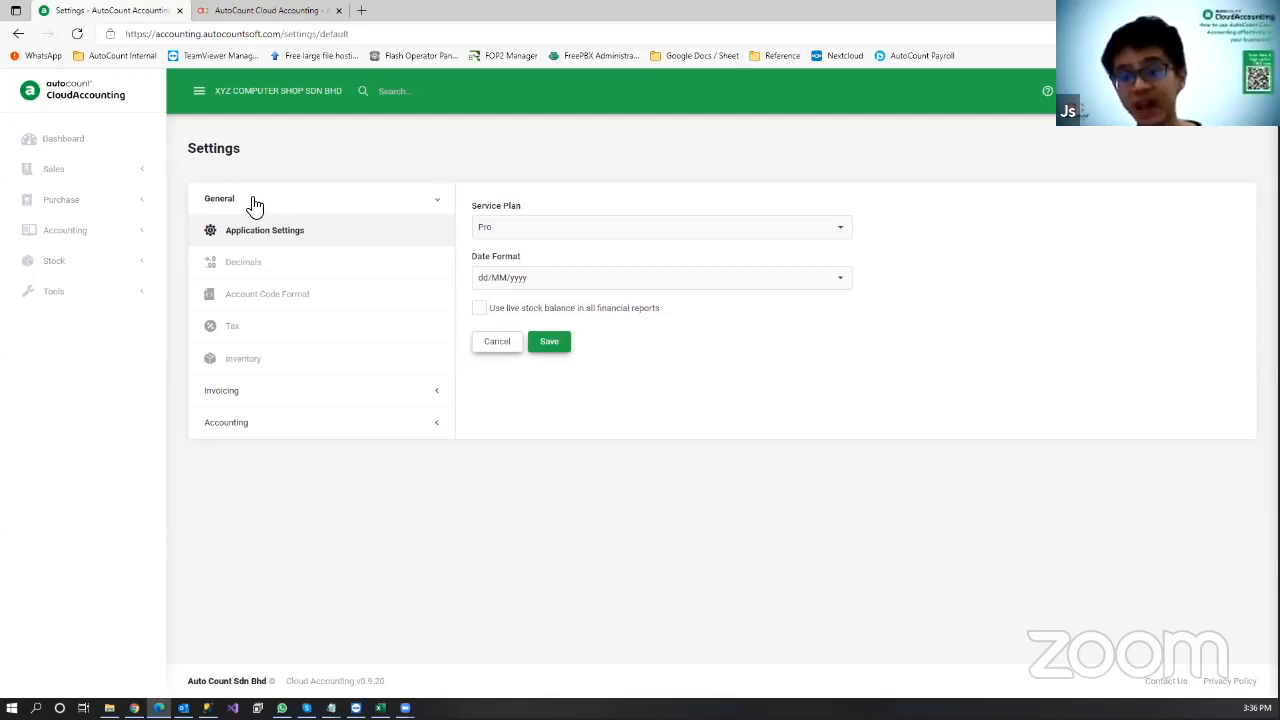
{"action": "left_click", "coordinate": [515, 230]}
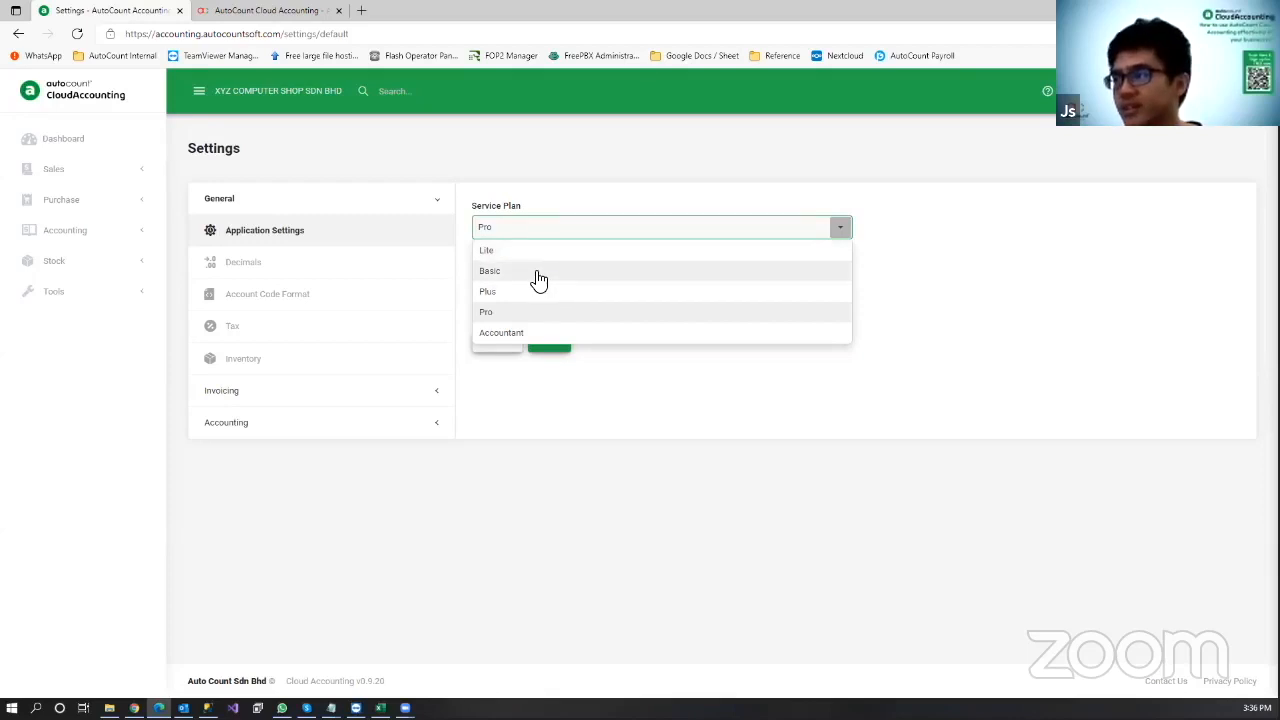
{"action": "left_click", "coordinate": [539, 275]}
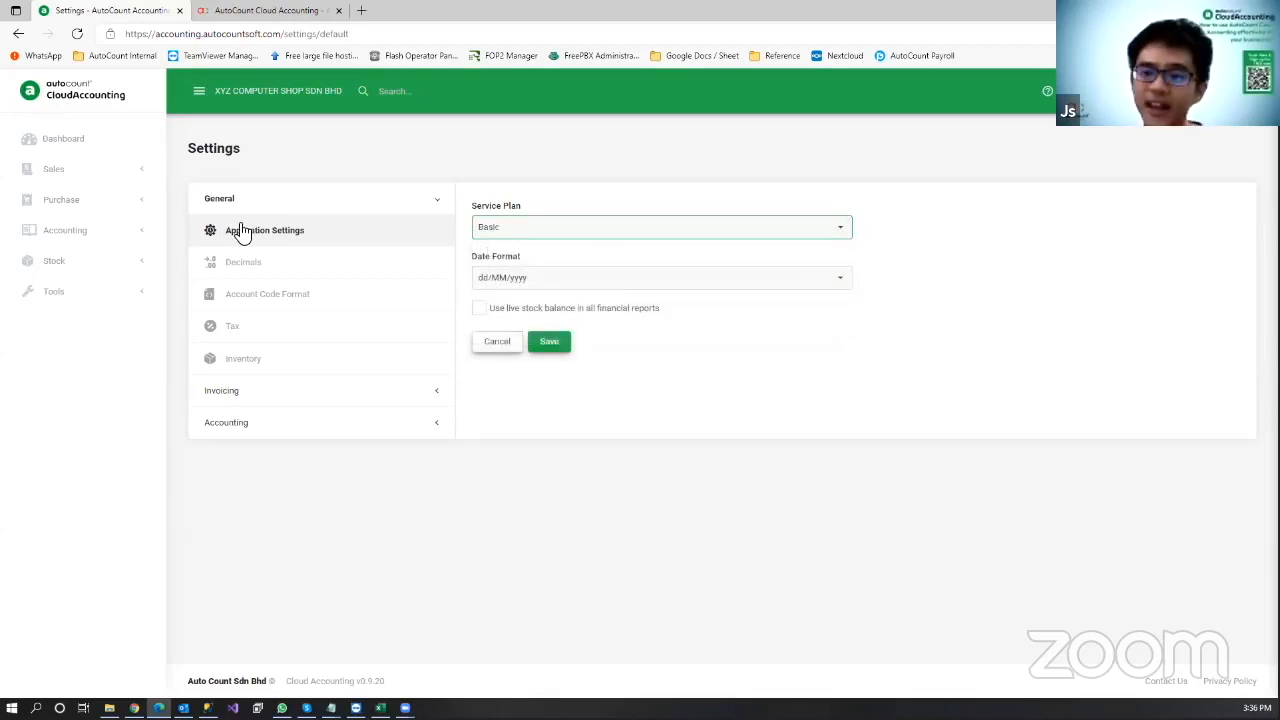
{"action": "left_click", "coordinate": [326, 529]}
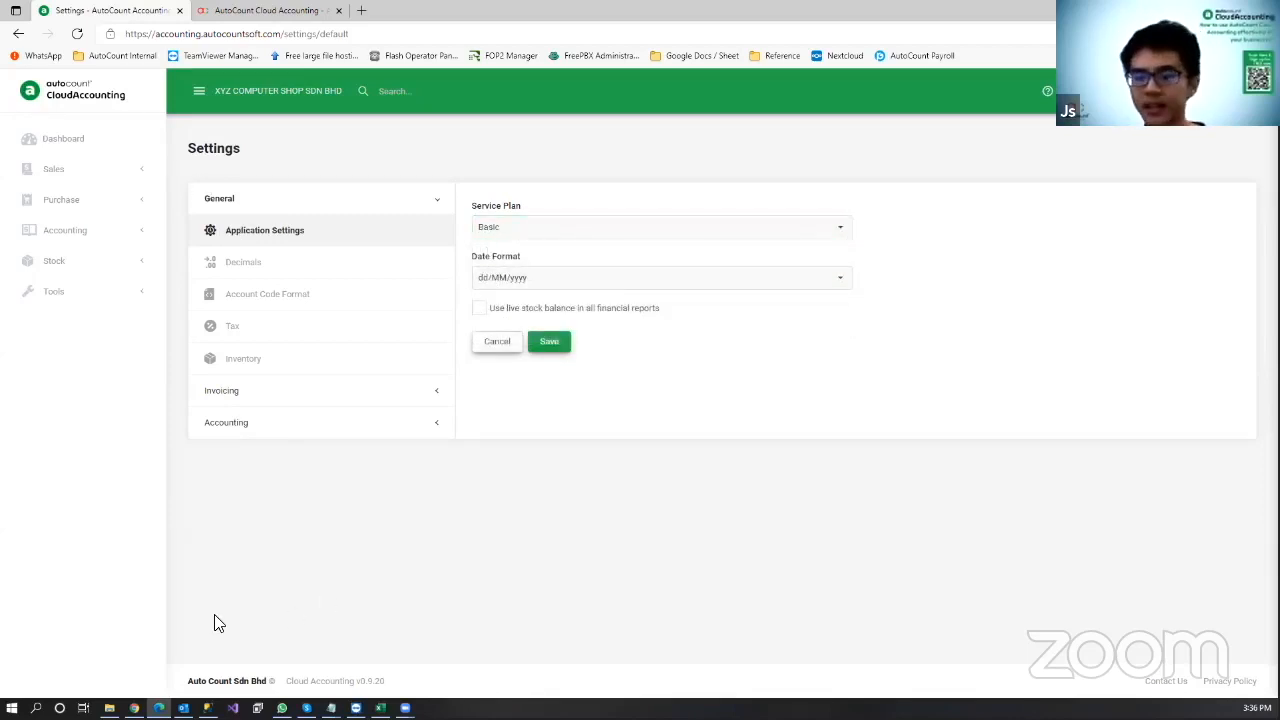